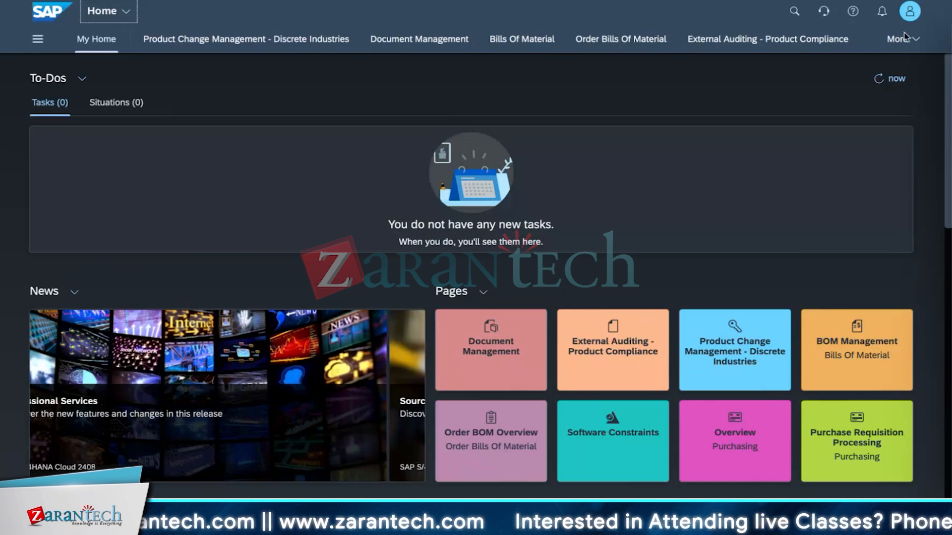
# Search for "cost center plan" and open the Cost Centers - Plan/Actual app.
pyautogui.click(793, 14)
pyautogui.write('co')
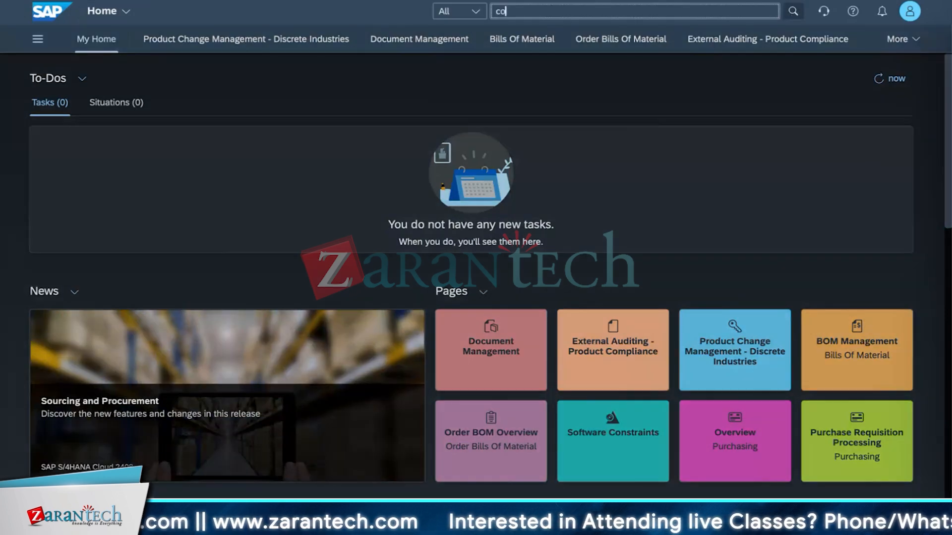
pyautogui.write('st center plan')
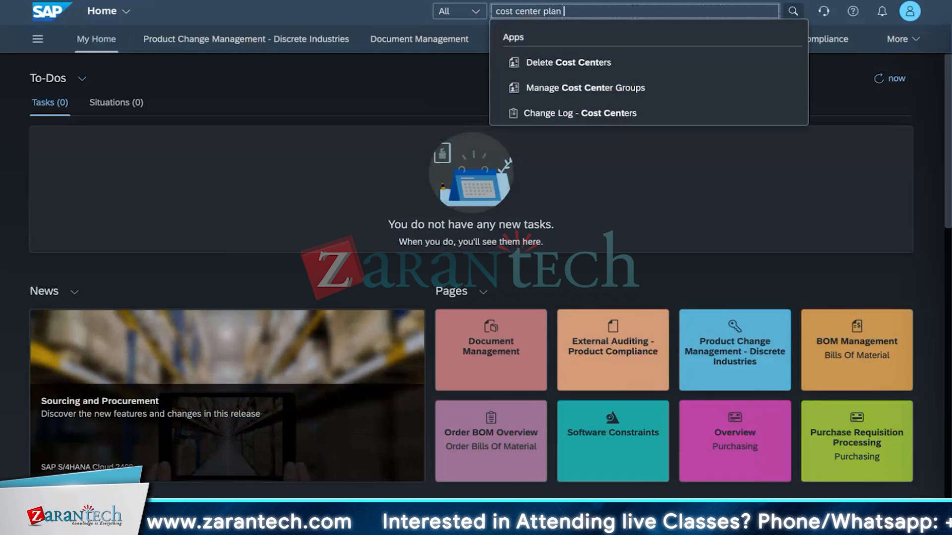
pyautogui.click(650, 61)
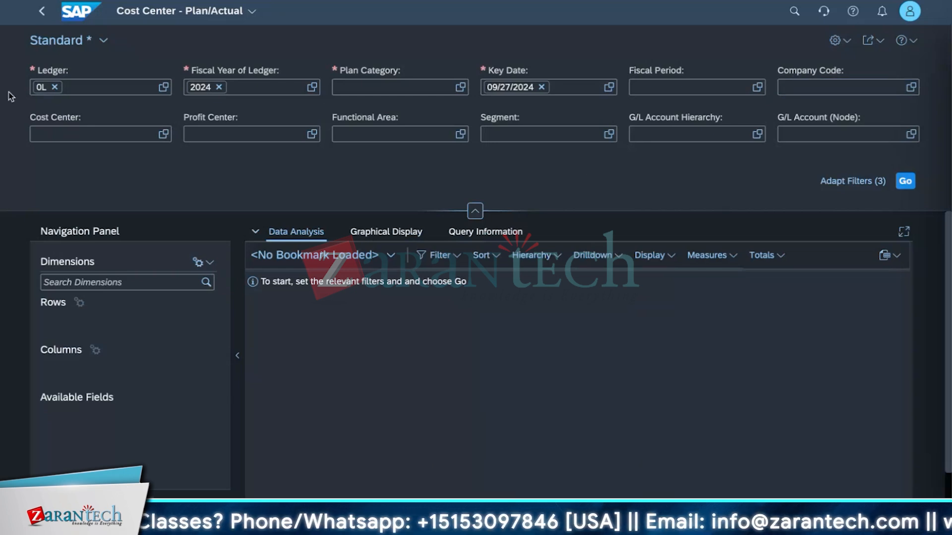
# Set the plan category to PLANORD01 (Order Plan / Preliminary Cost), run the report and view its amount columns.
pyautogui.click(460, 94)
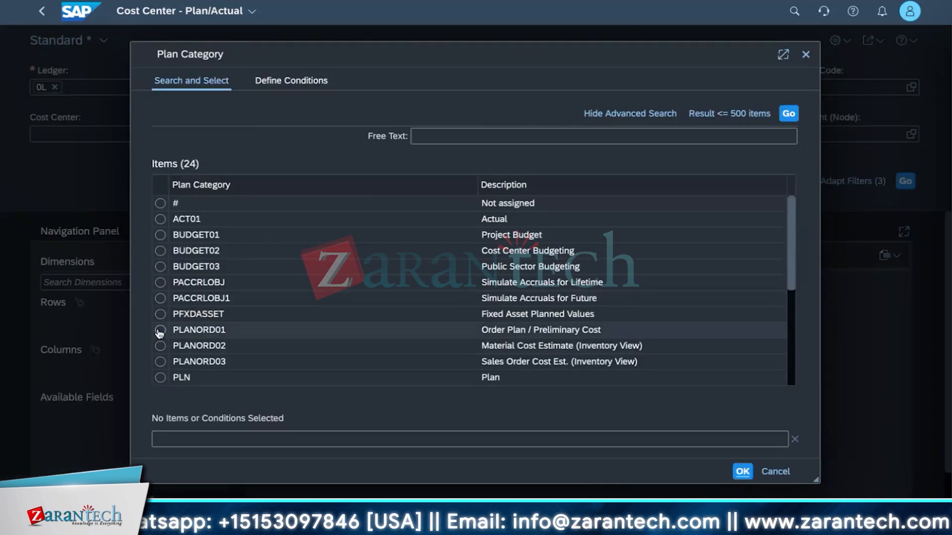
pyautogui.click(159, 330)
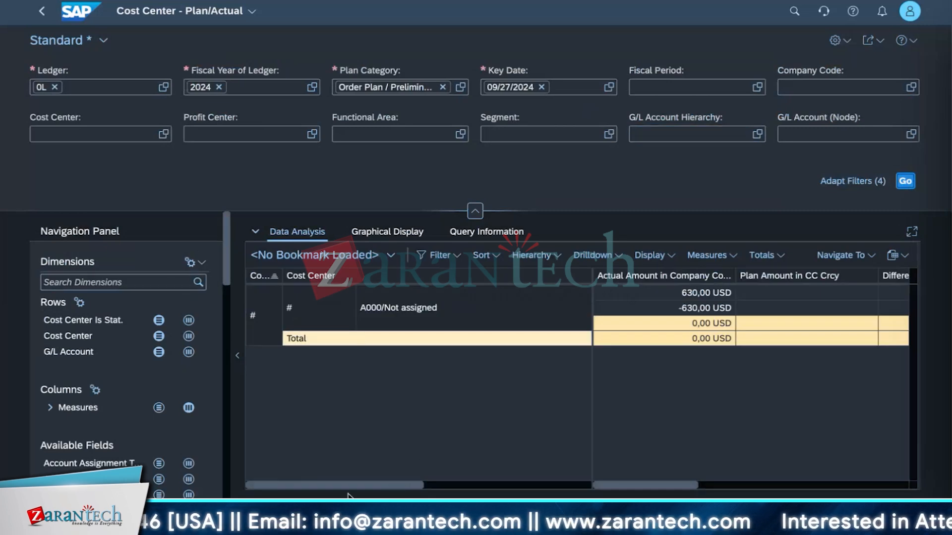
pyautogui.moveTo(696, 486); pyautogui.dragTo(645, 470)
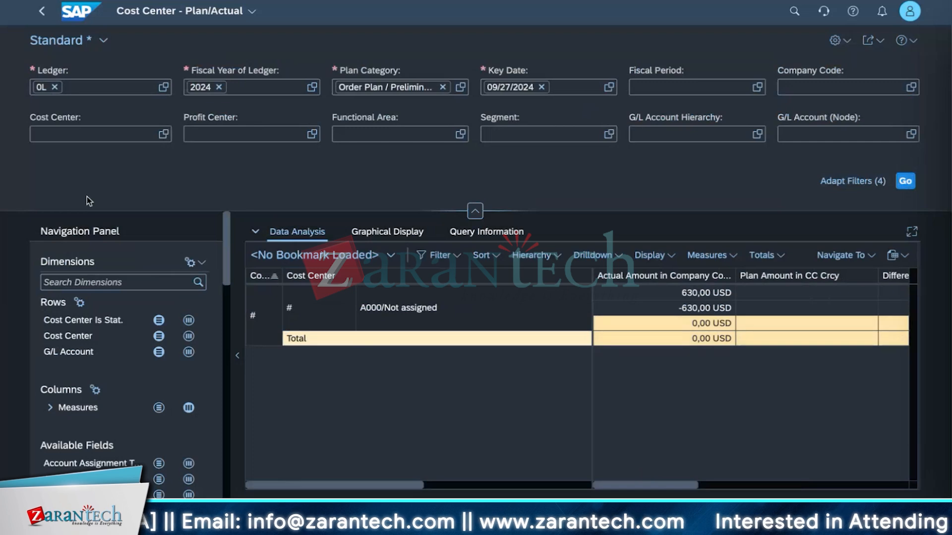
# Start saving the report as a new bookmark named "plan order report".
pyautogui.click(391, 256)
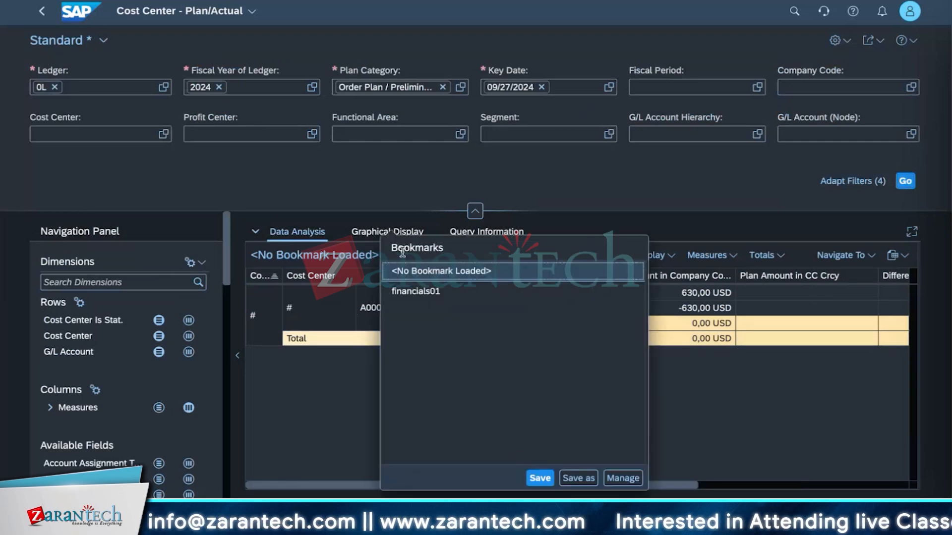
pyautogui.click(574, 482)
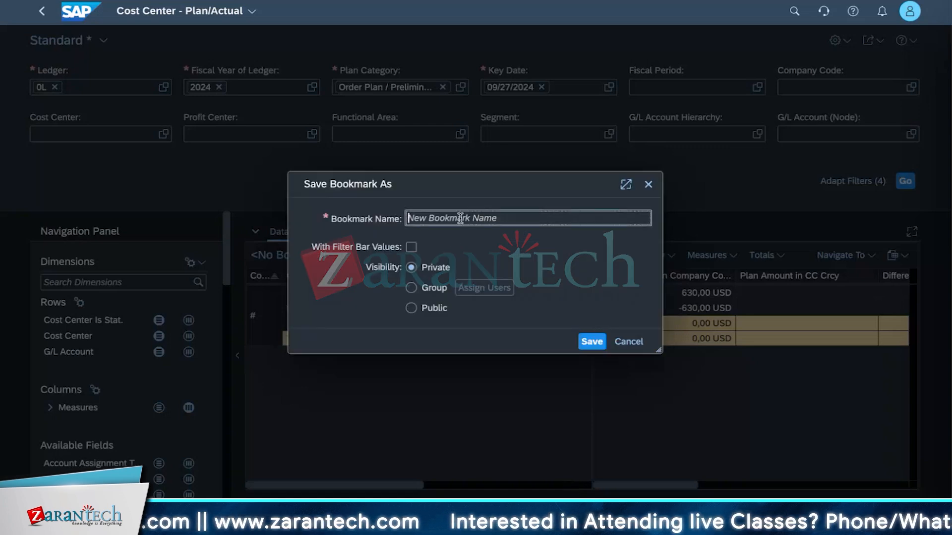
pyautogui.write('plan order ')
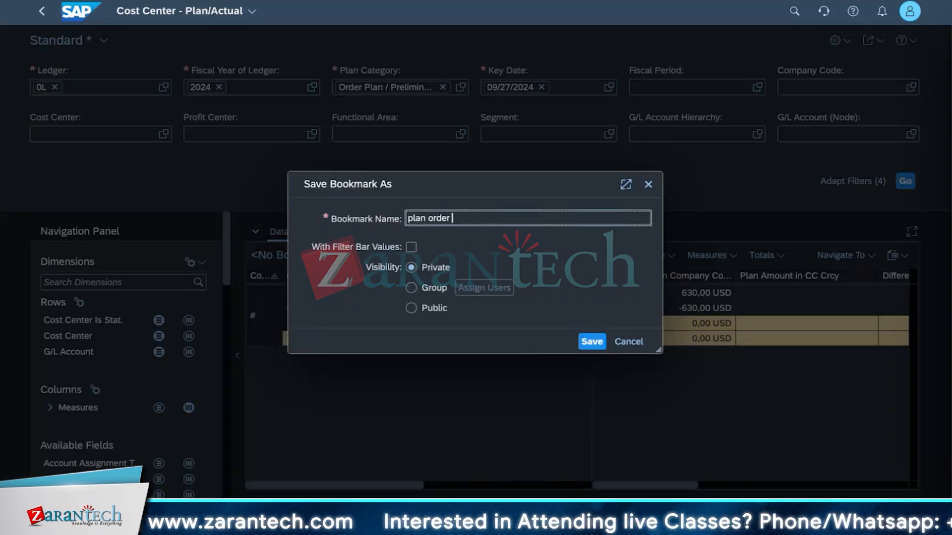
pyautogui.write('report')
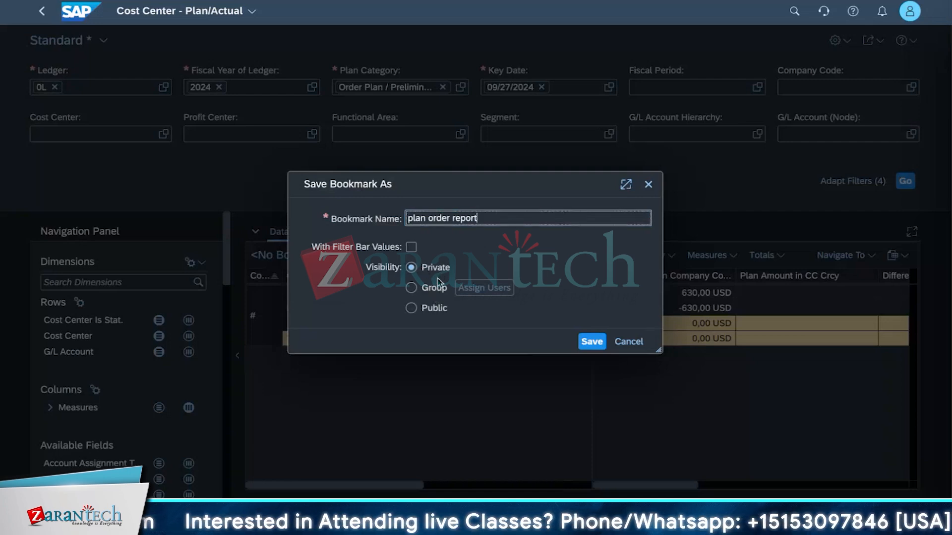
# Try the bookmark's Group visibility with its user assignment, and the Public visibility.
pyautogui.click(436, 292)
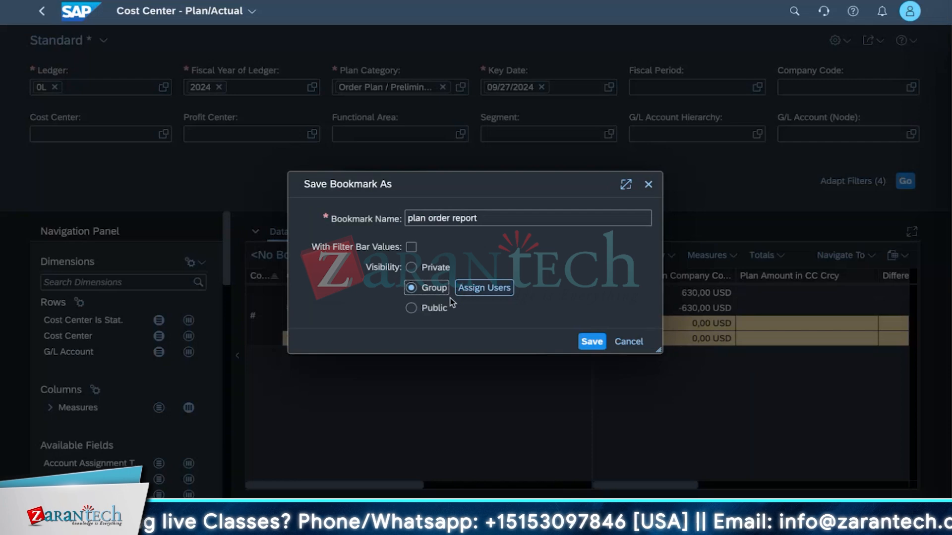
pyautogui.click(472, 295)
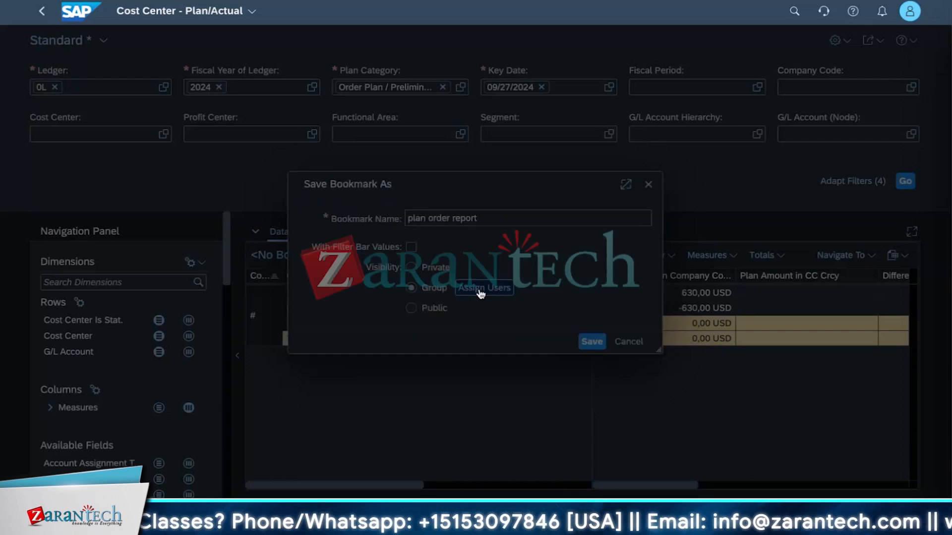
pyautogui.click(370, 214)
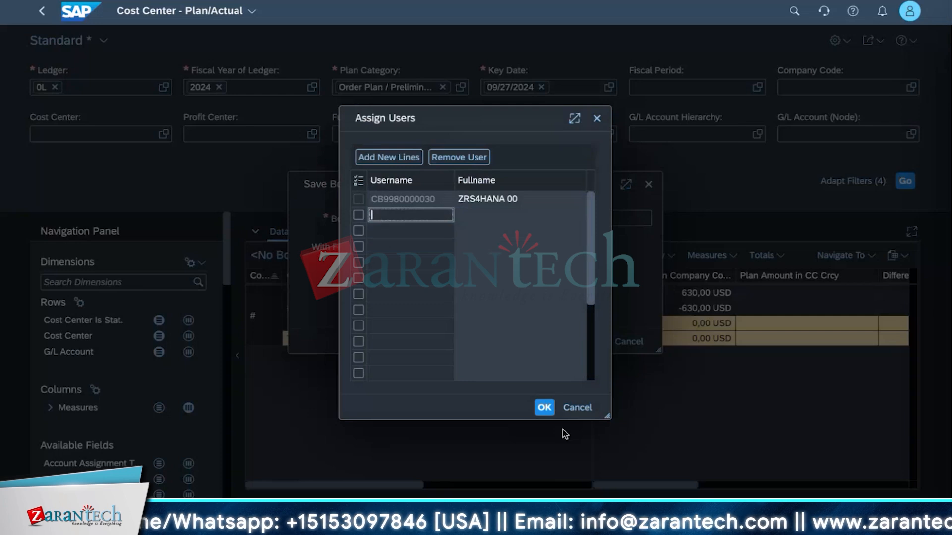
pyautogui.click(551, 412)
pyautogui.click(596, 118)
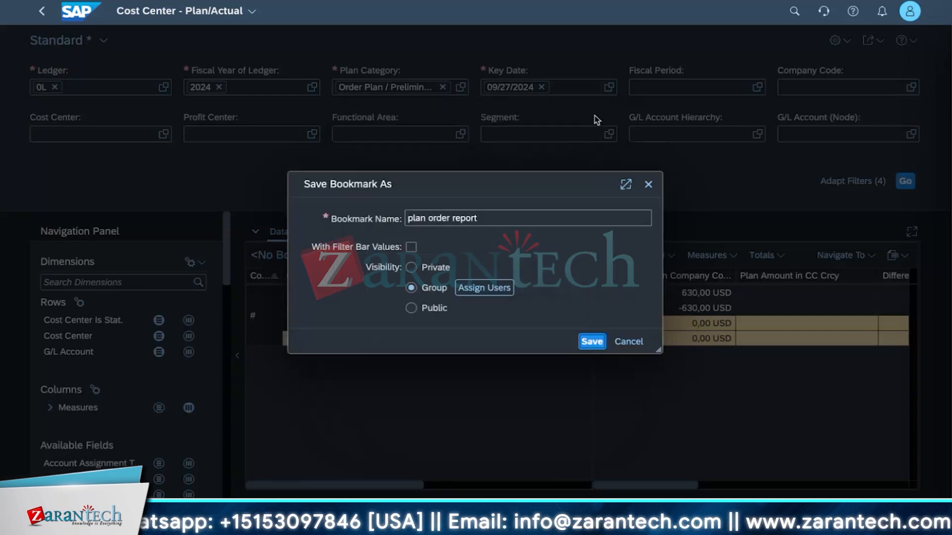
pyautogui.click(414, 308)
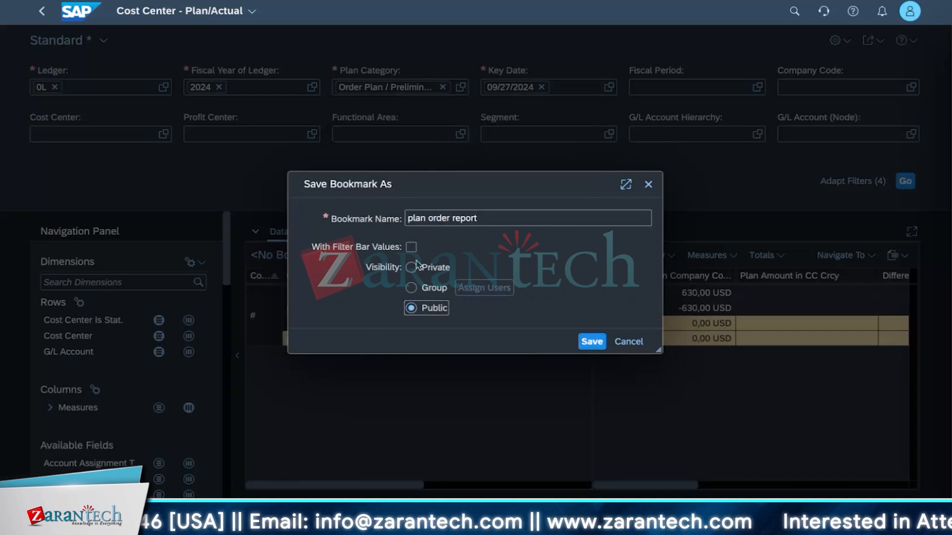
# Set the bookmark's visibility to Private and save it, dismissing the resulting message.
pyautogui.click(411, 272)
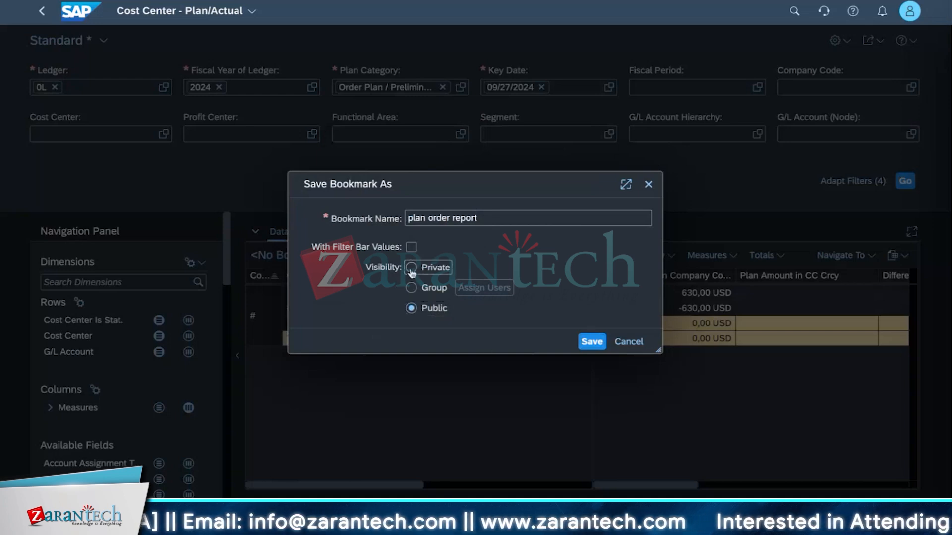
pyautogui.click(411, 270)
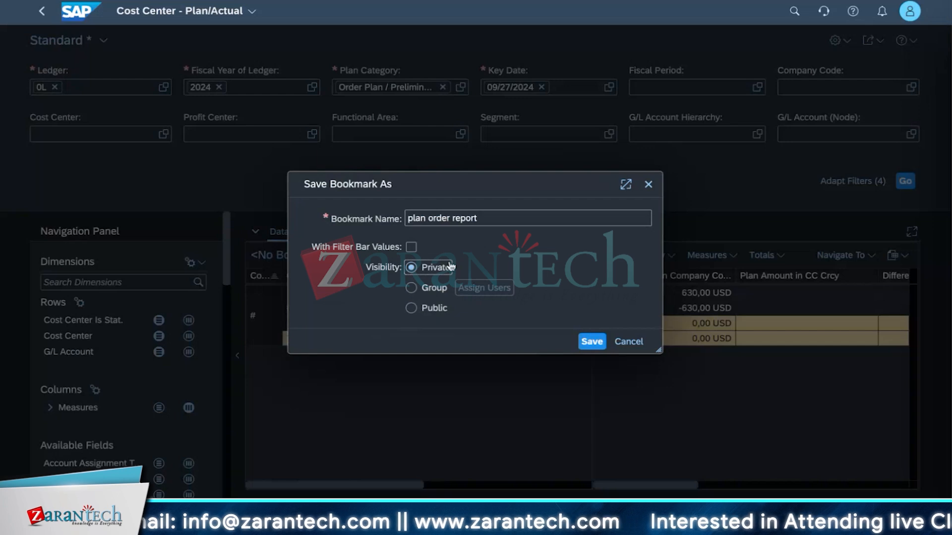
pyautogui.click(591, 341)
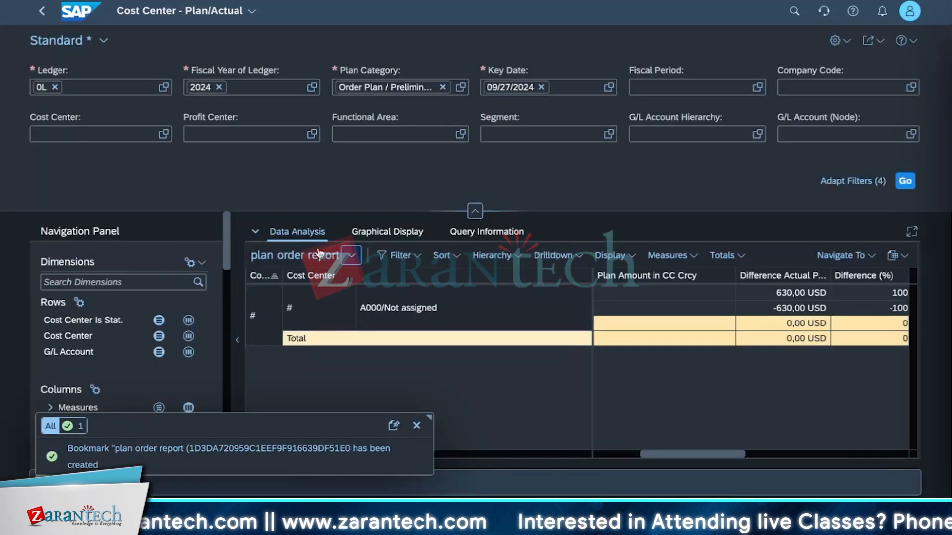
pyautogui.click(416, 426)
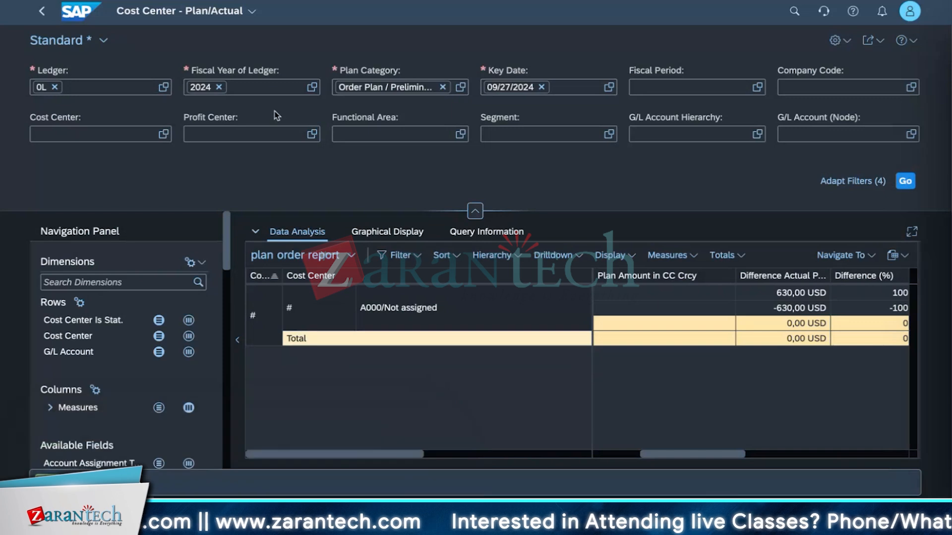
# Change the plan category to BUDGET02 (Cost Center Budgeting) and rerun the report.
pyautogui.click(442, 88)
pyautogui.click(461, 87)
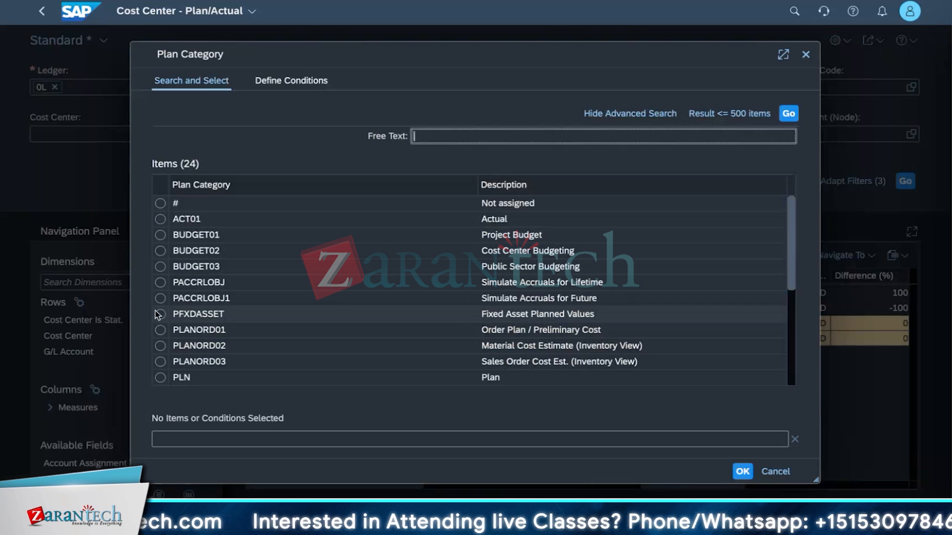
pyautogui.click(172, 315)
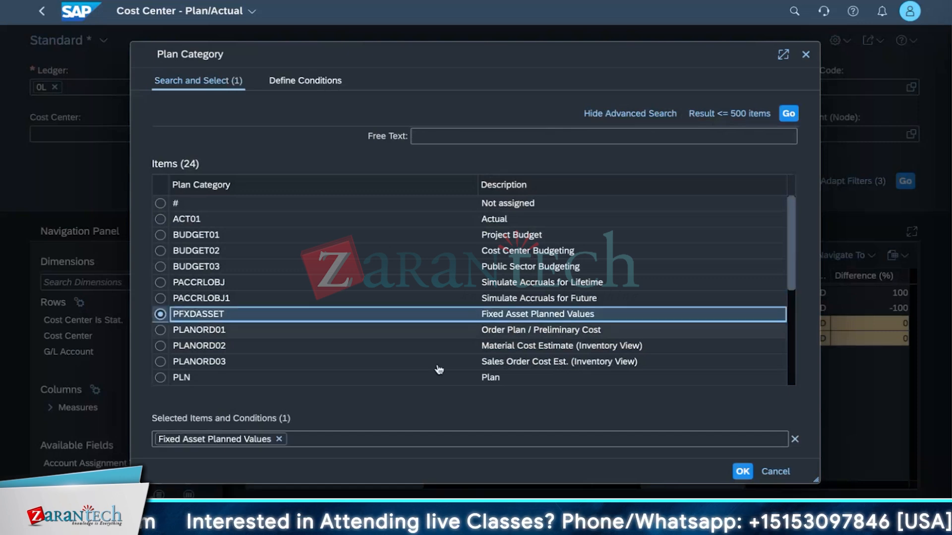
pyautogui.click(172, 251)
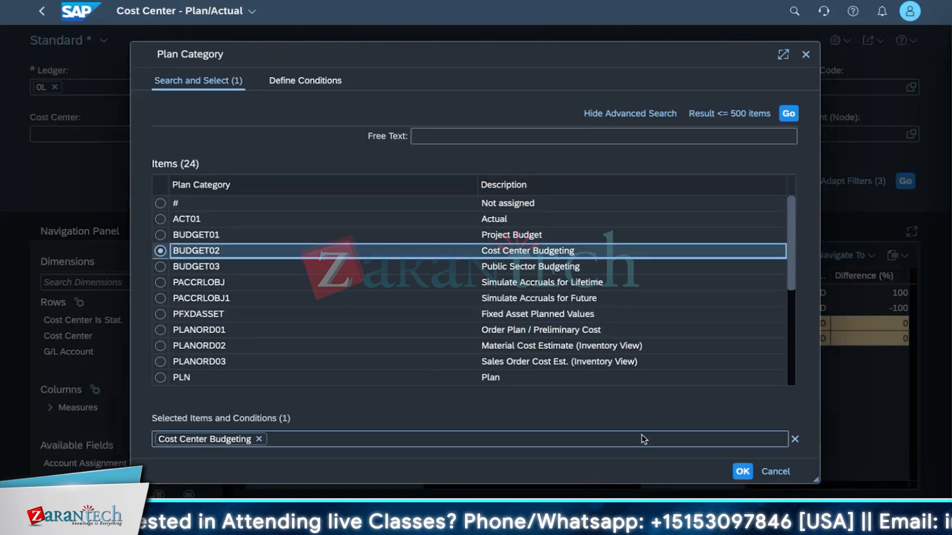
pyautogui.click(742, 471)
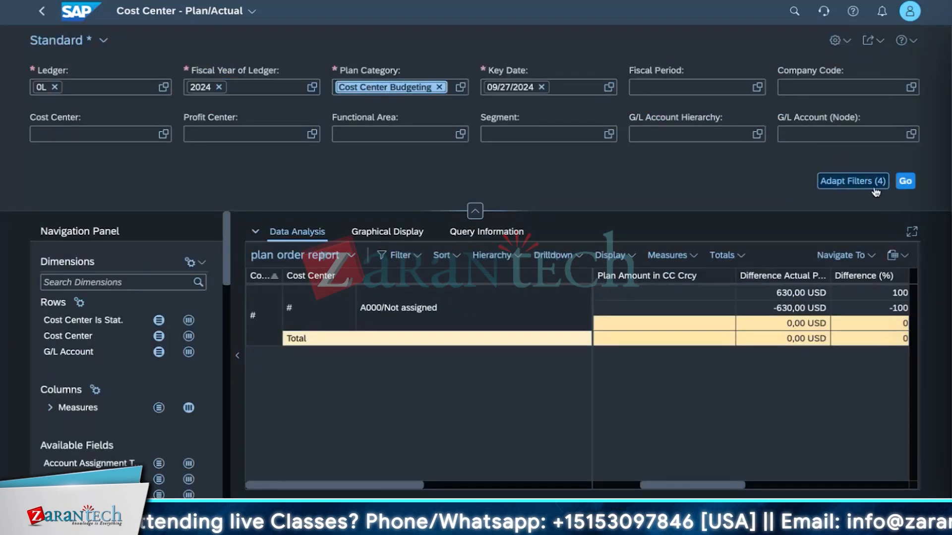
pyautogui.click(906, 183)
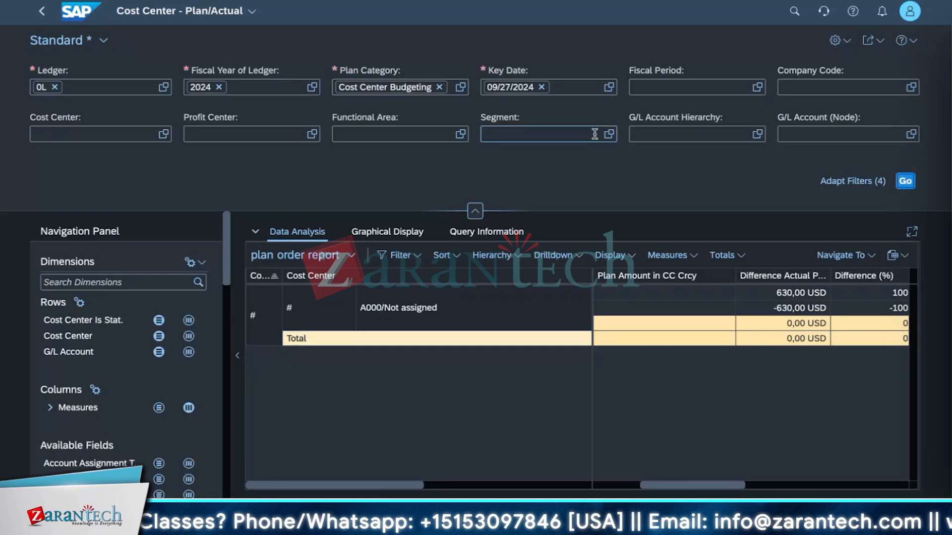
pyautogui.click(909, 187)
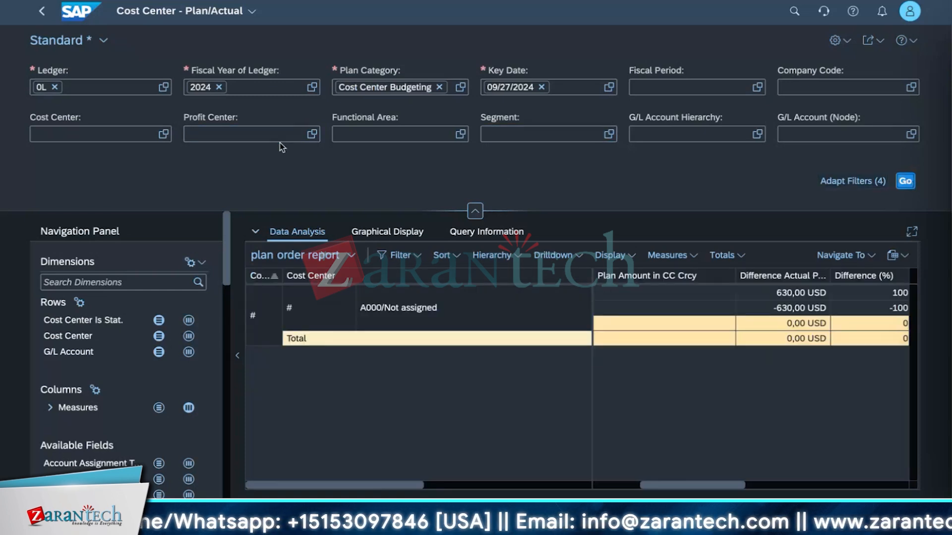
# Change the plan category to # (Not assigned).
pyautogui.click(439, 86)
pyautogui.click(460, 87)
pyautogui.click(160, 203)
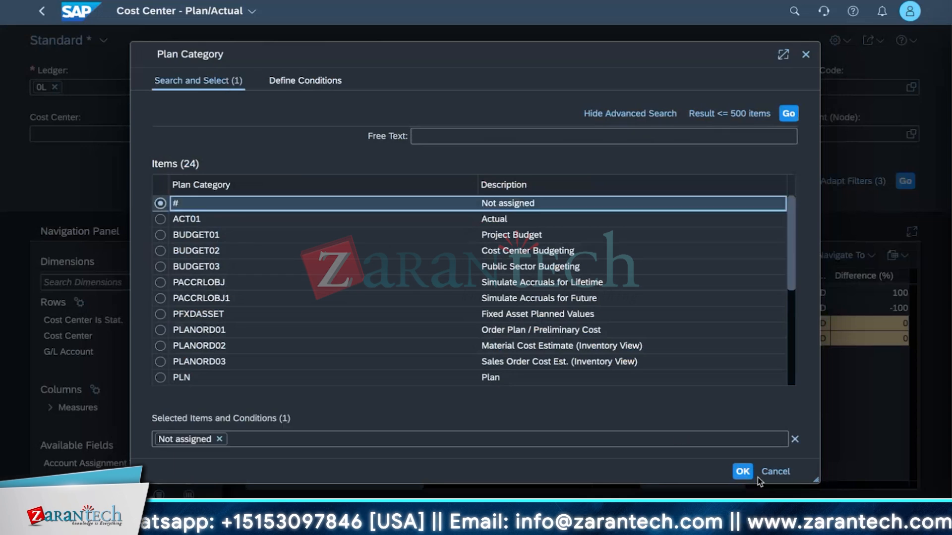
pyautogui.click(742, 471)
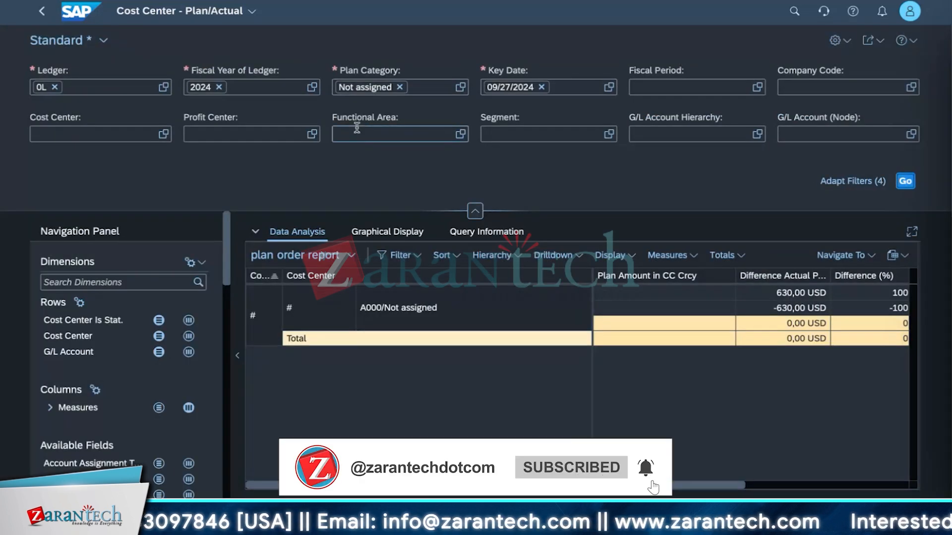
pyautogui.click(312, 87)
pyautogui.click(805, 55)
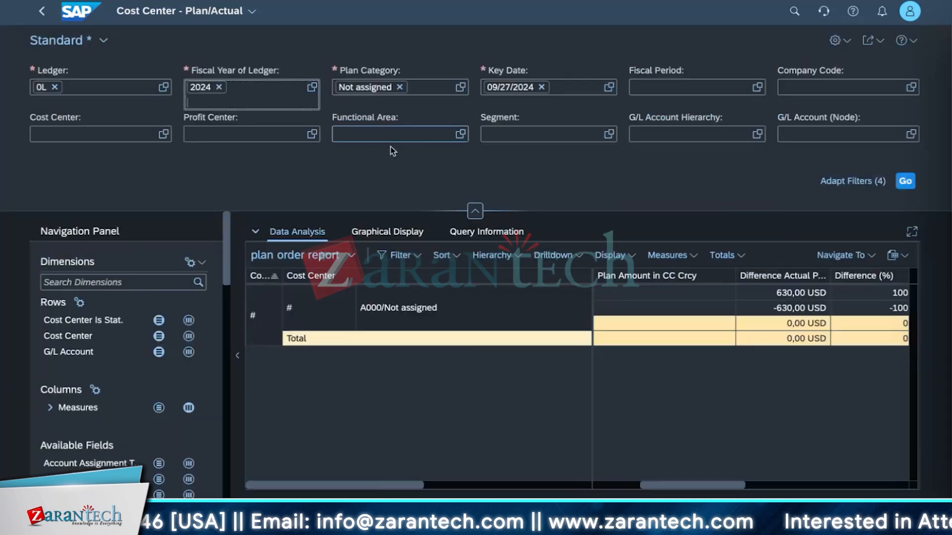
pyautogui.click(461, 87)
pyautogui.click(776, 472)
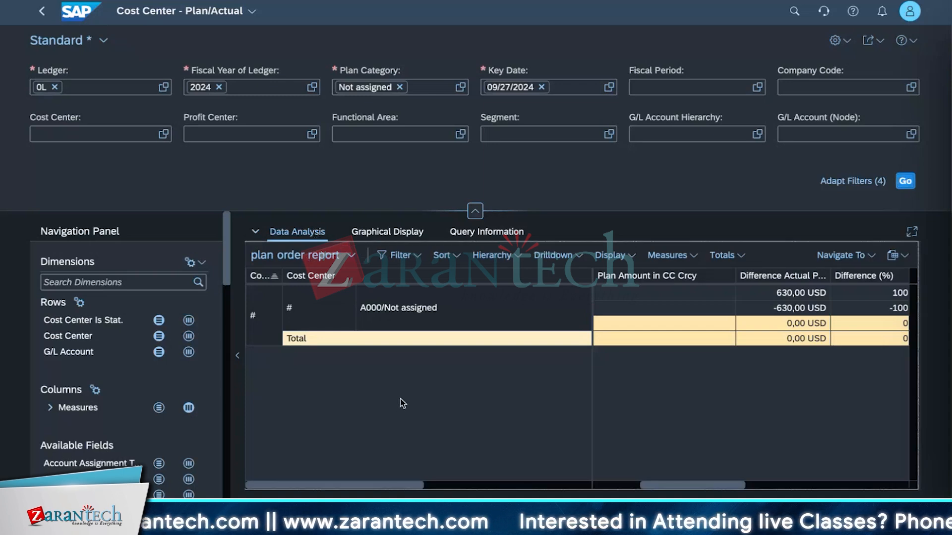
pyautogui.click(796, 11)
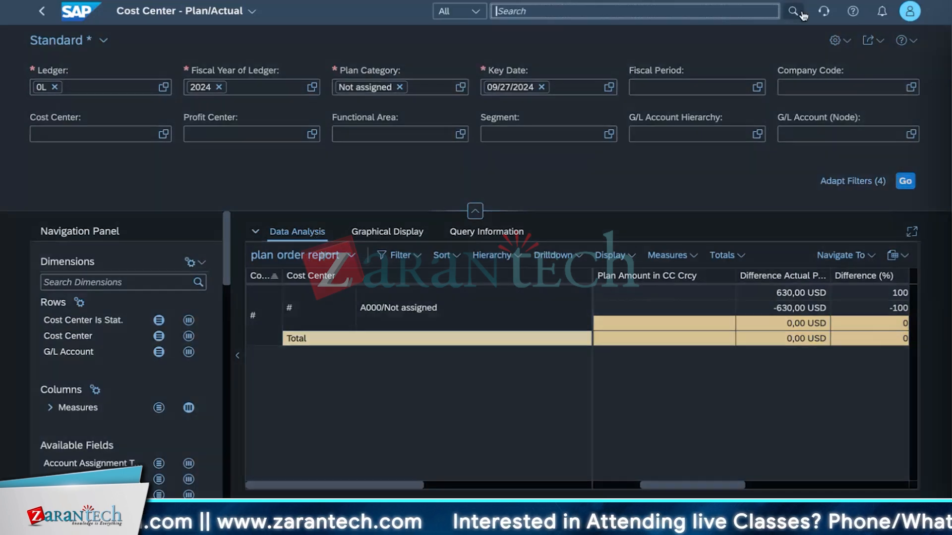
pyautogui.write('cost ')
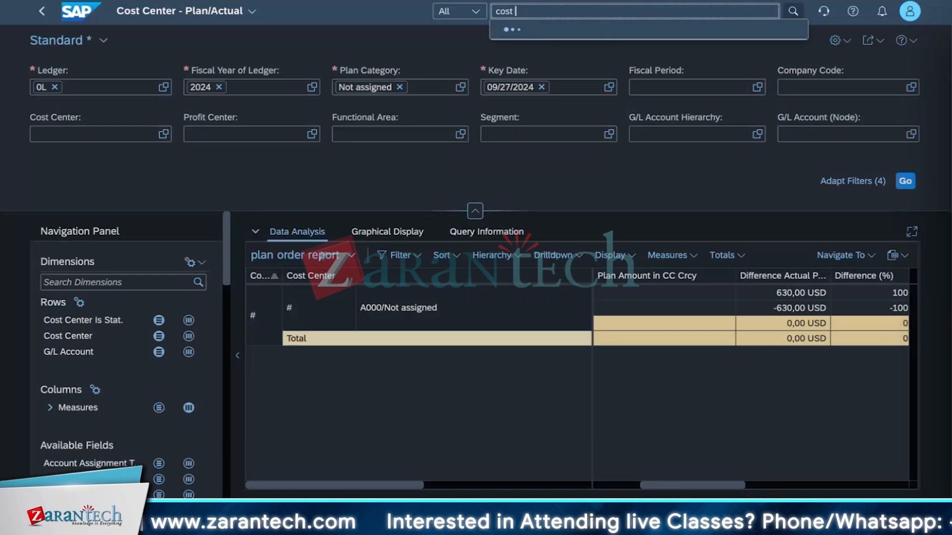
pyautogui.write('center pla')
pyautogui.click(327, 214)
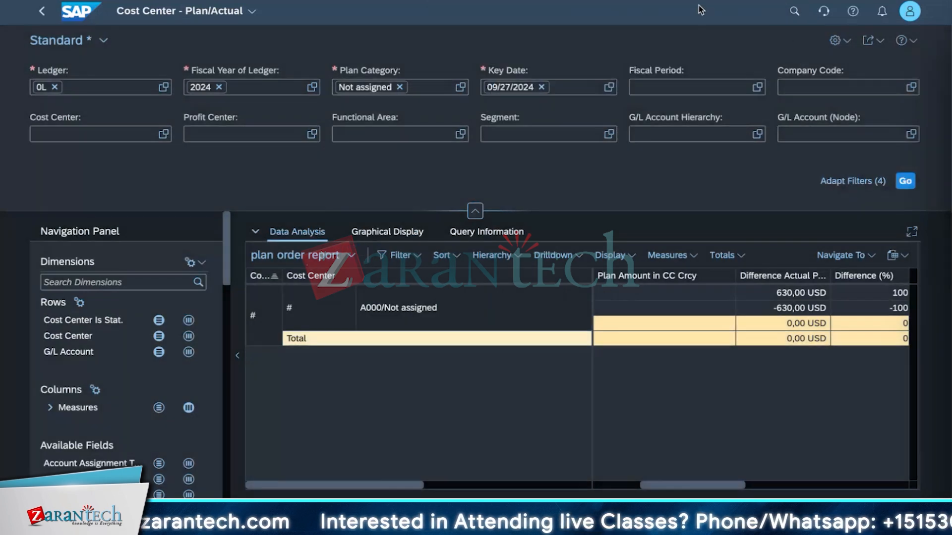
# Return to the home page, reopen Cost Centers - Plan/Actual by searching "cost center plan", and display its saved bookmarks.
pyautogui.click(218, 11)
pyautogui.click(213, 75)
pyautogui.click(794, 11)
pyautogui.write('cost cen')
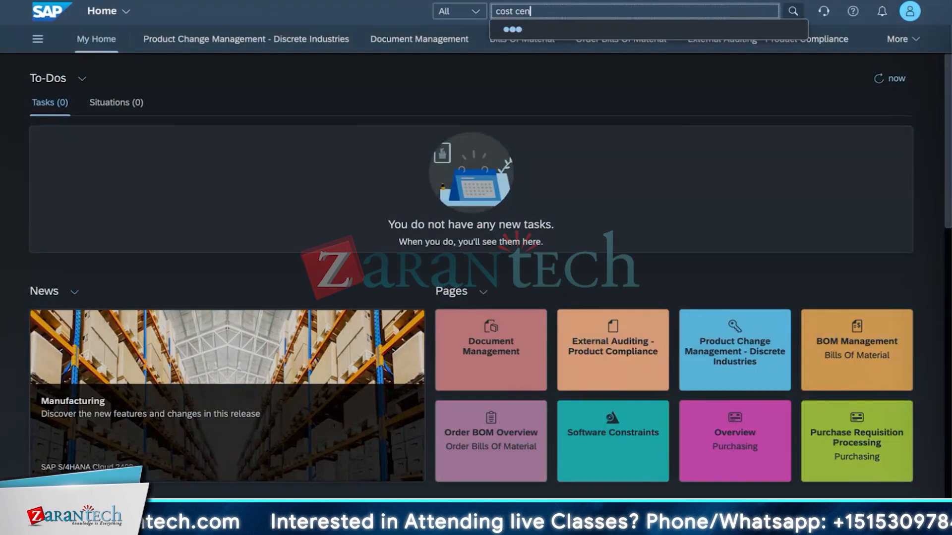
pyautogui.write('ter plan')
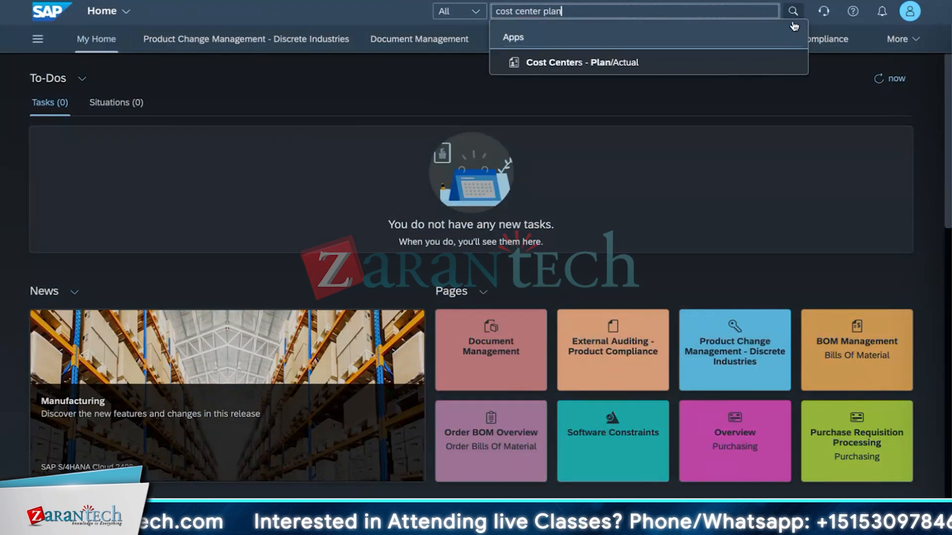
pyautogui.click(661, 64)
pyautogui.click(392, 255)
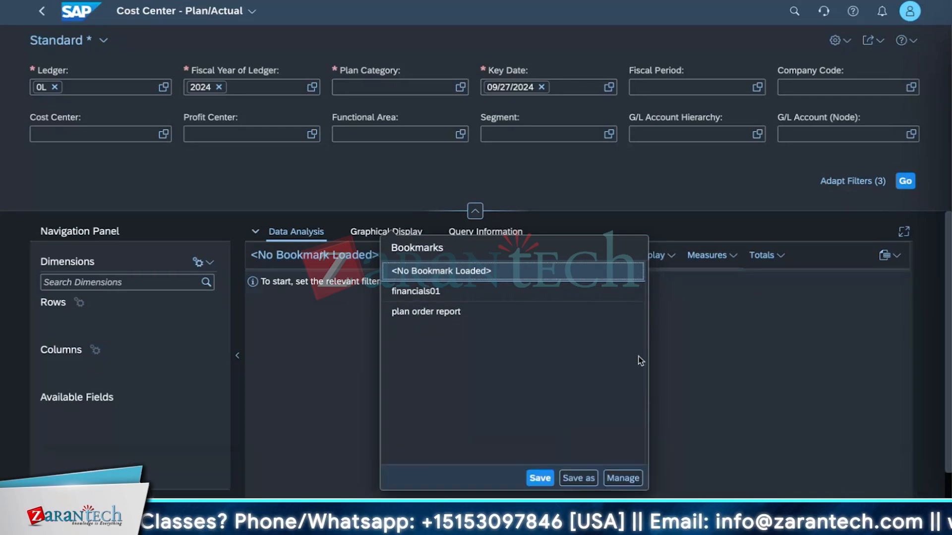
# Close the bookmark list and look over the report's Graphical Display and Query Information views before returning to Data Analysis.
pyautogui.click(697, 409)
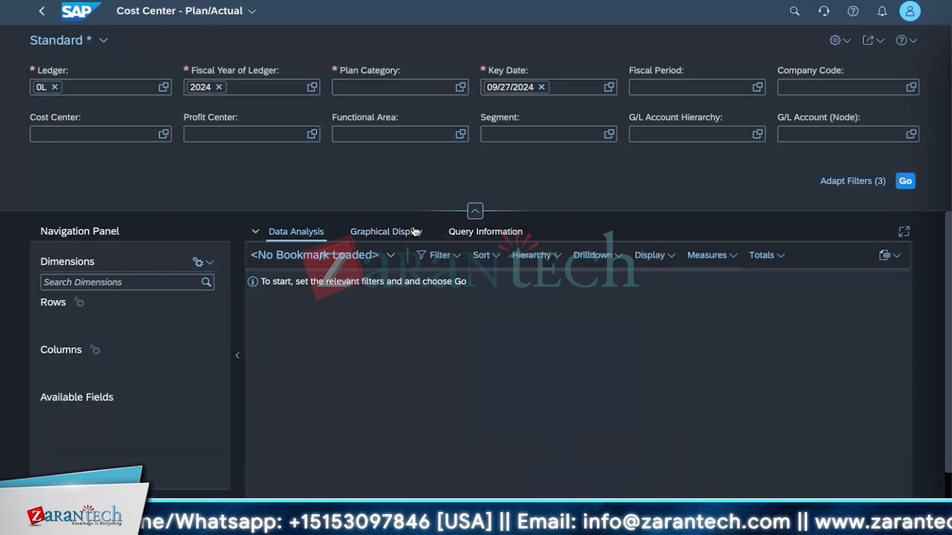
pyautogui.click(396, 237)
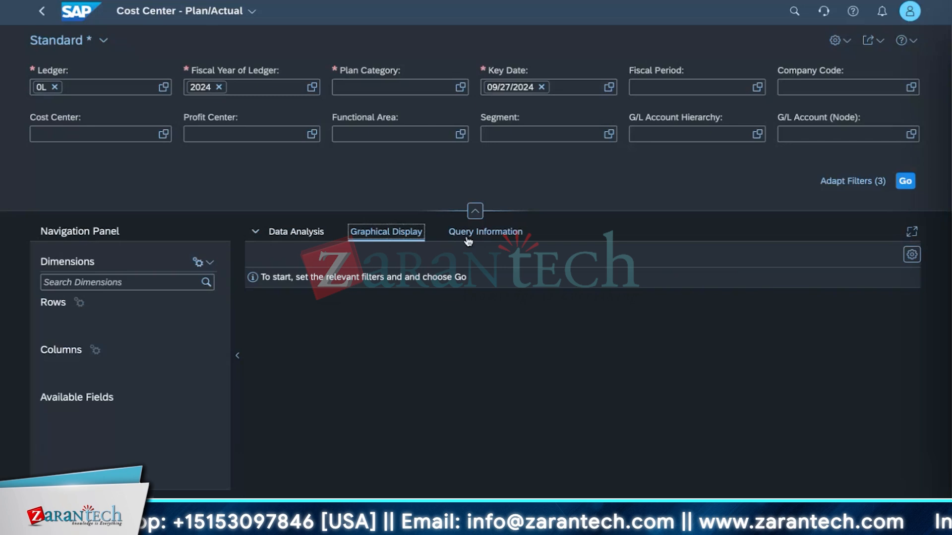
pyautogui.click(476, 232)
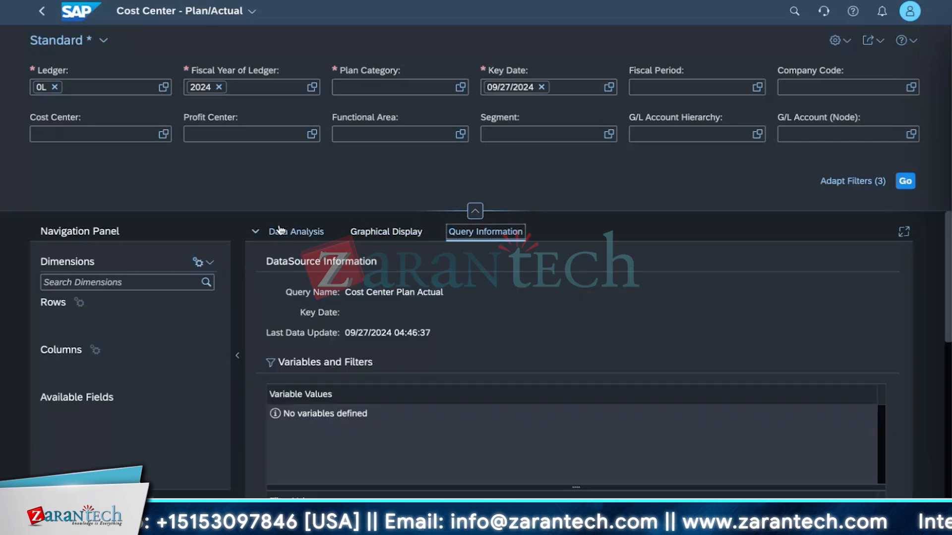
pyautogui.click(279, 230)
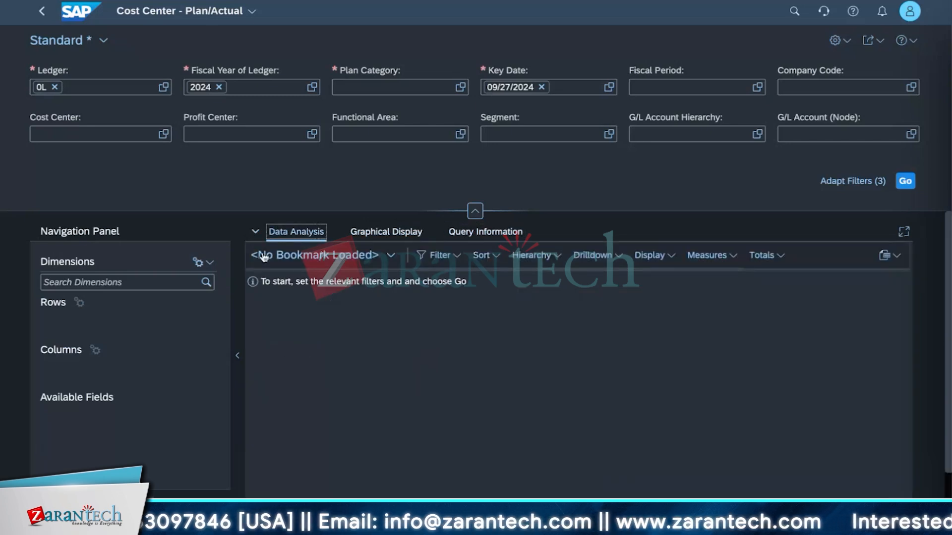
# Try to load the financials01 bookmark without a plan category and dismiss the message.
pyautogui.click(391, 254)
pyautogui.click(417, 293)
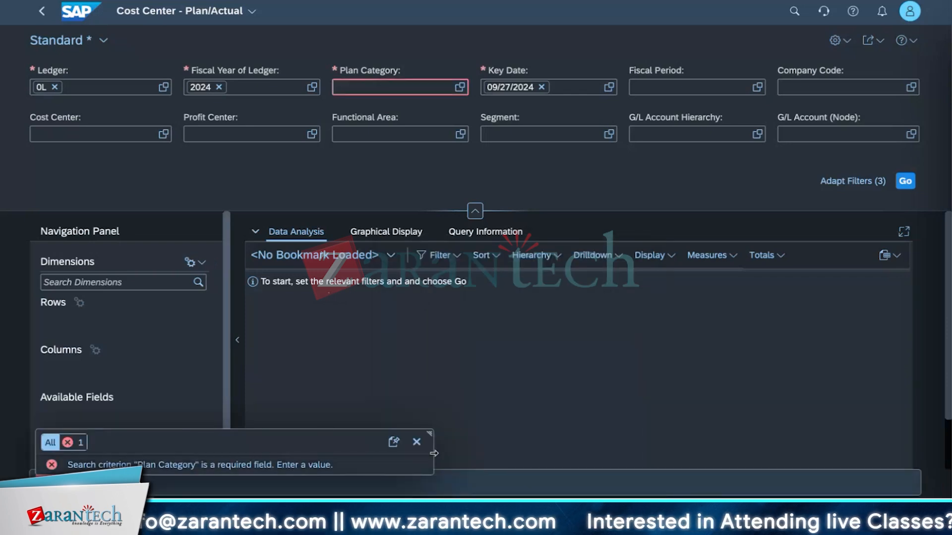
pyautogui.click(420, 446)
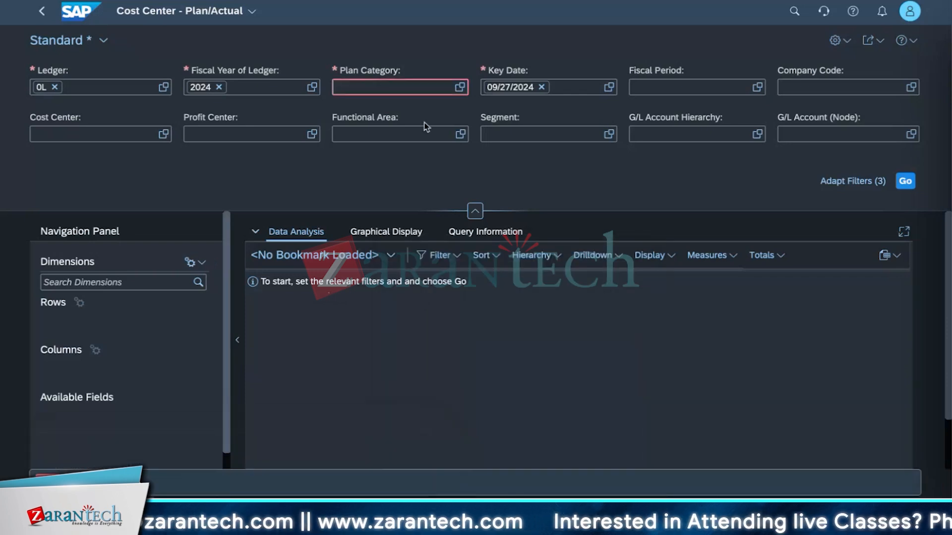
# Set the plan category to PLN (Plan) and load the financials01 bookmark.
pyautogui.click(459, 88)
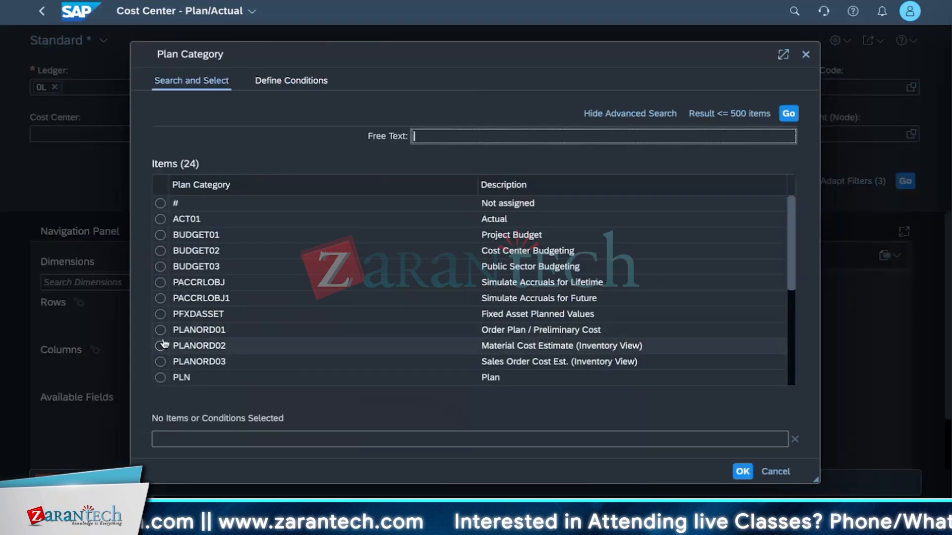
pyautogui.click(255, 378)
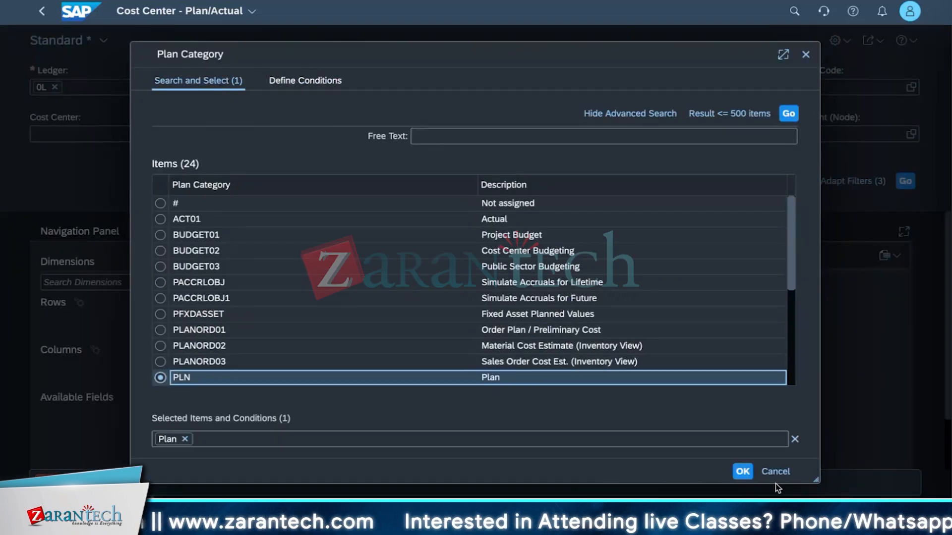
pyautogui.click(742, 472)
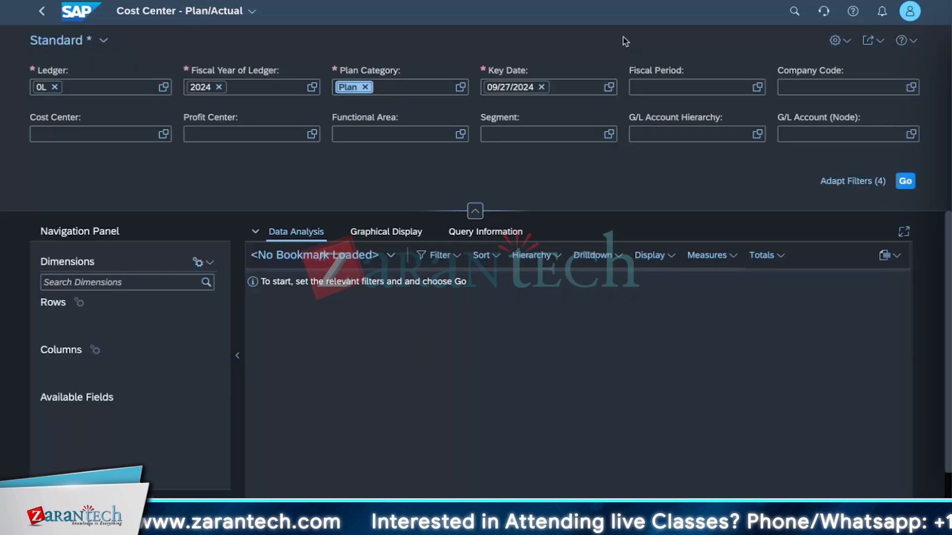
pyautogui.click(348, 259)
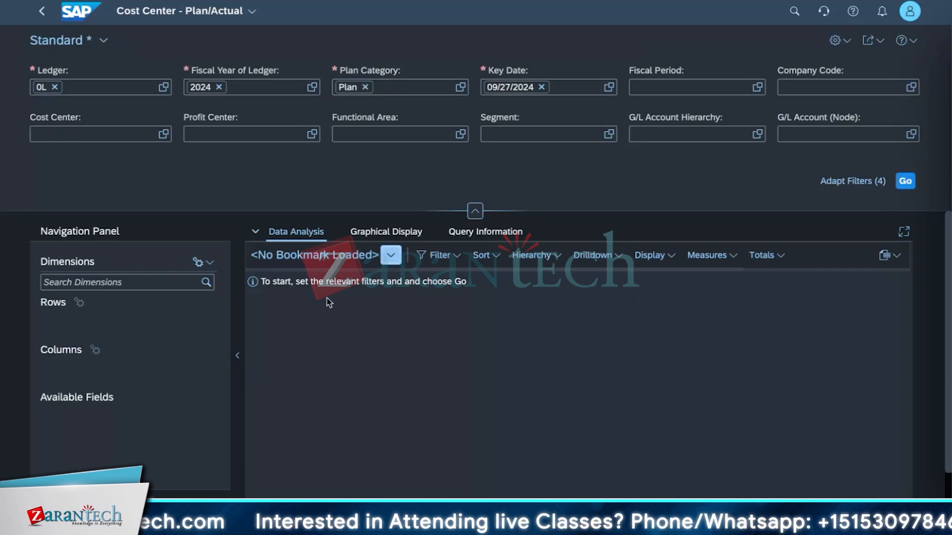
pyautogui.click(391, 255)
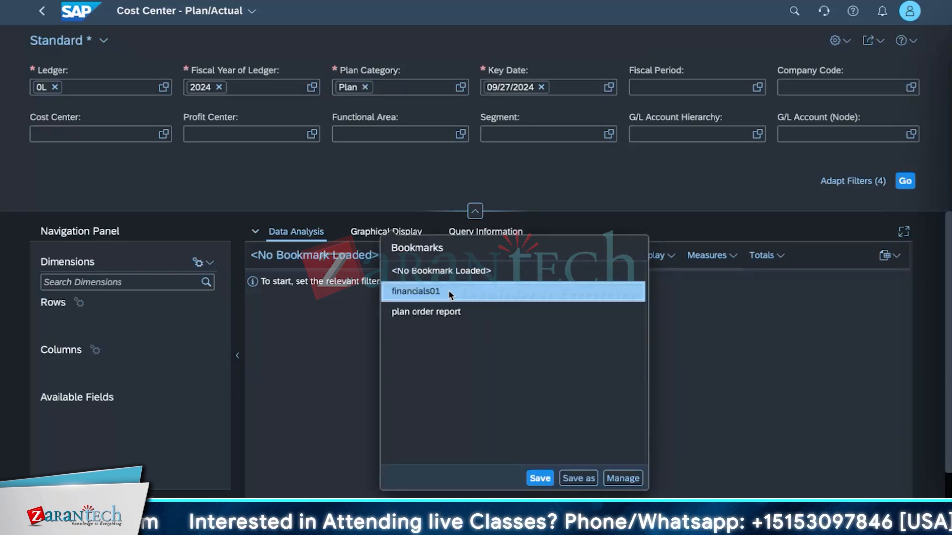
pyautogui.click(450, 295)
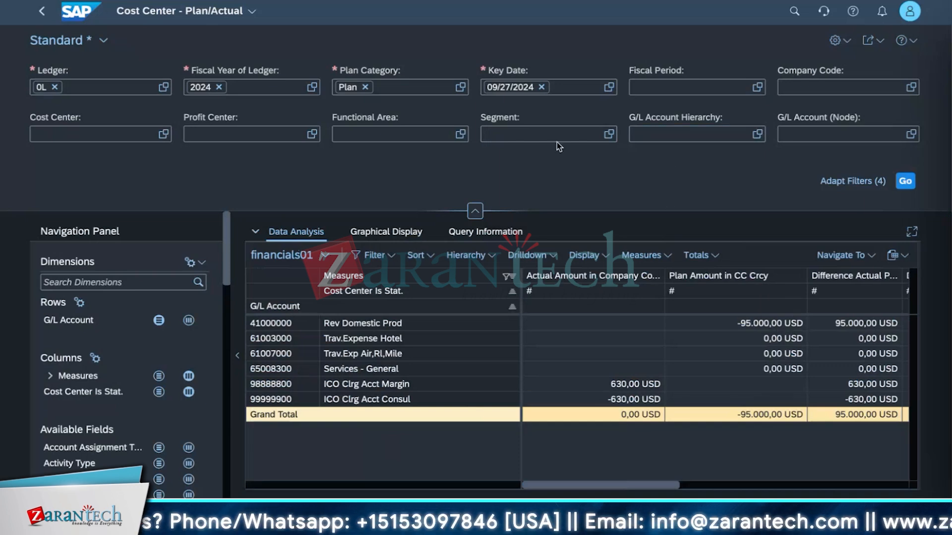
pyautogui.click(906, 259)
pyautogui.click(904, 295)
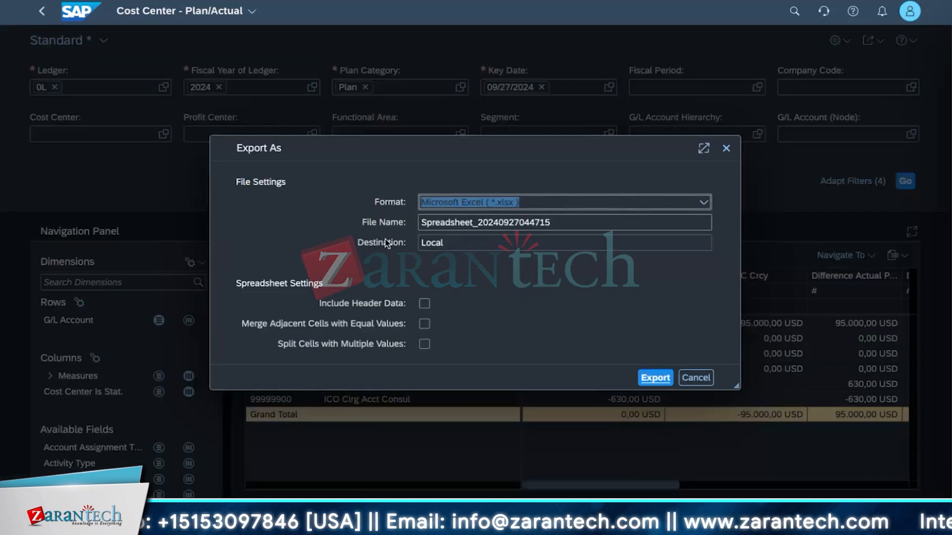
pyautogui.click(703, 202)
pyautogui.click(491, 261)
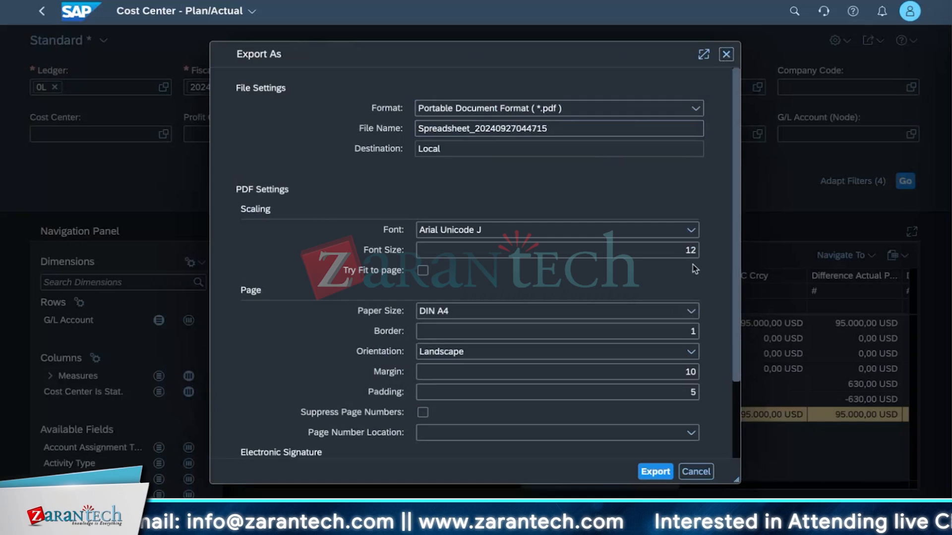
pyautogui.click(696, 471)
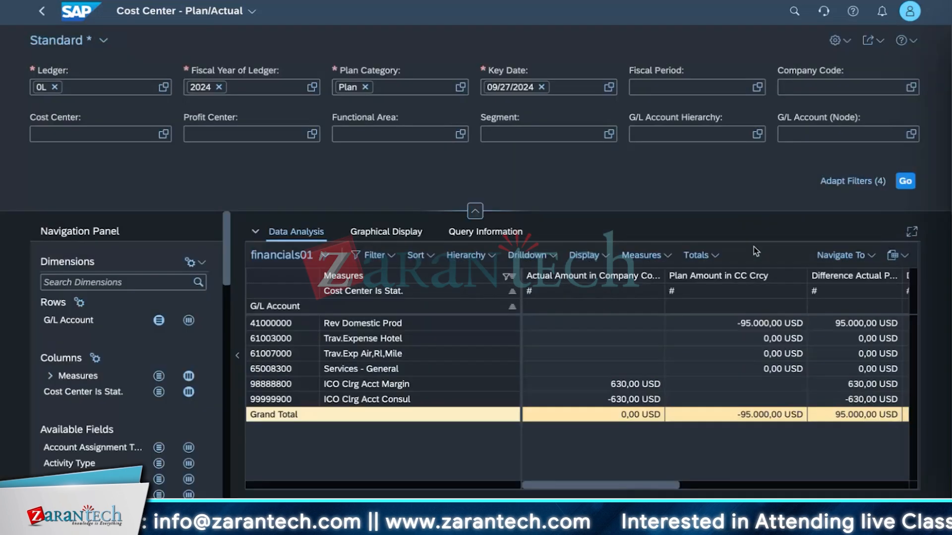
# Run the standard export of the report, and choose Portable Document Format (*.pdf) as the format for a custom export.
pyautogui.click(898, 254)
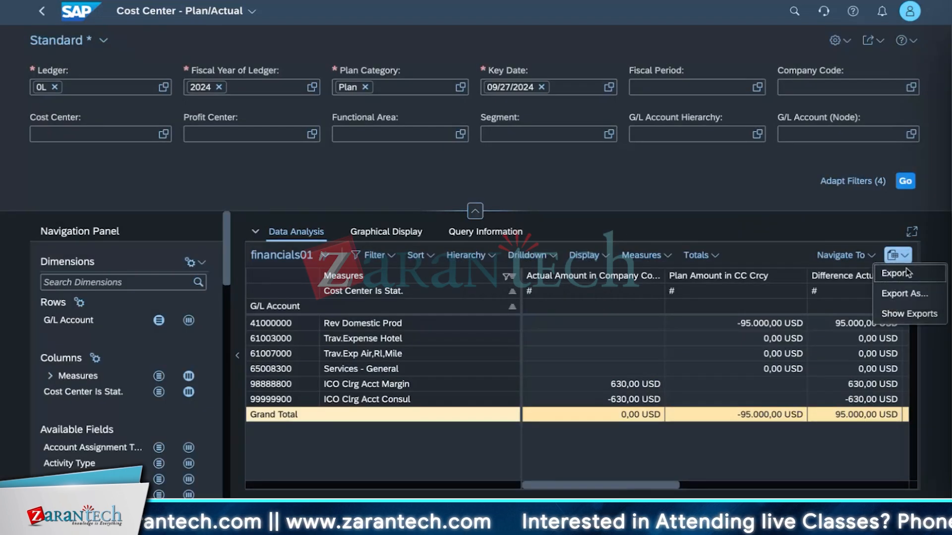
pyautogui.click(894, 274)
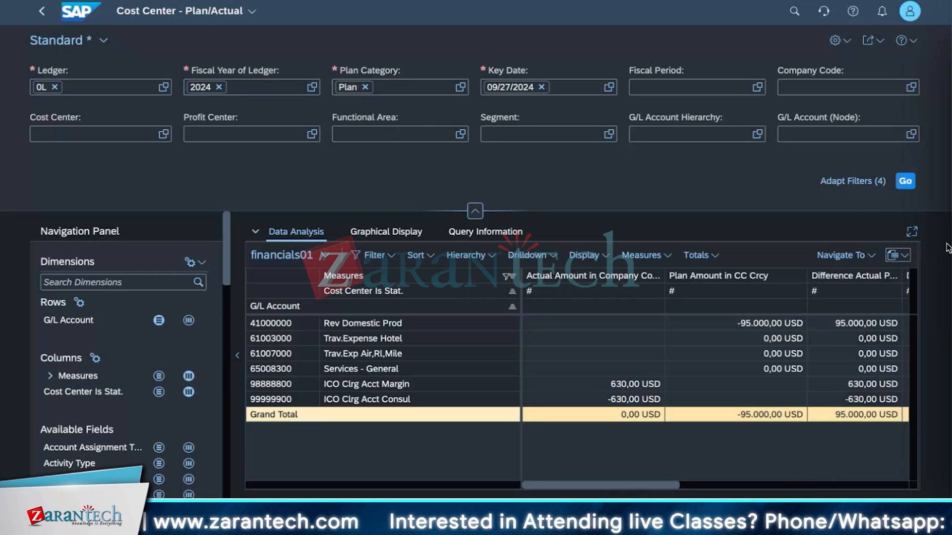
pyautogui.click(897, 255)
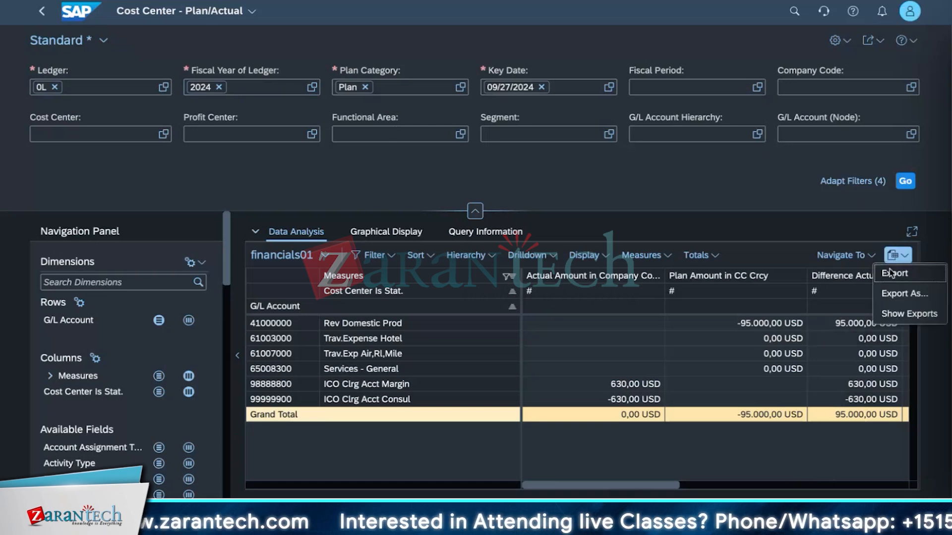
pyautogui.click(886, 294)
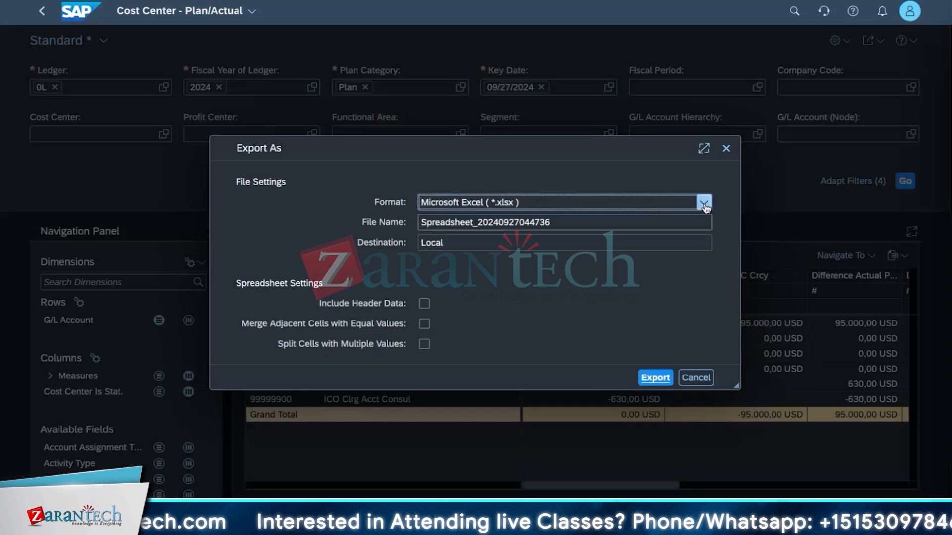
pyautogui.click(703, 203)
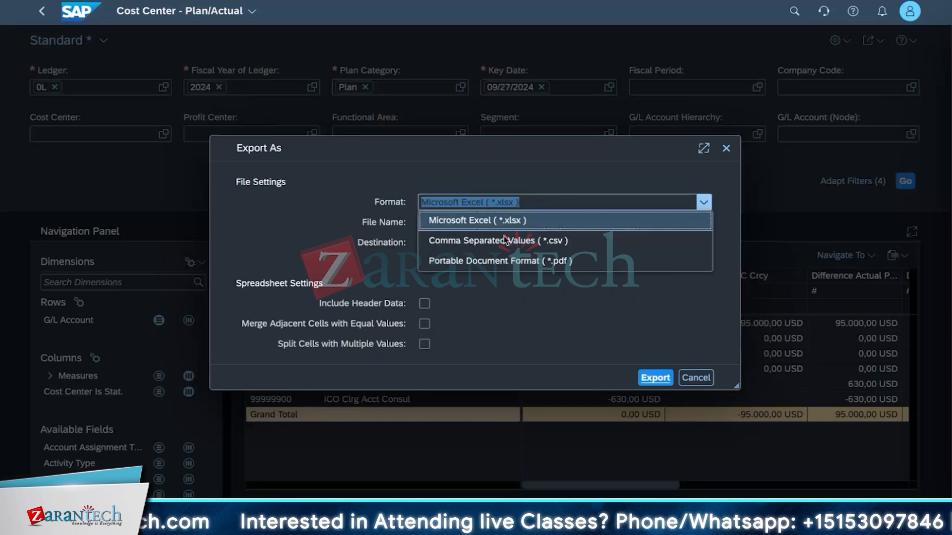
pyautogui.click(496, 261)
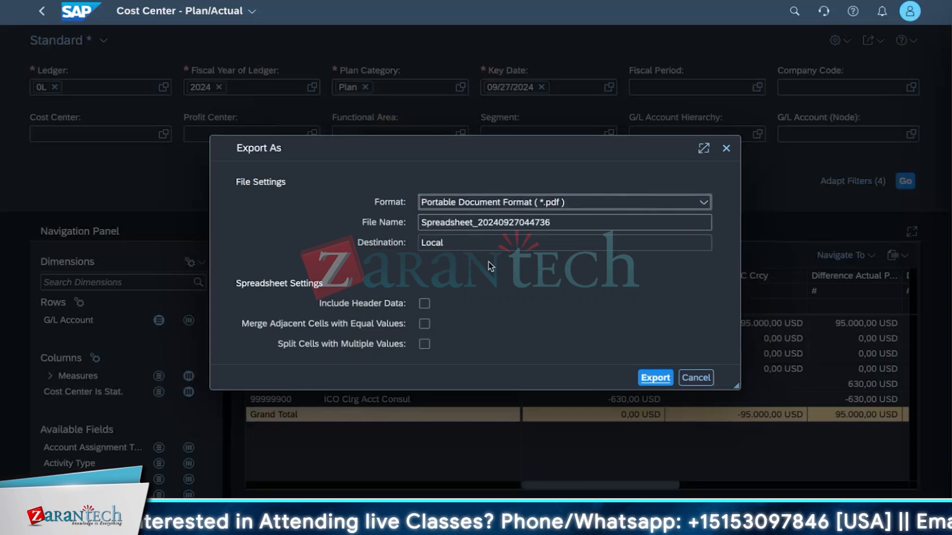
# Review the PDF settings, enable accessibility and export the report to a local PDF file.
pyautogui.scroll(-1, 434, 285)
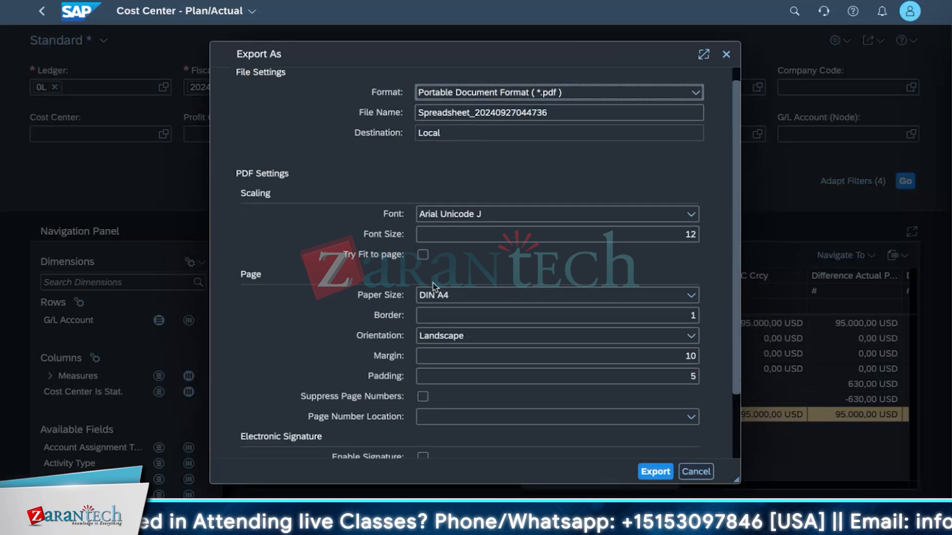
pyautogui.scroll(-4, 435, 285)
pyautogui.scroll(5, 435, 277)
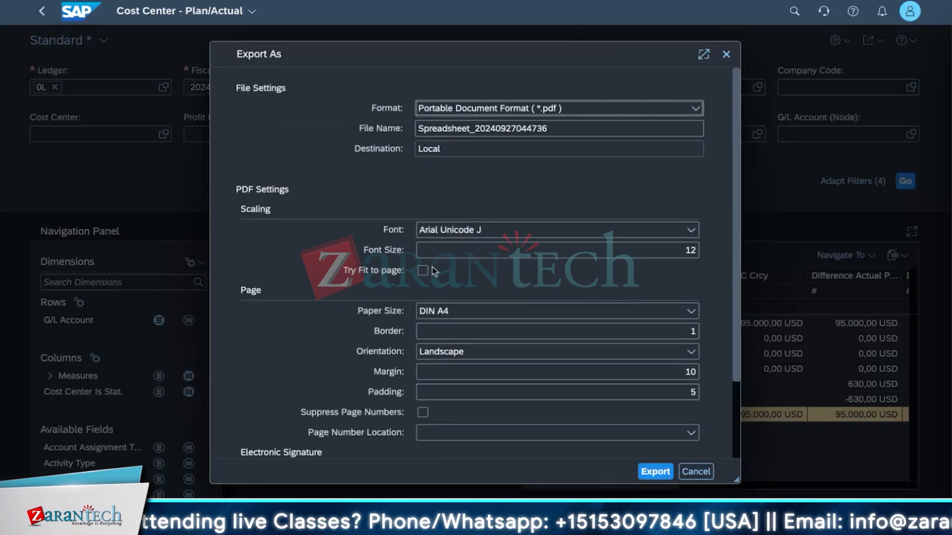
pyautogui.scroll(-5, 367, 367)
pyautogui.click(422, 447)
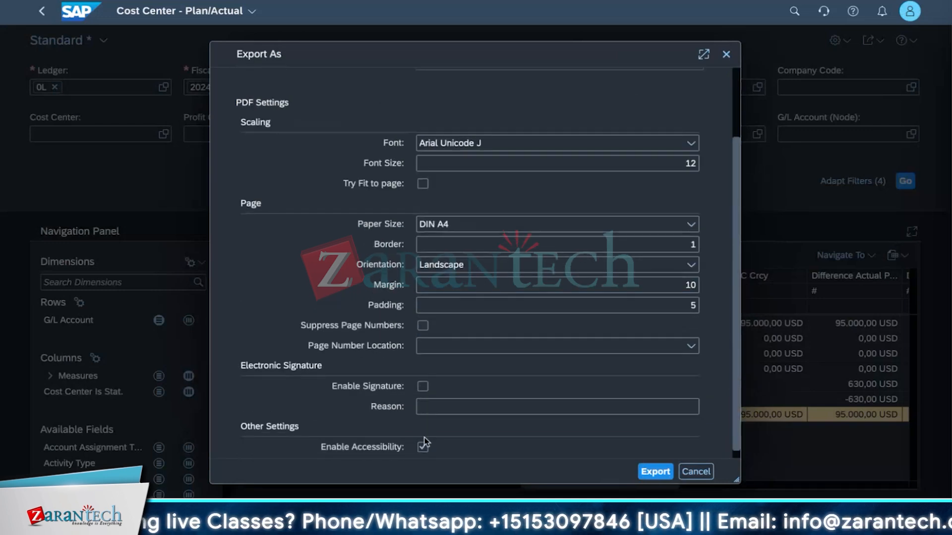
pyautogui.scroll(5, 426, 446)
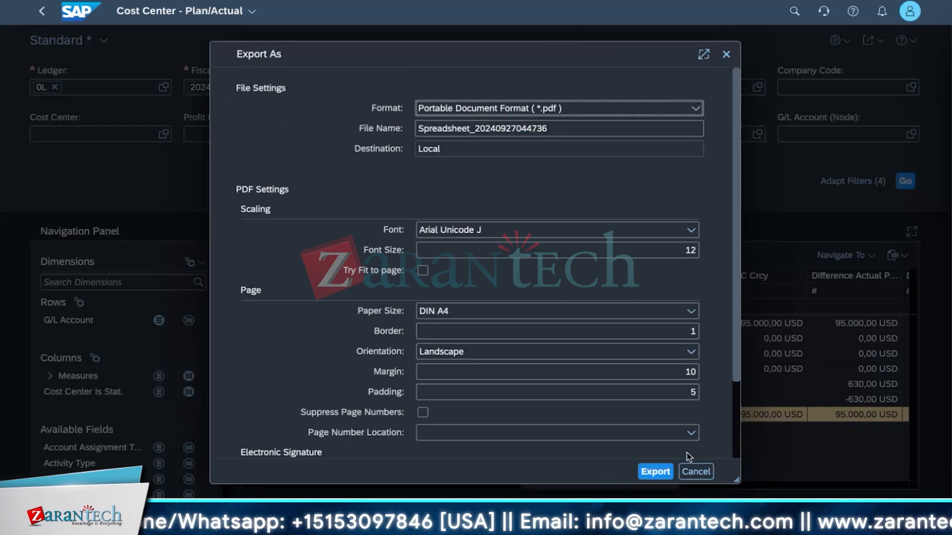
pyautogui.click(663, 475)
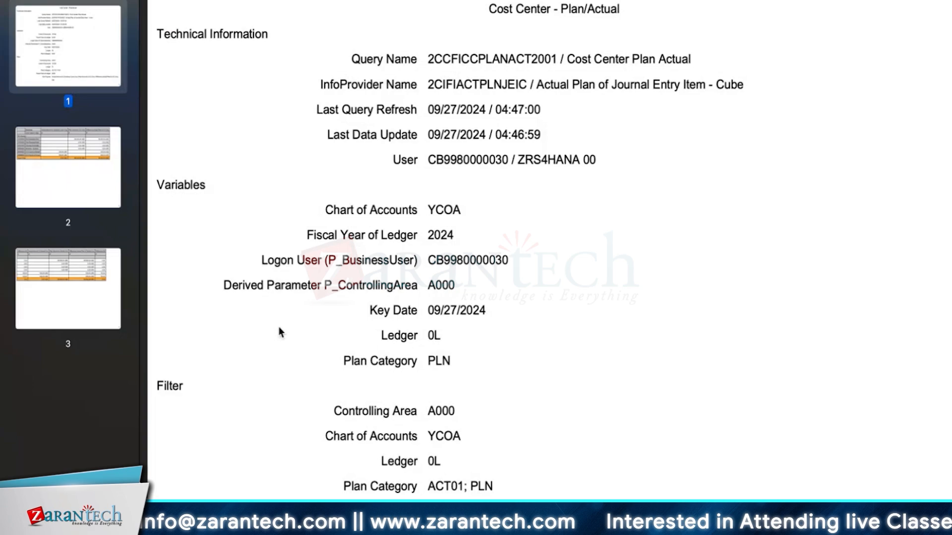
# Review the exported PDF's technical information, variables, filters and plan/actual table pages.
pyautogui.scroll(-15, 279, 329)
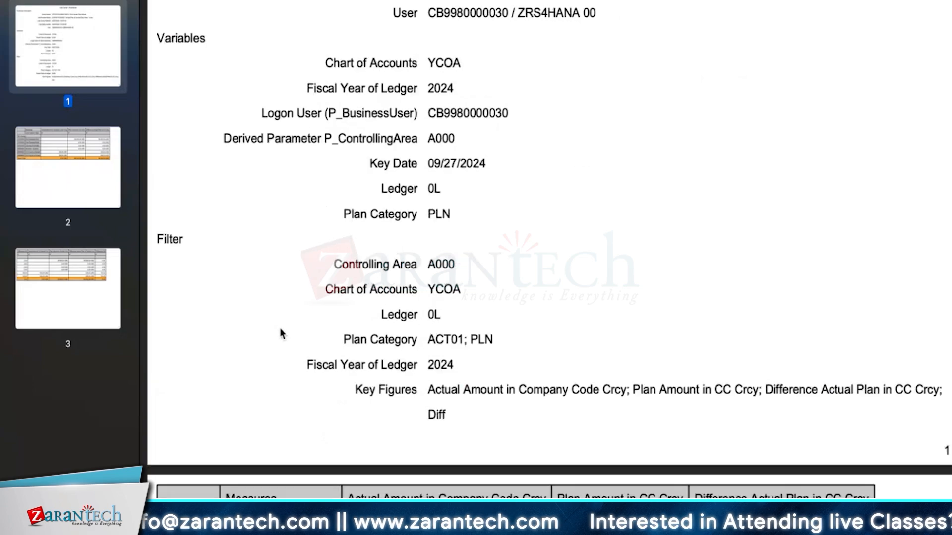
pyautogui.scroll(-5, 281, 327)
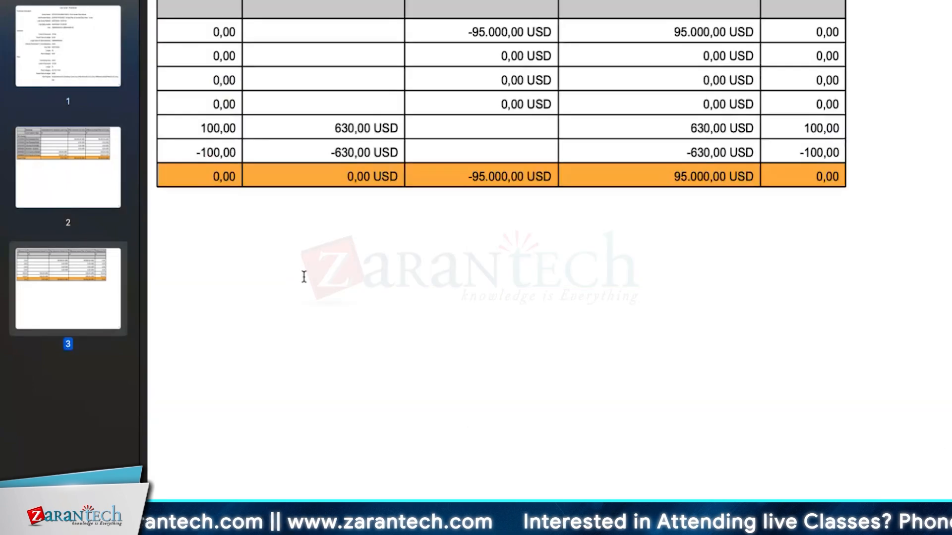
pyautogui.scroll(20, 278, 317)
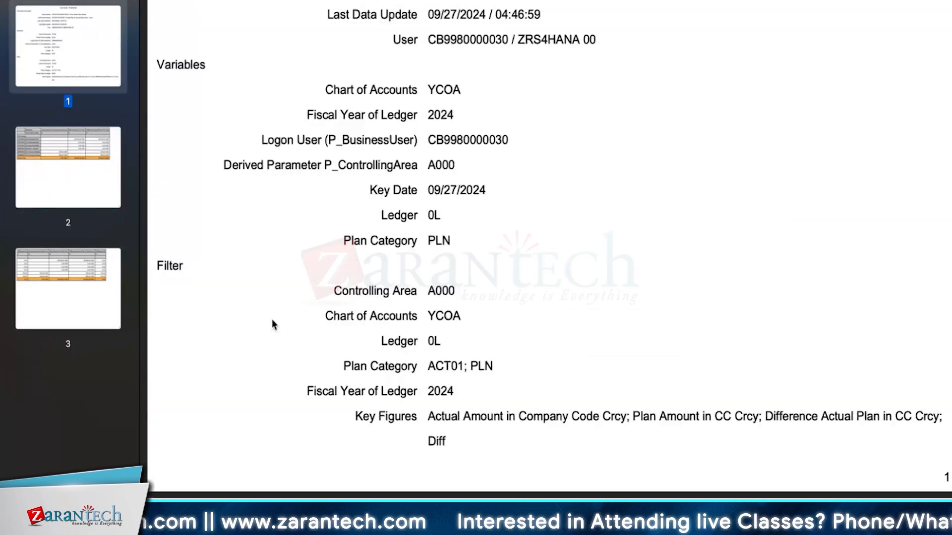
pyautogui.scroll(4, 272, 320)
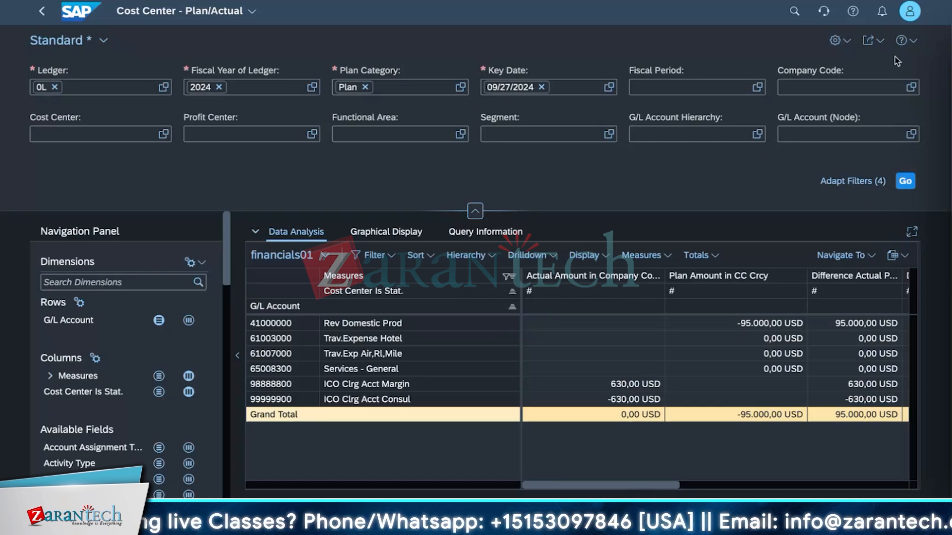
pyautogui.click(841, 40)
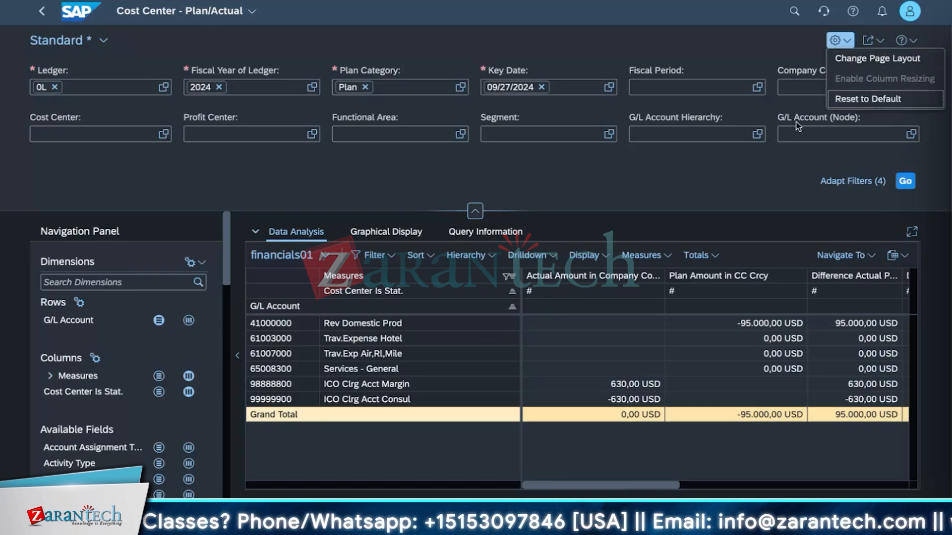
pyautogui.click(706, 186)
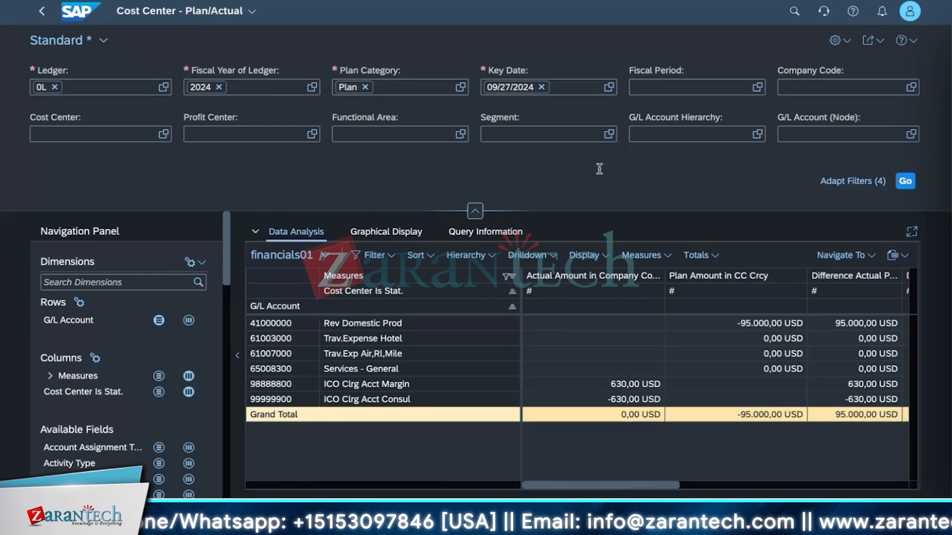
pyautogui.click(847, 39)
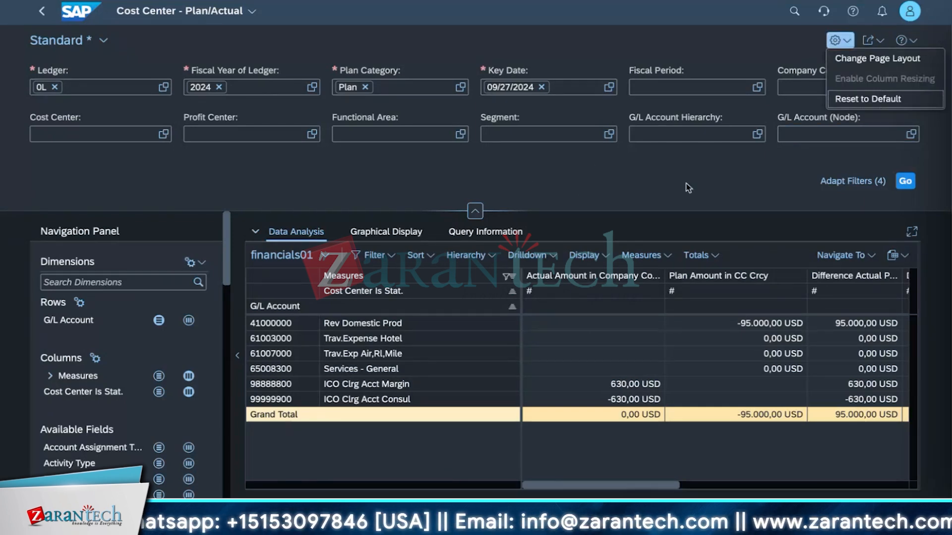
pyautogui.click(693, 172)
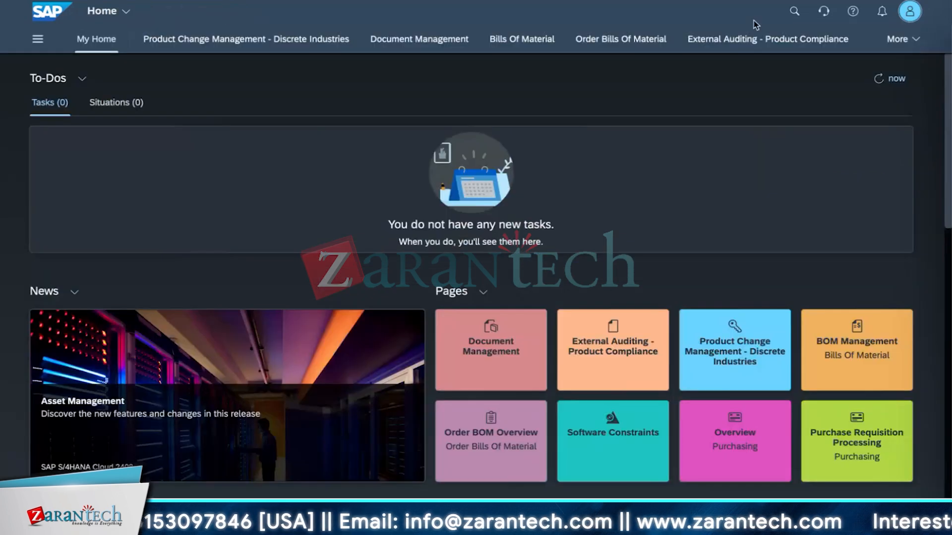
# Search for the Cost Center - Plan/Actual report and open it.
pyautogui.click(793, 10)
pyautogui.write('cost')
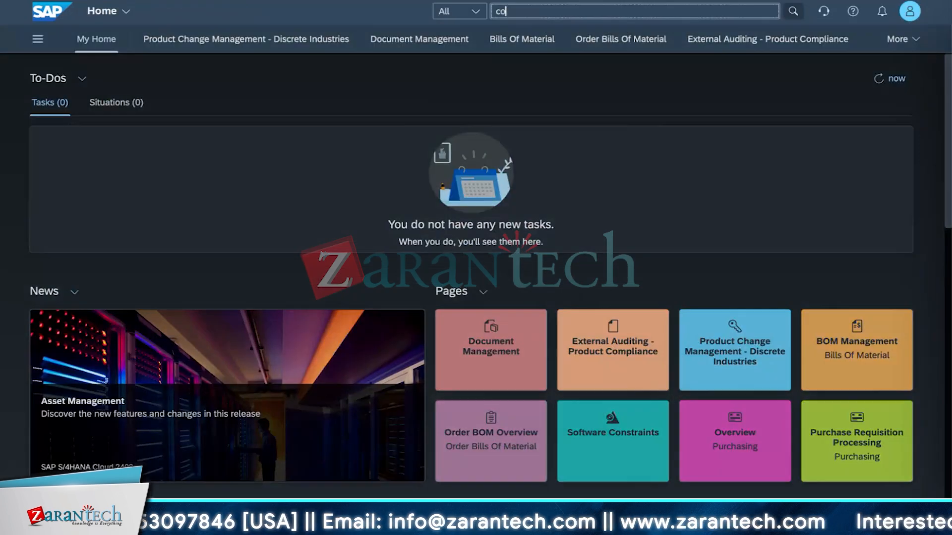
pyautogui.write(' center plan')
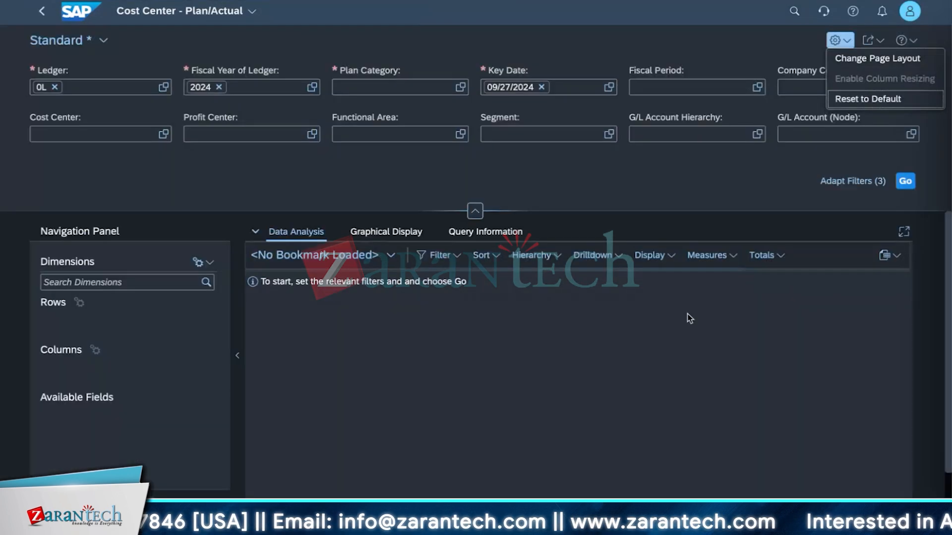
pyautogui.click(688, 314)
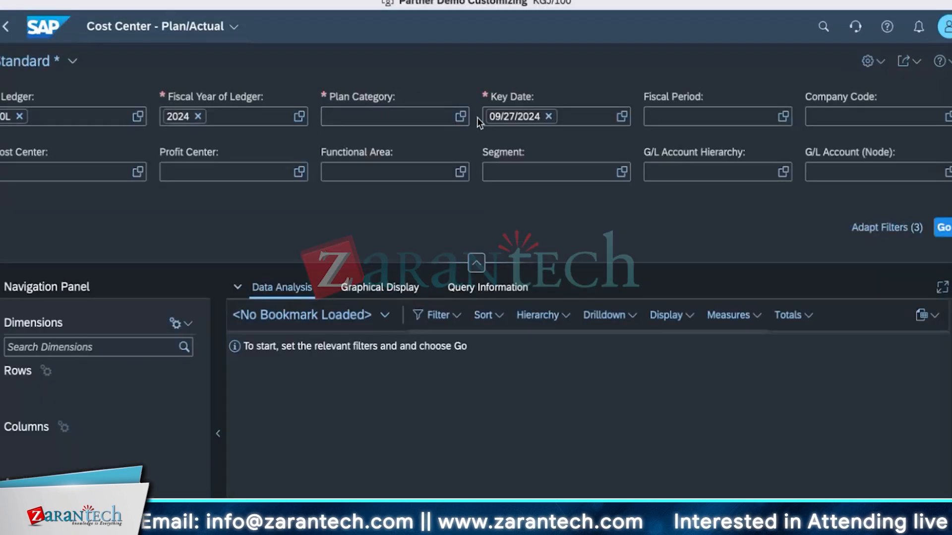
# Set the plan category to PLN (Plan) and run the report.
pyautogui.click(451, 85)
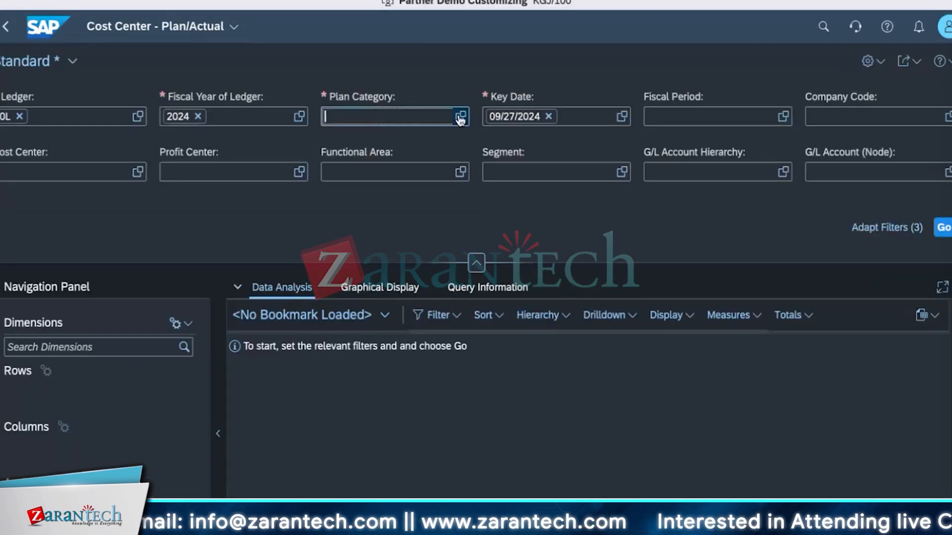
pyautogui.click(159, 376)
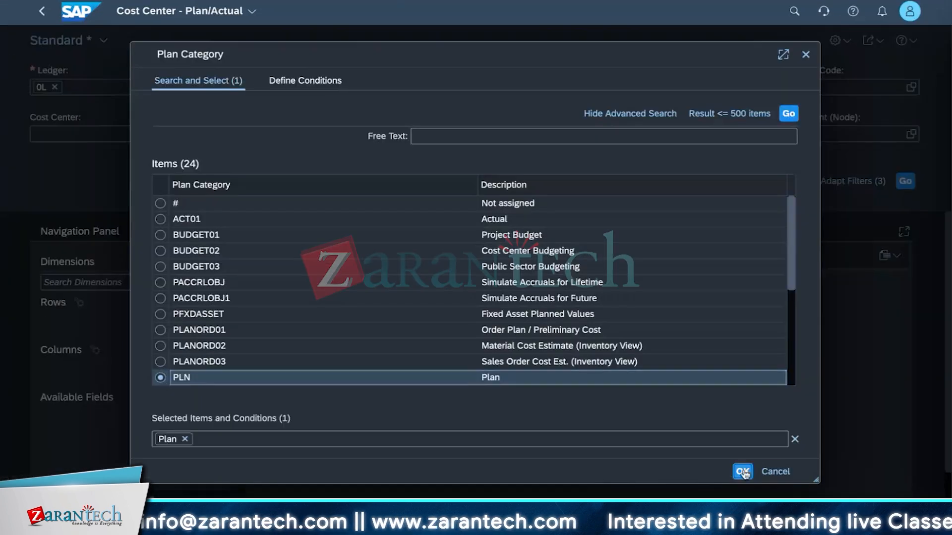
pyautogui.click(743, 471)
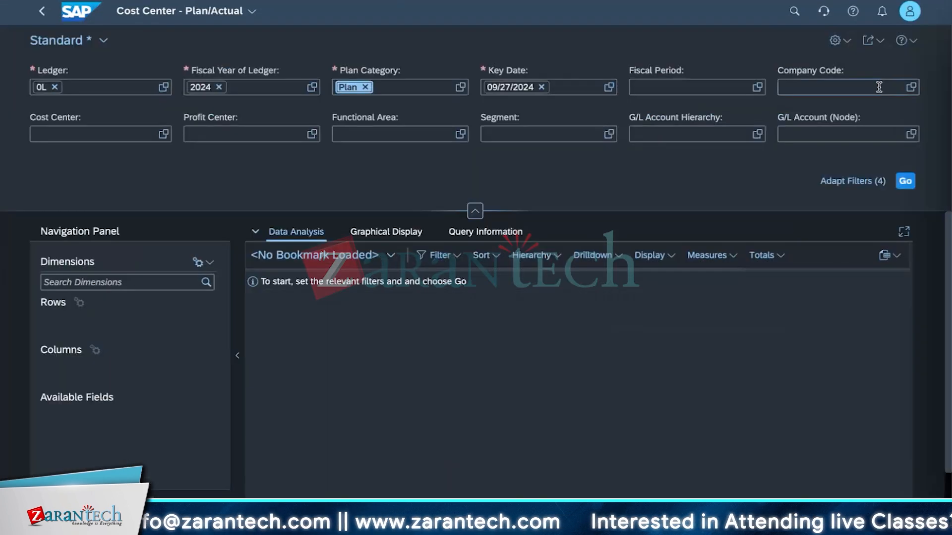
pyautogui.click(901, 184)
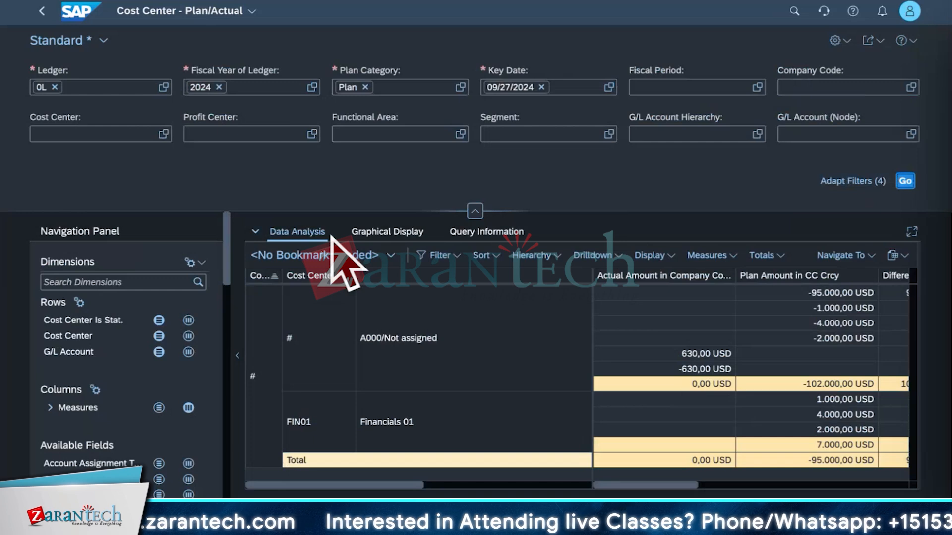
# Start saving the report as a tile, with KAYBO as both title and subtitle.
pyautogui.click(872, 39)
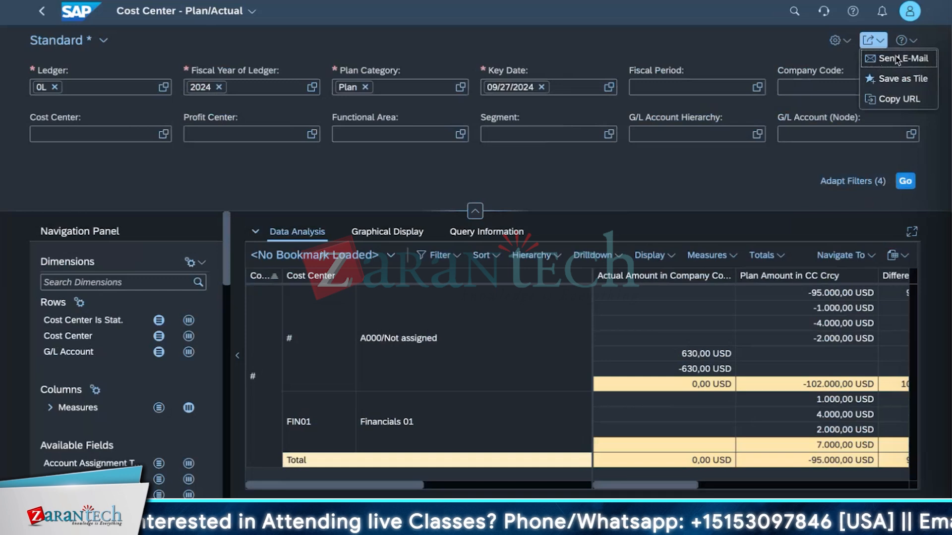
pyautogui.click(904, 83)
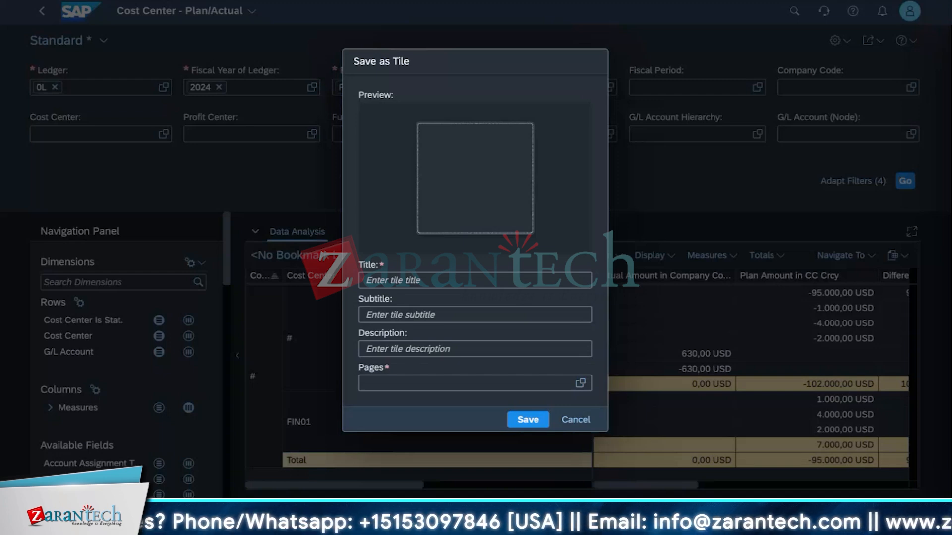
pyautogui.click(472, 278)
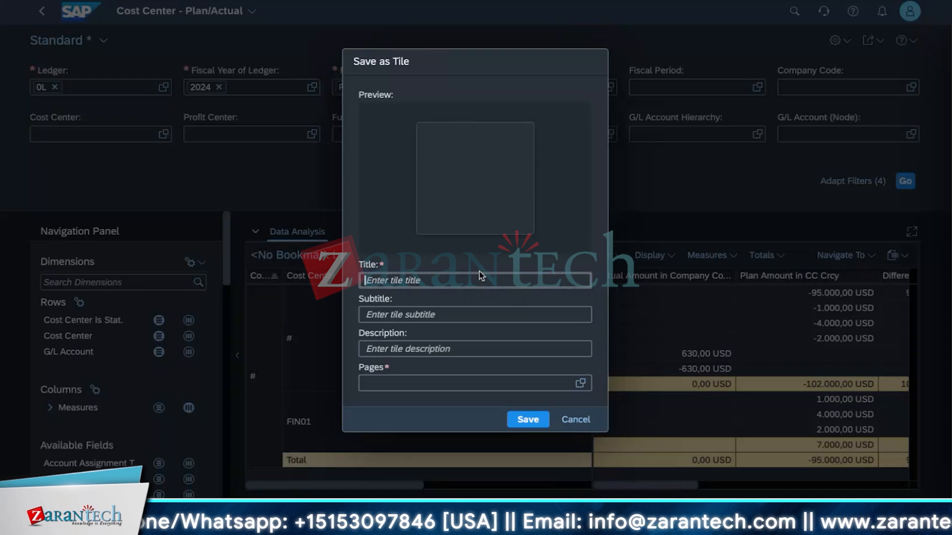
pyautogui.write('KAUYBO')
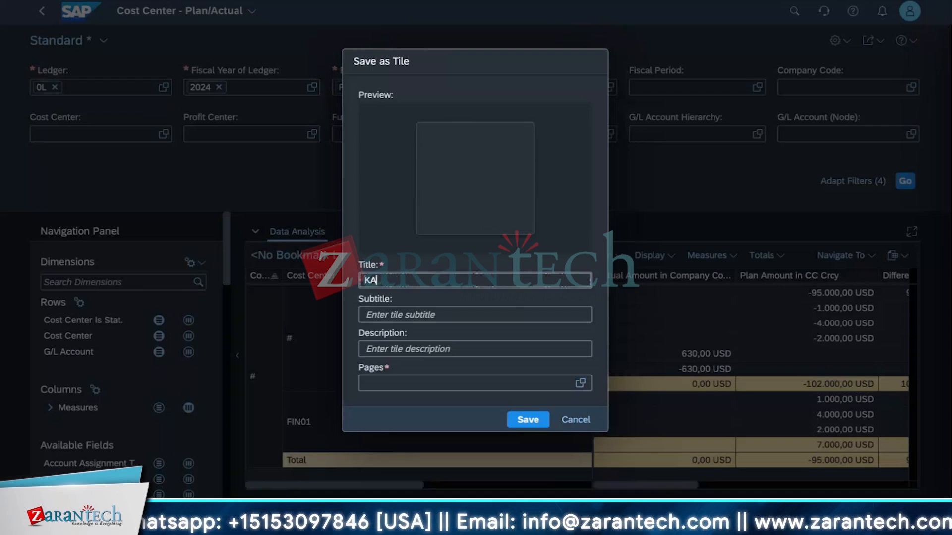
pyautogui.press('BackSpace')
pyautogui.press('BackSpace')
pyautogui.press('BackSpace')
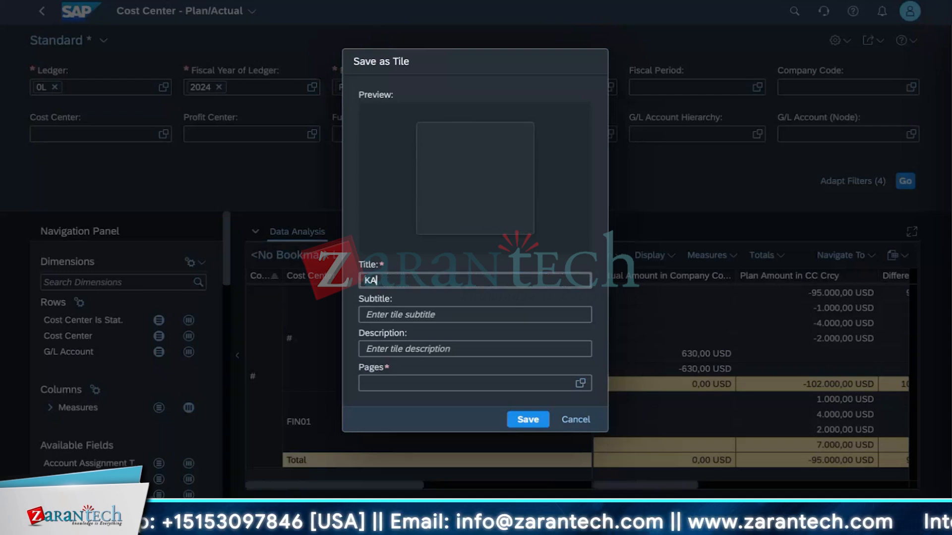
pyautogui.write('YBO')
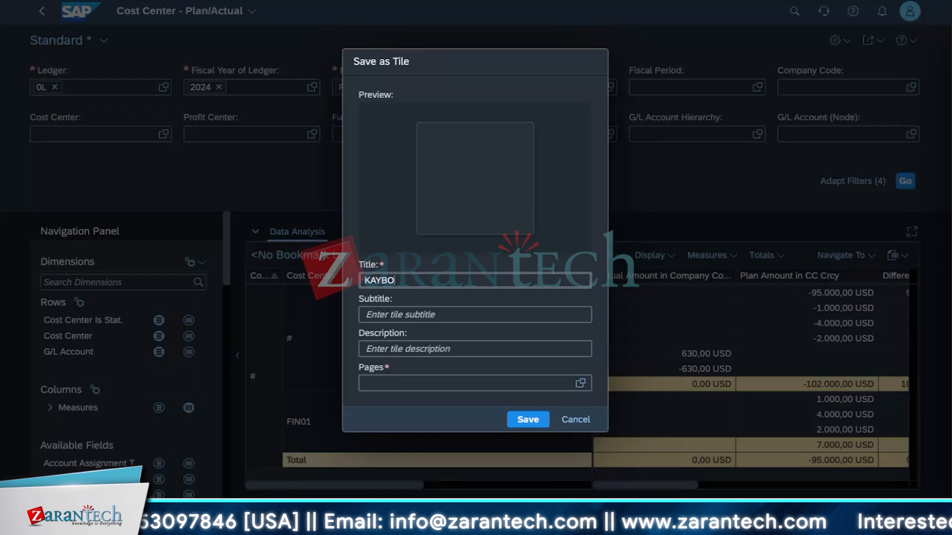
pyautogui.press('Tab')
pyautogui.write('KAYBO')
# Set the tile's description to STRAIVE FINREPORT, its title to STRAIVE and its subtitle to STARIVE.
pyautogui.click(389, 349)
pyautogui.write('KAYBO FINREPORT')
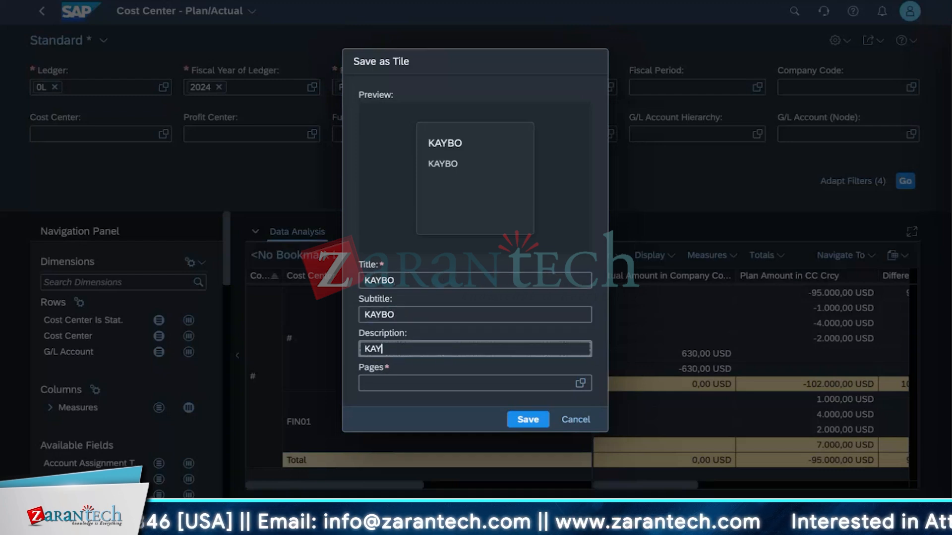
pyautogui.write('STRAIVE')
pyautogui.doubleClick(371, 282)
pyautogui.write('STRAIVE')
pyautogui.press('Tab')
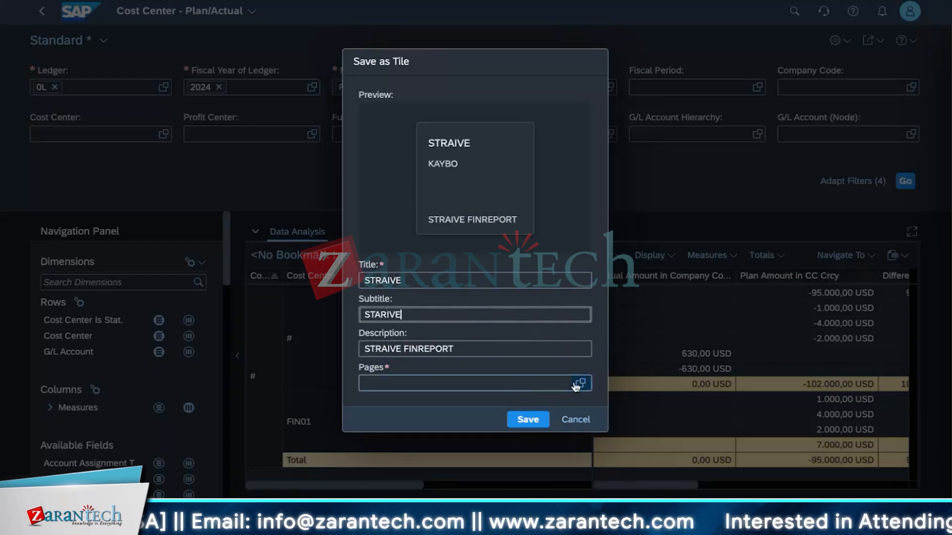
# Assign the tile to the My Home page and save it.
pyautogui.click(580, 383)
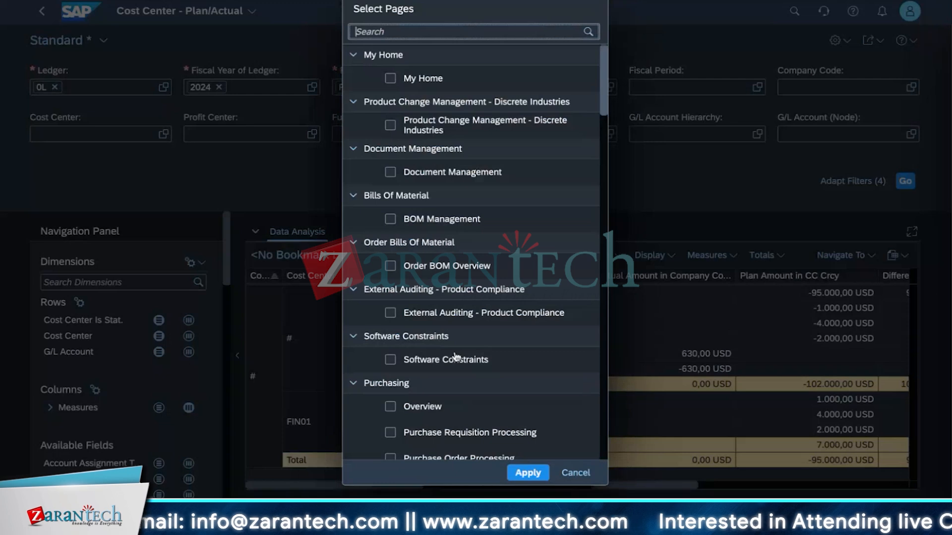
pyautogui.scroll(-15, 466, 342)
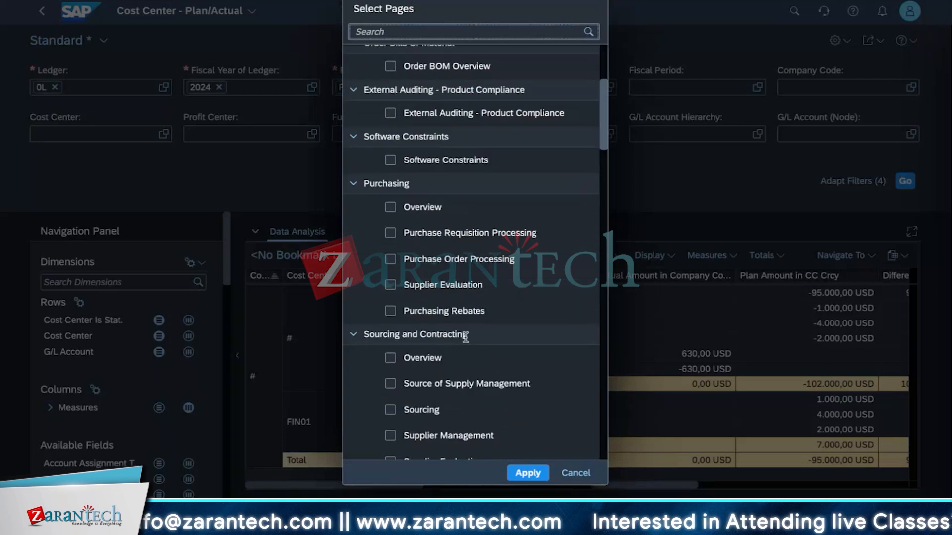
pyautogui.scroll(-8, 481, 424)
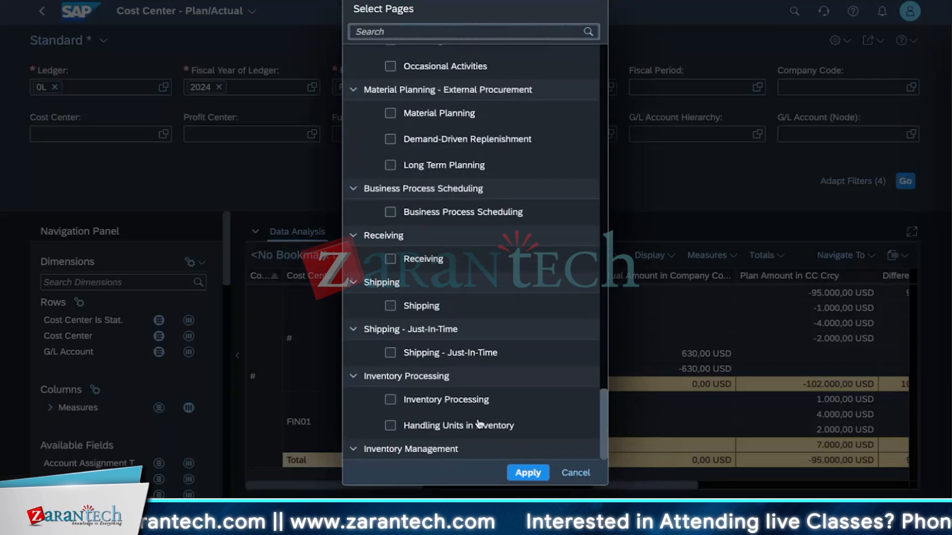
pyautogui.scroll(4, 368, 413)
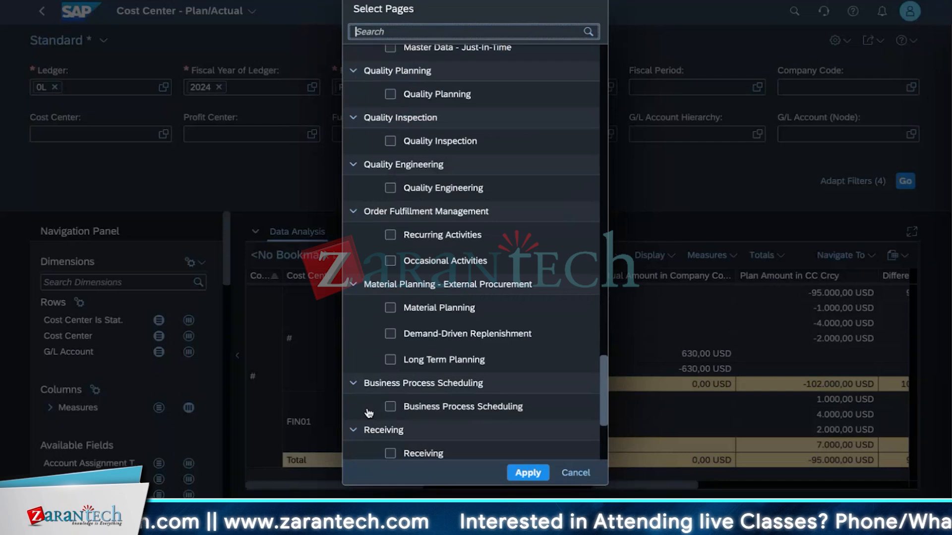
pyautogui.scroll(20, 368, 413)
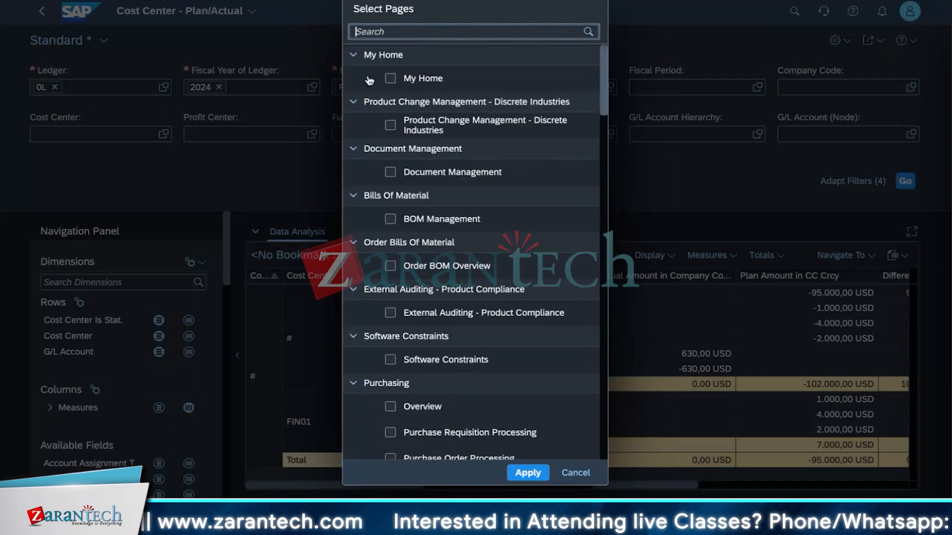
pyautogui.click(390, 78)
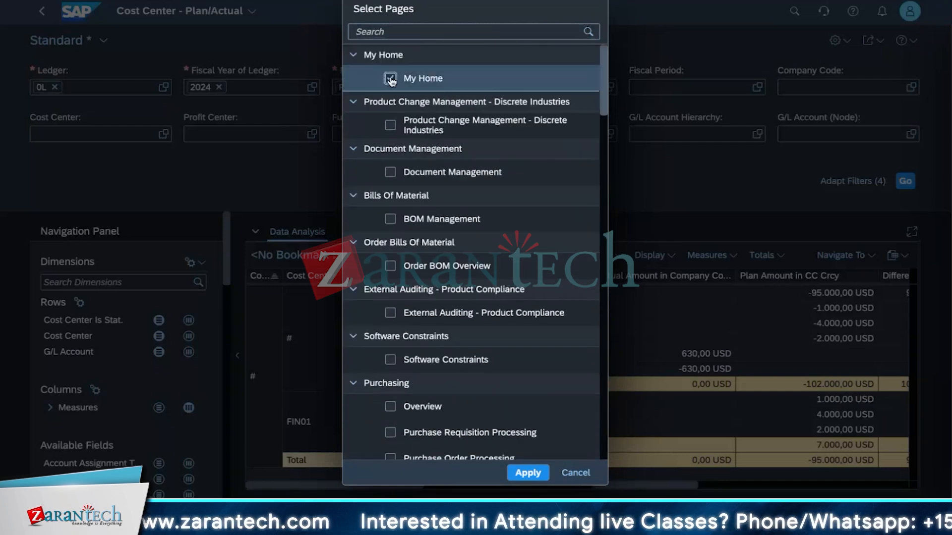
pyautogui.click(517, 473)
pyautogui.click(527, 422)
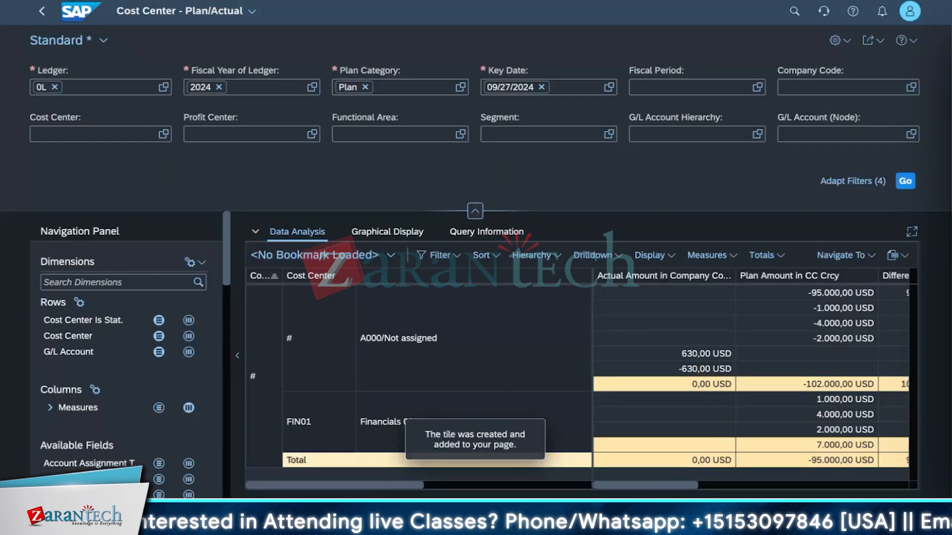
# Return to the home page and open the report from the STRAIVE tile among the favorite apps.
pyautogui.click(250, 17)
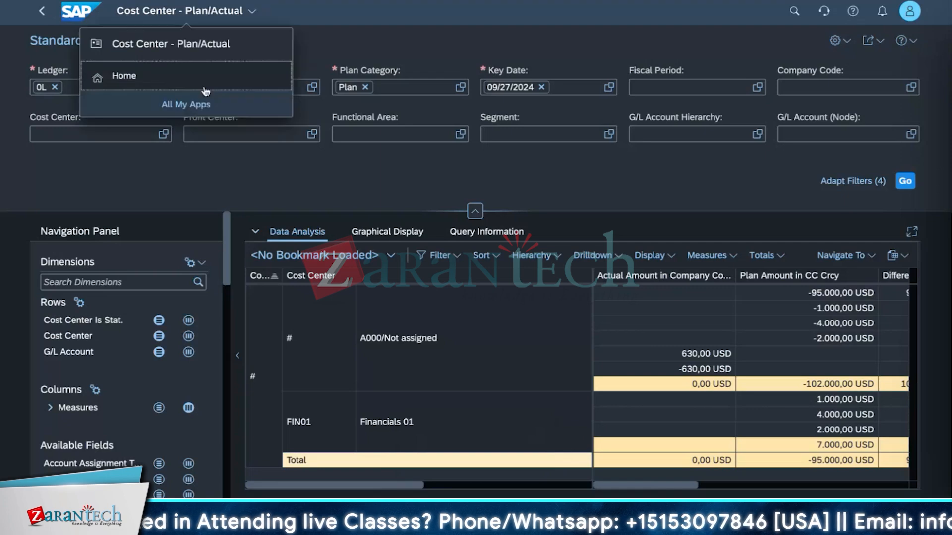
pyautogui.click(205, 88)
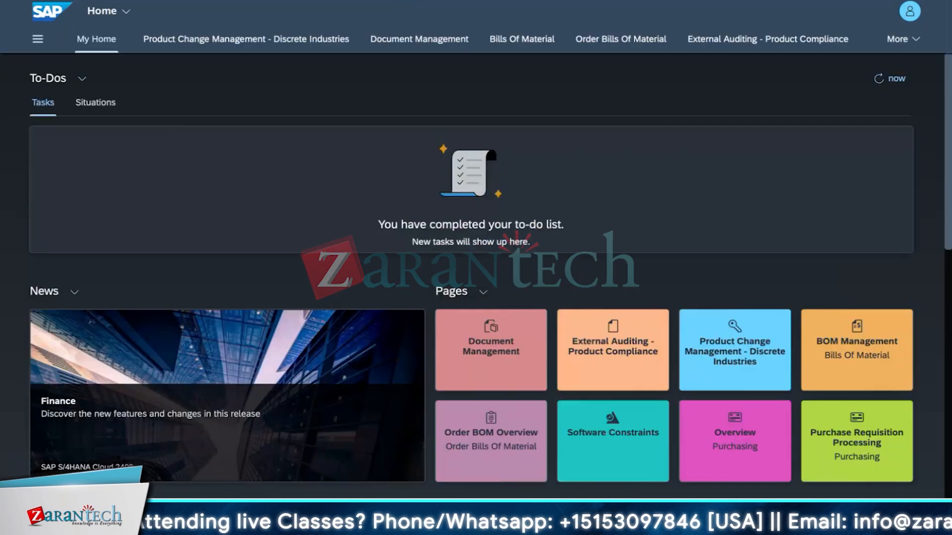
pyautogui.scroll(-5, 545, 327)
pyautogui.click(92, 222)
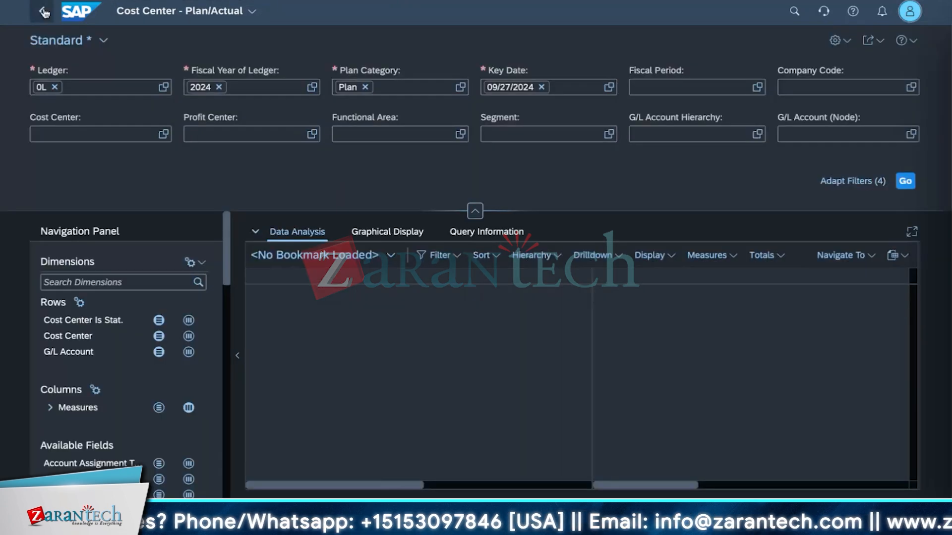
pyautogui.click(44, 12)
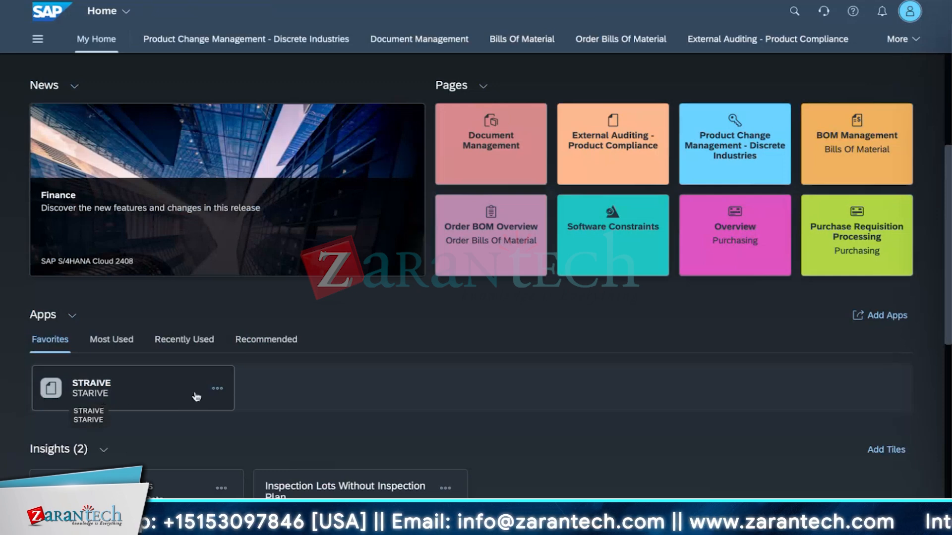
pyautogui.click(88, 396)
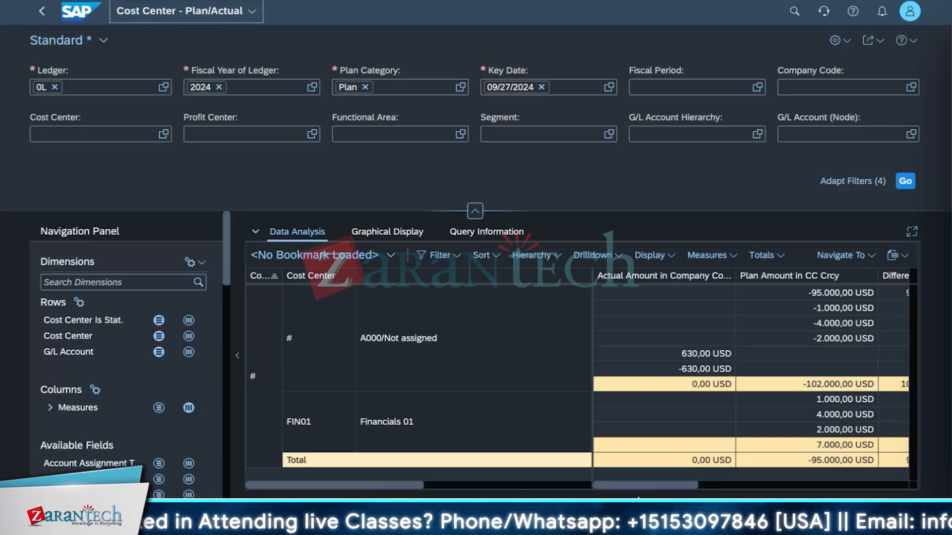
# Examine the plan amount and actual/plan difference columns of the cost center table.
pyautogui.click(822, 484)
pyautogui.moveTo(821, 486); pyautogui.dragTo(454, 439)
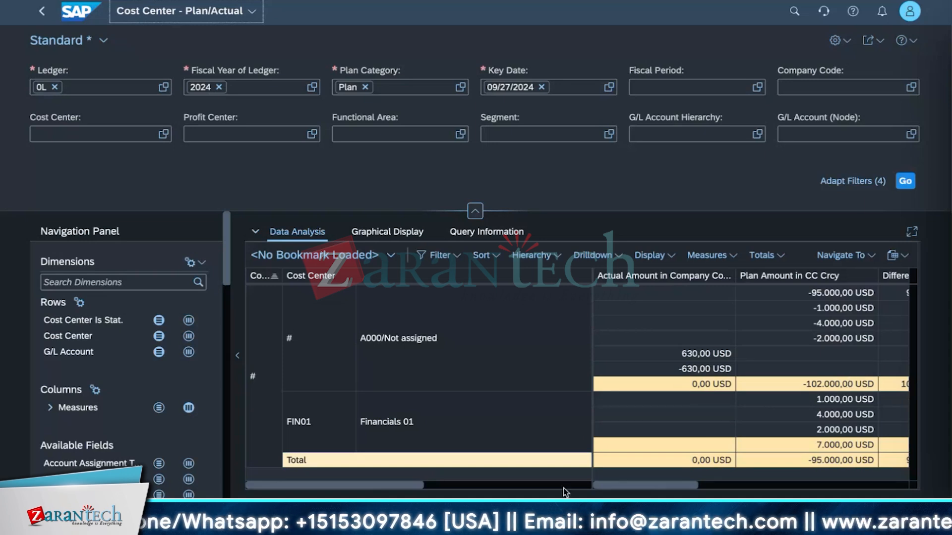
pyautogui.moveTo(629, 486); pyautogui.dragTo(704, 492)
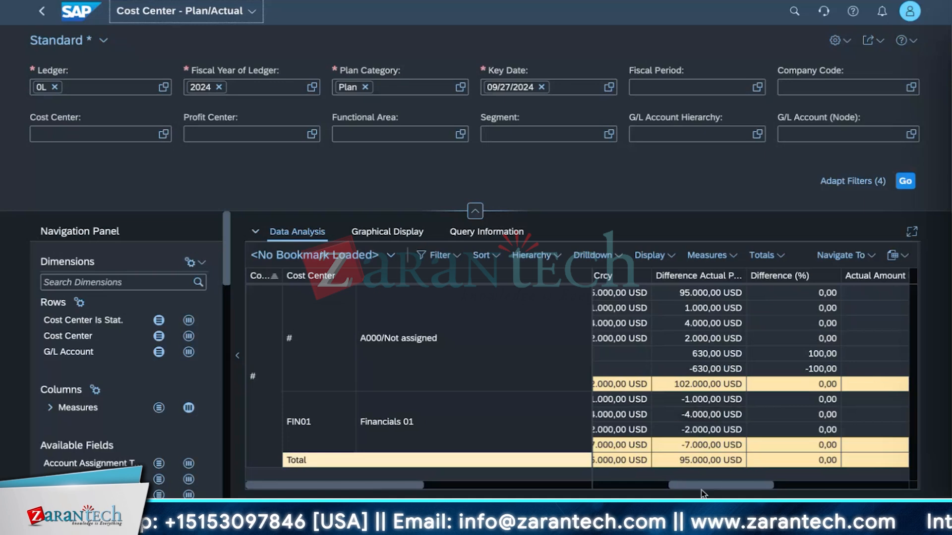
pyautogui.moveTo(706, 485); pyautogui.dragTo(700, 484)
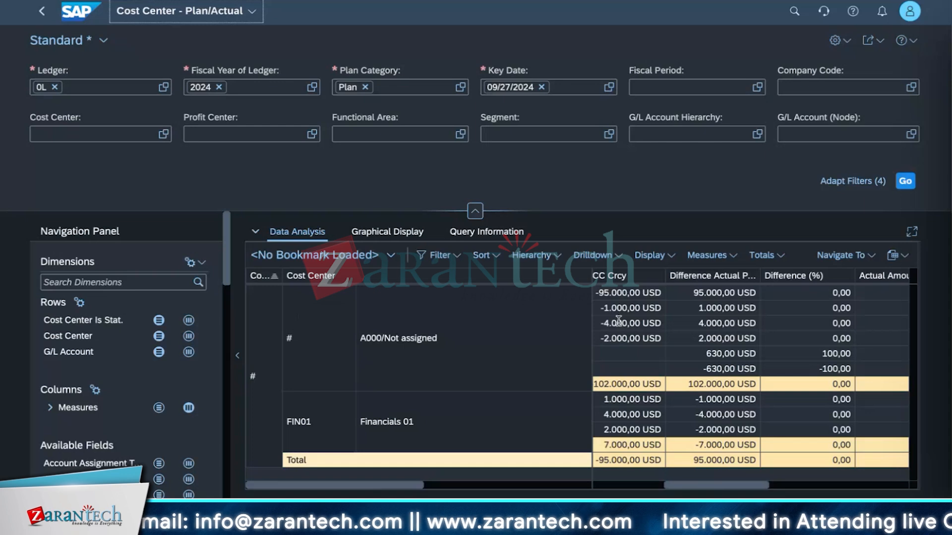
# Add a new exception for the report's measures and enter Except_Str1 as its description.
pyautogui.click(709, 254)
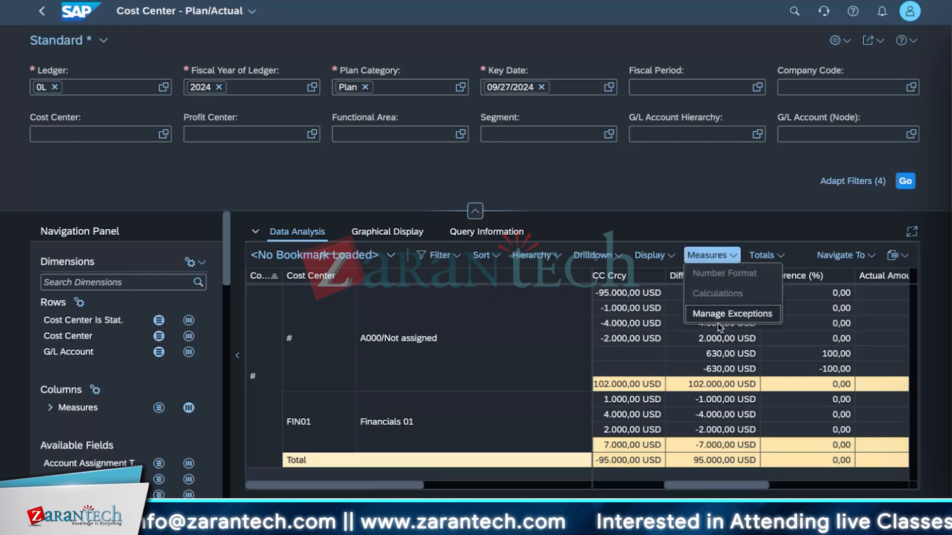
pyautogui.click(722, 316)
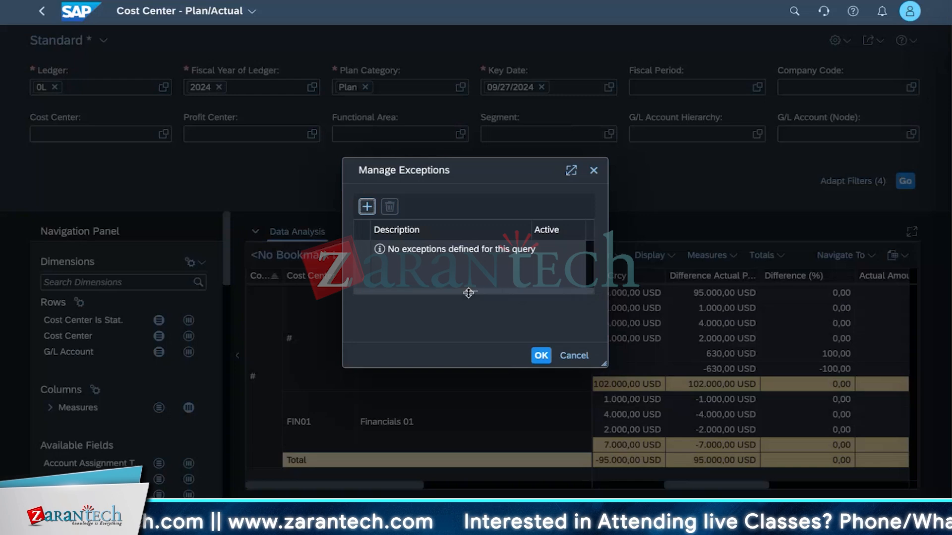
pyautogui.click(367, 207)
pyautogui.moveTo(403, 122); pyautogui.dragTo(323, 10)
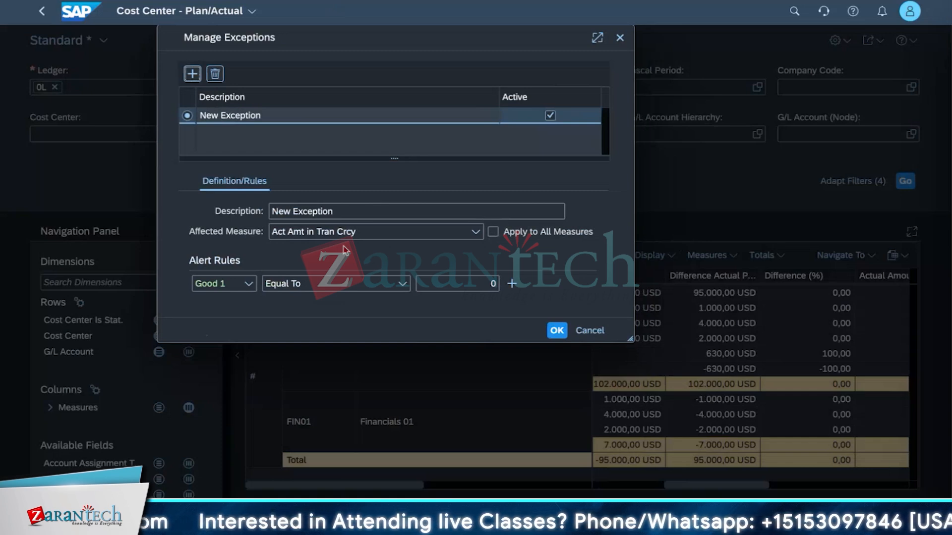
pyautogui.click(363, 212)
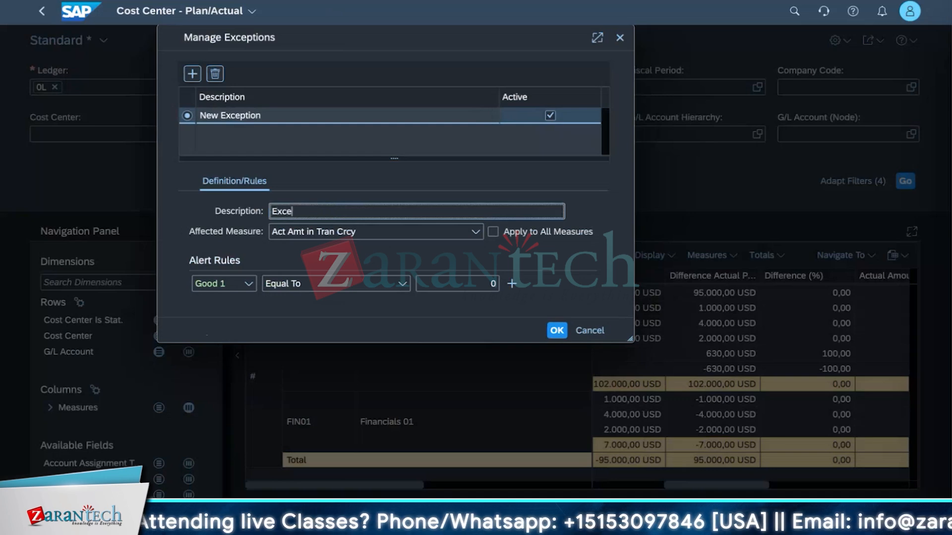
pyautogui.write('Except_Str1')
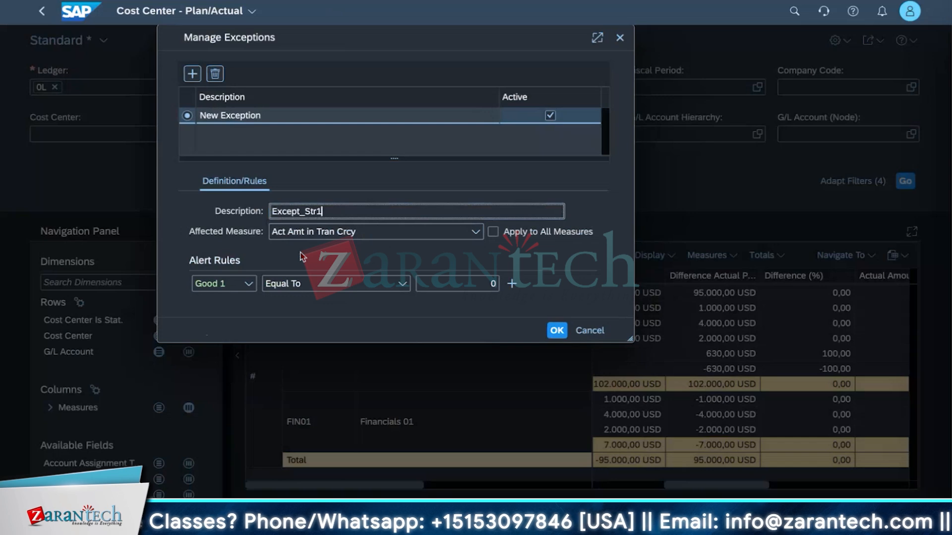
# Define the exception's first alert rule on Act Amt in Tran Crcy as Good 1, Equal To 1000.
pyautogui.click(464, 236)
pyautogui.click(477, 233)
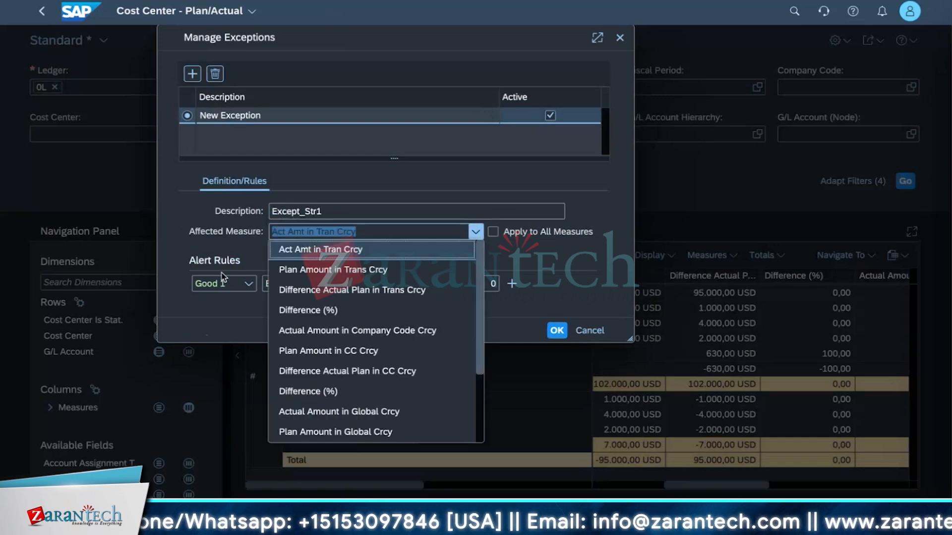
pyautogui.click(187, 243)
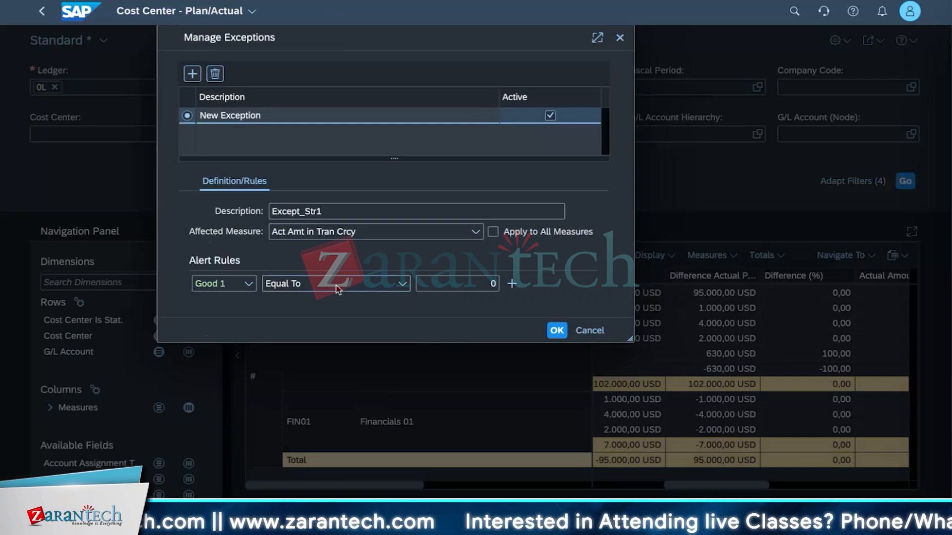
pyautogui.click(446, 284)
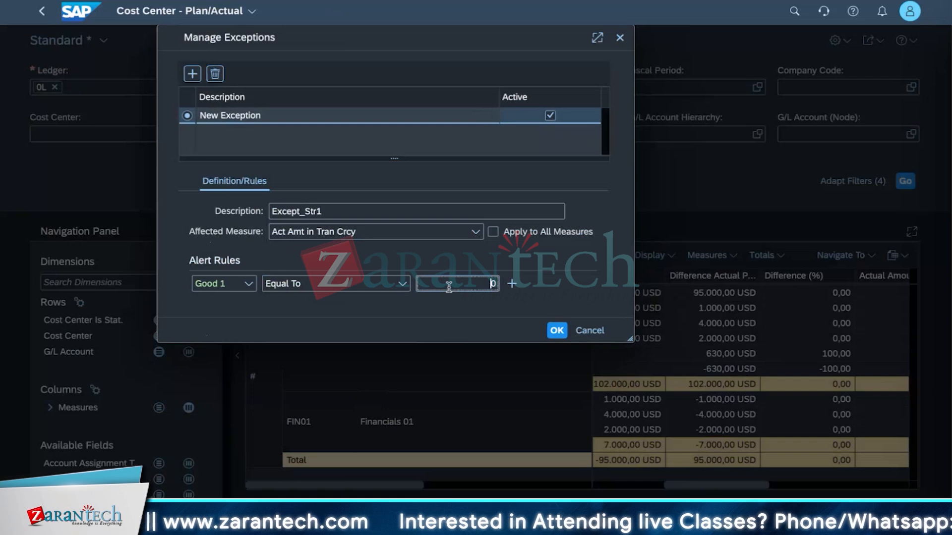
pyautogui.click(402, 285)
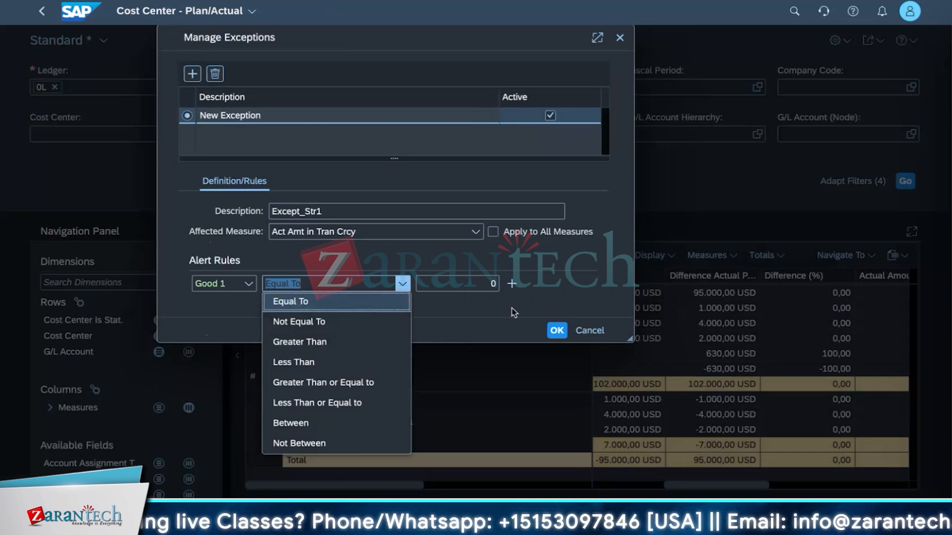
pyautogui.click(451, 337)
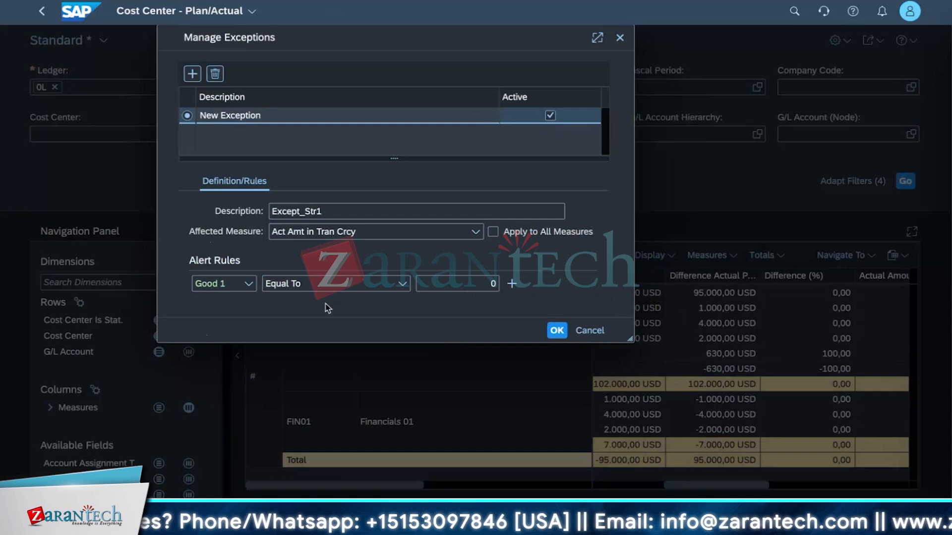
pyautogui.click(460, 282)
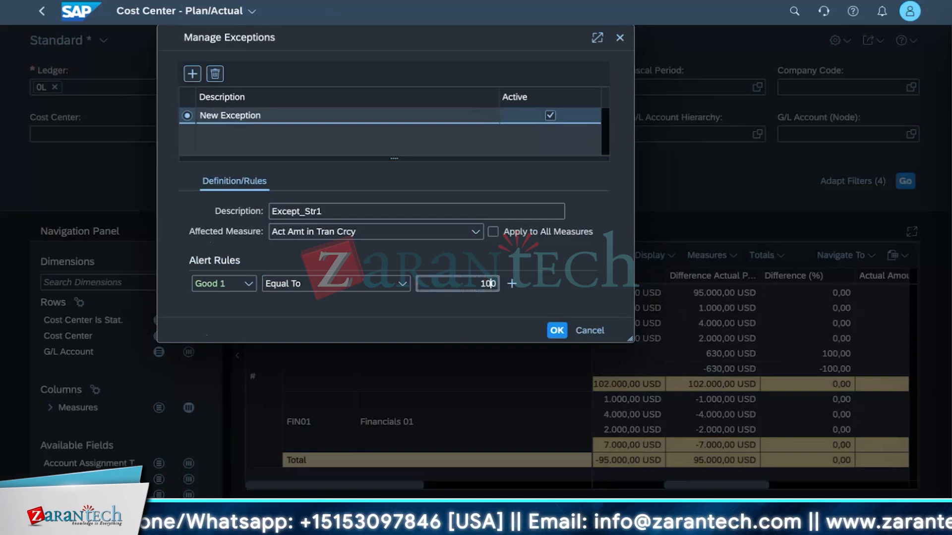
pyautogui.write('1000')
pyautogui.press('BackSpace')
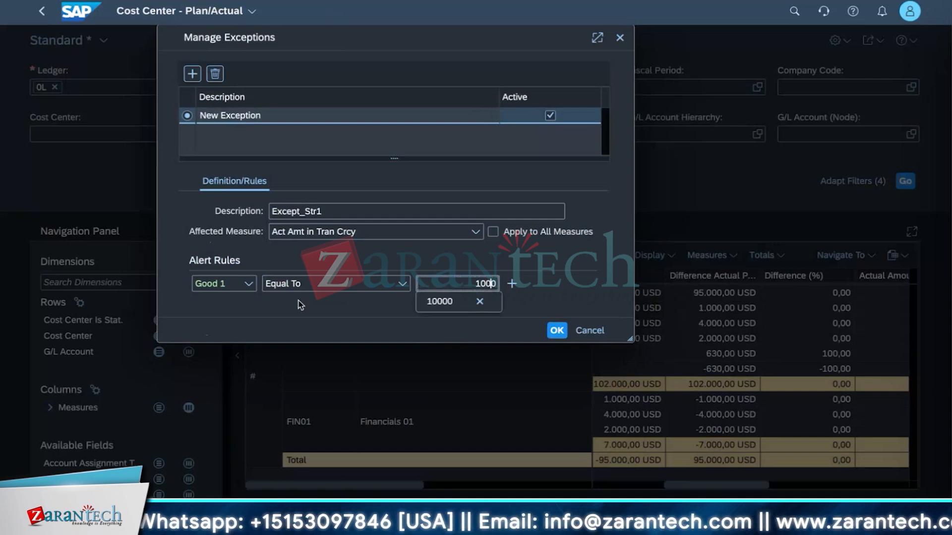
pyautogui.click(252, 284)
pyautogui.click(250, 284)
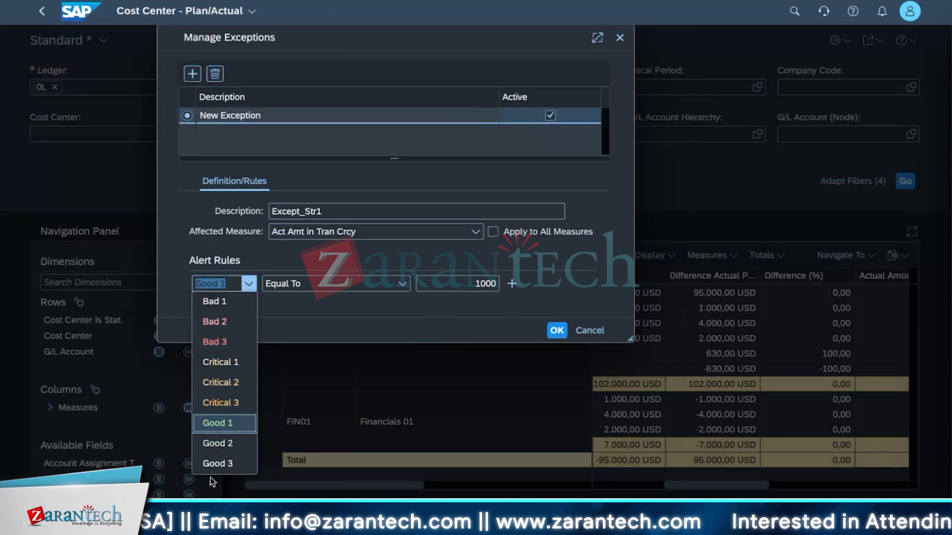
pyautogui.click(228, 426)
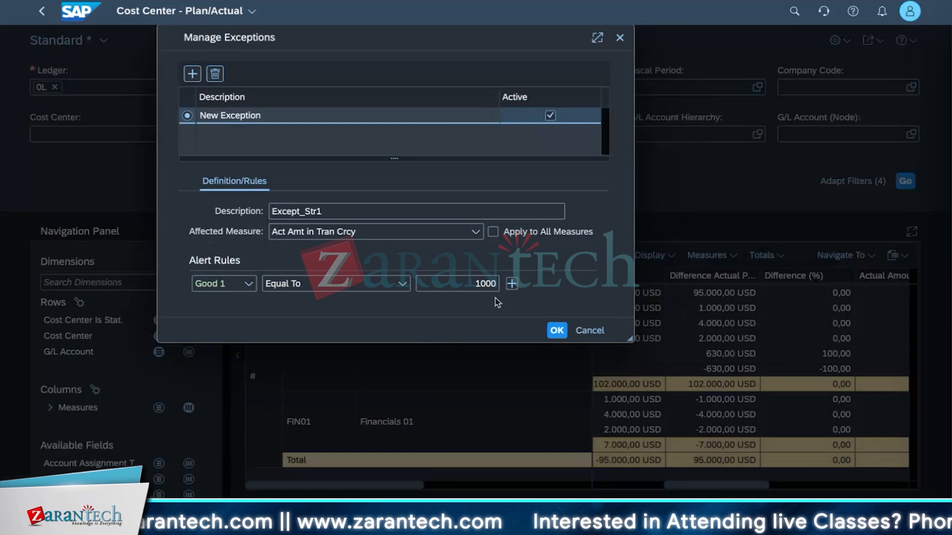
# Add a second alert rule to the exception with status Bad 3 and the operator Between.
pyautogui.click(512, 284)
pyautogui.click(225, 304)
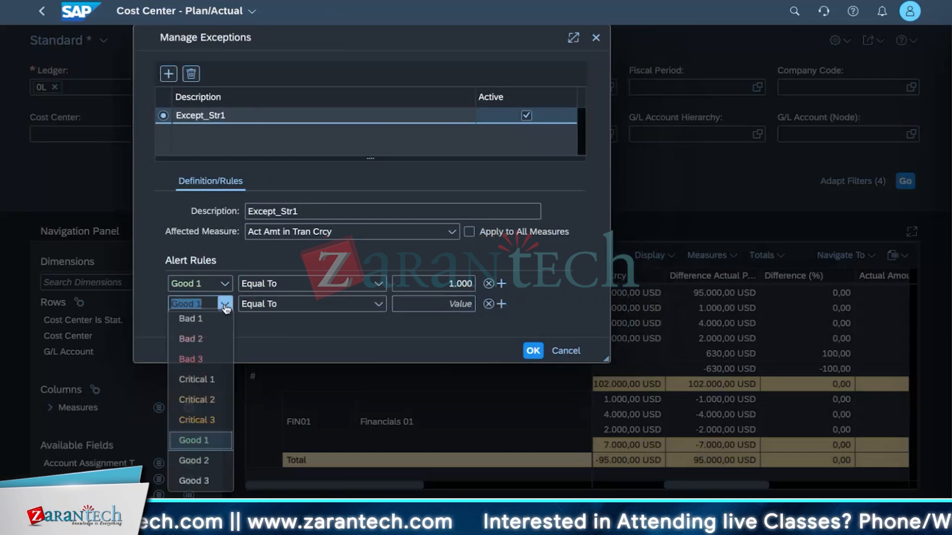
pyautogui.click(198, 366)
pyautogui.click(377, 305)
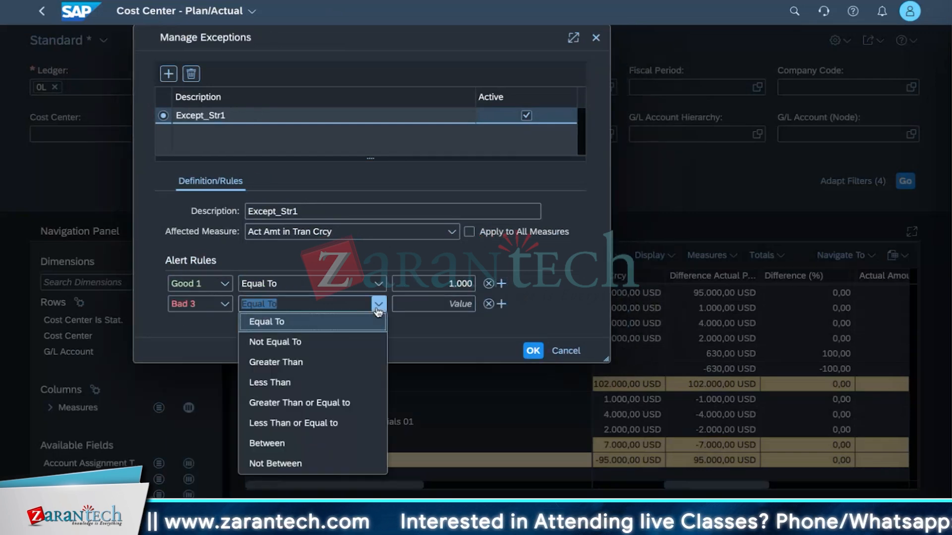
pyautogui.click(377, 322)
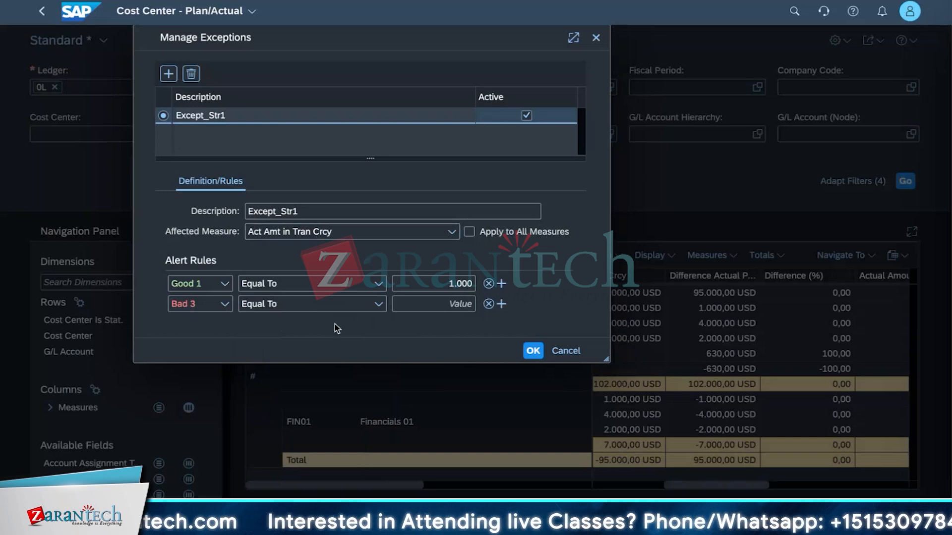
pyautogui.click(377, 305)
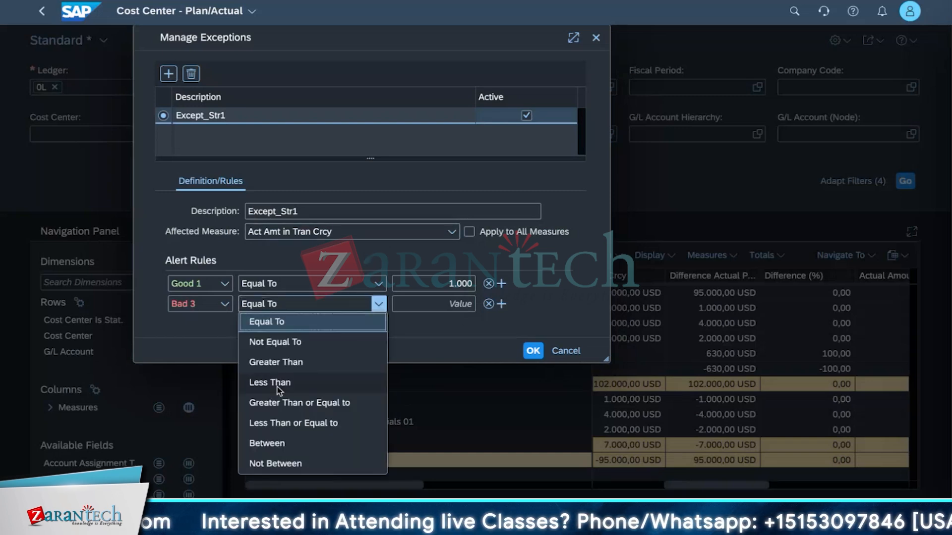
pyautogui.click(274, 441)
pyautogui.click(417, 304)
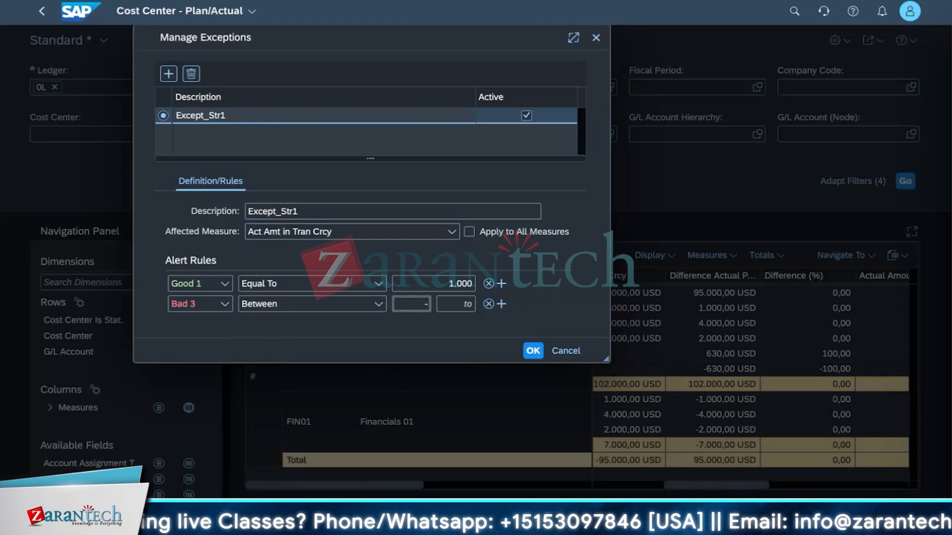
pyautogui.click(459, 308)
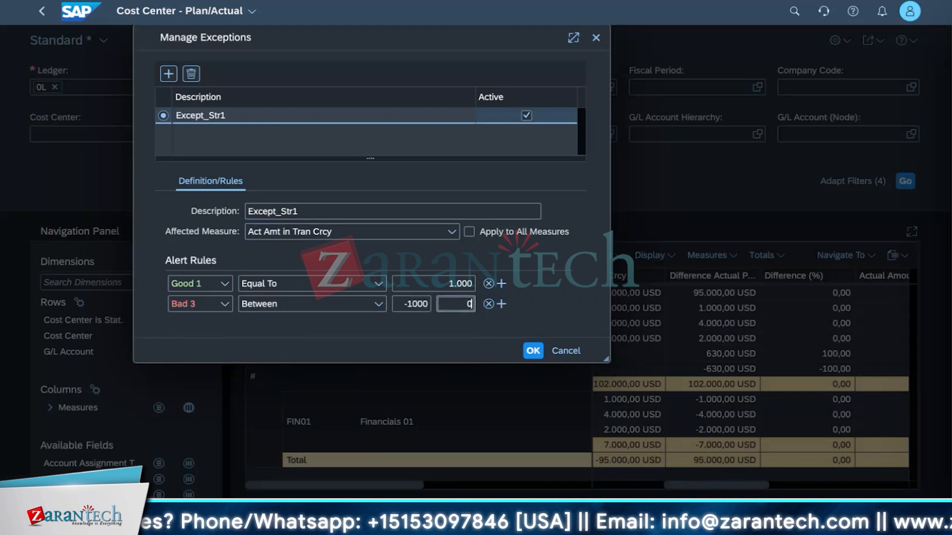
pyautogui.write('029999')
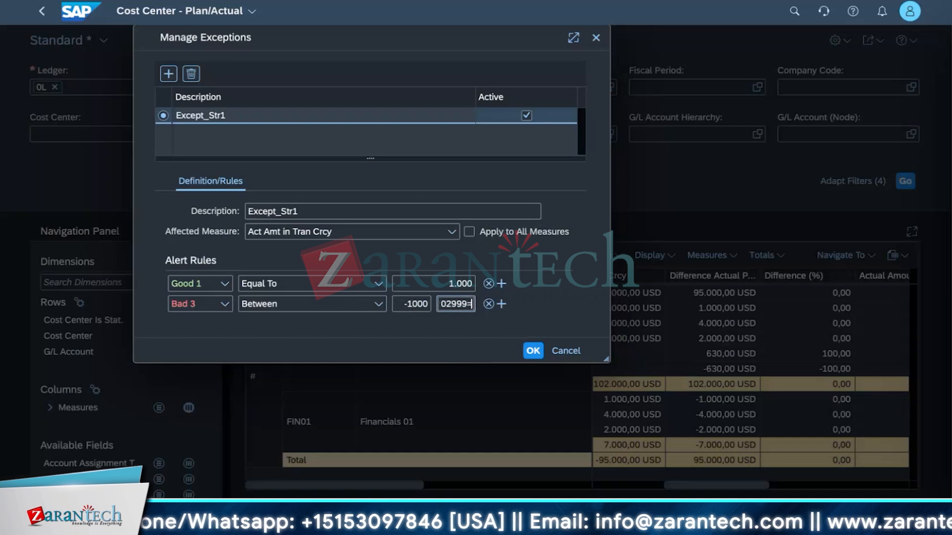
pyautogui.press('BackSpace')
pyautogui.press('BackSpace')
pyautogui.press('BackSpace')
pyautogui.press('BackSpace')
pyautogui.press('BackSpace')
pyautogui.press('BackSpace')
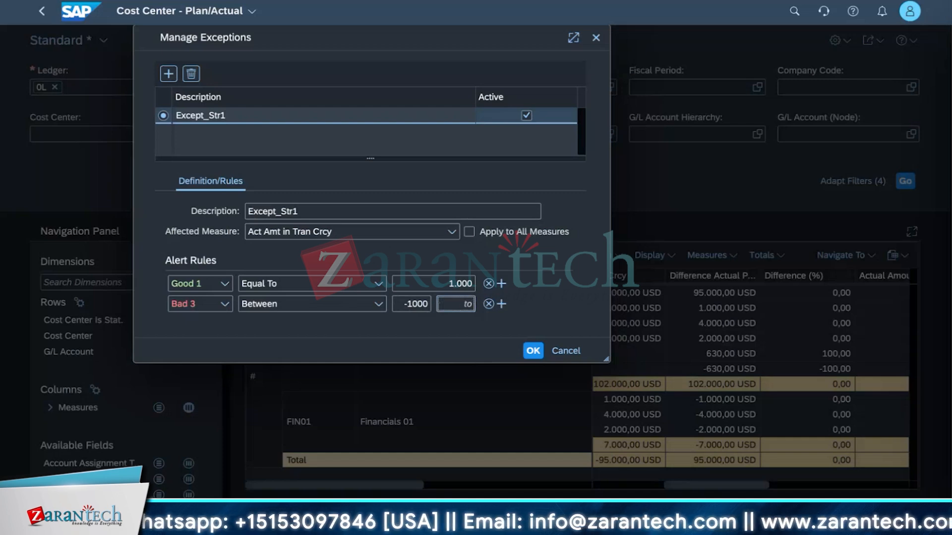
# Set the Bad 3 rule's range from -9 to -99999 and apply the exception.
pyautogui.moveTo(403, 304); pyautogui.dragTo(497, 308)
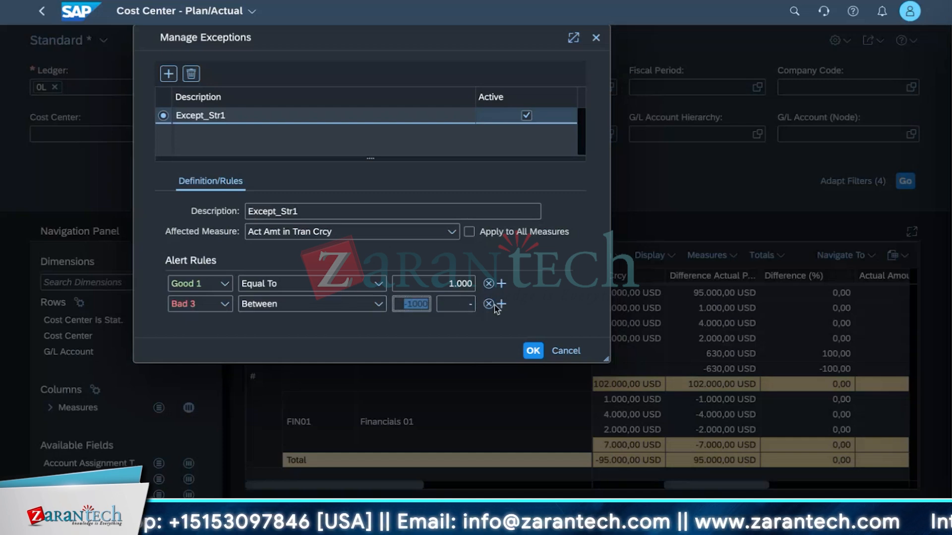
pyautogui.write('-9')
pyautogui.press('Tab')
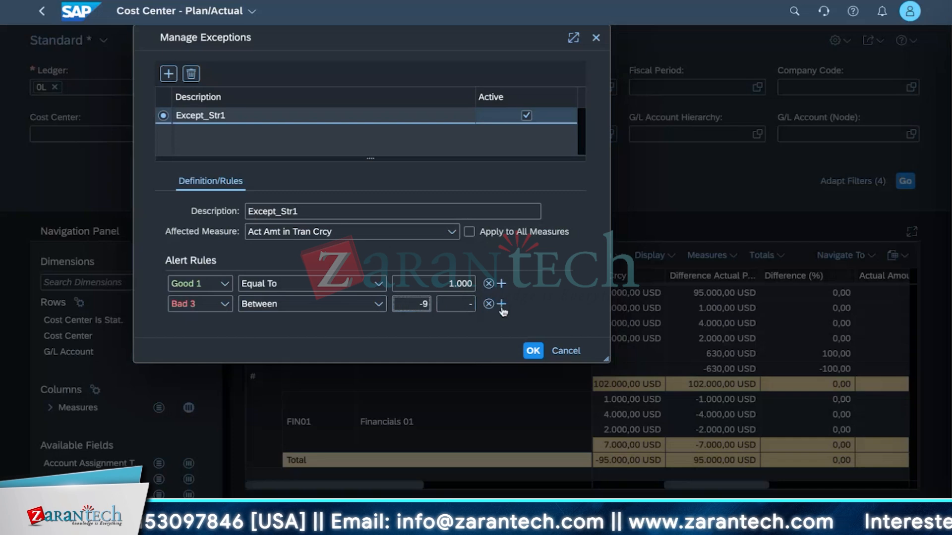
pyautogui.write('-99999')
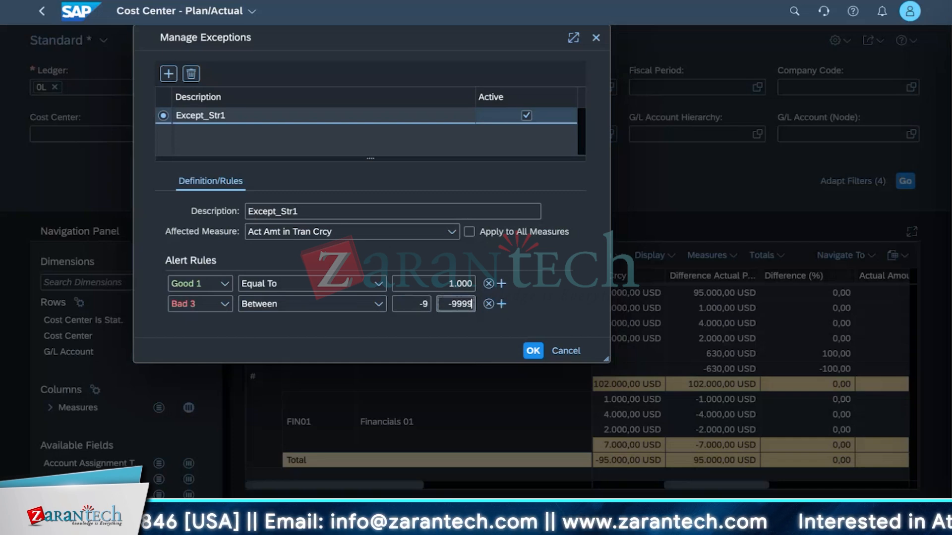
pyautogui.click(532, 351)
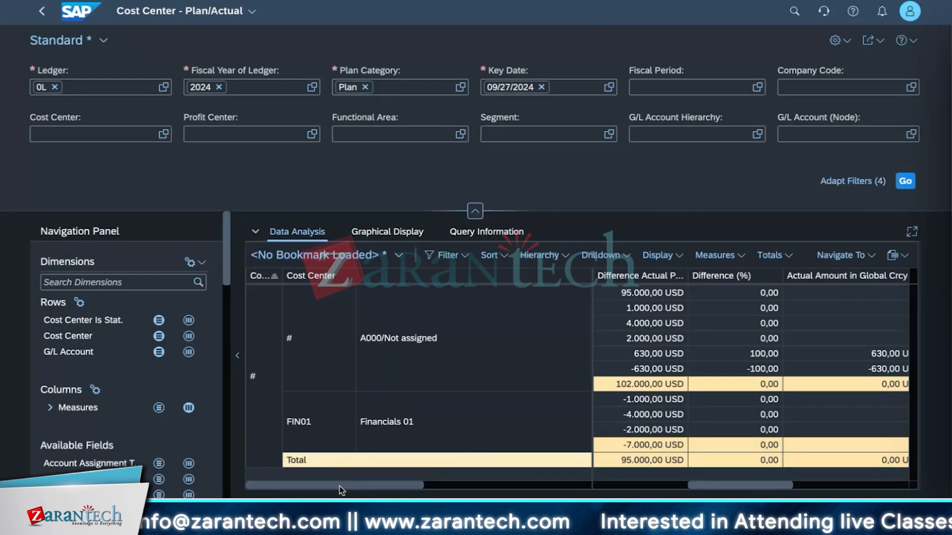
# Examine the difference and global currency amount columns of the report for the exception's effect.
pyautogui.moveTo(339, 486)
pyautogui.mouseDown()
pyautogui.moveTo(511, 496)
pyautogui.moveTo(399, 476)
pyautogui.moveTo(448, 477)
pyautogui.moveTo(327, 478)
pyautogui.mouseUp()
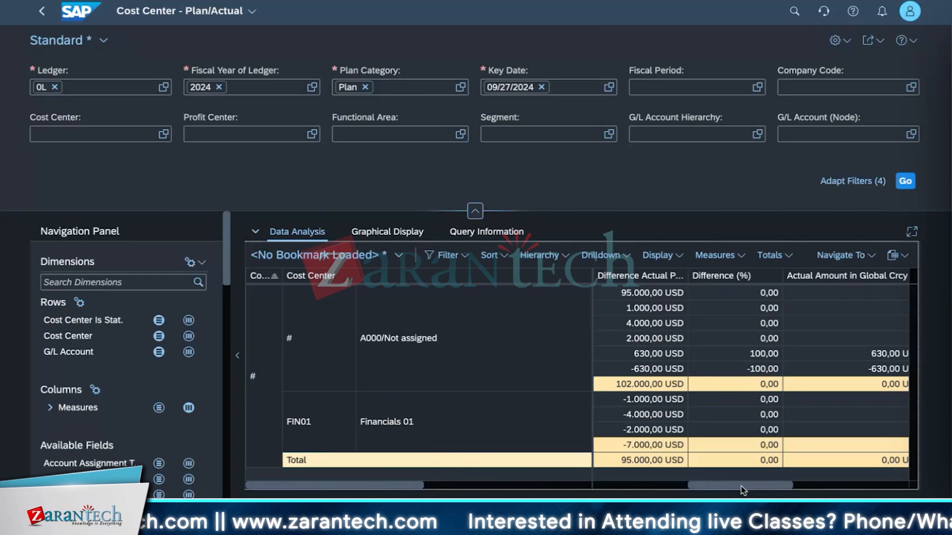
pyautogui.moveTo(741, 486); pyautogui.dragTo(797, 484)
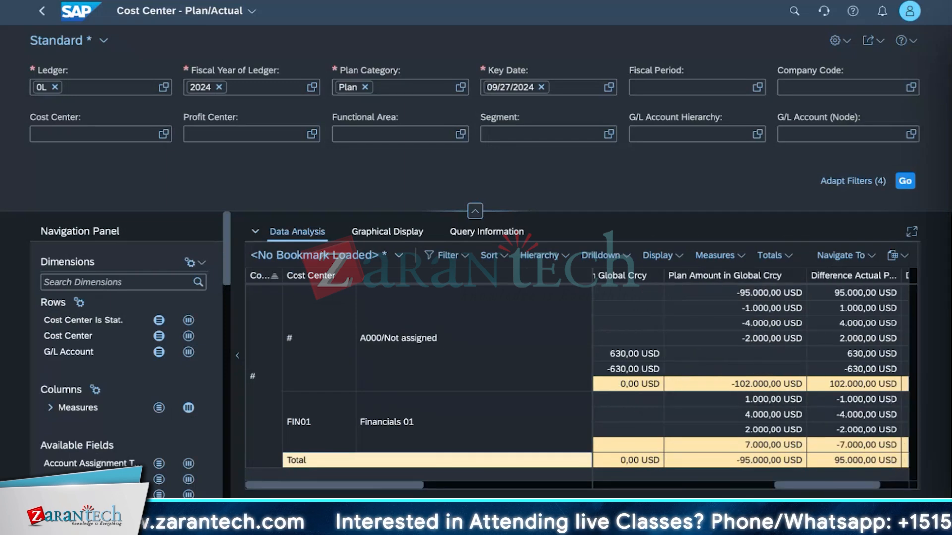
pyautogui.press('super+l')
pyautogui.press('Escape')
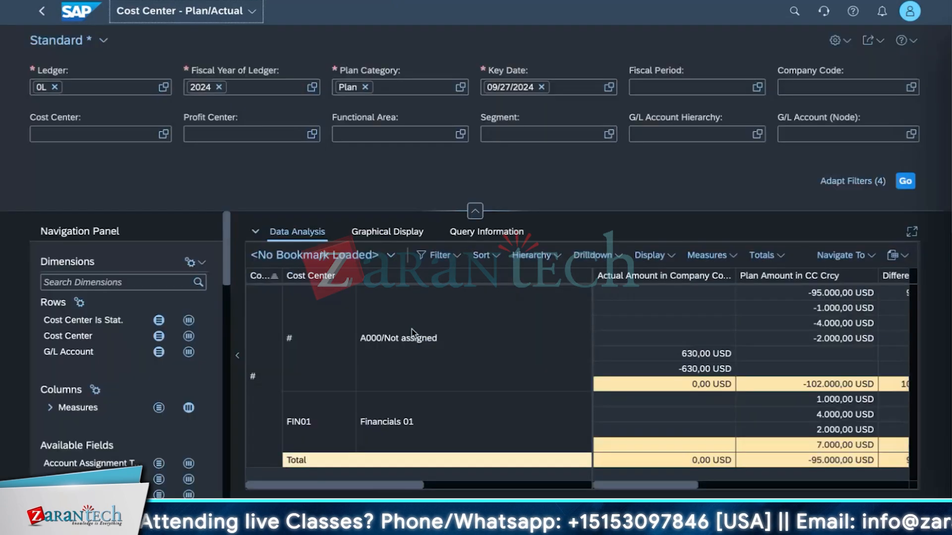
# Reopen the measure exceptions, review the alert rules and operators of Except_Str1, and leave without changing them.
pyautogui.click(733, 258)
pyautogui.click(734, 259)
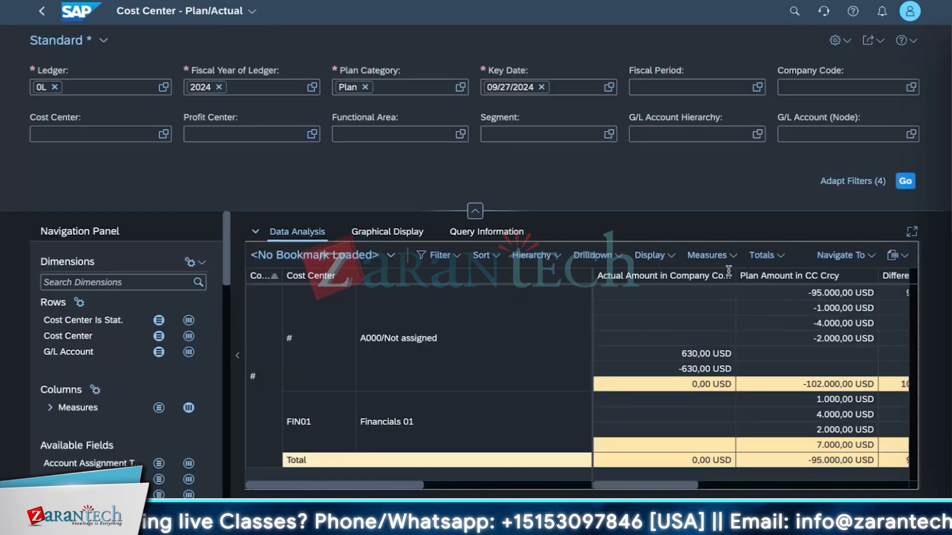
pyautogui.click(714, 255)
pyautogui.click(704, 311)
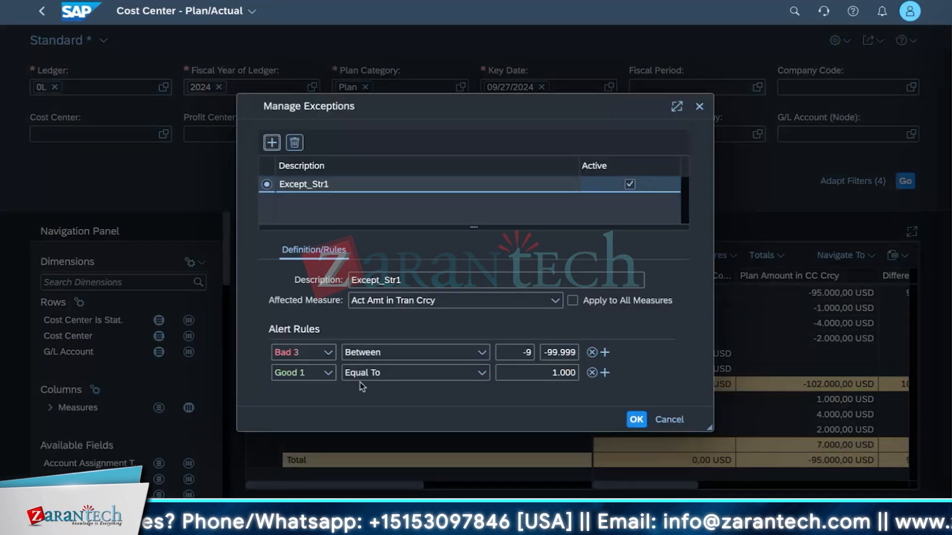
pyautogui.click(482, 352)
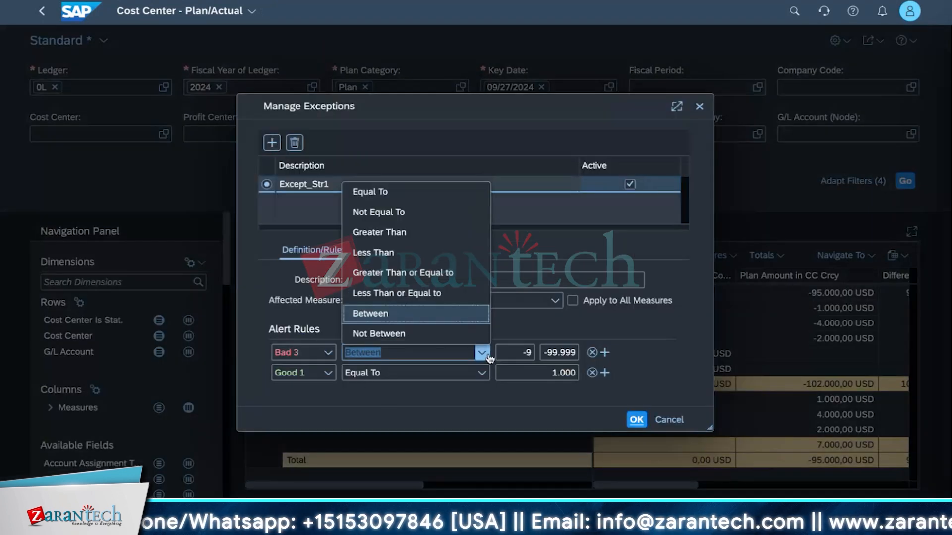
pyautogui.click(447, 394)
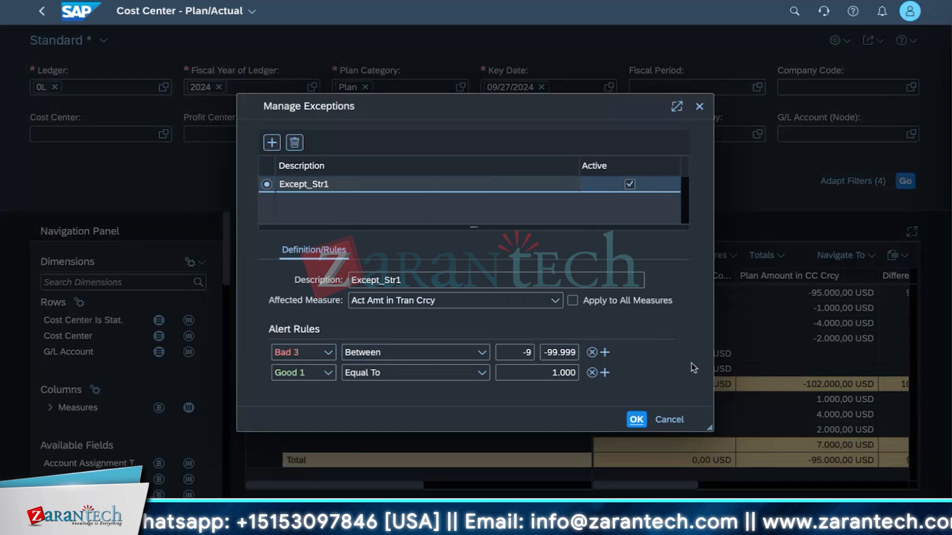
pyautogui.click(668, 420)
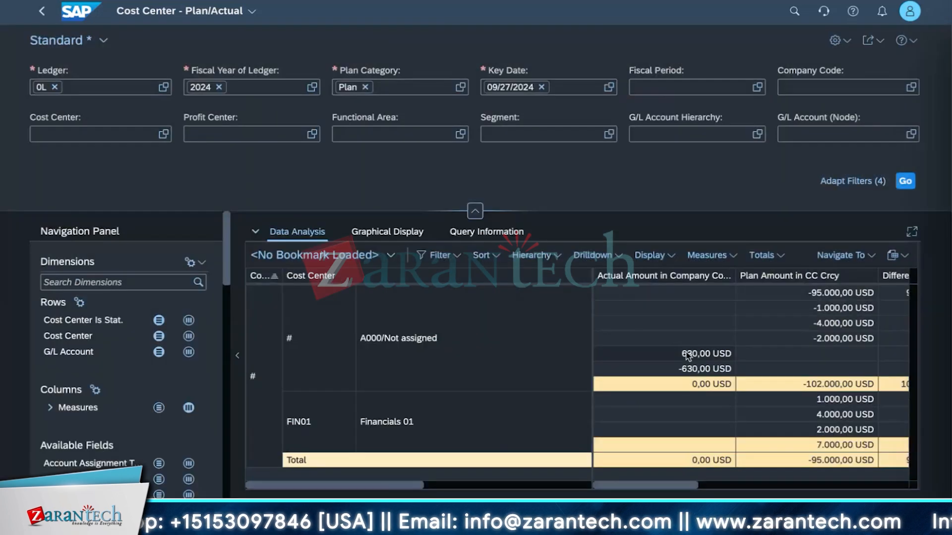
# Remove the Good 1 alert rule from Except_Str1 and set the affected measure to Actual Amount in Global Crcy.
pyautogui.moveTo(671, 485); pyautogui.dragTo(811, 485)
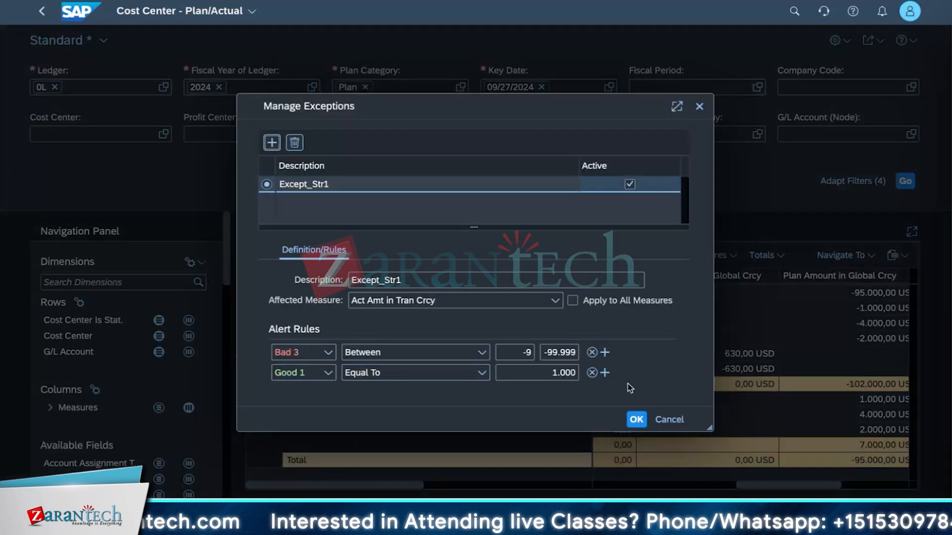
pyautogui.click(592, 353)
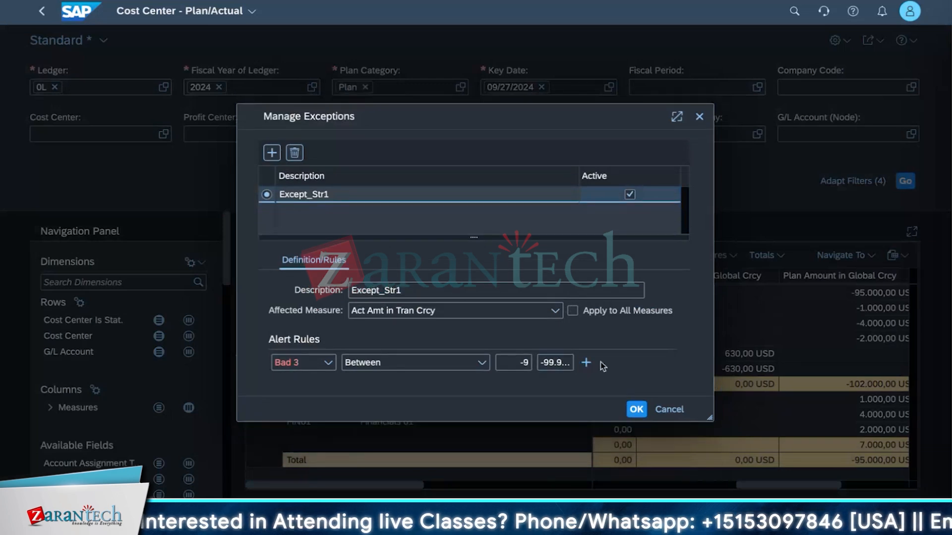
pyautogui.click(405, 318)
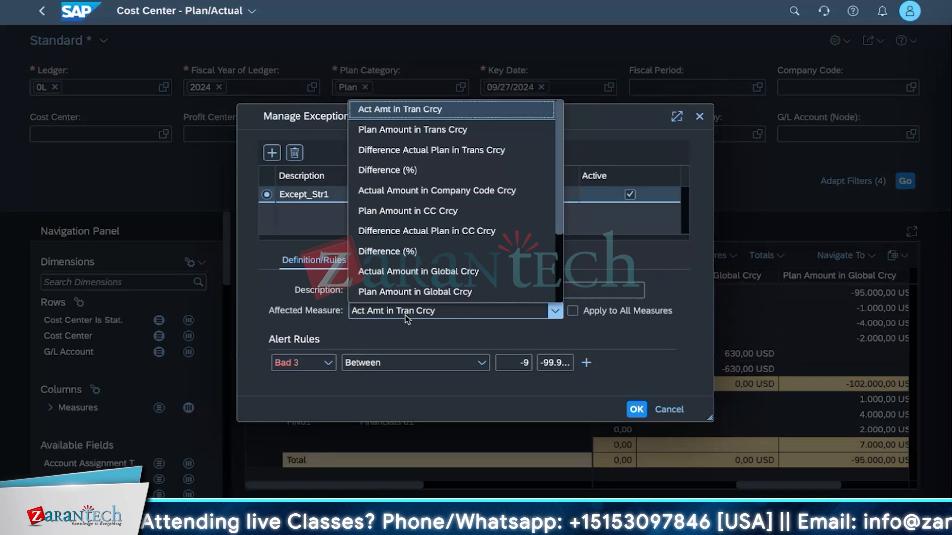
pyautogui.click(411, 272)
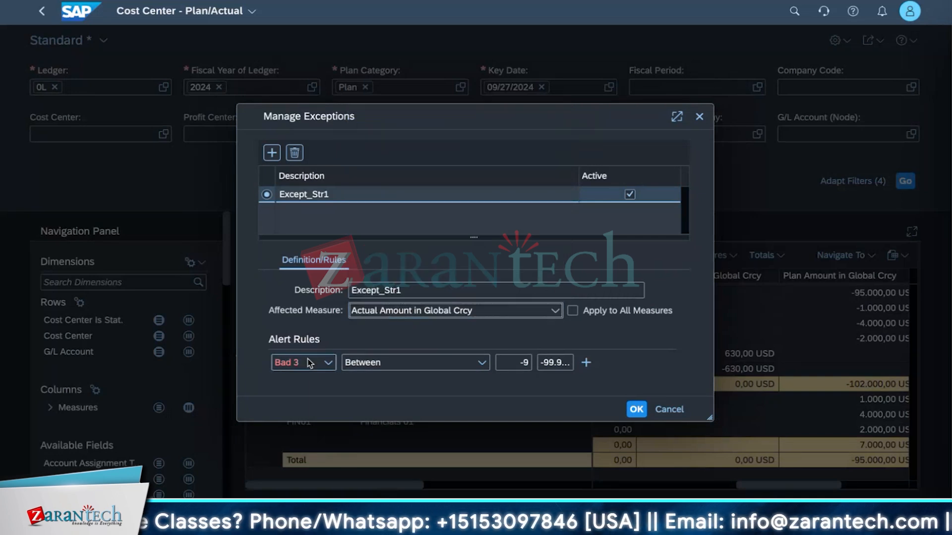
# Change the Bad 3 alert rule of Except_Str1 to Equal To 0 and apply the exception.
pyautogui.click(387, 362)
pyautogui.click(374, 204)
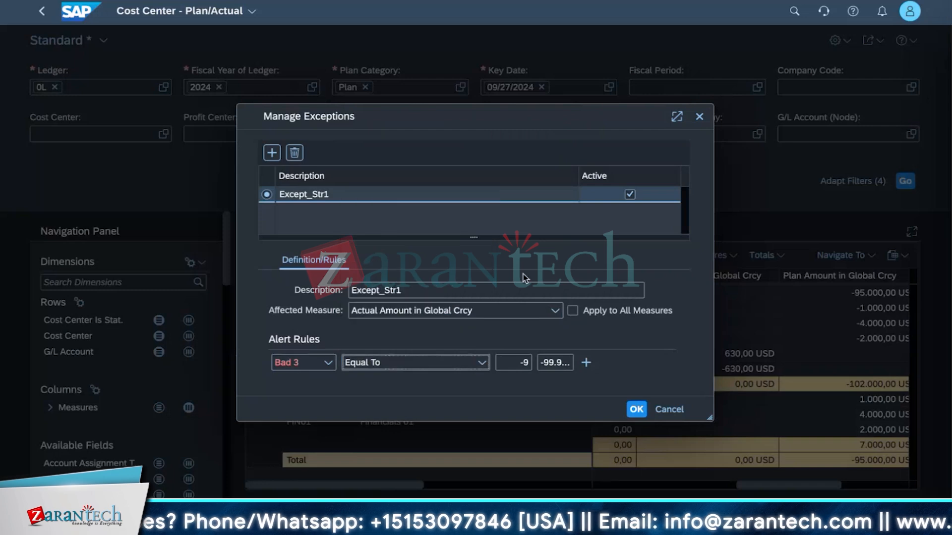
pyautogui.click(513, 360)
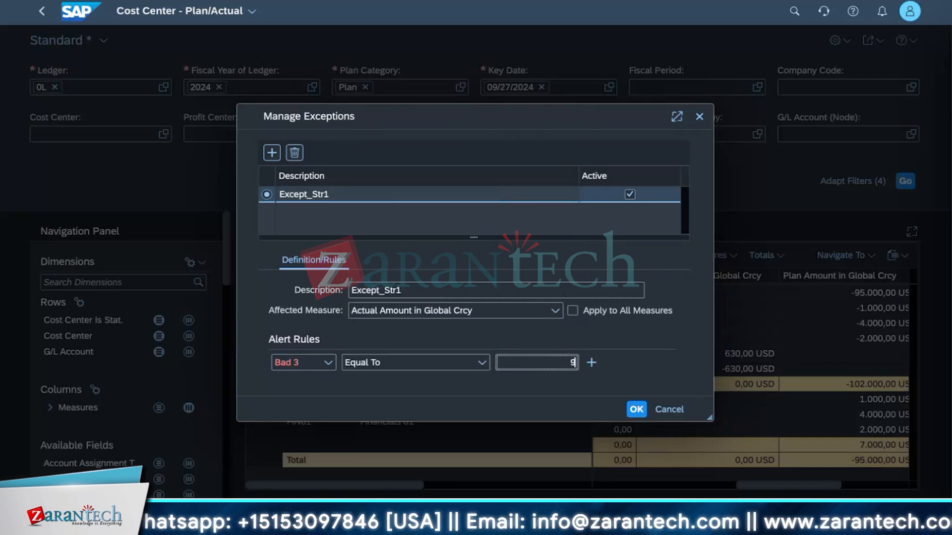
pyautogui.click(630, 413)
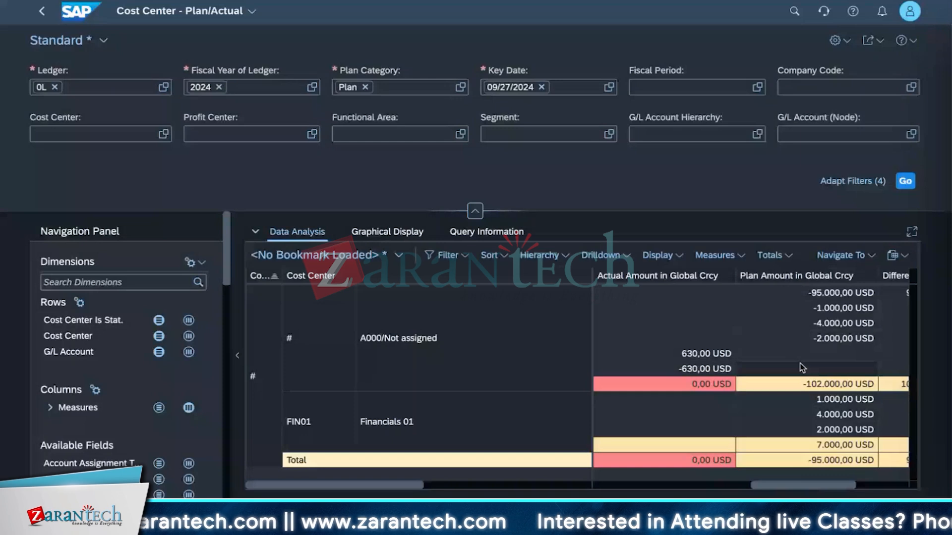
# Add a second measure exception described as Excep2, with Plan Amount in Global Crcy as its affected measure.
pyautogui.click(719, 255)
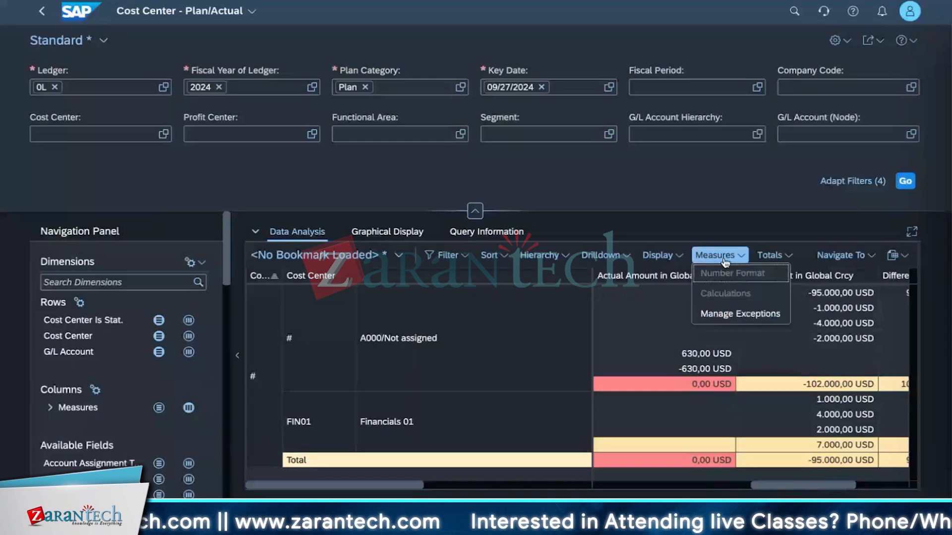
pyautogui.click(714, 318)
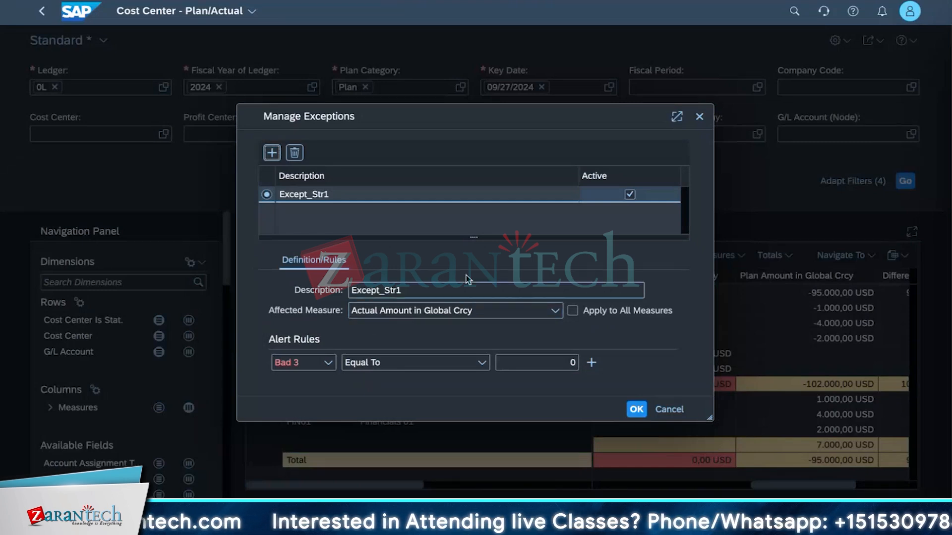
pyautogui.click(271, 154)
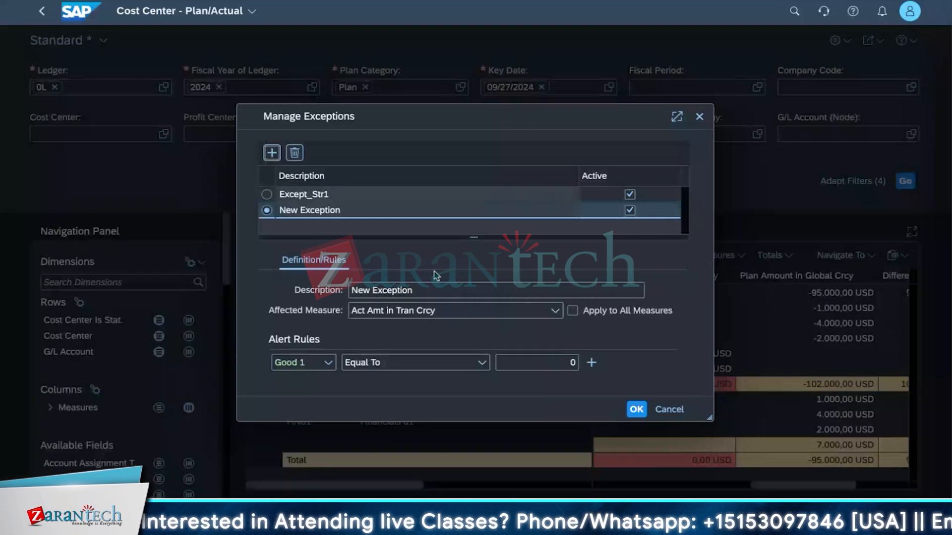
pyautogui.moveTo(426, 291); pyautogui.dragTo(247, 274)
pyautogui.press('BackSpace')
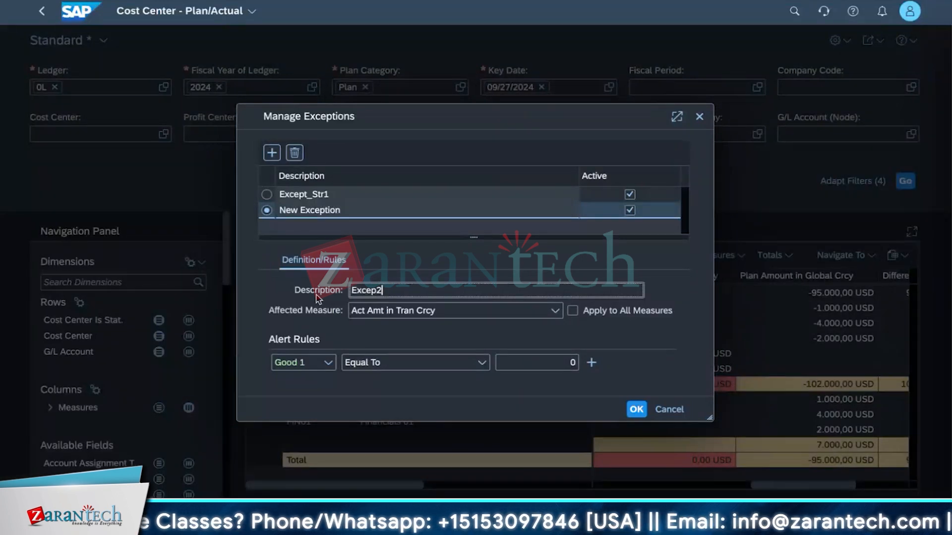
pyautogui.click(392, 311)
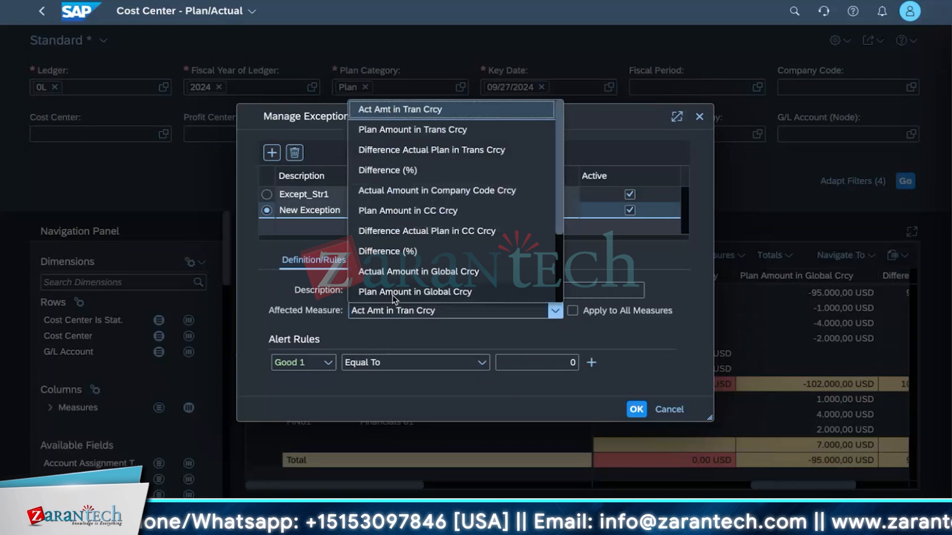
pyautogui.click(394, 295)
# Set Excep2's Good 1 alert rule to Less Than or Equal to 99 and apply the exceptions.
pyautogui.click(482, 364)
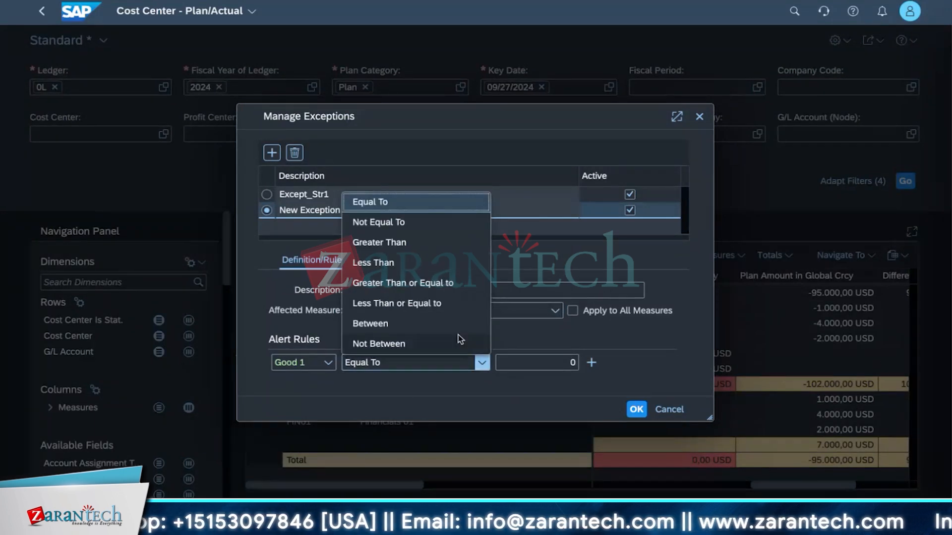
pyautogui.click(436, 303)
pyautogui.click(544, 362)
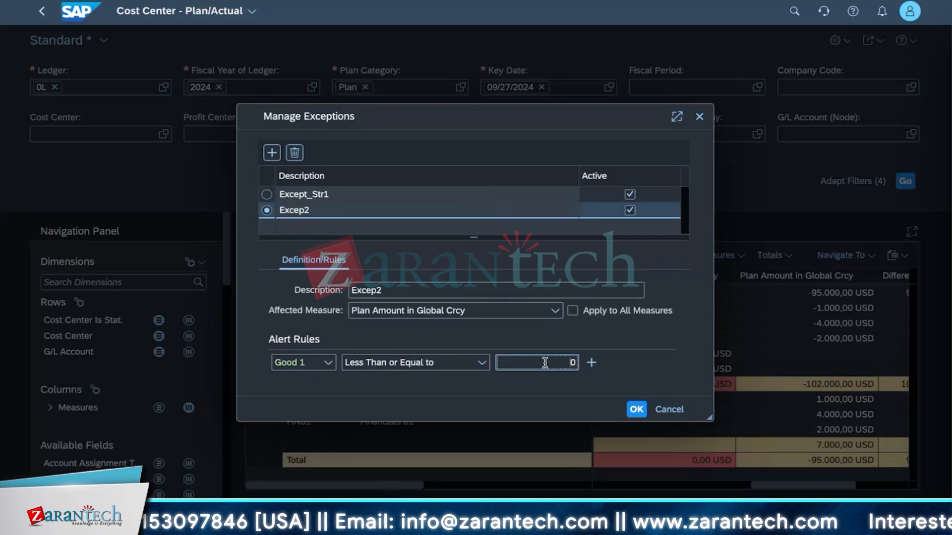
pyautogui.press('BackSpace')
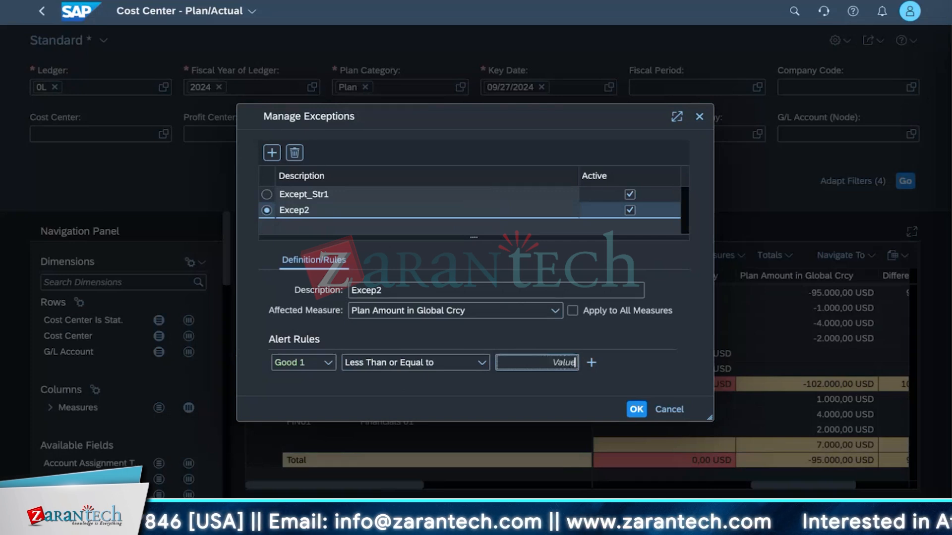
pyautogui.write('99')
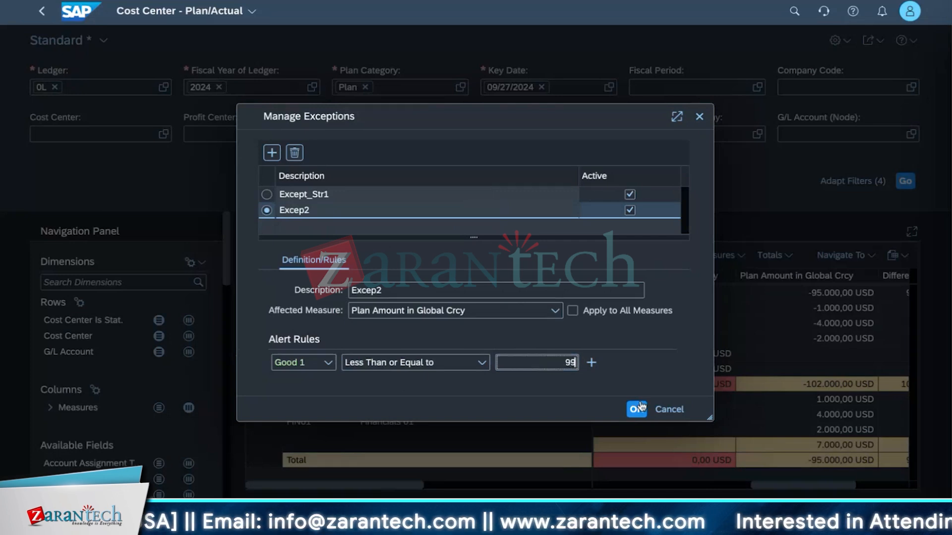
pyautogui.click(638, 409)
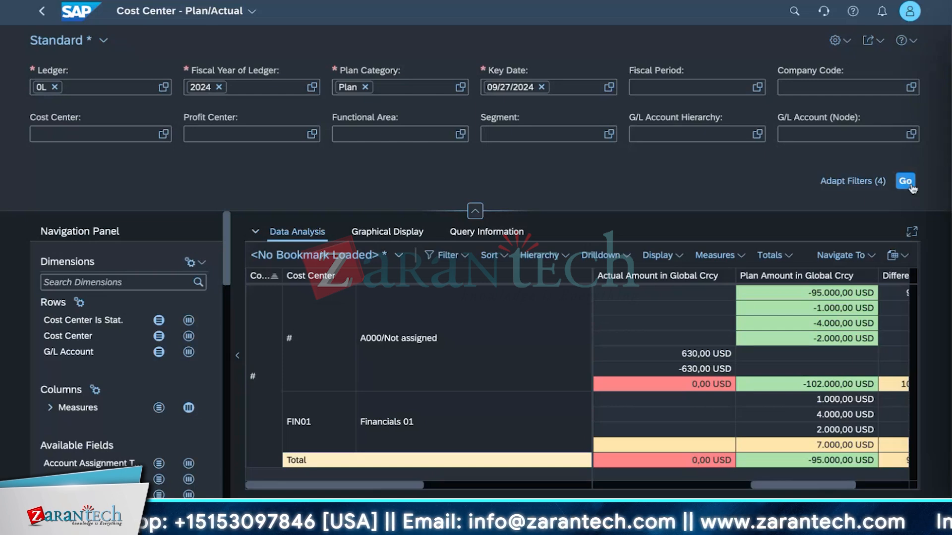
# Export the report in Portable Document Format (*.pdf), keeping the suggested file name and PDF settings.
pyautogui.click(899, 257)
pyautogui.click(443, 222)
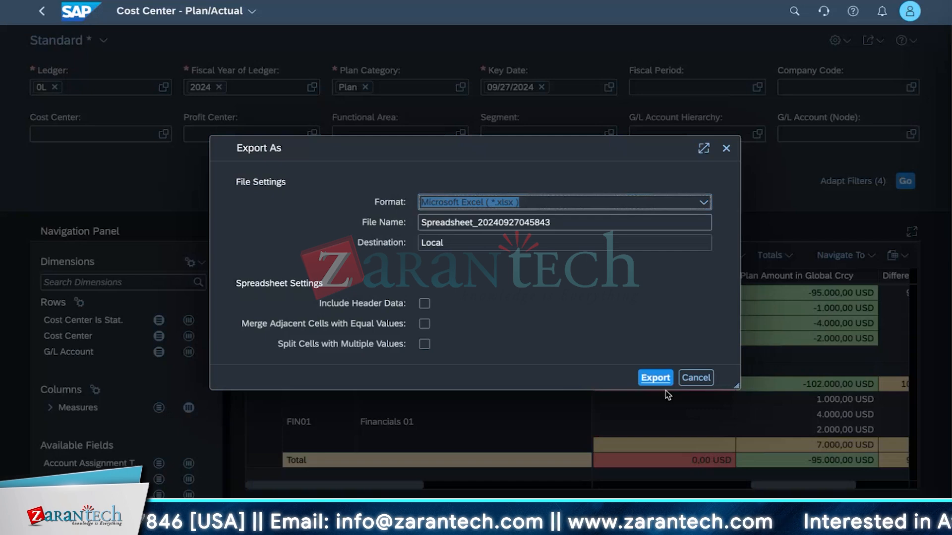
pyautogui.click(696, 206)
pyautogui.click(619, 258)
pyautogui.click(644, 370)
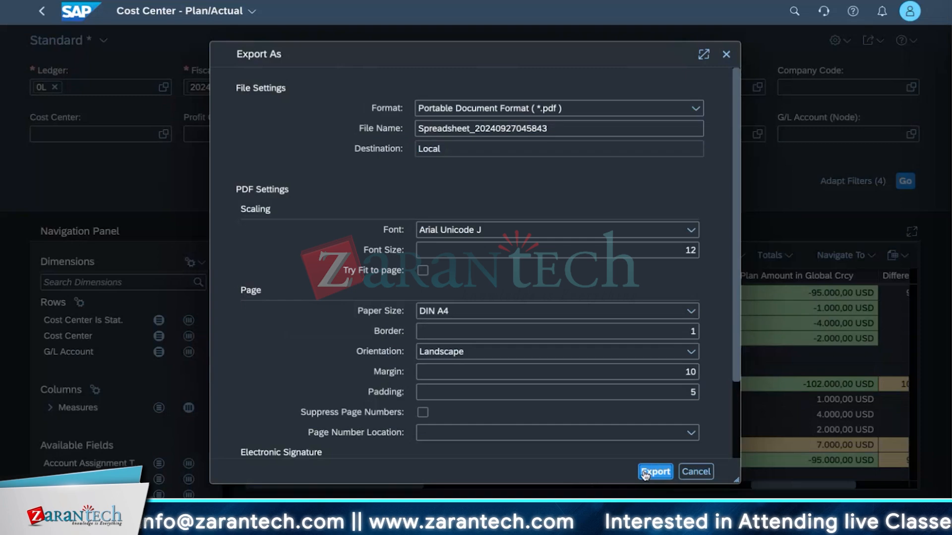
pyautogui.click(644, 473)
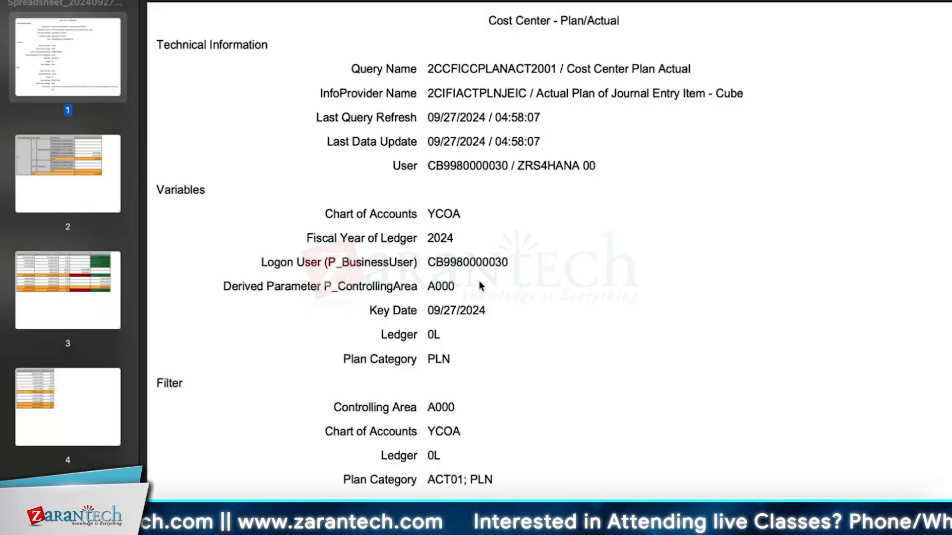
# Check the exception colouring of the global currency amount columns in the exported PDF and return to the report in Chrome.
pyautogui.scroll(-10, 479, 286)
pyautogui.scroll(-10, 542, 318)
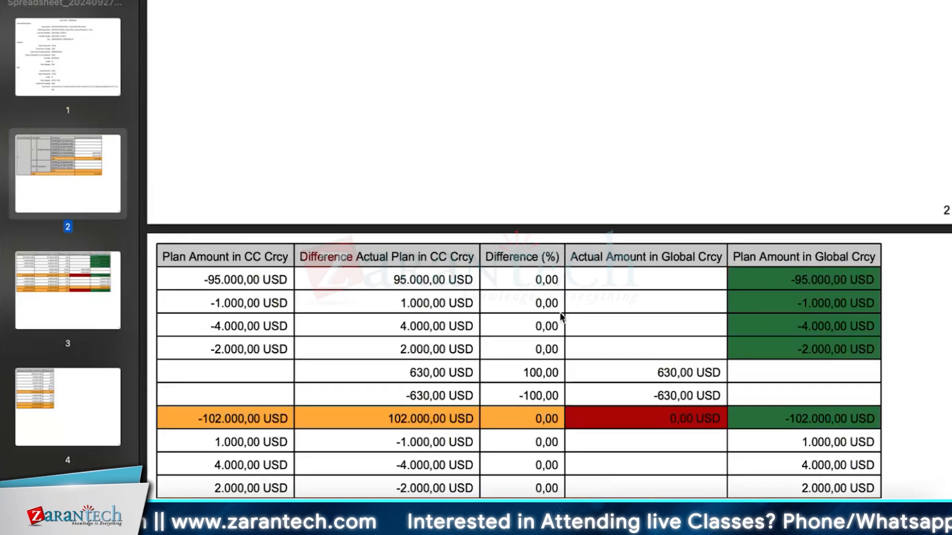
pyautogui.scroll(-3, 758, 365)
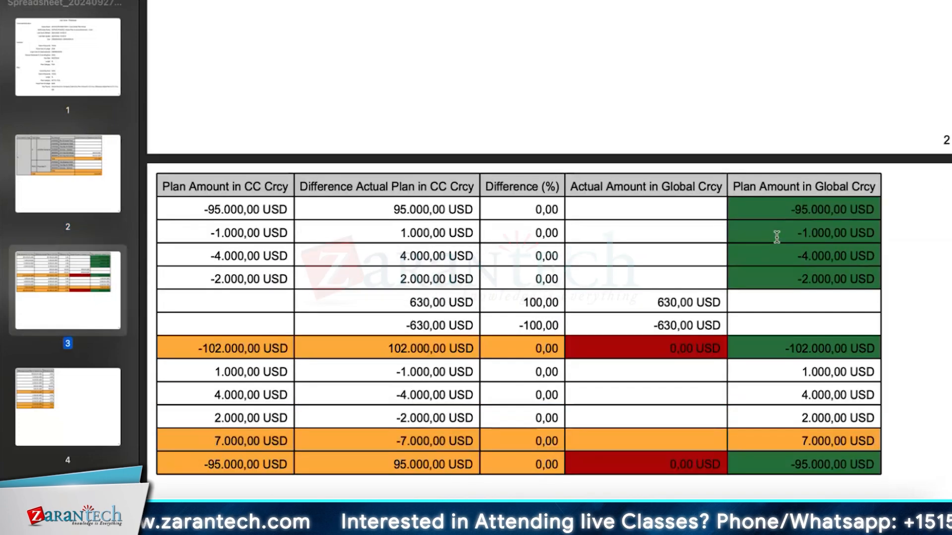
pyautogui.scroll(-10, 466, 337)
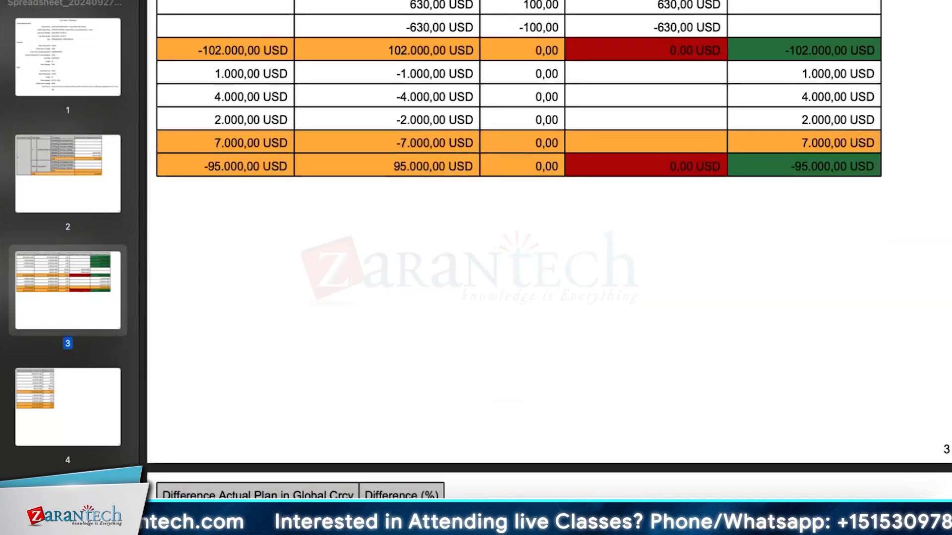
pyautogui.scroll(3, 170, 436)
pyautogui.scroll(5, 169, 436)
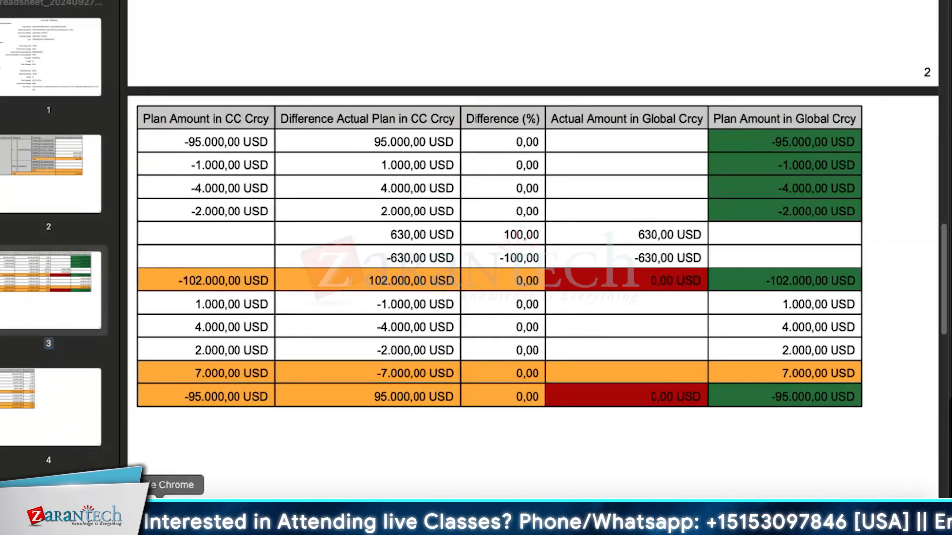
pyautogui.click(159, 515)
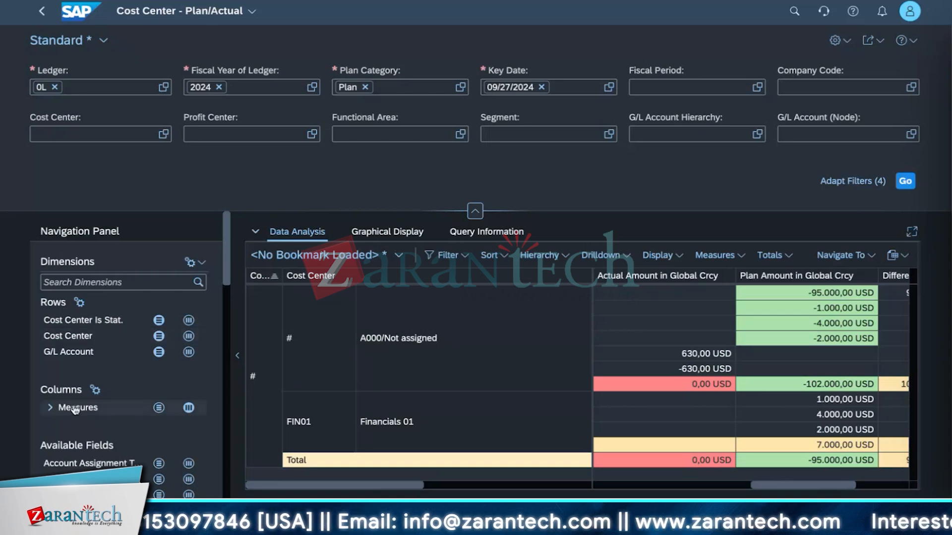
# Review the report's measures and available fields, and view the filter-by-measure conditions without defining one.
pyautogui.click(50, 410)
pyautogui.scroll(-3, 123, 387)
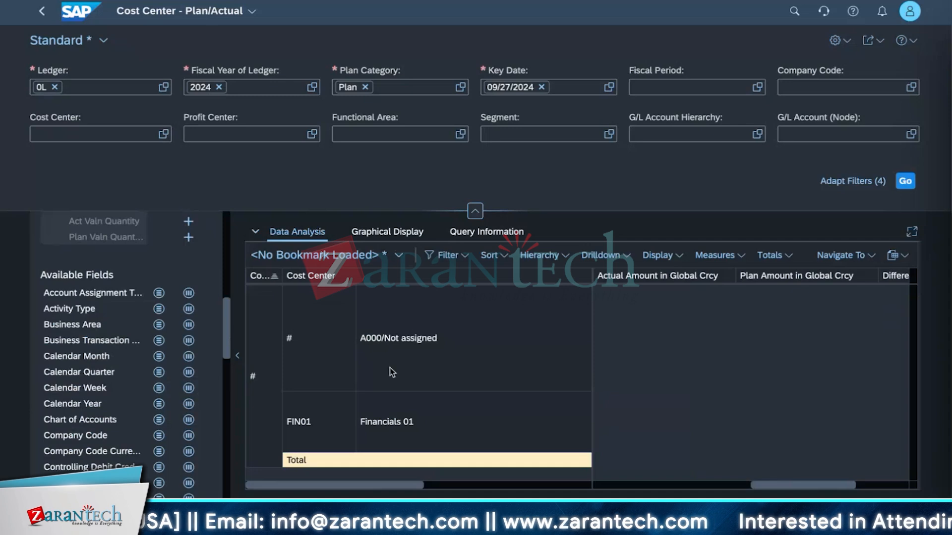
pyautogui.click(446, 255)
pyautogui.click(367, 368)
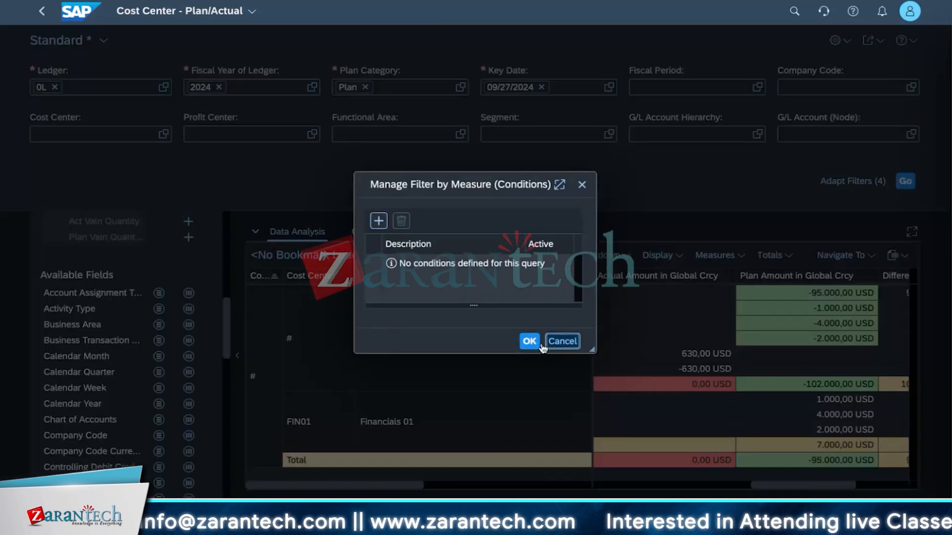
pyautogui.click(546, 342)
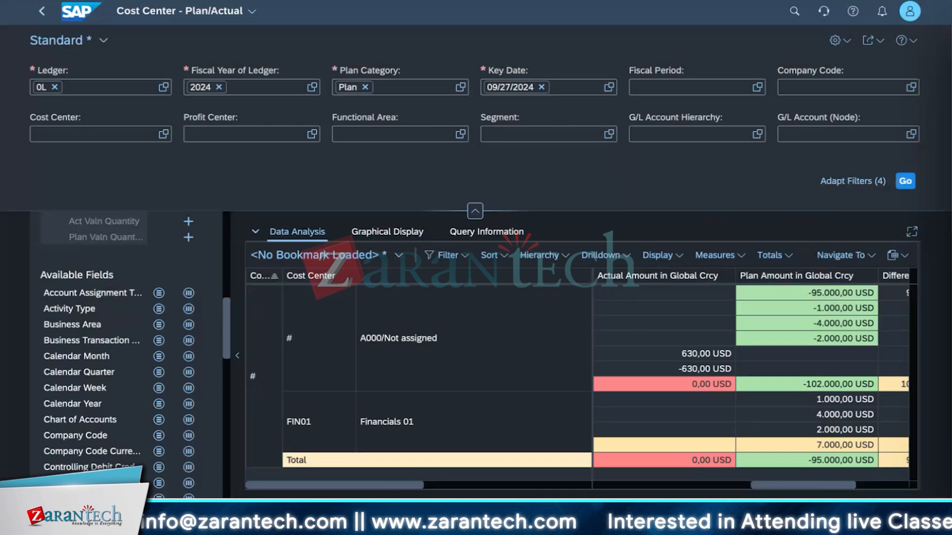
pyautogui.click(231, 15)
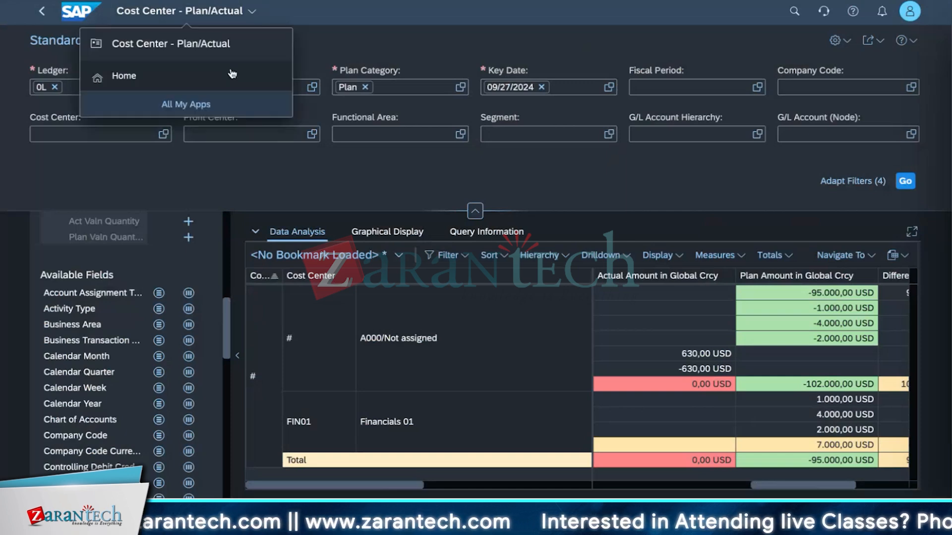
pyautogui.click(299, 162)
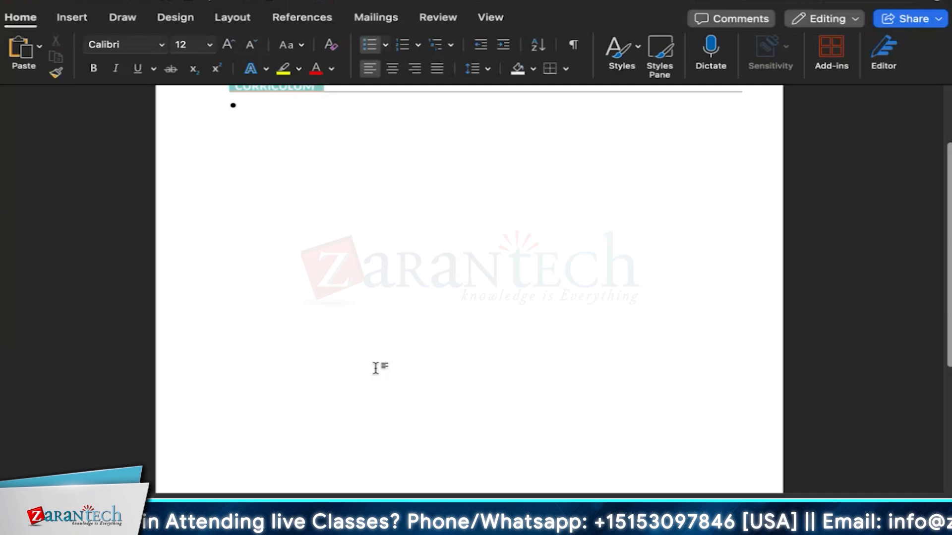
# Switch to the Word document, enter the bullet "Expense Journal entries :" under CURRICULUM, and end the bulleted list below it.
pyautogui.write('Ex')
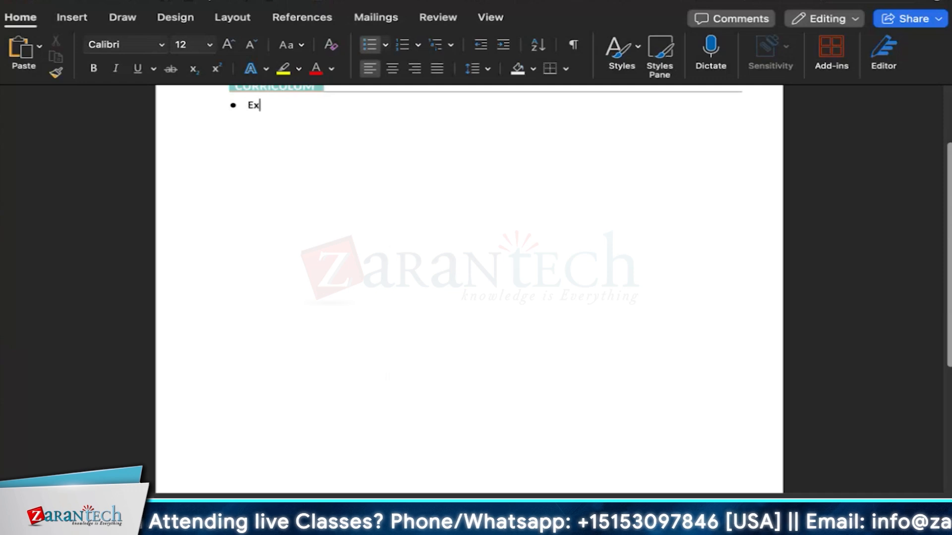
pyautogui.write('pens')
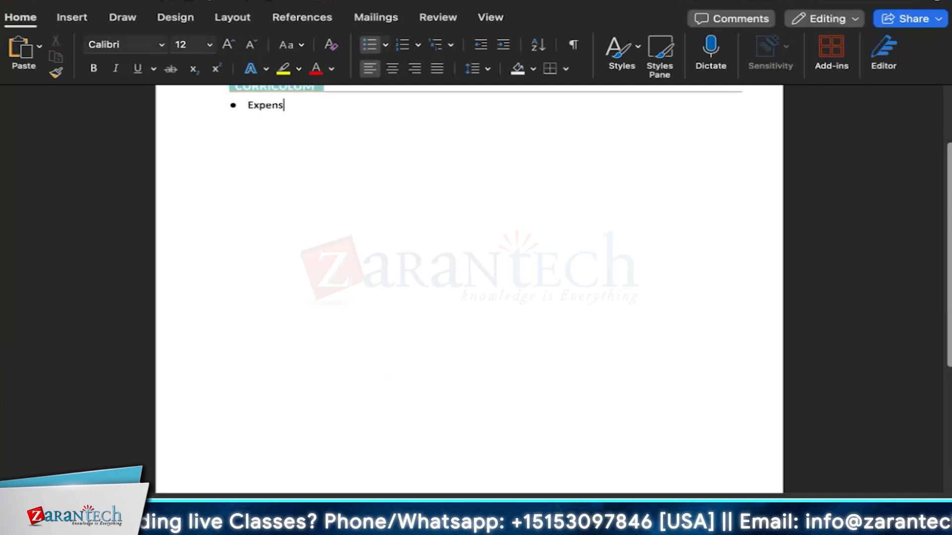
pyautogui.write('e Journ')
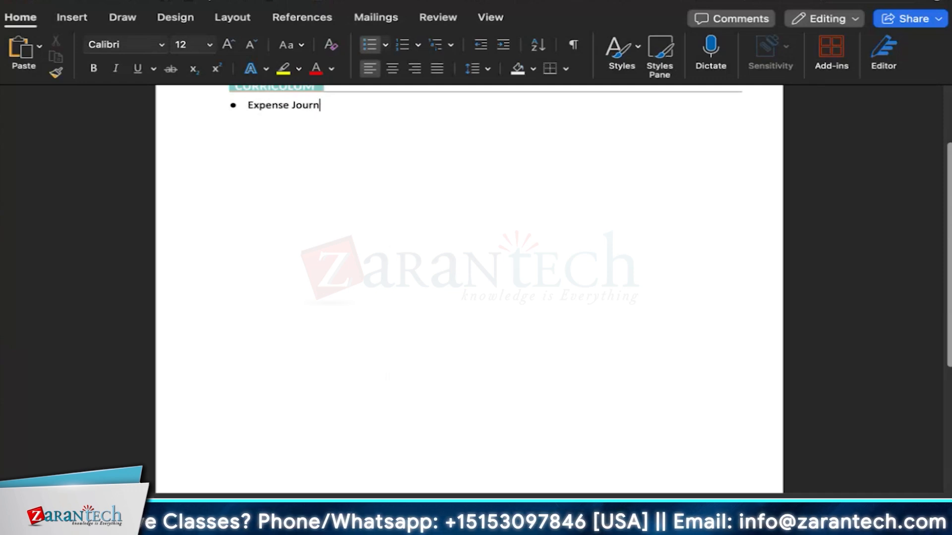
pyautogui.write('al entries :')
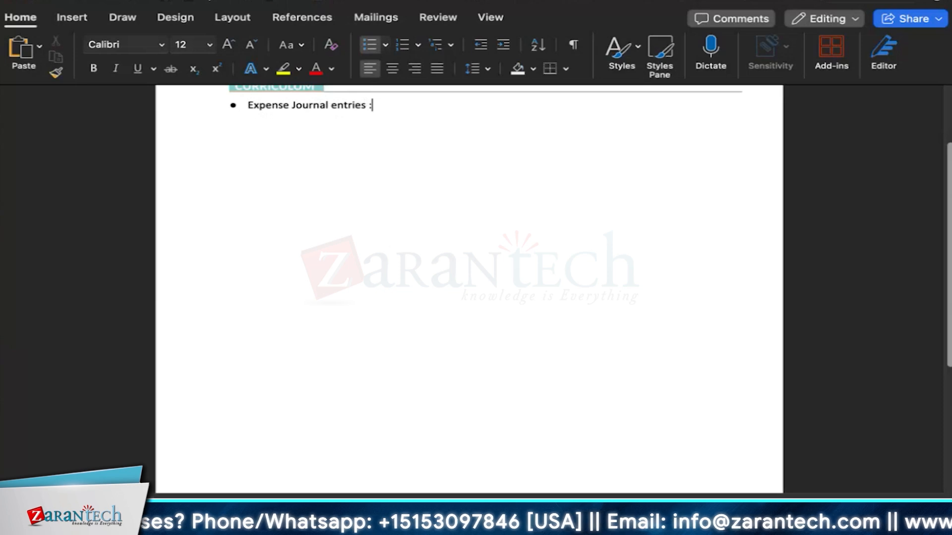
pyautogui.press('Return')
pyautogui.press('Return')
pyautogui.press('Return')
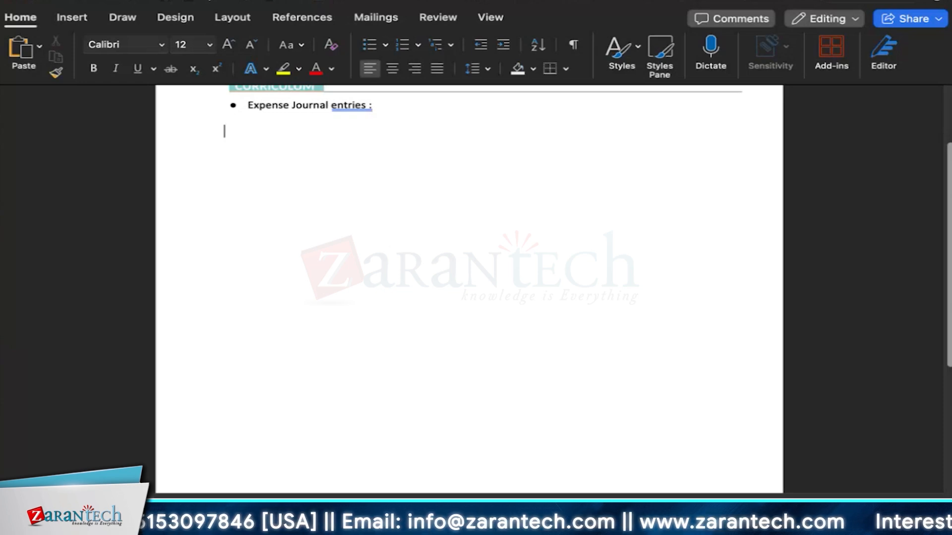
# Add the line "1.Postings with assignments to the final cost centers" below the Expense Journal entries bullet.
pyautogui.write('1.Pos')
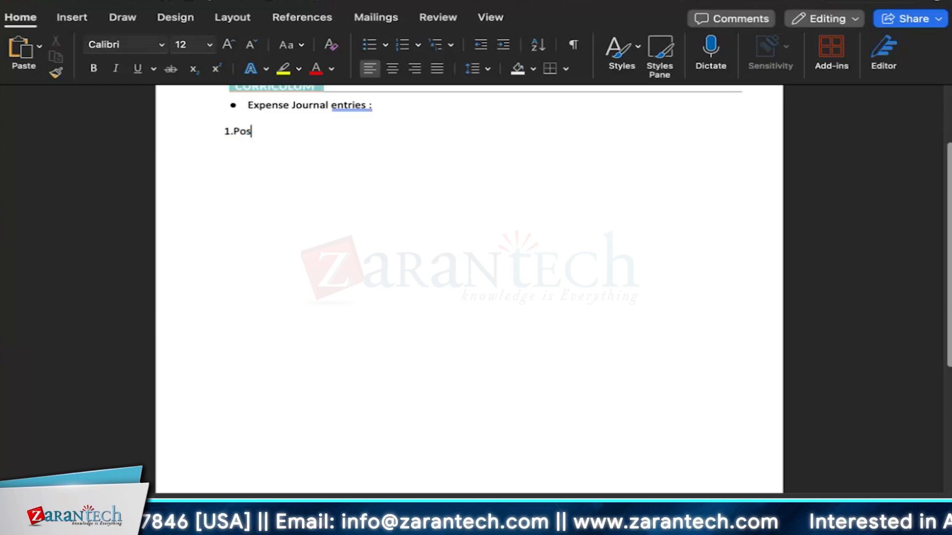
pyautogui.write('tings')
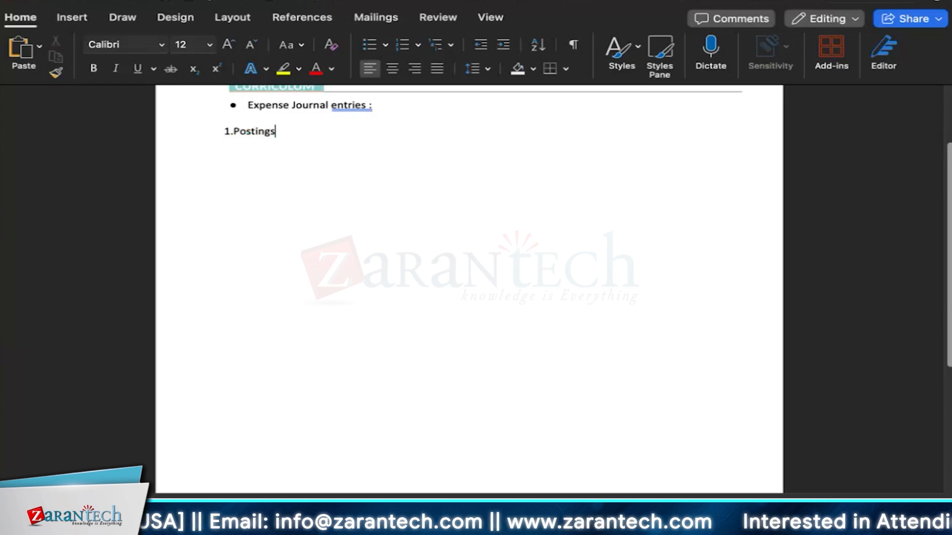
pyautogui.write(' with as')
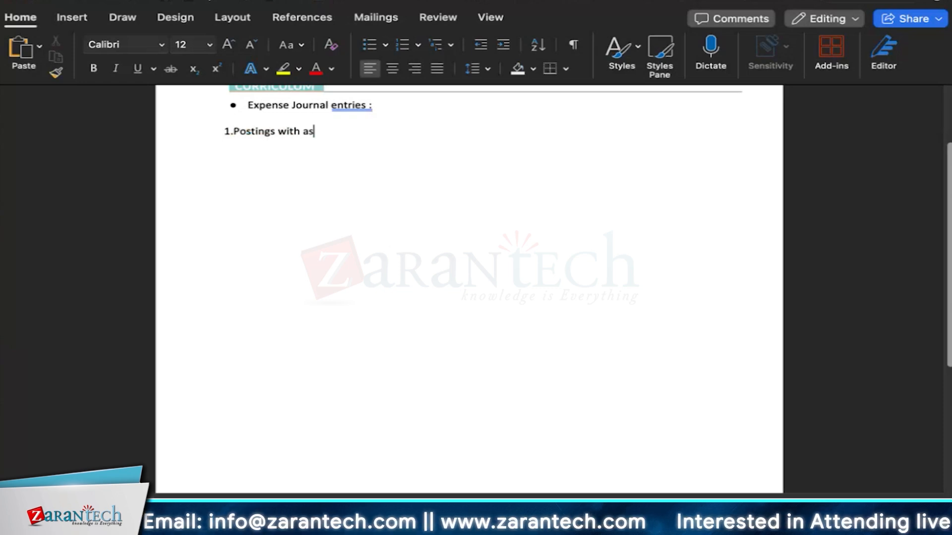
pyautogui.write('signments t')
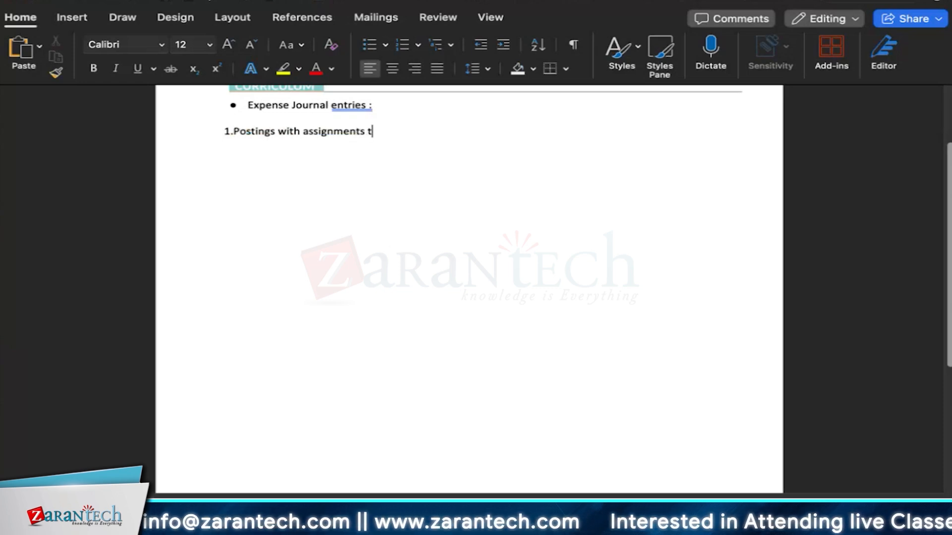
pyautogui.write('o the final cos')
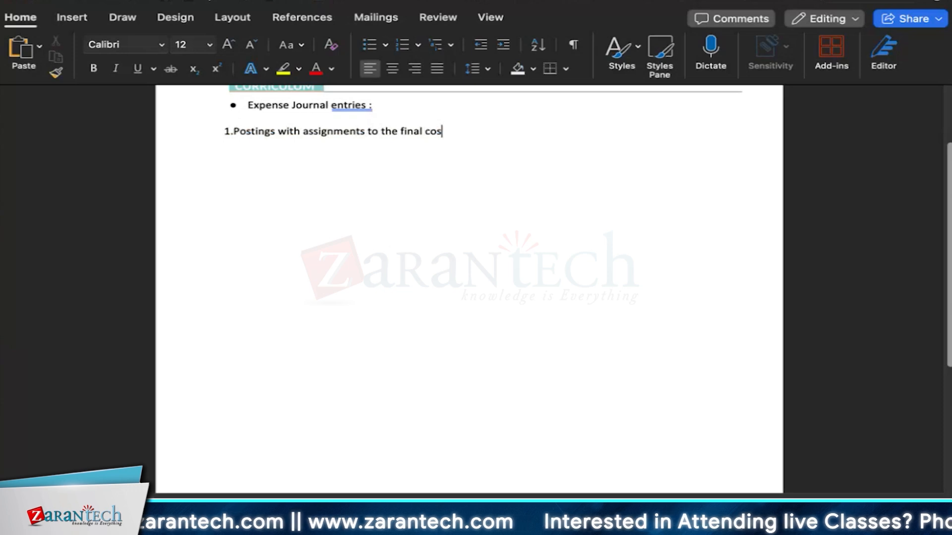
pyautogui.write('t centers')
pyautogui.press('Return')
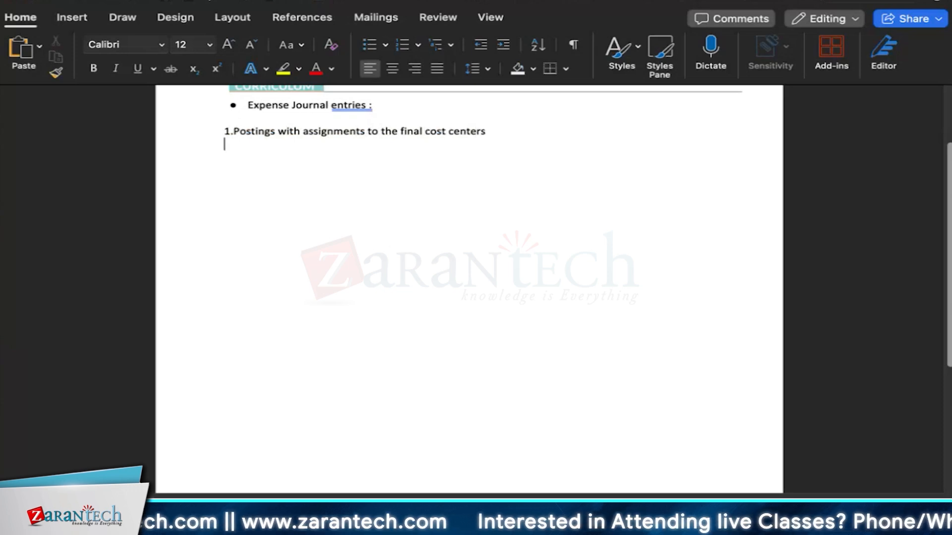
# Add the second line "2.Postings with assignments to auxillary cost" below the final cost centers line.
pyautogui.write('2')
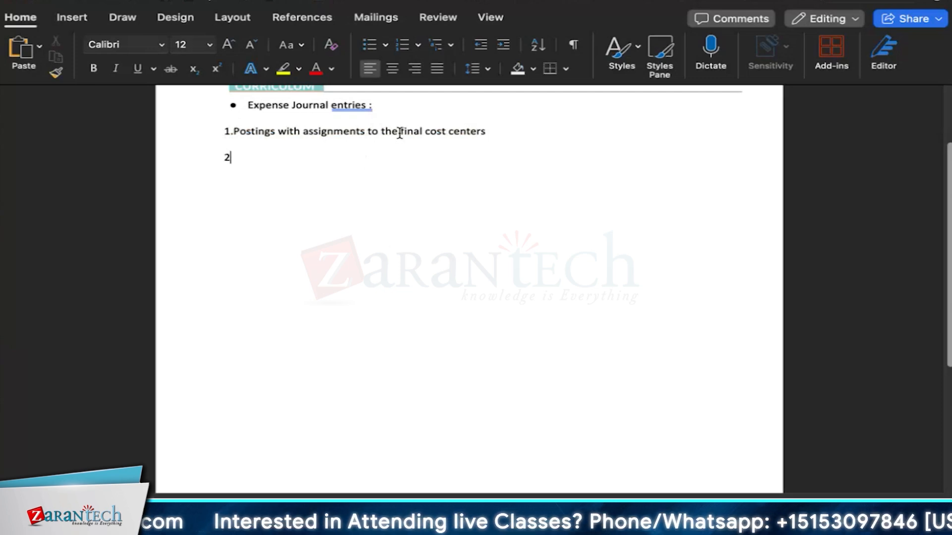
pyautogui.moveTo(488, 132); pyautogui.dragTo(229, 130)
pyautogui.click(223, 157)
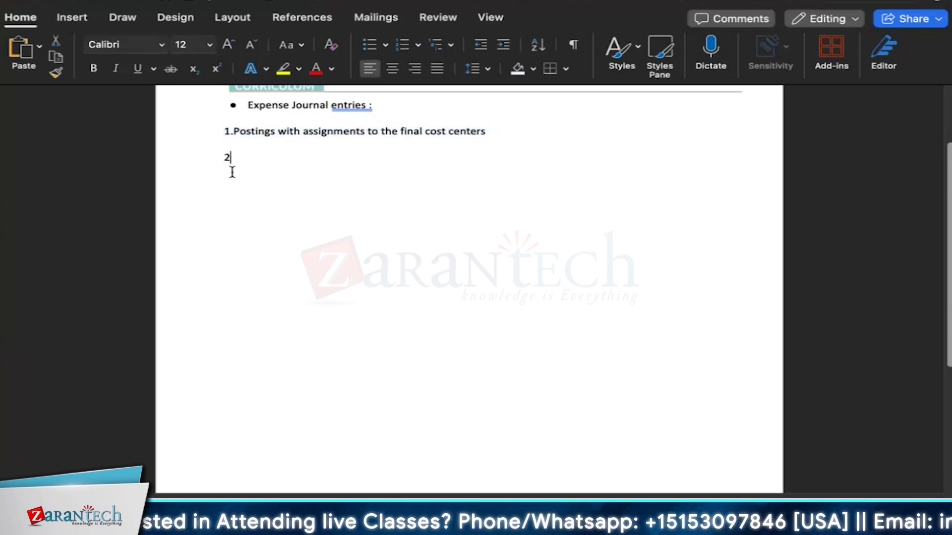
pyautogui.write('.')
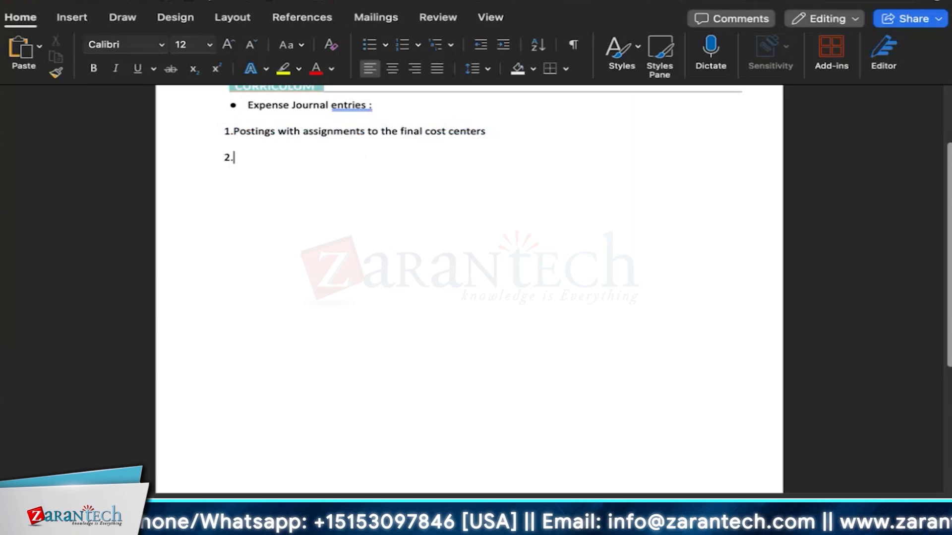
pyautogui.write('Postings w')
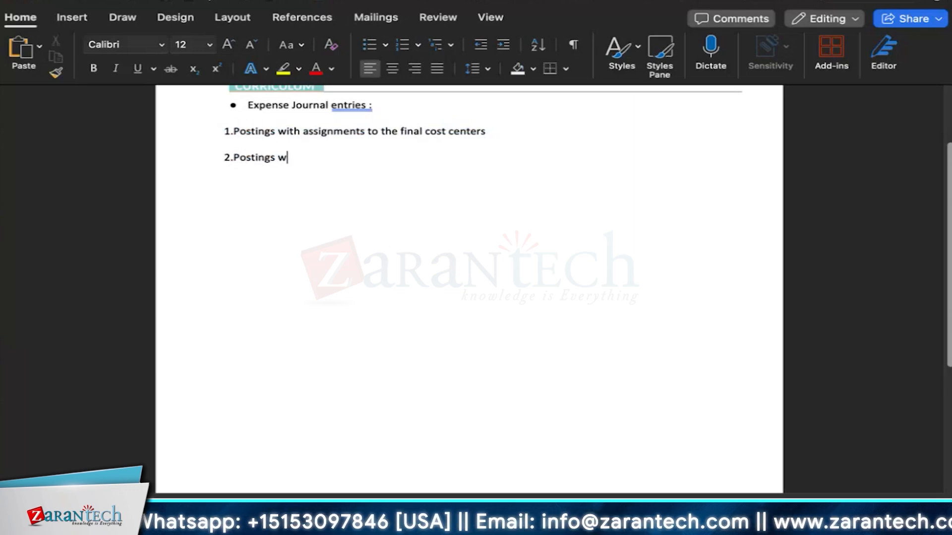
pyautogui.write('ith assignments')
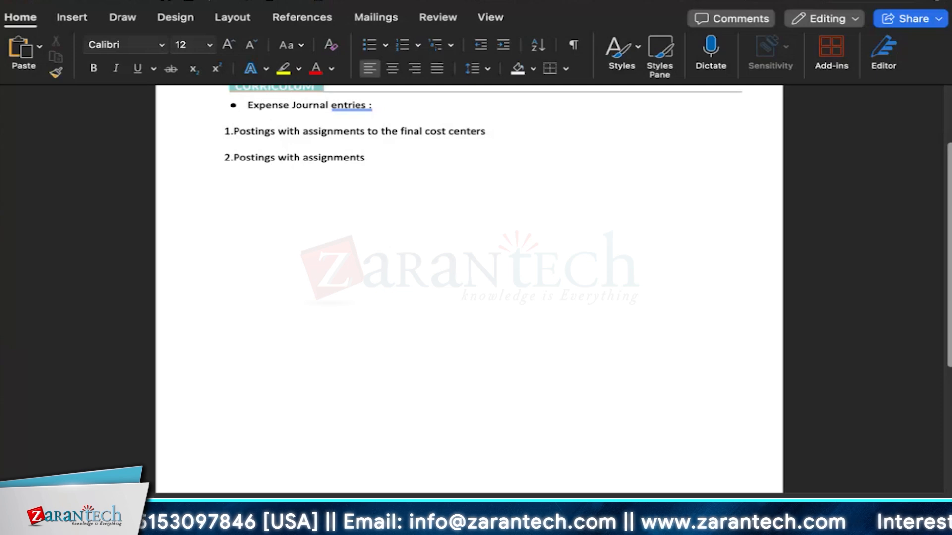
pyautogui.write(' to au')
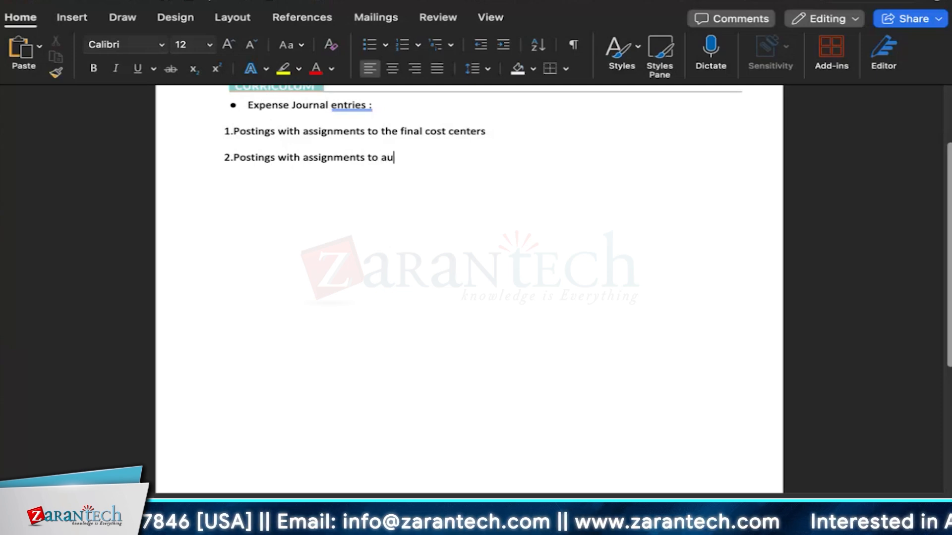
pyautogui.write('xil')
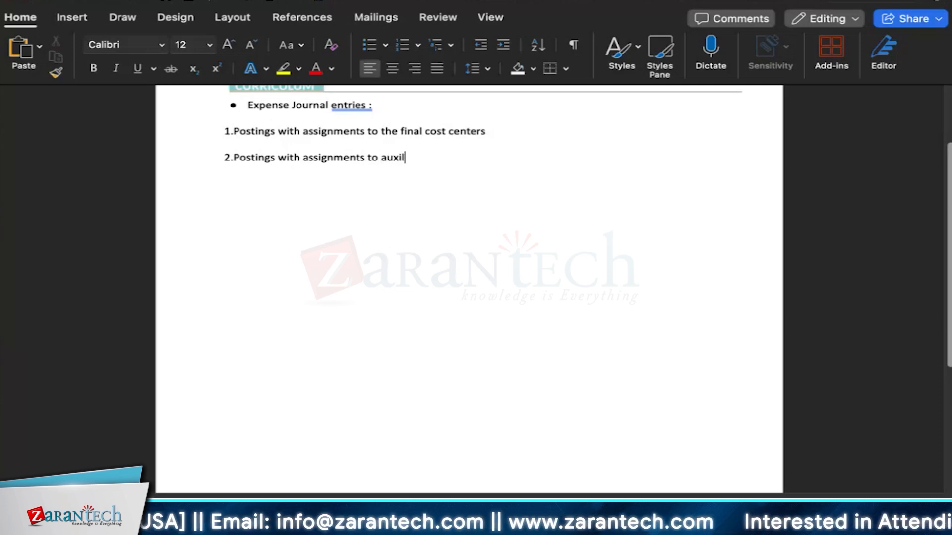
pyautogui.write('lary cost')
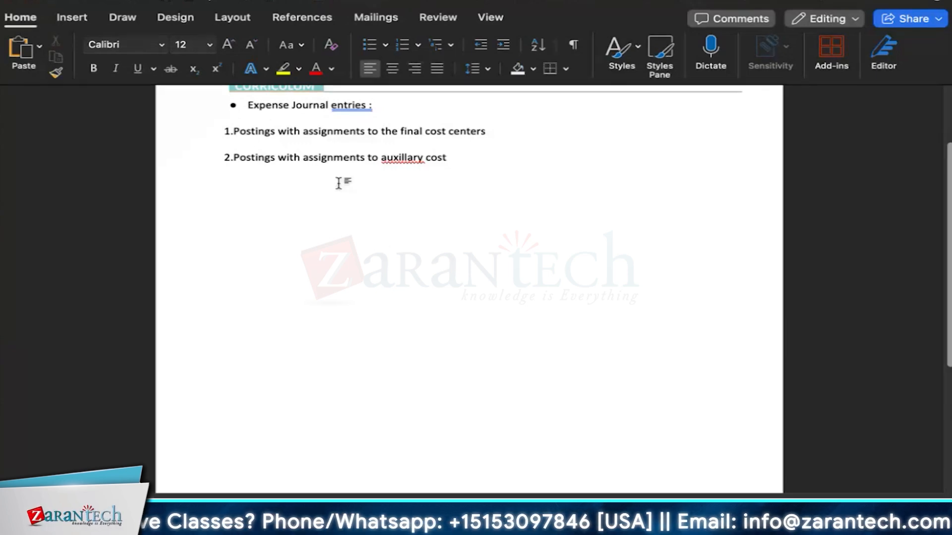
# Leave a gap below the second line, add the heading "1.Real posting vs Statistical posting :" and start a new line under it.
pyautogui.press('Return')
pyautogui.press('Return')
pyautogui.write('1.')
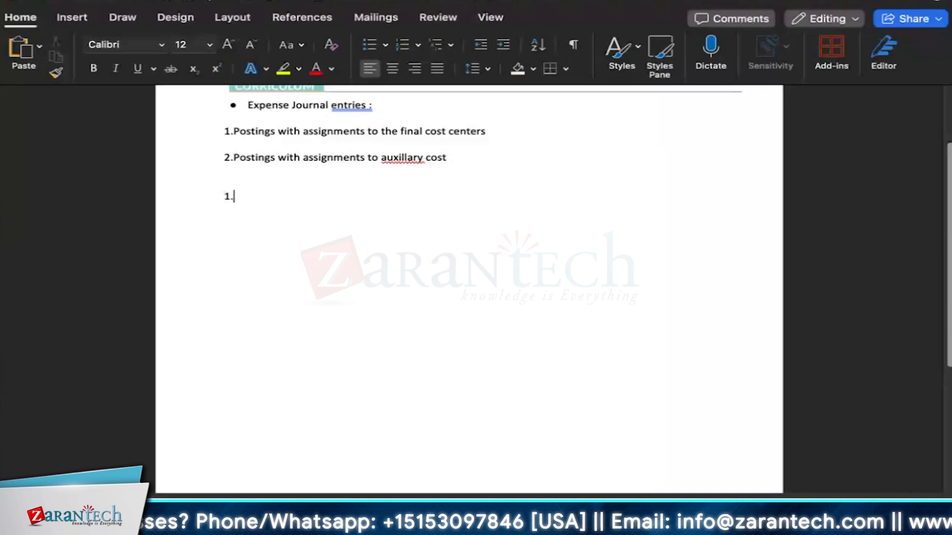
pyautogui.write('Real posti')
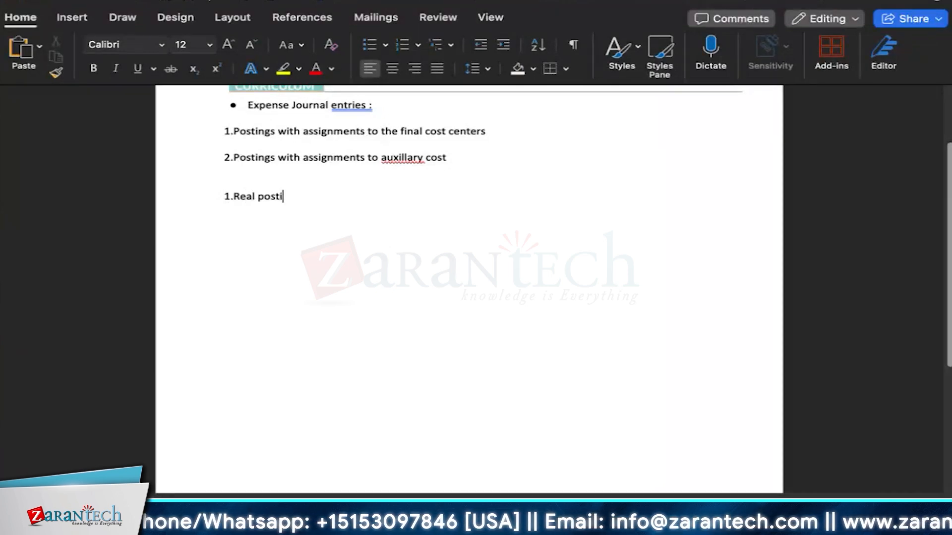
pyautogui.write('ng vs St')
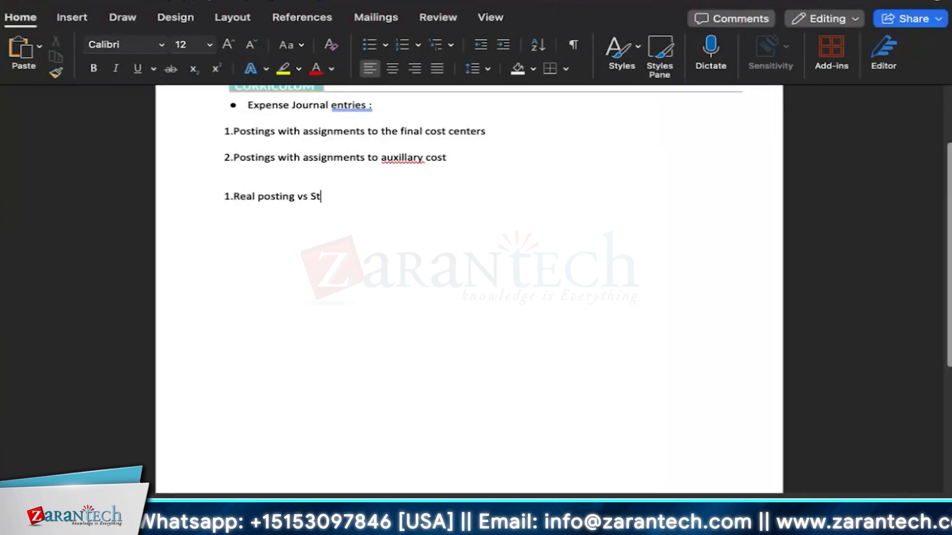
pyautogui.write('atis')
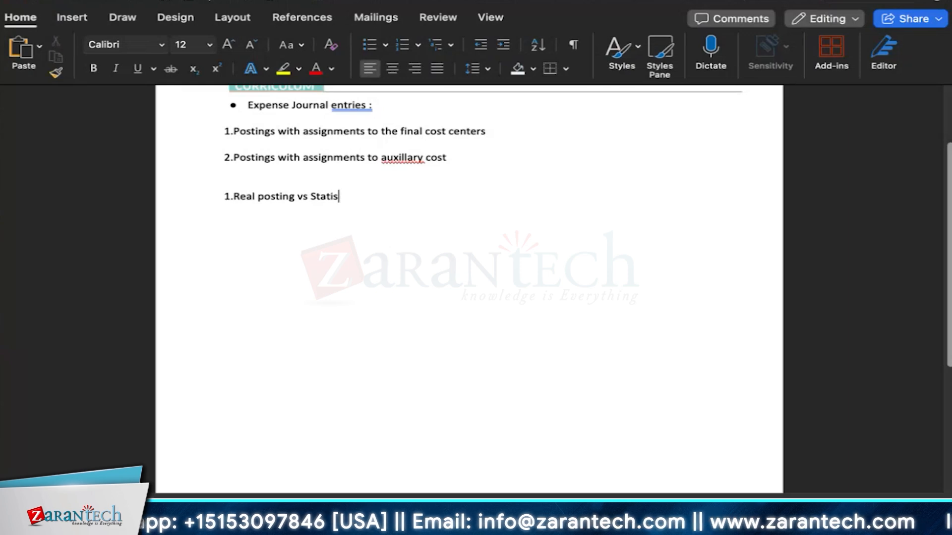
pyautogui.write('tical ')
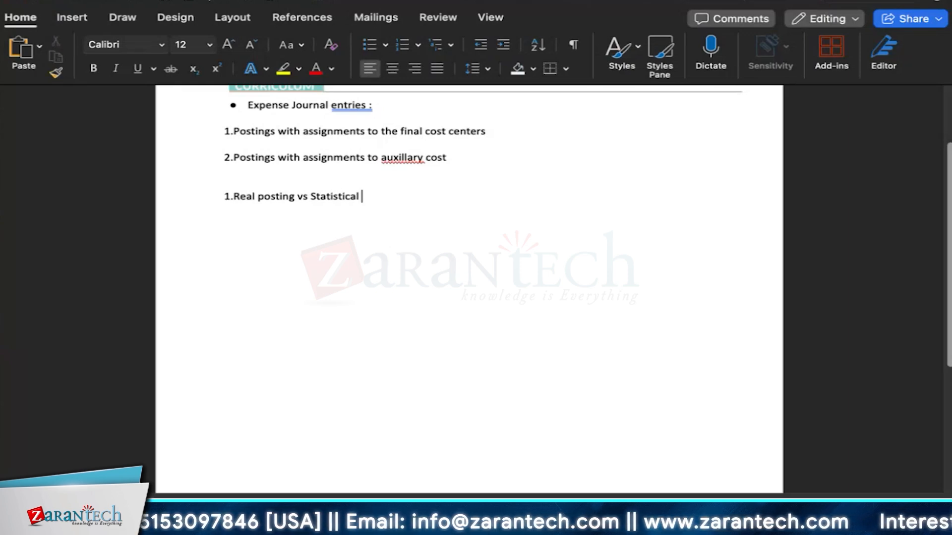
pyautogui.write('posyt')
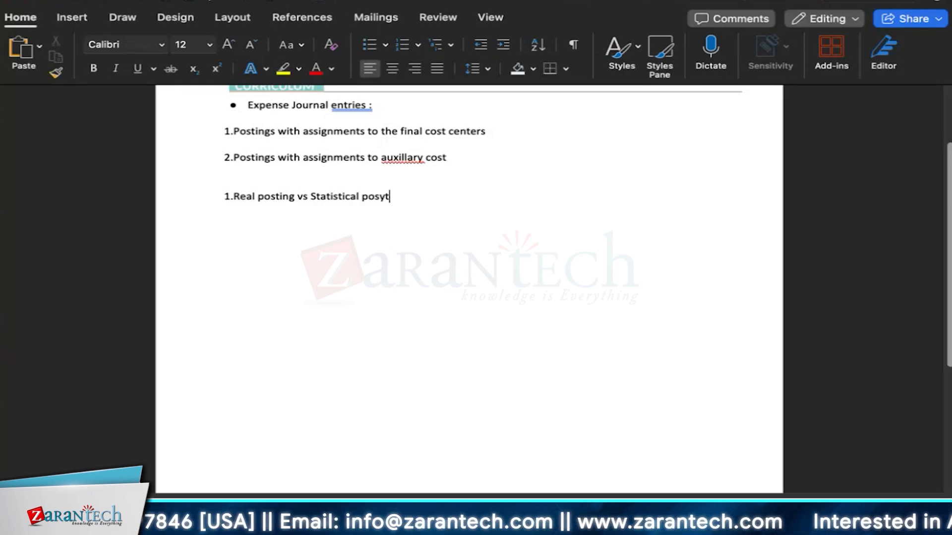
pyautogui.press('BackSpace')
pyautogui.press('BackSpace')
pyautogui.write('ting ')
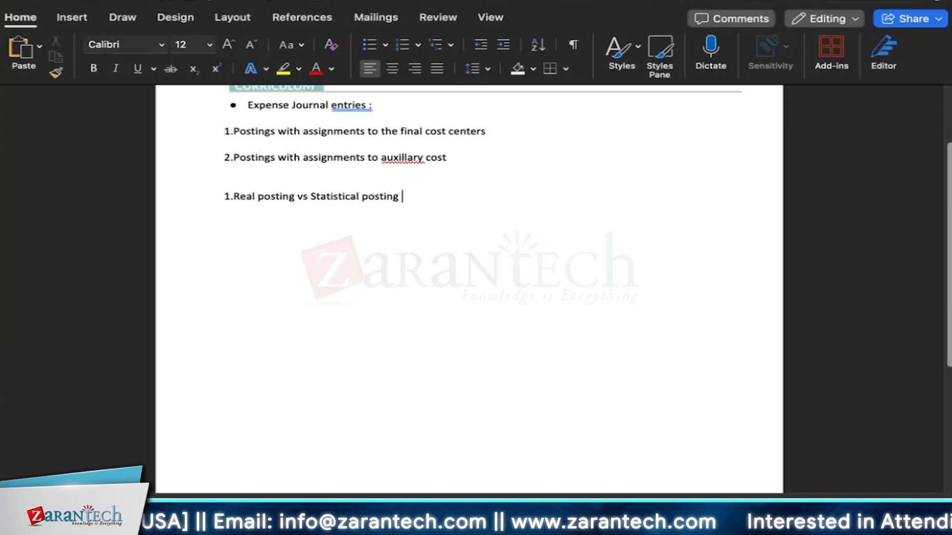
pyautogui.write(':')
pyautogui.press('Return')
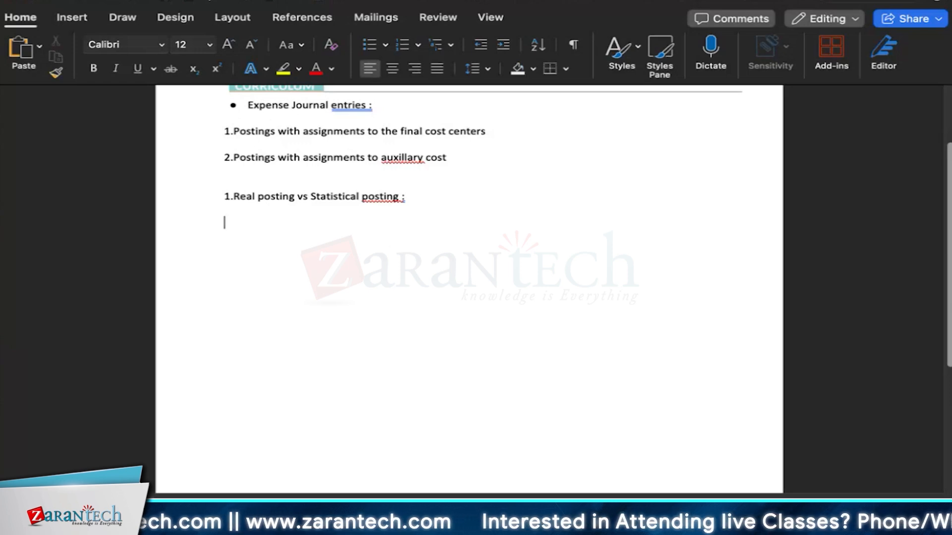
pyautogui.scroll(-1, 157, 216)
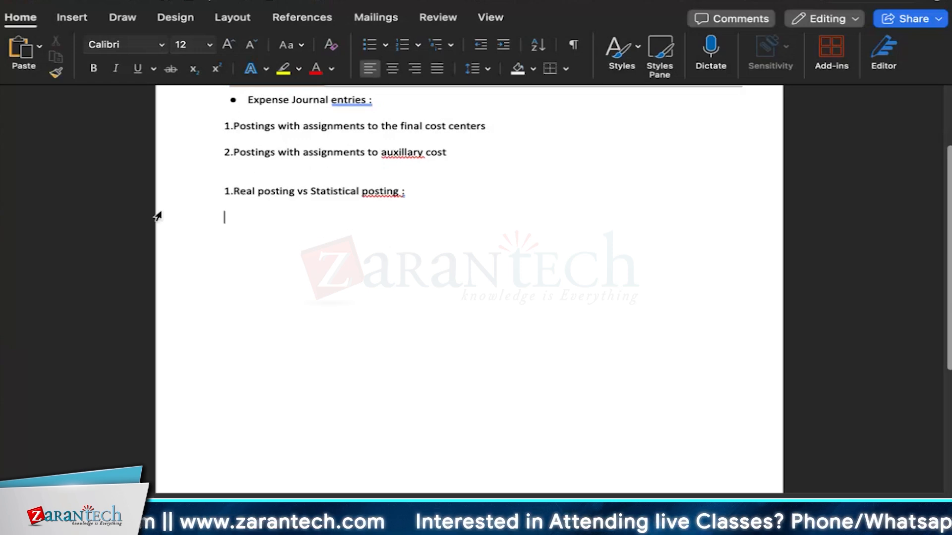
pyautogui.moveTo(233, 192); pyautogui.dragTo(295, 192)
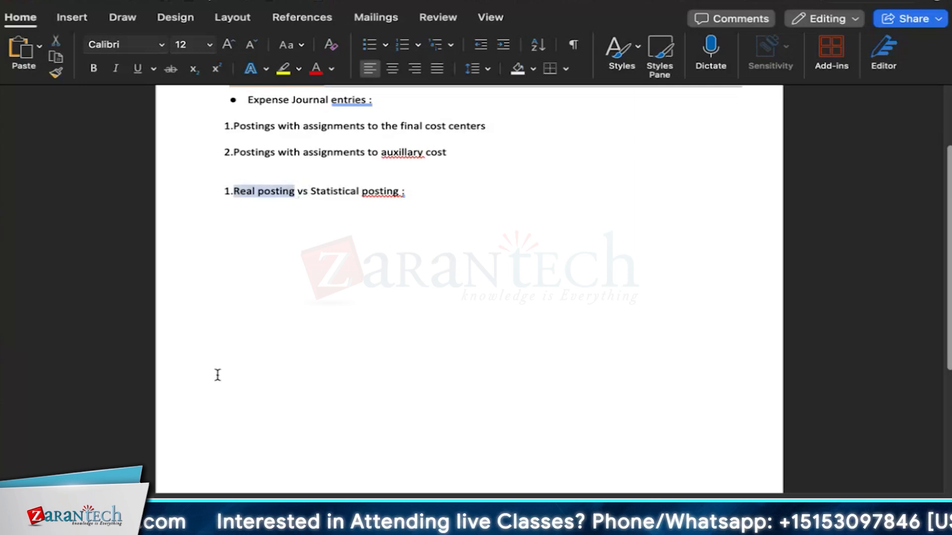
pyautogui.click(364, 215)
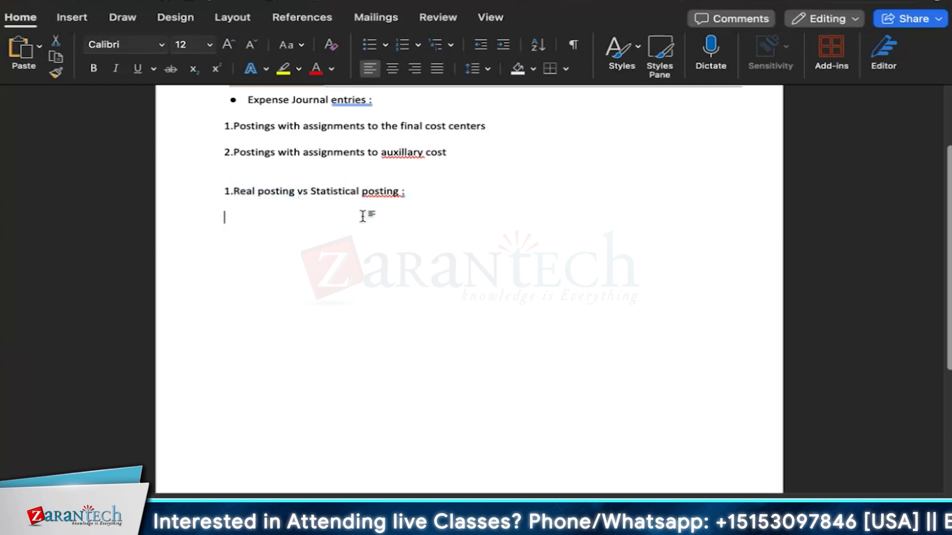
pyautogui.moveTo(311, 191); pyautogui.dragTo(405, 191)
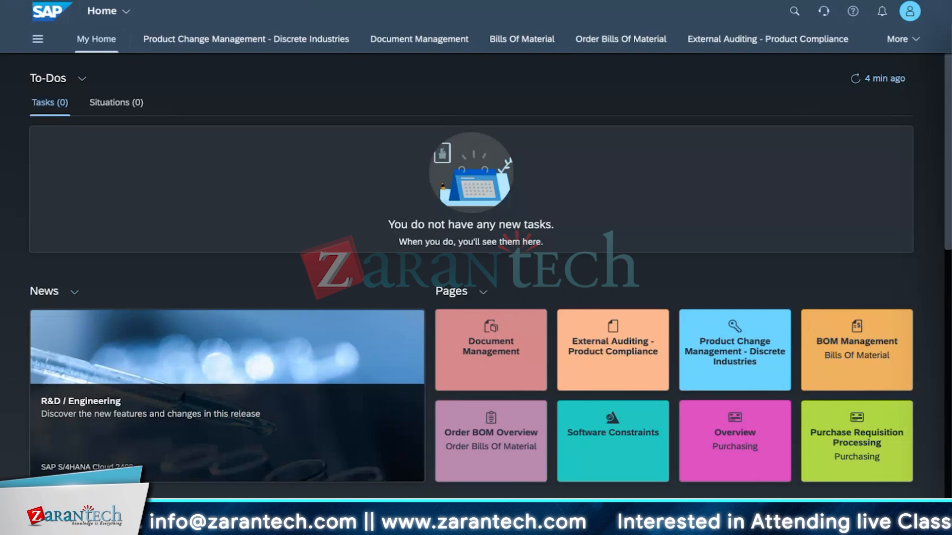
# Switch to the SAP home page, search for "post general" and open the Post General Journal Entries app.
pyautogui.click(794, 11)
pyautogui.write('post genera')
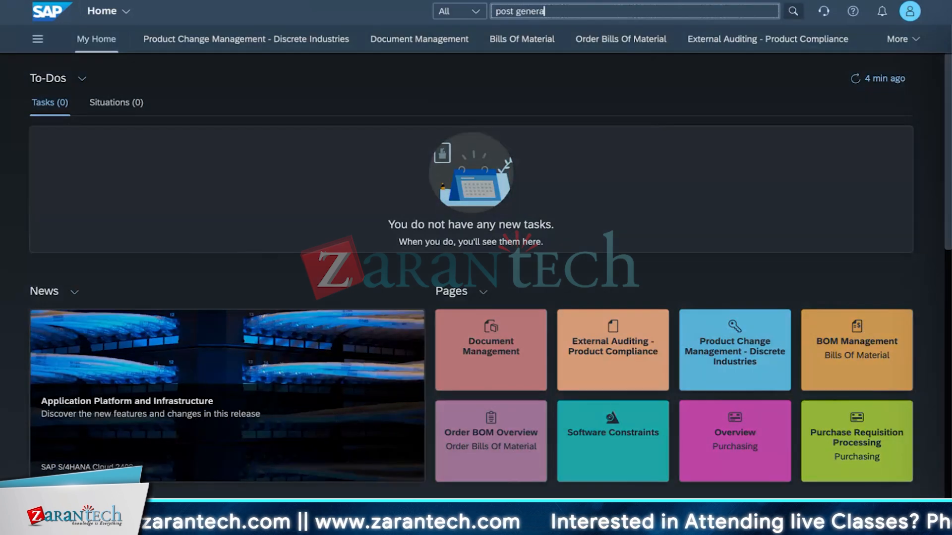
pyautogui.write('l')
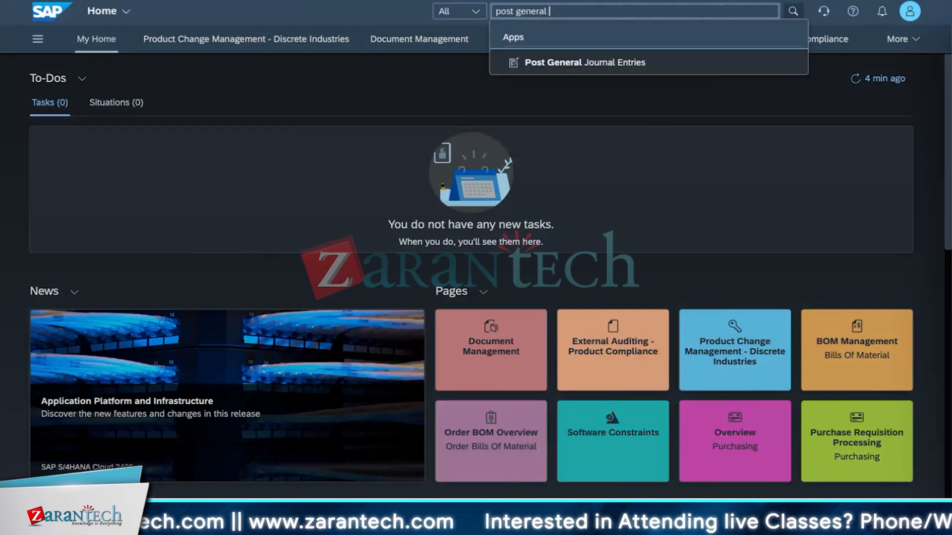
pyautogui.click(585, 62)
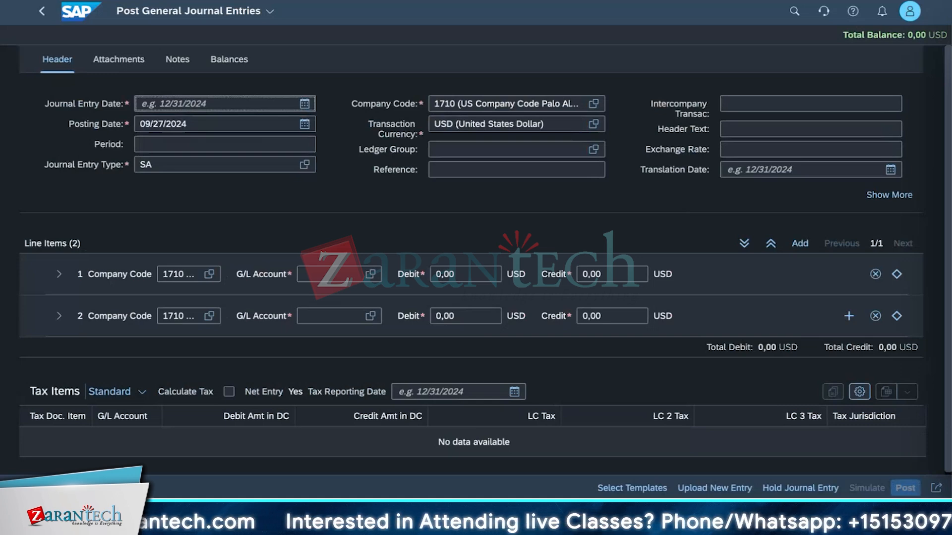
# Set the journal entry date to 09/27/2024 and the period to 9 in the journal entry header.
pyautogui.click(254, 106)
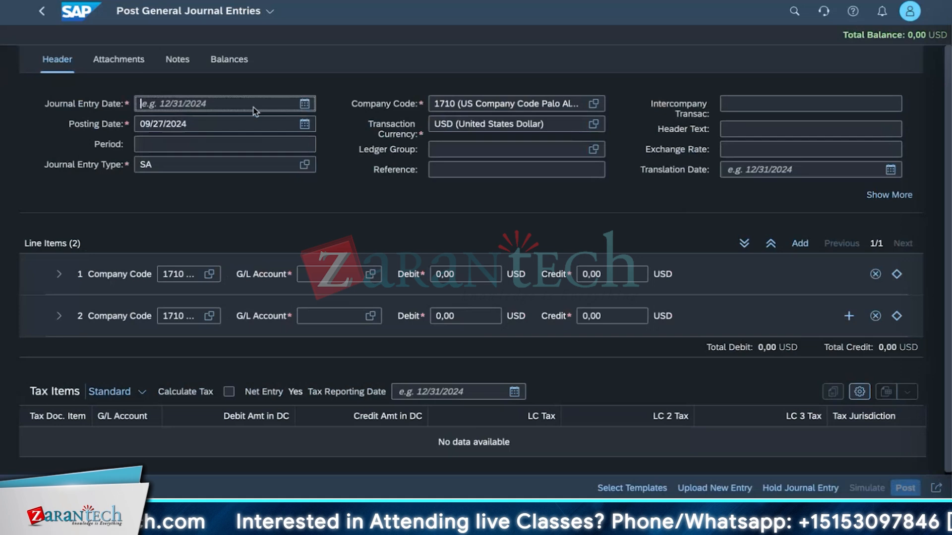
pyautogui.click(305, 104)
pyautogui.click(277, 229)
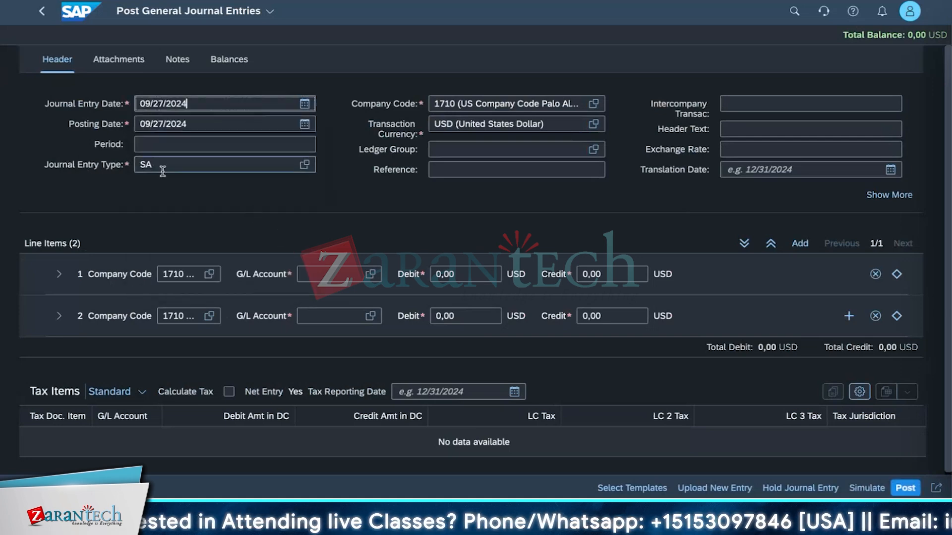
pyautogui.click(169, 144)
pyautogui.write('9')
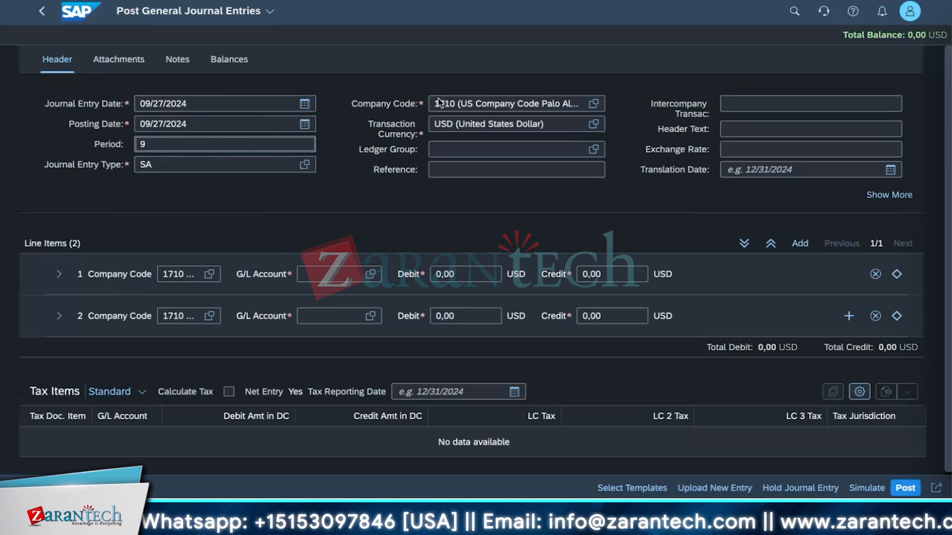
# Look through the available company codes for the journal entry header and close the list without selecting one.
pyautogui.click(593, 104)
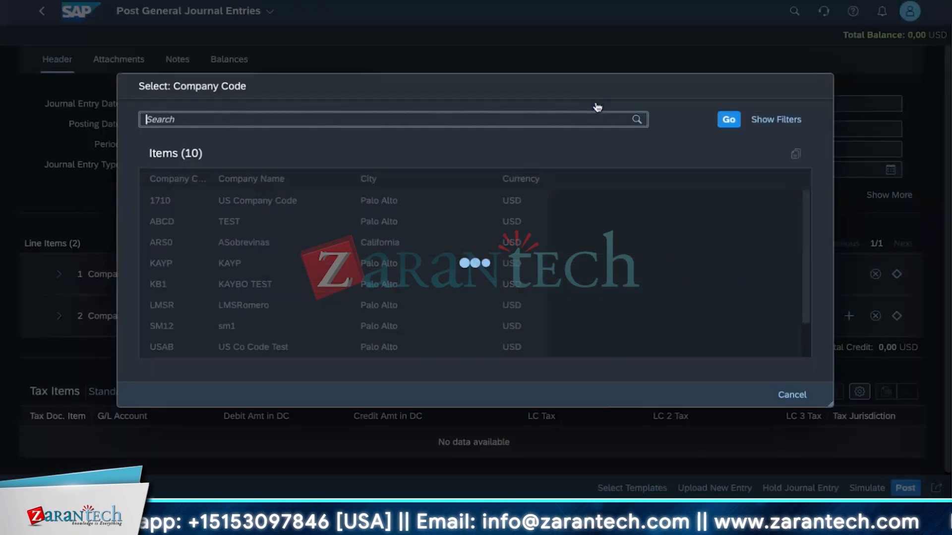
pyautogui.scroll(-2, 159, 325)
pyautogui.scroll(2, 440, 282)
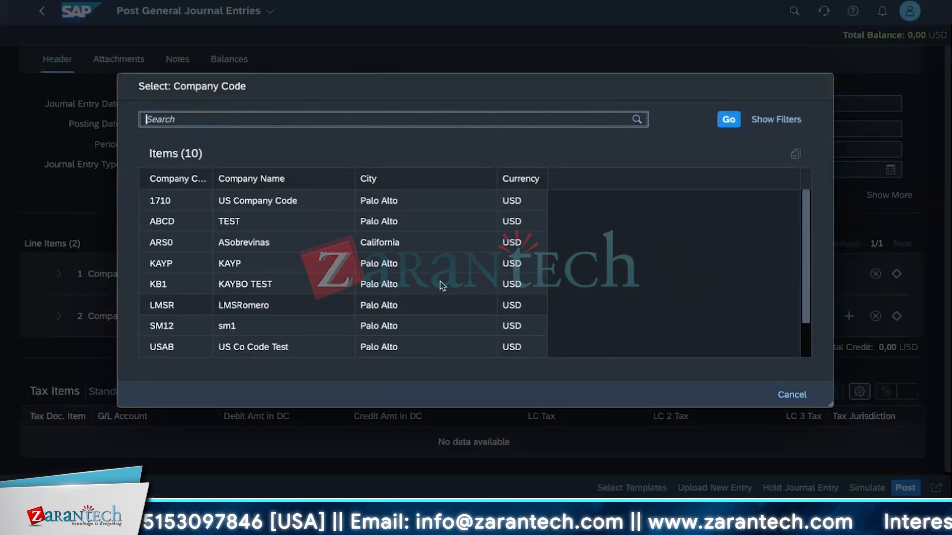
pyautogui.click(792, 395)
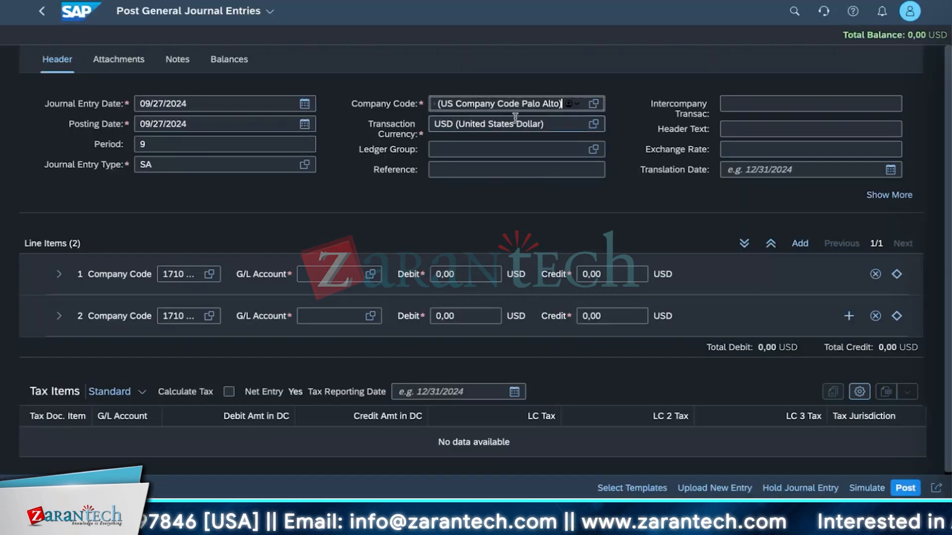
pyautogui.click(600, 129)
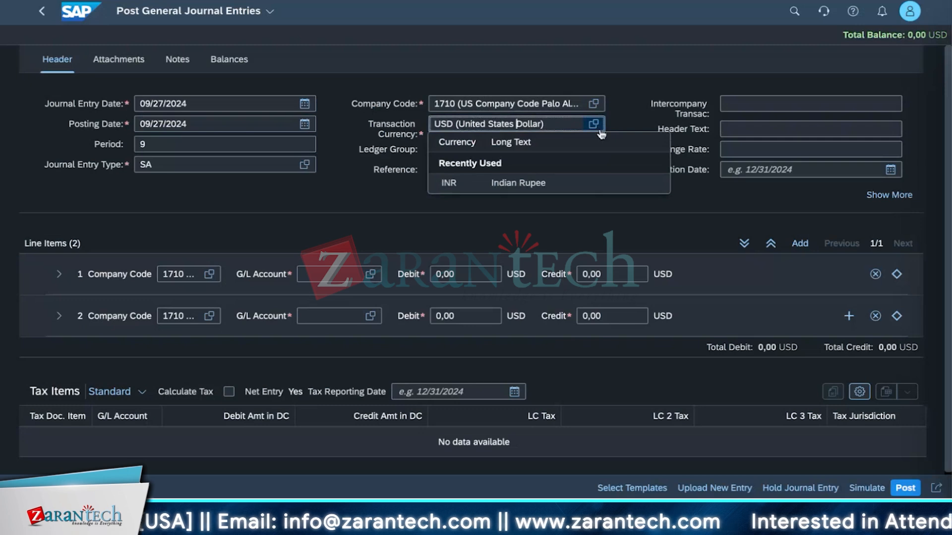
pyautogui.click(337, 208)
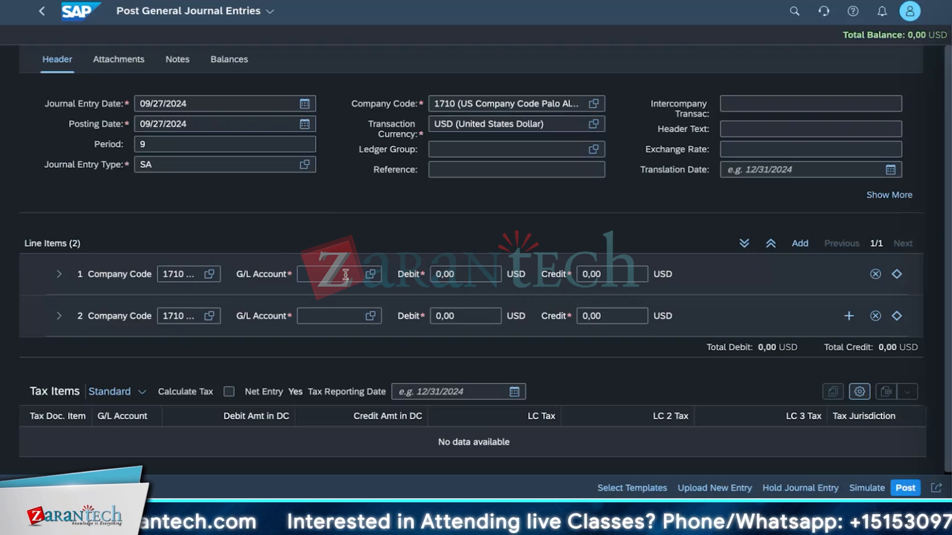
# Look up G/L account 61100000 and assign Payroll Exp Salaries to the first line item.
pyautogui.click(370, 274)
pyautogui.write('6')
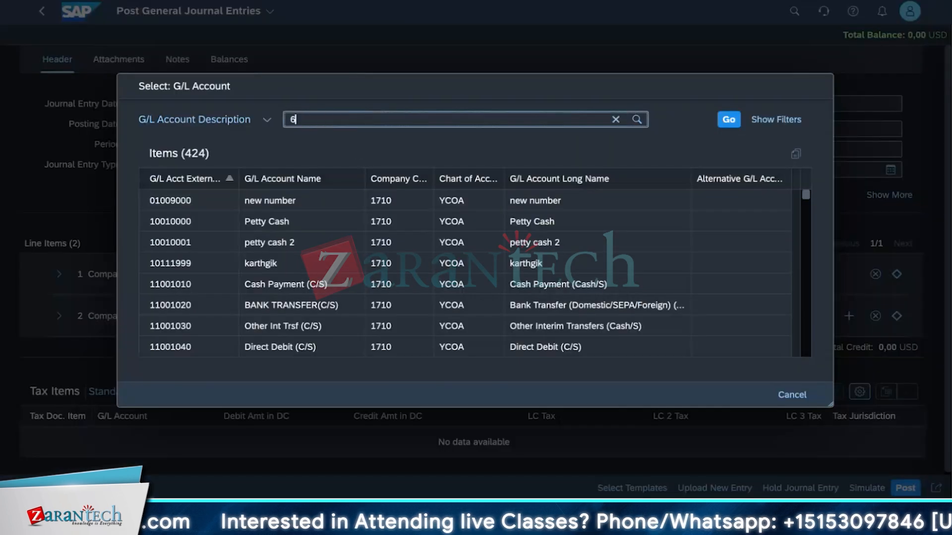
pyautogui.write('11')
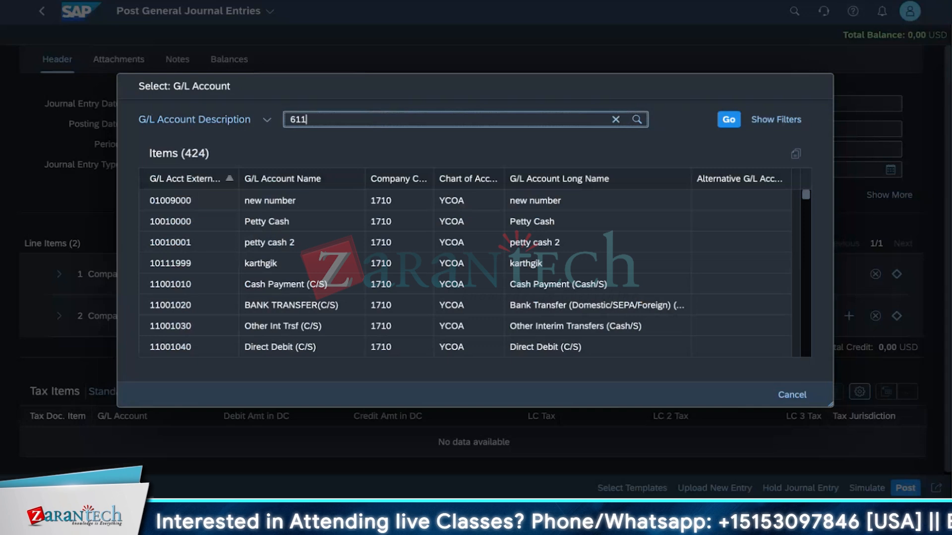
pyautogui.write('00')
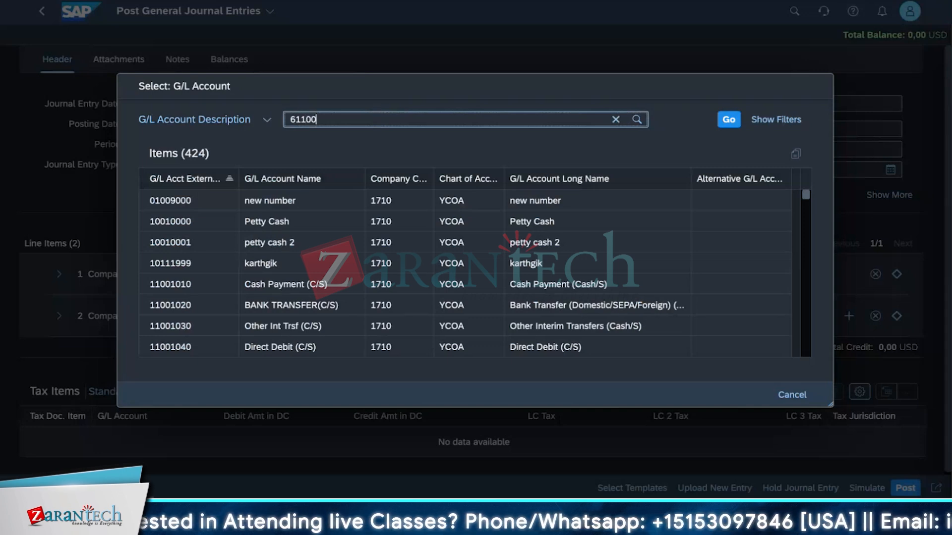
pyautogui.write('000')
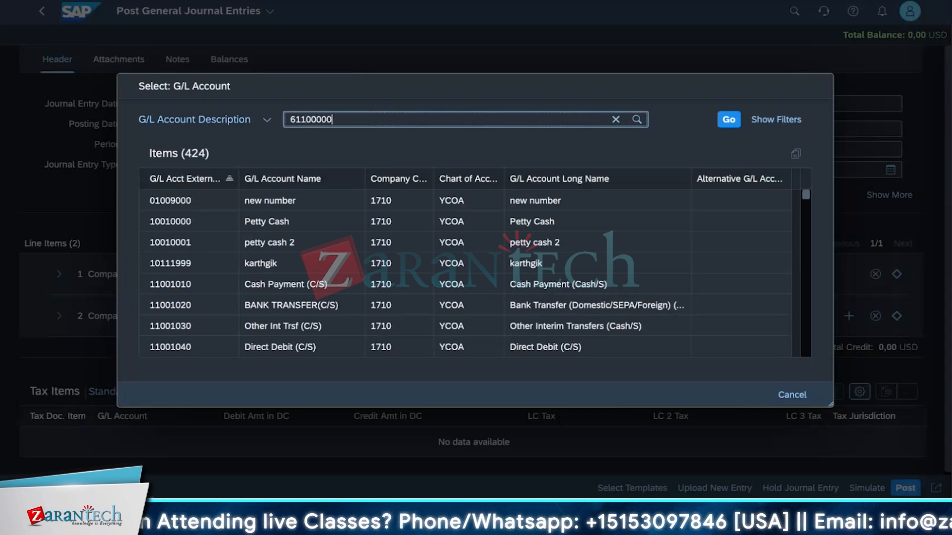
pyautogui.click(736, 124)
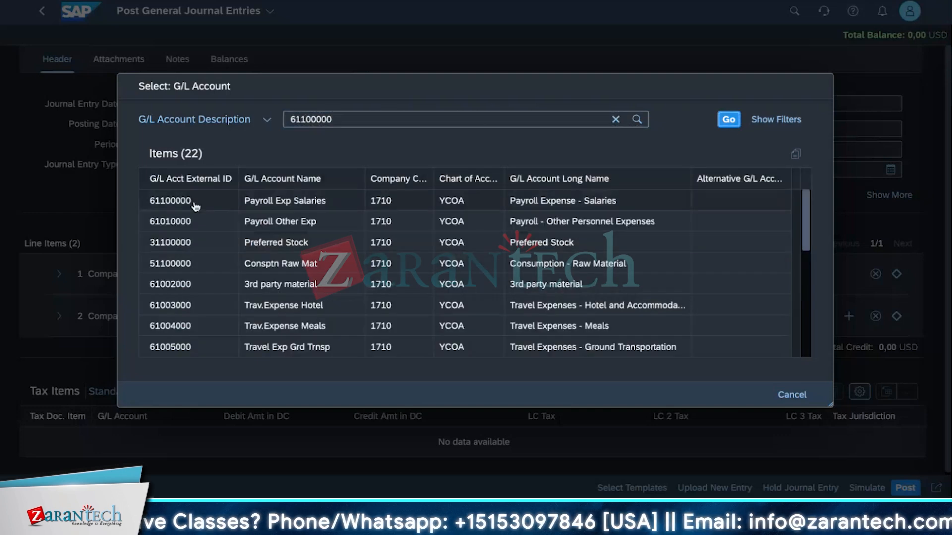
pyautogui.click(194, 207)
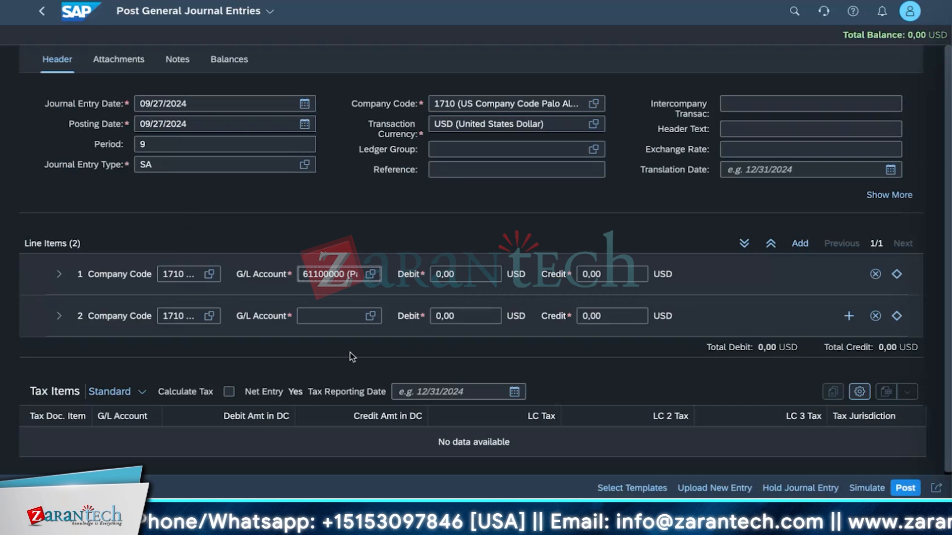
# Enter a debit of 1200 USD on the first line item.
pyautogui.click(456, 278)
pyautogui.press('BackSpace')
pyautogui.press('BackSpace')
pyautogui.press('BackSpace')
pyautogui.press('BackSpace')
pyautogui.write('1200')
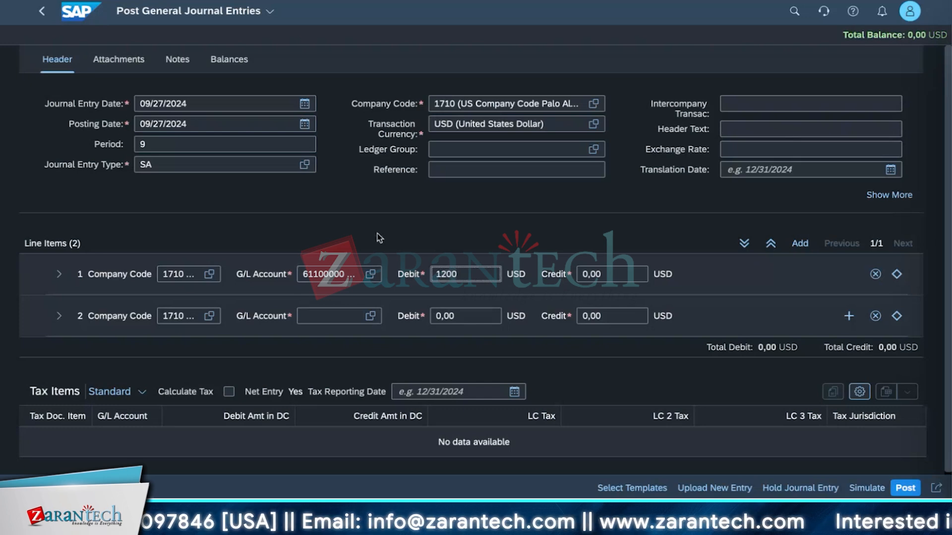
pyautogui.press('Return')
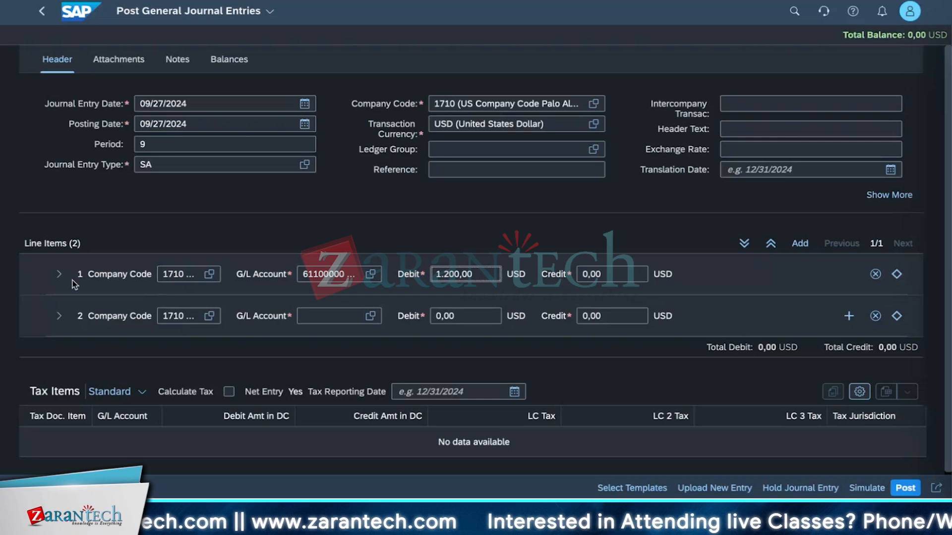
# Expand the first line item's details and assign cost center FIN01 (Financials 01) in its account assignment.
pyautogui.scroll(-1, 72, 280)
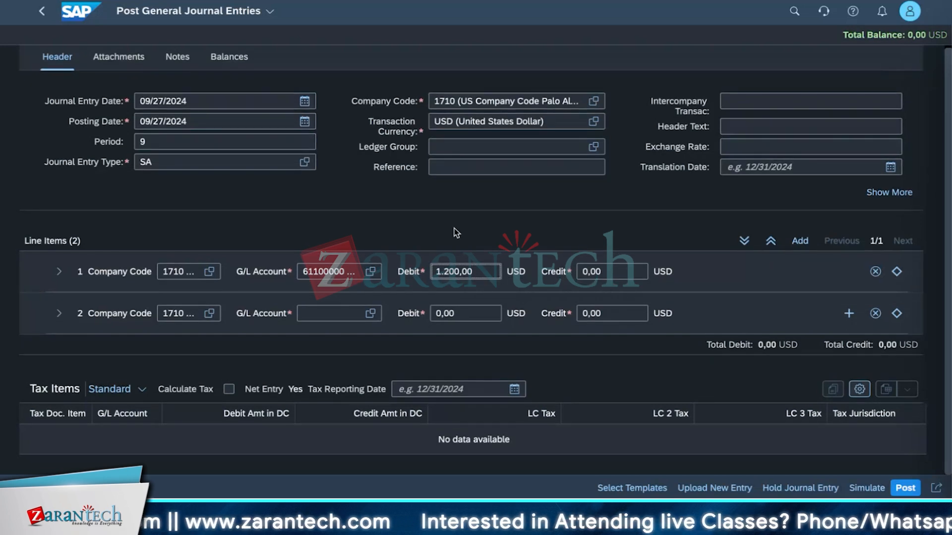
pyautogui.click(62, 276)
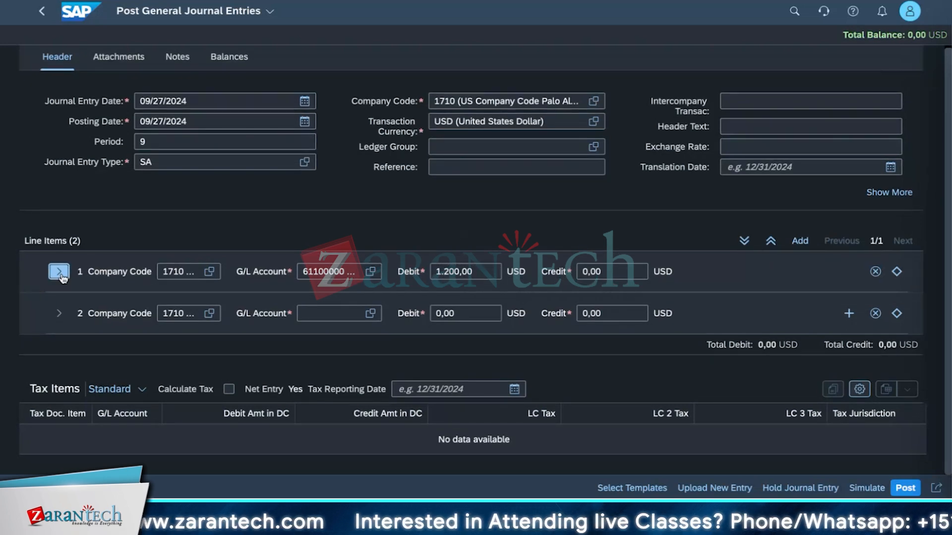
pyautogui.click(59, 272)
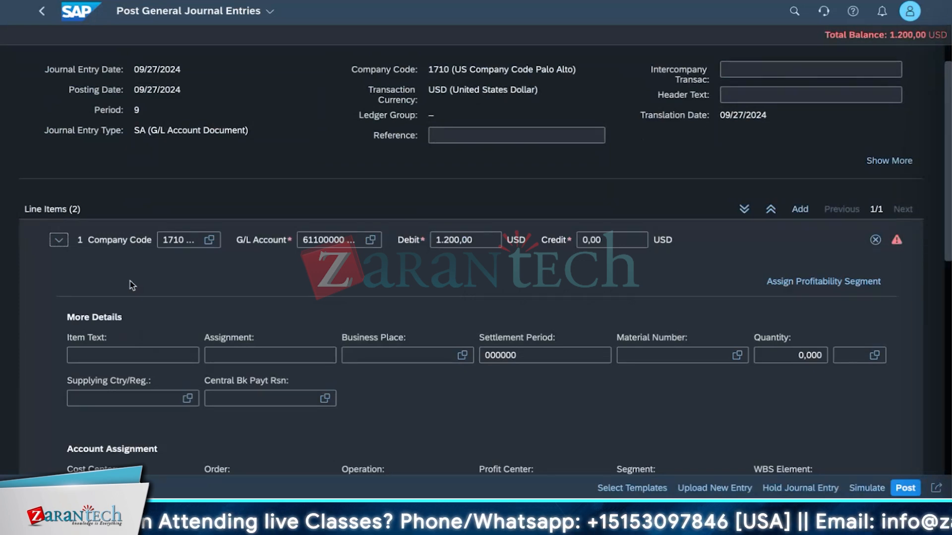
pyautogui.scroll(-5, 185, 326)
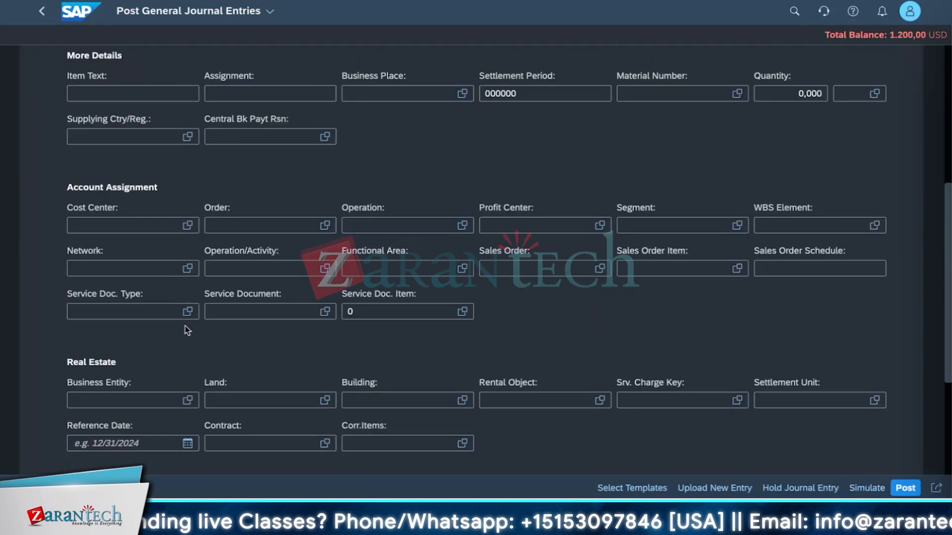
pyautogui.scroll(-1, 201, 329)
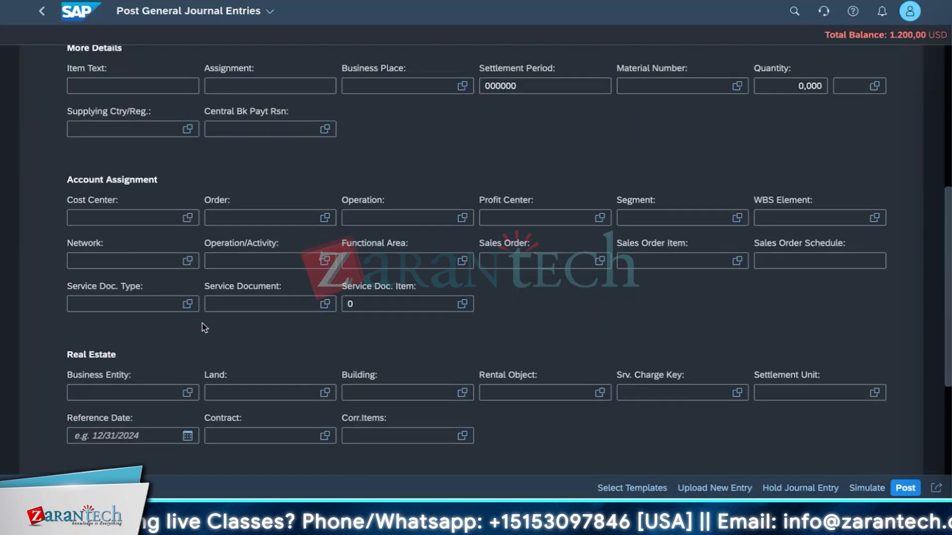
pyautogui.click(188, 218)
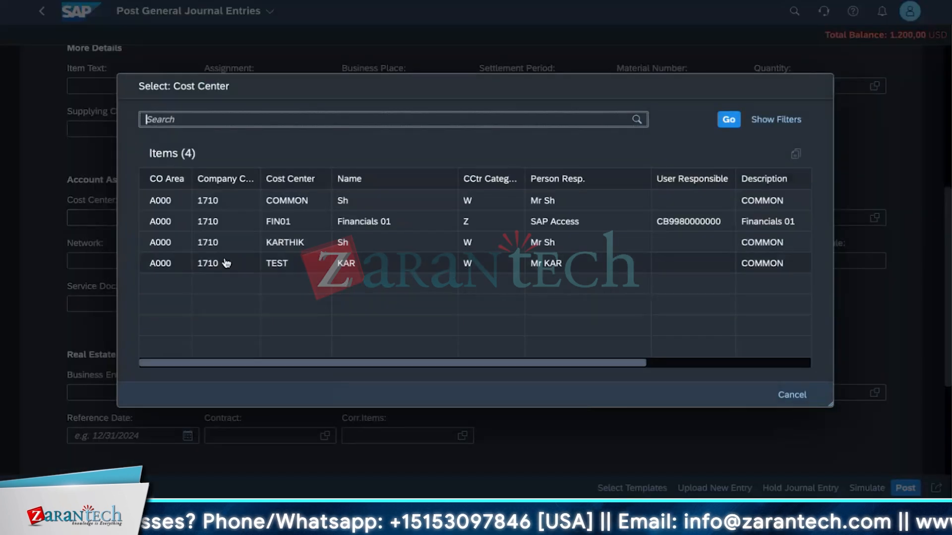
pyautogui.click(155, 224)
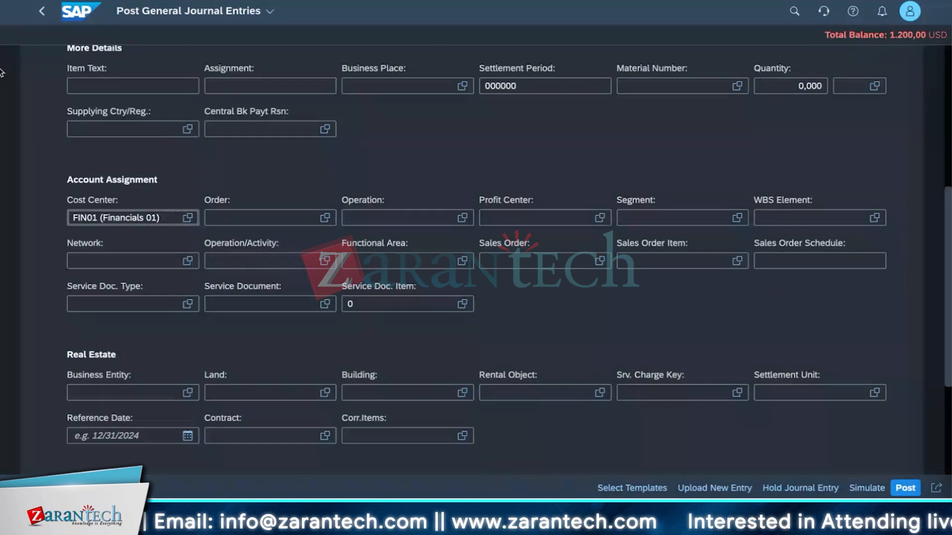
# Look up G/L account 65100000 and assign Office Supplies to the second line item.
pyautogui.scroll(2, 365, 279)
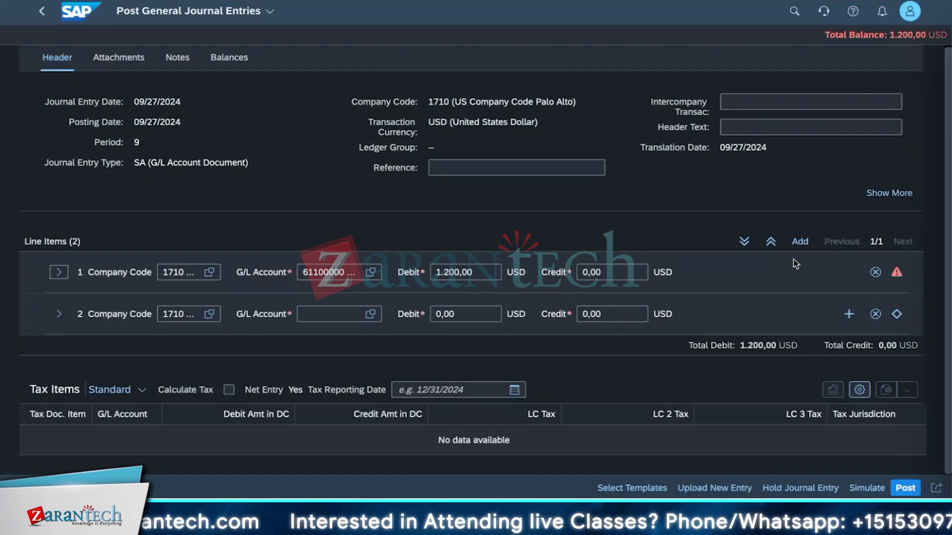
pyautogui.click(355, 314)
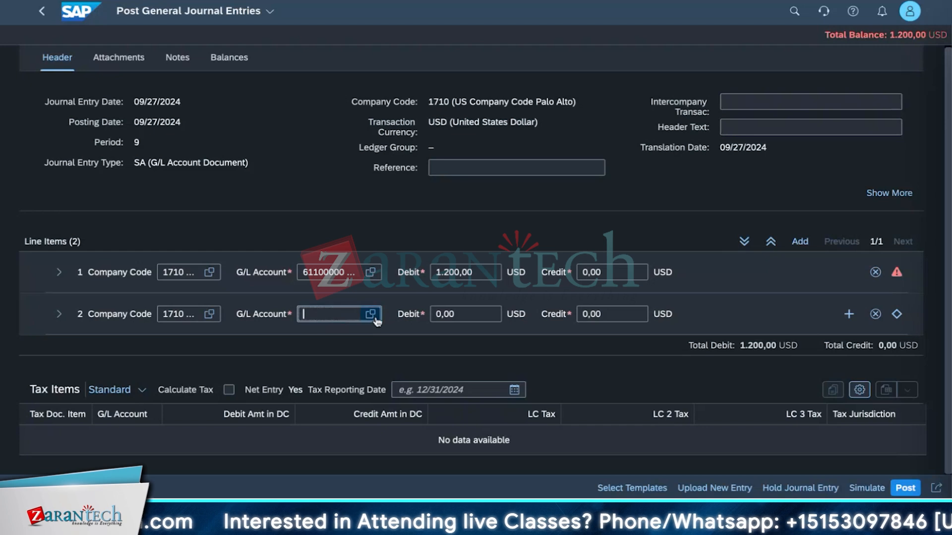
pyautogui.click(371, 313)
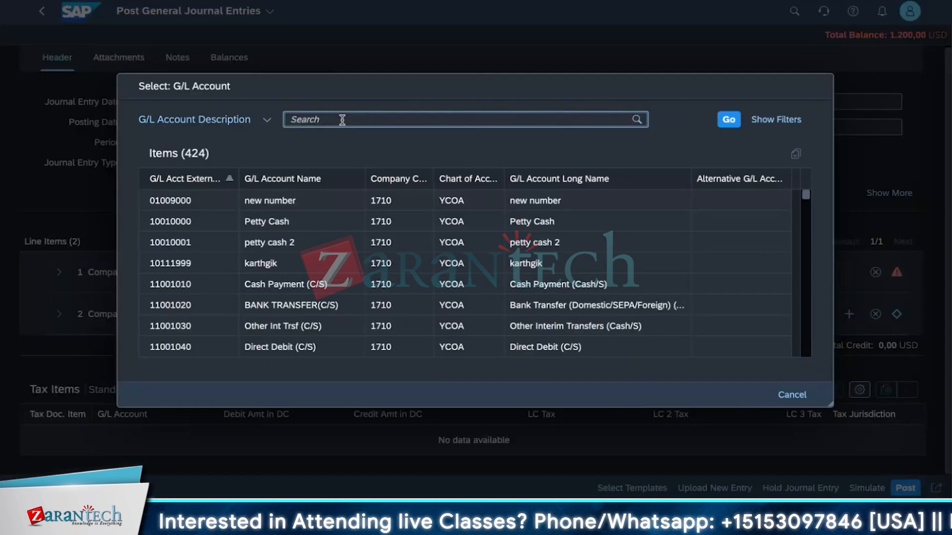
pyautogui.write('651')
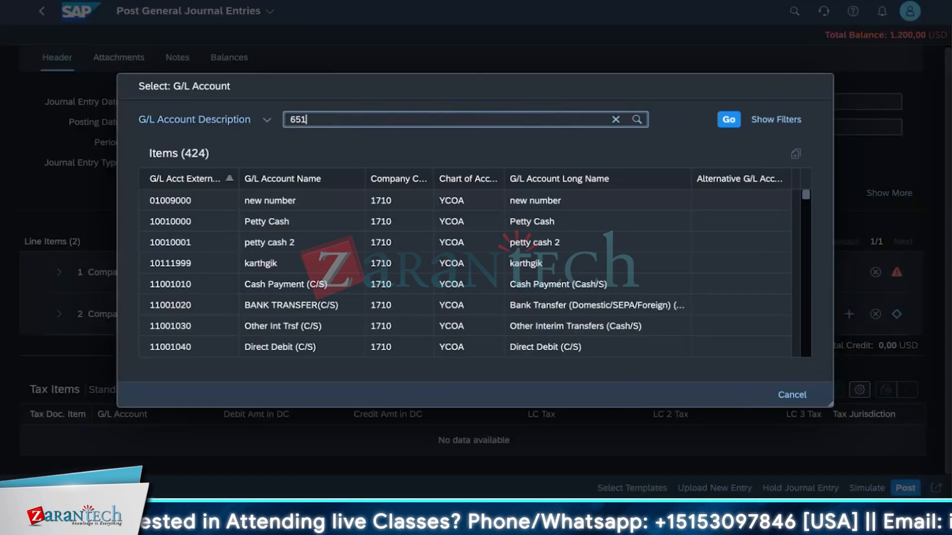
pyautogui.write('00000')
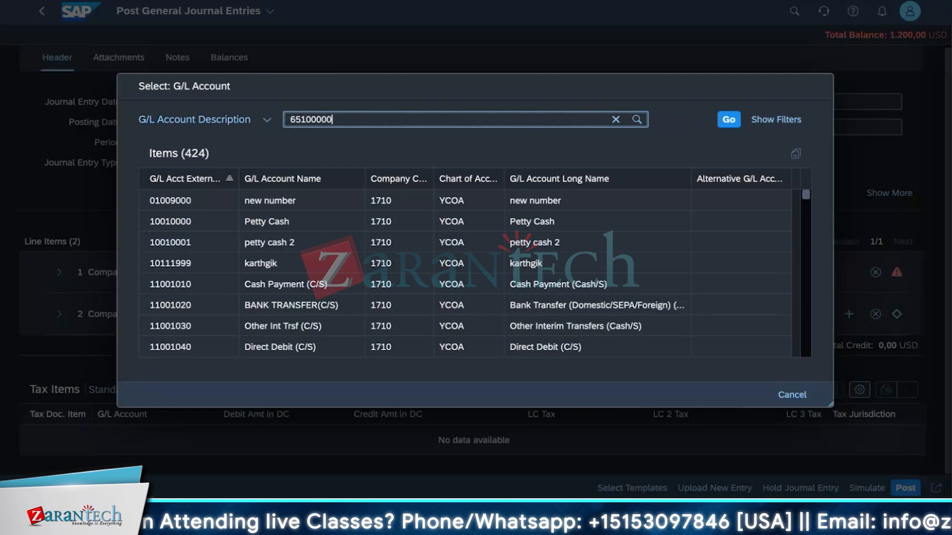
pyautogui.click(728, 120)
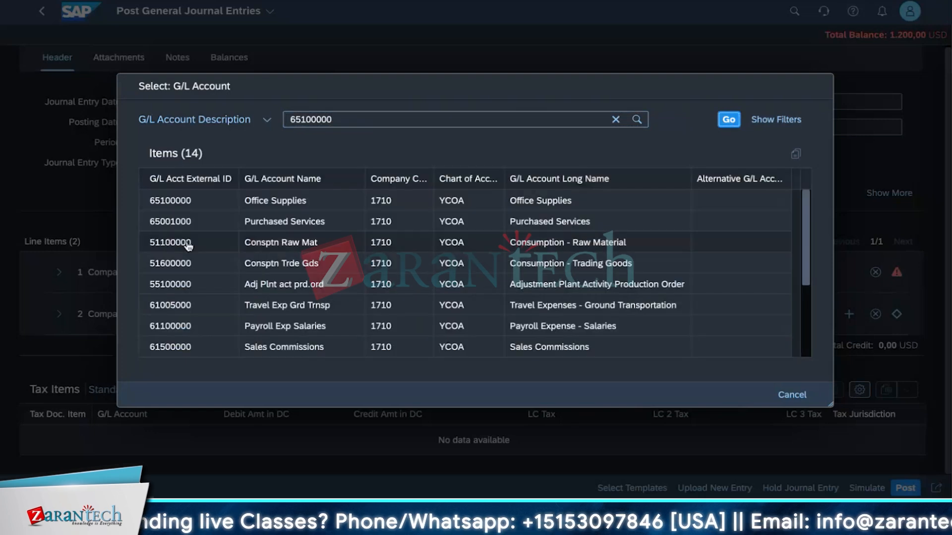
pyautogui.click(208, 204)
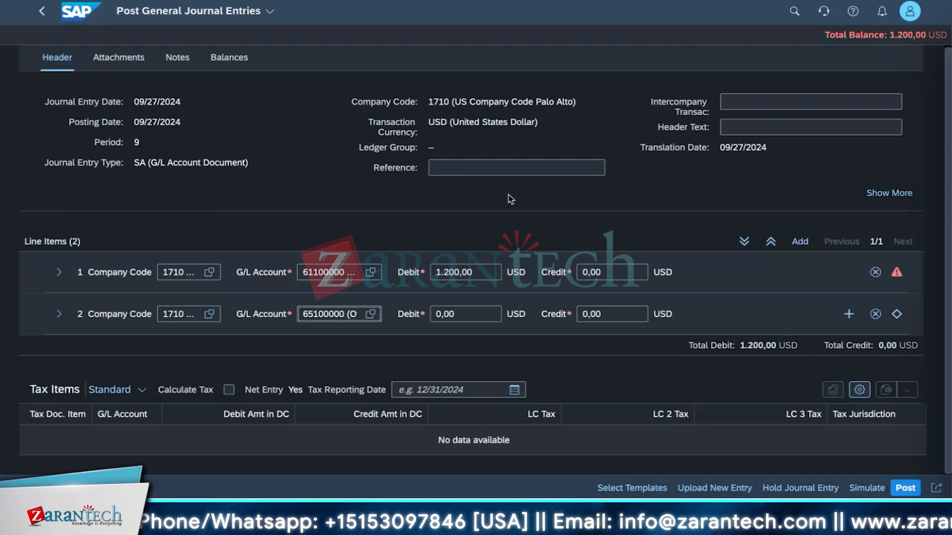
# Enter a debit of 23 USD on the second line item.
pyautogui.click(469, 318)
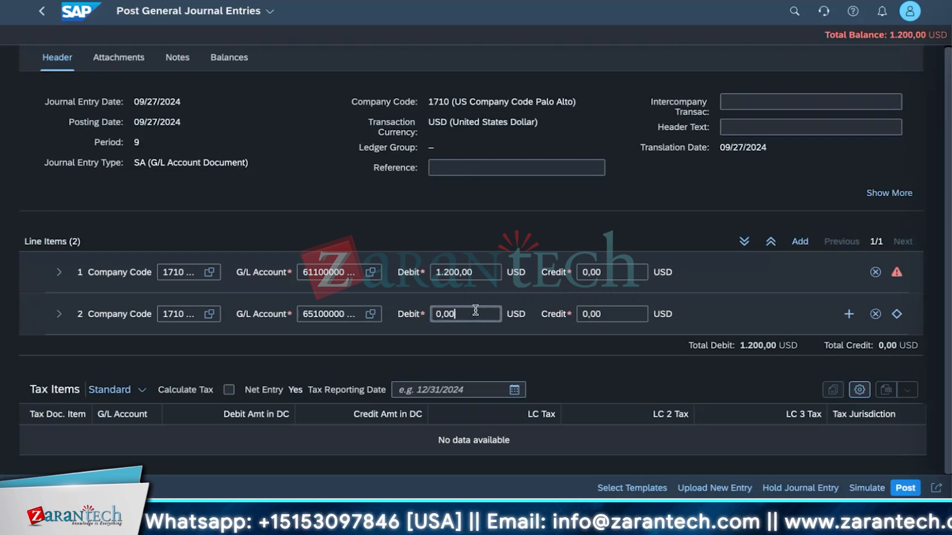
pyautogui.press('BackSpace')
pyautogui.press('BackSpace')
pyautogui.press('BackSpace')
pyautogui.press('BackSpace')
pyautogui.write('23')
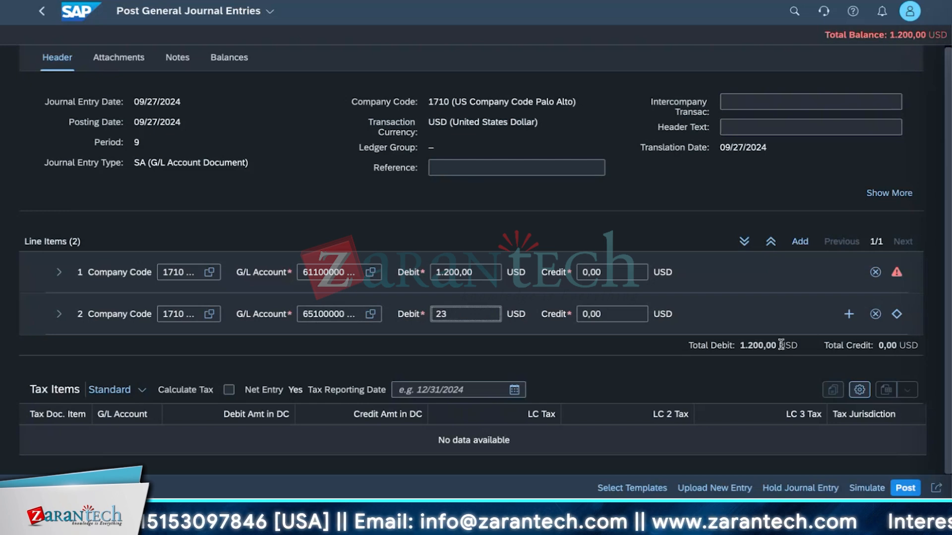
# Expand the second line item's details and open the selection dialog for its tax code.
pyautogui.click(61, 316)
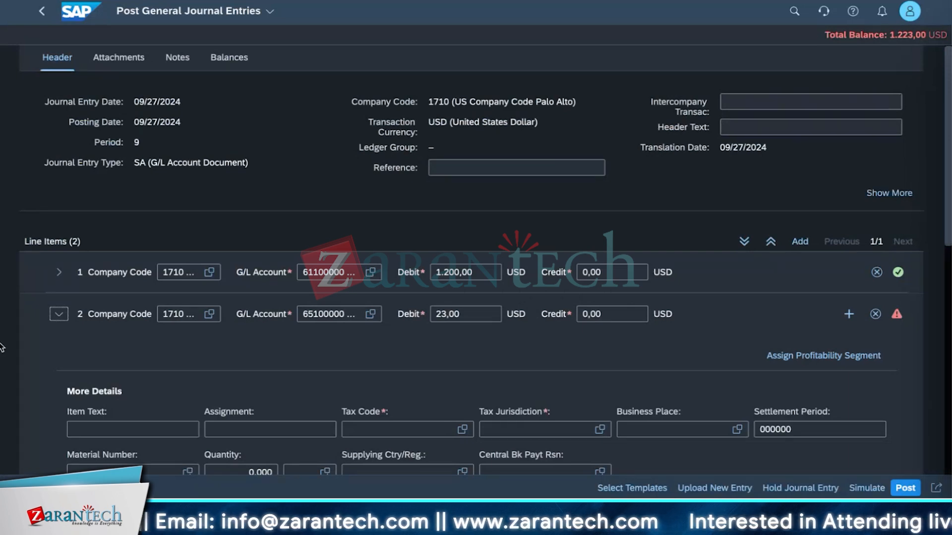
pyautogui.scroll(-3, 99, 342)
pyautogui.click(422, 243)
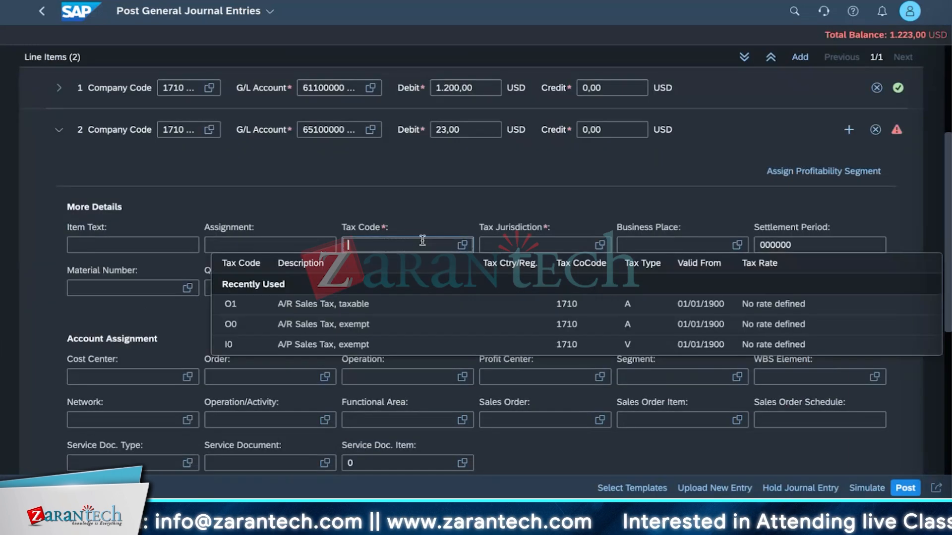
pyautogui.click(455, 247)
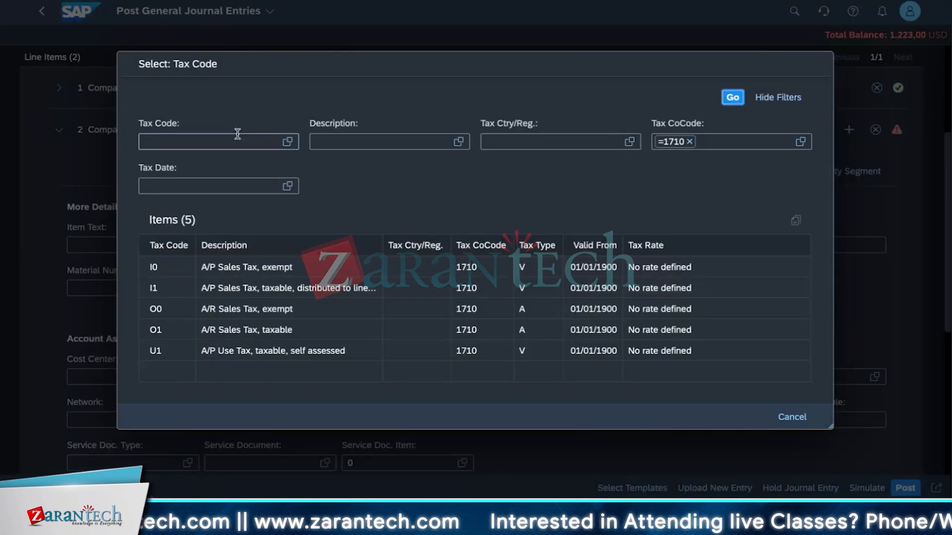
# Try filtering the tax codes by "VO" and "V0", clear the tax code filter and rerun the search.
pyautogui.click(238, 135)
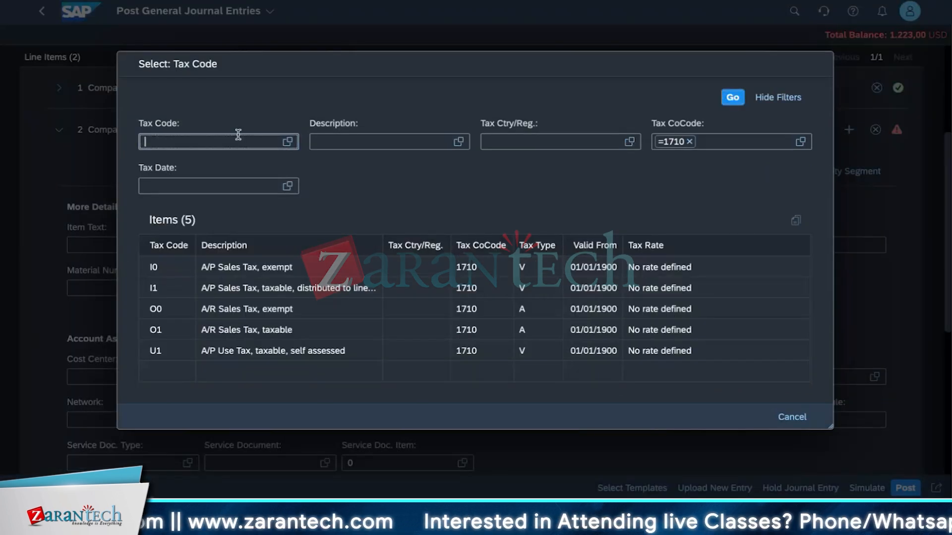
pyautogui.write('V0')
pyautogui.press('Return')
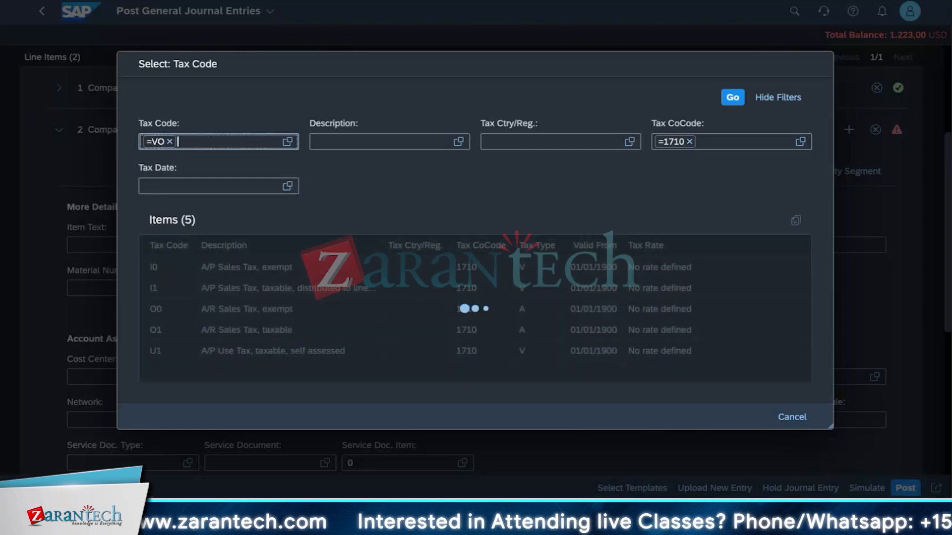
pyautogui.press('BackSpace')
pyautogui.press('BackSpace')
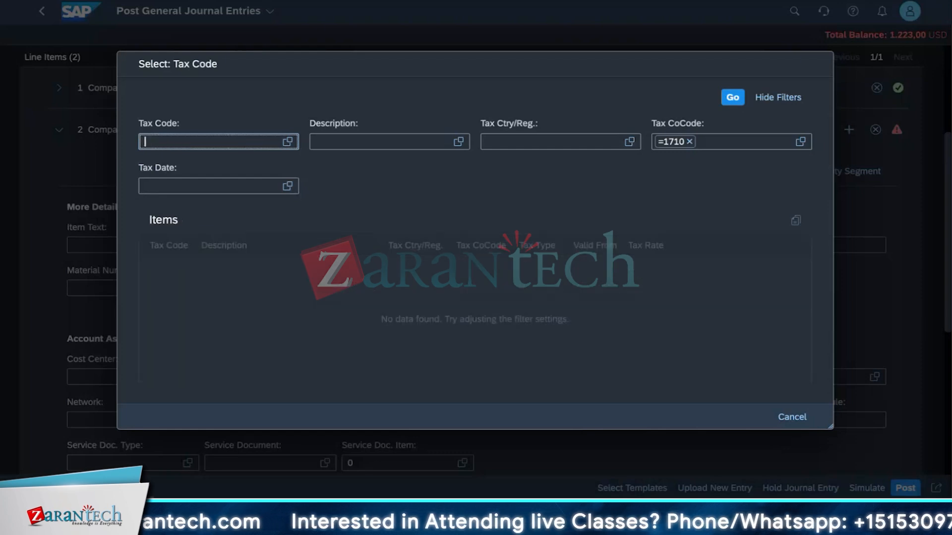
pyautogui.write('V0')
pyautogui.press('Return')
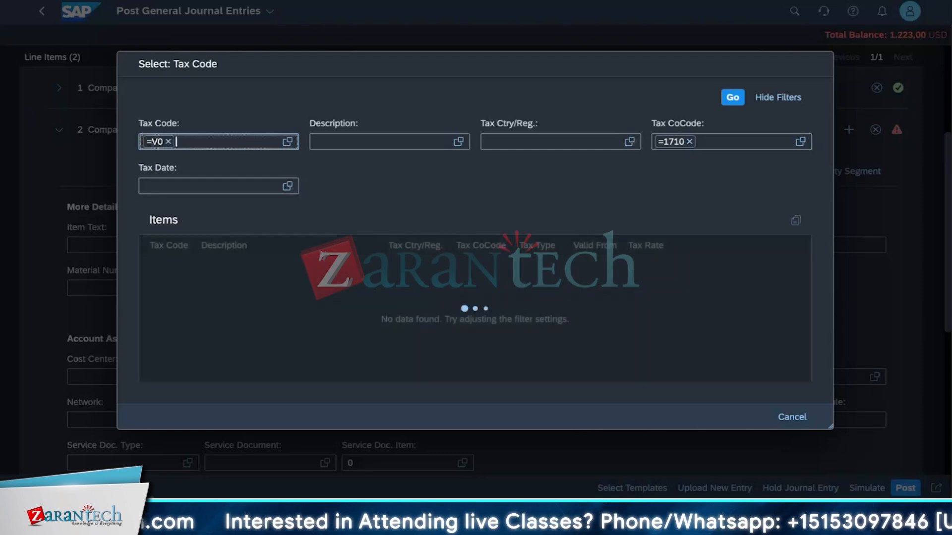
pyautogui.press('BackSpace')
pyautogui.press('BackSpace')
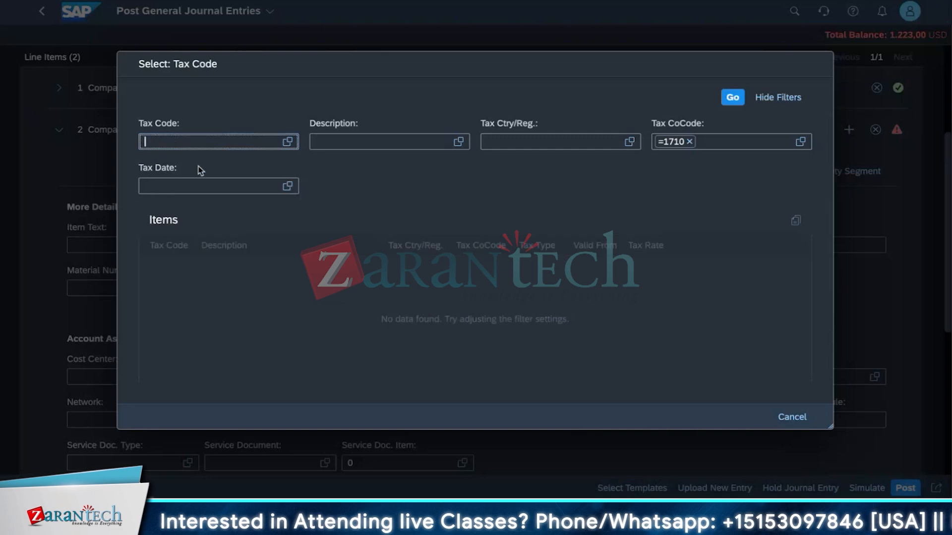
pyautogui.click(741, 100)
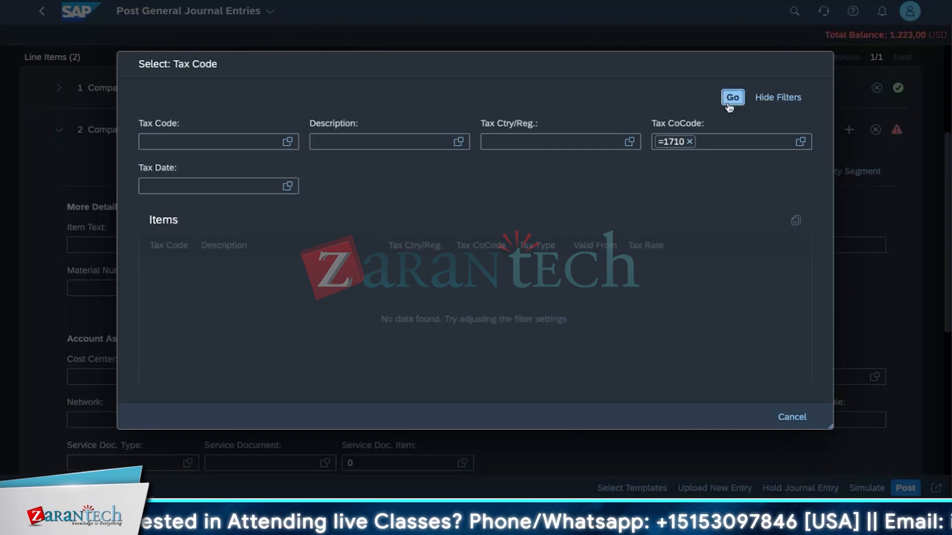
# Run the tax code search, assign I0 (A/P Sales Tax, exempt) to the second line item and collapse its details.
pyautogui.click(730, 98)
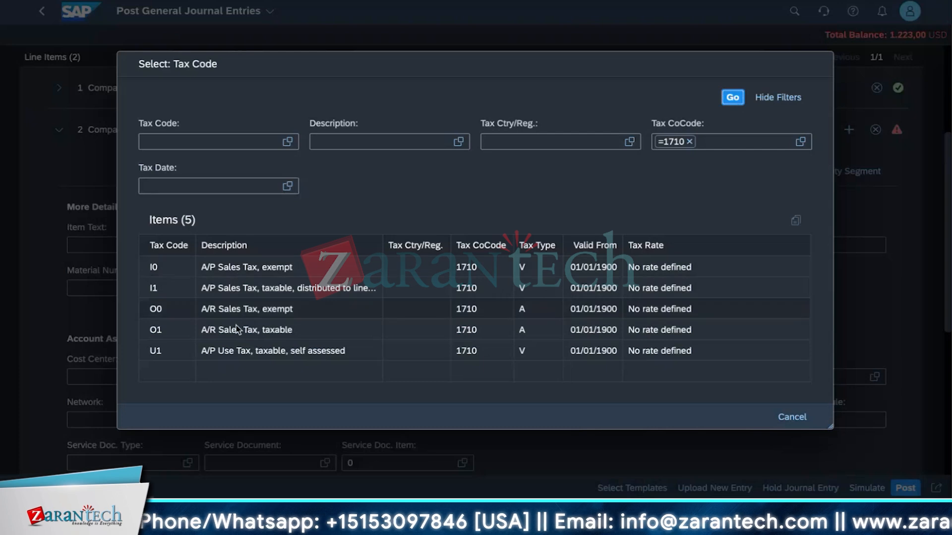
pyautogui.click(240, 267)
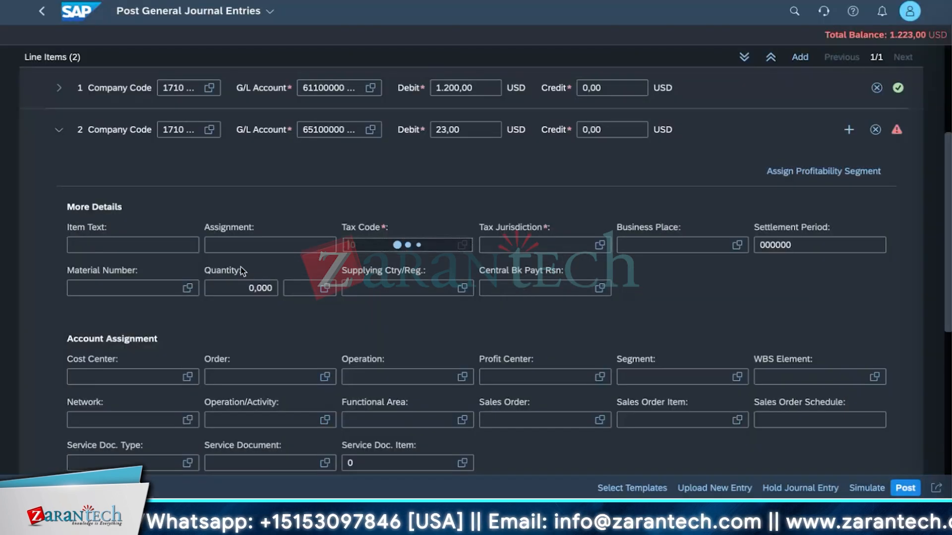
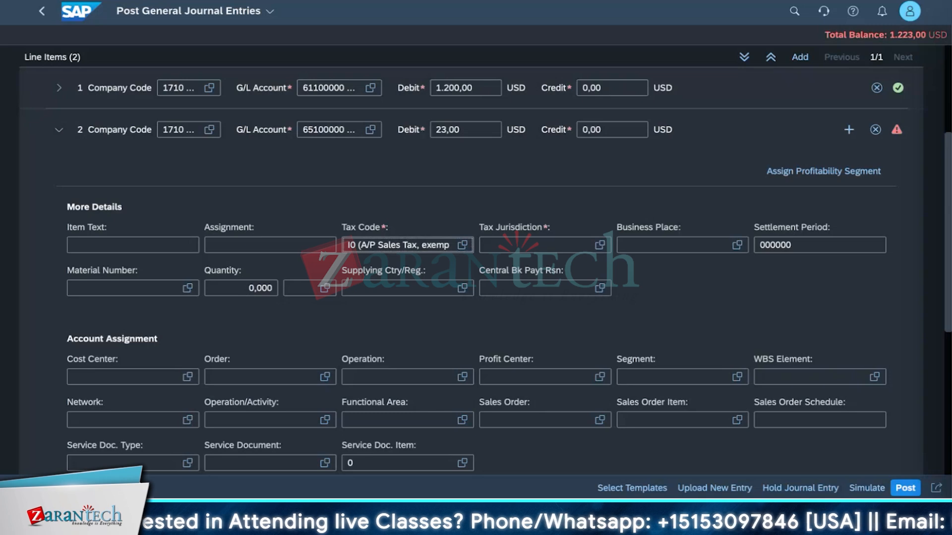
pyautogui.scroll(-1, 261, 297)
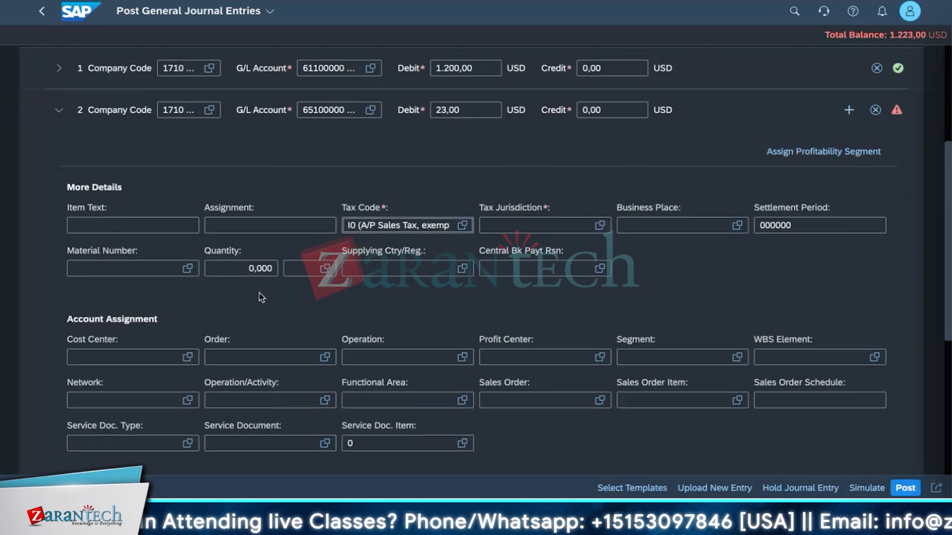
pyautogui.scroll(-2, 257, 295)
pyautogui.scroll(2, 257, 293)
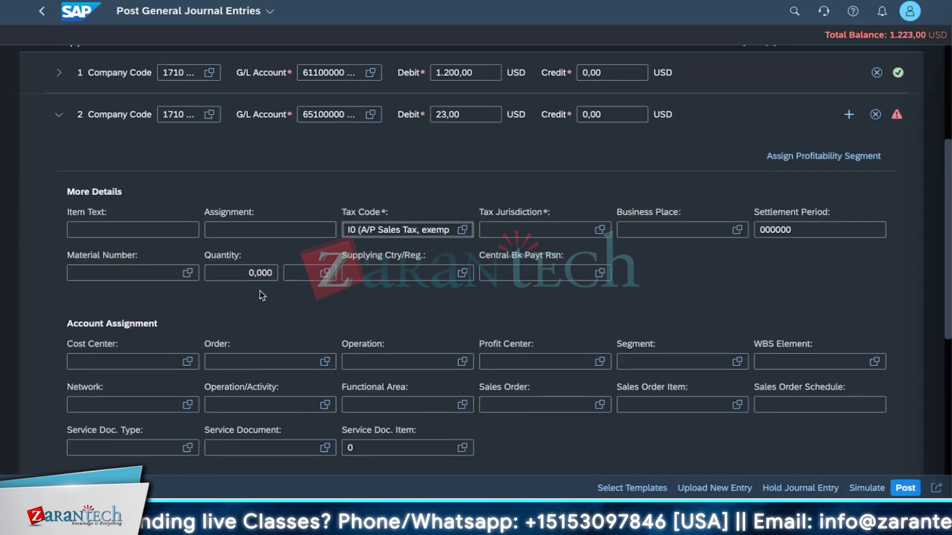
pyautogui.scroll(1, 261, 294)
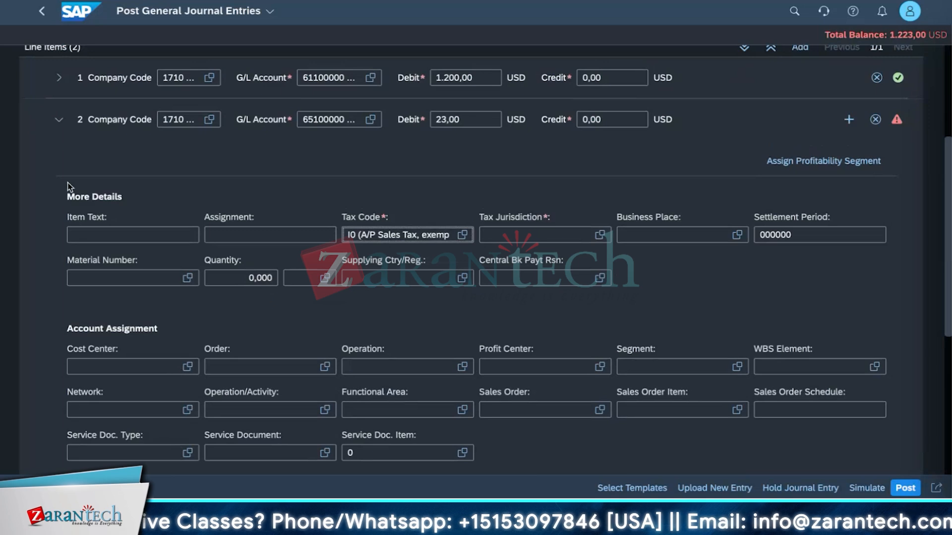
pyautogui.click(59, 121)
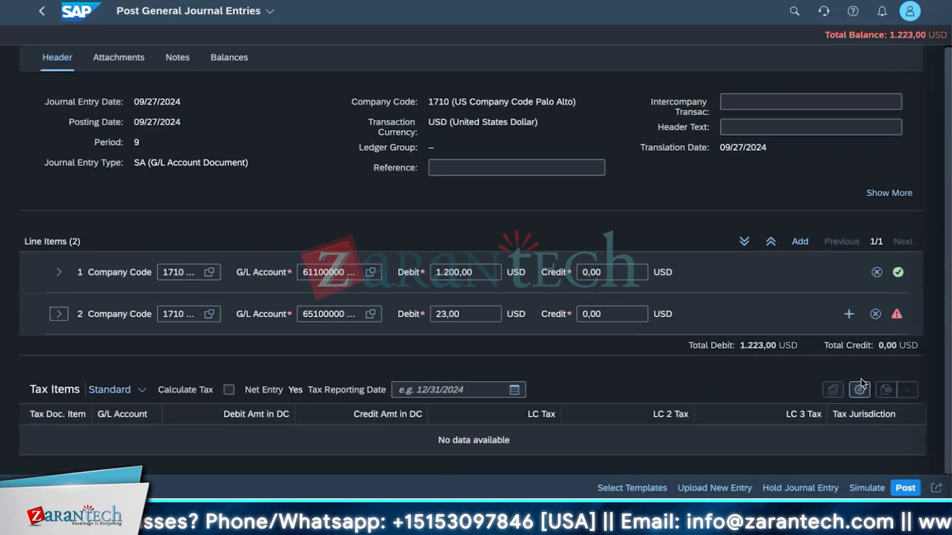
# Add a third line item, look up G/L account 65150000 and assign Computer Supplies to it.
pyautogui.click(849, 314)
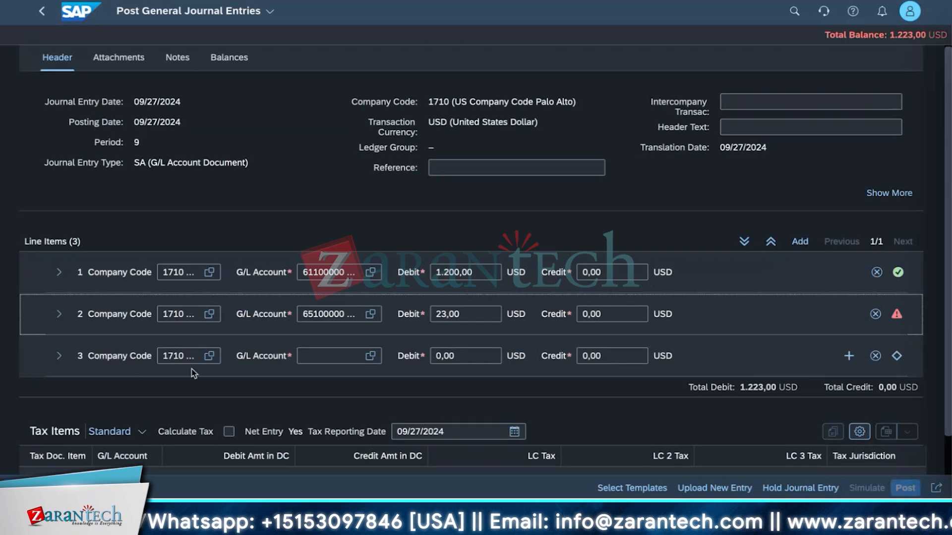
pyautogui.click(330, 355)
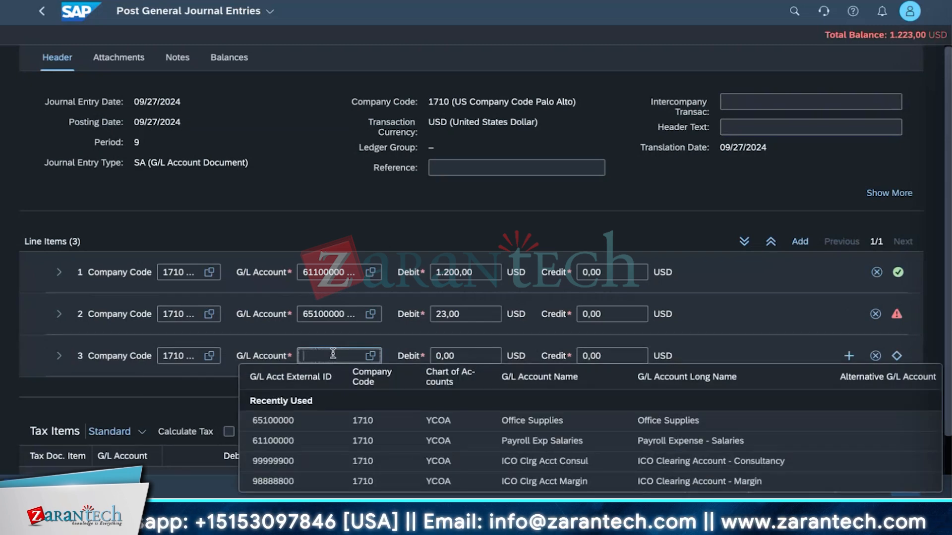
pyautogui.click(371, 356)
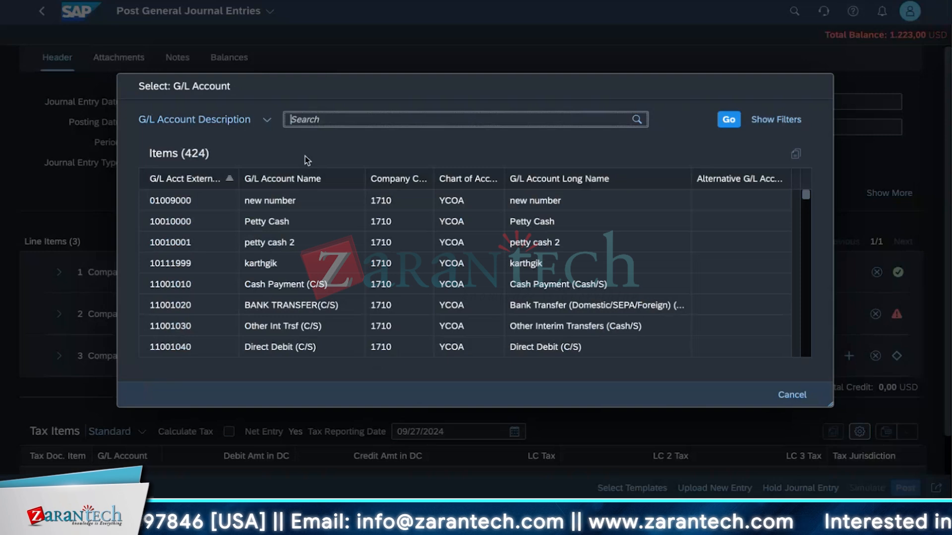
pyautogui.write('651')
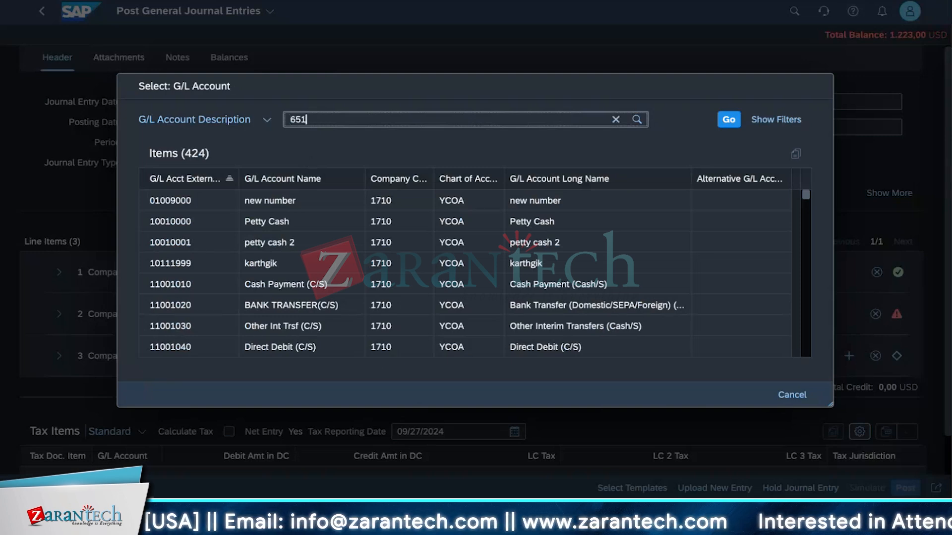
pyautogui.write('50000')
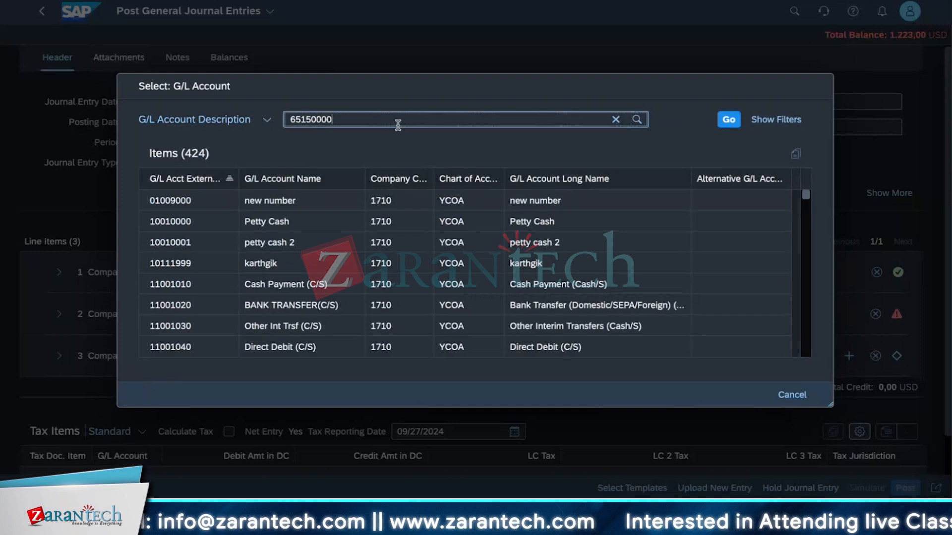
pyautogui.press('Return')
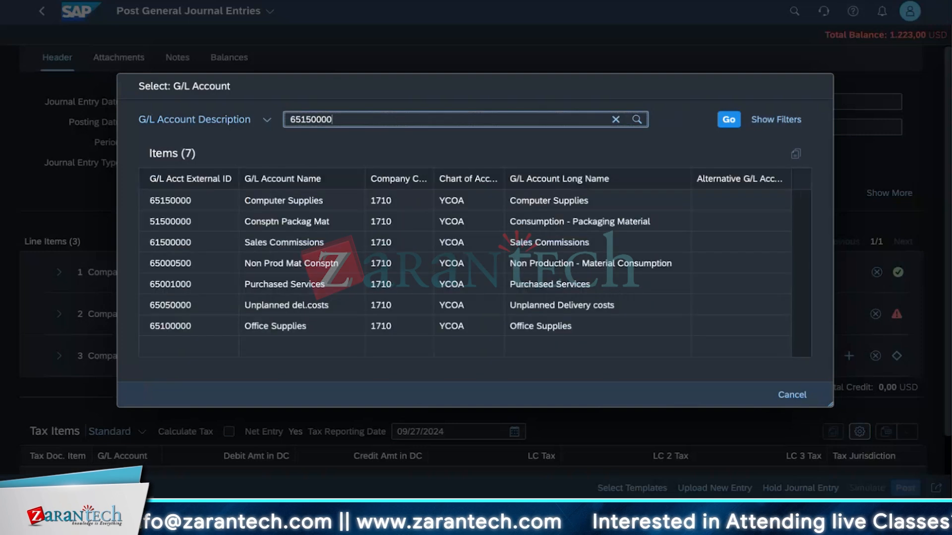
pyautogui.click(198, 201)
# Enter a debit of 23 USD on the third line item.
pyautogui.click(472, 349)
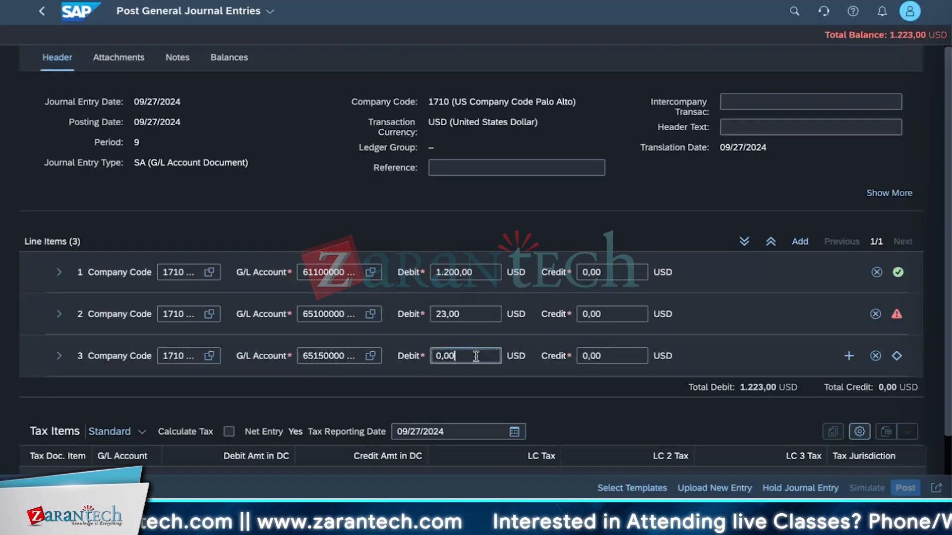
pyautogui.press('BackSpace')
pyautogui.press('BackSpace')
pyautogui.press('BackSpace')
pyautogui.press('BackSpace')
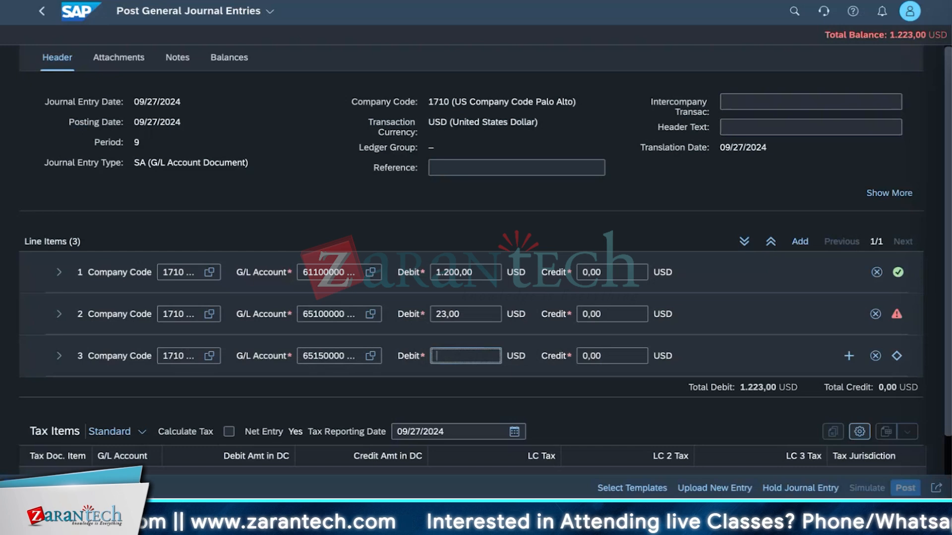
pyautogui.write('23')
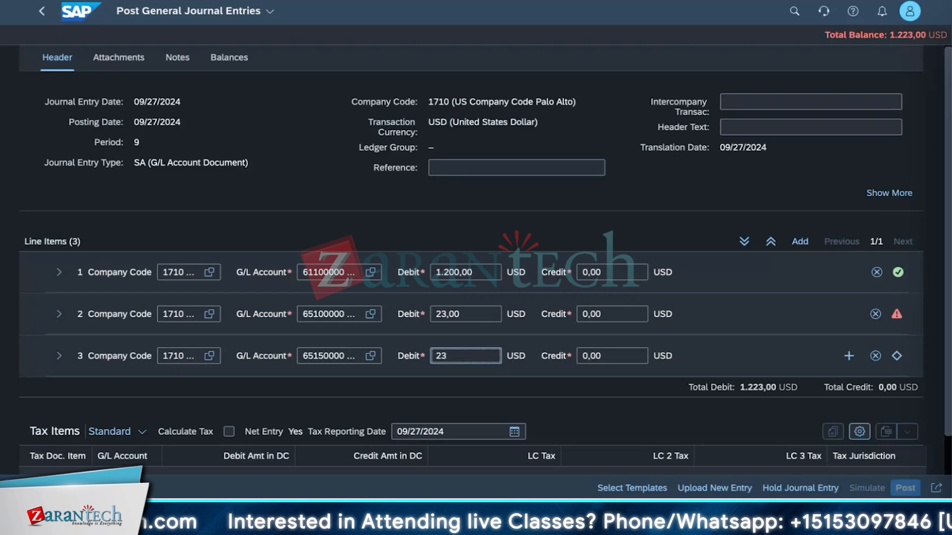
pyautogui.press('Return')
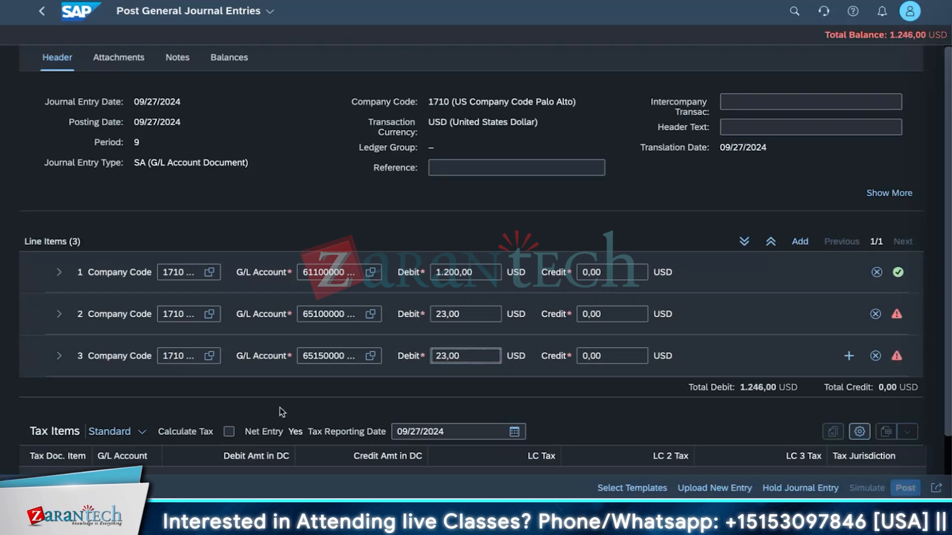
# Expand the third line item and assign tax code I0 (A/P Sales Tax, exempt) and cost center FIN01 (Financials 01).
pyautogui.click(58, 355)
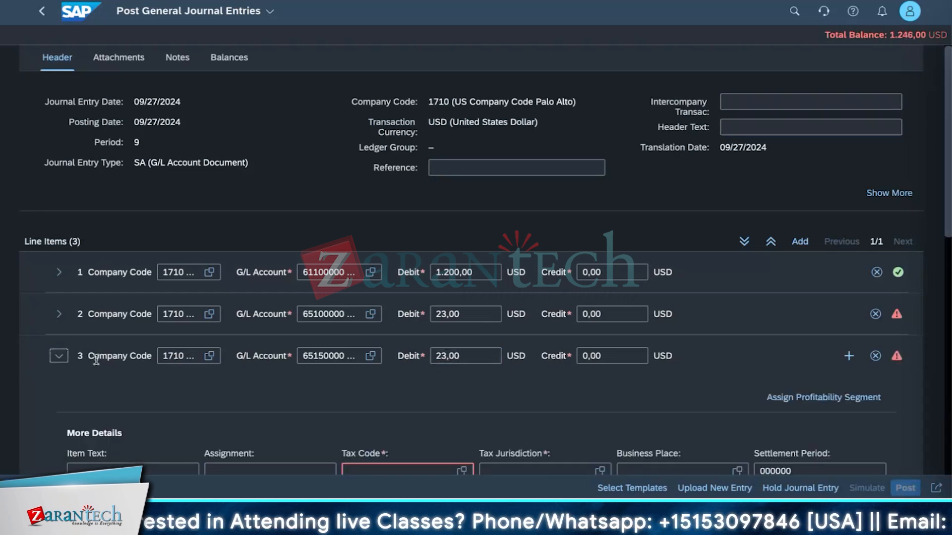
pyautogui.scroll(-3, 99, 364)
pyautogui.click(393, 308)
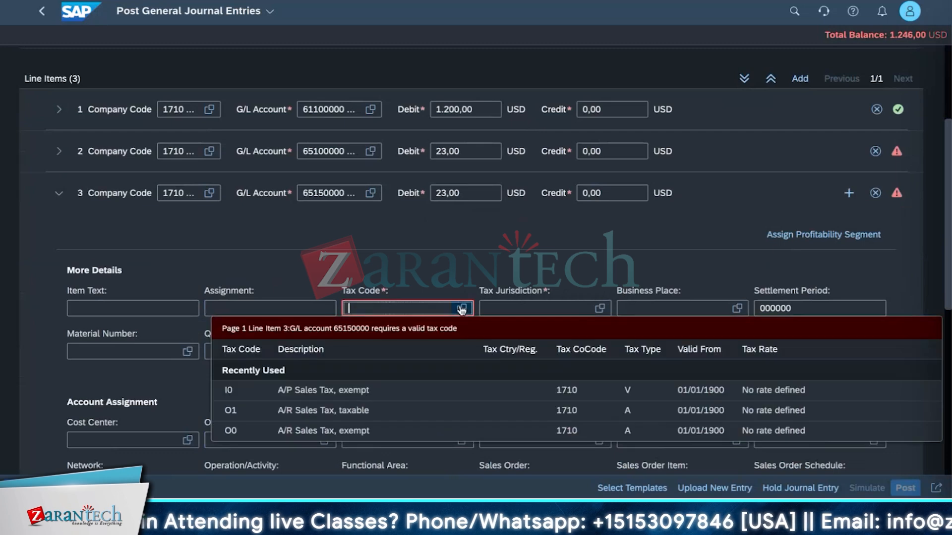
pyautogui.click(358, 392)
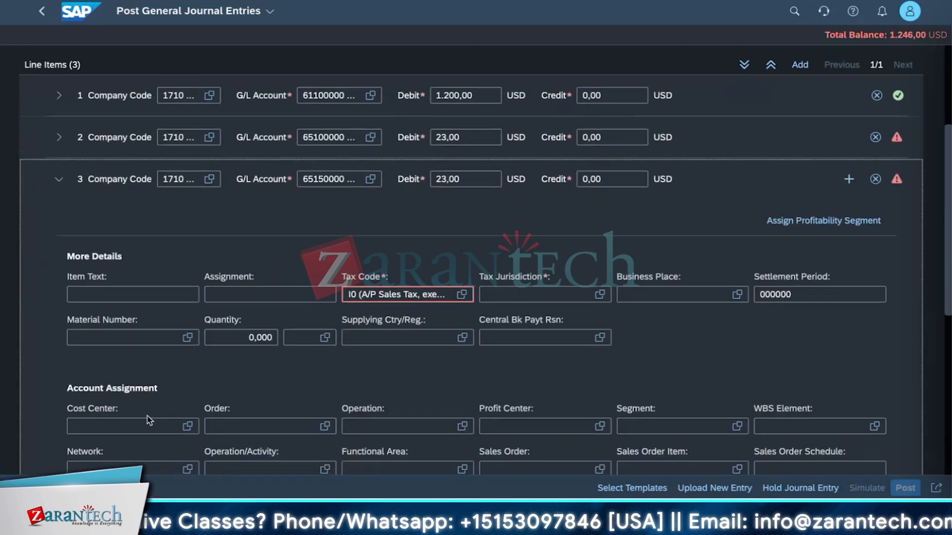
pyautogui.click(147, 425)
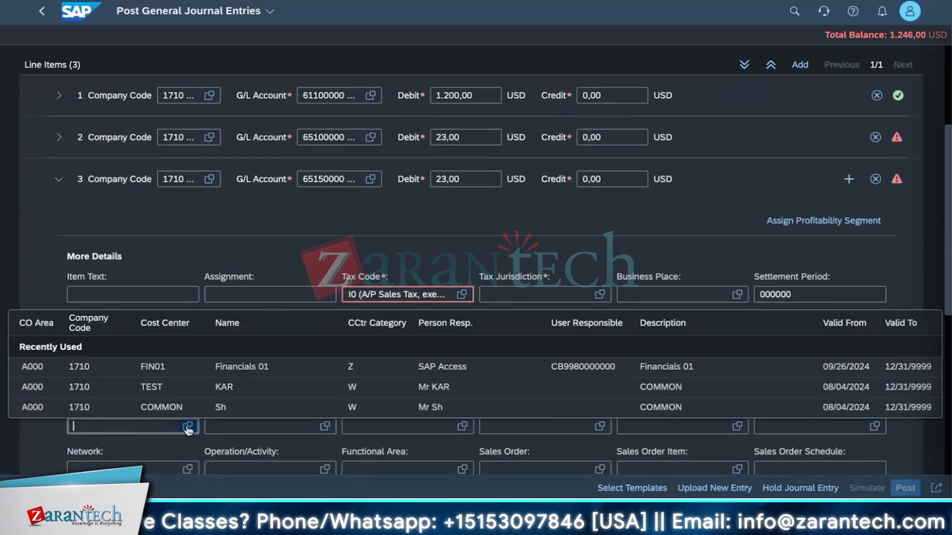
pyautogui.click(104, 375)
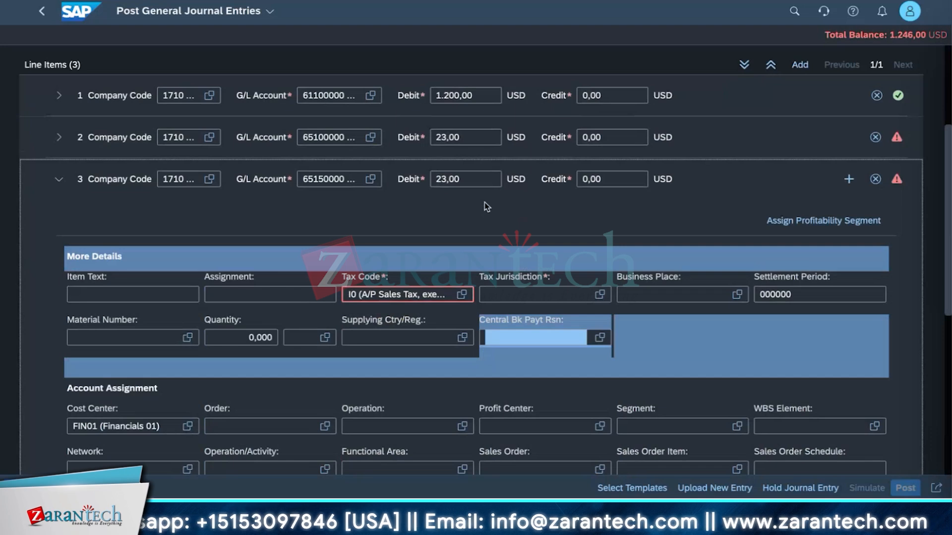
pyautogui.click(511, 297)
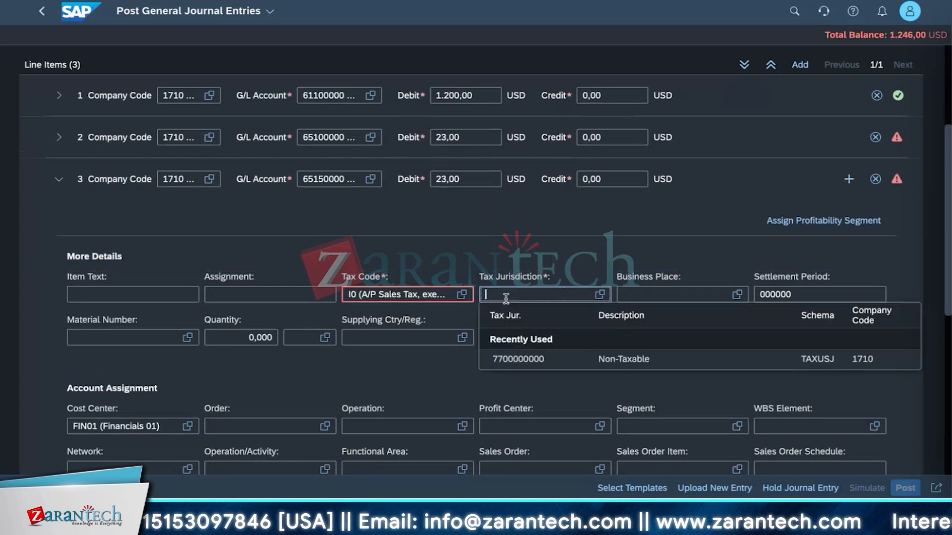
pyautogui.click(88, 224)
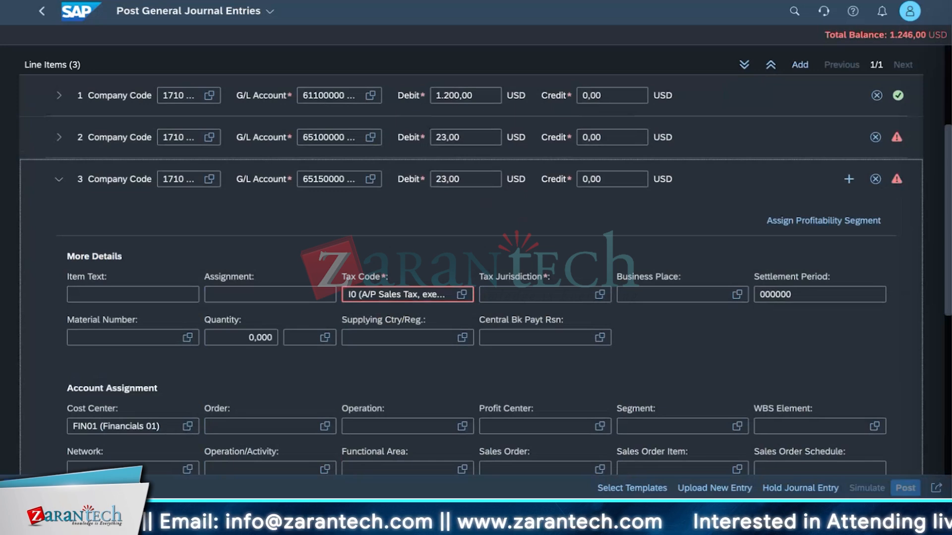
# Open the error messages, read the full explanation of the second line item's error and close it.
pyautogui.click(27, 489)
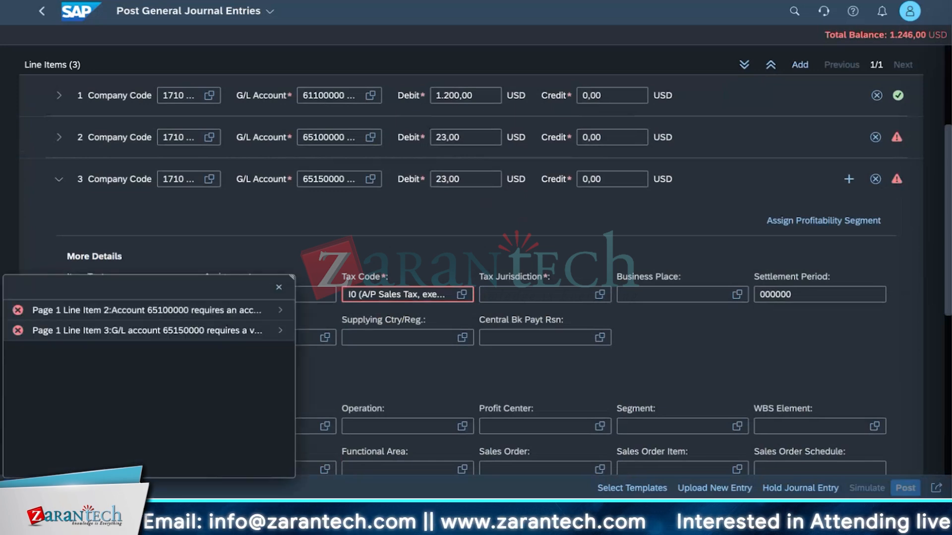
pyautogui.click(283, 309)
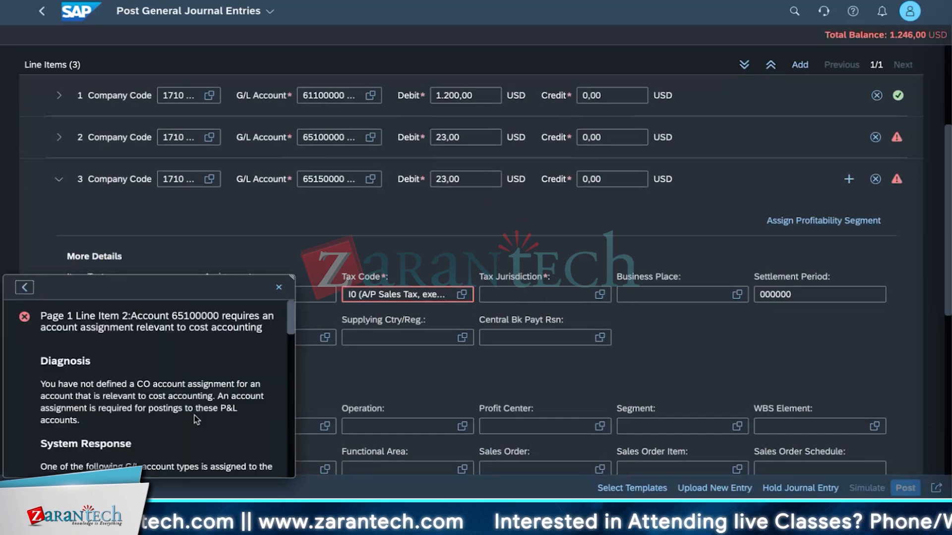
pyautogui.scroll(-5, 194, 415)
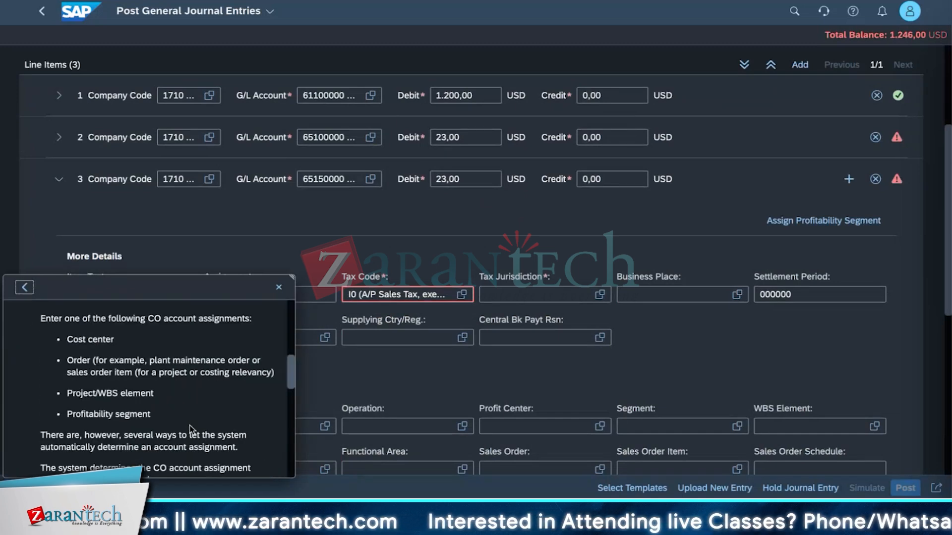
pyautogui.scroll(-10, 207, 403)
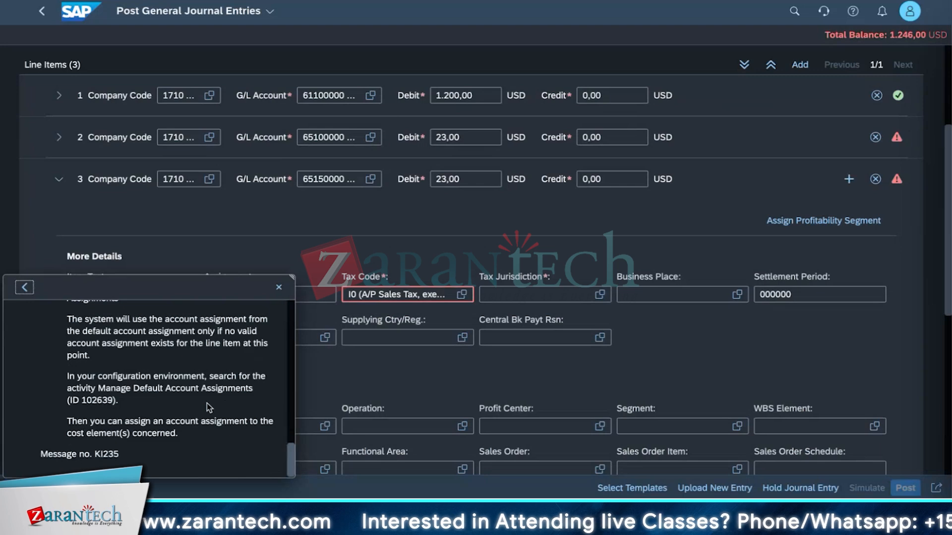
pyautogui.scroll(15, 207, 403)
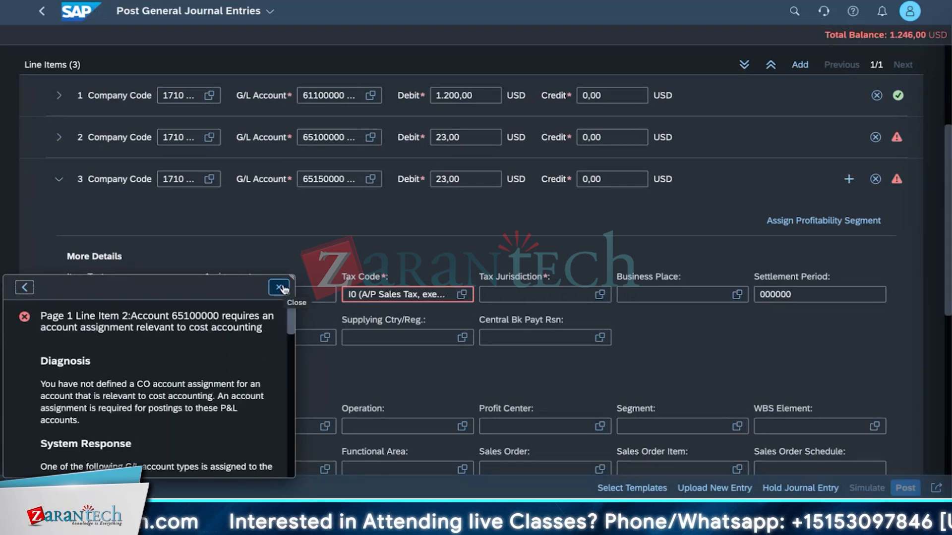
pyautogui.click(280, 287)
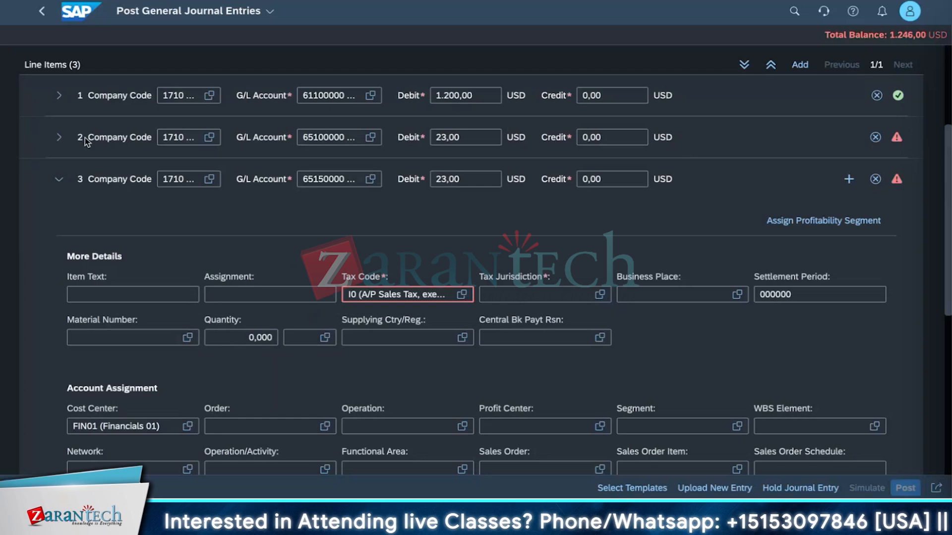
# Expand the second line item, assign cost center FIN01 (Financials 01) and collapse its details.
pyautogui.click(45, 153)
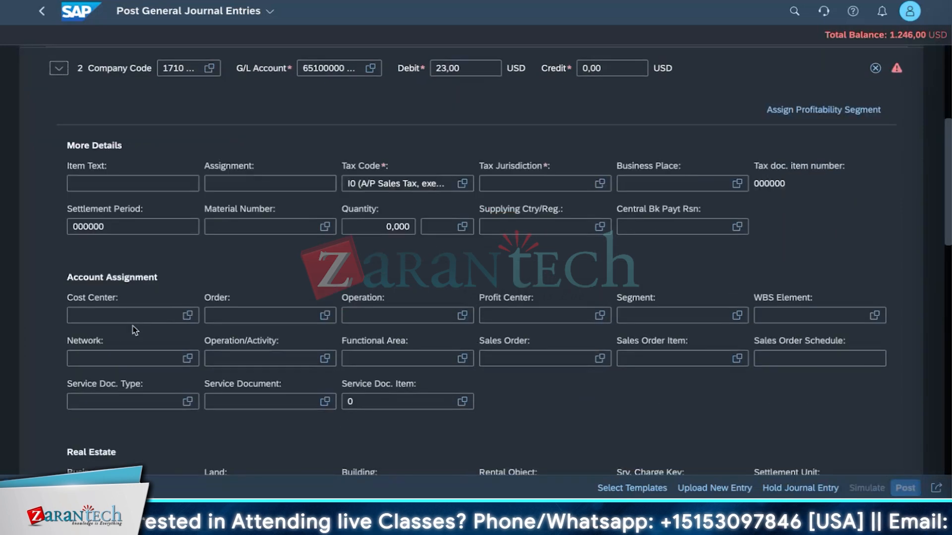
pyautogui.click(133, 319)
pyautogui.click(135, 381)
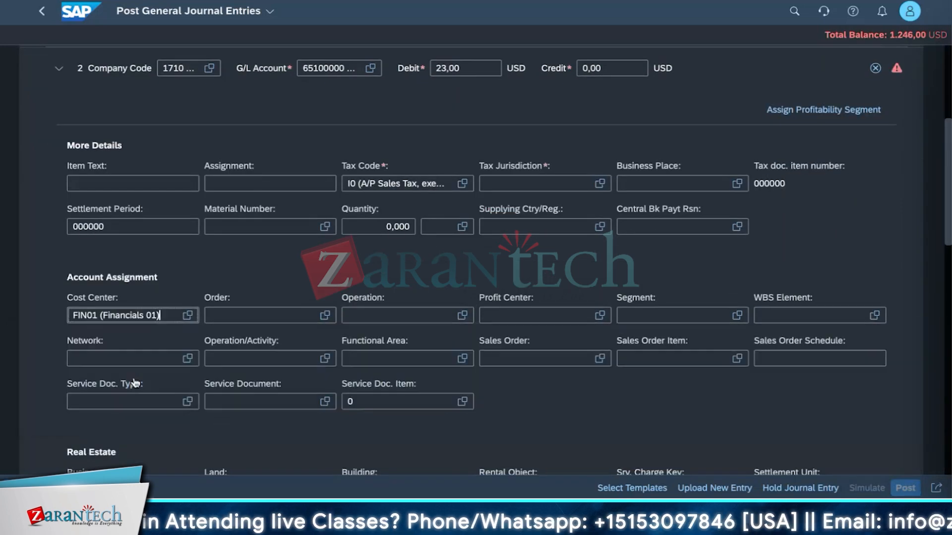
pyautogui.doubleClick(135, 382)
pyautogui.click(338, 329)
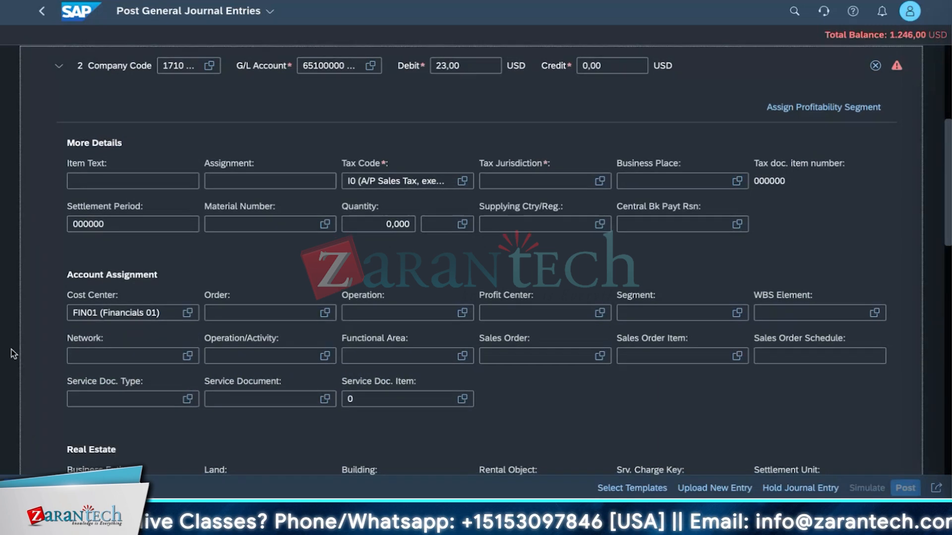
pyautogui.click(58, 68)
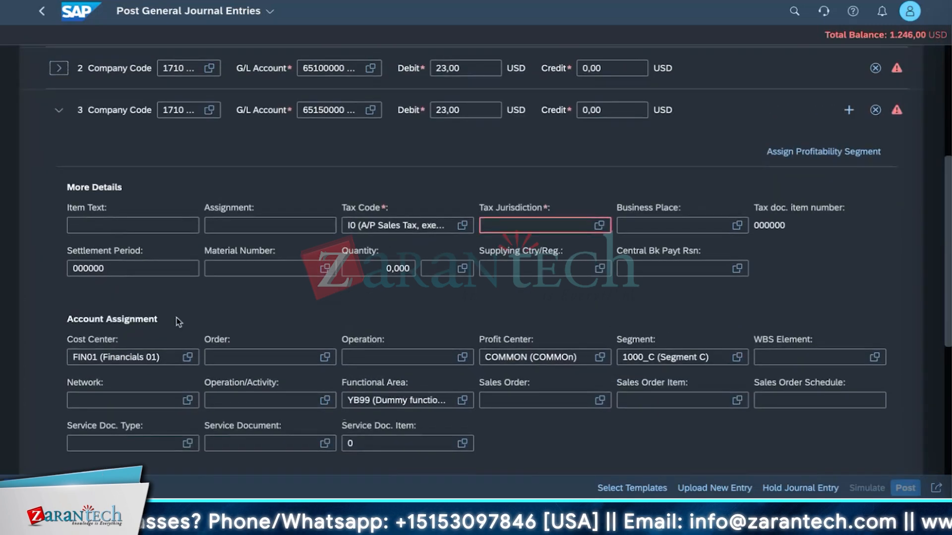
pyautogui.scroll(3, 209, 337)
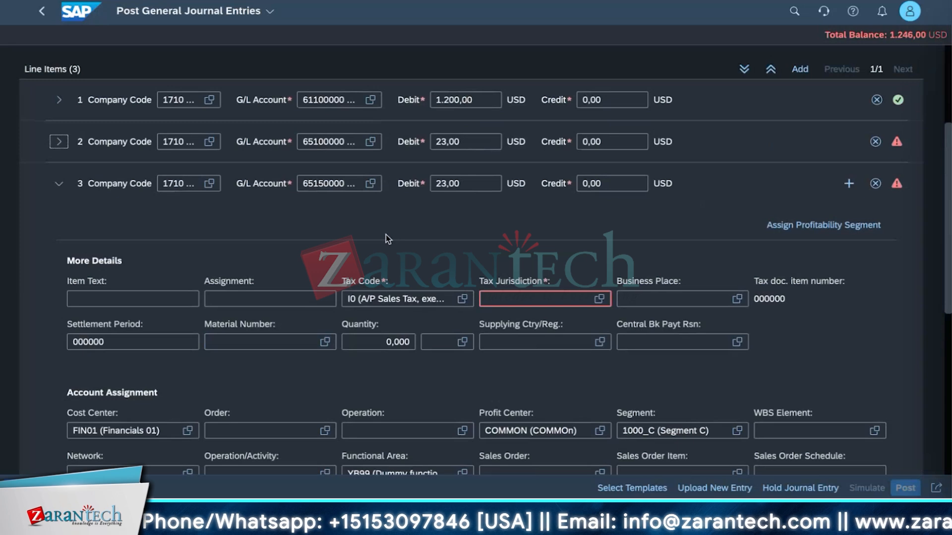
pyautogui.click(387, 232)
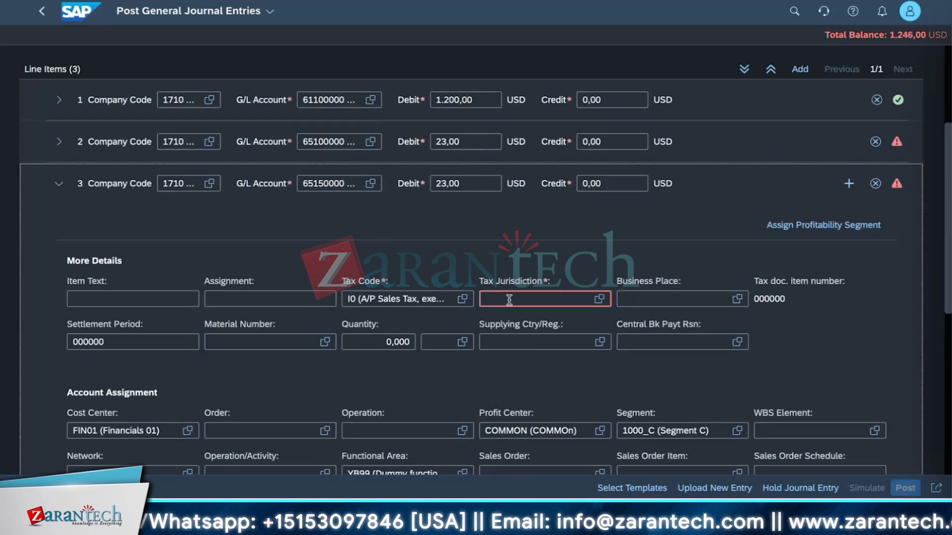
pyautogui.click(598, 299)
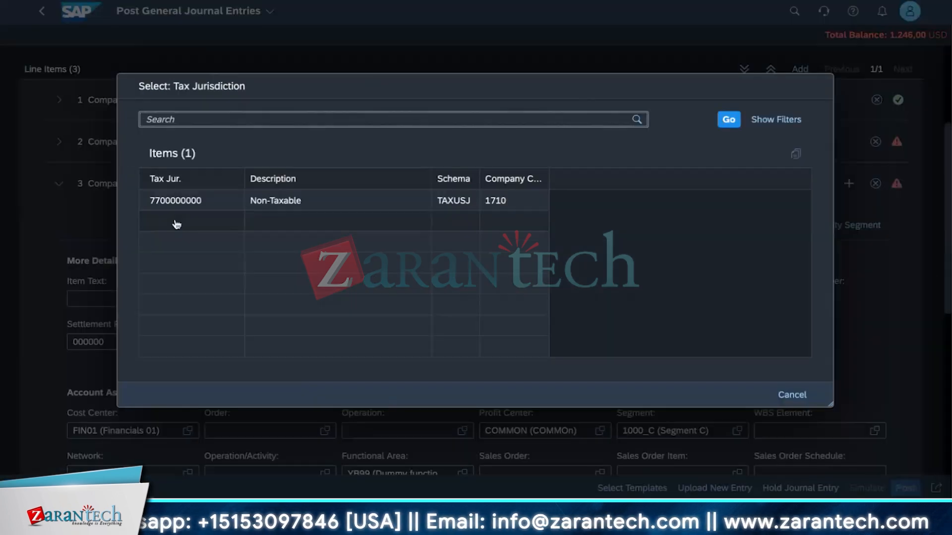
pyautogui.click(184, 203)
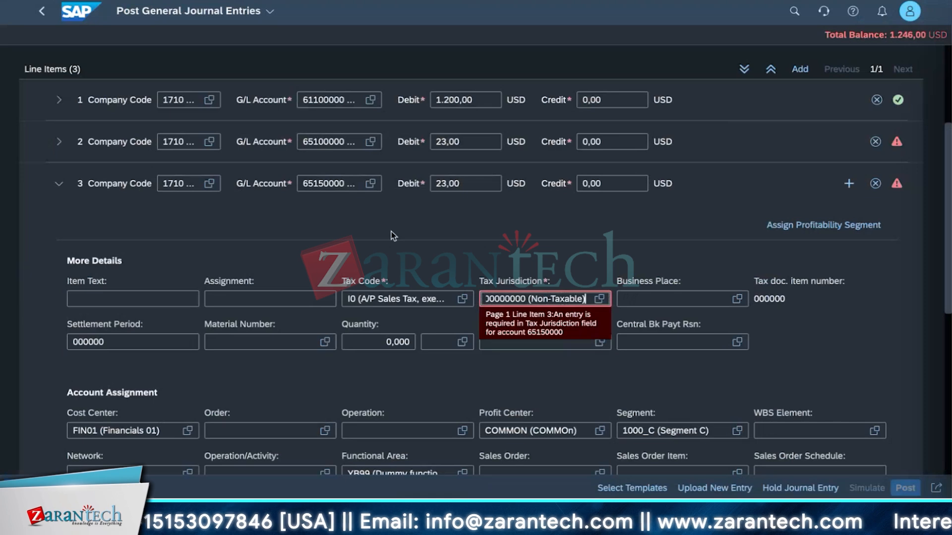
pyautogui.scroll(-6, 407, 385)
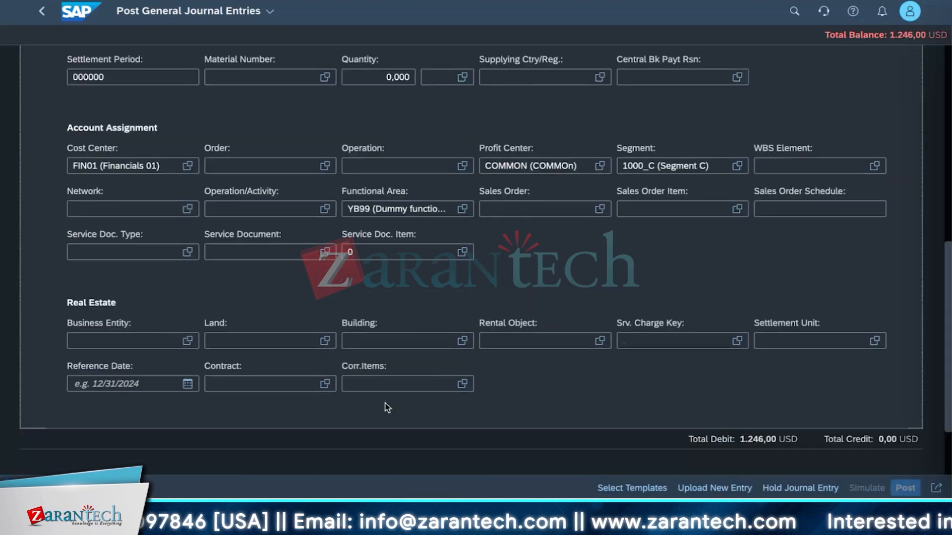
pyautogui.scroll(5, 385, 403)
pyautogui.click(60, 112)
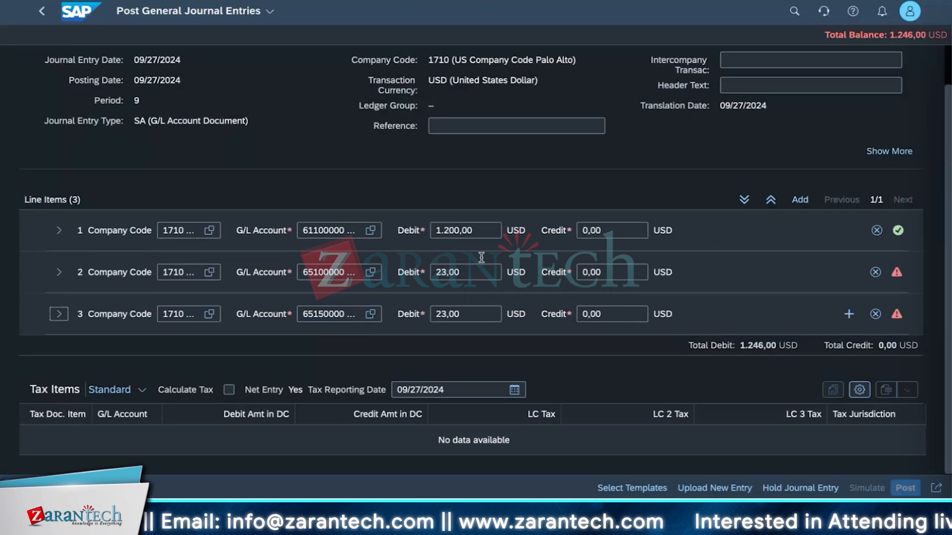
# Add a fourth line item and assign it G/L account 10010000 (Petty Cash).
pyautogui.click(849, 315)
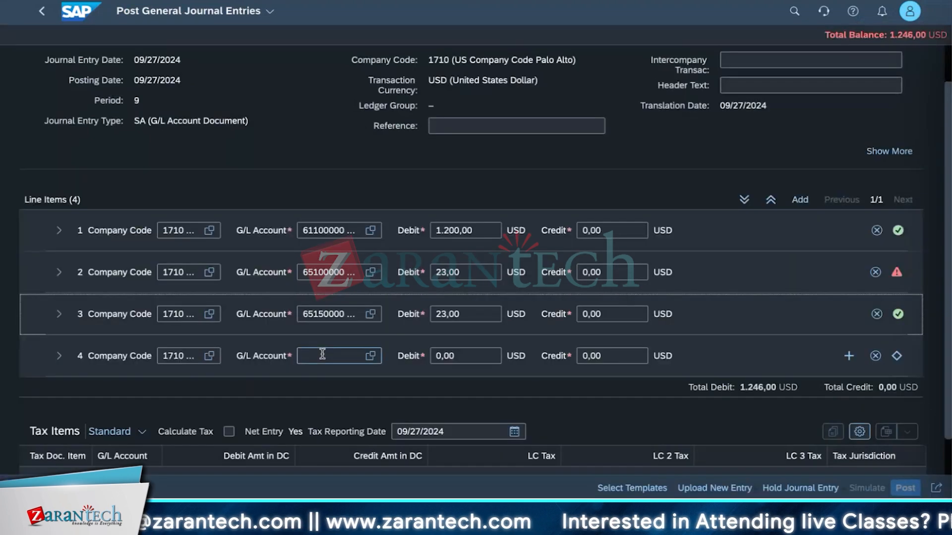
pyautogui.click(371, 355)
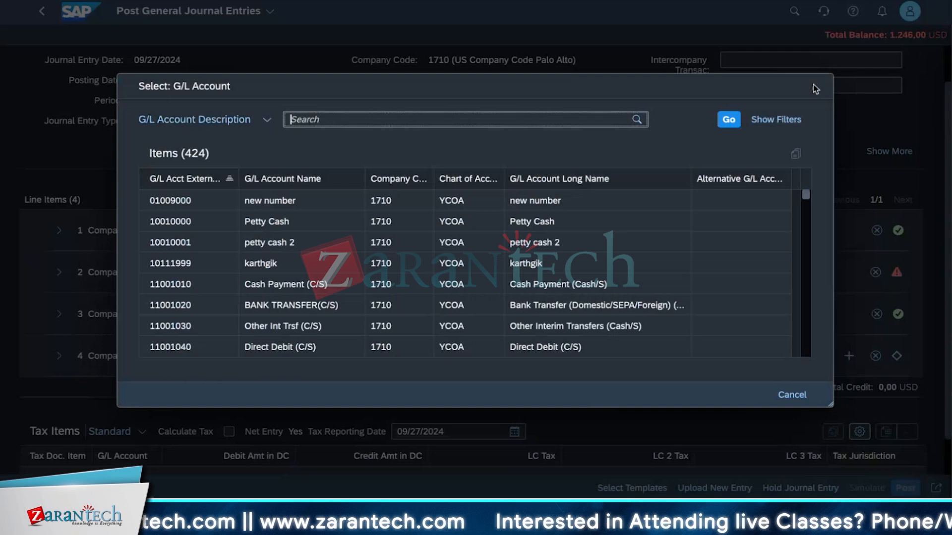
pyautogui.write('10')
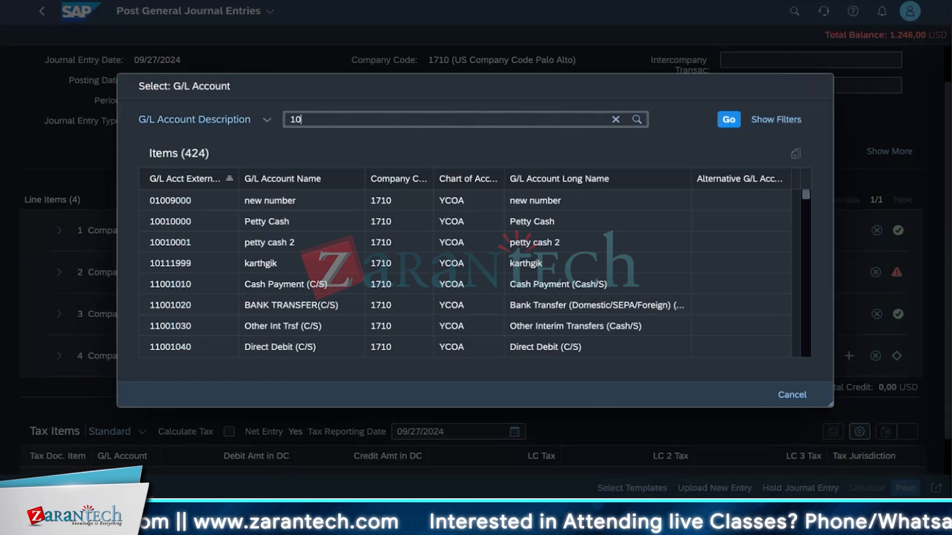
pyautogui.write('010000')
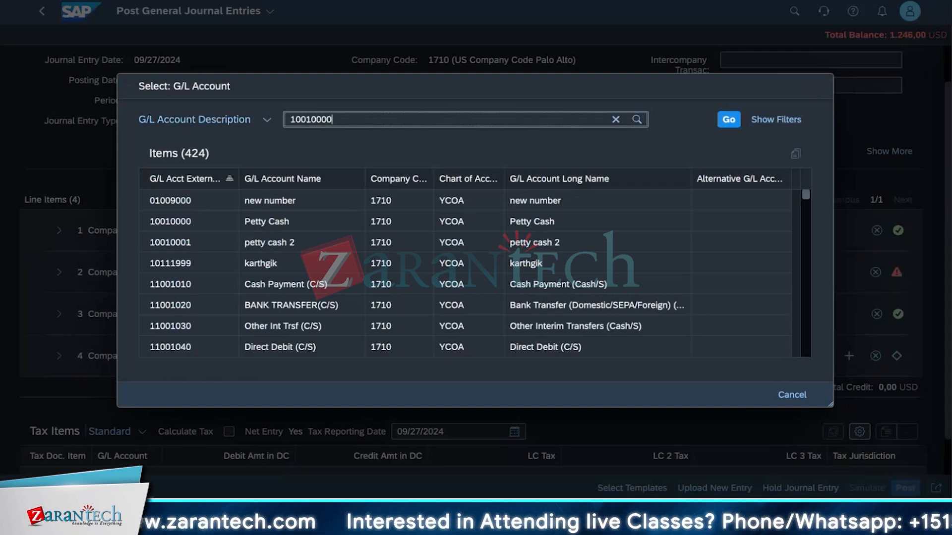
pyautogui.press('Return')
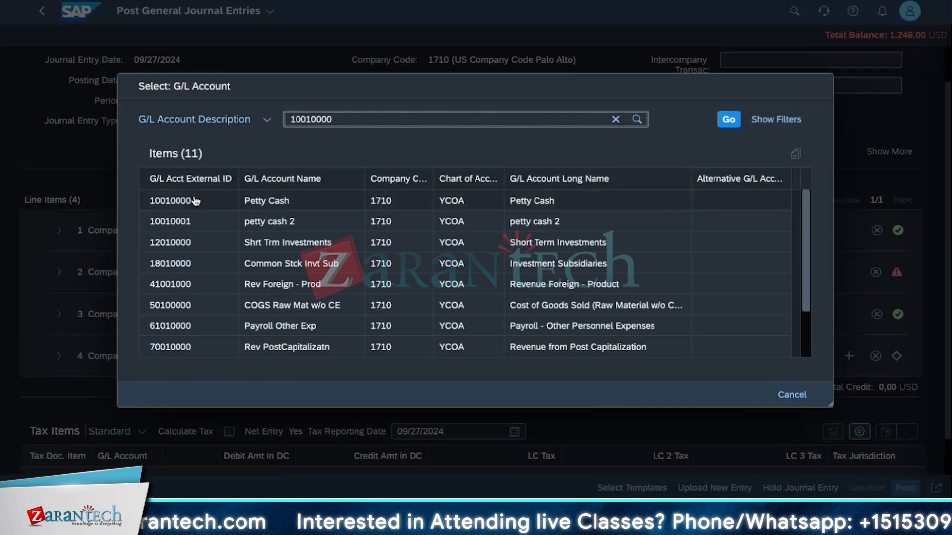
pyautogui.click(195, 200)
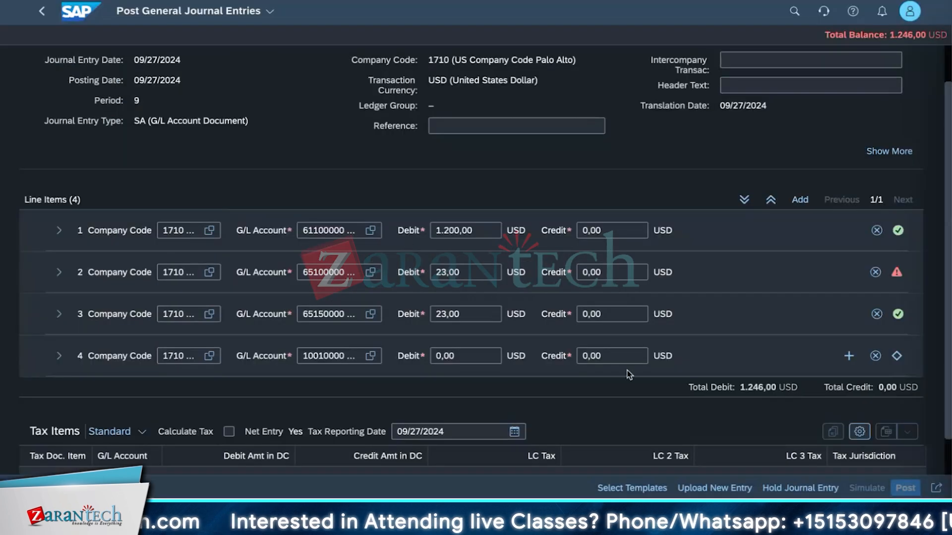
# Enter a credit of 1246 USD on the petty cash line item.
pyautogui.click(628, 356)
pyautogui.write('1')
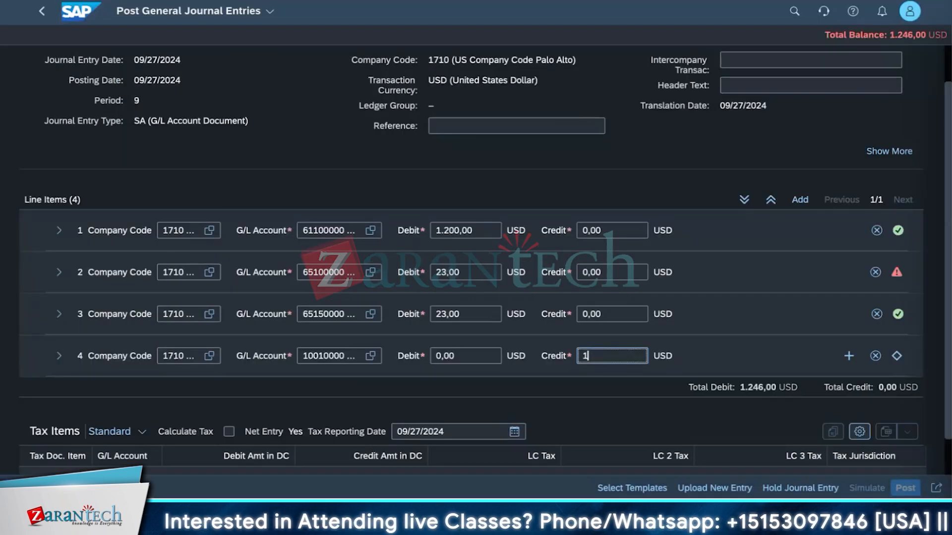
pyautogui.write('246')
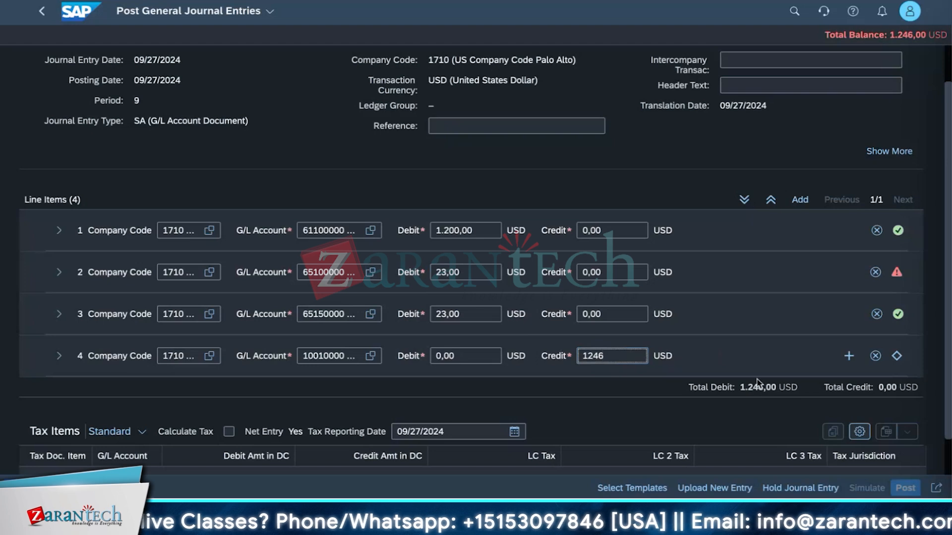
pyautogui.click(573, 409)
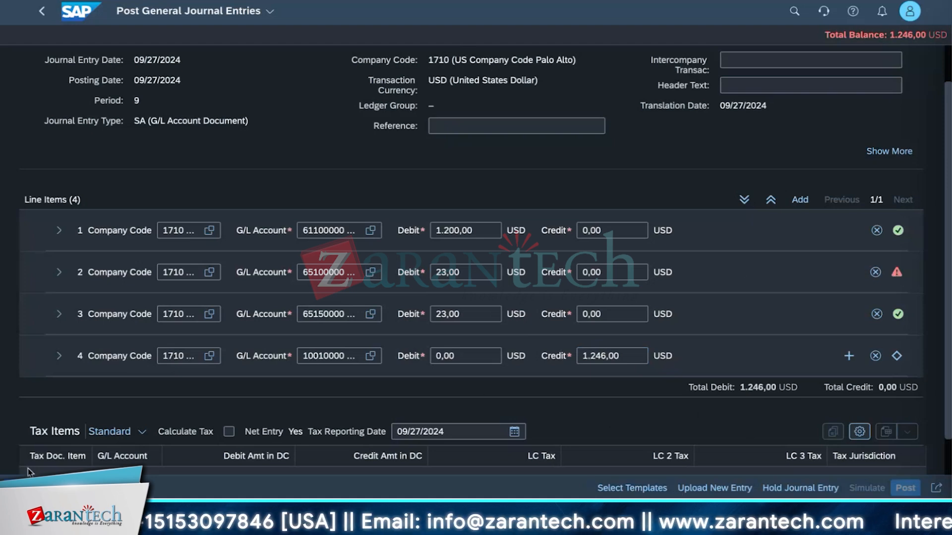
pyautogui.click(29, 484)
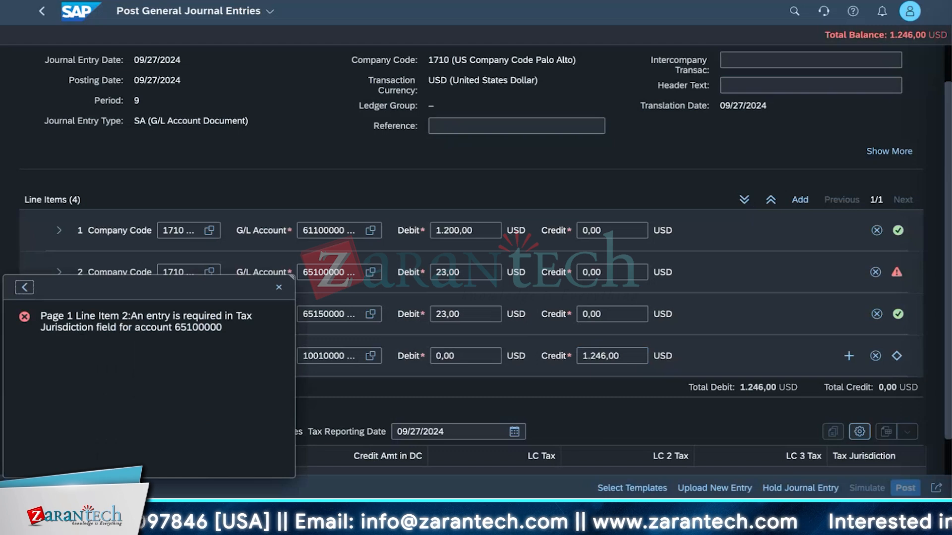
pyautogui.click(279, 287)
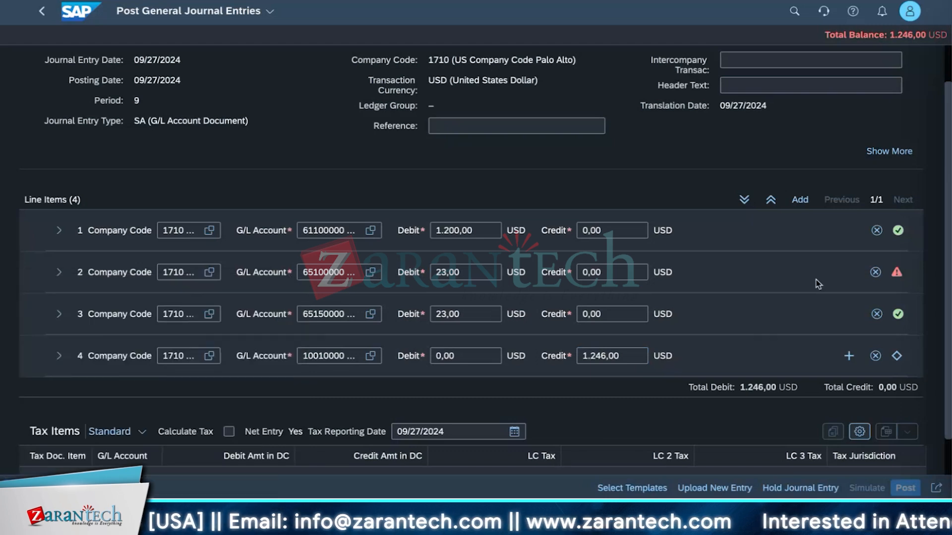
pyautogui.click(59, 272)
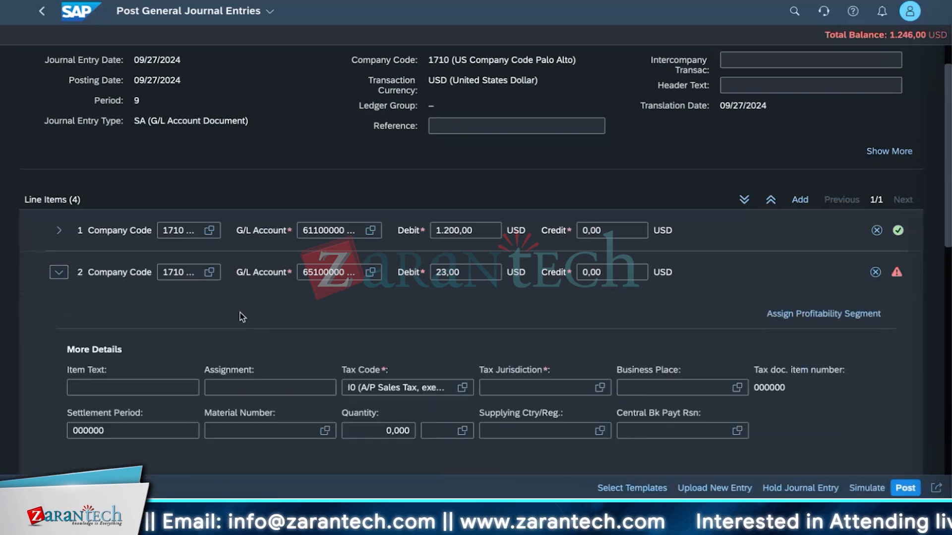
pyautogui.click(599, 387)
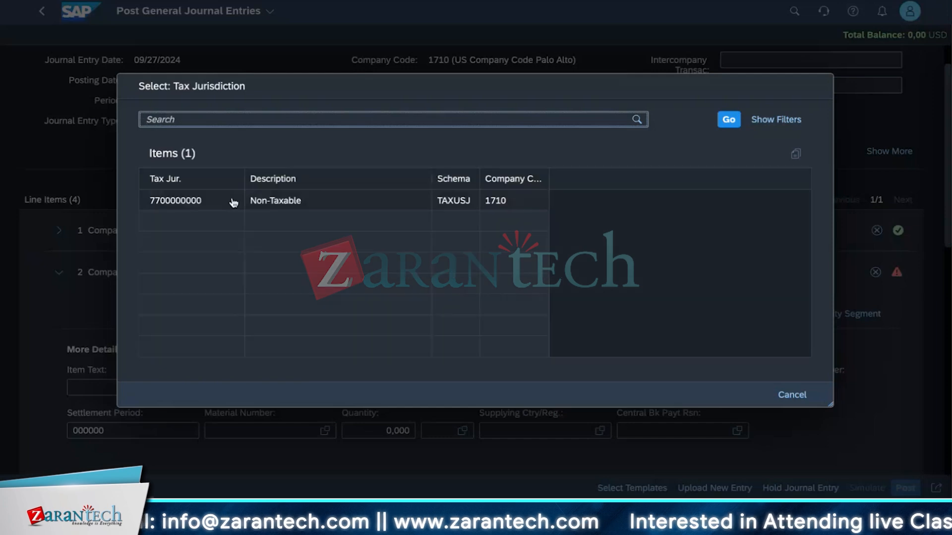
pyautogui.click(233, 202)
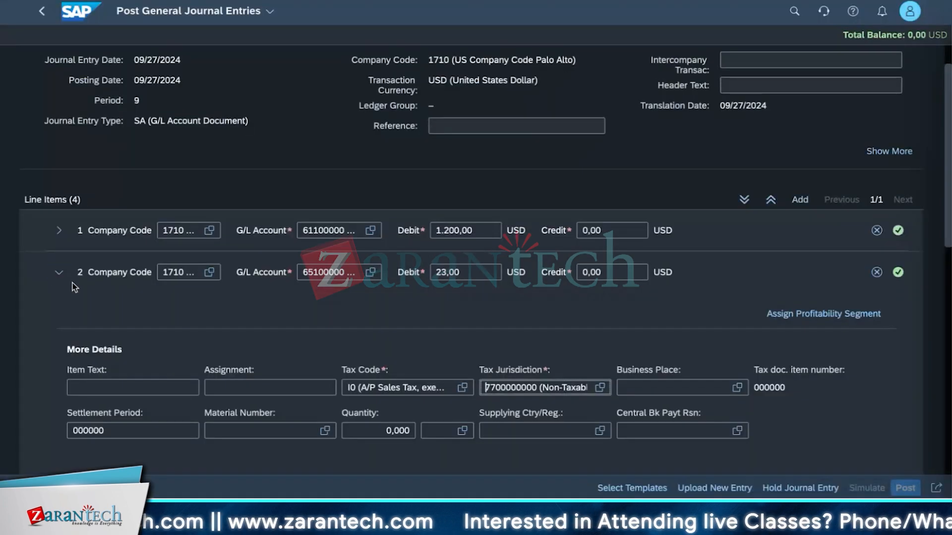
pyautogui.click(59, 272)
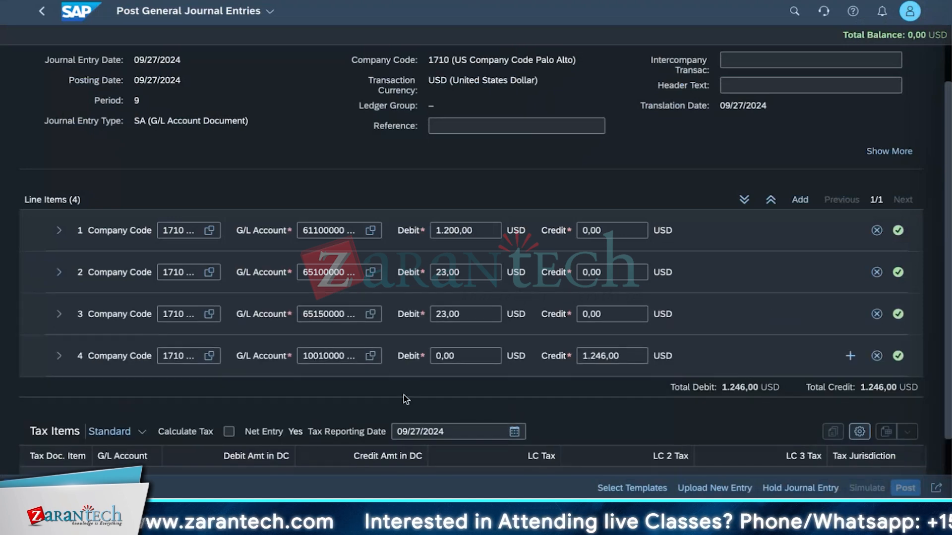
# Open the error messages, read the diagnosis about the tax code and jurisdiction code, and close it.
pyautogui.scroll(-1, 404, 394)
pyautogui.click(36, 488)
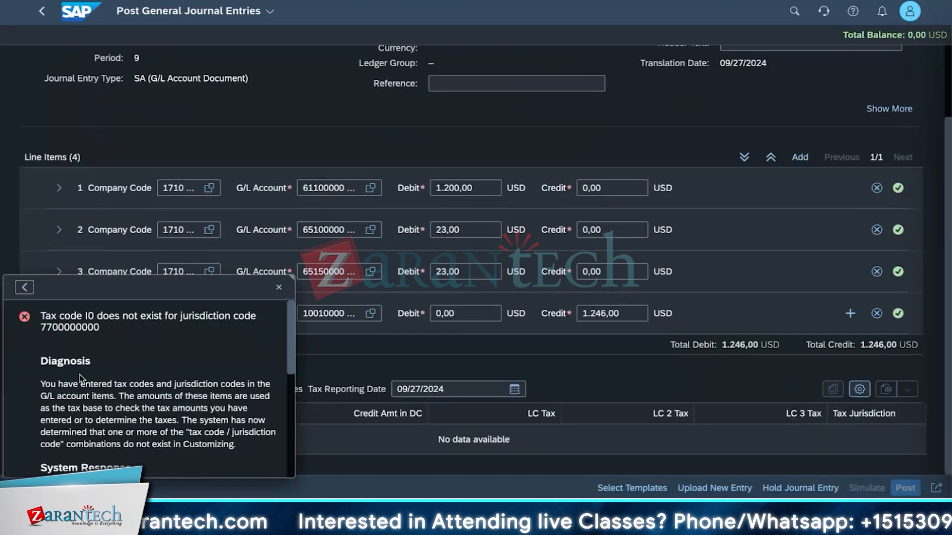
pyautogui.click(279, 287)
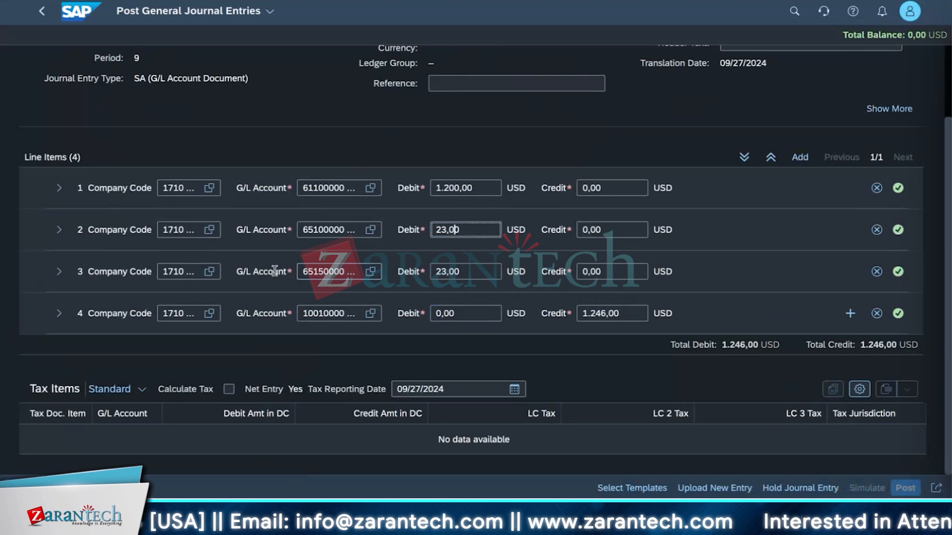
# Try tax code U1 (A/P Use Tax, taxable, self assessed) on the second line item and check the error message.
pyautogui.click(59, 229)
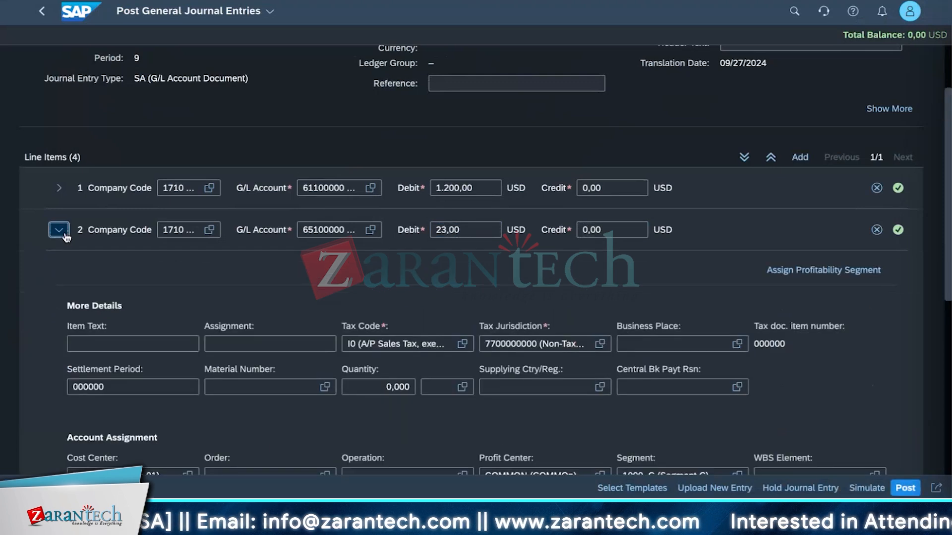
pyautogui.click(462, 345)
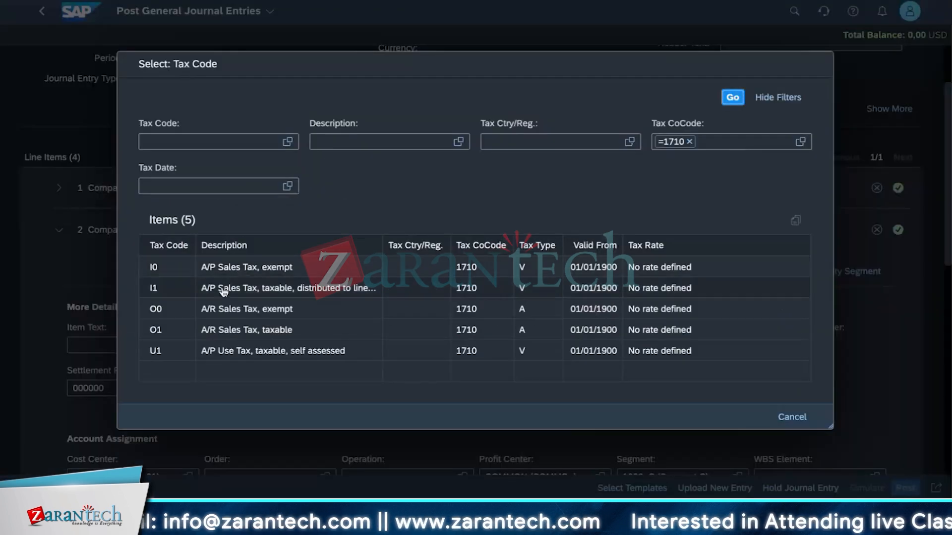
pyautogui.click(214, 351)
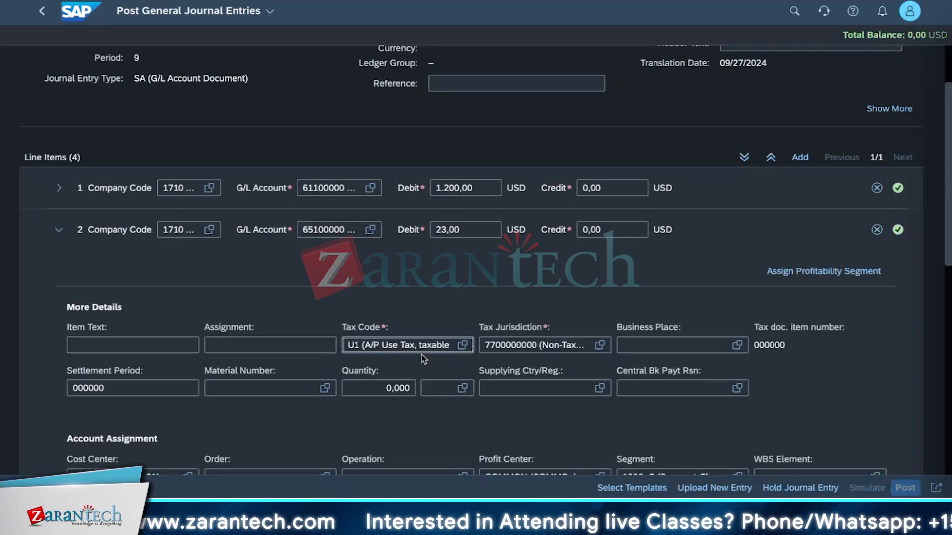
pyautogui.click(16, 487)
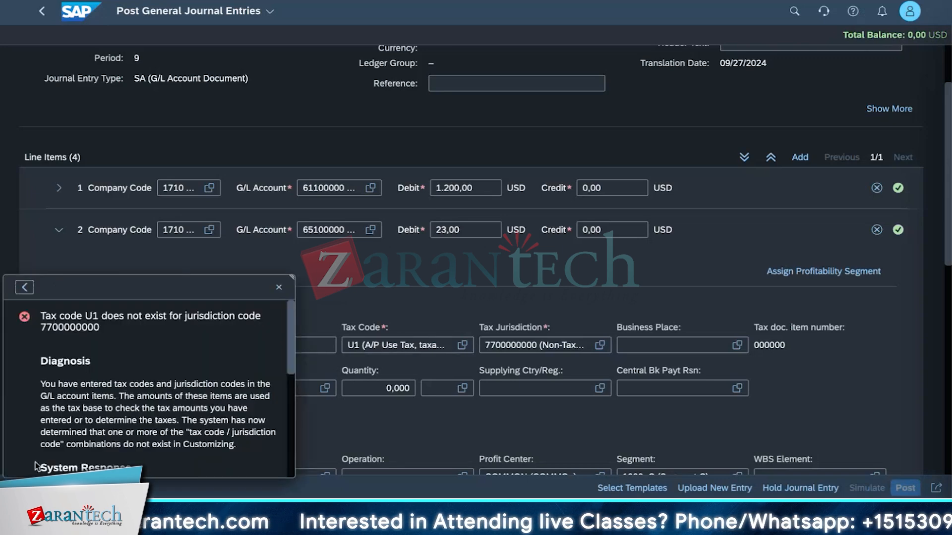
pyautogui.click(278, 287)
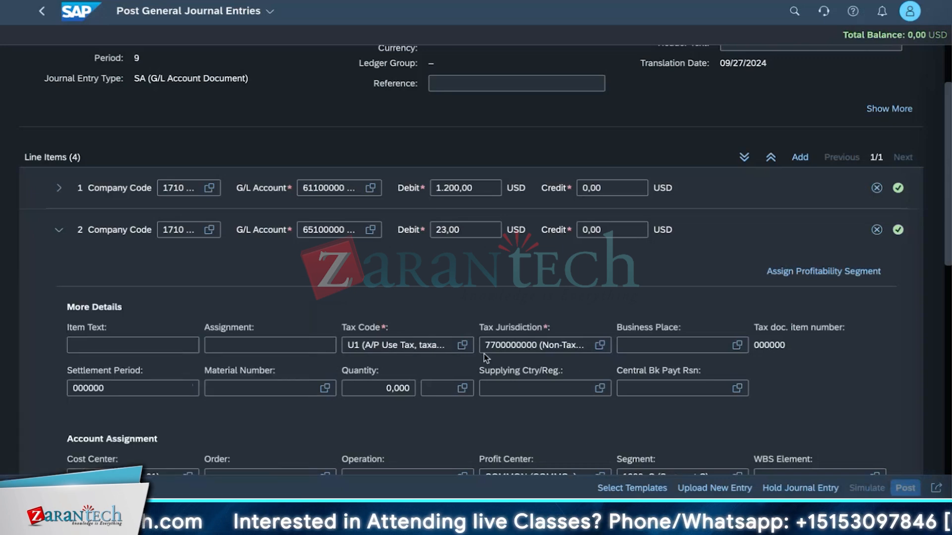
pyautogui.click(599, 344)
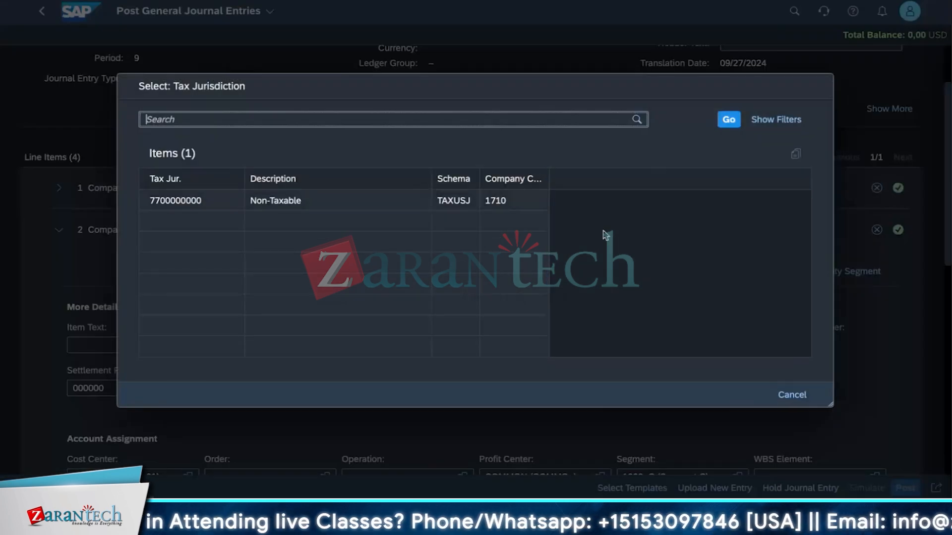
pyautogui.click(275, 200)
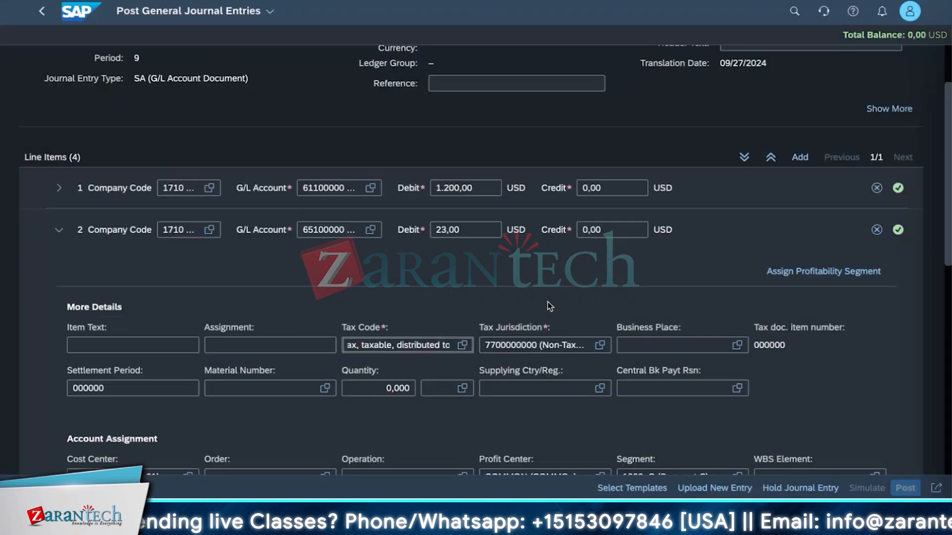
pyautogui.click(462, 345)
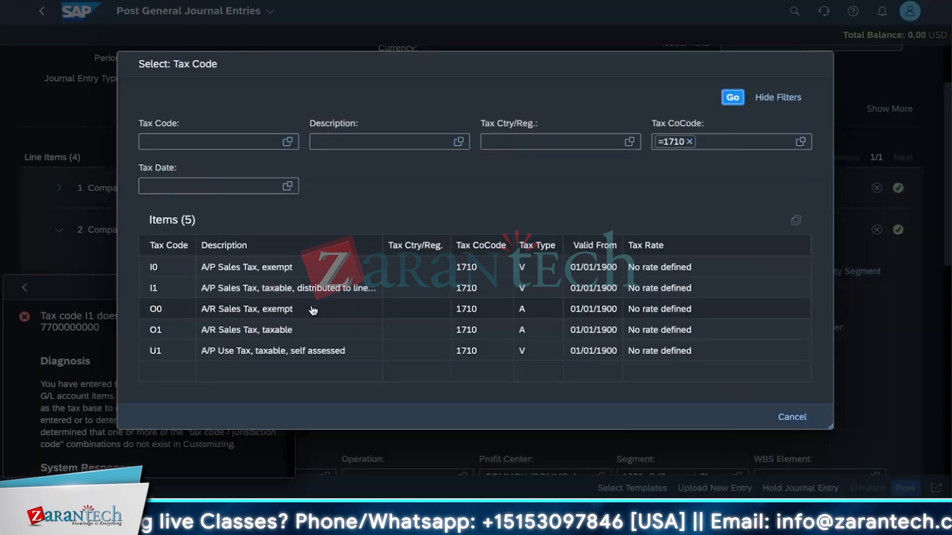
pyautogui.click(312, 310)
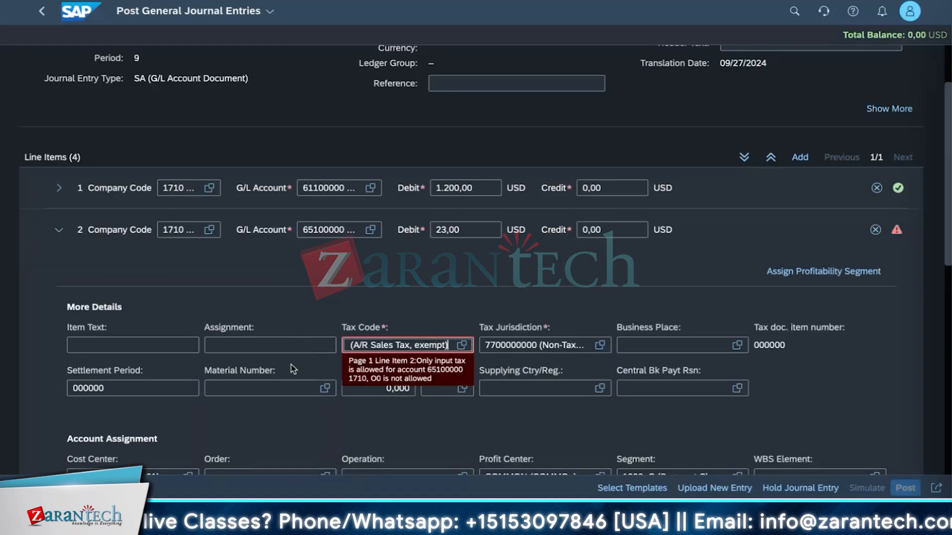
# Clear the second line item's tax code and delete both 23 USD debit line items, for G/L accounts 65100000 and 65150000.
pyautogui.click(412, 346)
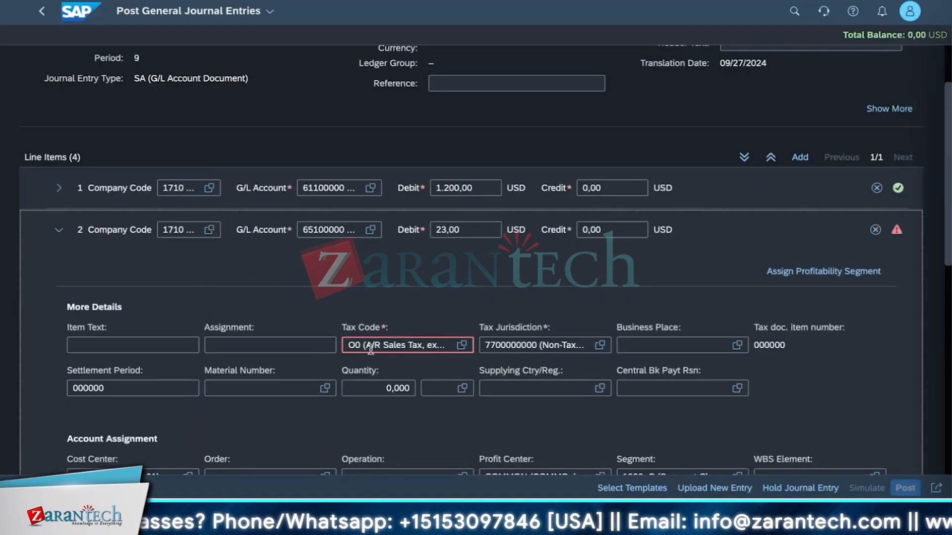
pyautogui.tripleClick(369, 347)
pyautogui.press('BackSpace')
pyautogui.press('Tab')
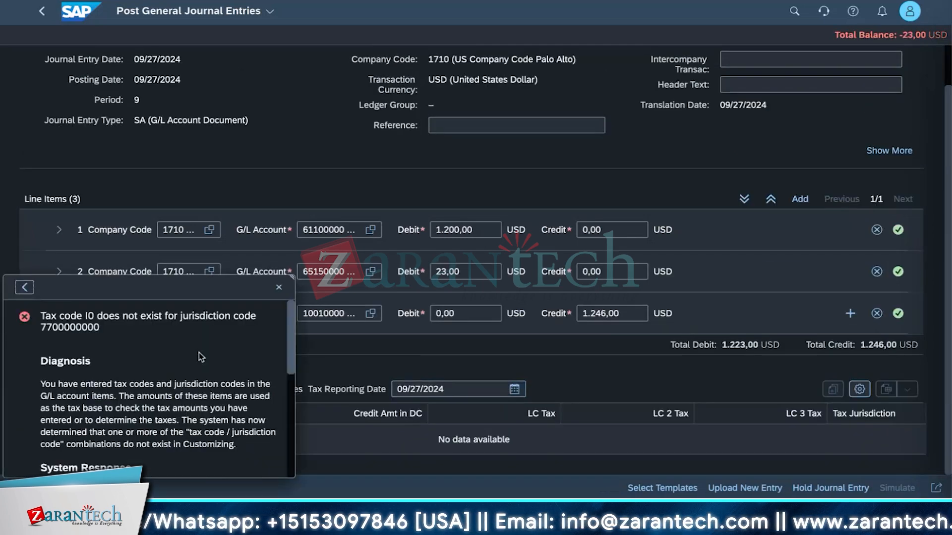
pyautogui.click(279, 287)
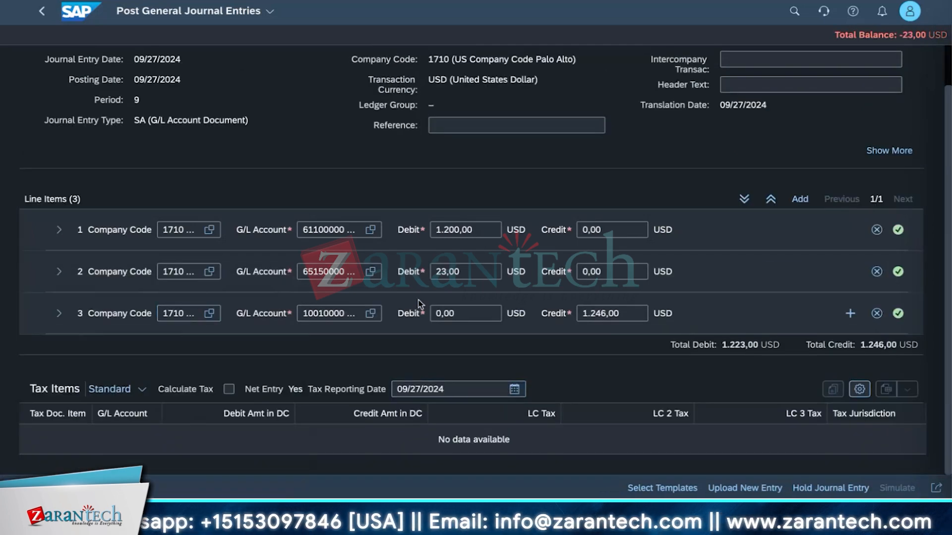
pyautogui.click(876, 271)
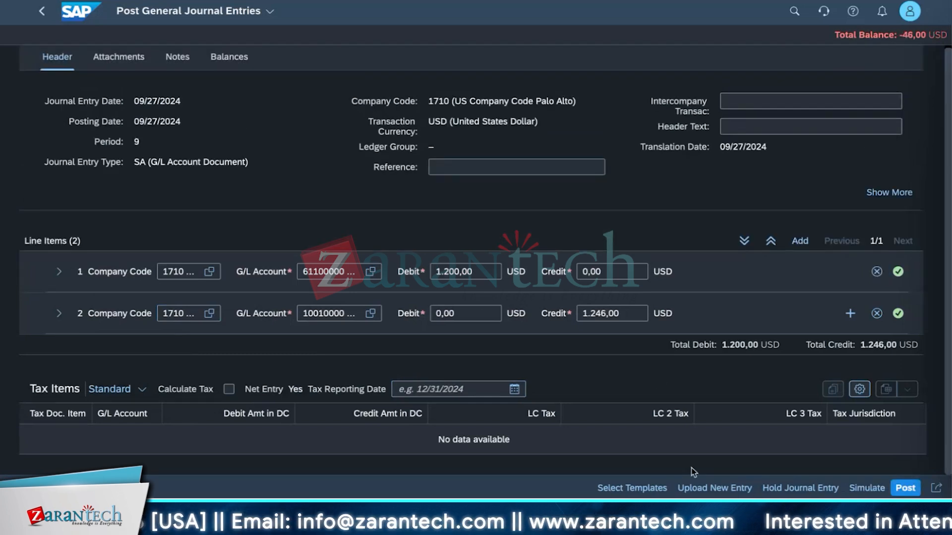
# Simulate the journal entry, correct the Petty Cash line's credit to 1.200,00 USD, and post the entry.
pyautogui.click(868, 489)
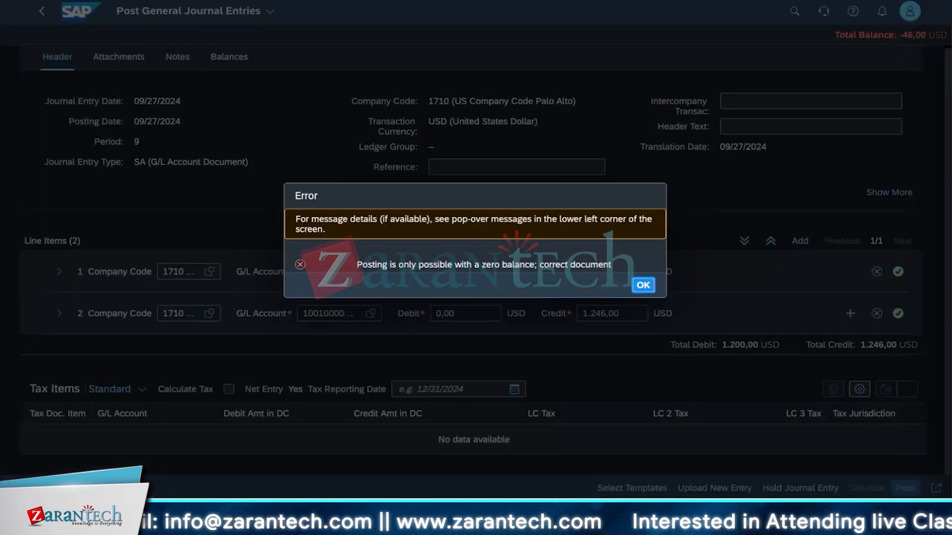
pyautogui.click(643, 286)
pyautogui.click(602, 313)
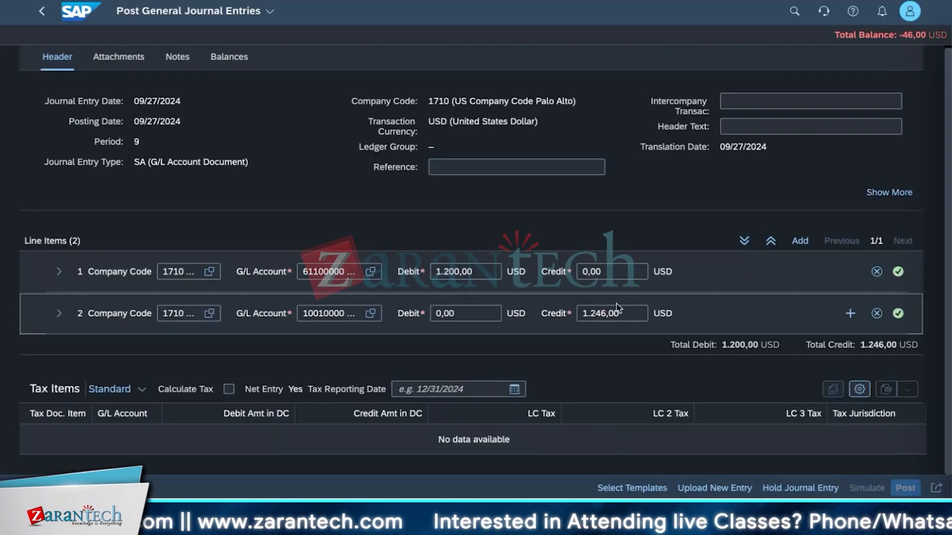
pyautogui.press('BackSpace')
pyautogui.press('BackSpace')
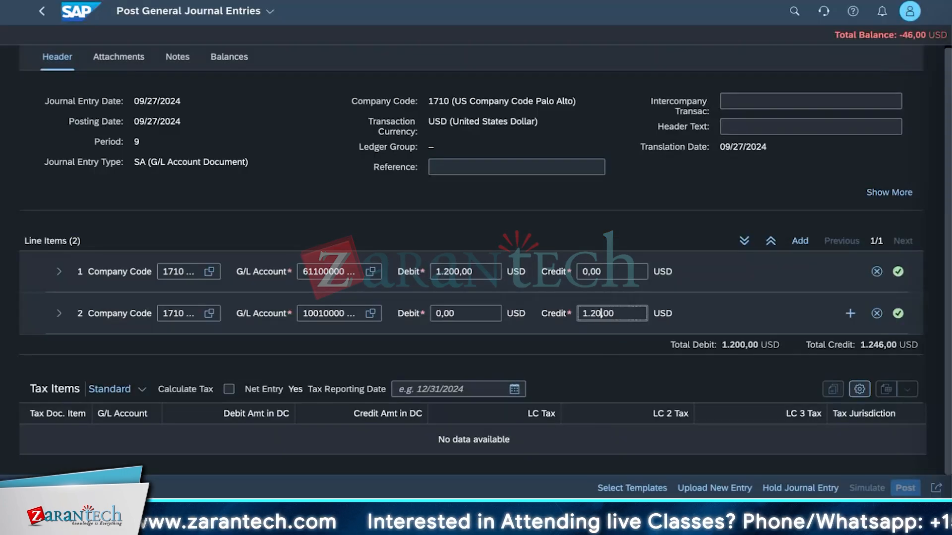
pyautogui.write('00')
pyautogui.press('Return')
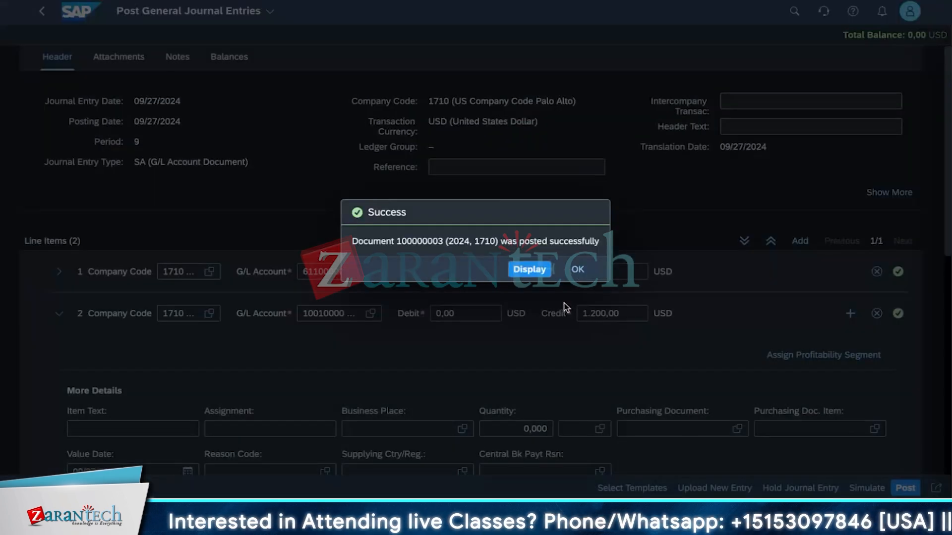
# Display the posted journal entry and add the Cost Center column to its line items table.
pyautogui.click(529, 270)
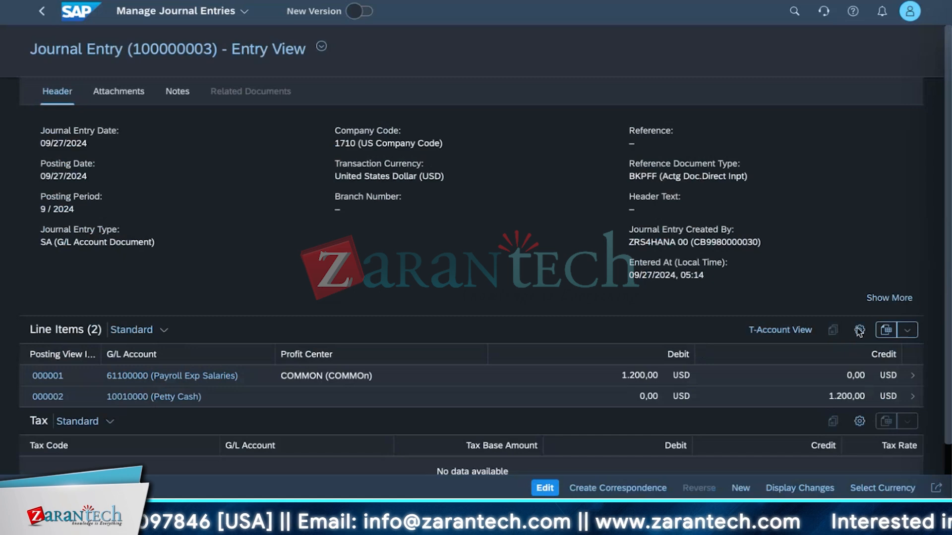
pyautogui.click(860, 341)
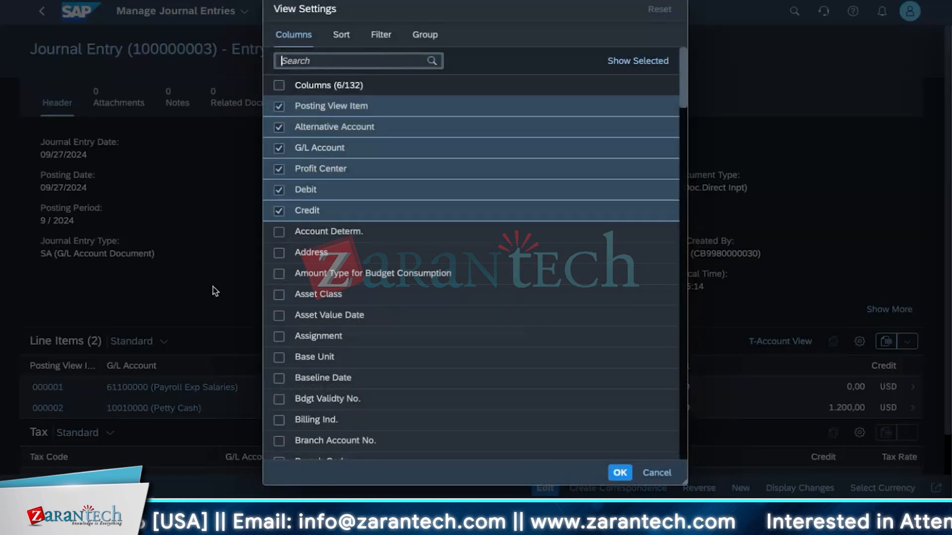
pyautogui.scroll(-8, 274, 386)
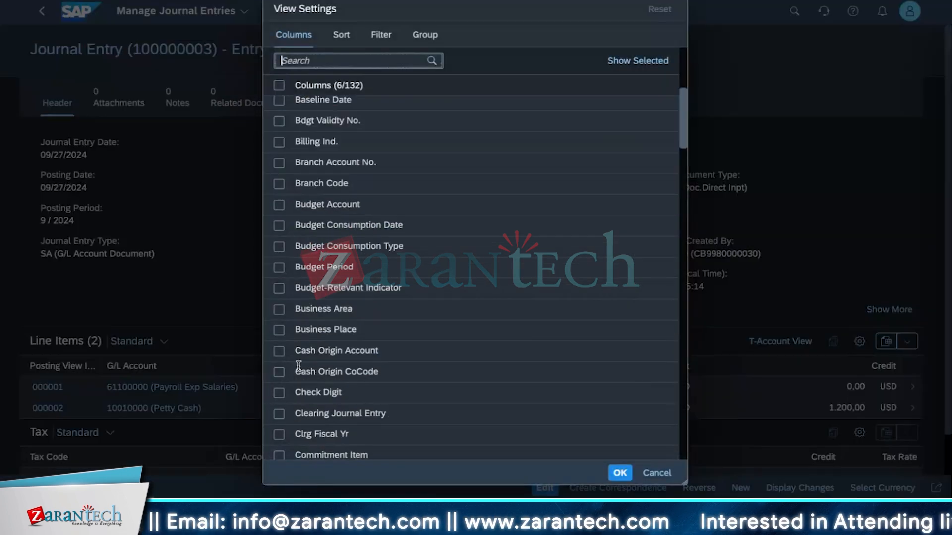
pyautogui.scroll(-5, 278, 396)
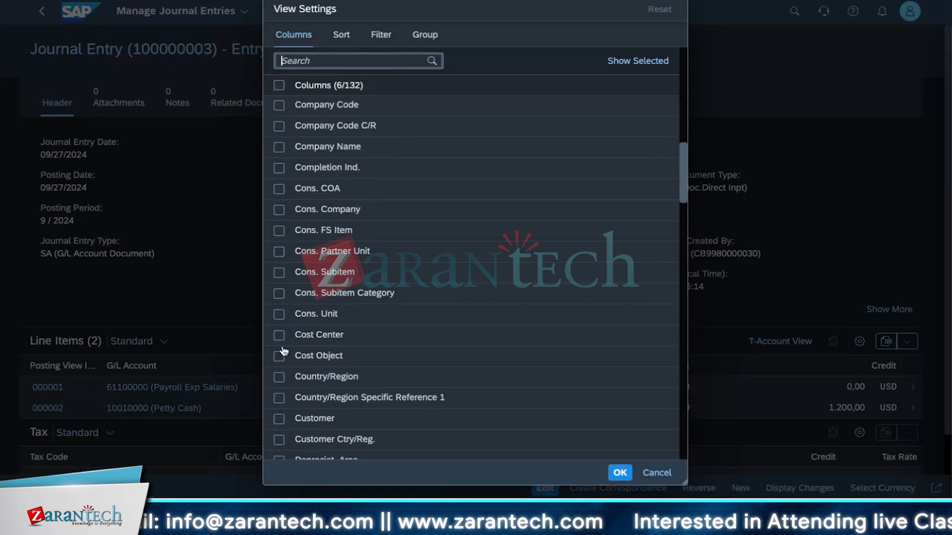
pyautogui.click(279, 335)
pyautogui.click(612, 474)
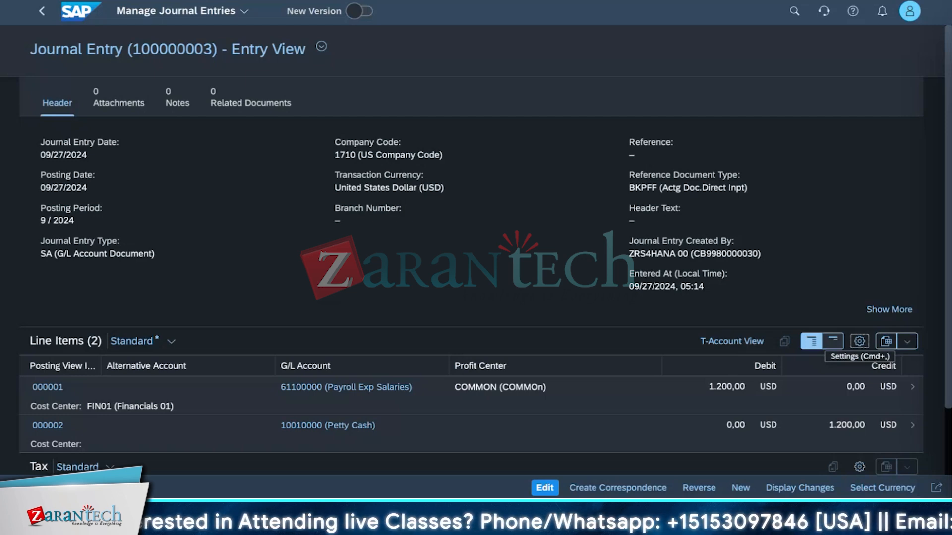
# Remove the Profit Center column from the line items table of the posted entry.
pyautogui.scroll(-2, 505, 313)
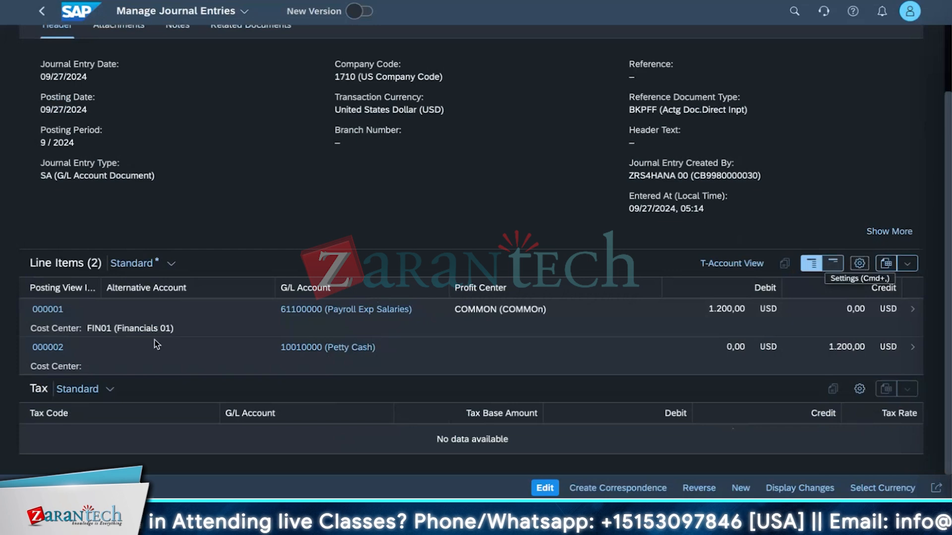
pyautogui.click(859, 263)
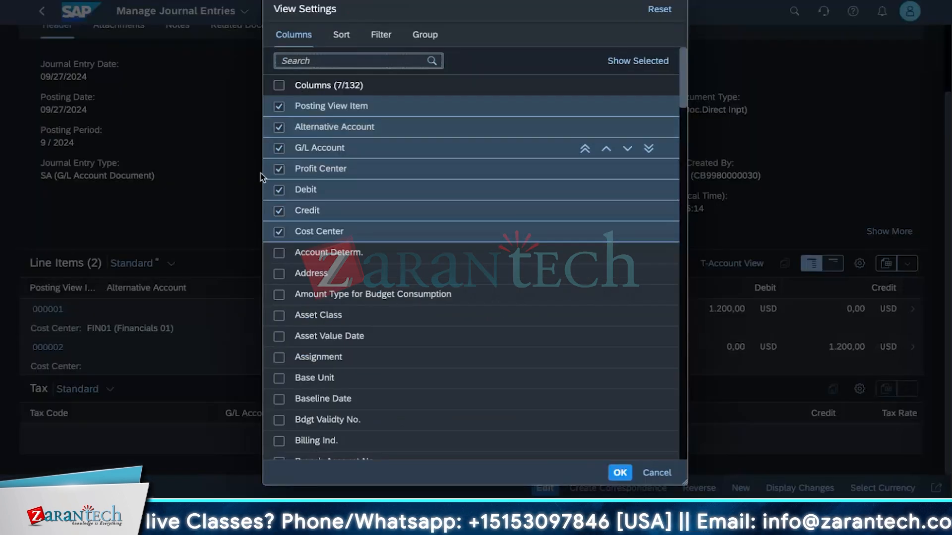
pyautogui.click(279, 169)
pyautogui.click(619, 474)
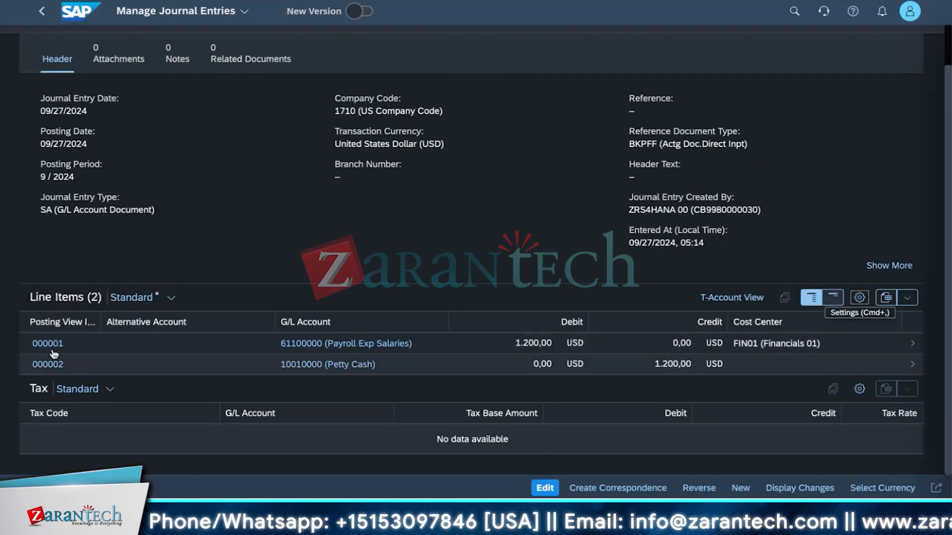
# View the details of the Payroll Exp Salaries line item, then leave the journal entry display.
pyautogui.click(909, 345)
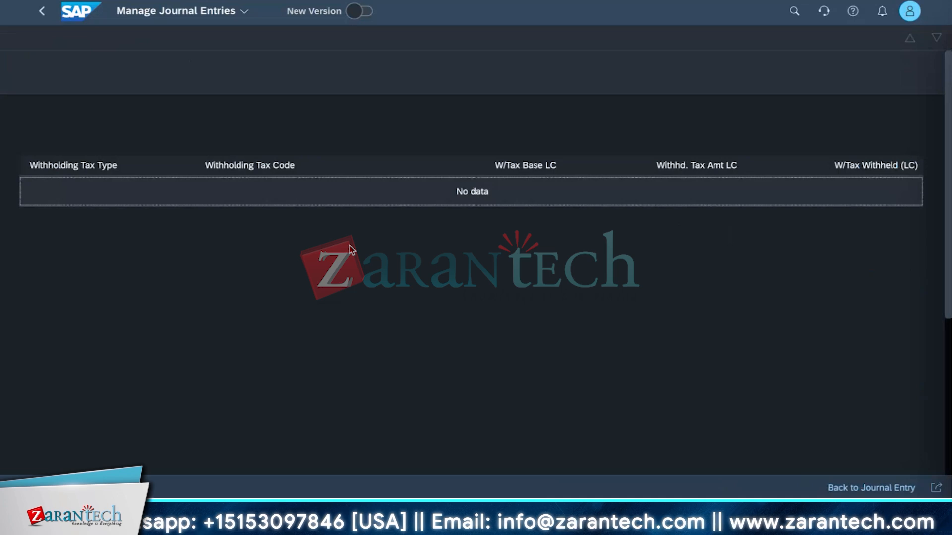
pyautogui.click(41, 13)
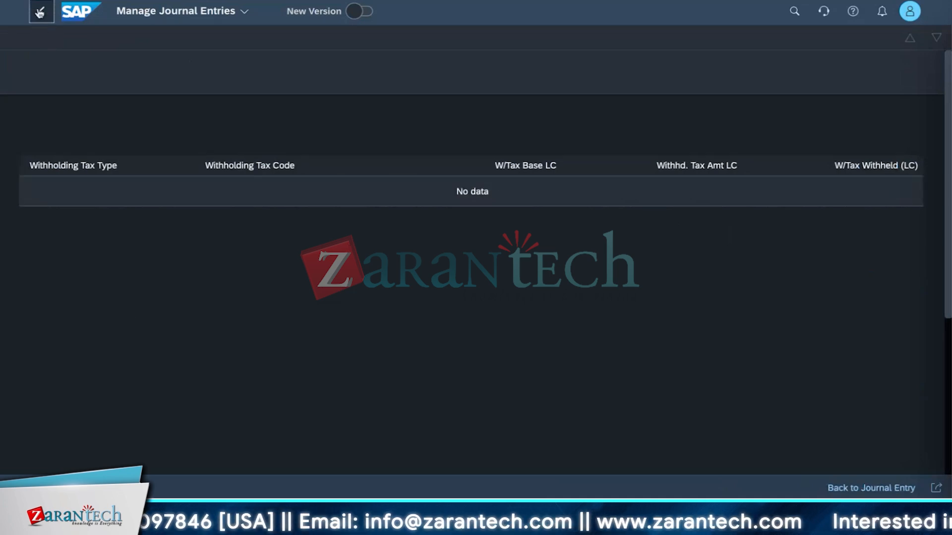
pyautogui.click(40, 13)
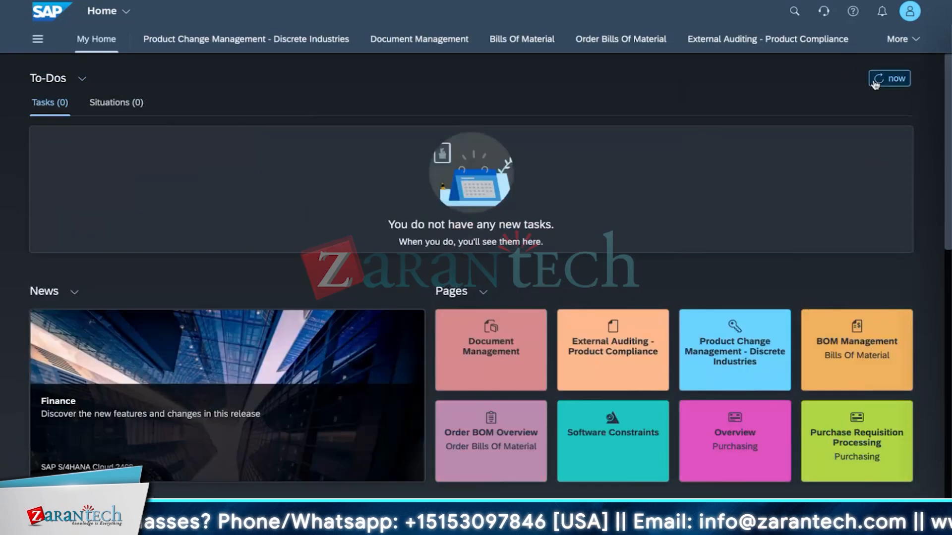
# Search the apps for "reassign" and open Reassign Costs and Revenues - New Version.
pyautogui.click(793, 12)
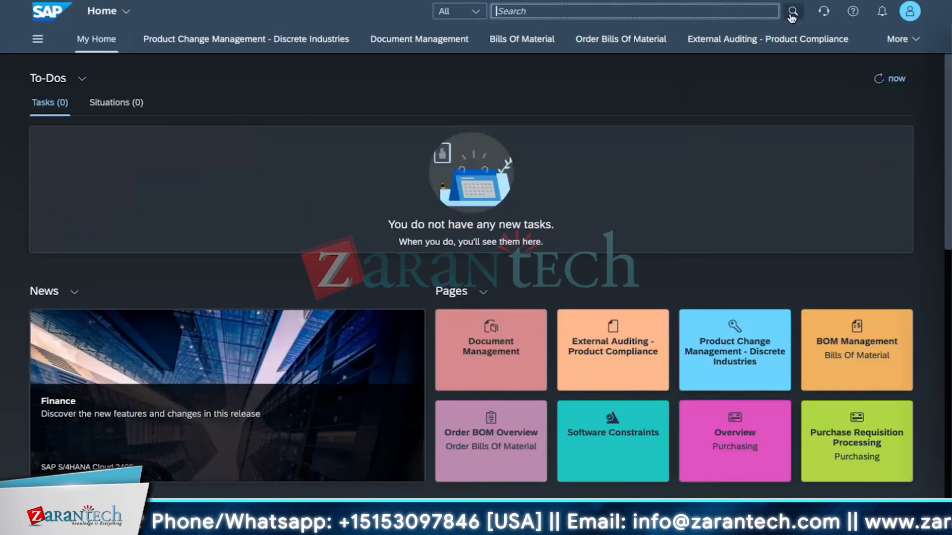
pyautogui.write('reassign')
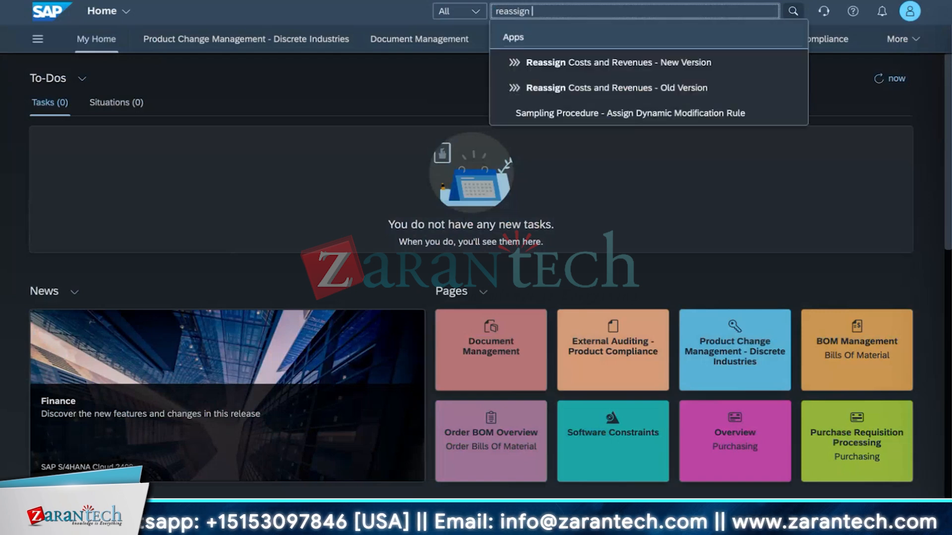
pyautogui.click(644, 71)
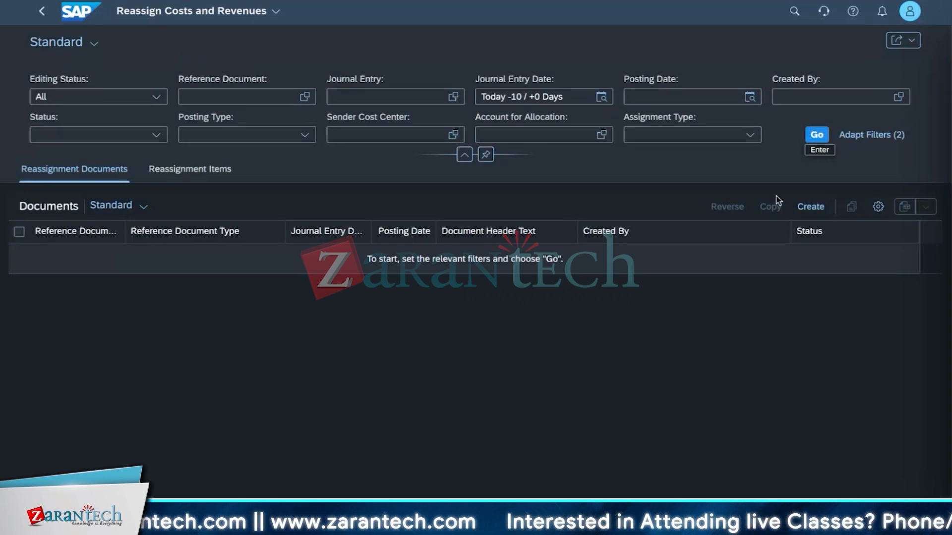
# Create a new reassignment document and show it in full screen.
pyautogui.click(818, 212)
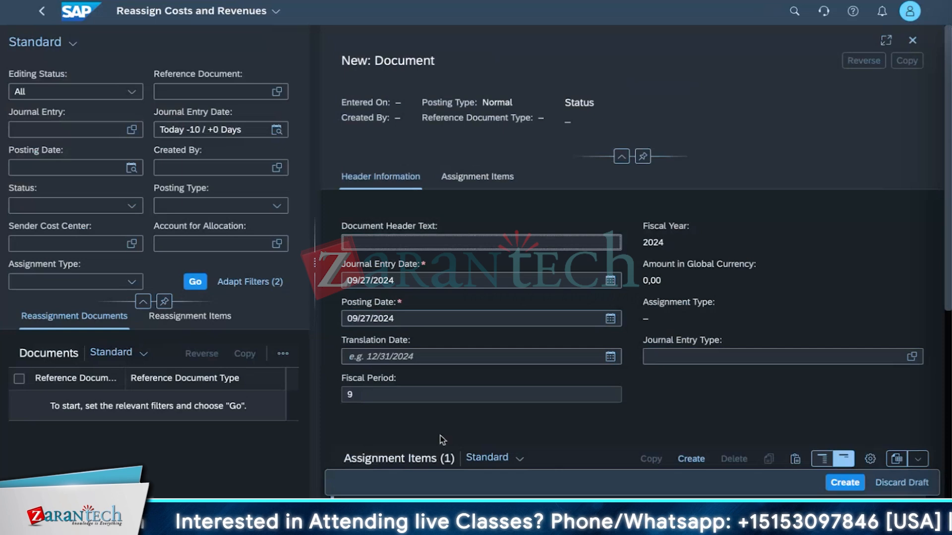
pyautogui.scroll(-1, 440, 436)
pyautogui.scroll(-2, 431, 412)
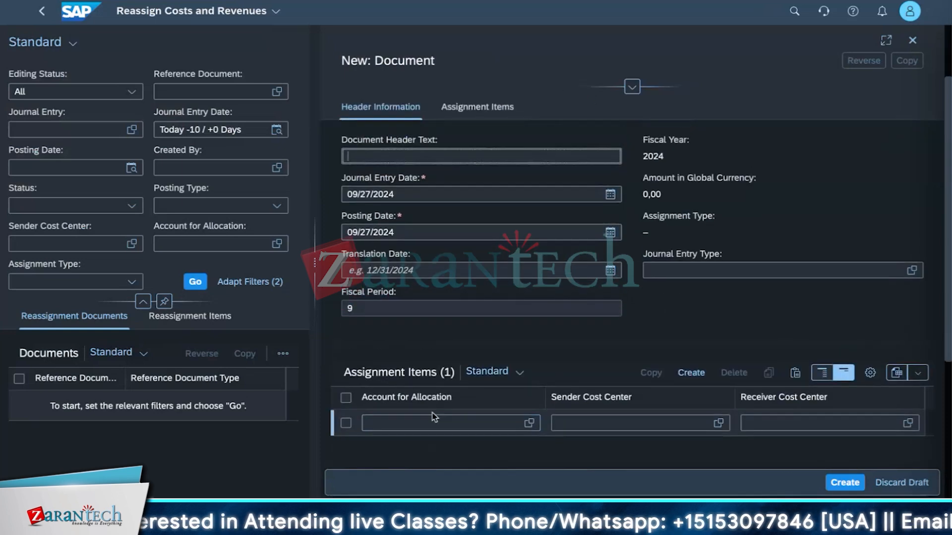
pyautogui.scroll(1, 435, 418)
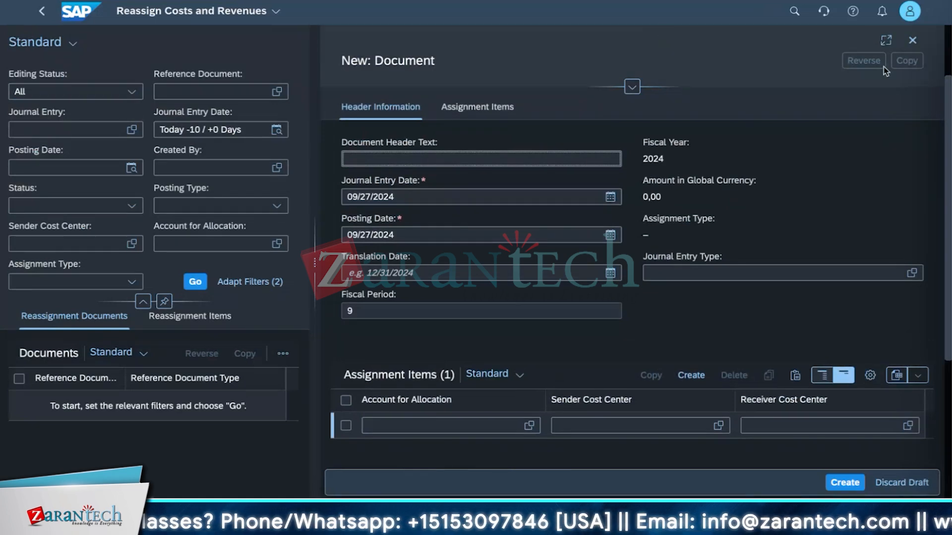
pyautogui.click(885, 40)
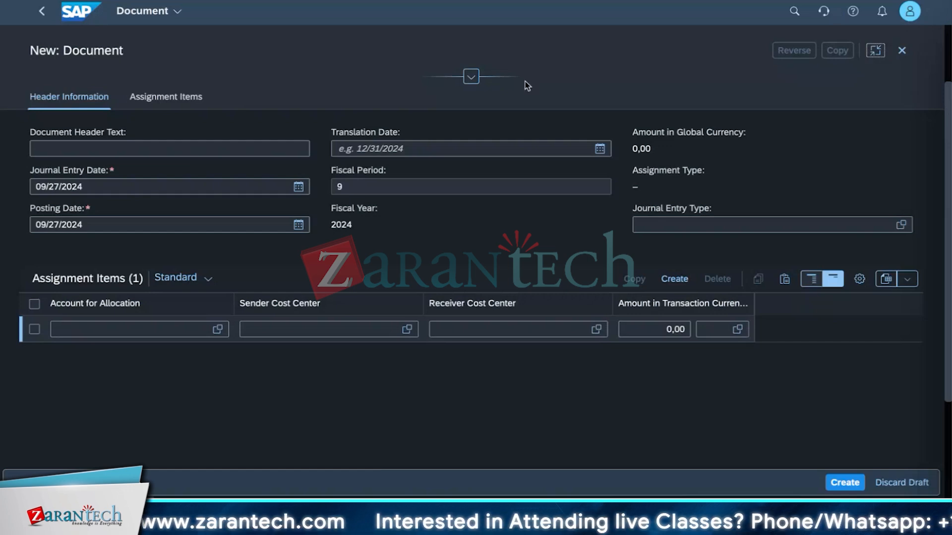
# Enter "Straive reassign" as the document header text.
pyautogui.click(168, 150)
pyautogui.write('Str')
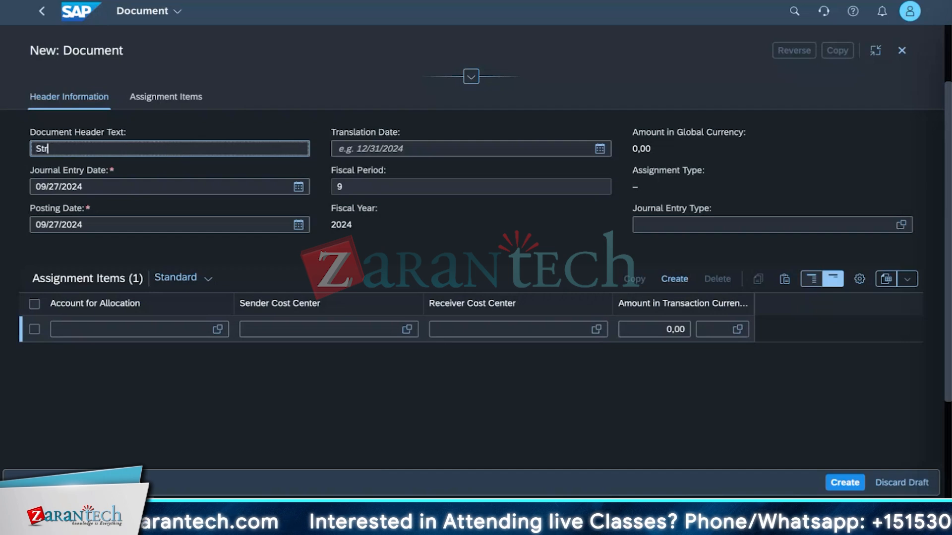
pyautogui.write('aive reass')
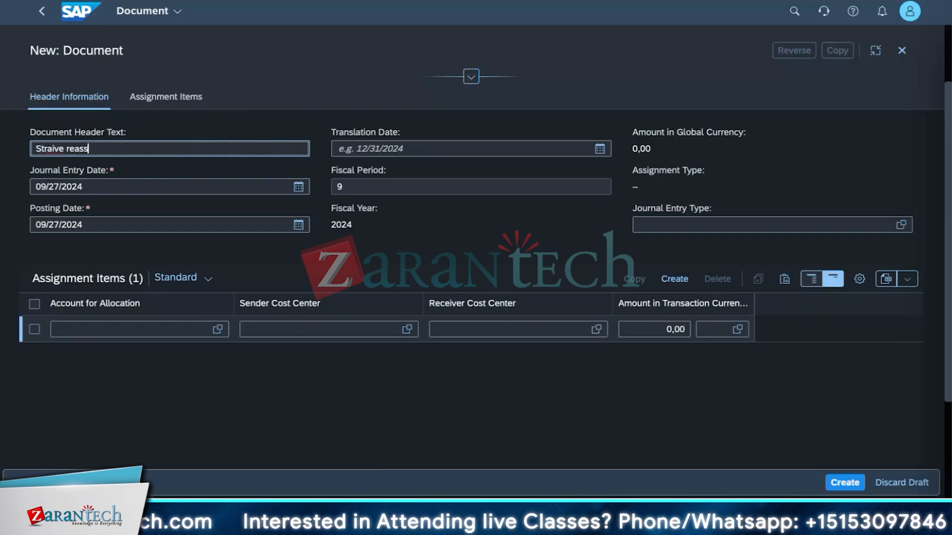
pyautogui.write('ign')
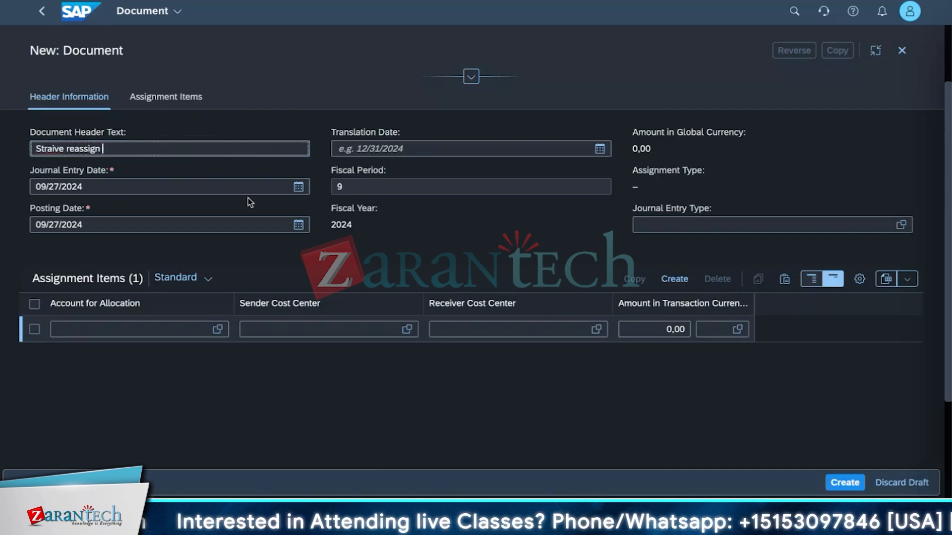
# Look up SA and set the journal entry type to SA (G/L Account Document).
pyautogui.click(860, 225)
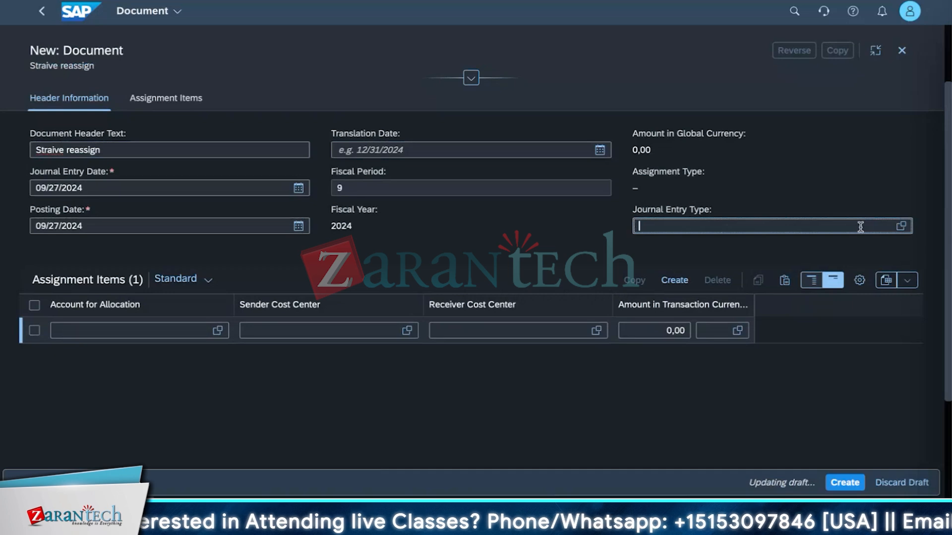
pyautogui.click(901, 225)
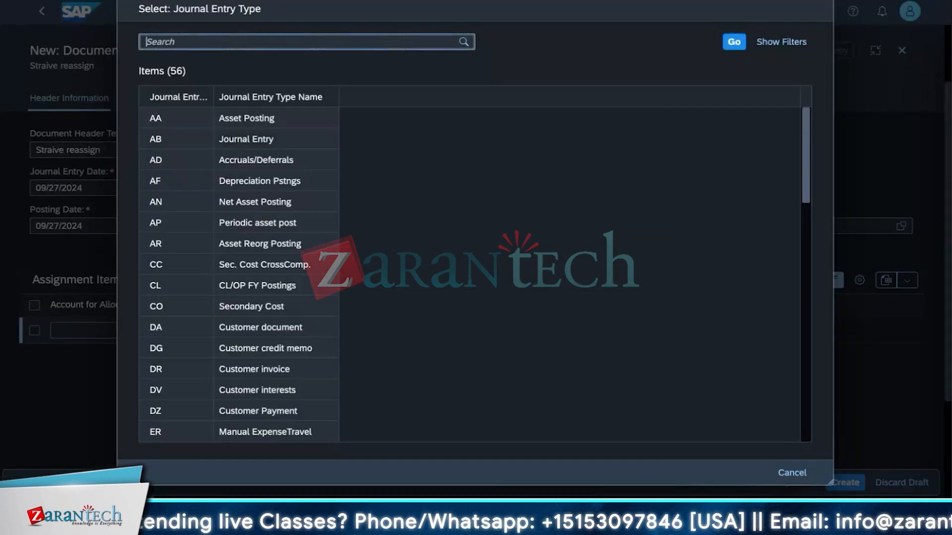
pyautogui.write('SA')
pyautogui.press('Return')
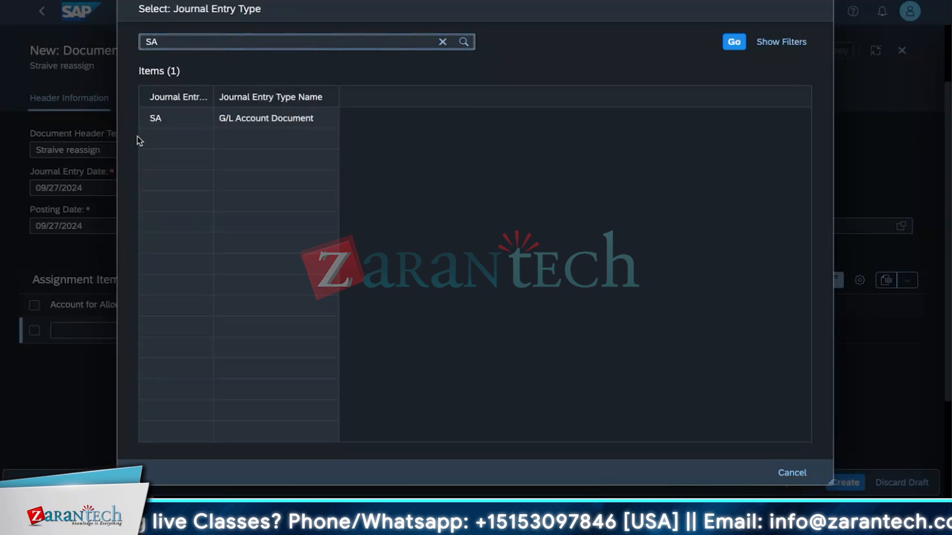
pyautogui.click(290, 122)
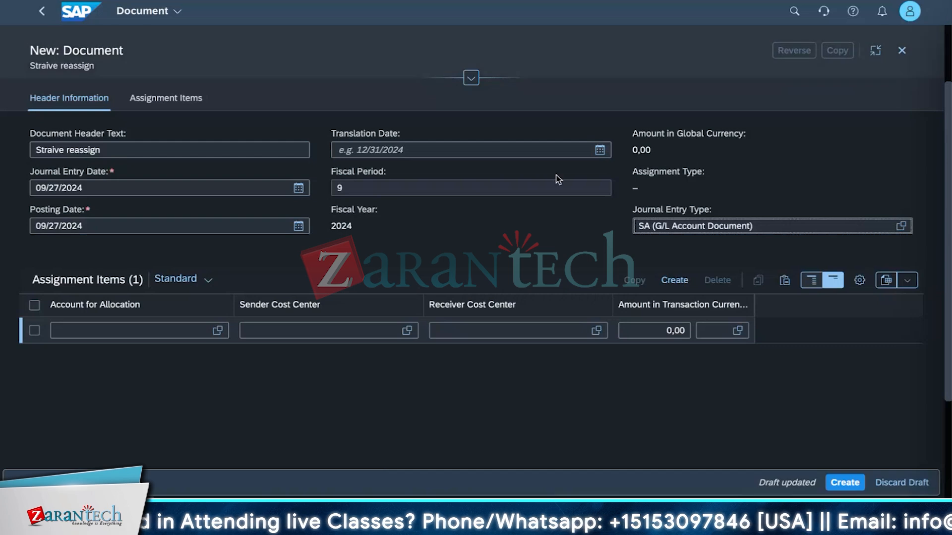
# Look up 61400000 and set the assignment item's account for allocation to 61400000 (Training Education).
pyautogui.click(158, 331)
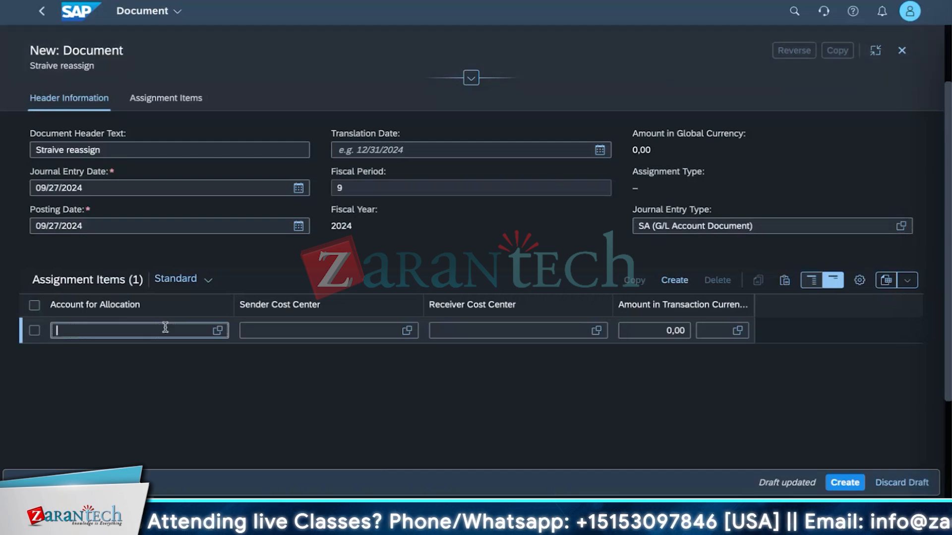
pyautogui.click(217, 331)
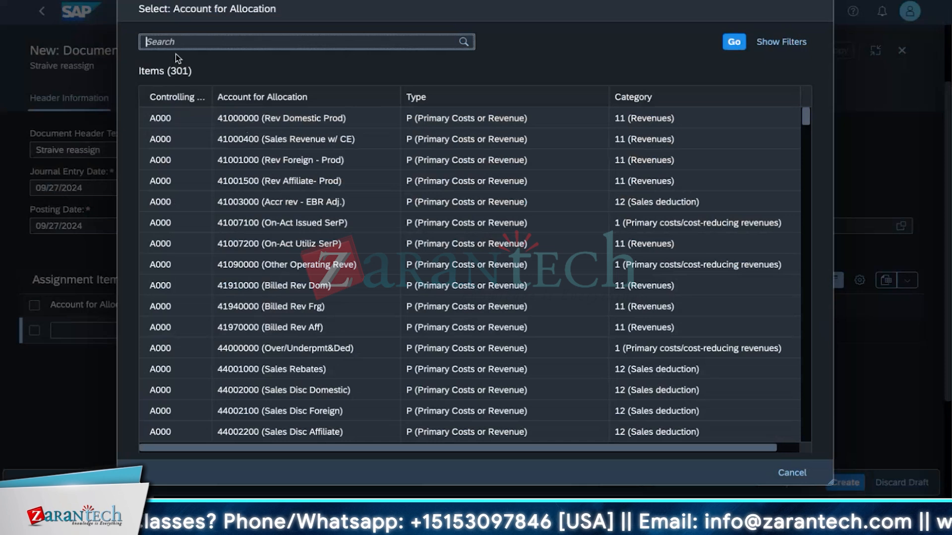
pyautogui.click(185, 43)
pyautogui.write('614')
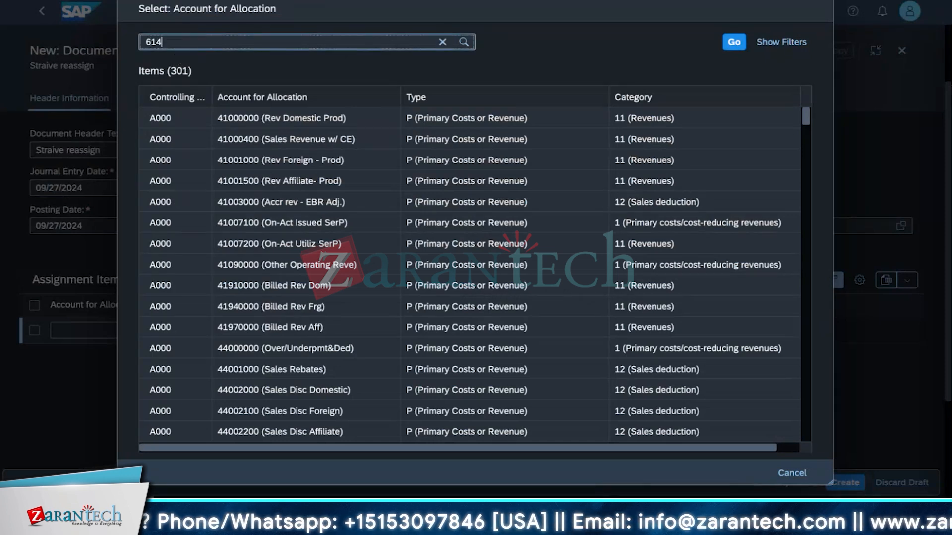
pyautogui.write('00000')
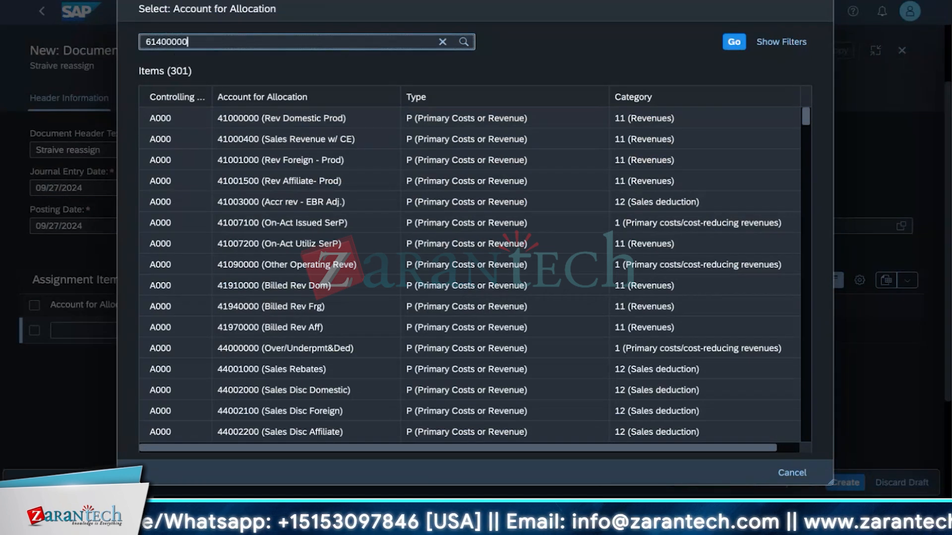
pyautogui.press('Return')
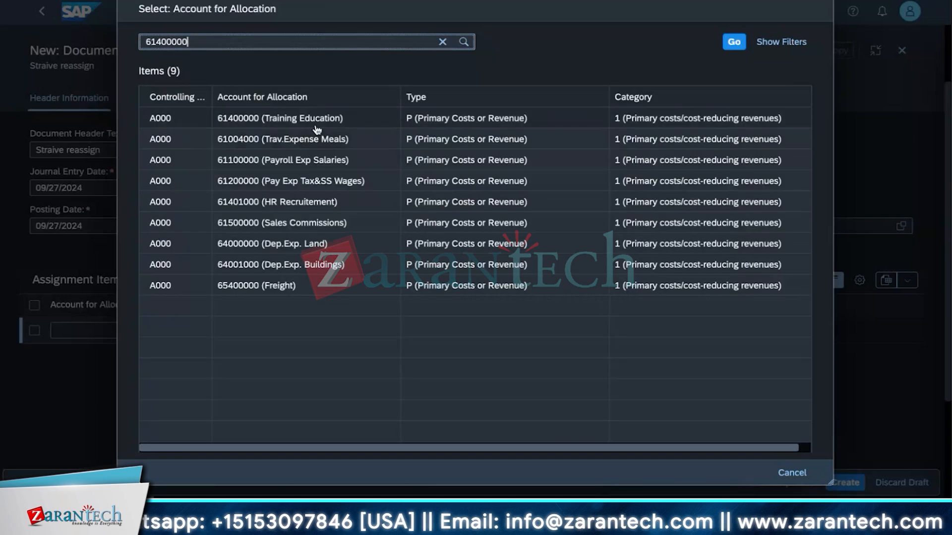
pyautogui.click(279, 118)
# Set the assignment item's sender cost center to COMMON (Sh) and its receiver cost center to FIN01 (Financials 01).
pyautogui.click(301, 329)
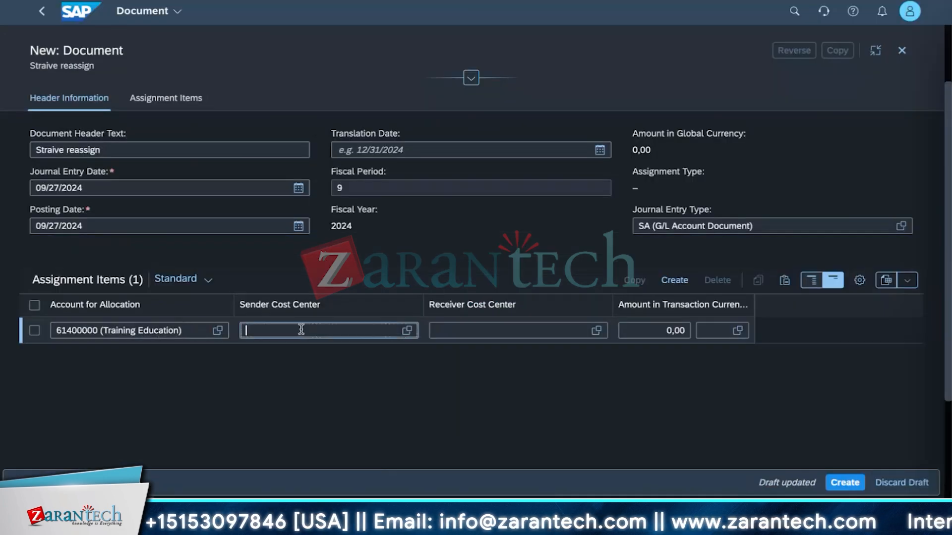
pyautogui.click(406, 329)
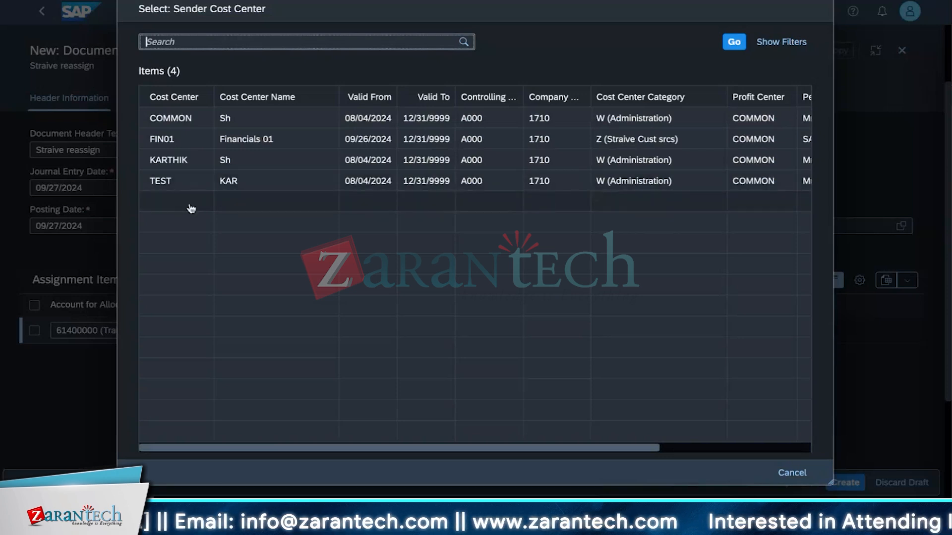
pyautogui.click(190, 119)
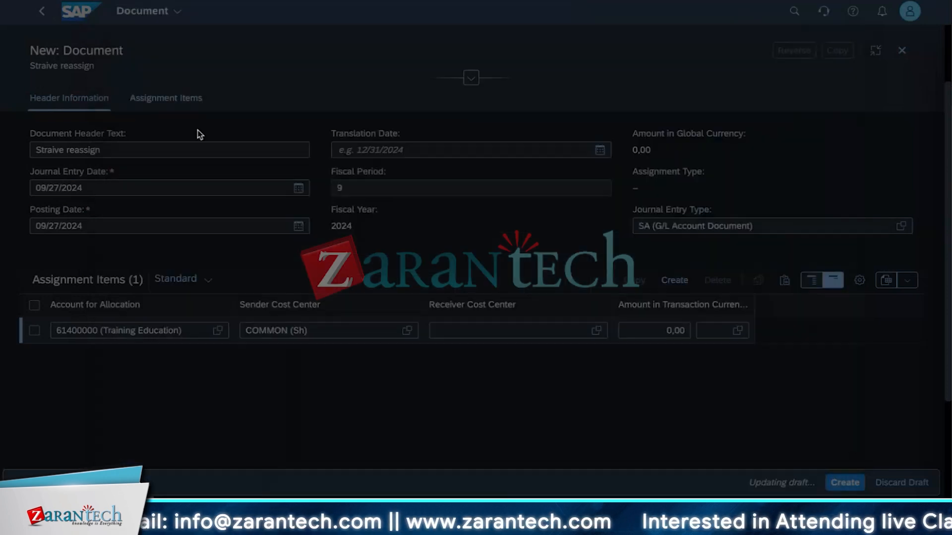
pyautogui.click(598, 331)
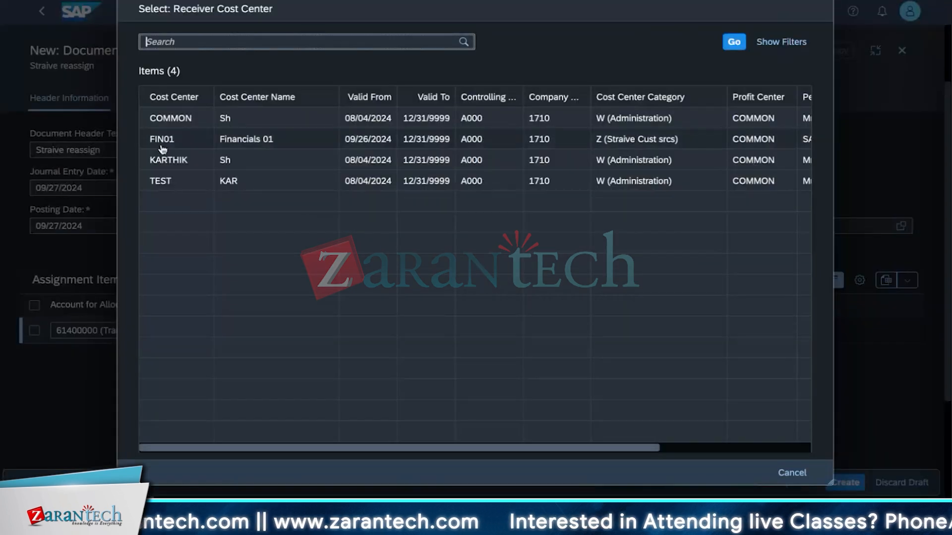
pyautogui.click(161, 144)
pyautogui.click(388, 407)
# Set the assignment item's transaction amount to 140 and look up USD as its currency.
pyautogui.click(667, 328)
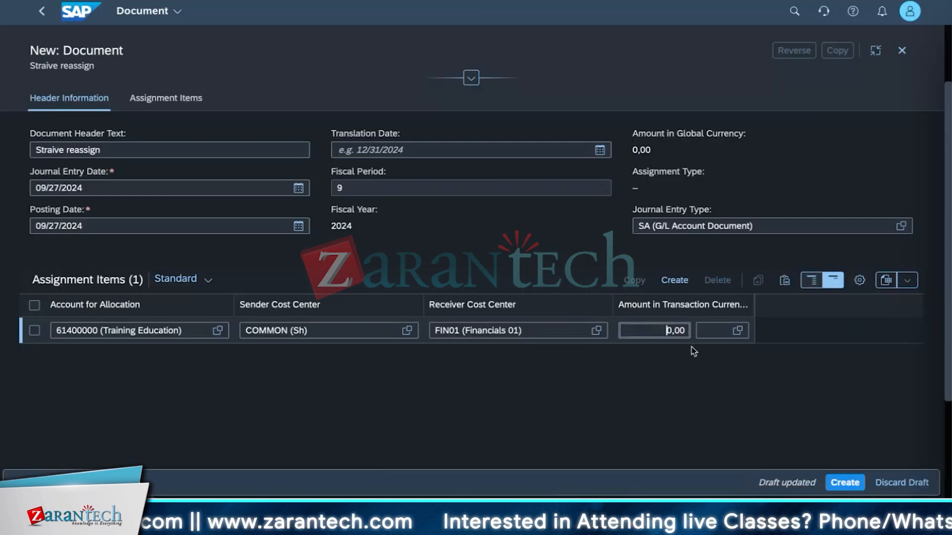
pyautogui.press('Right')
pyautogui.press('Right')
pyautogui.press('BackSpace')
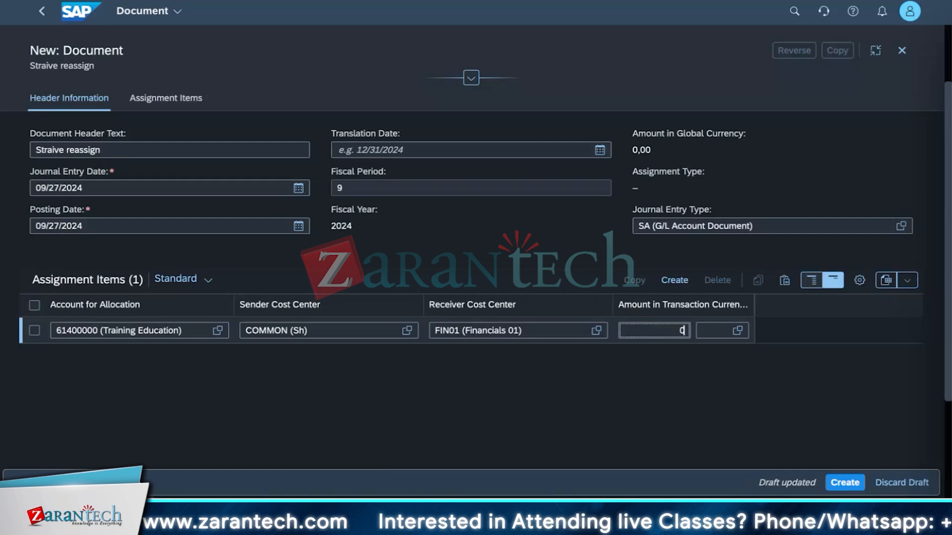
pyautogui.write('140')
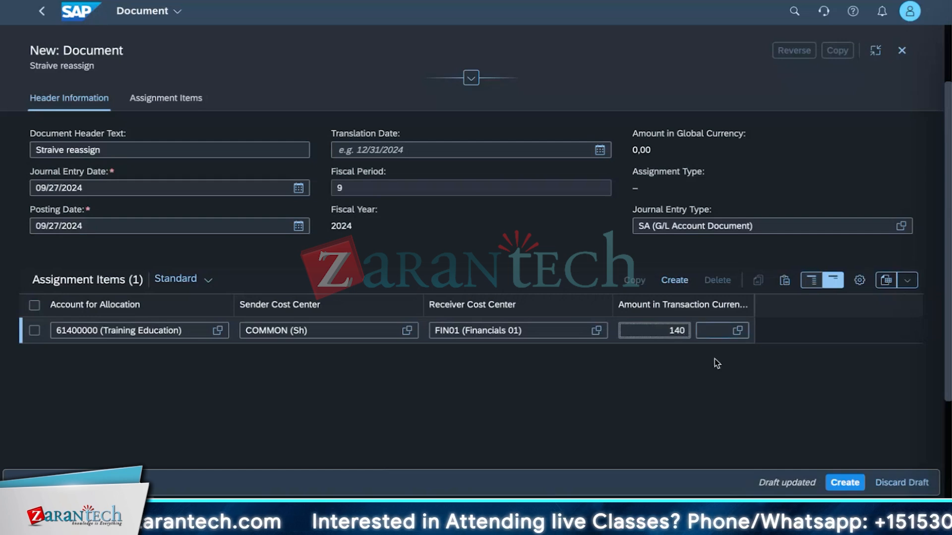
pyautogui.click(737, 332)
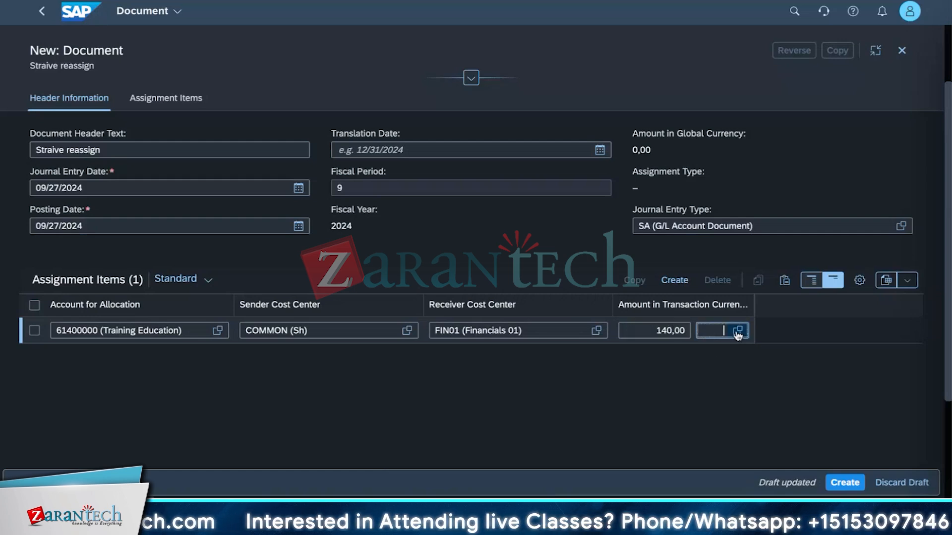
pyautogui.write('u')
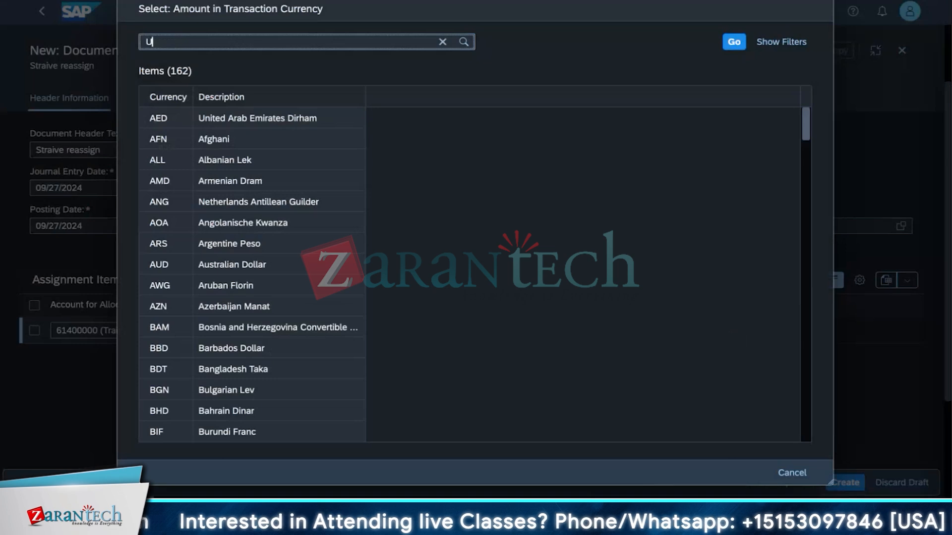
pyautogui.write('SD')
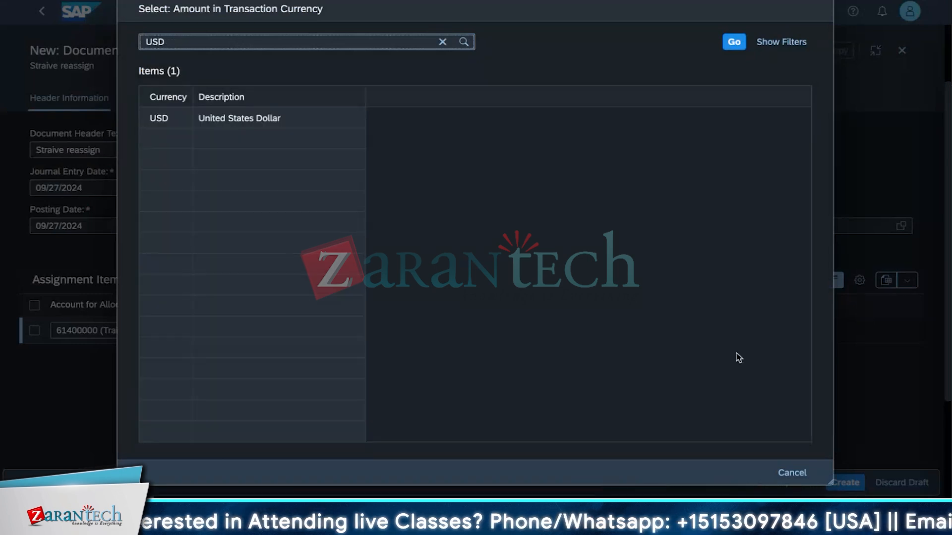
pyautogui.click(200, 118)
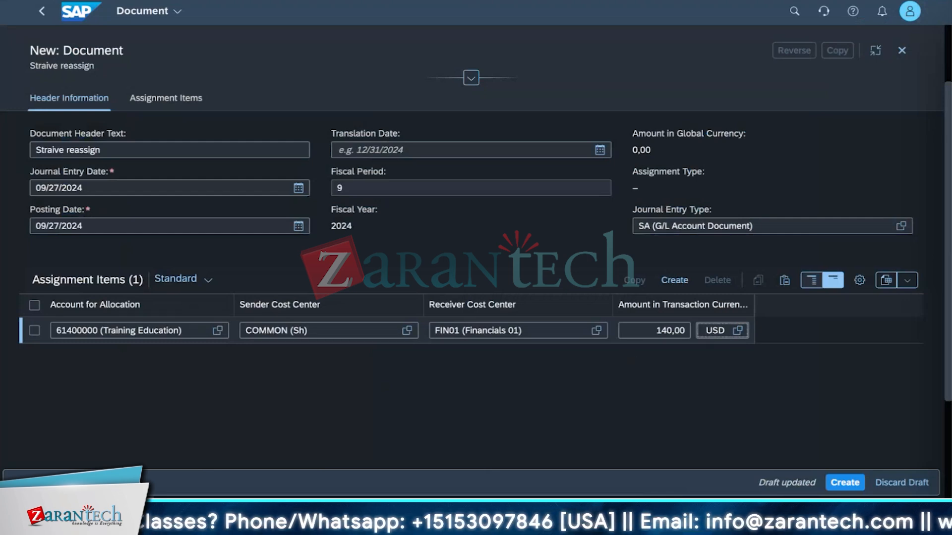
# Try to create the reassignment document, read the assignment item's error details, and dismiss the messages.
pyautogui.click(845, 482)
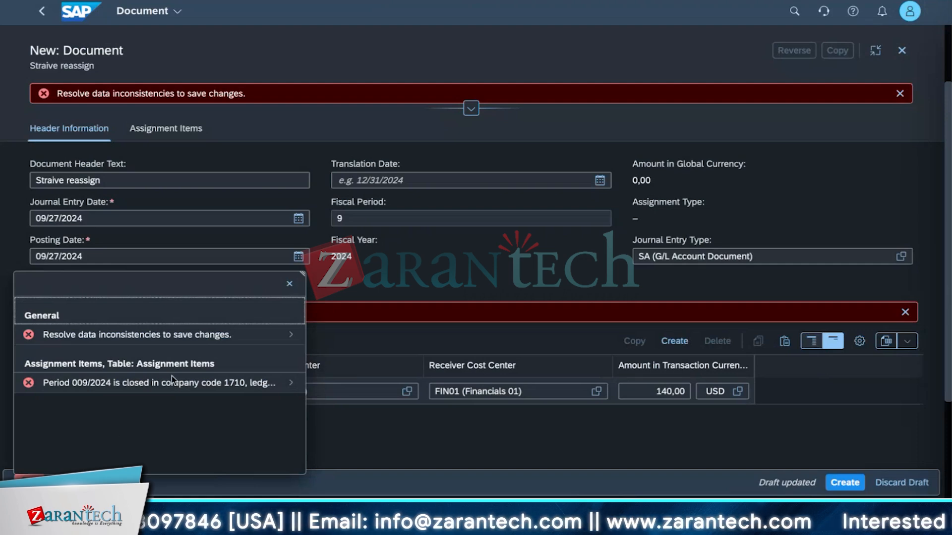
pyautogui.click(295, 384)
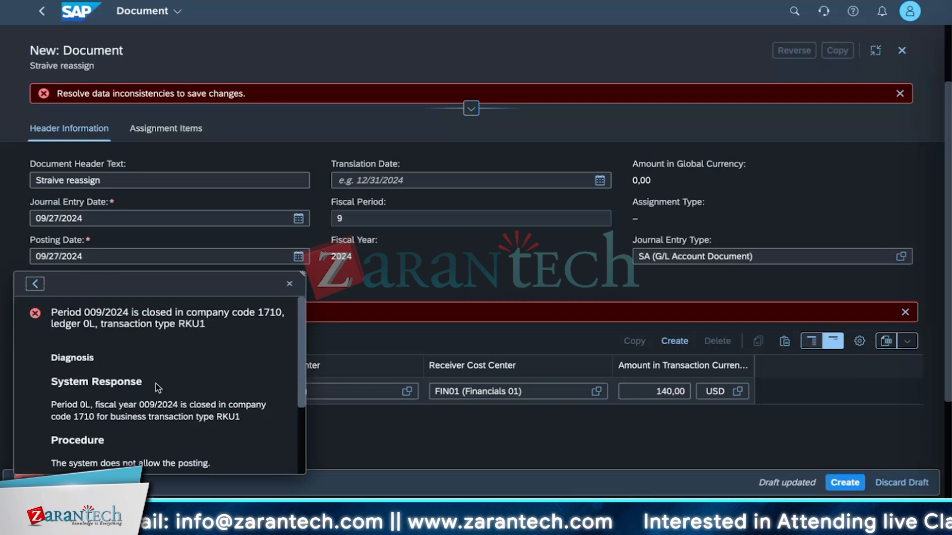
pyautogui.click(289, 284)
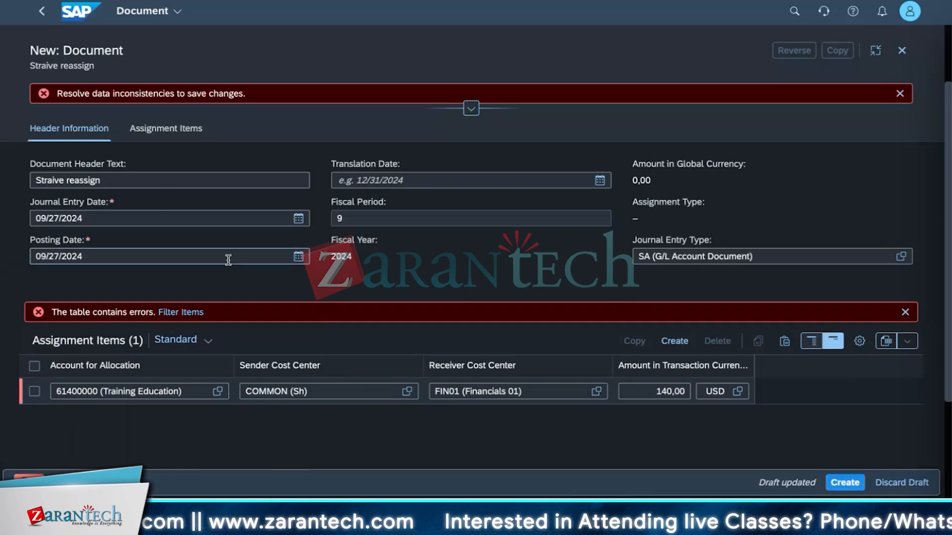
pyautogui.click(419, 224)
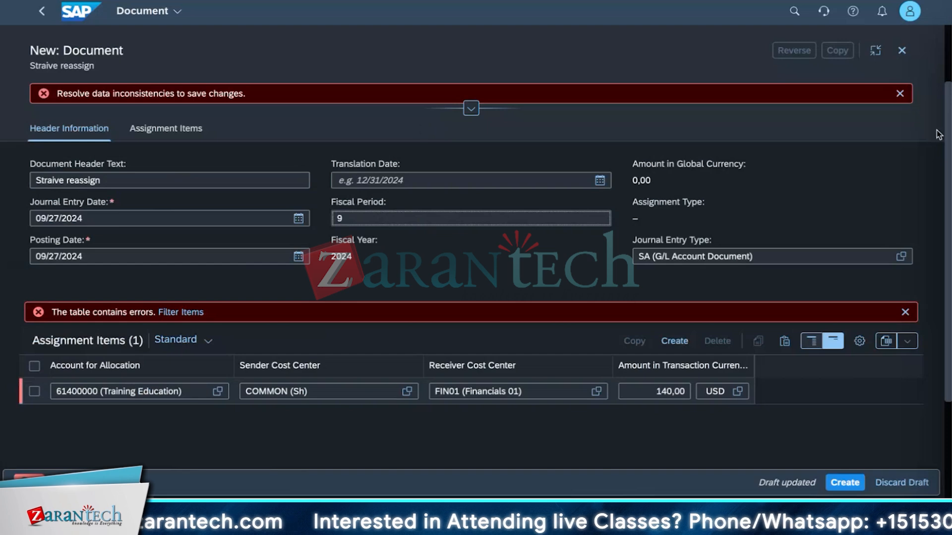
pyautogui.click(899, 94)
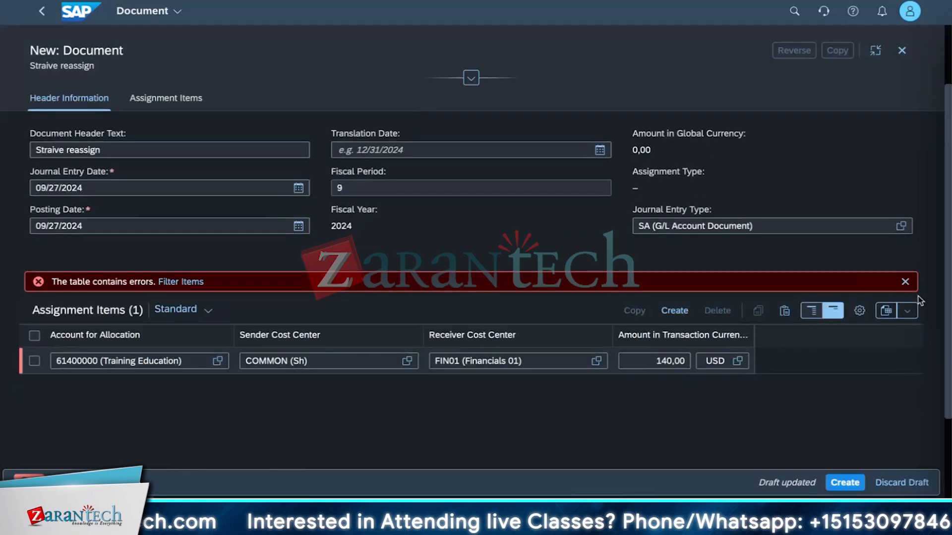
pyautogui.click(905, 282)
pyautogui.click(356, 187)
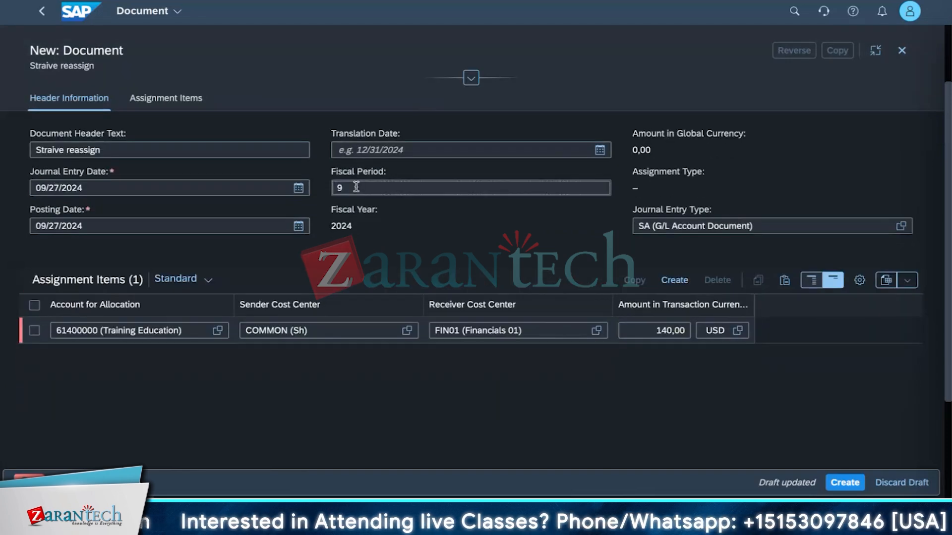
# Discard the draft and start a new reassignment document with the header text "Starive reassign".
pyautogui.click(893, 483)
pyautogui.click(873, 448)
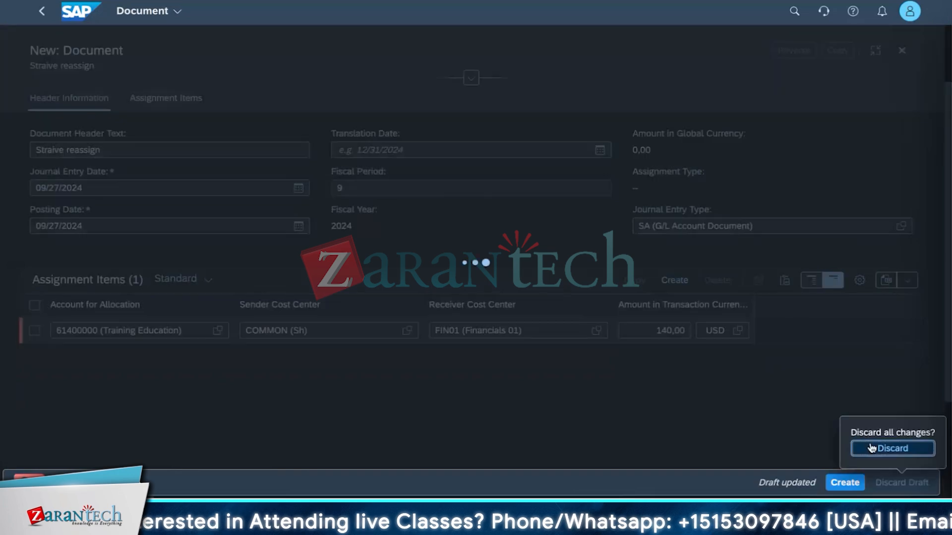
pyautogui.click(816, 210)
pyautogui.click(164, 232)
pyautogui.write('Starive reassign')
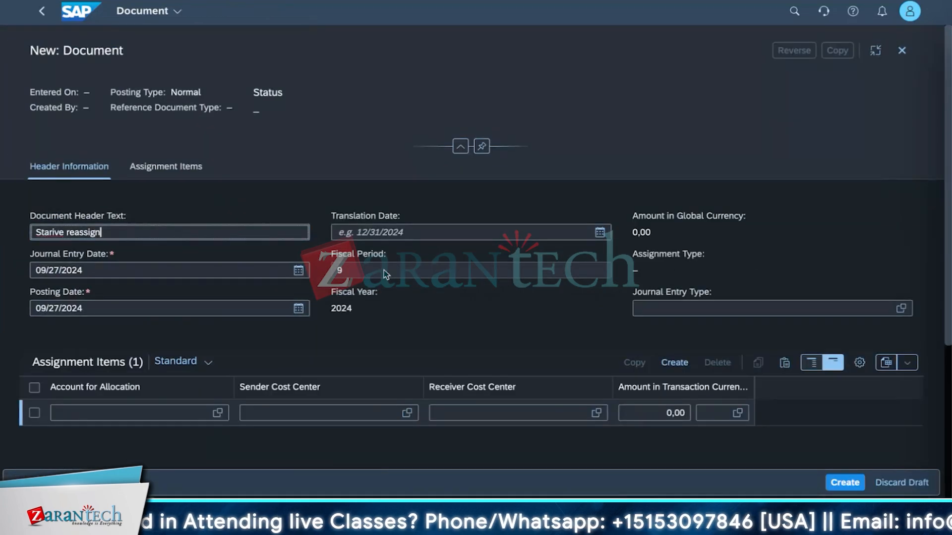
# Set the journal entry date to 08/21/2024.
pyautogui.click(384, 270)
pyautogui.click(298, 270)
pyautogui.click(47, 296)
pyautogui.click(129, 395)
pyautogui.click(414, 286)
# Search the journal entry types for SA and choose SA (G/L Account Document).
pyautogui.click(901, 309)
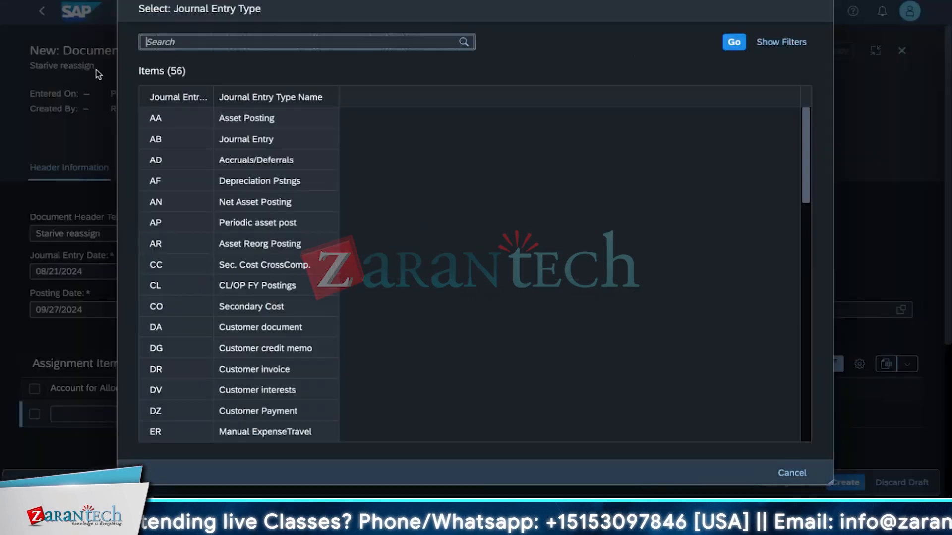
pyautogui.click(277, 42)
pyautogui.write('SA')
pyautogui.press('Return')
pyautogui.click(267, 119)
# Set the item's account for allocation to 41000000 (Rev Domestic Prod) and its sender to the Sh cost center other than COMMON.
pyautogui.click(217, 415)
pyautogui.click(268, 119)
pyautogui.click(407, 415)
pyautogui.click(267, 119)
# Set the receiver cost center to FIN01 (Financials 01) and the transaction amount to 1200 USD.
pyautogui.click(595, 414)
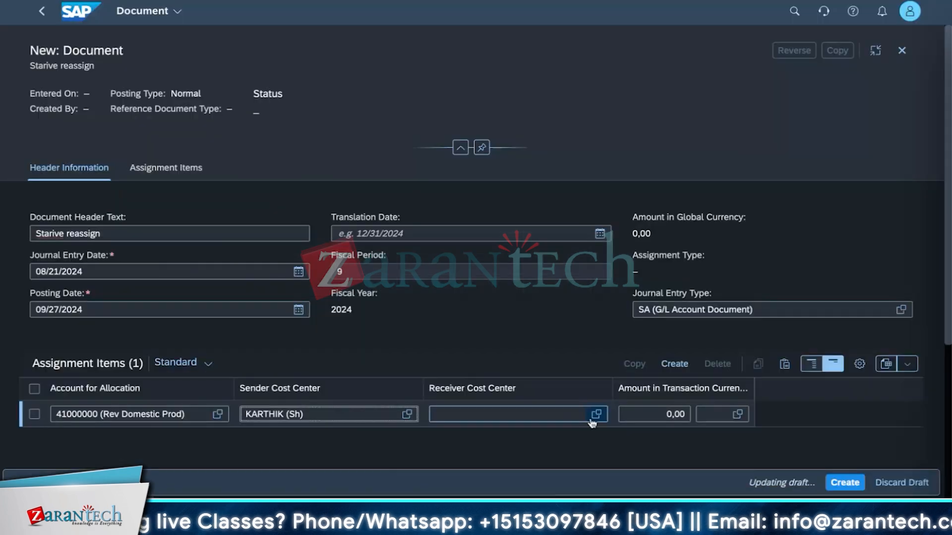
pyautogui.click(268, 119)
pyautogui.click(666, 415)
pyautogui.write('120')
pyautogui.click(737, 415)
pyautogui.write('USD')
pyautogui.click(268, 119)
# Try to create the document, close the error details, and change the sender cost center to TEST (KAR).
pyautogui.click(845, 483)
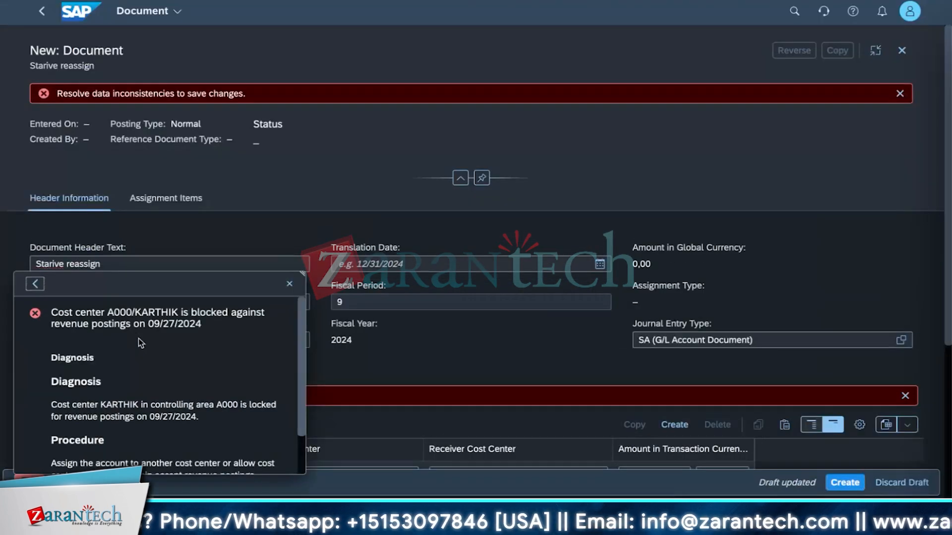
pyautogui.click(289, 286)
pyautogui.scroll(-2, 179, 410)
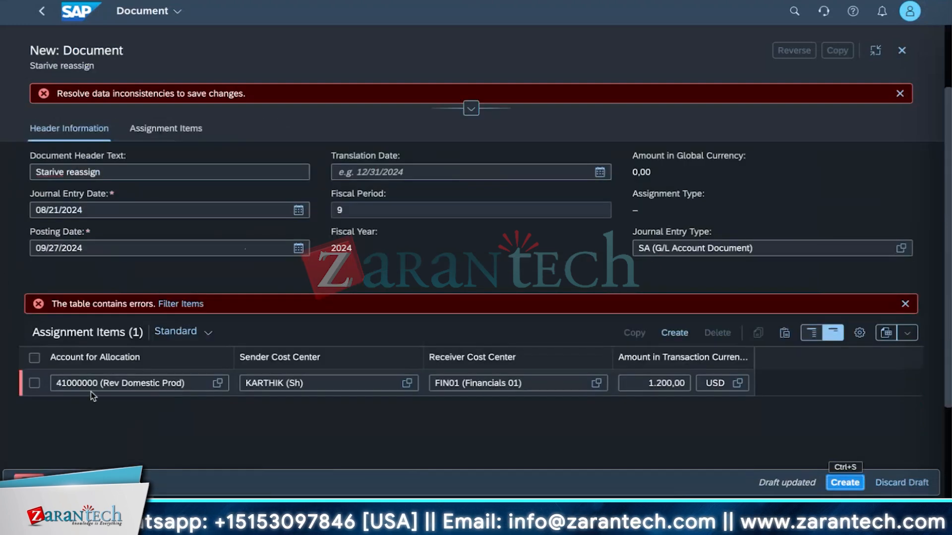
pyautogui.click(407, 384)
pyautogui.click(188, 183)
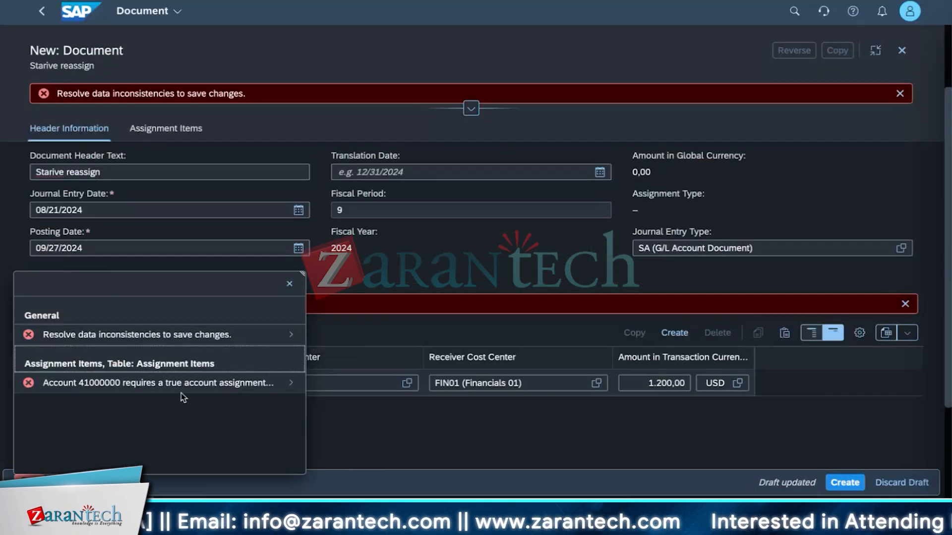
# Read the account assignment error details and change the account for allocation to 94309000 (Development).
pyautogui.click(272, 383)
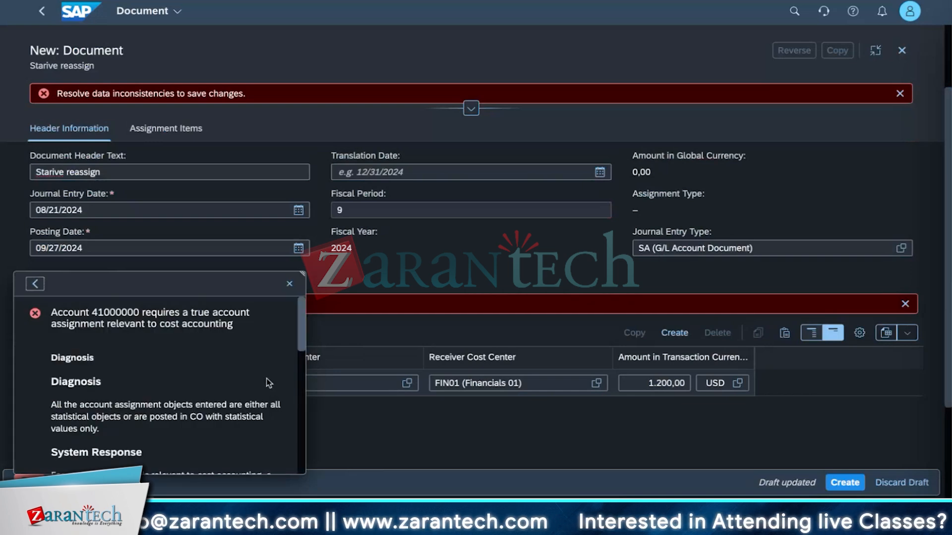
pyautogui.click(289, 283)
pyautogui.click(179, 383)
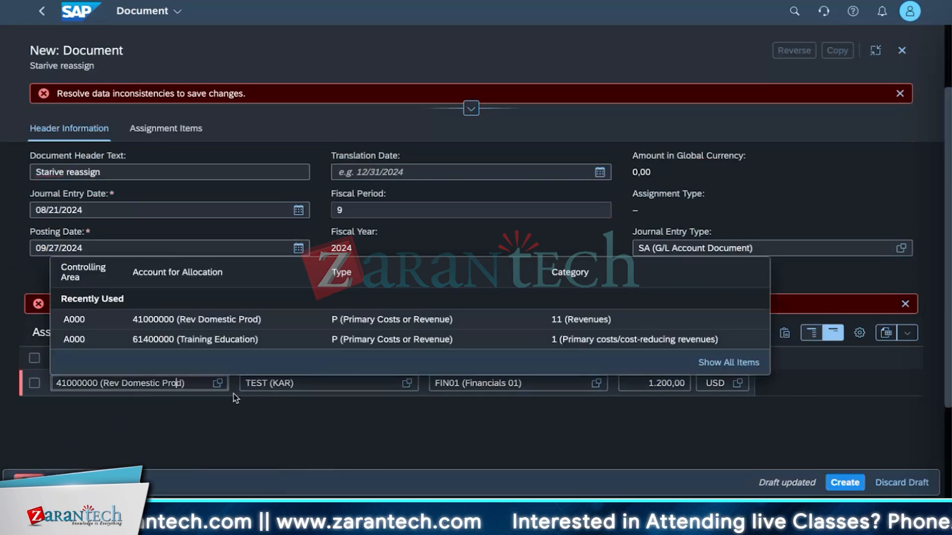
pyautogui.click(217, 383)
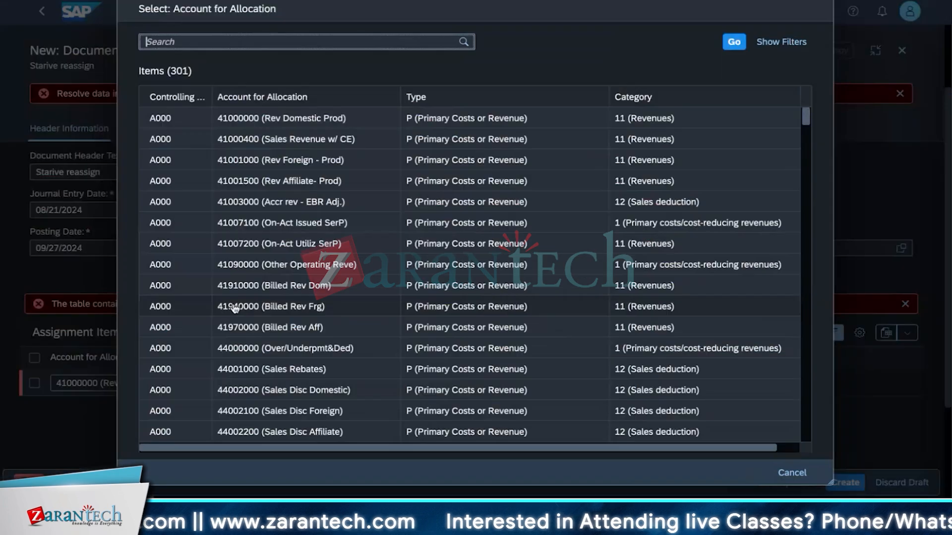
pyautogui.scroll(-5, 255, 350)
pyautogui.scroll(-5, 255, 351)
pyautogui.scroll(-20, 272, 329)
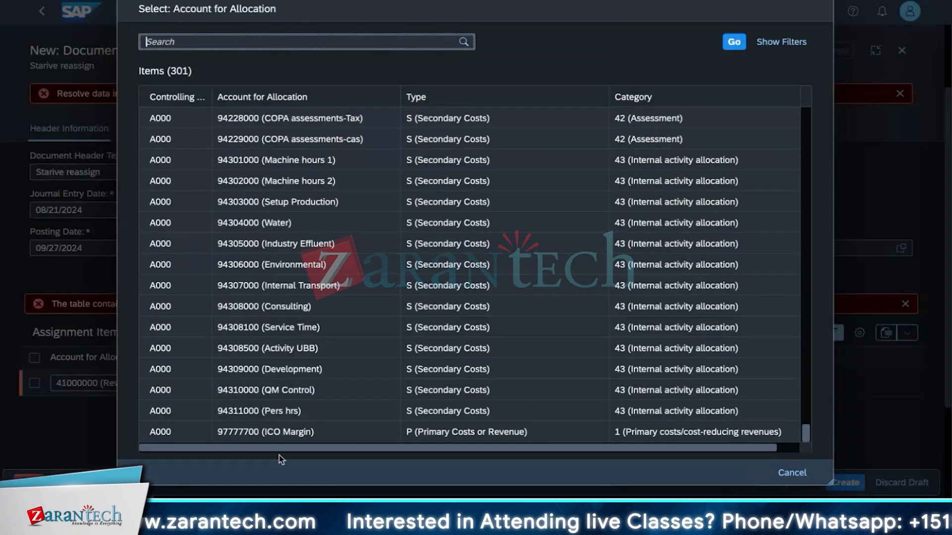
pyautogui.click(278, 413)
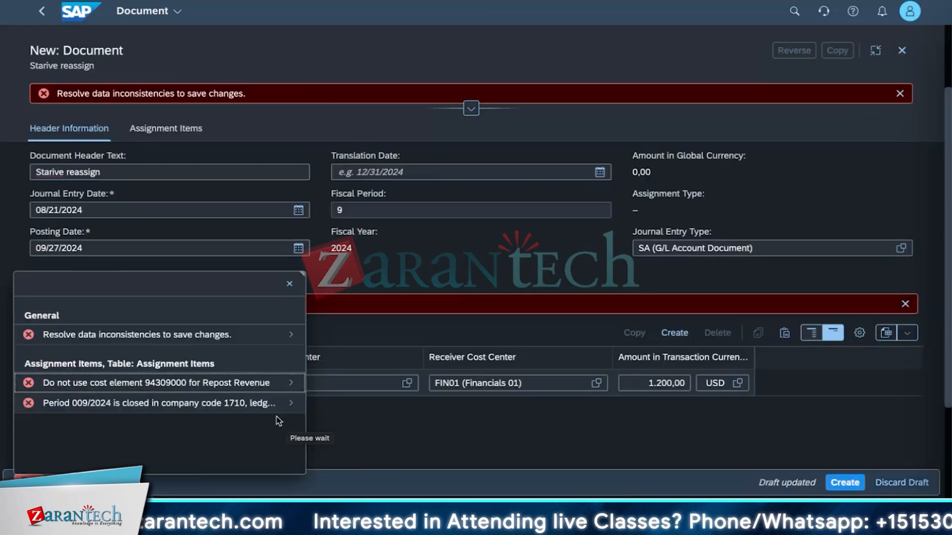
# Change the account for allocation to 41090000 (Other Operating Reve) and try to create the document.
pyautogui.click(217, 385)
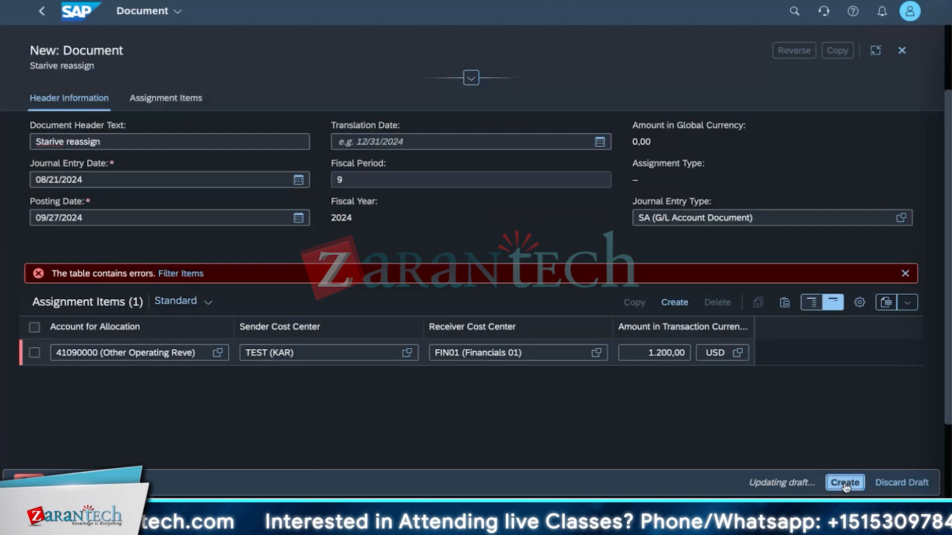
pyautogui.click(844, 482)
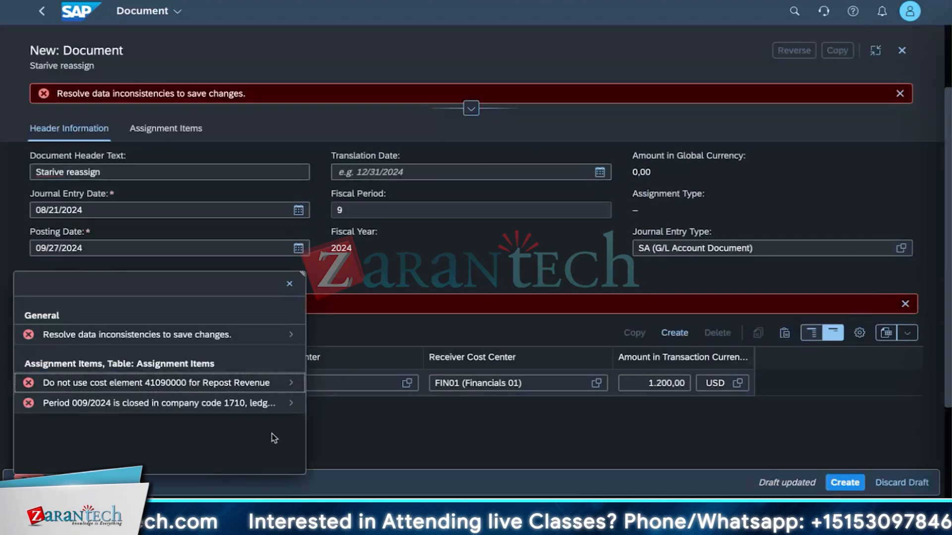
# Change the account for allocation to 61051000 (Payroll Exp.Dwn.wag), retry creating the document, and read the cost element error details.
pyautogui.click(217, 385)
pyautogui.write('61100\\')
pyautogui.click(243, 308)
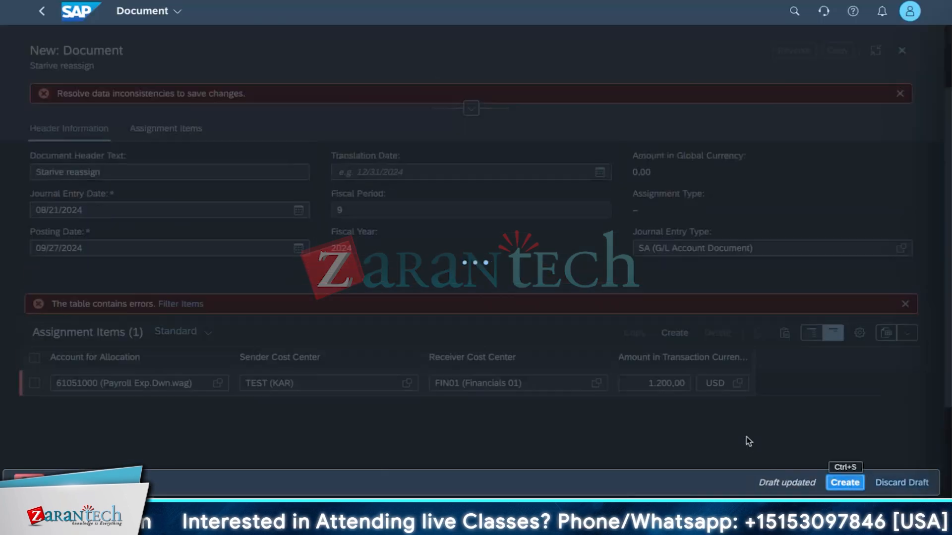
pyautogui.click(277, 436)
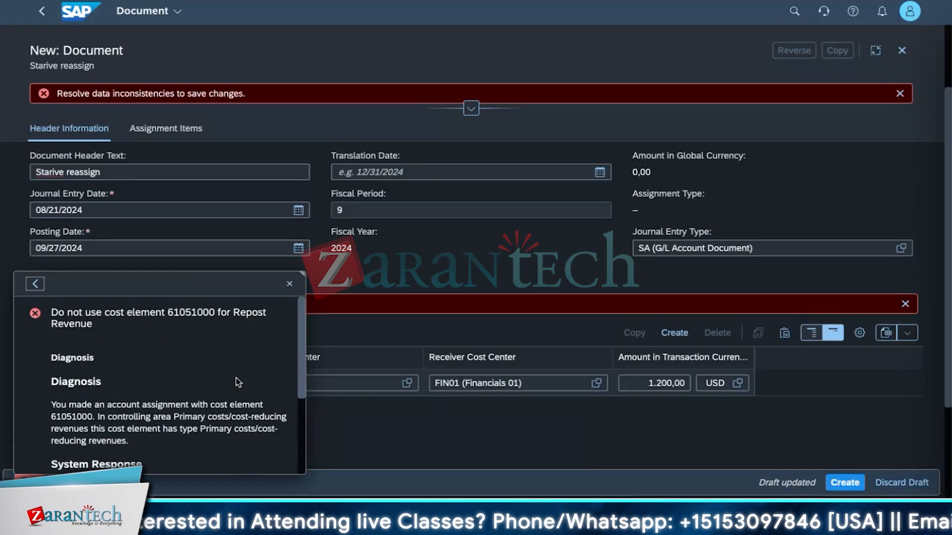
pyautogui.scroll(-3, 236, 381)
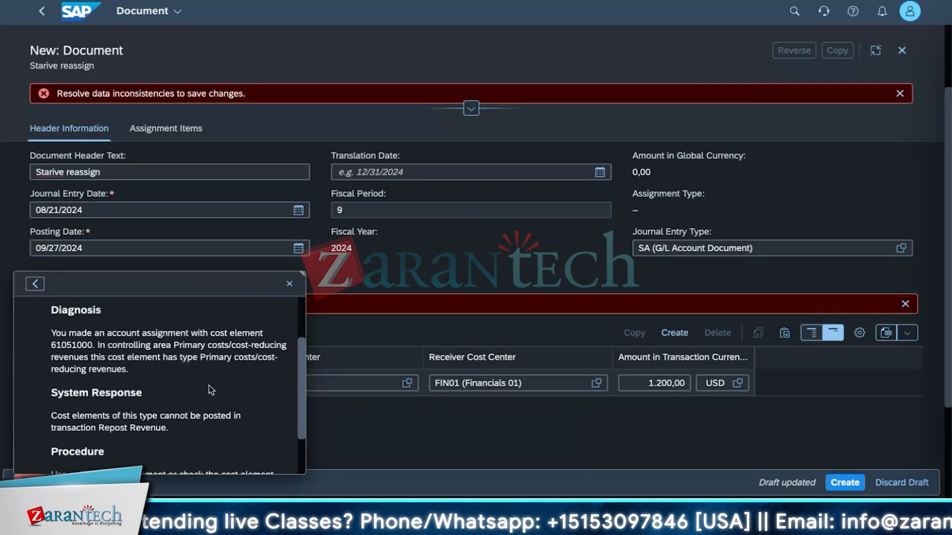
pyautogui.click(289, 283)
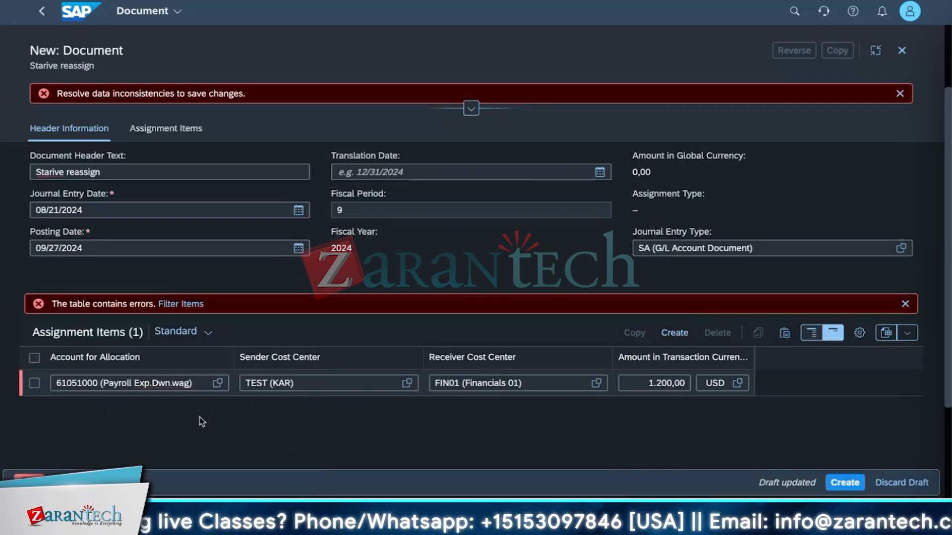
# Change the assignment item's account for allocation to 94301000 (Machine hours 1).
pyautogui.click(185, 380)
pyautogui.tripleClick(166, 381)
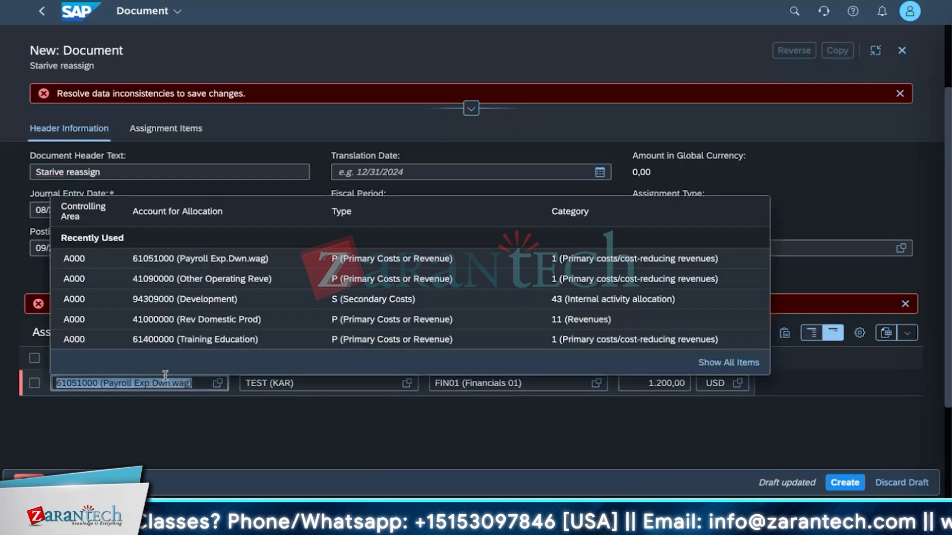
pyautogui.press('BackSpace')
pyautogui.click(217, 383)
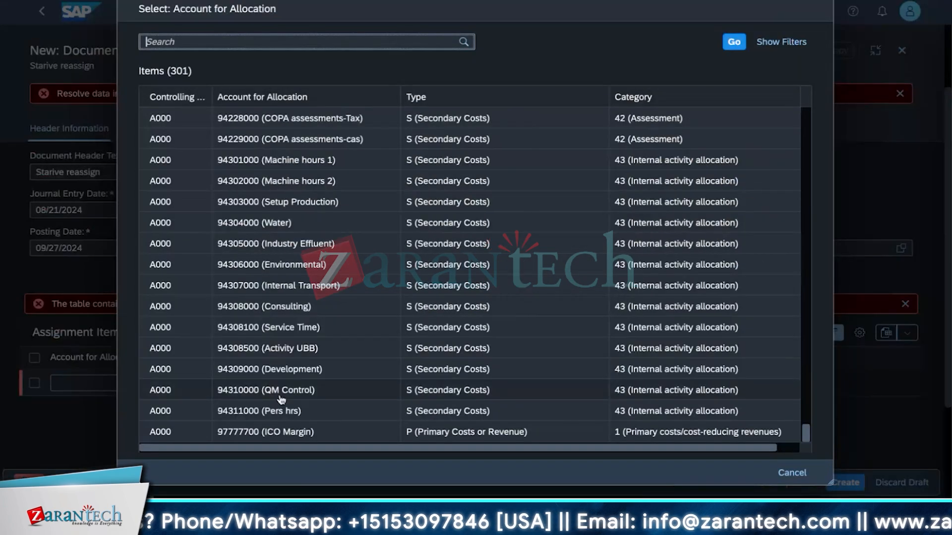
pyautogui.click(441, 390)
pyautogui.click(284, 400)
pyautogui.click(289, 284)
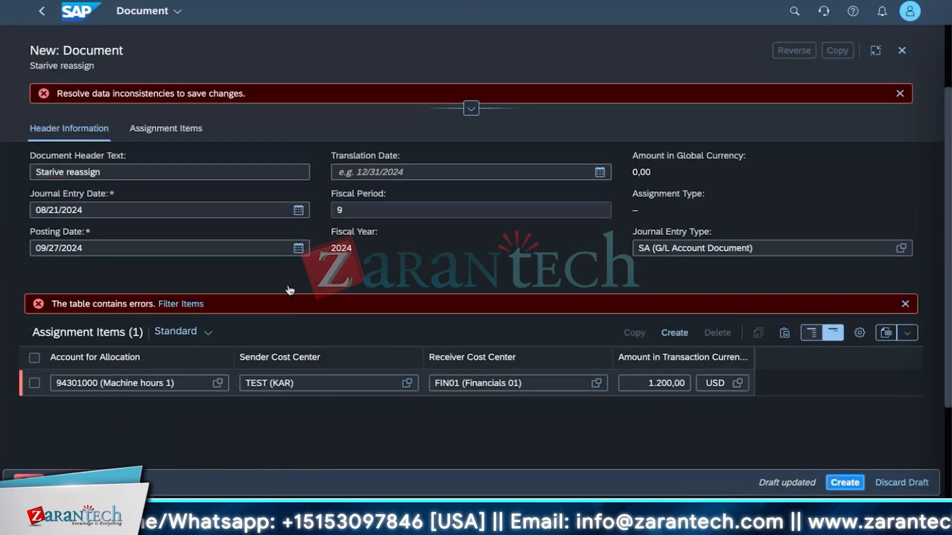
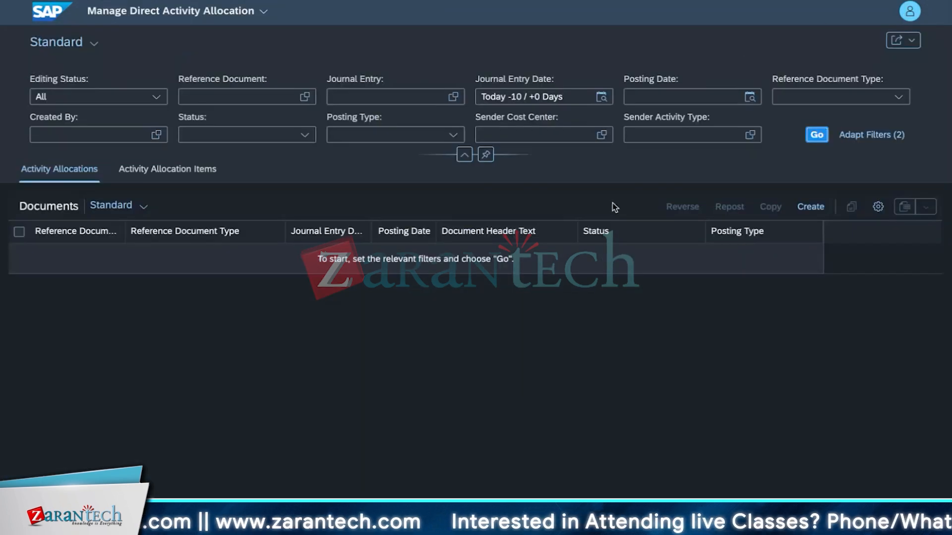
# Start a new direct activity allocation document in full-screen view and enter the header text "001_dierct activity allocation".
pyautogui.click(817, 209)
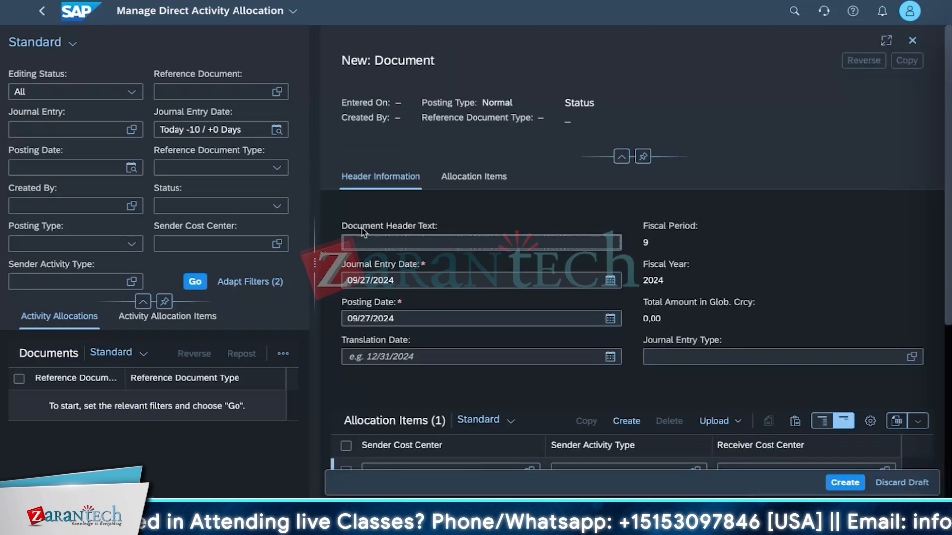
pyautogui.click(887, 41)
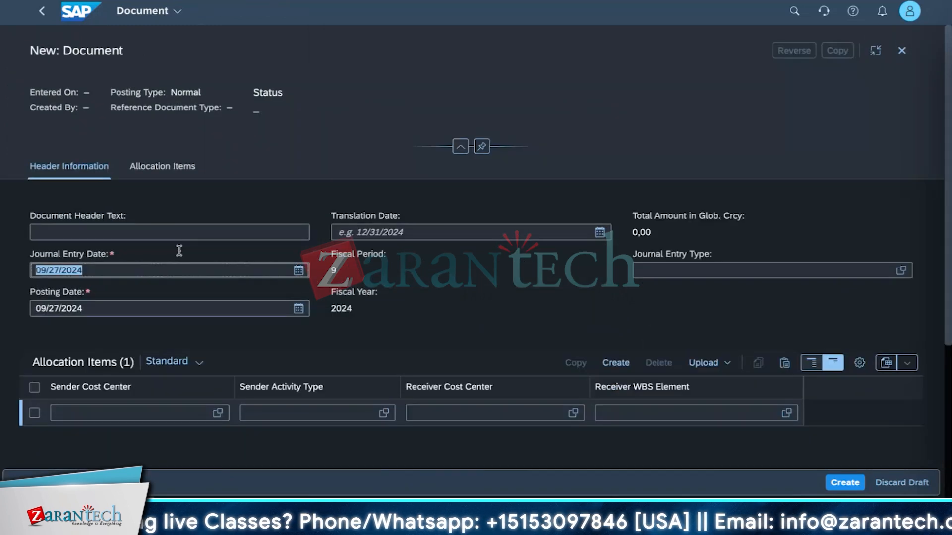
pyautogui.click(191, 233)
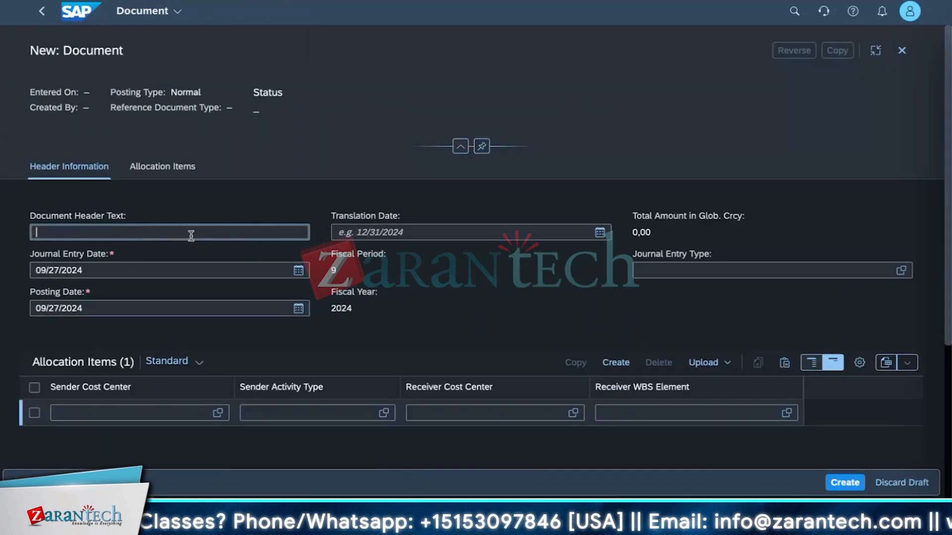
pyautogui.write('d')
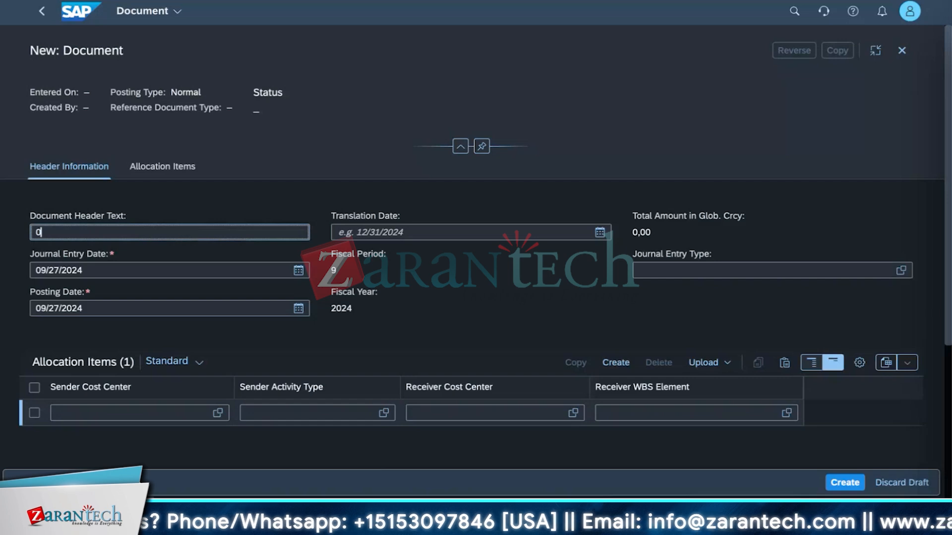
pyautogui.write('01_dierct acy')
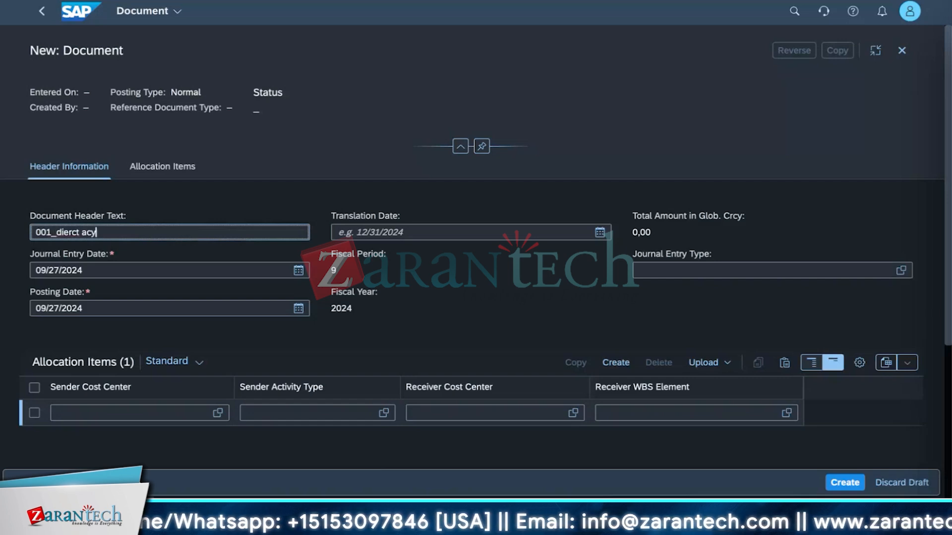
pyautogui.press('BackSpace')
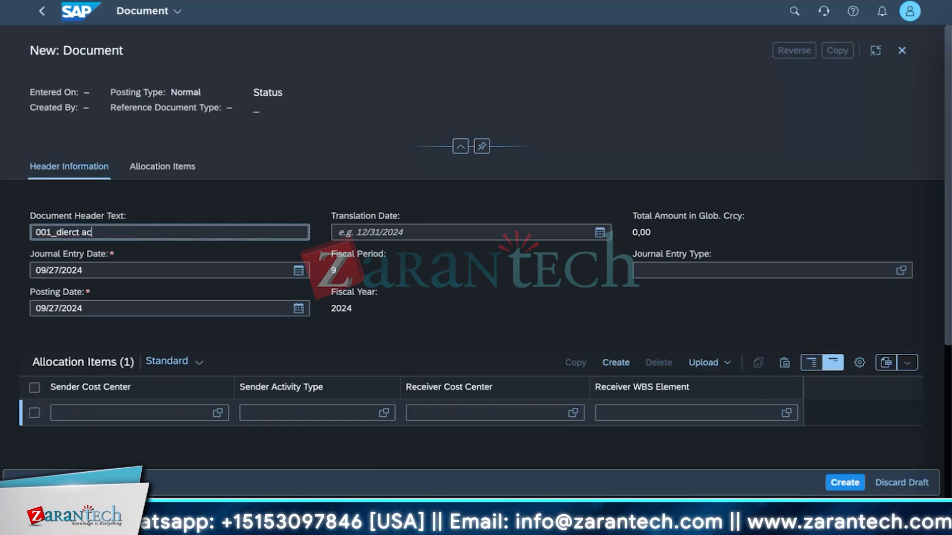
pyautogui.write('tivity allo')
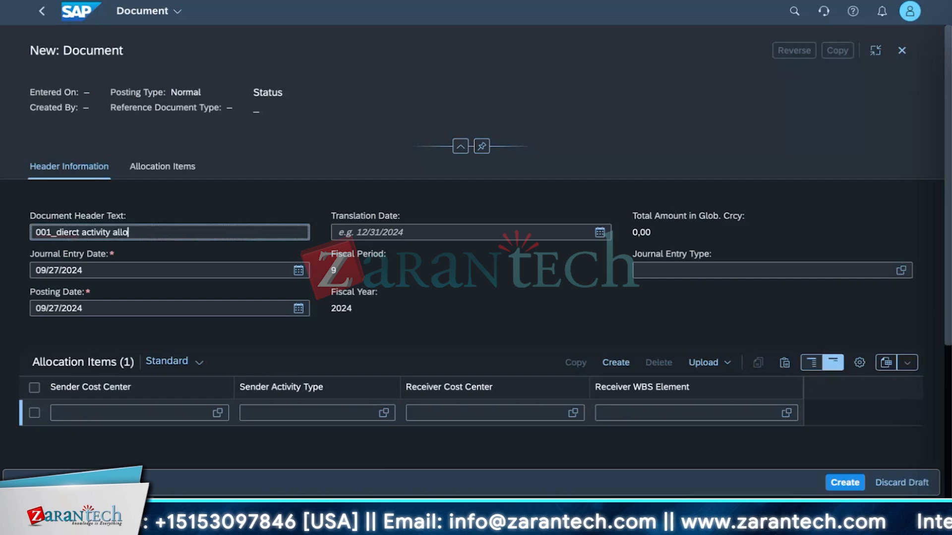
pyautogui.write('cation')
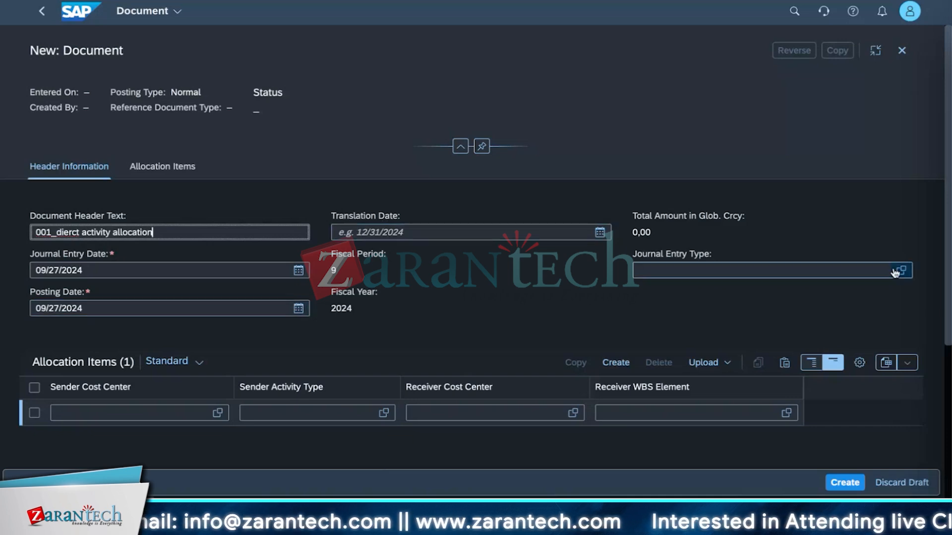
# Set the allocation document's journal entry type to CO (Secondary Cost).
pyautogui.click(917, 270)
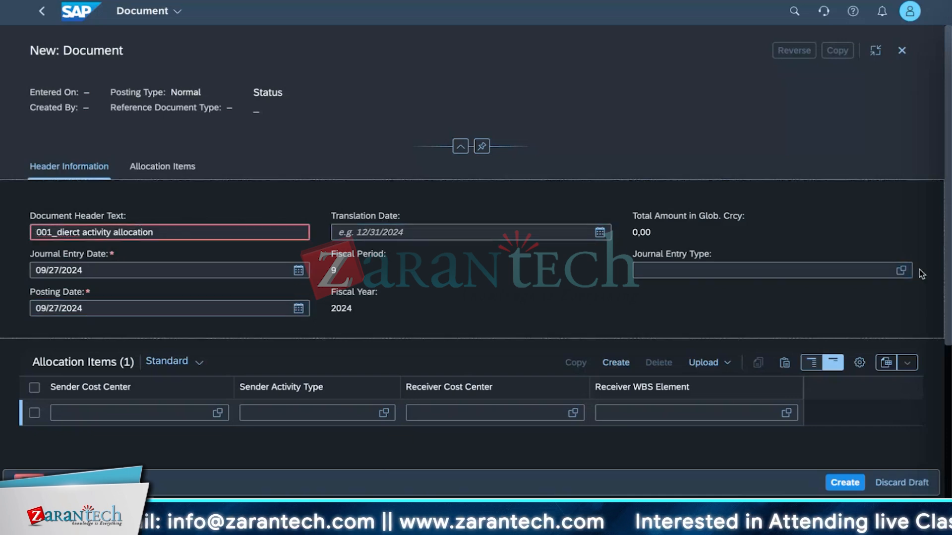
pyautogui.click(716, 270)
pyautogui.write('CO')
pyautogui.press('Return')
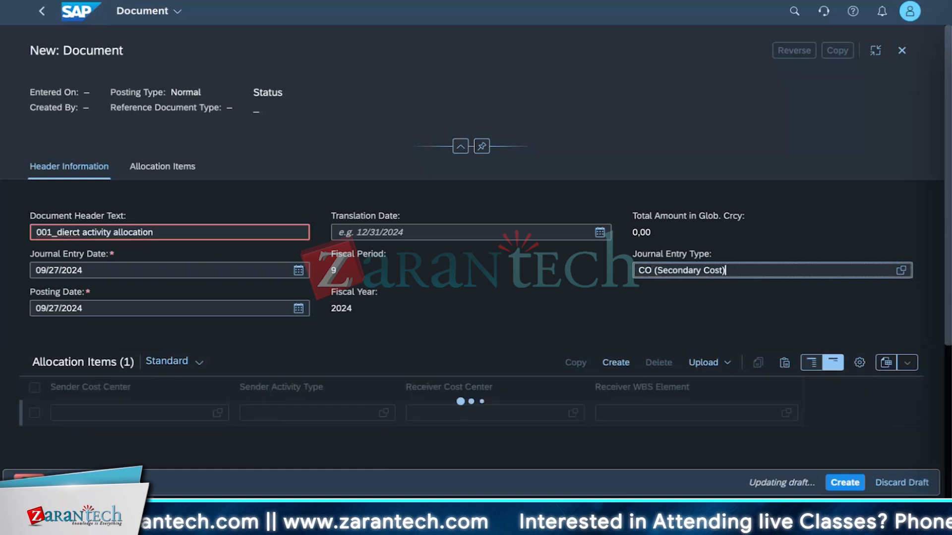
# Check the header text error and replace the document header text with 001_DAC_STRAIVE.
pyautogui.click(29, 481)
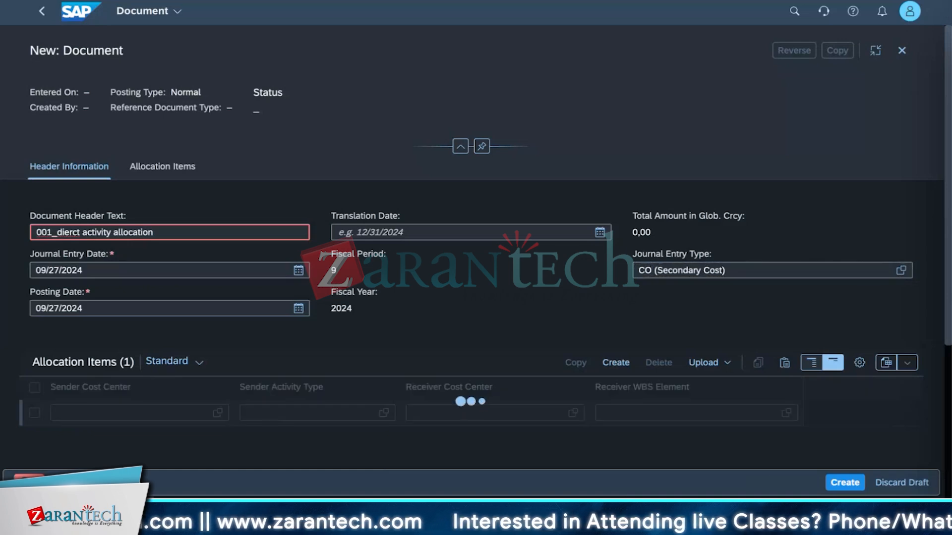
pyautogui.click(233, 253)
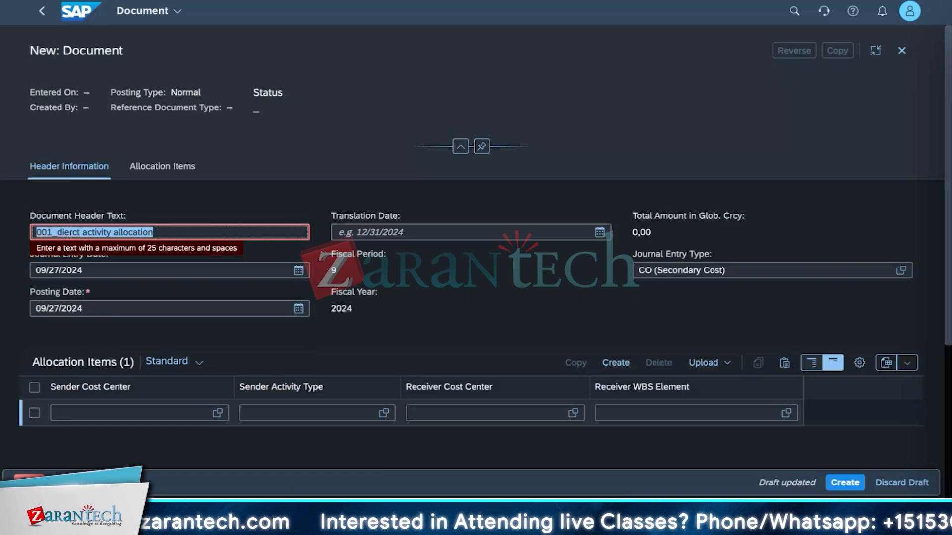
pyautogui.press('BackSpace')
pyautogui.write('001_')
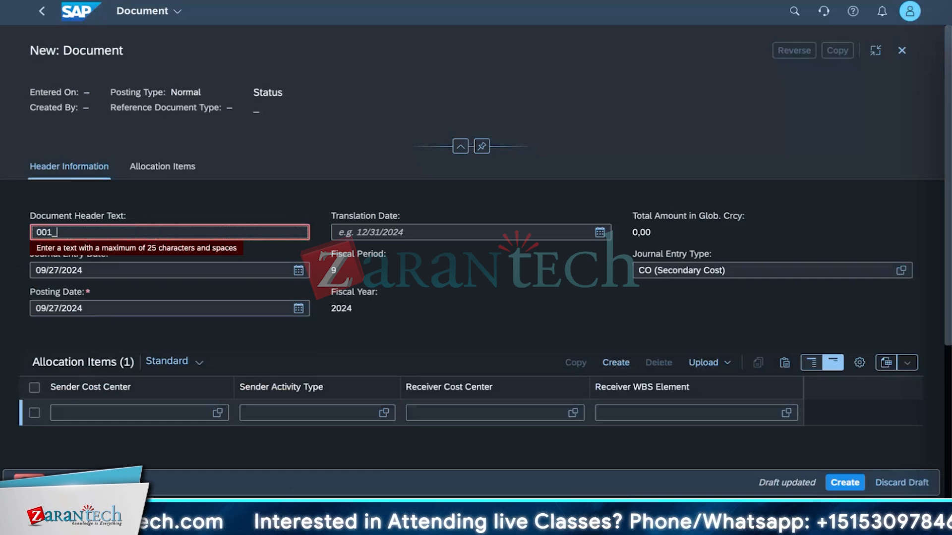
pyautogui.write('DAC_ST')
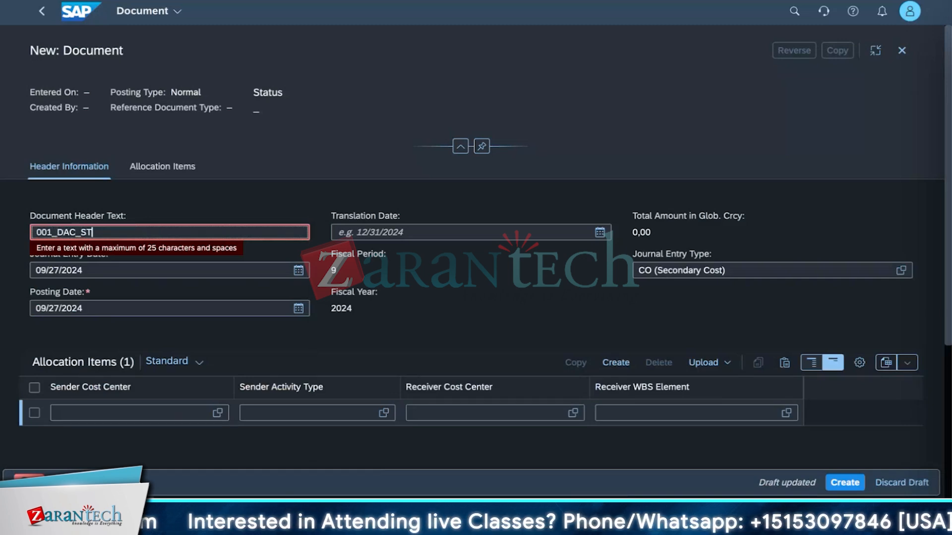
pyautogui.write('RAIVE')
pyautogui.click(403, 332)
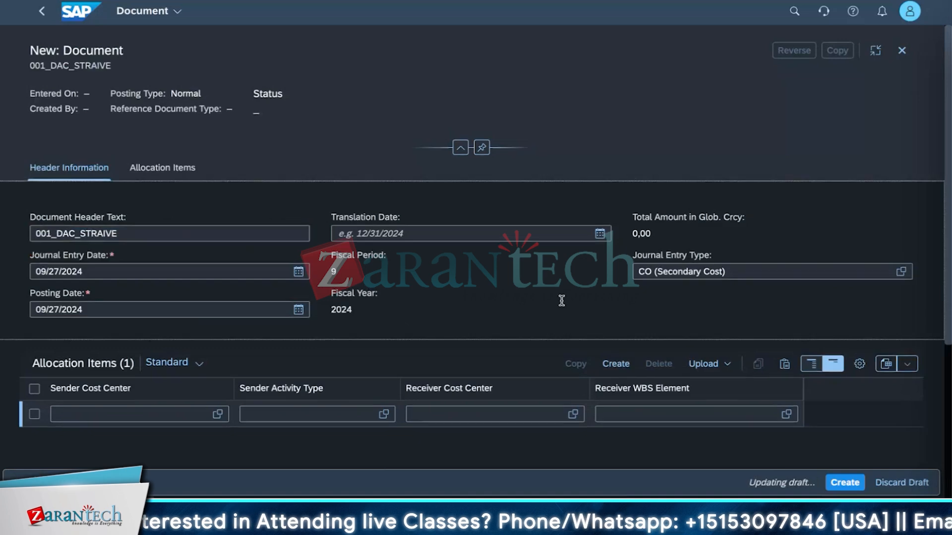
# Begin entering the sender cost center for the first allocation item.
pyautogui.scroll(-2, 156, 361)
pyautogui.click(151, 337)
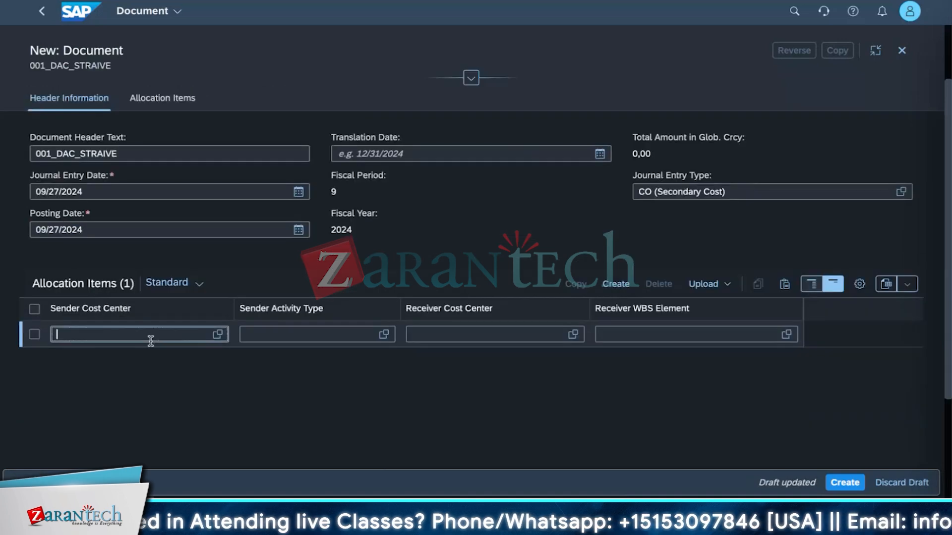
# Look up the available sender cost centers for the allocation item using its value help.
pyautogui.click(295, 334)
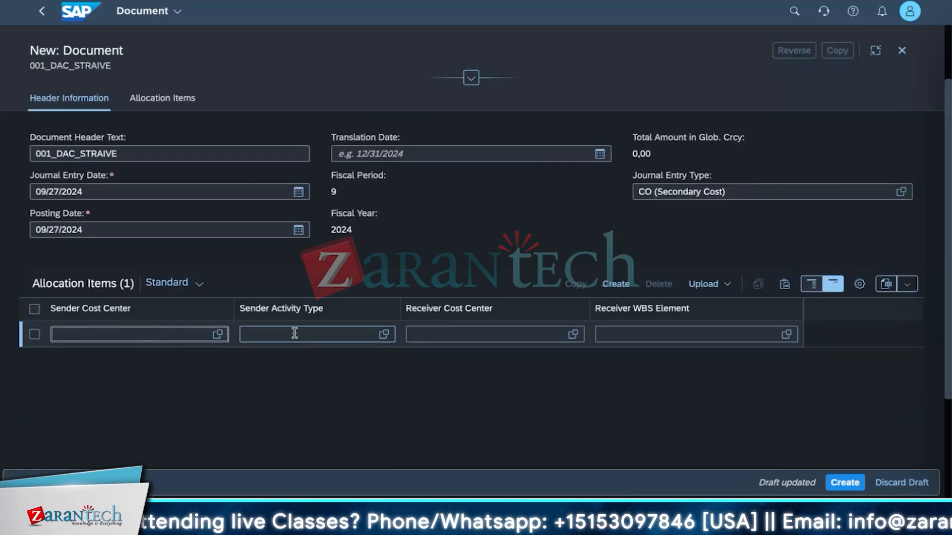
pyautogui.click(216, 339)
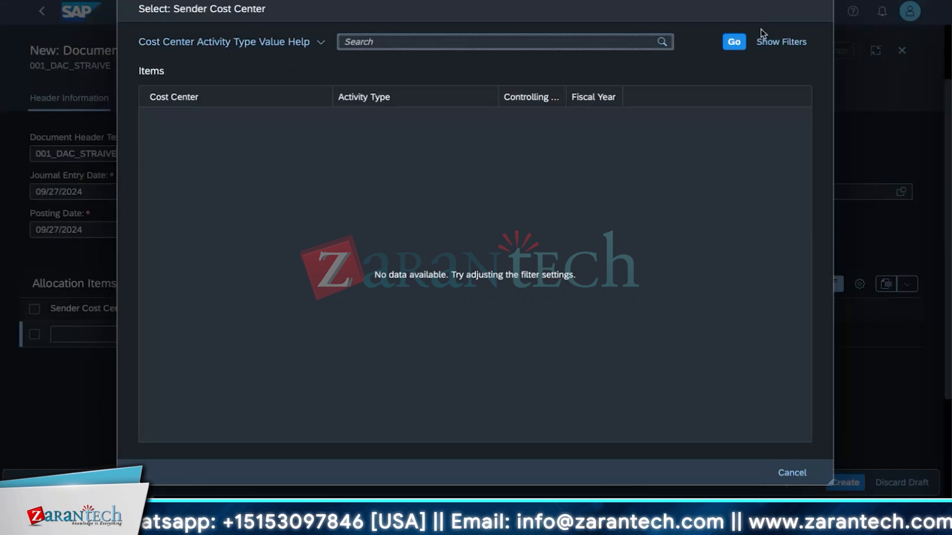
pyautogui.click(725, 48)
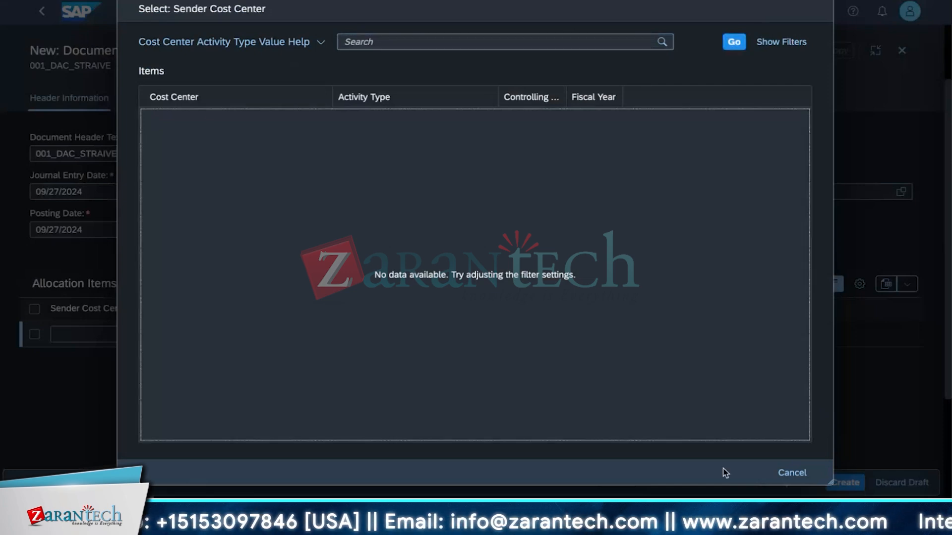
pyautogui.click(771, 468)
pyautogui.click(163, 334)
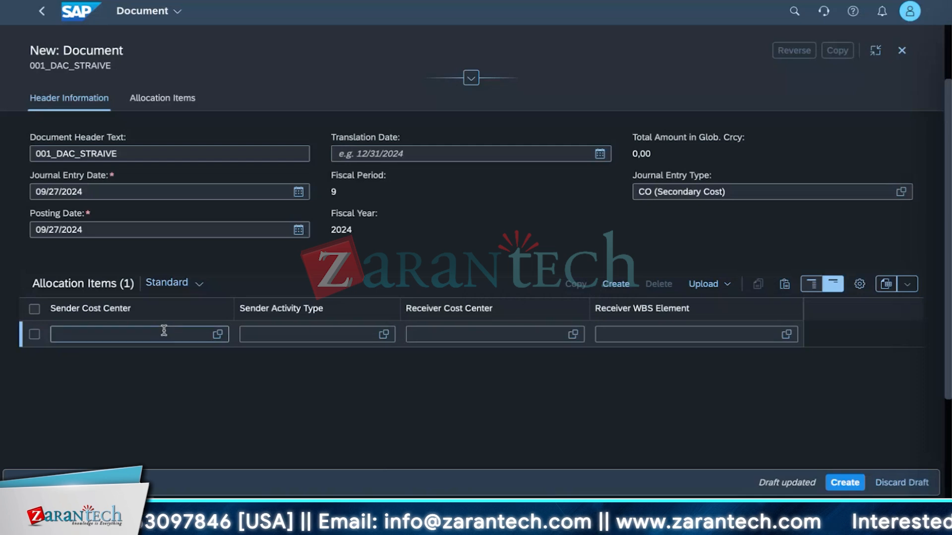
pyautogui.click(217, 334)
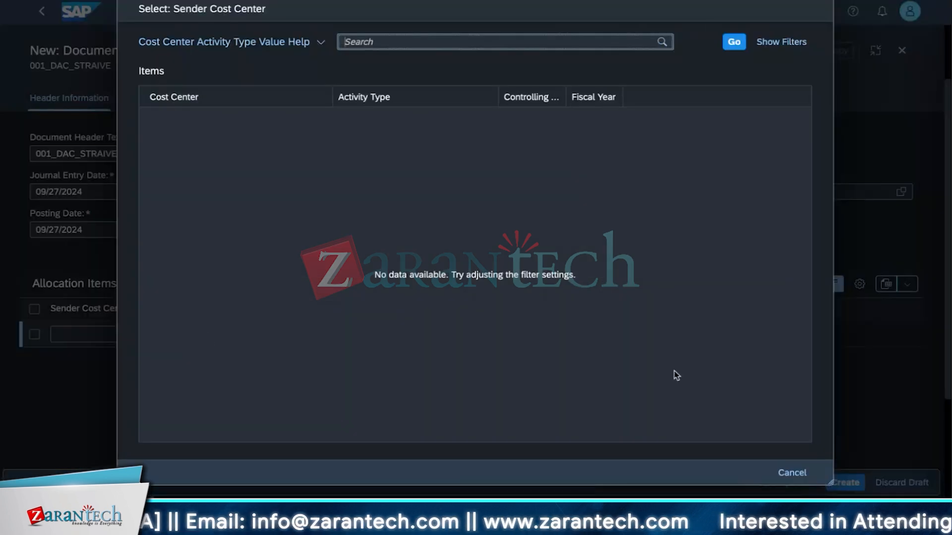
pyautogui.click(785, 478)
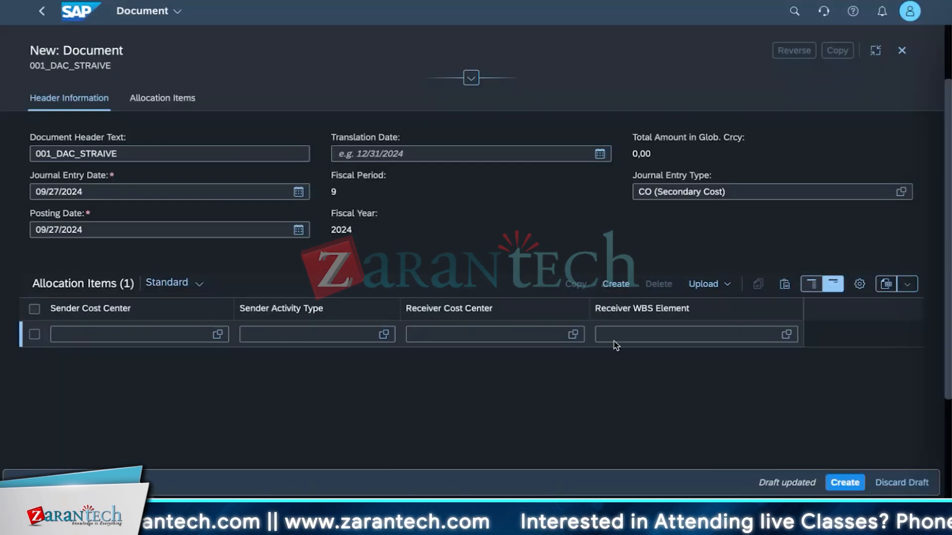
pyautogui.click(615, 284)
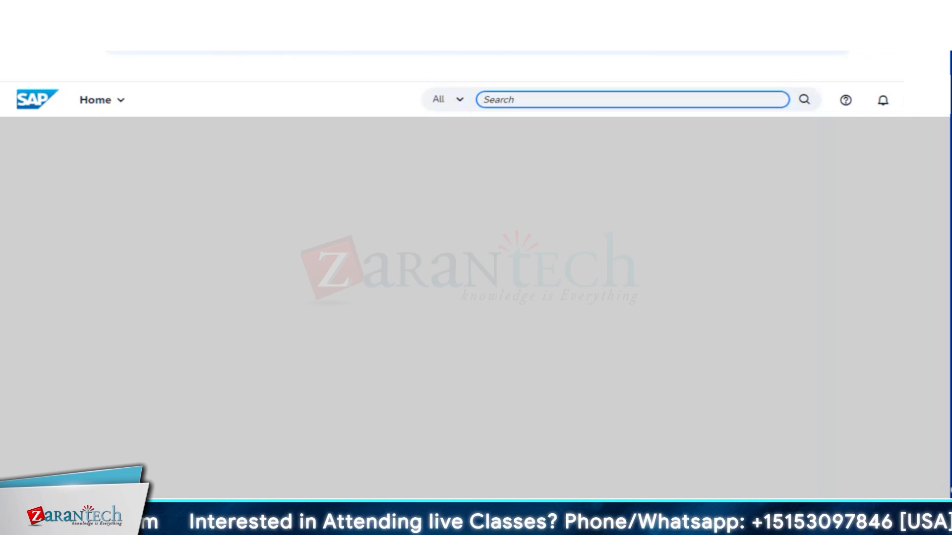
# Find the Manage Direct Activity Allocation app and start a new allocation document shown in full screen.
pyautogui.write('direct activity')
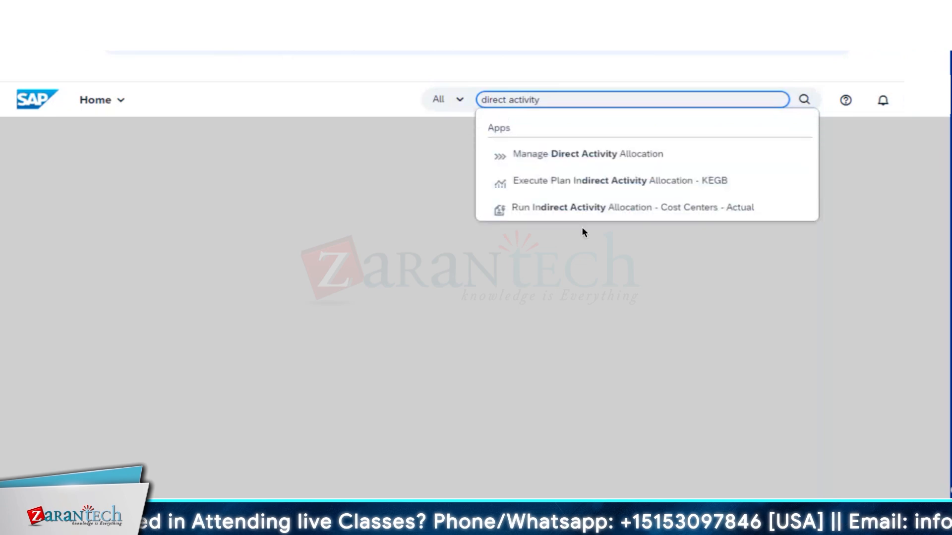
pyautogui.click(542, 159)
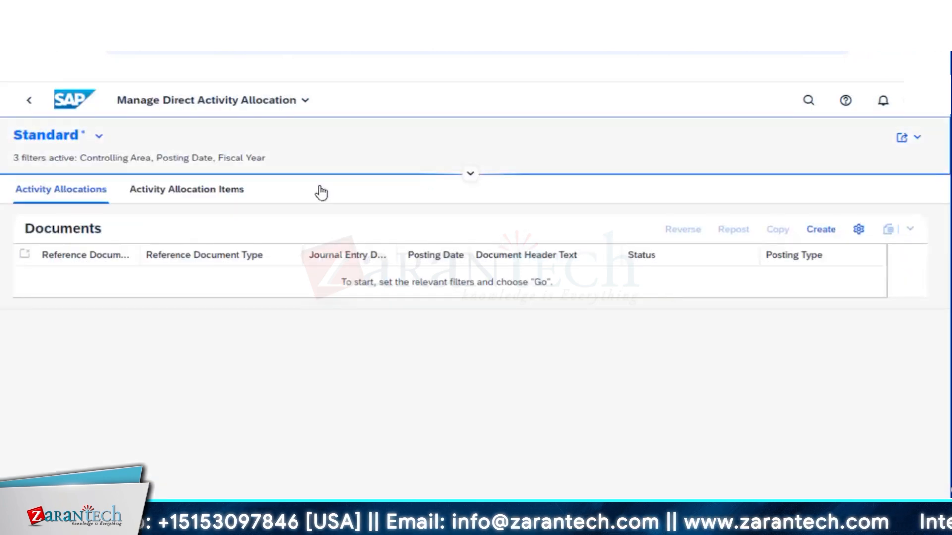
pyautogui.click(824, 230)
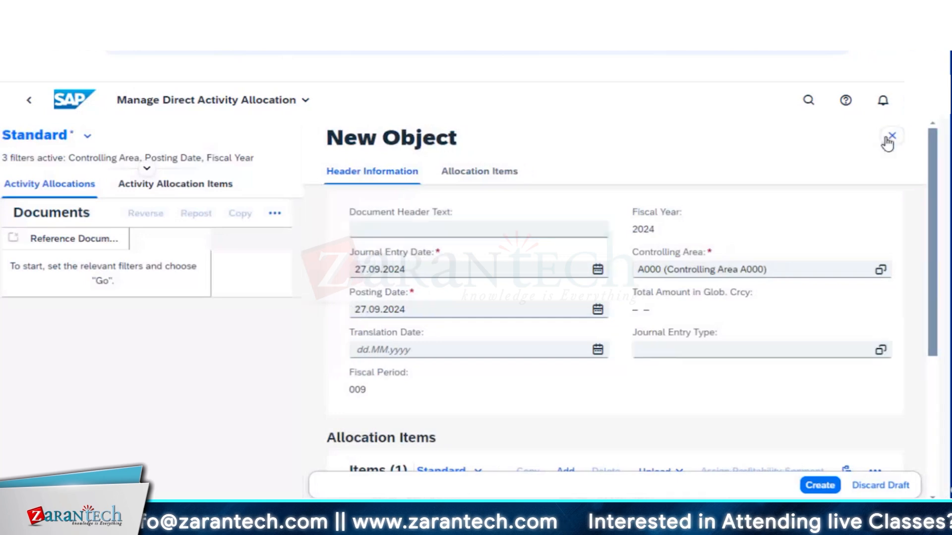
pyautogui.click(881, 135)
# Enter 001_DAC_STRAIVE as the document header text and set the journal entry type to CO (Secondary Cost).
pyautogui.click(140, 228)
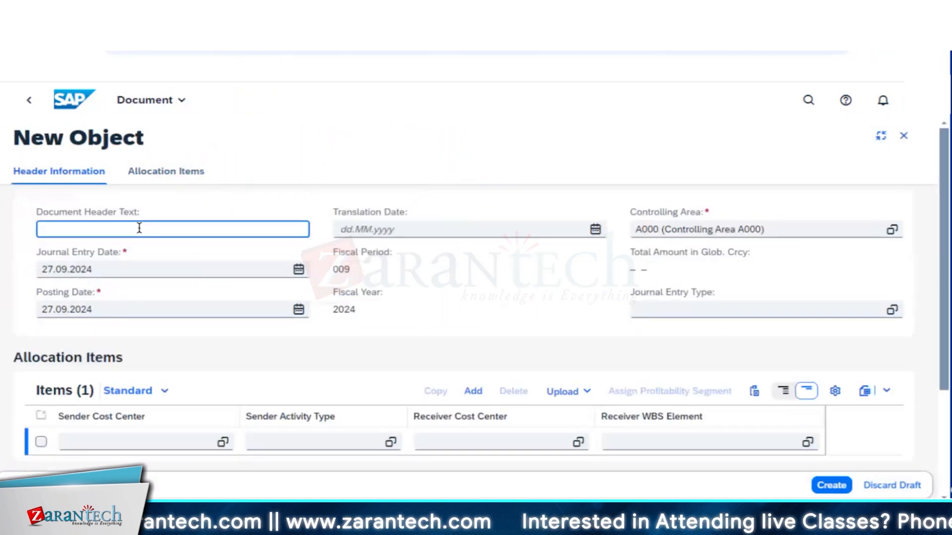
pyautogui.write('001')
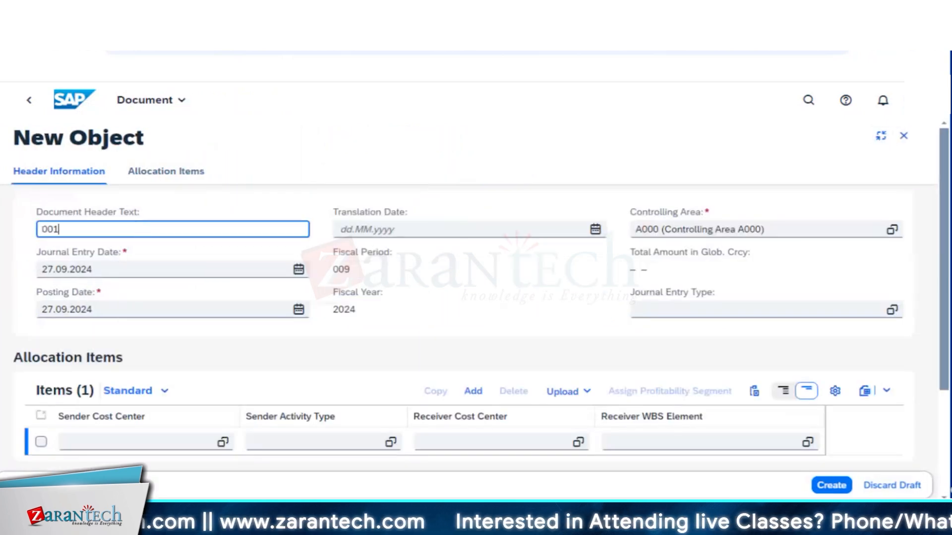
pyautogui.write('_DAC_S')
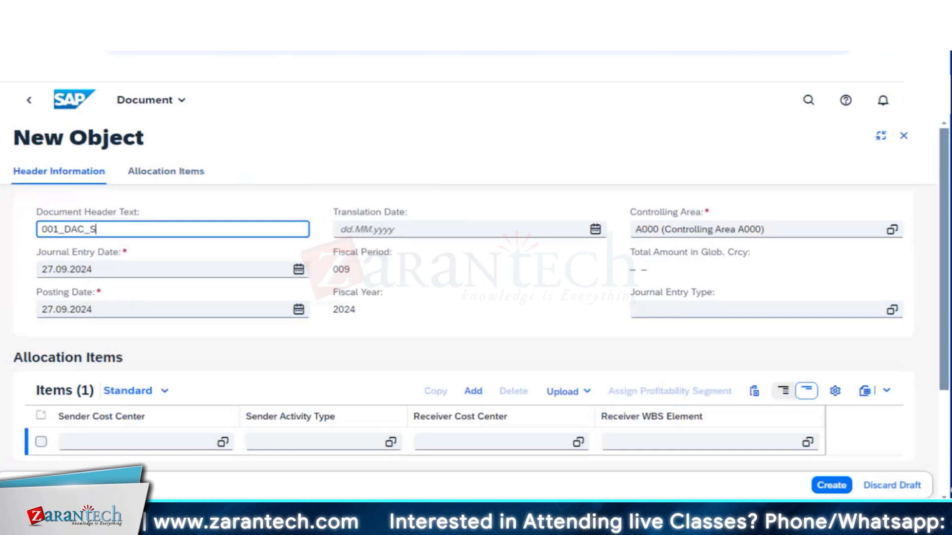
pyautogui.write('TRAIVE')
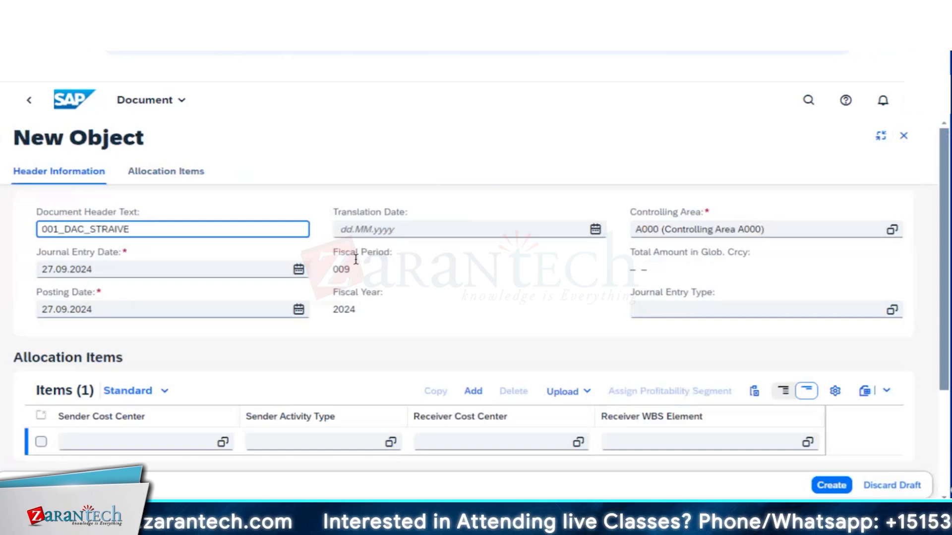
pyautogui.click(832, 309)
pyautogui.write('CO')
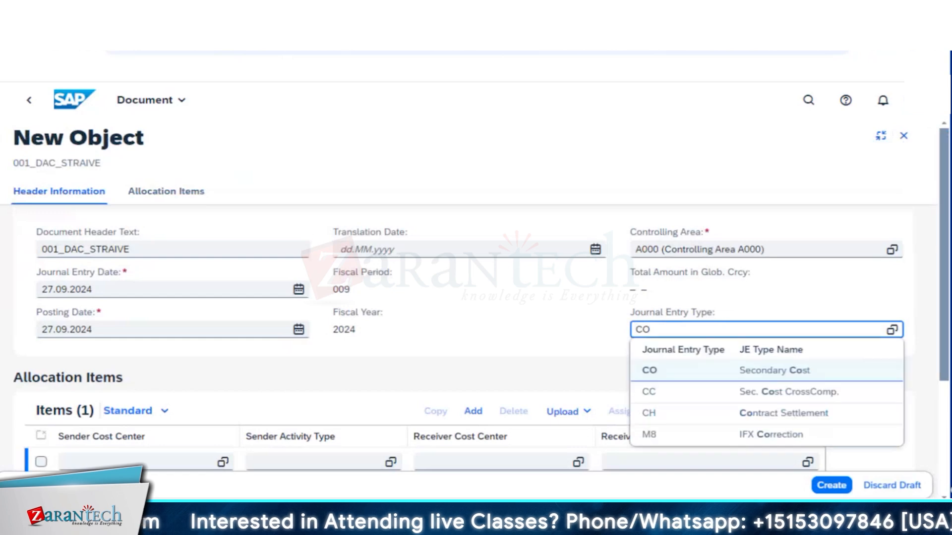
pyautogui.click(752, 377)
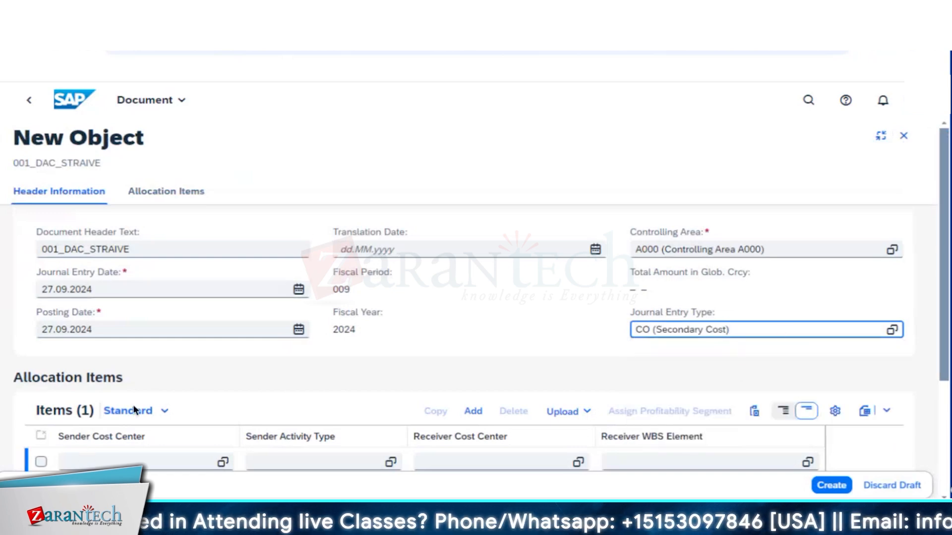
# Check the value help for sender cost centers and enter 10101753 as the allocation item's sender cost center.
pyautogui.scroll(-2, 138, 411)
pyautogui.click(142, 388)
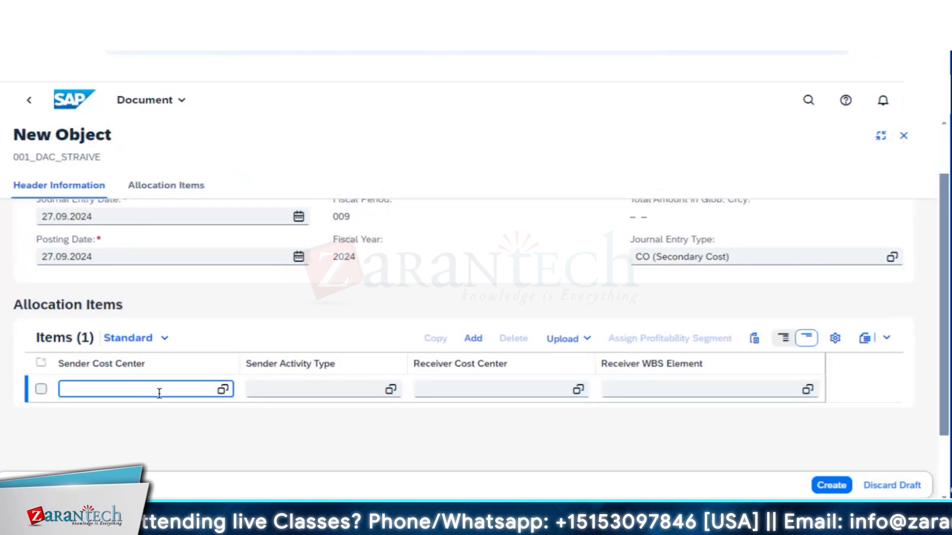
pyautogui.click(223, 390)
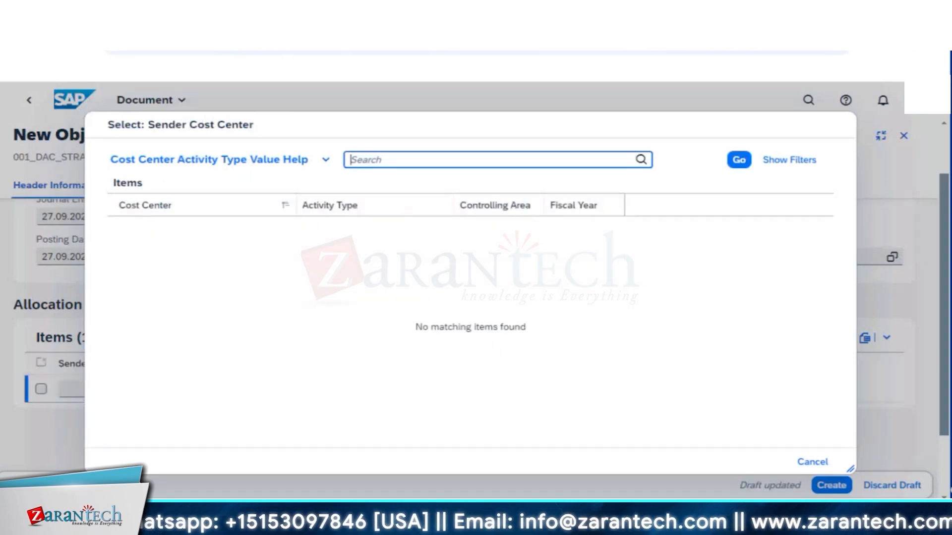
pyautogui.click(812, 461)
pyautogui.write('10101753')
# Try to enter ITS as the allocation item's sender activity type.
pyautogui.click(299, 391)
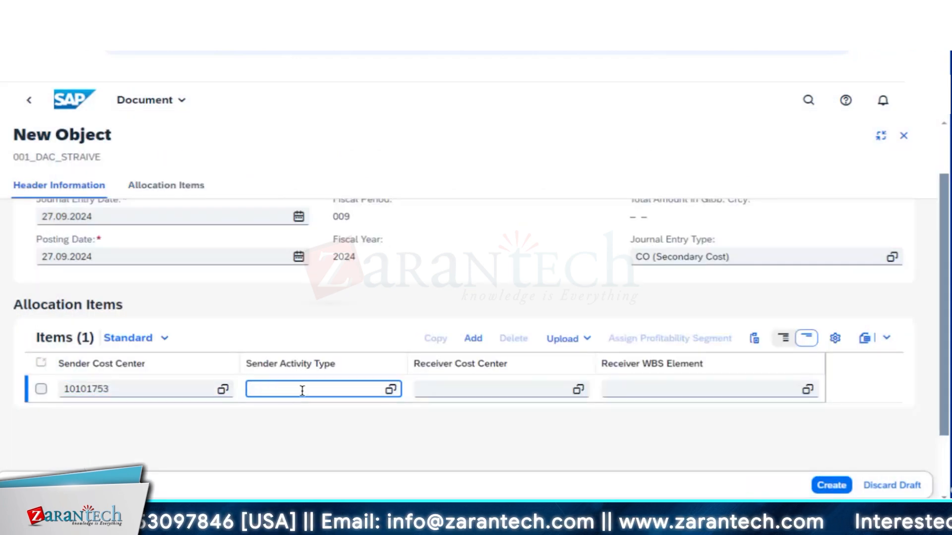
pyautogui.click(391, 390)
pyautogui.press('Escape')
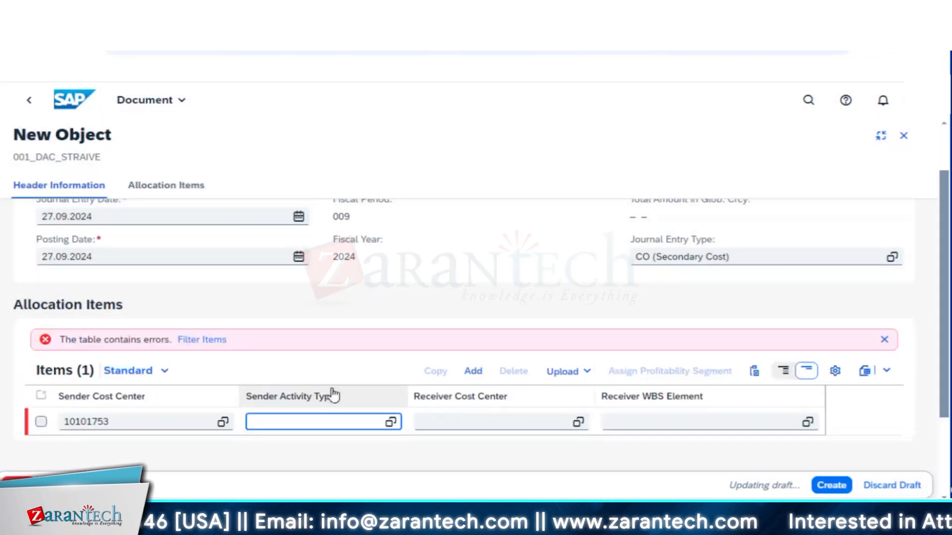
pyautogui.write('ITS')
pyautogui.press('BackSpace')
pyautogui.press('BackSpace')
pyautogui.press('BackSpace')
# Clear the sender cost center of the allocation item.
pyautogui.click(187, 421)
pyautogui.press('BackSpace')
pyautogui.press('BackSpace')
pyautogui.press('BackSpace')
pyautogui.press('BackSpace')
pyautogui.press('BackSpace')
pyautogui.press('BackSpace')
pyautogui.press('BackSpace')
pyautogui.press('BackSpace')
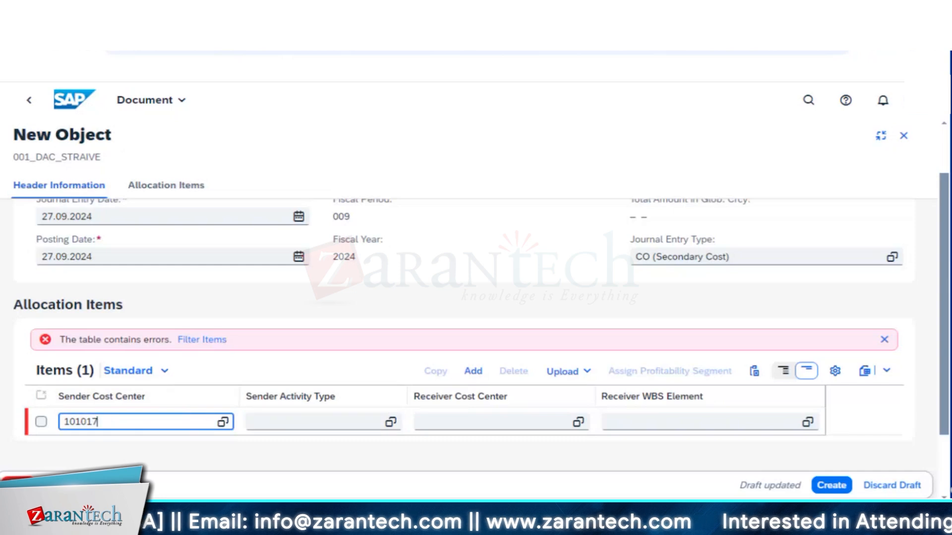
# Close the new allocation document and discard its draft.
pyautogui.scroll(3, 808, 119)
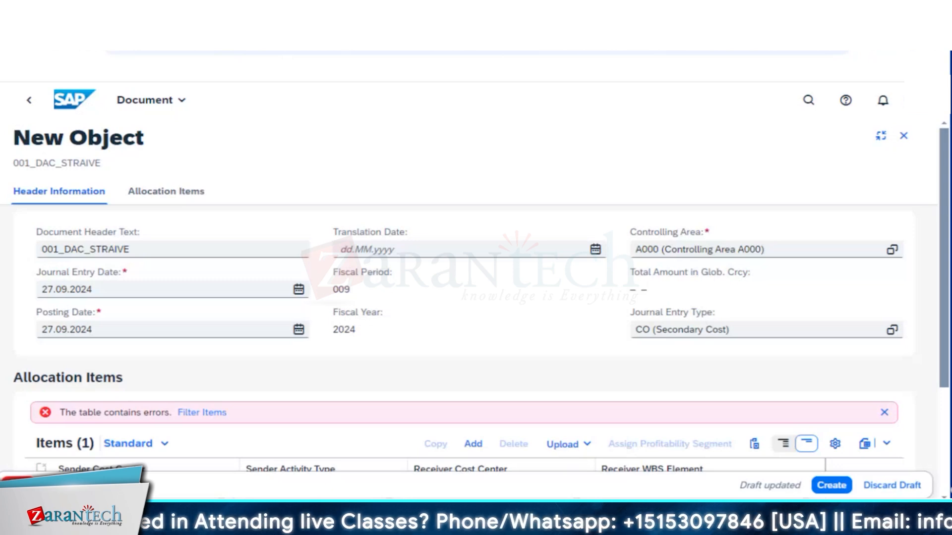
pyautogui.click(903, 137)
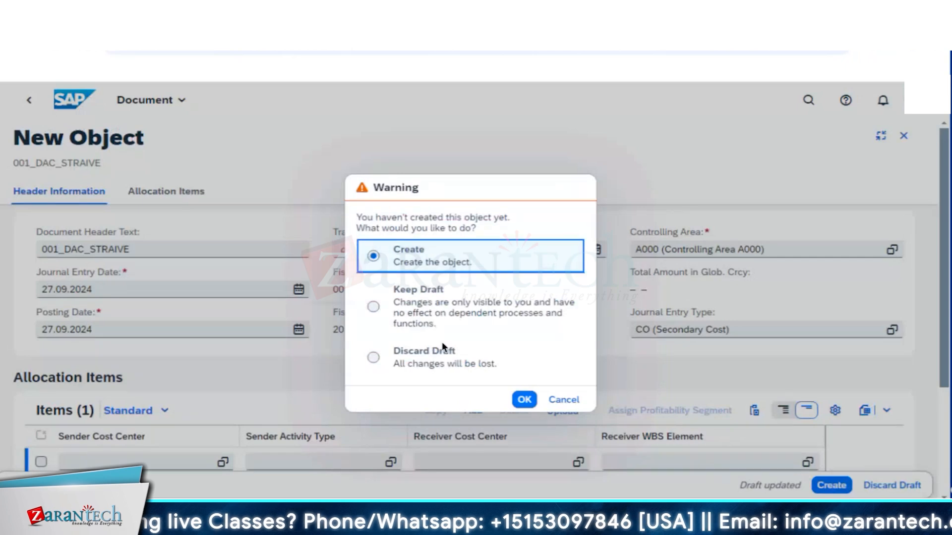
pyautogui.click(443, 351)
pyautogui.click(524, 399)
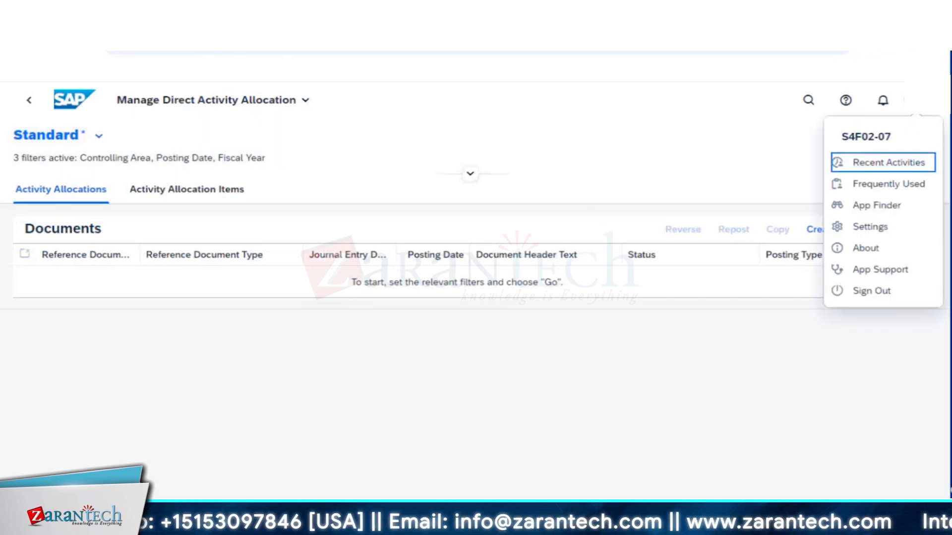
# Enable Use Spaces in the Spaces and Pages user settings and save the change.
pyautogui.click(854, 234)
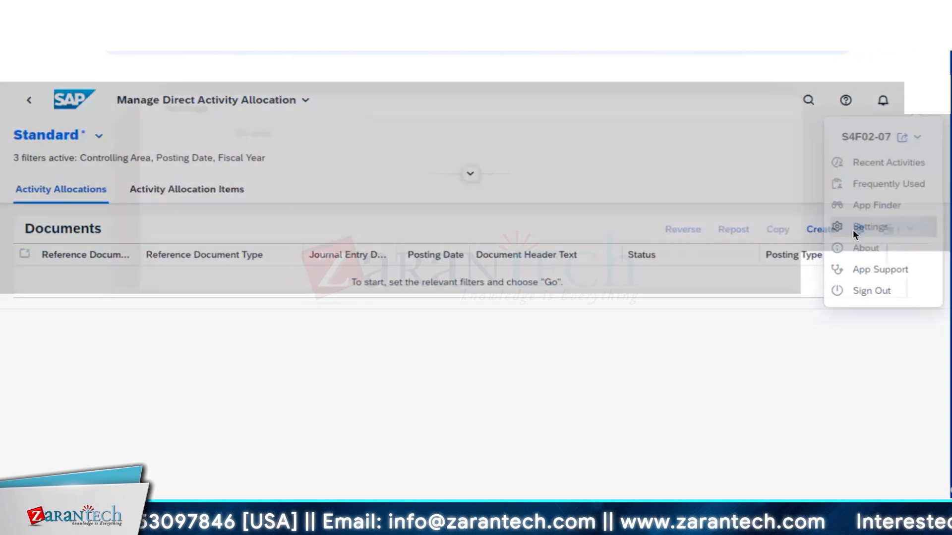
pyautogui.click(213, 293)
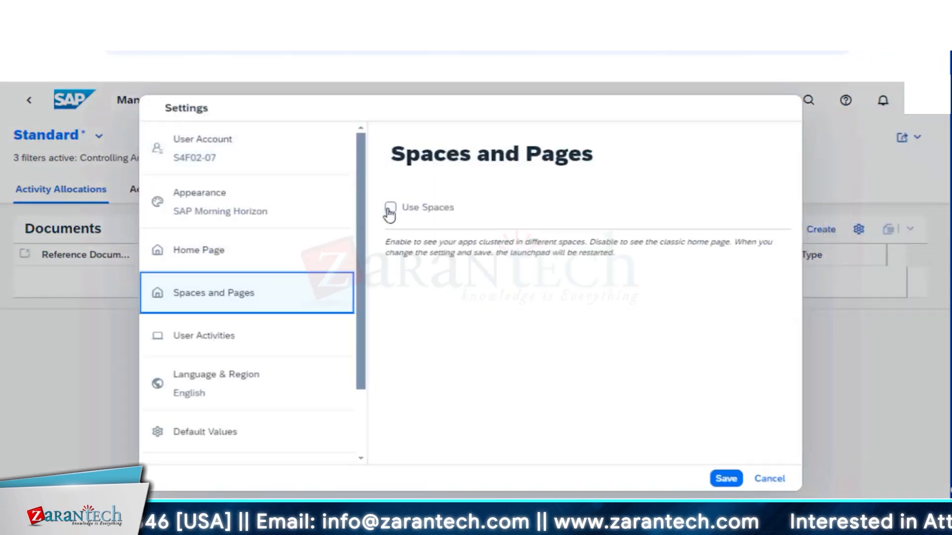
pyautogui.click(390, 207)
pyautogui.click(717, 481)
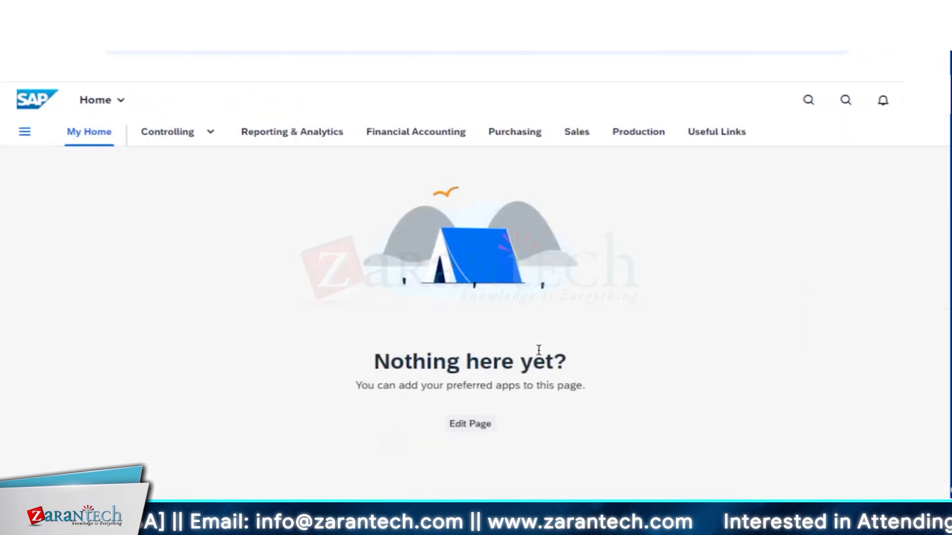
# Open the Default Values in the user settings and set the chart of accounts to YCOA under Financial Accounting.
pyautogui.click(921, 100)
pyautogui.click(865, 224)
pyautogui.click(233, 251)
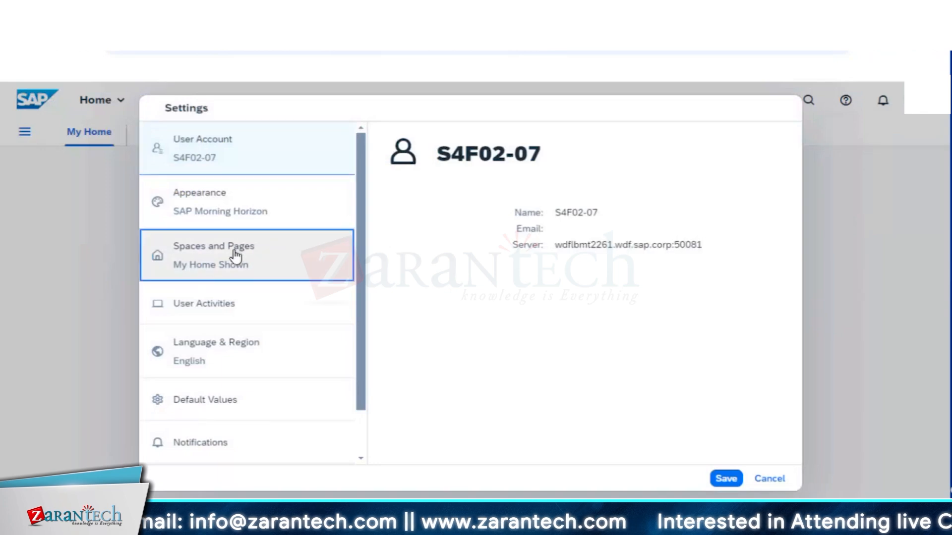
pyautogui.click(263, 410)
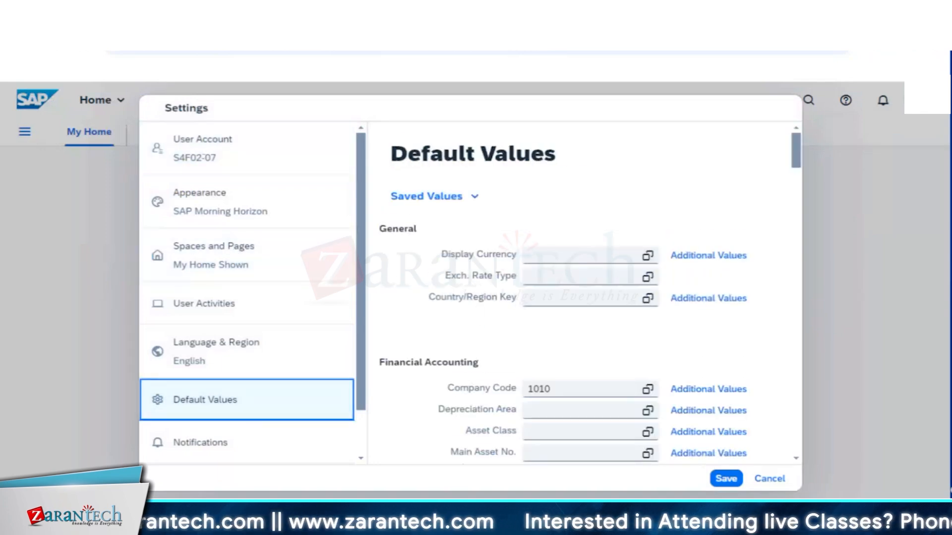
pyautogui.scroll(-3, 585, 292)
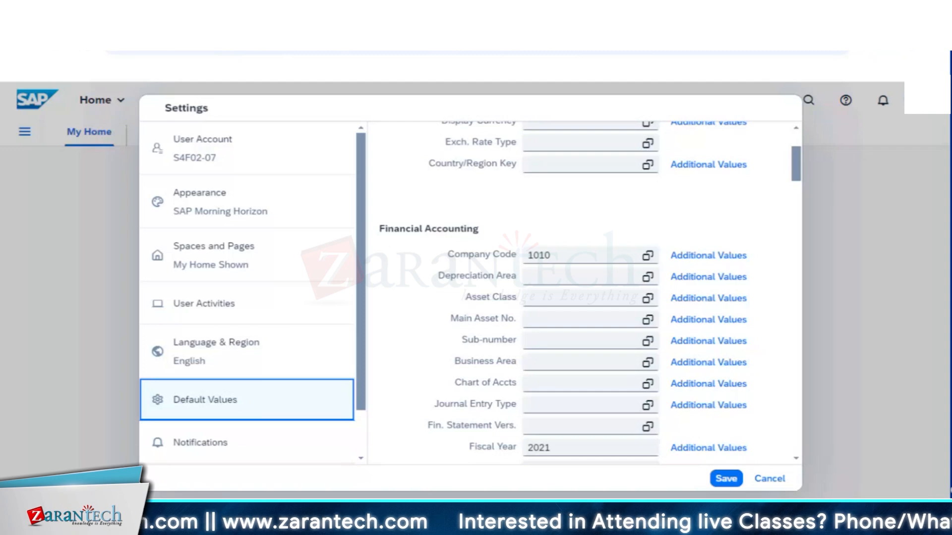
pyautogui.click(585, 277)
pyautogui.click(540, 386)
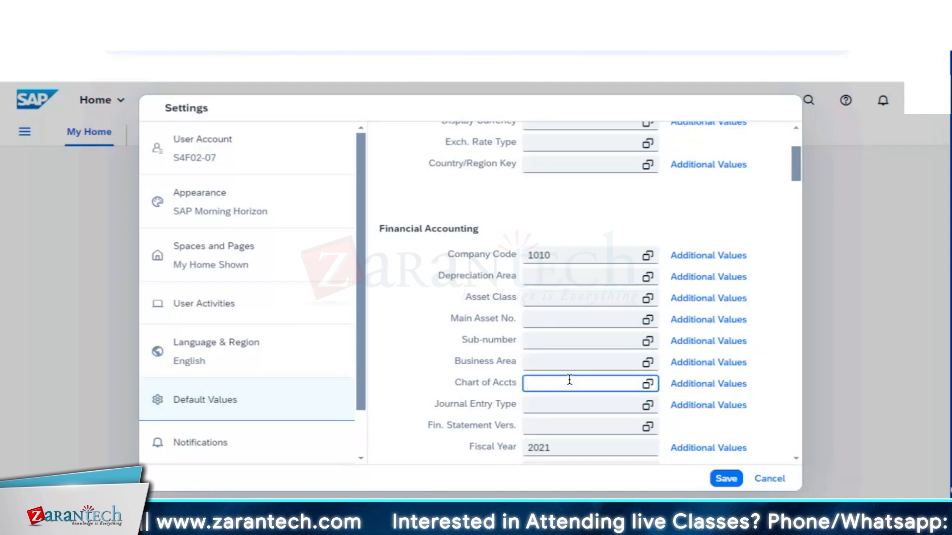
pyautogui.write('YCOA')
pyautogui.press('Return')
pyautogui.click(565, 441)
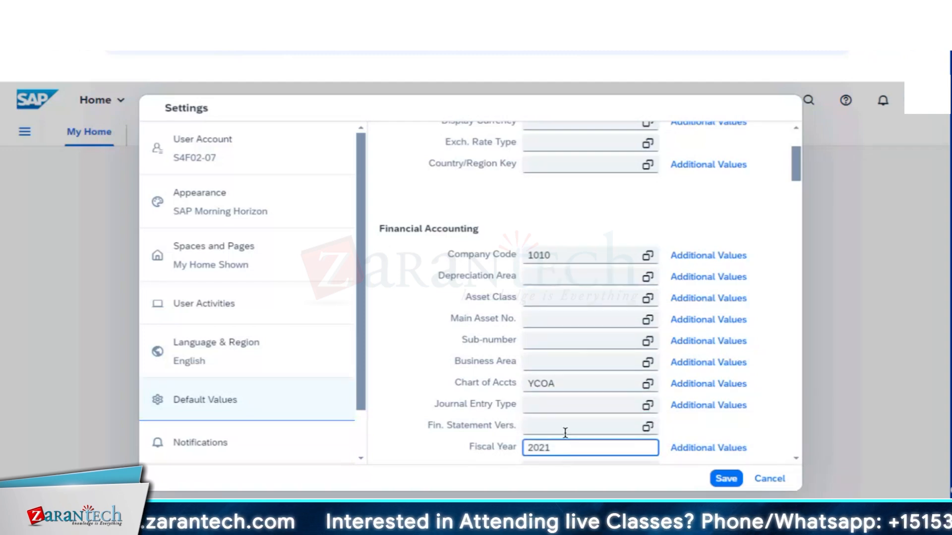
pyautogui.scroll(-2, 620, 406)
pyautogui.click(679, 382)
pyautogui.click(346, 178)
pyautogui.write('2021')
pyautogui.press('Tab')
pyautogui.write('2024')
pyautogui.click(764, 455)
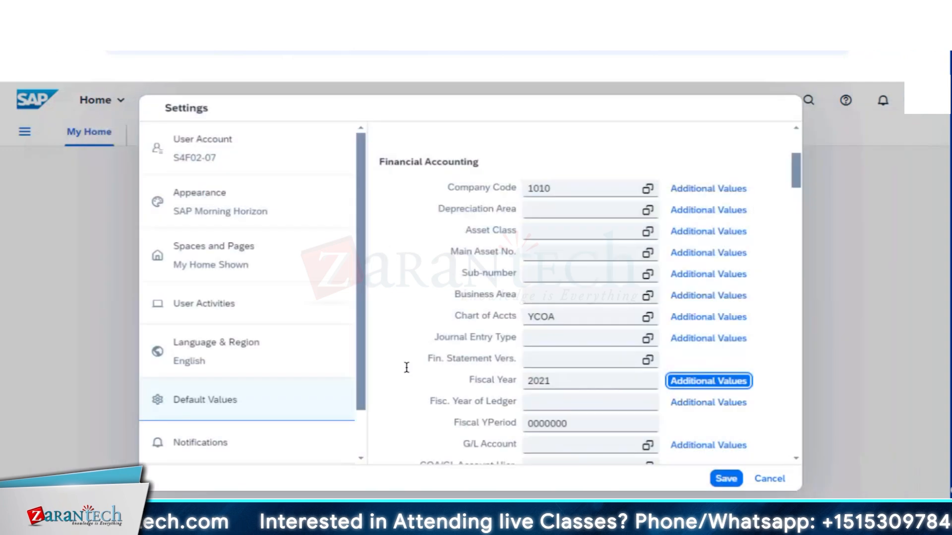
# Set the default fiscal year under Financial Accounting to 2024.
pyautogui.scroll(-1, 612, 409)
pyautogui.click(574, 315)
pyautogui.press('BackSpace')
pyautogui.write('4')
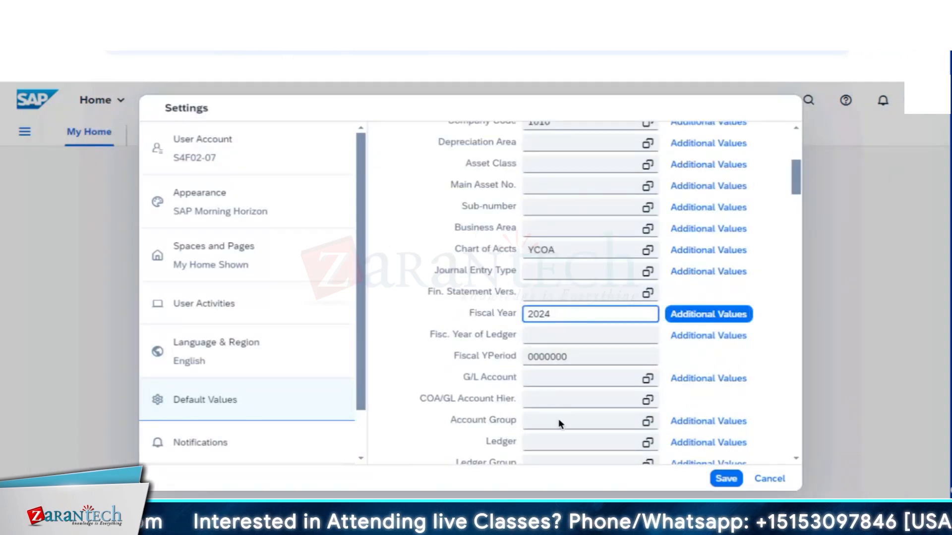
pyautogui.scroll(-5, 558, 422)
pyautogui.scroll(-5, 560, 428)
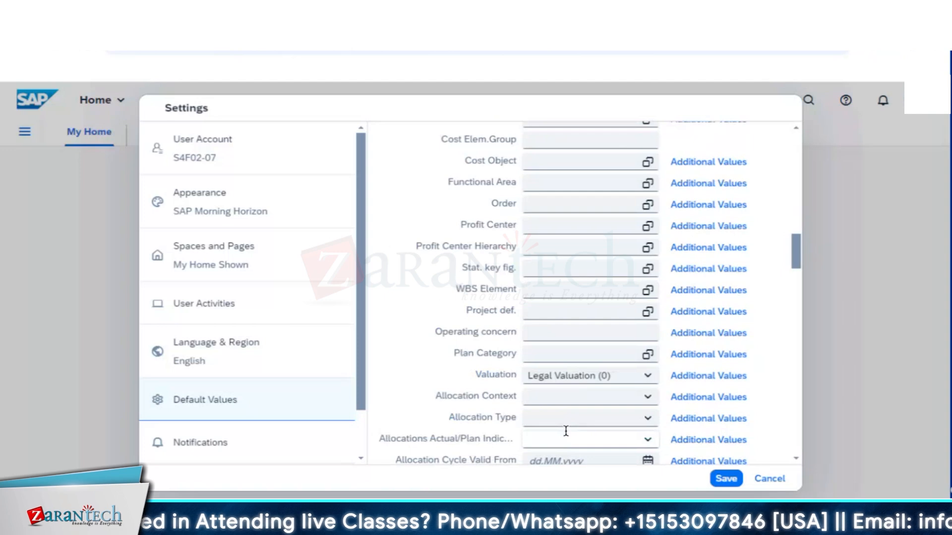
# Set the default sales organization to 1010 under Sales and Billing and save the user settings.
pyautogui.scroll(-5, 566, 430)
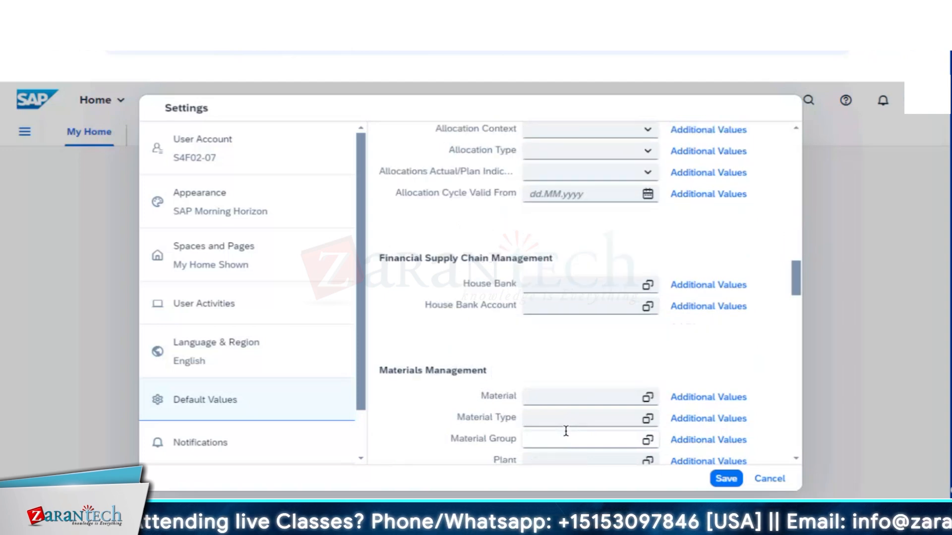
pyautogui.scroll(-5, 566, 430)
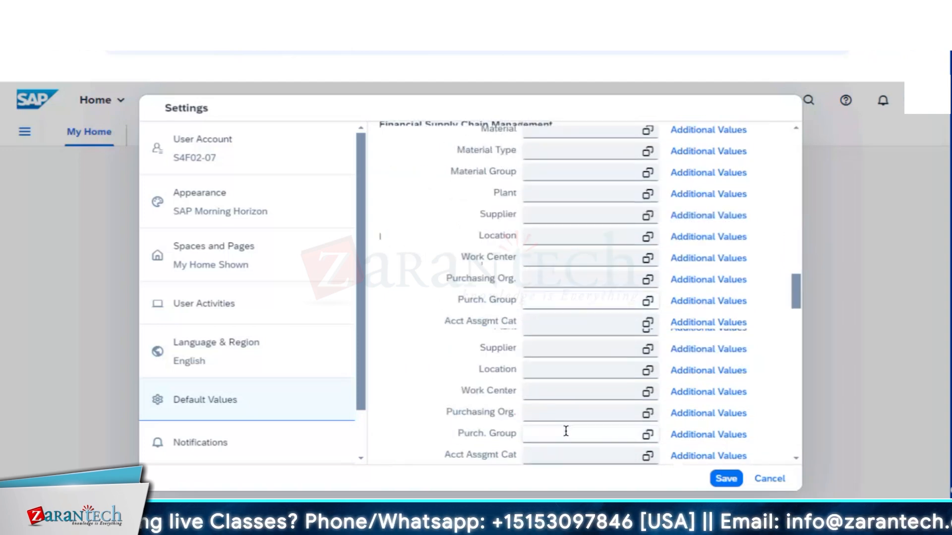
pyautogui.scroll(-5, 565, 430)
pyautogui.scroll(2, 553, 384)
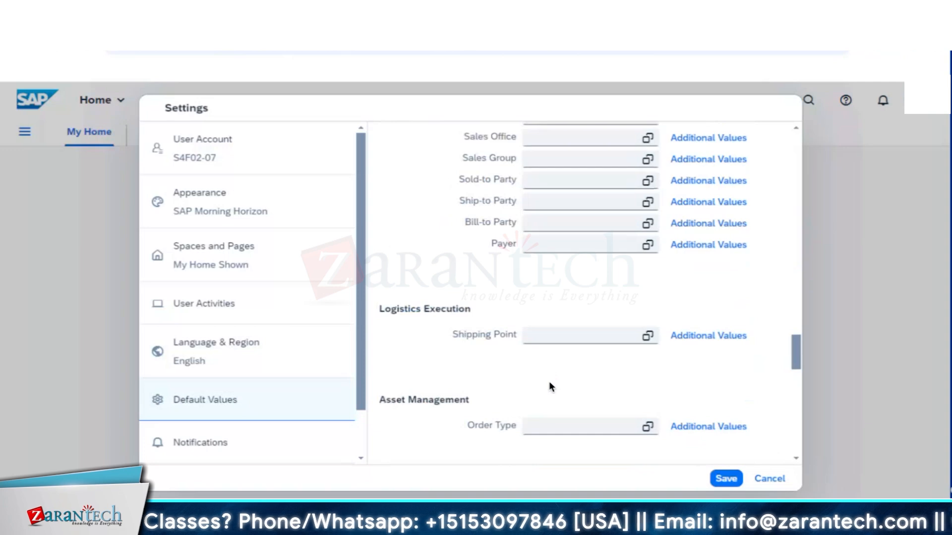
pyautogui.scroll(1, 550, 386)
pyautogui.scroll(2, 543, 390)
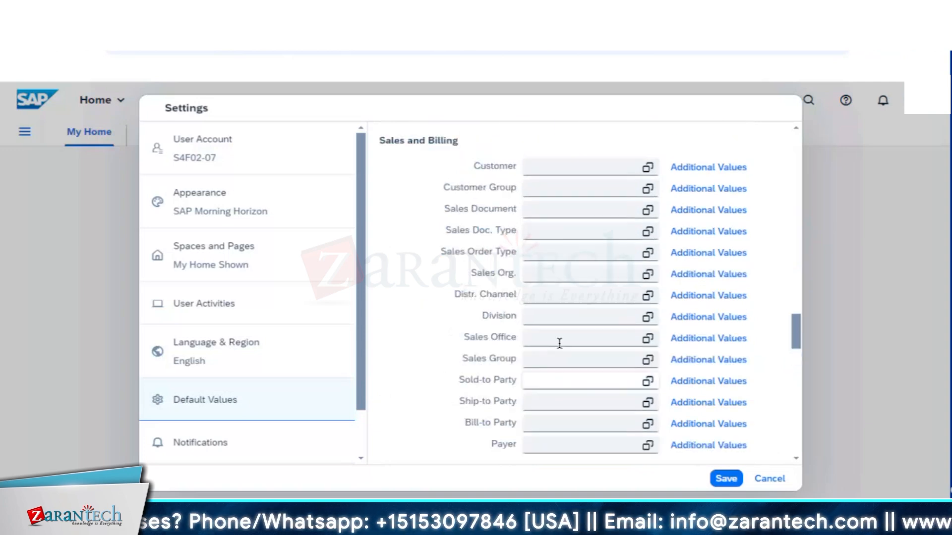
pyautogui.click(561, 274)
pyautogui.write('1010')
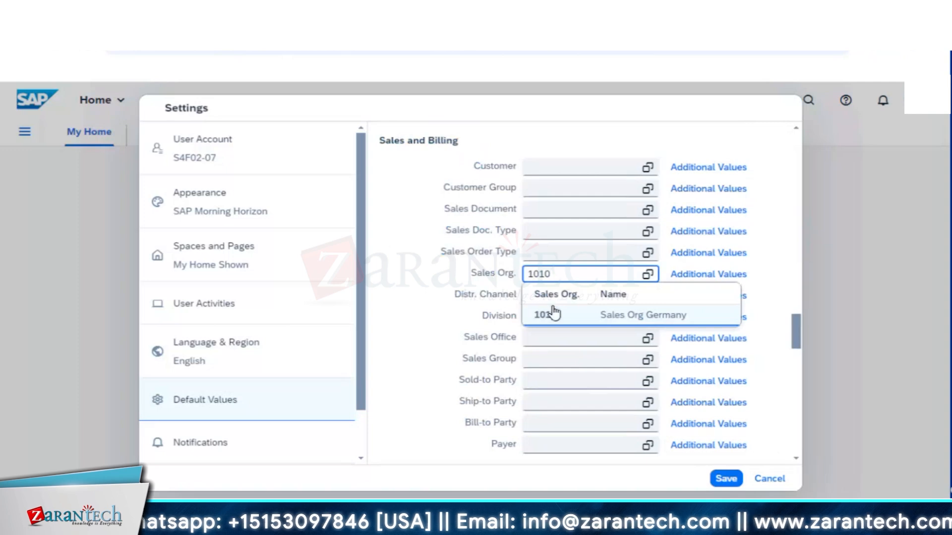
pyautogui.click(549, 313)
pyautogui.click(735, 484)
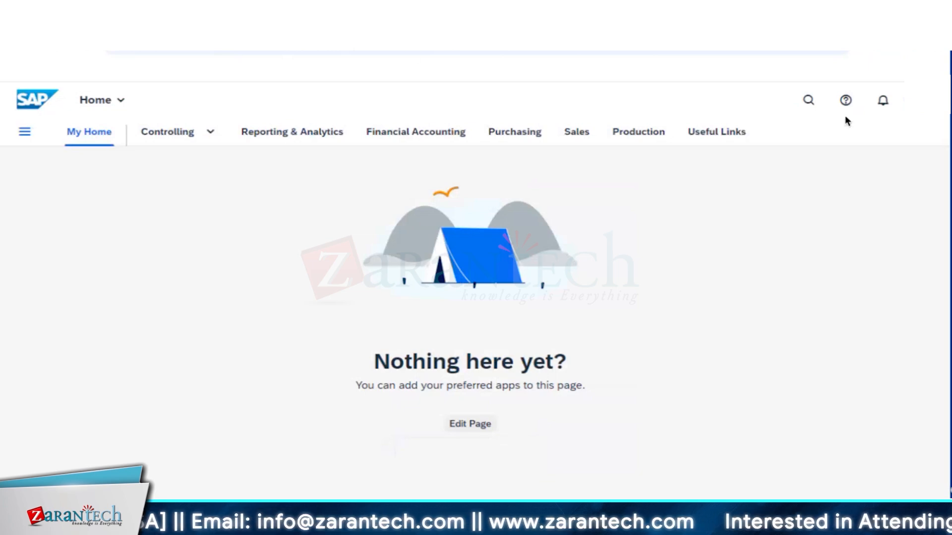
# Find and open the Display Line Item Entry app, run it with the default filters, and expand company code 1010.
pyautogui.click(808, 100)
pyautogui.write('display line')
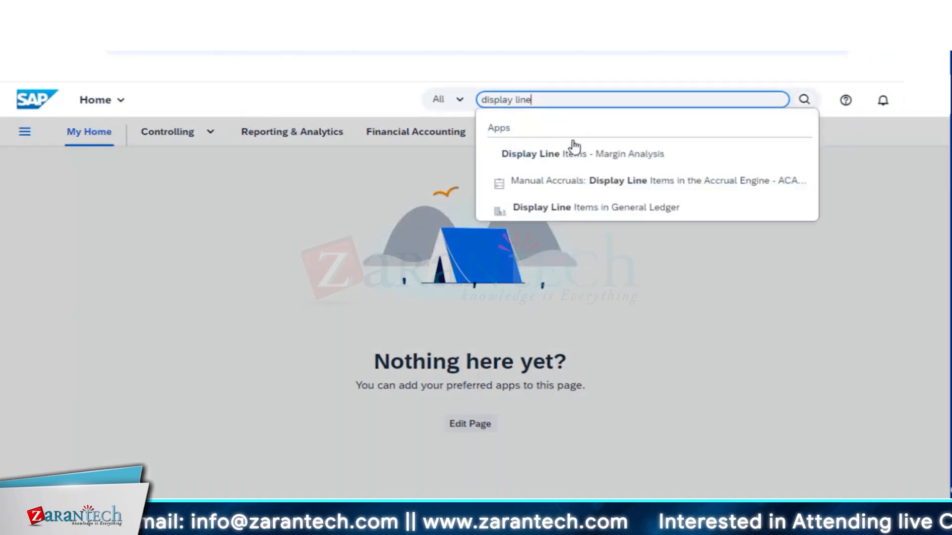
pyautogui.write(' item entry')
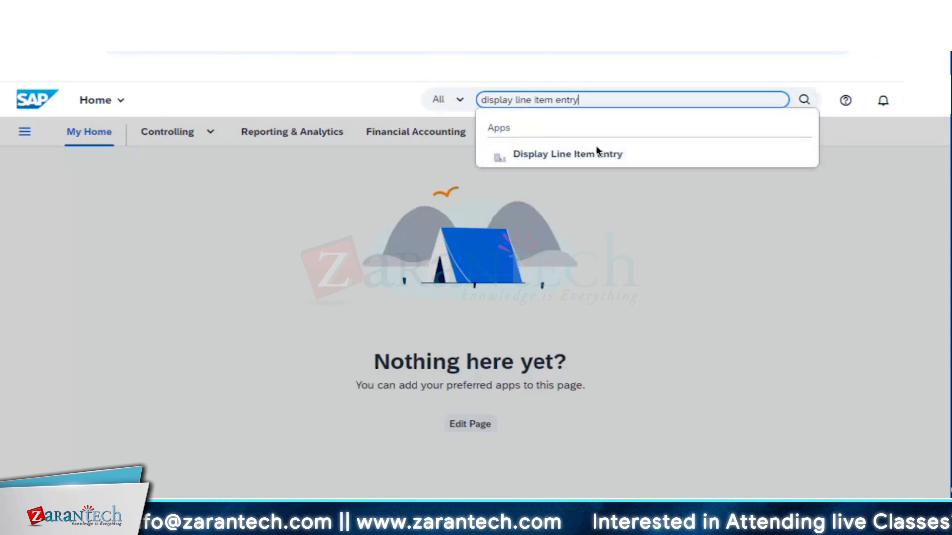
pyautogui.click(581, 155)
pyautogui.click(819, 249)
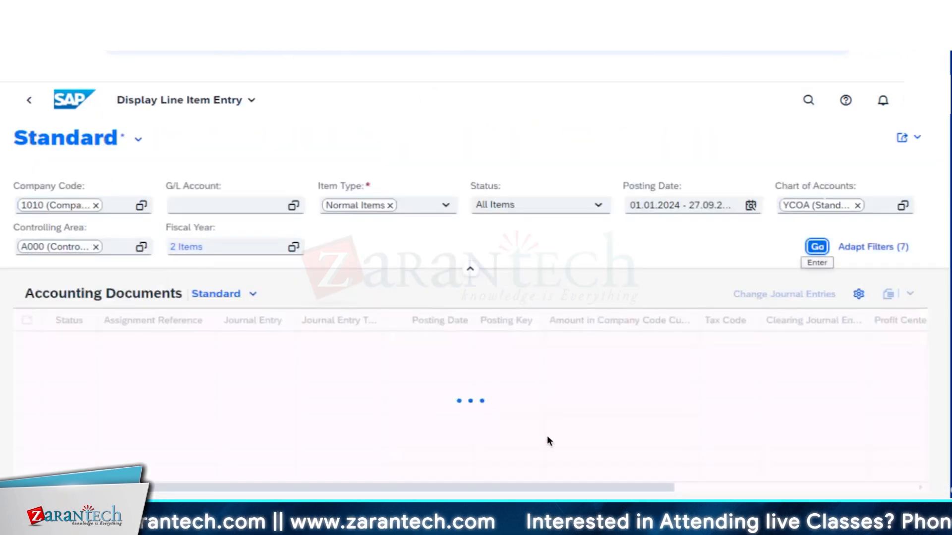
pyautogui.click(43, 340)
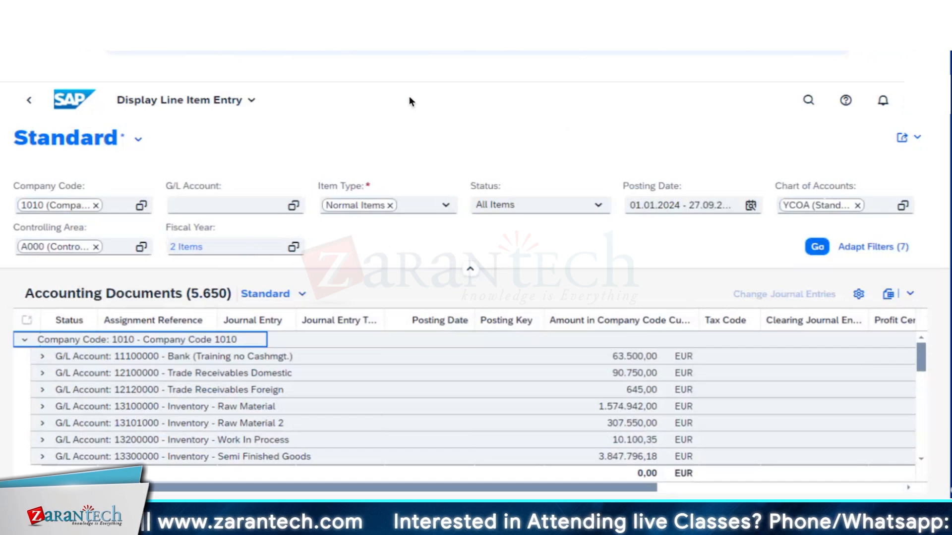
# Find and open the Manage Direct Activity Allocation app and start a new document in full-screen view.
pyautogui.click(806, 105)
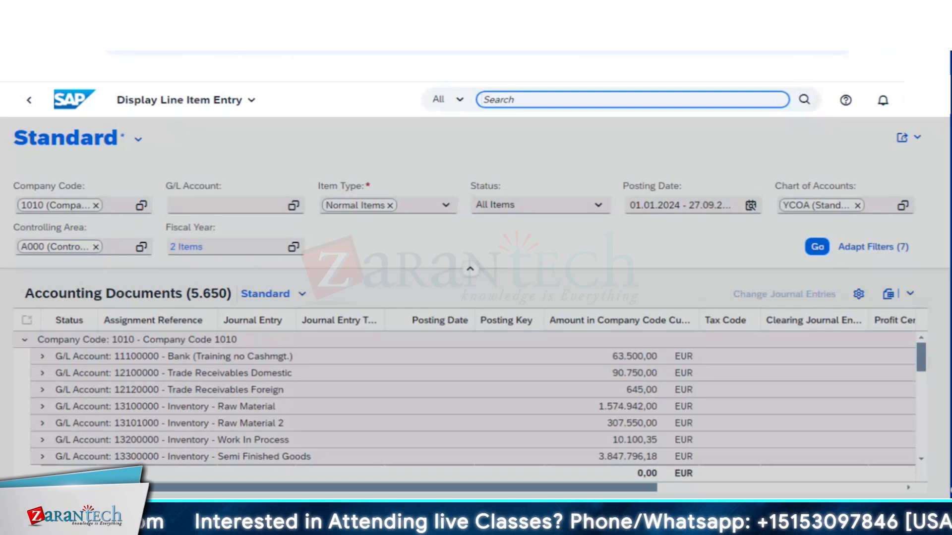
pyautogui.write('manage d')
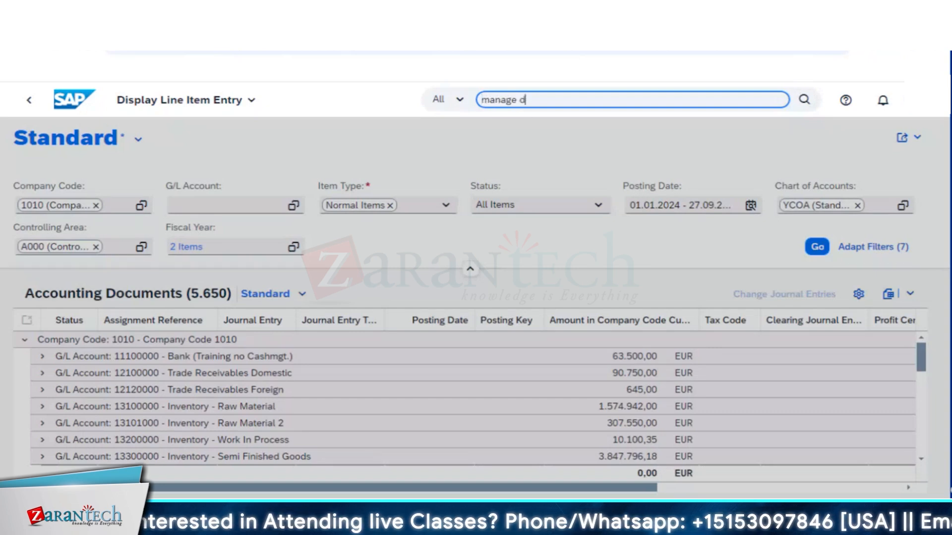
pyautogui.write('irect act')
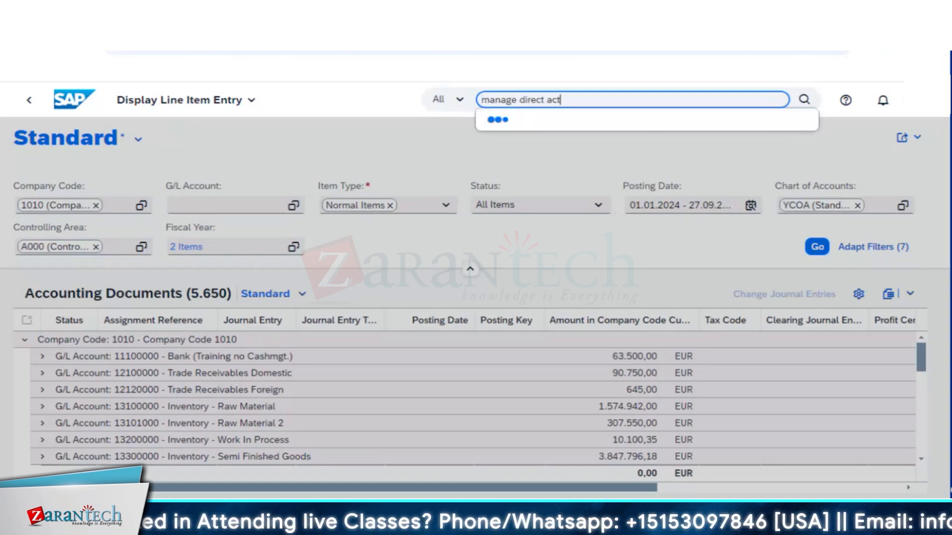
pyautogui.write('ivity')
pyautogui.click(526, 158)
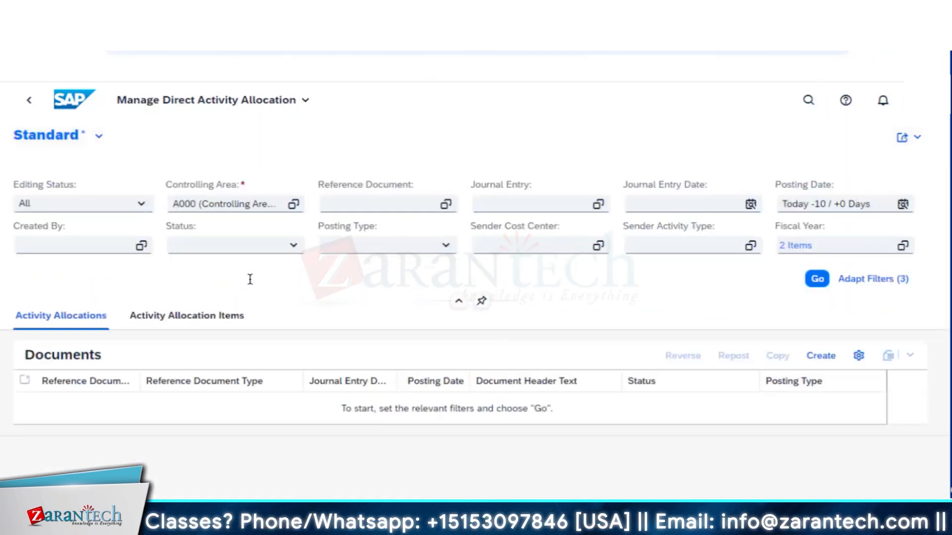
pyautogui.click(816, 357)
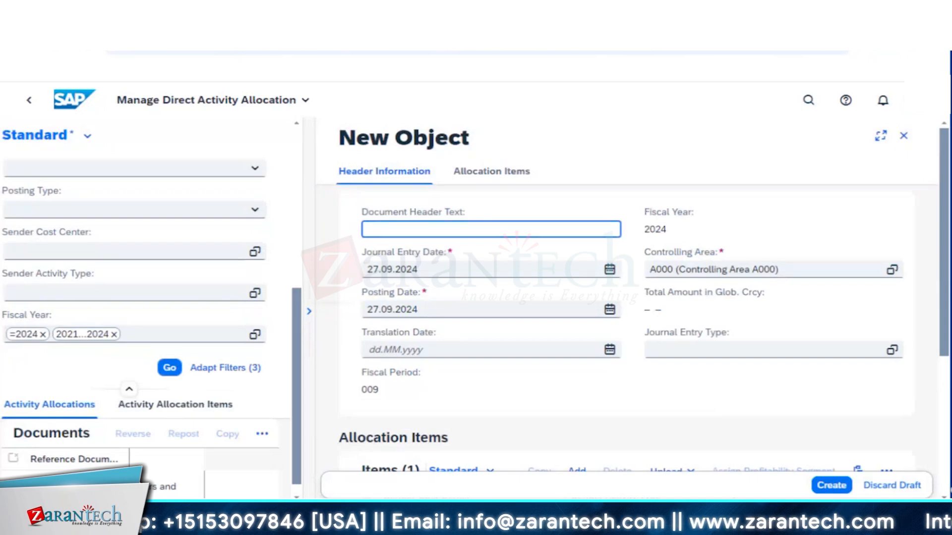
pyautogui.click(880, 136)
# Enter 01_Straive_MDE as the document header text of the new allocation document.
pyautogui.click(76, 233)
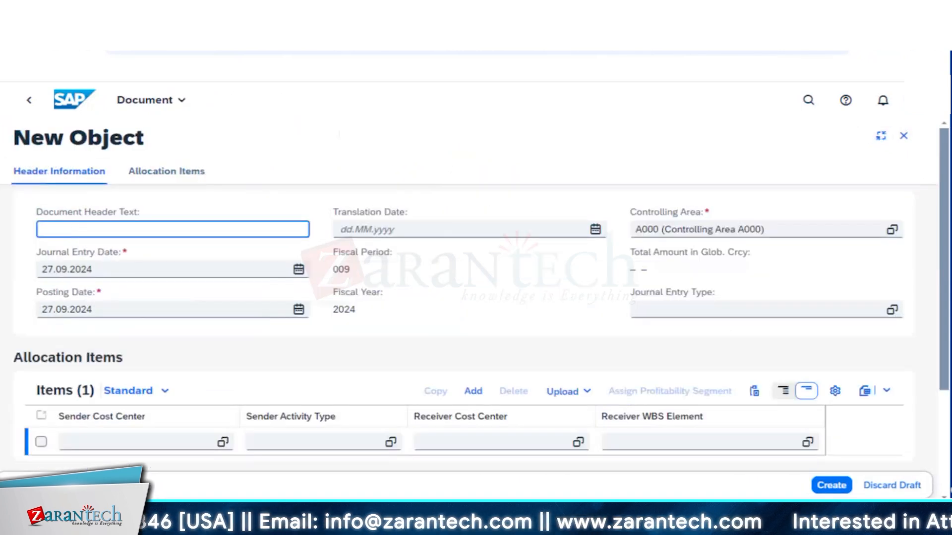
pyautogui.write('01_Stra')
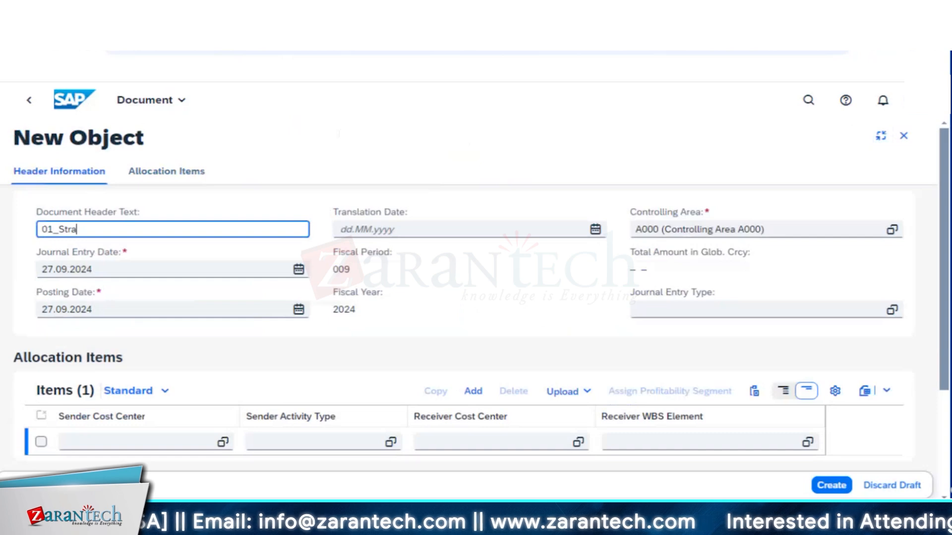
pyautogui.write('ive)MDE')
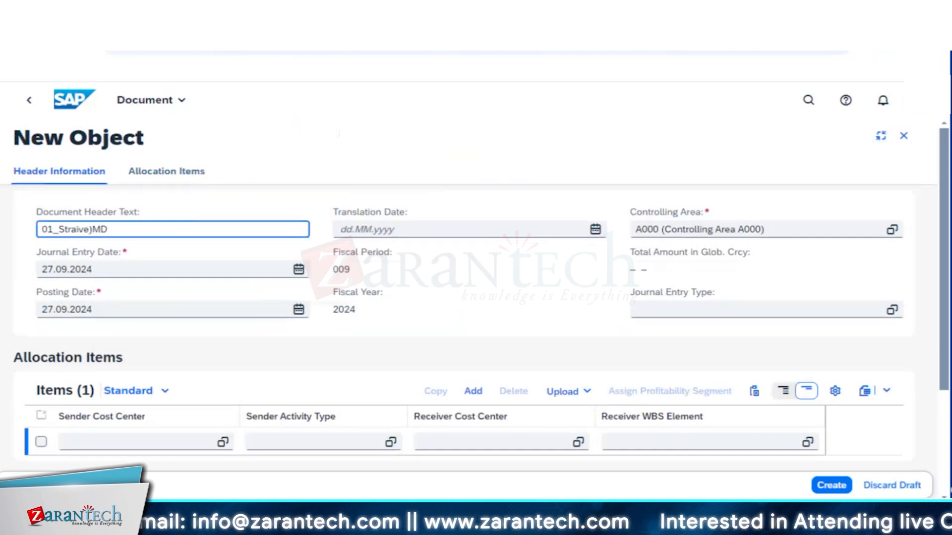
pyautogui.press('BackSpace')
pyautogui.press('BackSpace')
pyautogui.press('BackSpace')
pyautogui.press('BackSpace')
pyautogui.press('BackSpace')
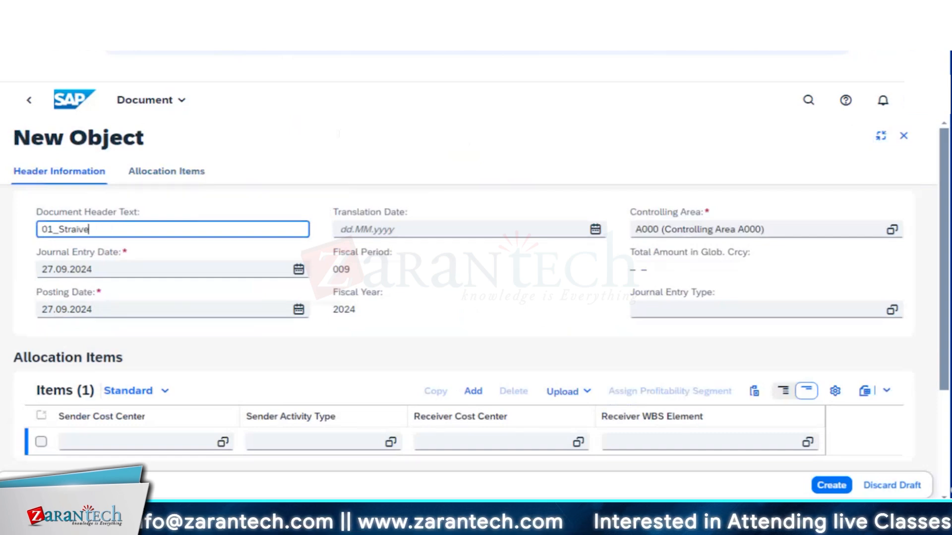
pyautogui.write('e_MDE')
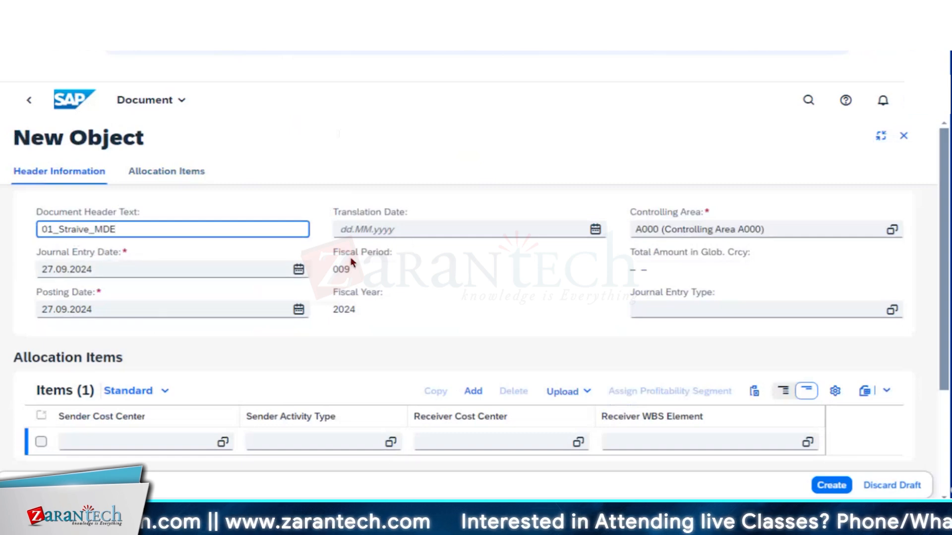
pyautogui.click(468, 233)
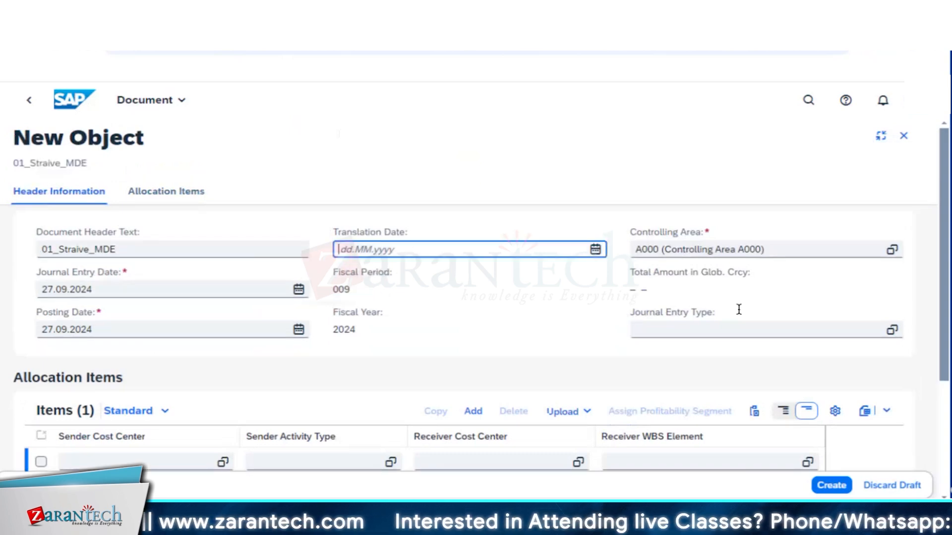
# Set the journal entry type of the allocation document to CO (Secondary Cost).
pyautogui.click(783, 329)
pyautogui.write('CO')
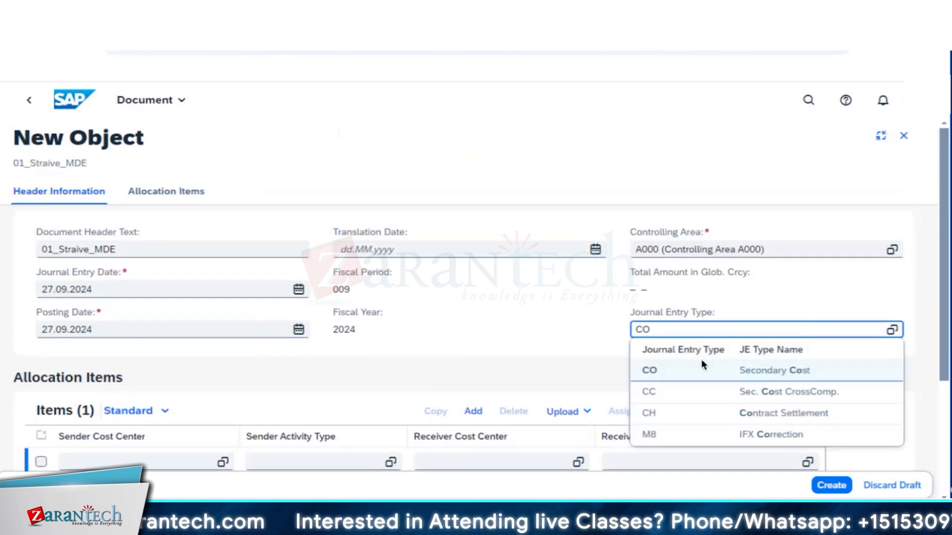
pyautogui.click(705, 380)
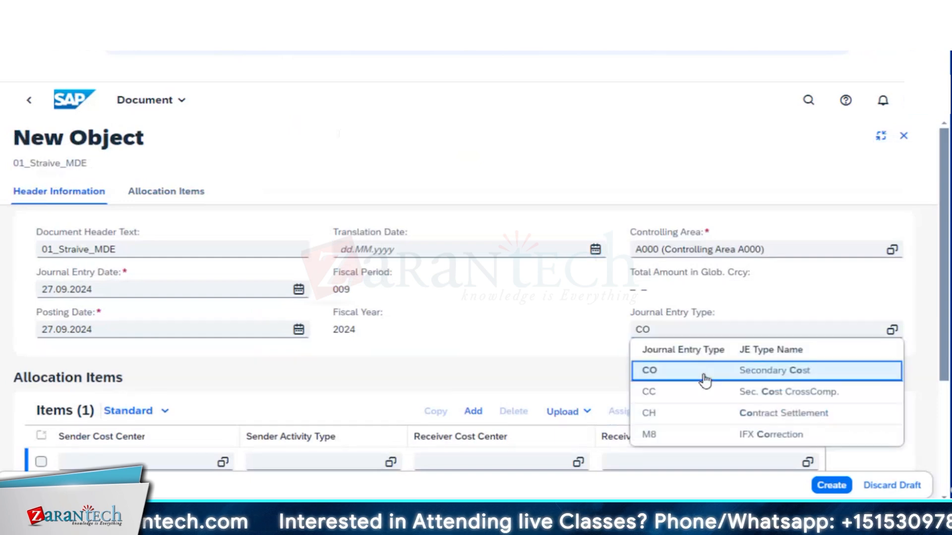
pyautogui.click(453, 365)
# Look up available sender cost centers for the first allocation item and close the selection dialog.
pyautogui.scroll(-1, 309, 456)
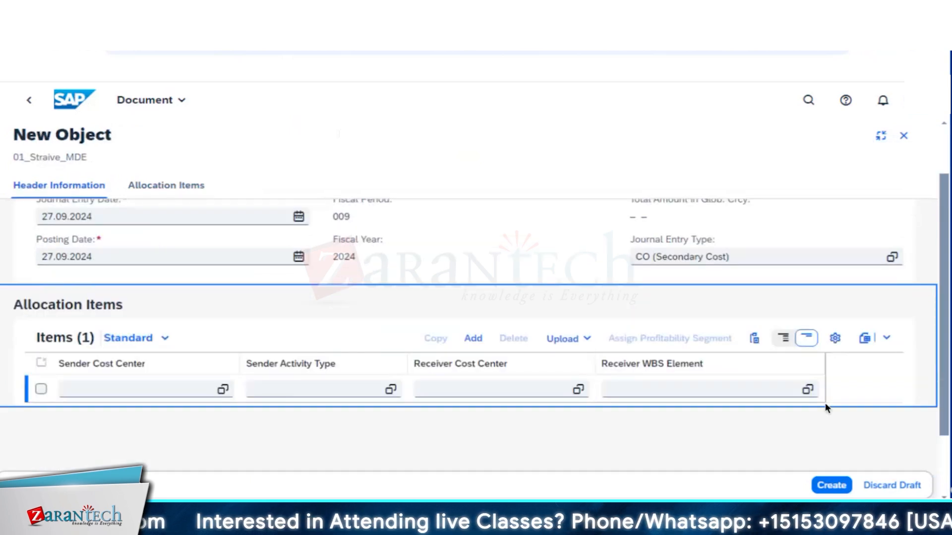
pyautogui.click(218, 389)
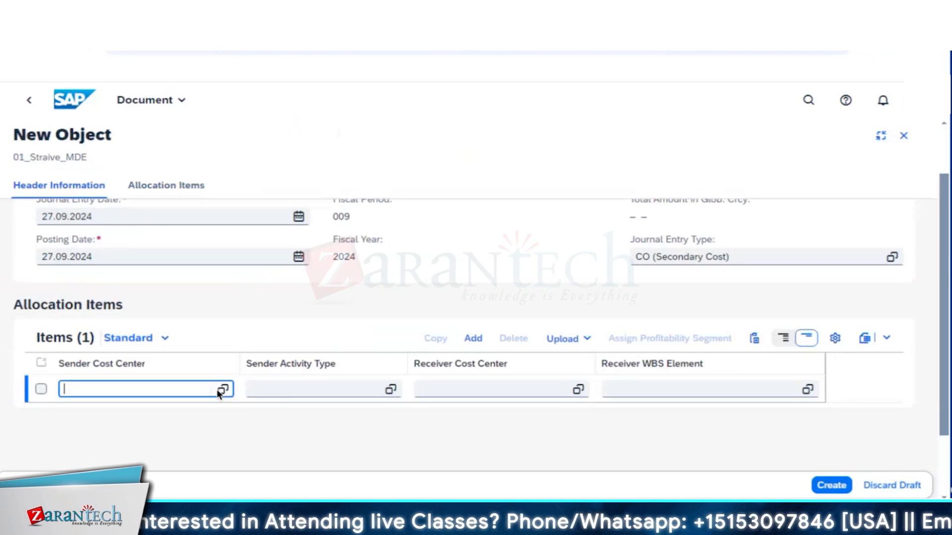
pyautogui.click(682, 329)
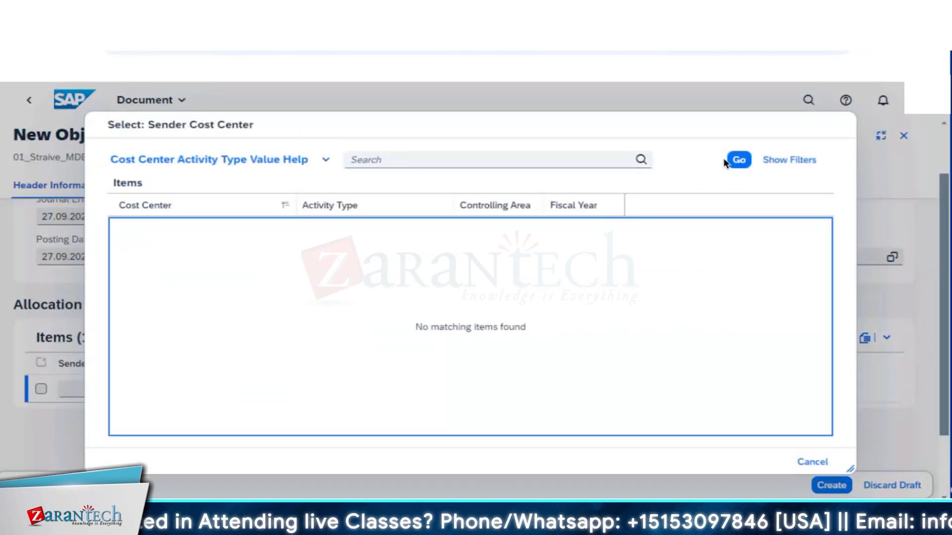
pyautogui.click(732, 166)
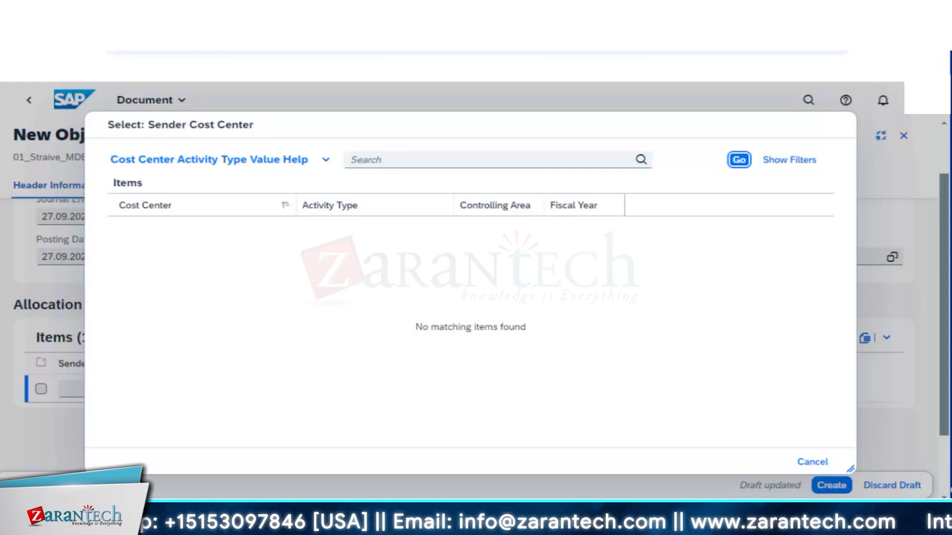
pyautogui.click(816, 463)
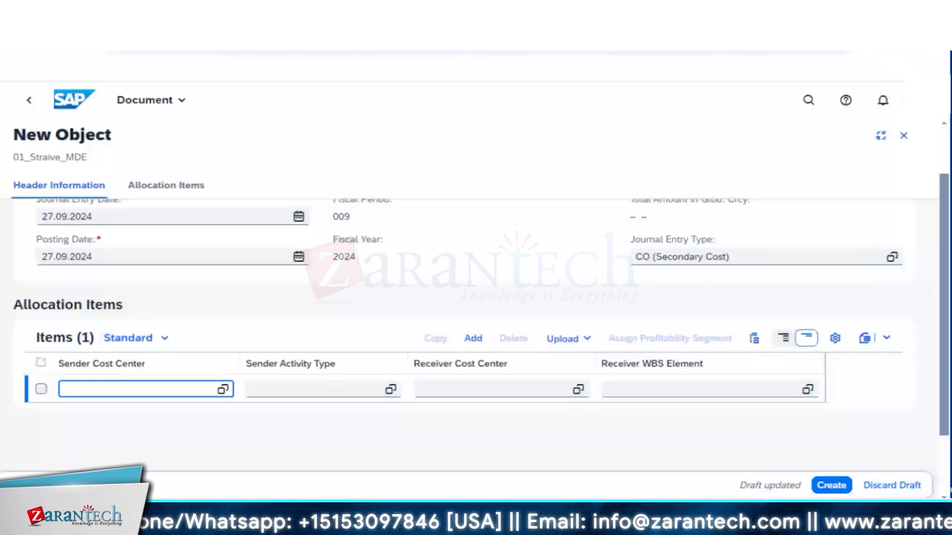
# Find and open the Manage Statistical Key Figure Values app and start a new document.
pyautogui.click(807, 100)
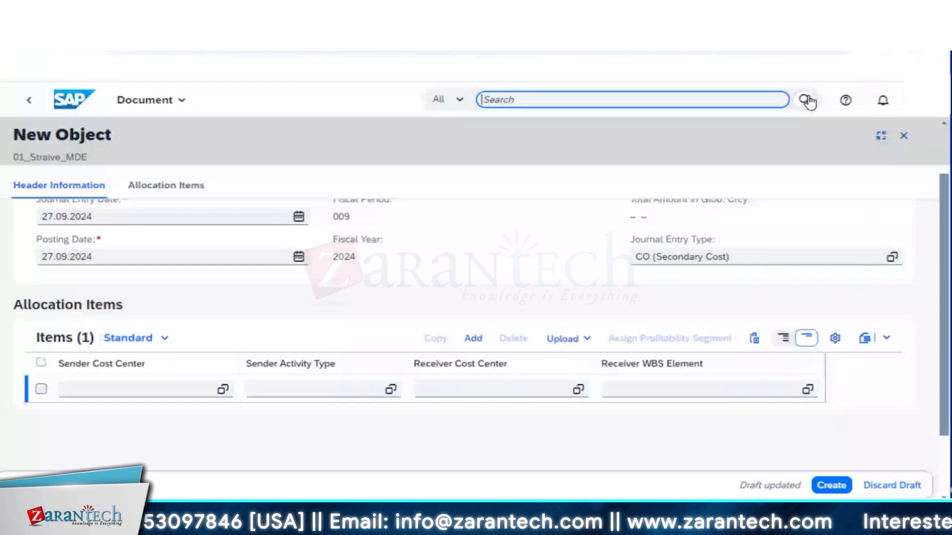
pyautogui.write('manage statistical')
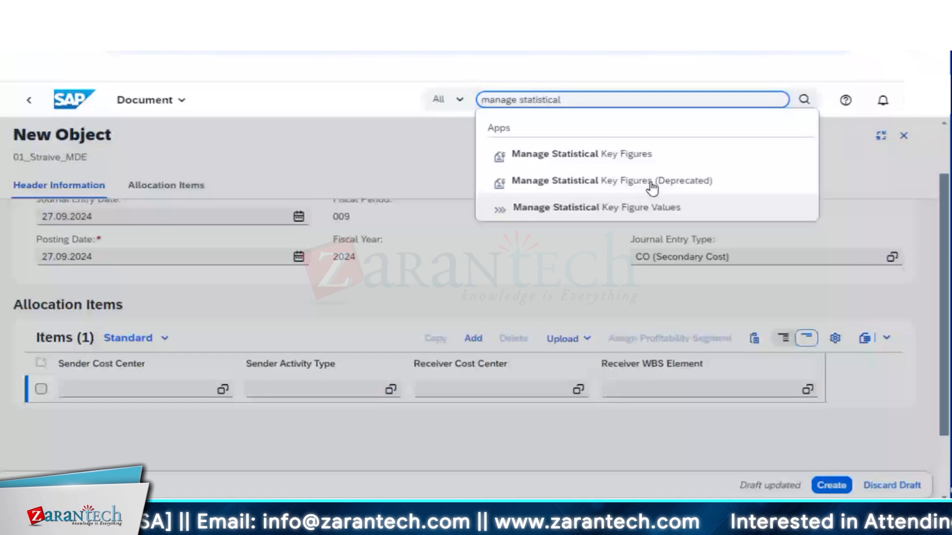
pyautogui.click(645, 207)
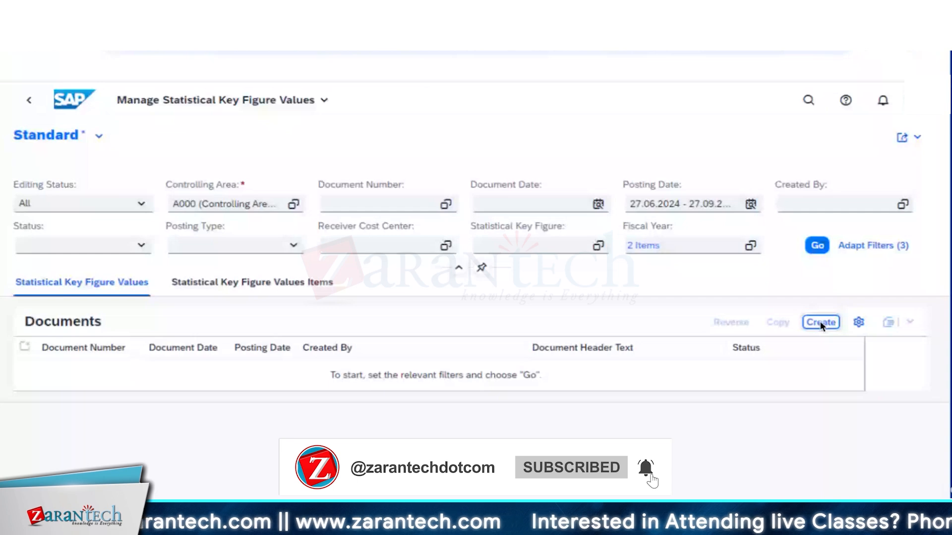
pyautogui.click(819, 322)
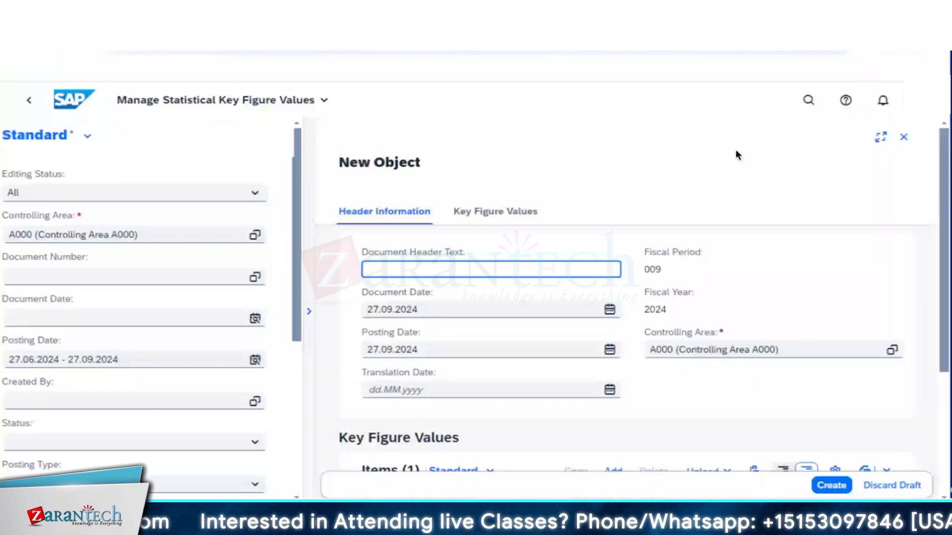
# Enter 001_STat_KF as the document header text of the new statistical key figure document.
pyautogui.scroll(-3, 736, 154)
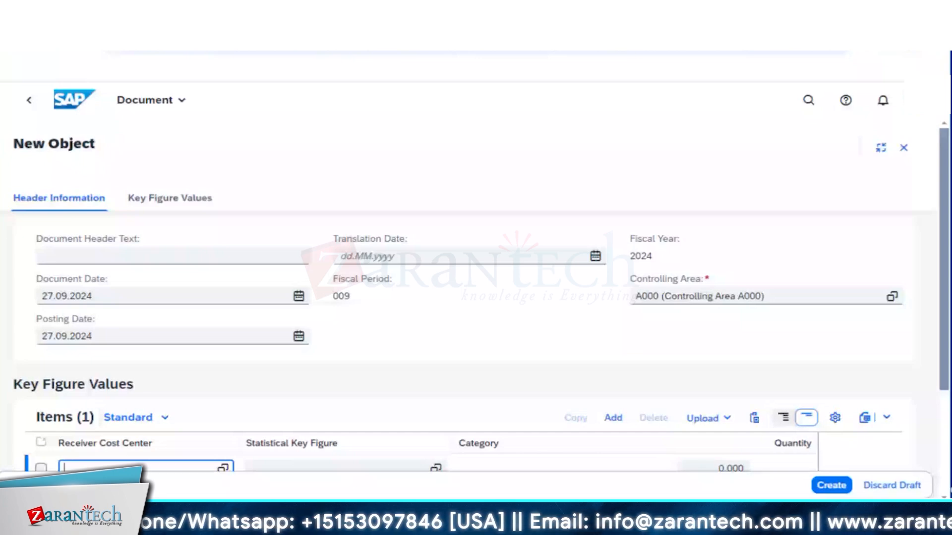
pyautogui.click(172, 256)
pyautogui.write('001_')
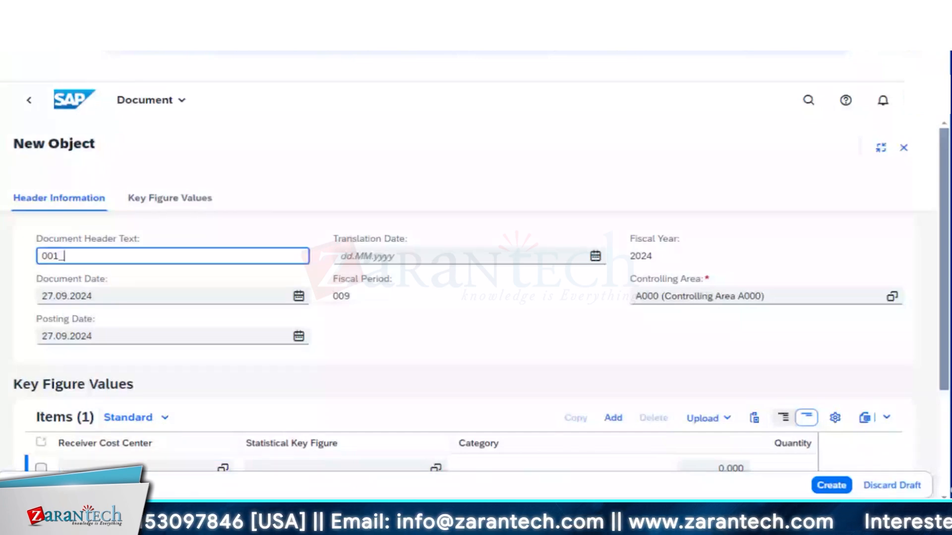
pyautogui.write('STat_KF')
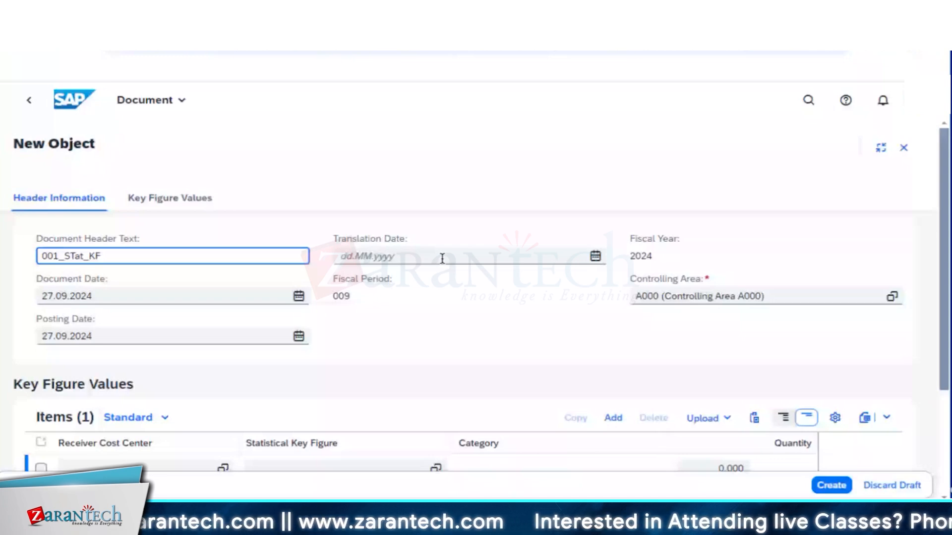
# Search the receiver cost centers for MAN and assign 20300 (Maintenance Group00) to the first key figure item.
pyautogui.click(490, 393)
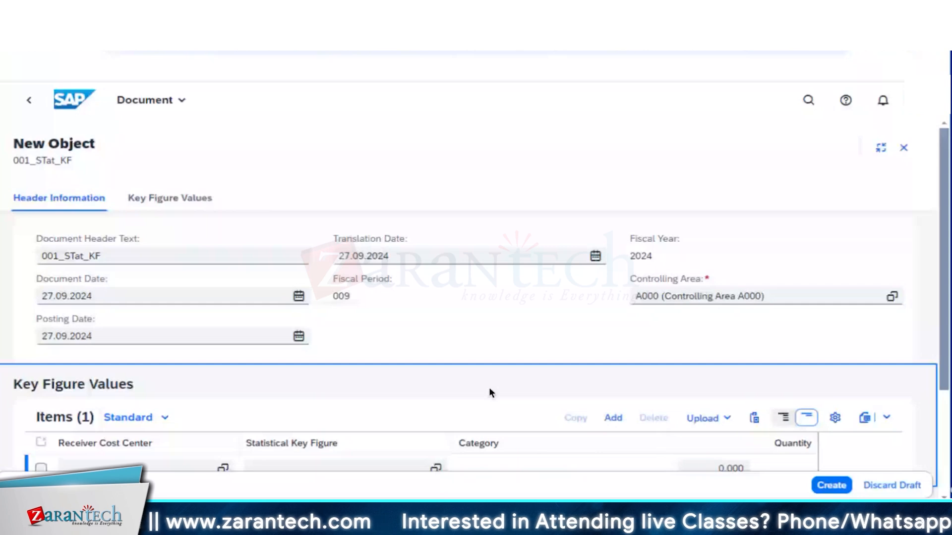
pyautogui.scroll(-2, 265, 379)
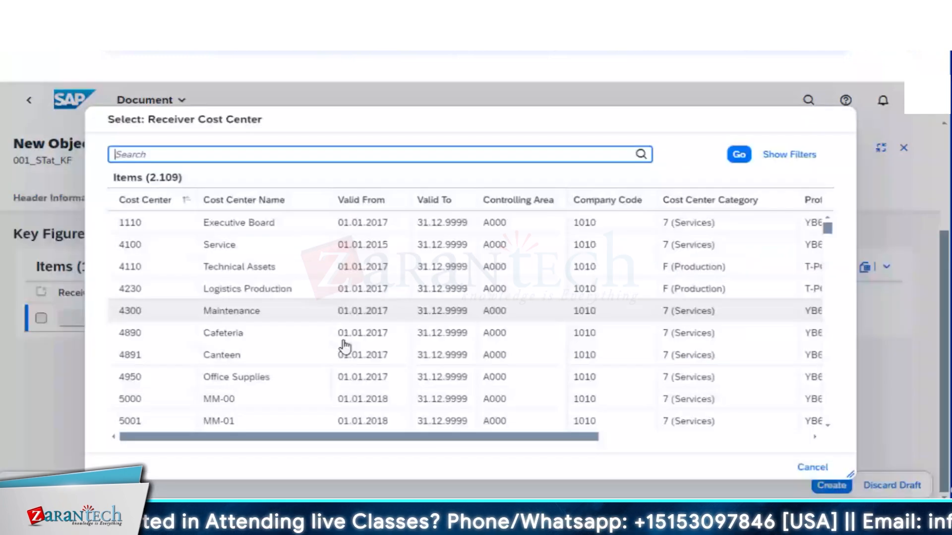
pyautogui.write('MAN')
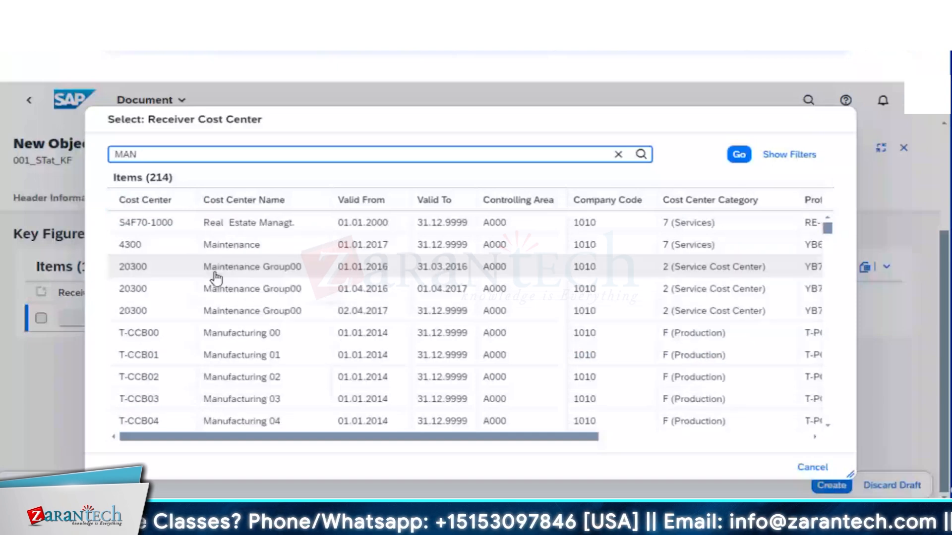
pyautogui.scroll(-3, 388, 398)
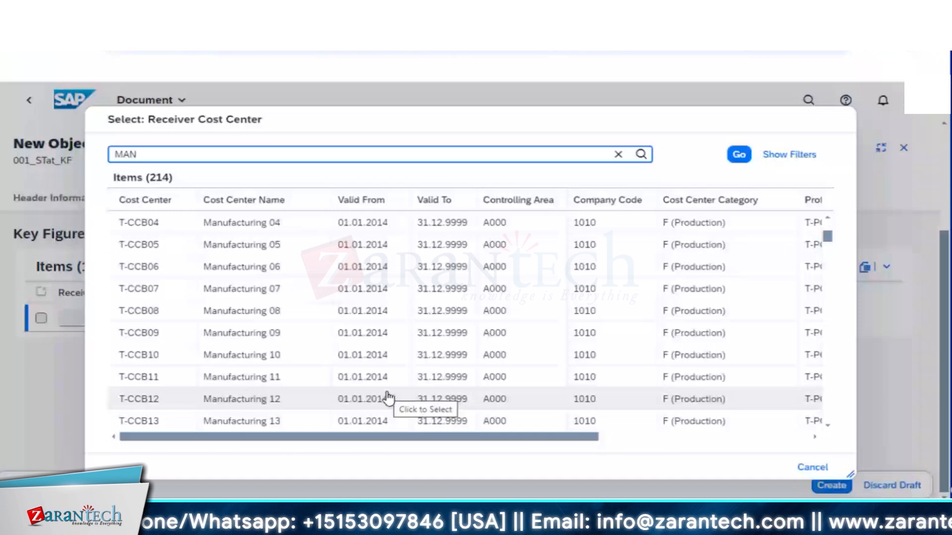
pyautogui.moveTo(827, 237); pyautogui.dragTo(827, 417)
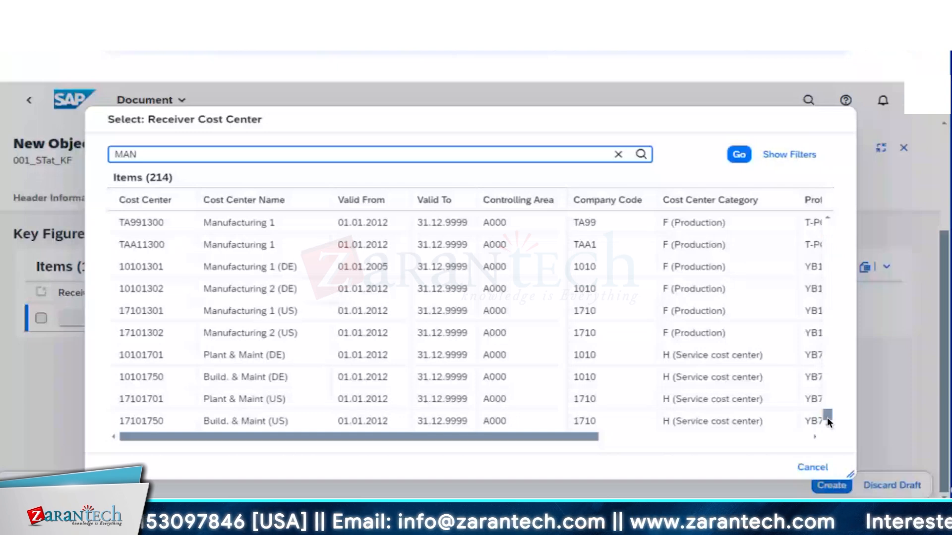
pyautogui.write('001')
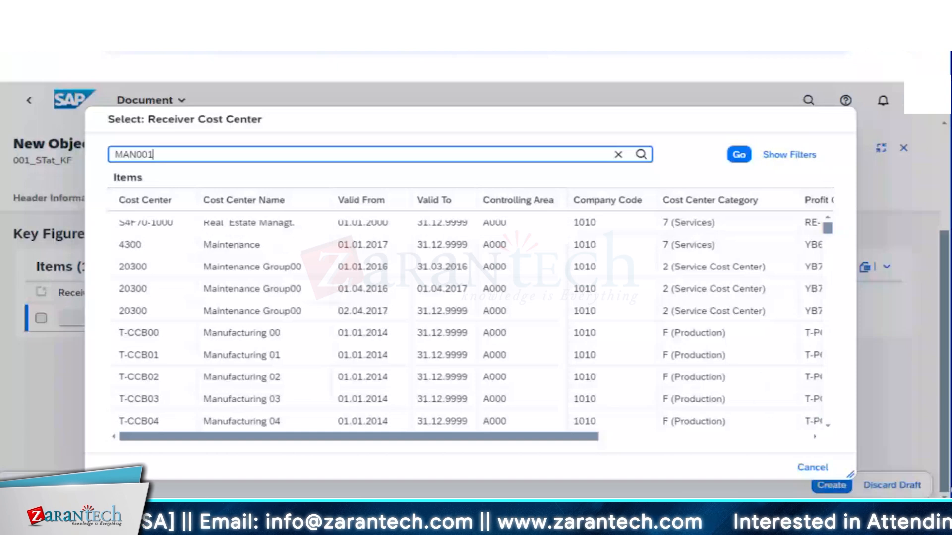
pyautogui.press('BackSpace')
pyautogui.press('BackSpace')
pyautogui.press('BackSpace')
pyautogui.press('BackSpace')
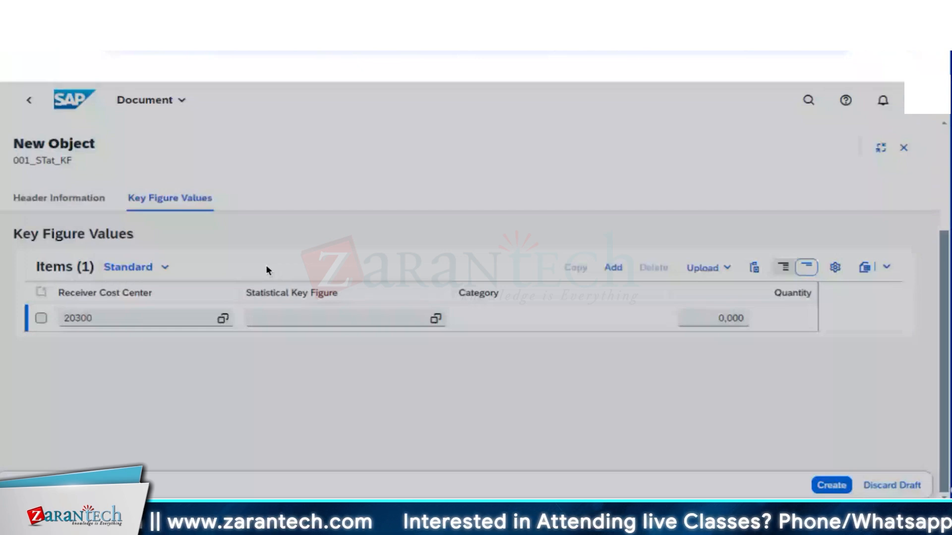
# Assign statistical key figure 1002 (Area in square miles) to the first item and set its quantity to 200.
pyautogui.click(435, 319)
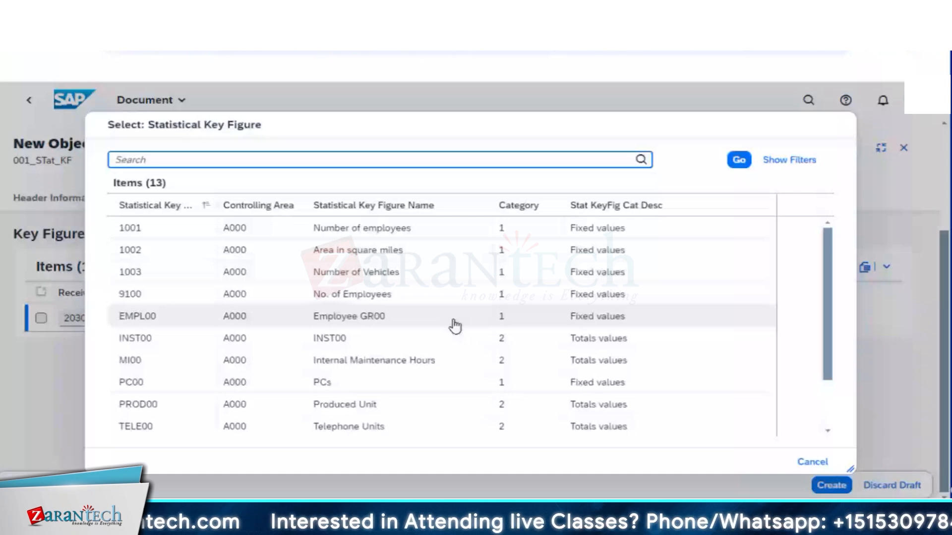
pyautogui.click(446, 250)
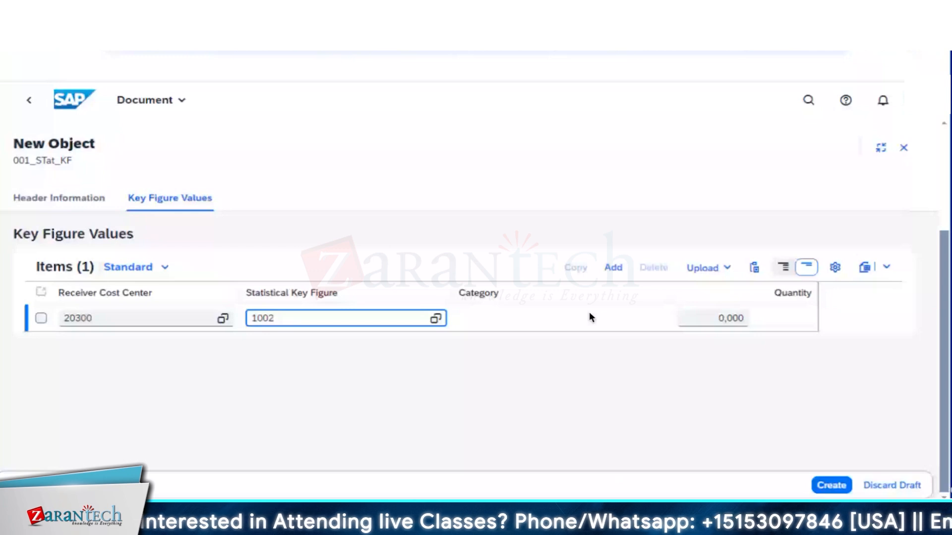
pyautogui.click(590, 318)
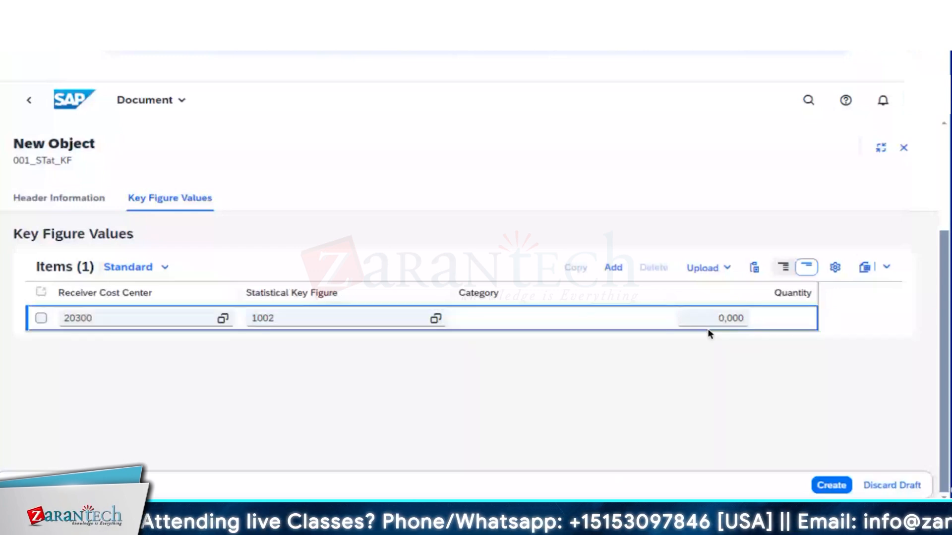
pyautogui.click(711, 320)
pyautogui.write('20')
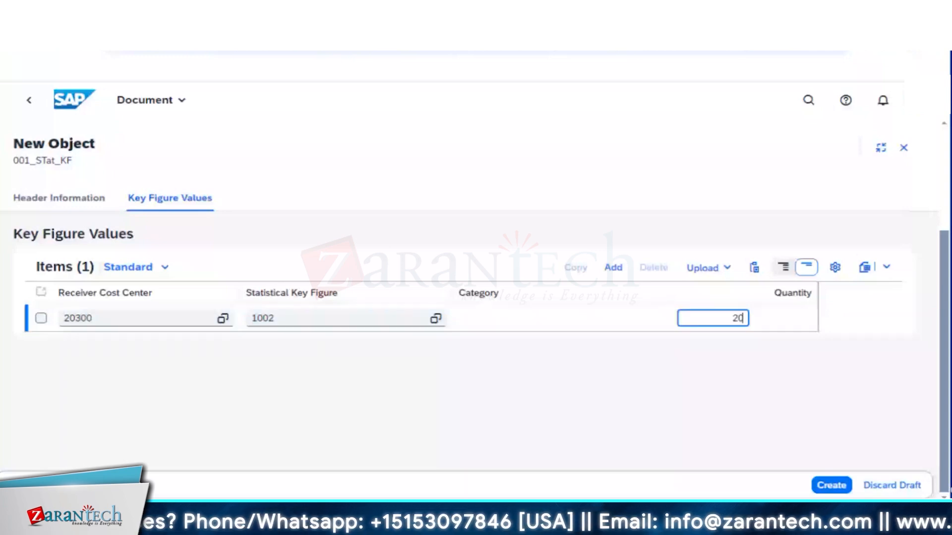
pyautogui.write('0')
pyautogui.click(651, 294)
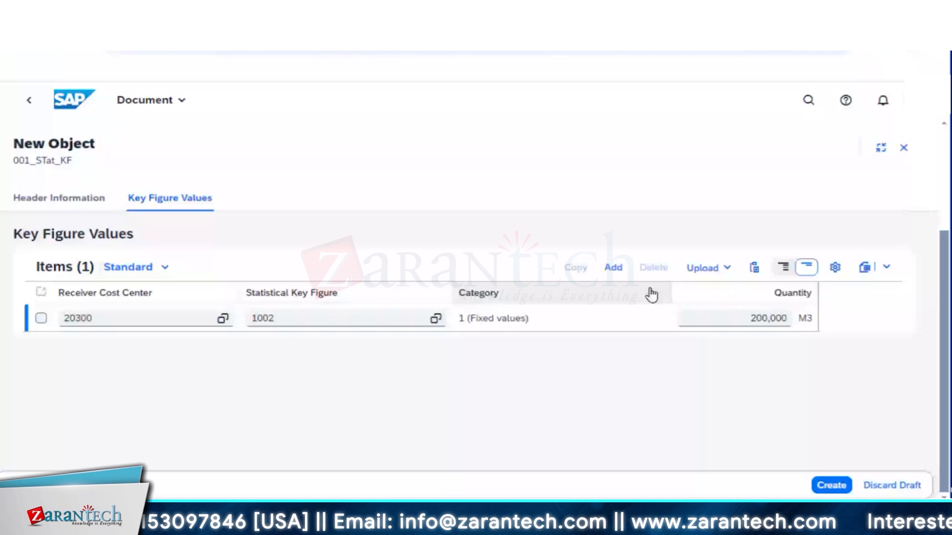
# Add a second item with receiver cost center 20300, statistical key figure 1003 and quantity 30, and create the document.
pyautogui.click(613, 268)
pyautogui.click(222, 318)
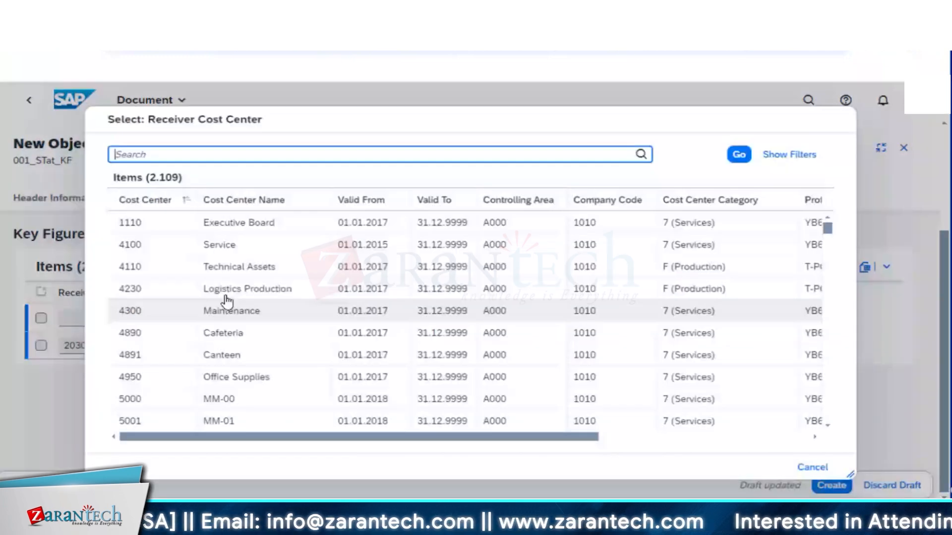
pyautogui.click(218, 333)
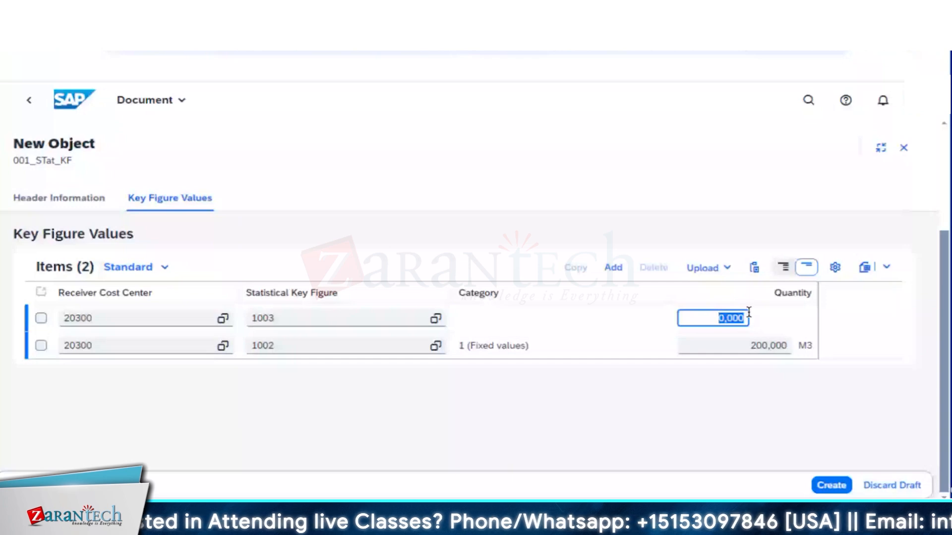
pyautogui.write('30')
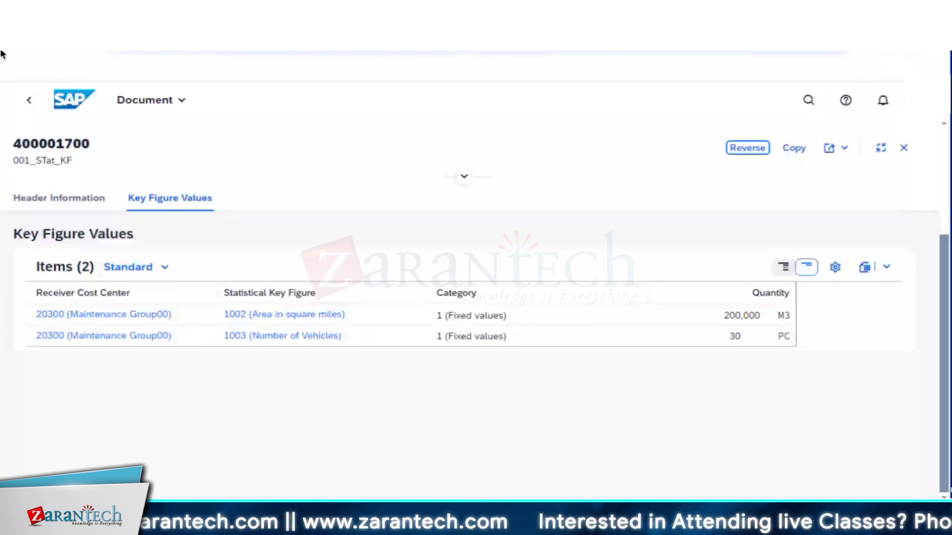
# Return to the home page, search the apps for statistical key figures and open Statistical Key Figures – Actuals.
pyautogui.click(149, 100)
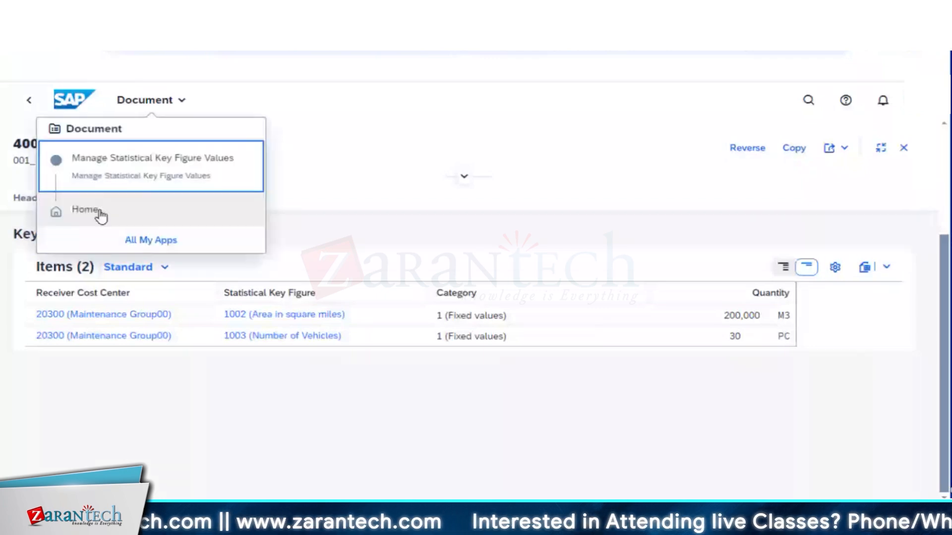
pyautogui.click(99, 212)
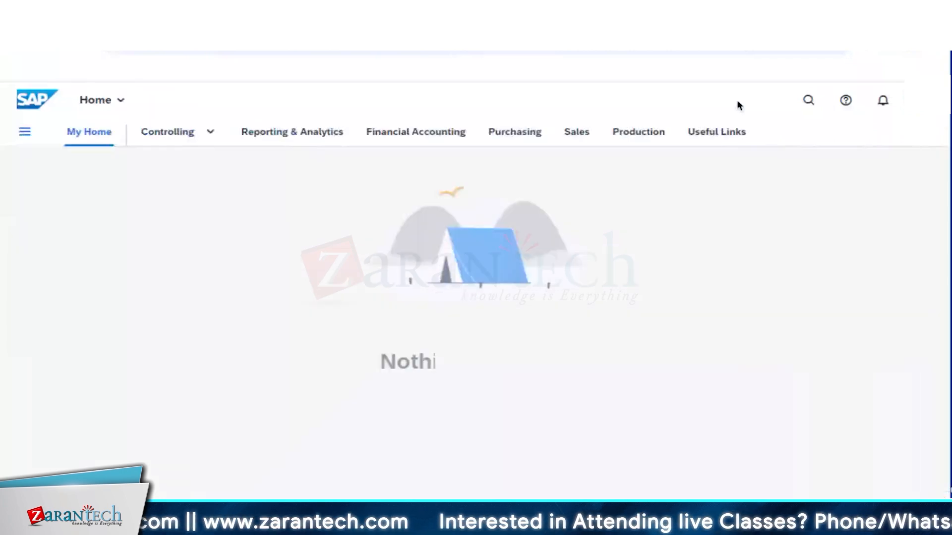
pyautogui.click(809, 100)
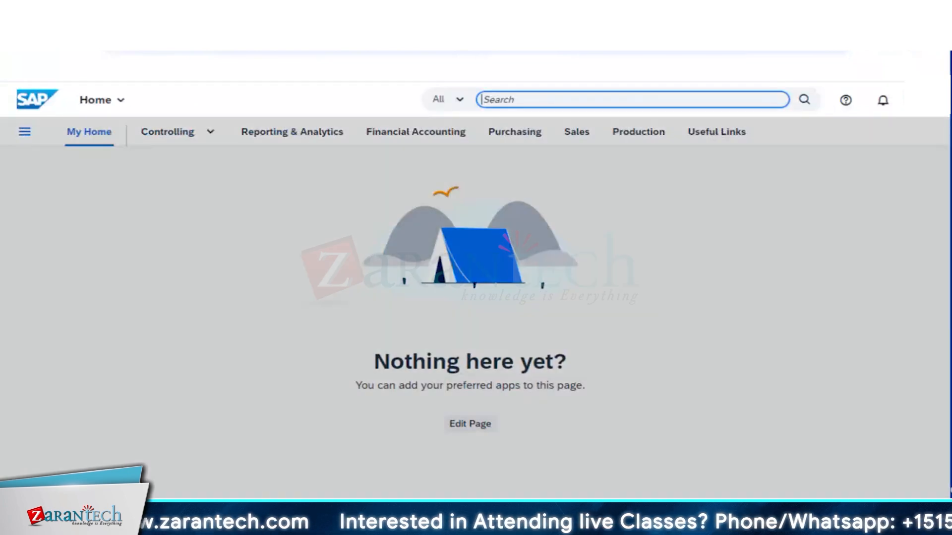
pyautogui.write('statistical ')
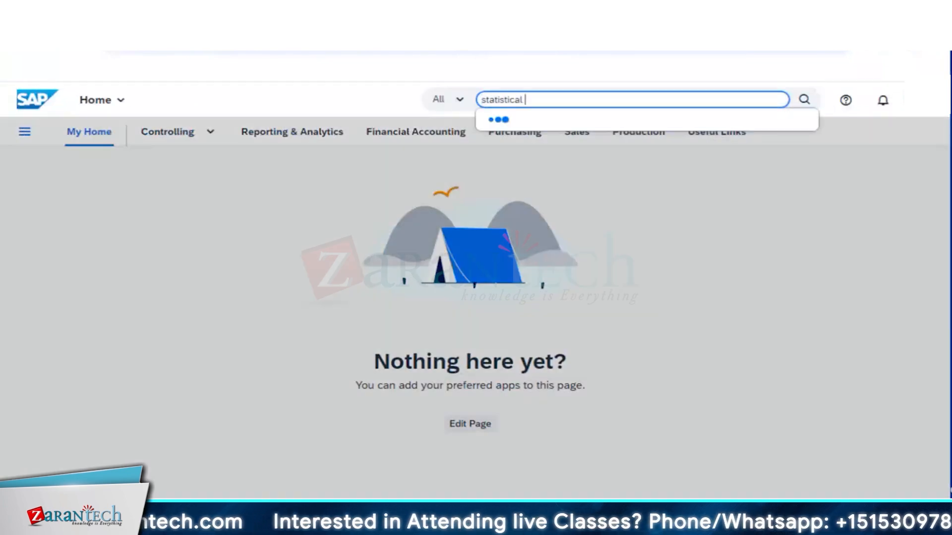
pyautogui.write('key fi')
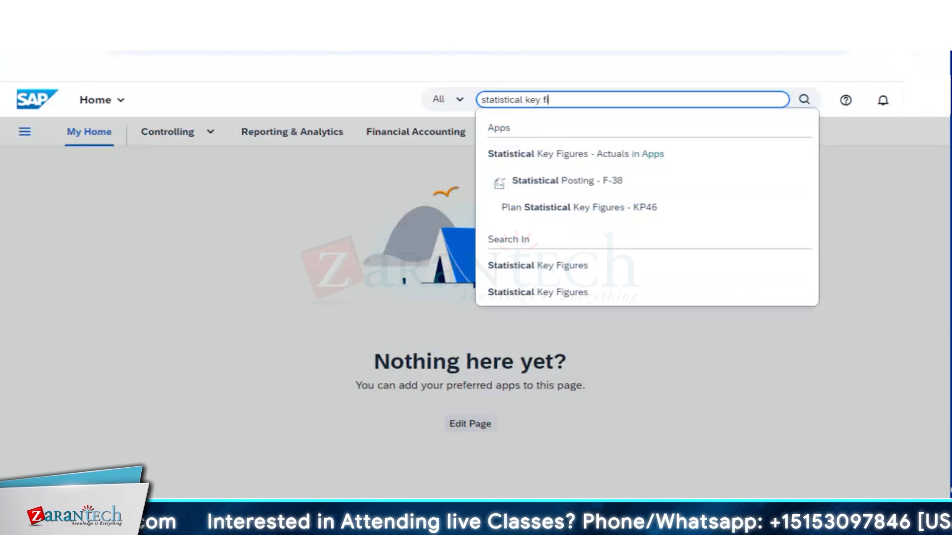
pyautogui.write('gures')
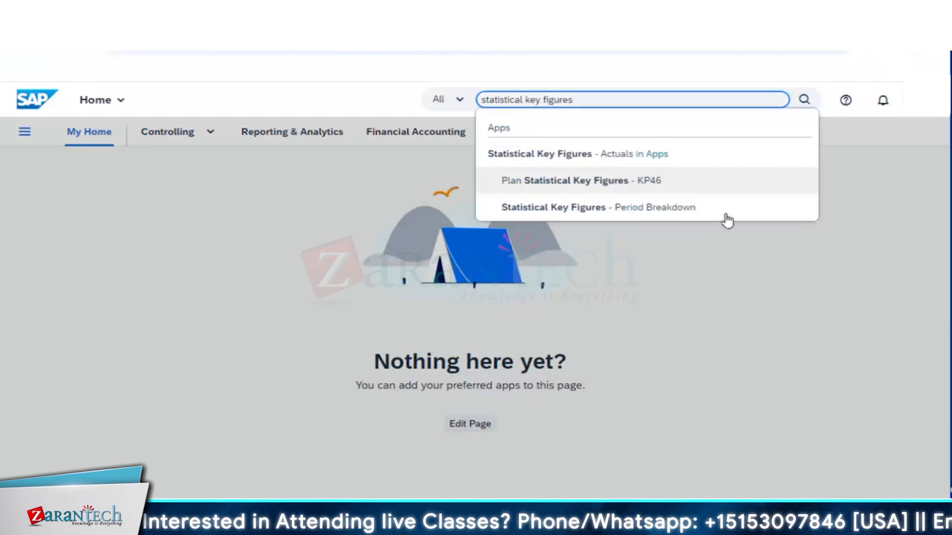
pyautogui.click(694, 165)
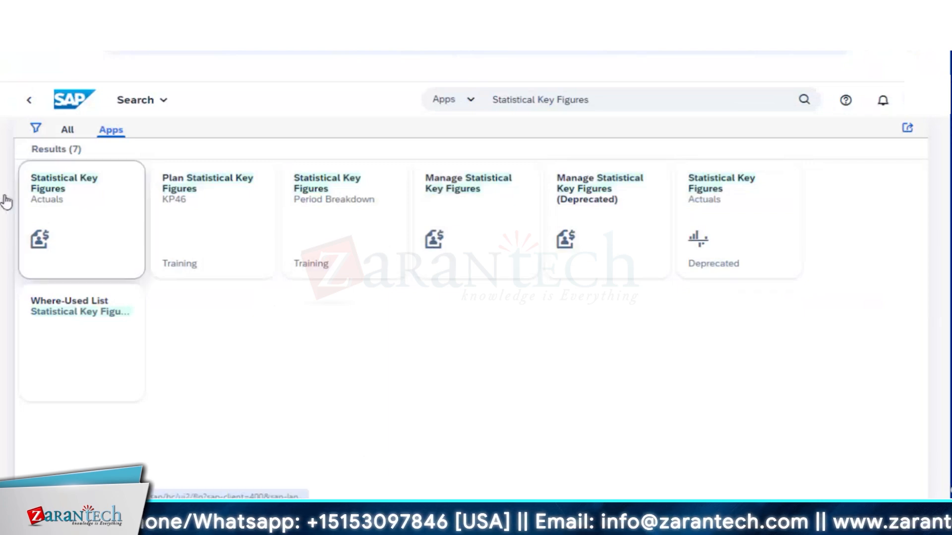
pyautogui.click(52, 200)
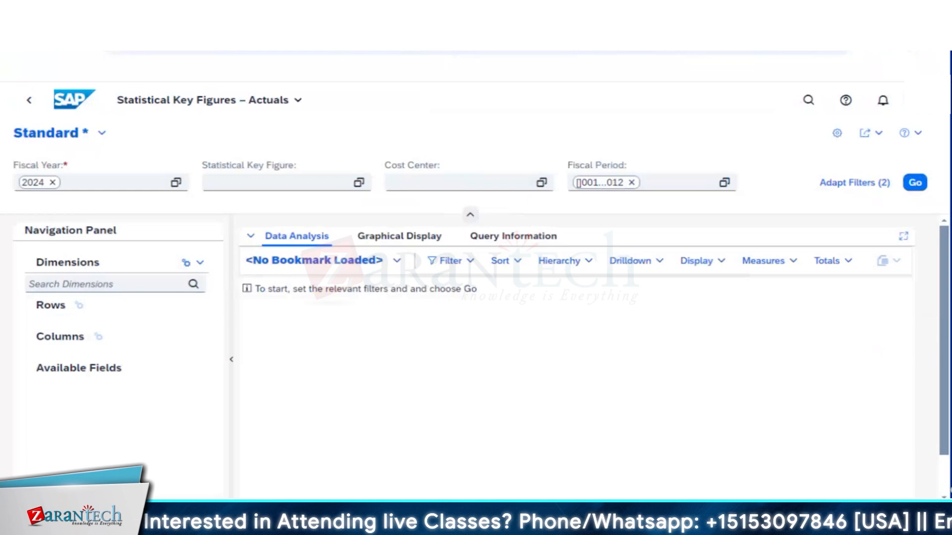
# Search the values of the cost center filter for MAN, browse the list and close it without a selection.
pyautogui.click(469, 183)
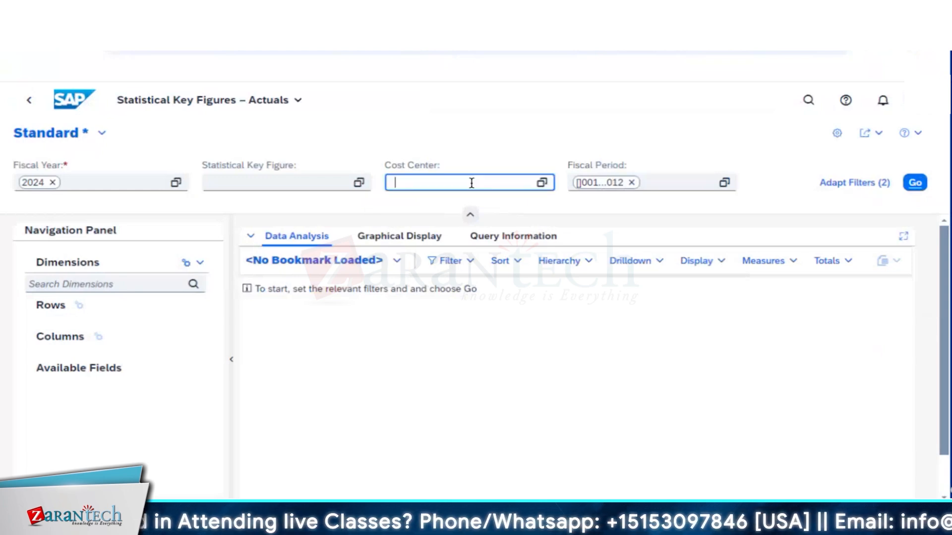
pyautogui.click(541, 184)
pyautogui.scroll(-5, 240, 417)
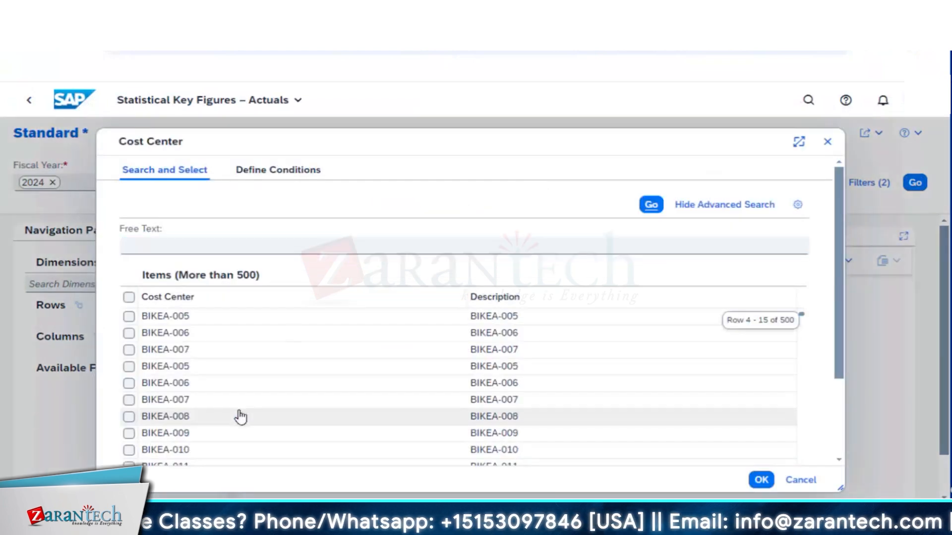
pyautogui.click(206, 244)
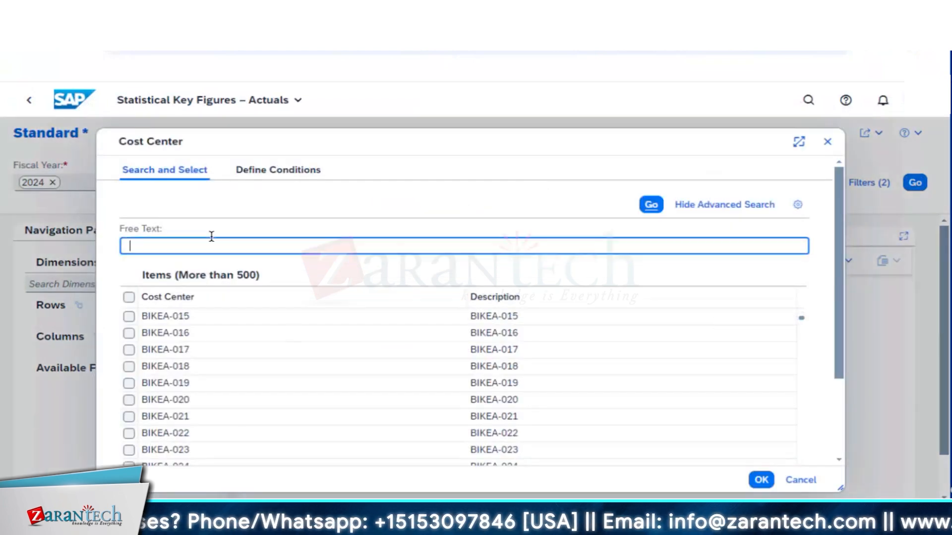
pyautogui.write('MAN')
pyautogui.press('Return')
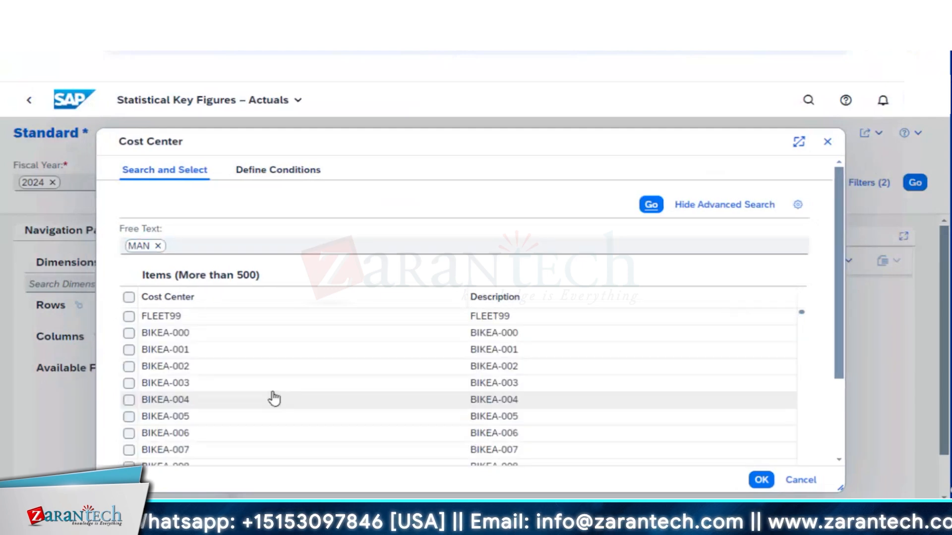
pyautogui.scroll(-20, 276, 416)
pyautogui.scroll(-10, 279, 427)
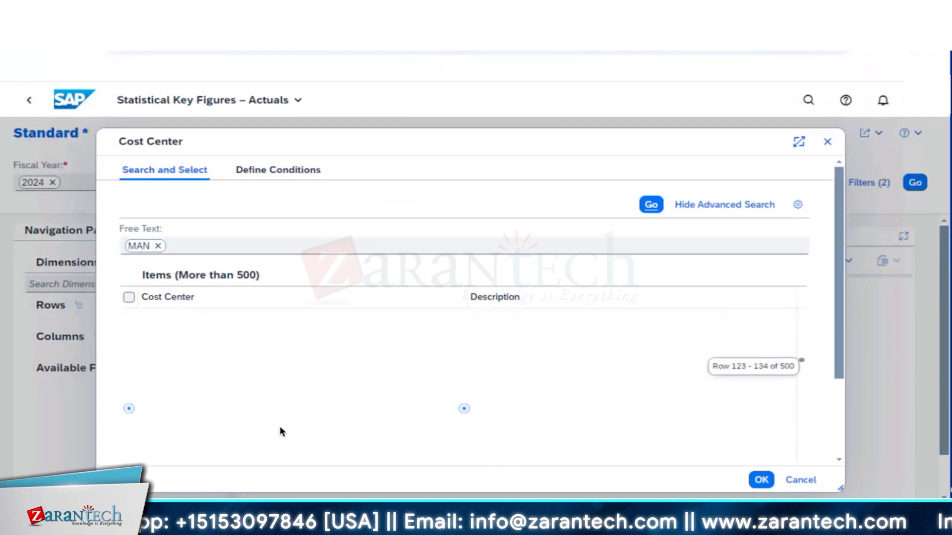
pyautogui.scroll(-10, 286, 417)
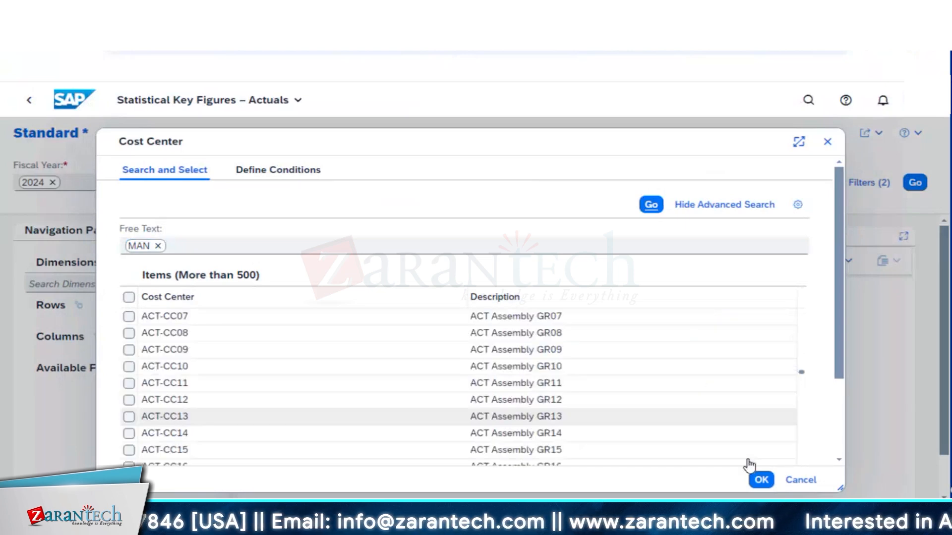
pyautogui.click(800, 480)
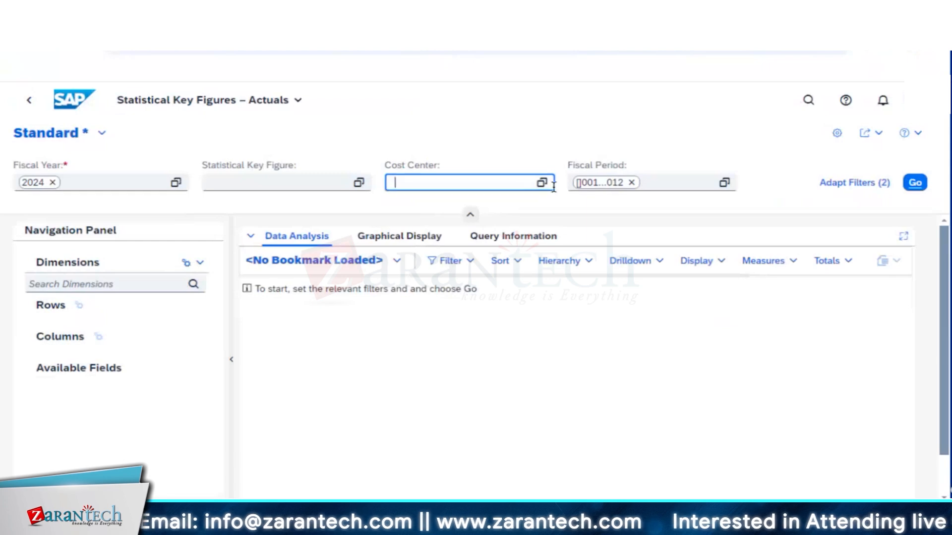
# Filter the report by statistical key figures 1002 (Area in square miles) and 1003 (Number of Vehicles) and run it.
pyautogui.click(359, 184)
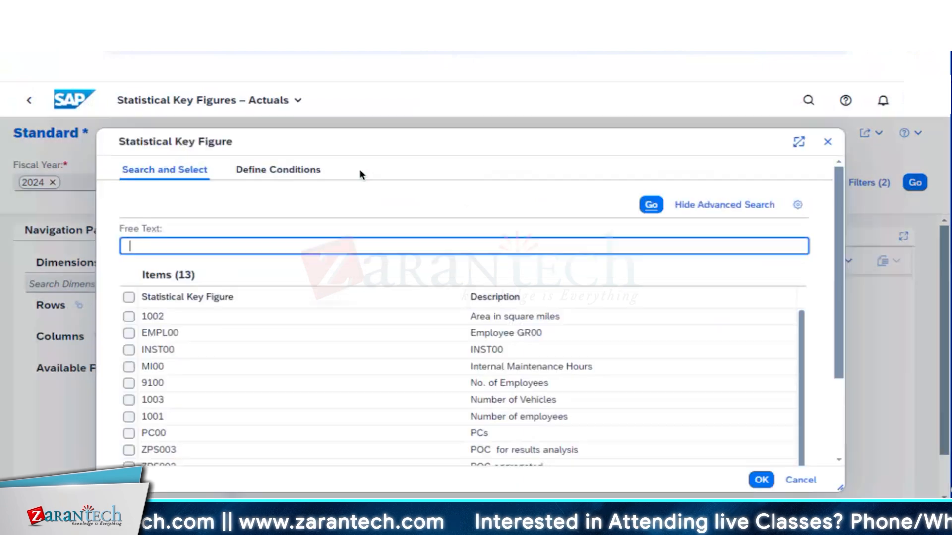
pyautogui.click(126, 320)
pyautogui.click(126, 319)
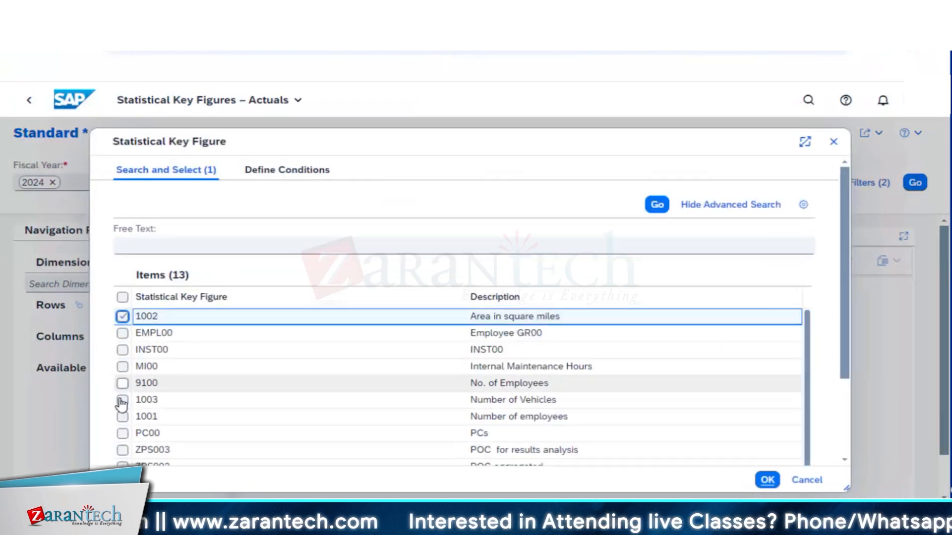
pyautogui.click(123, 400)
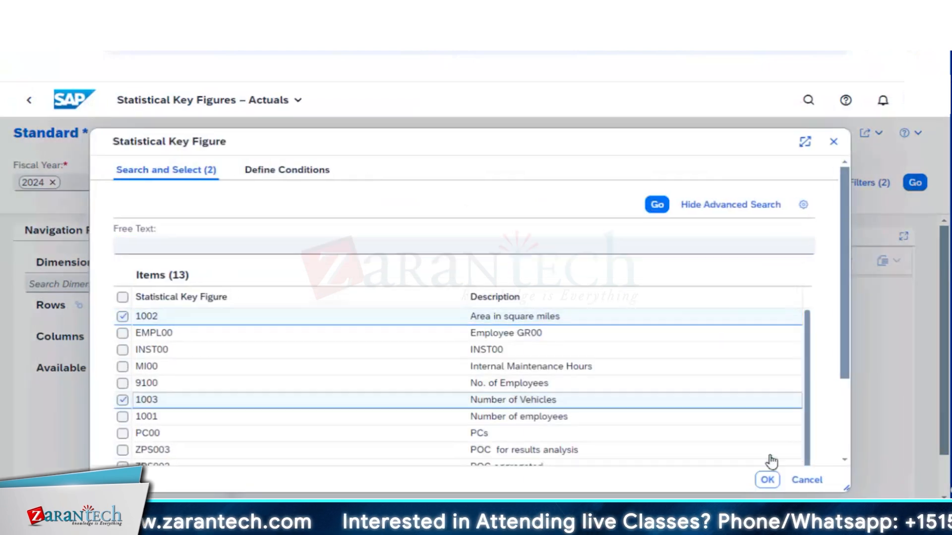
pyautogui.click(767, 479)
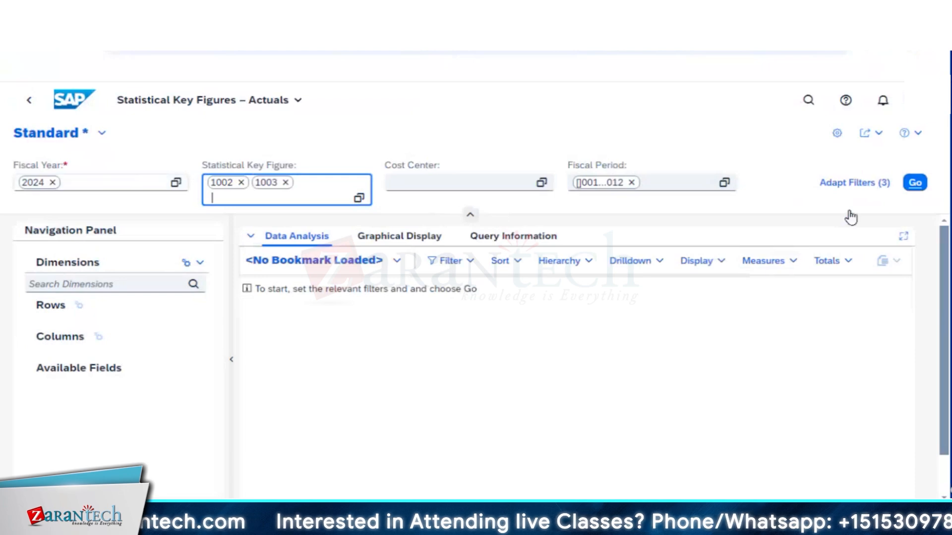
pyautogui.click(914, 183)
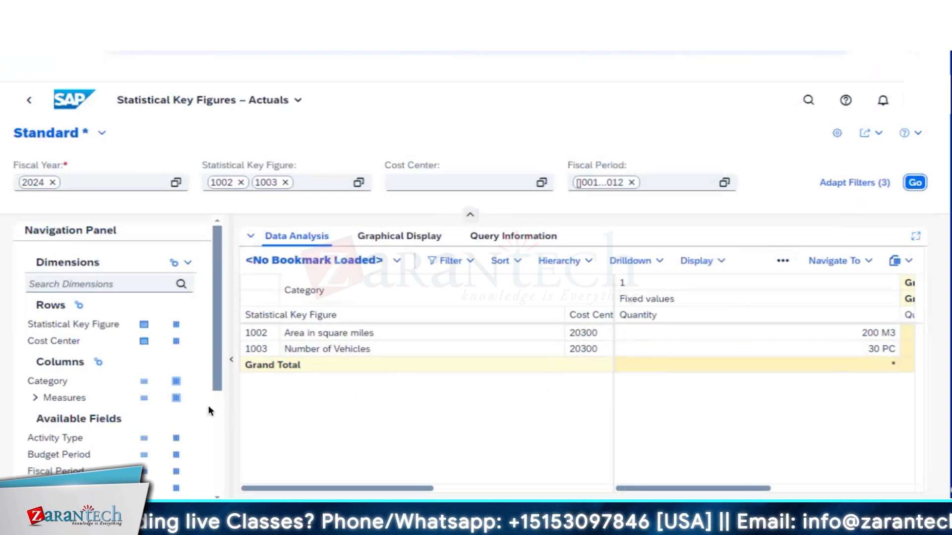
# Examine the cost center names and the grand total columns of the statistical key figures report.
pyautogui.moveTo(314, 491); pyautogui.dragTo(471, 493)
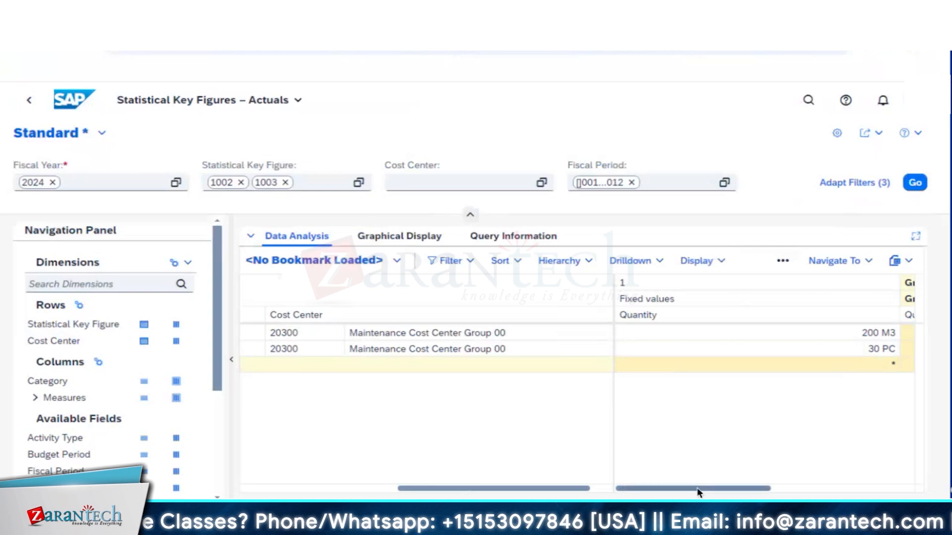
pyautogui.moveTo(697, 488); pyautogui.dragTo(531, 488)
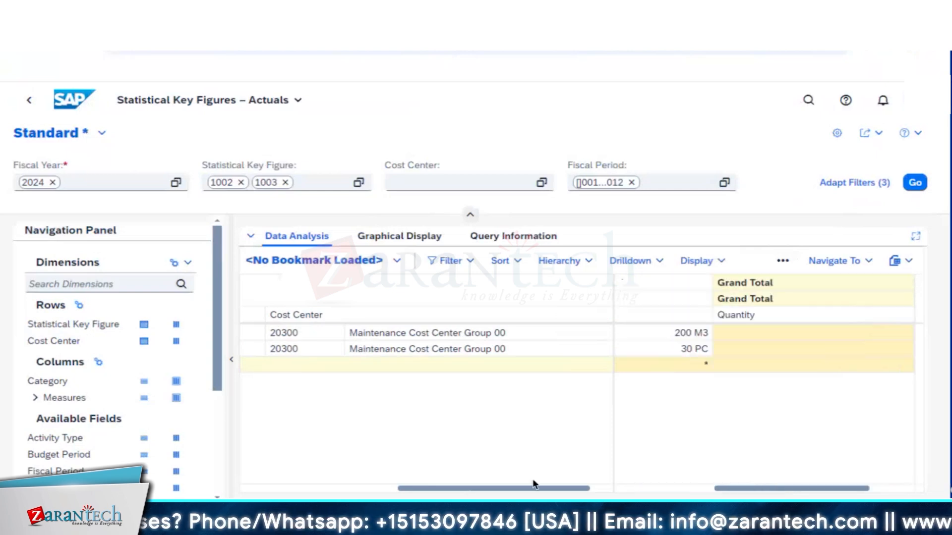
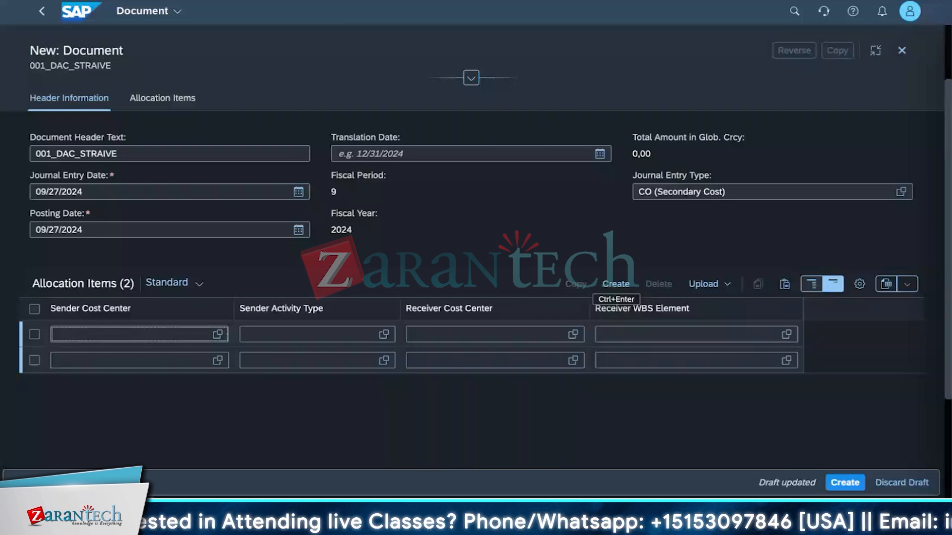
# Search the apps for project, open Project Control - Enterprise Projects and run the project list without filters.
pyautogui.click(795, 12)
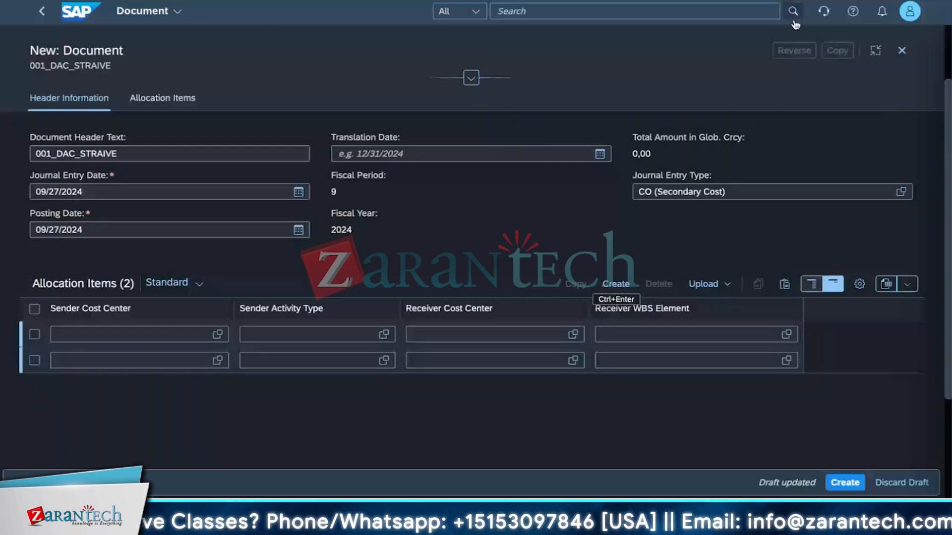
pyautogui.write('p')
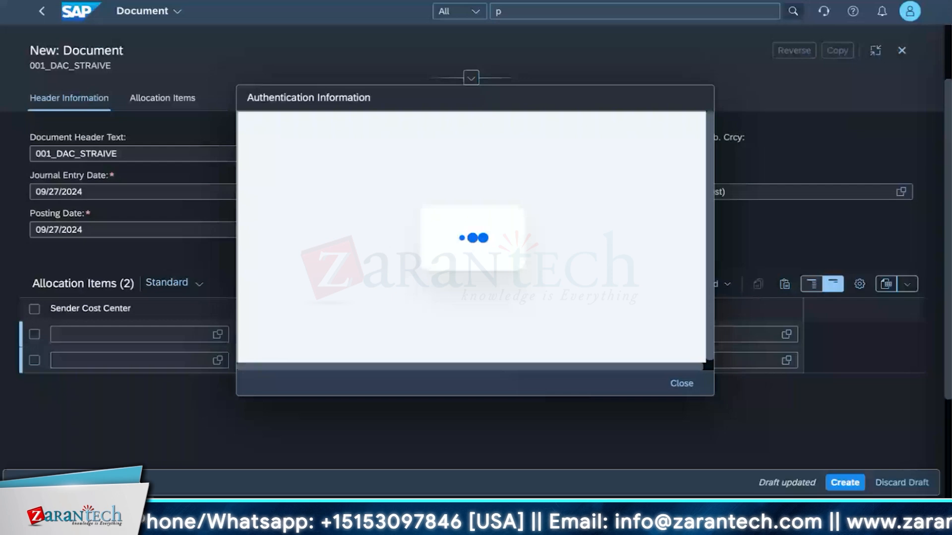
pyautogui.write('roject')
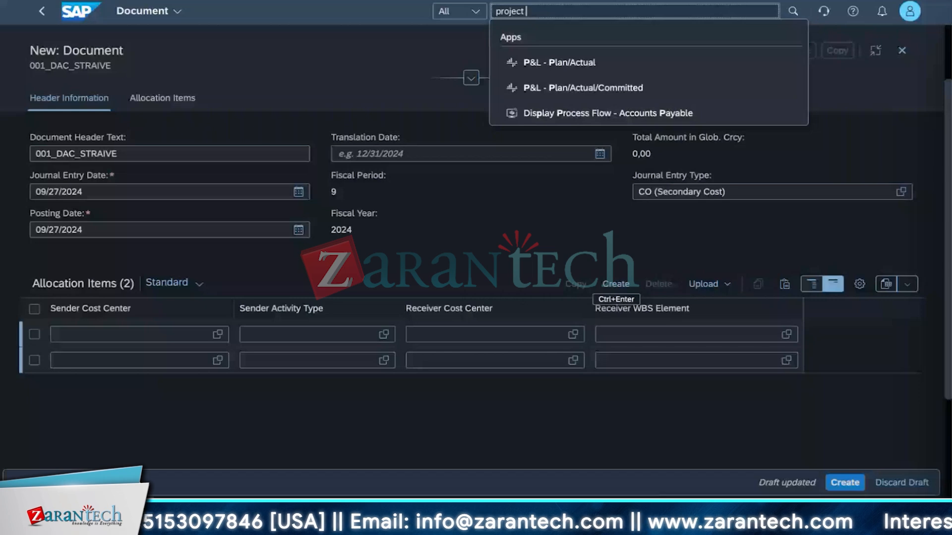
pyautogui.press('Escape')
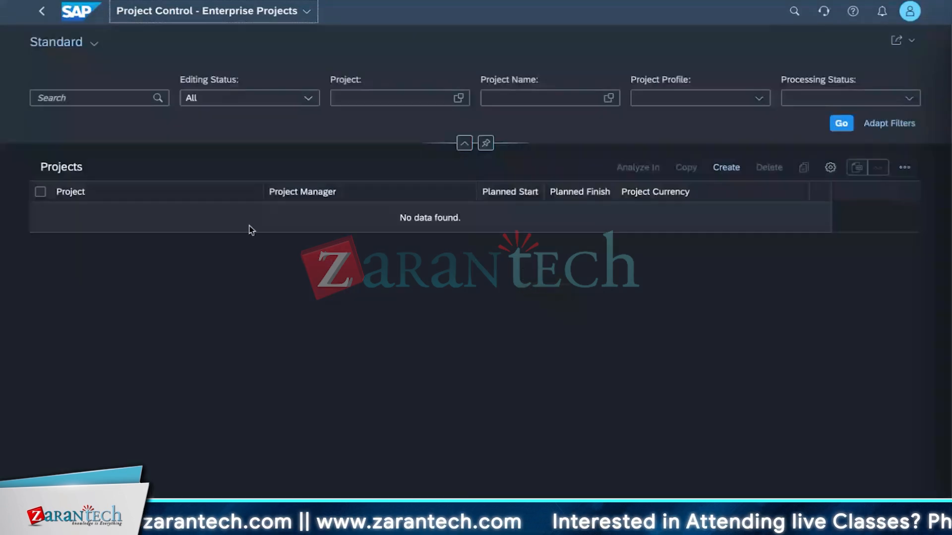
pyautogui.click(841, 123)
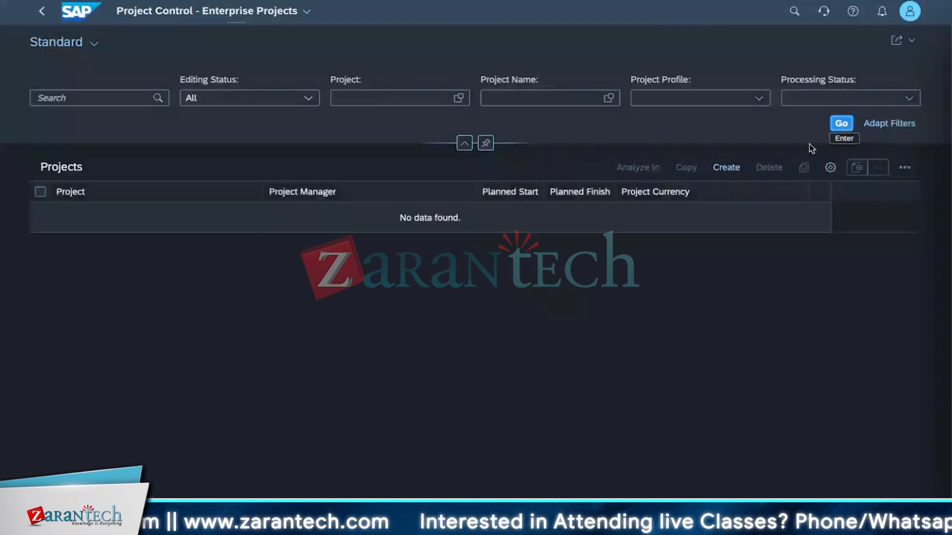
# Start a new project with the project name STraive_Fair1 and the project ID STRV_CHN_1.
pyautogui.click(726, 169)
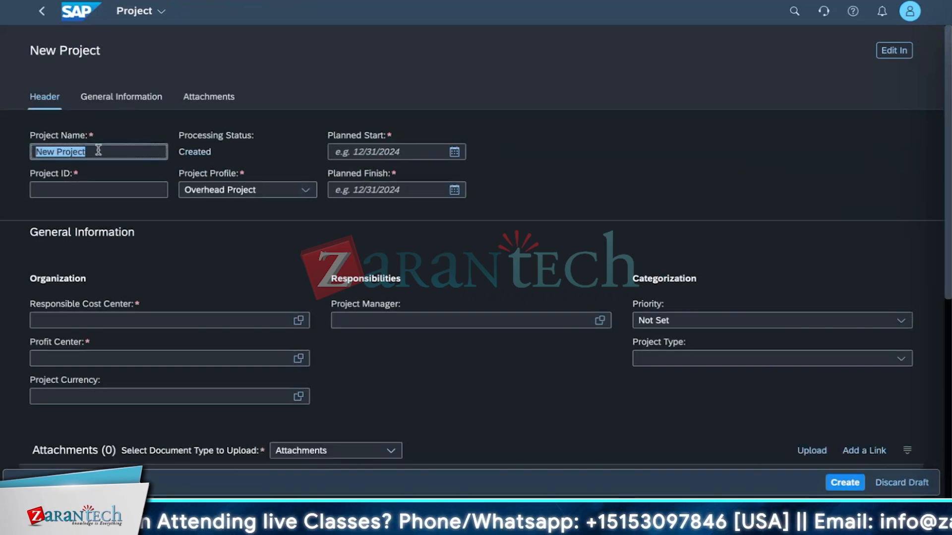
pyautogui.press('BackSpace')
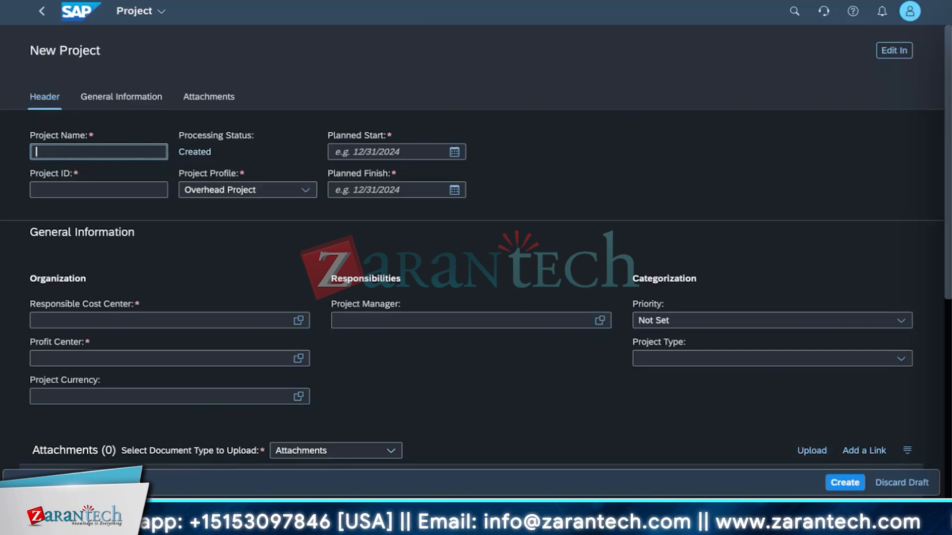
pyautogui.write('STraive_Fa')
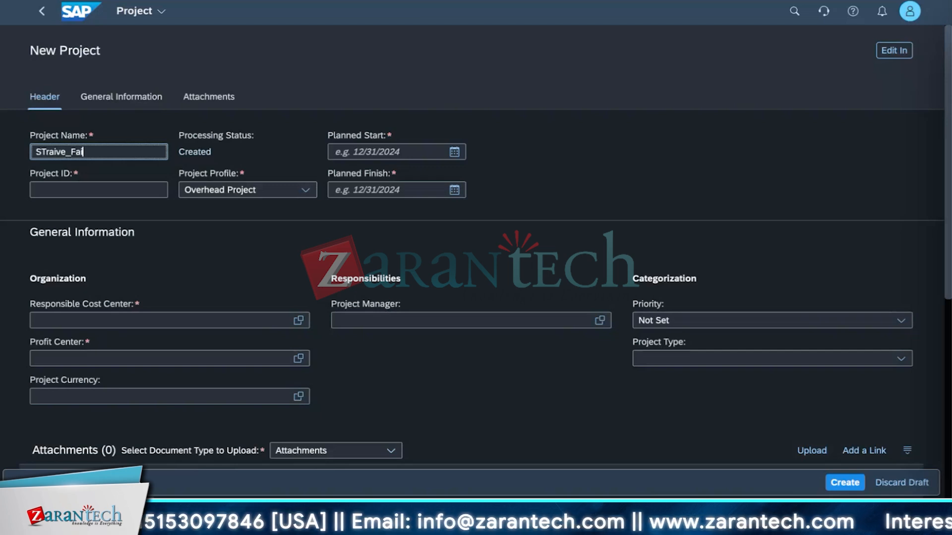
pyautogui.write('ir1')
pyautogui.click(87, 192)
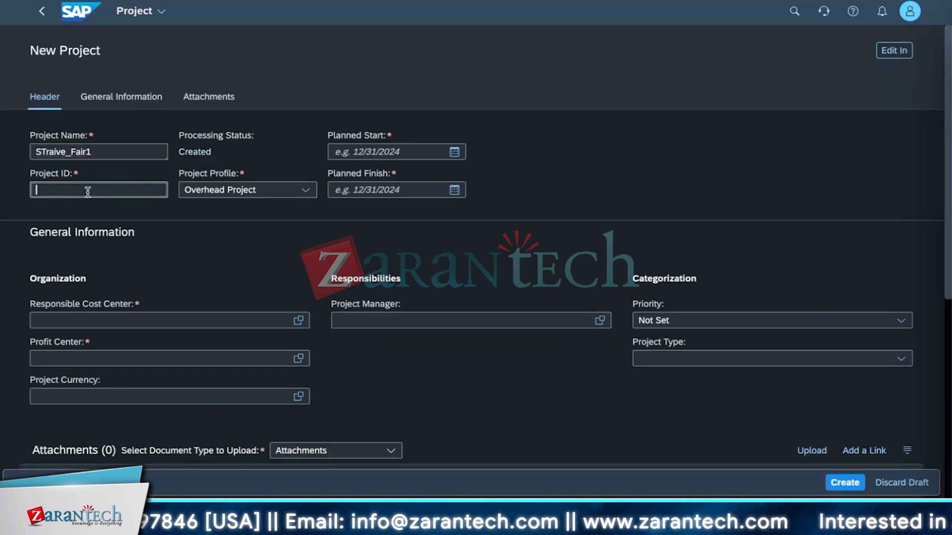
pyautogui.write('STRV_')
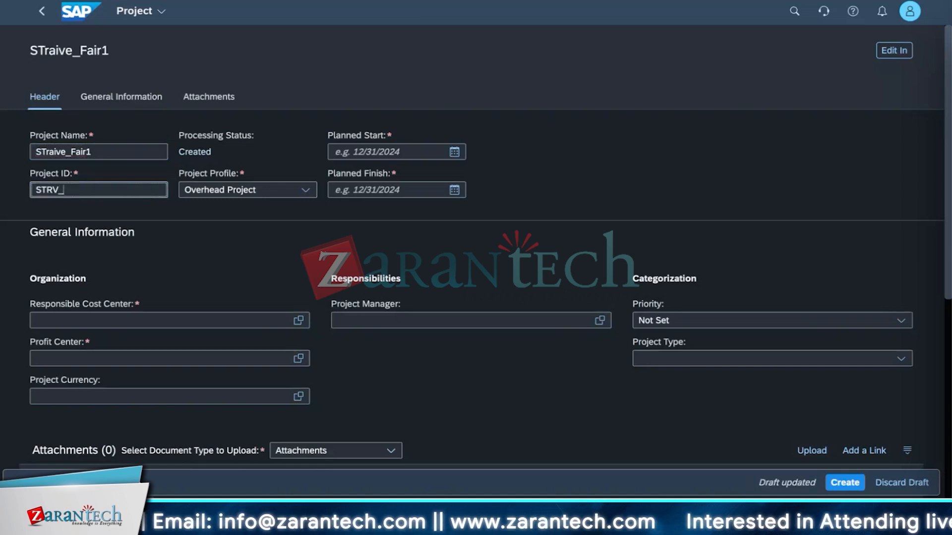
pyautogui.write('CH')
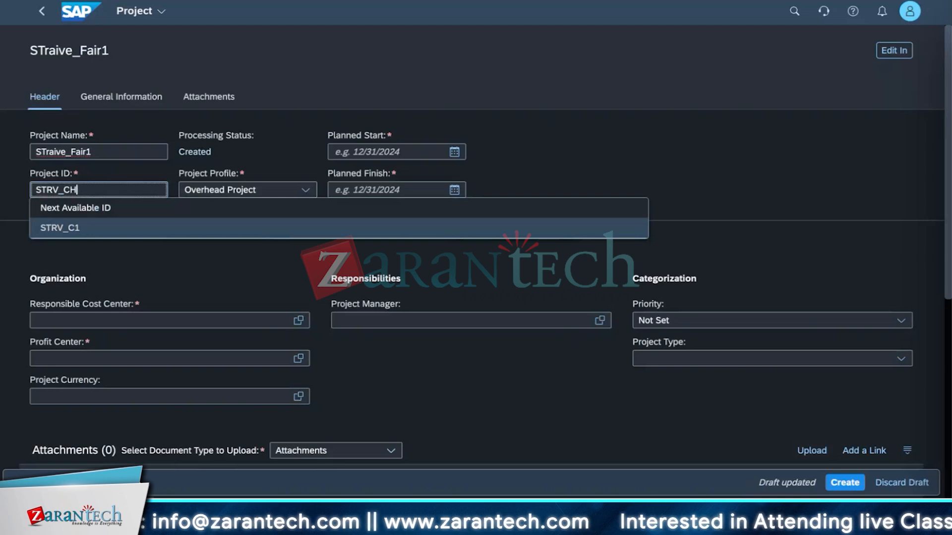
pyautogui.write('N_1')
pyautogui.click(161, 261)
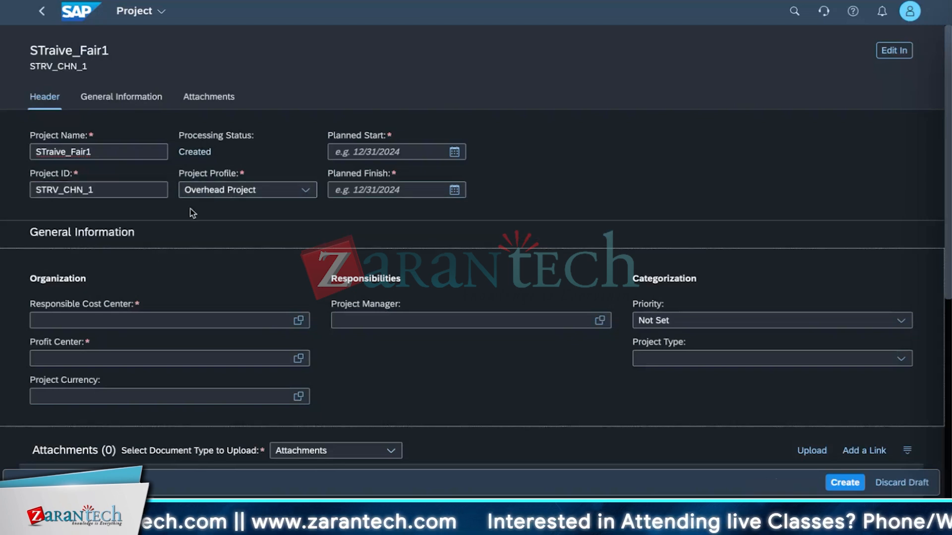
# Choose the Overhead Project profile and set the planned start to 09/02/2024 and the planned finish to 12/31/2024.
pyautogui.click(307, 191)
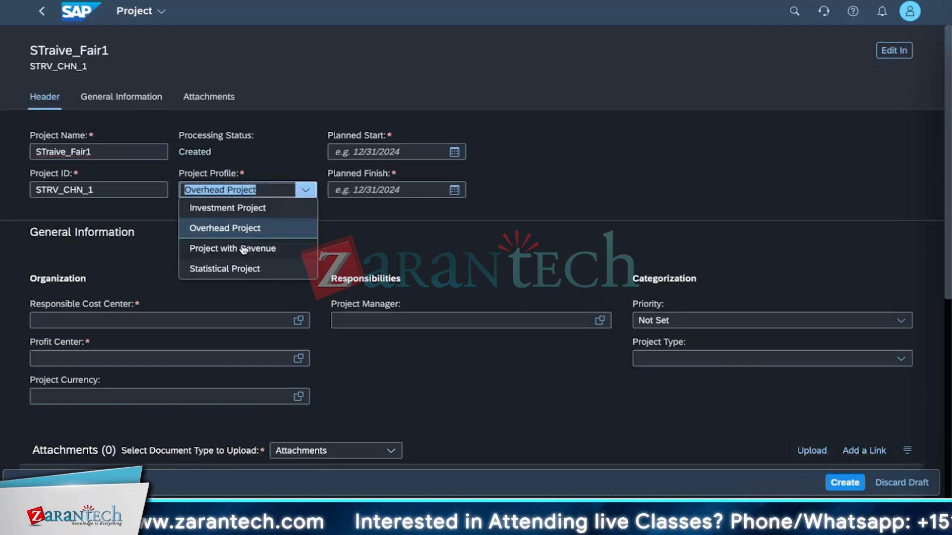
pyautogui.click(224, 228)
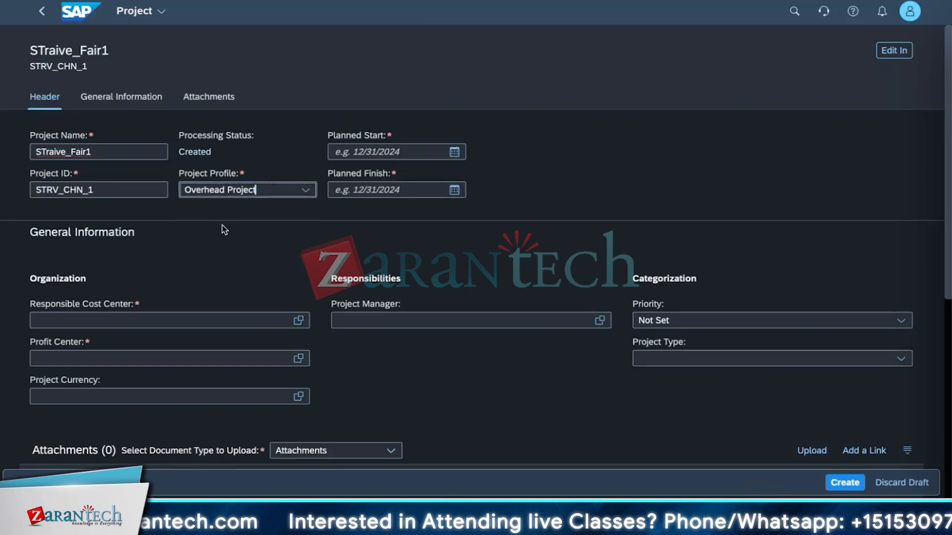
pyautogui.click(455, 152)
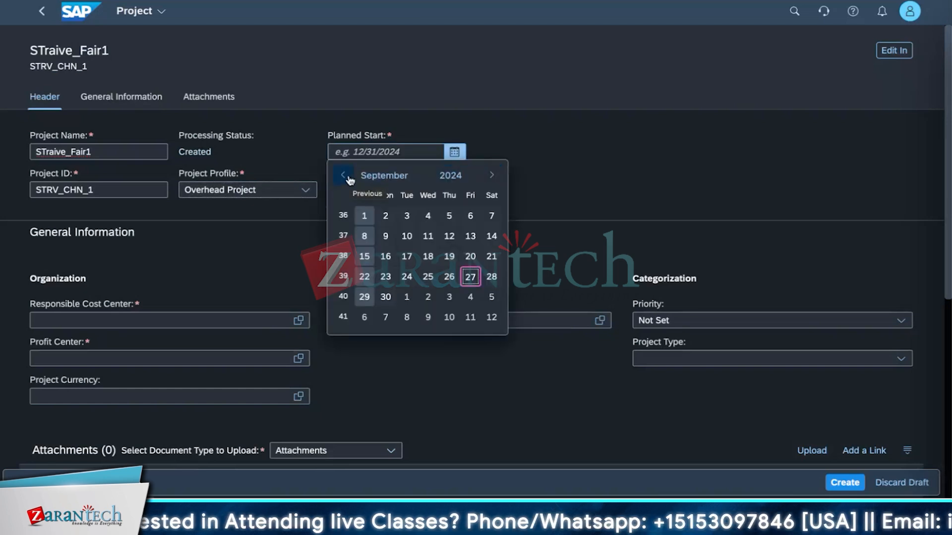
pyautogui.click(385, 215)
pyautogui.click(454, 191)
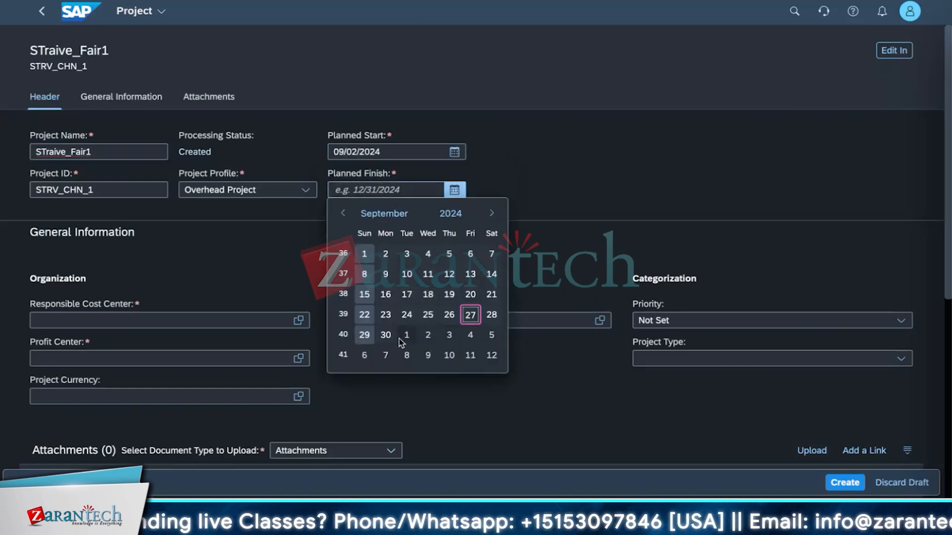
pyautogui.click(492, 213)
pyautogui.click(491, 214)
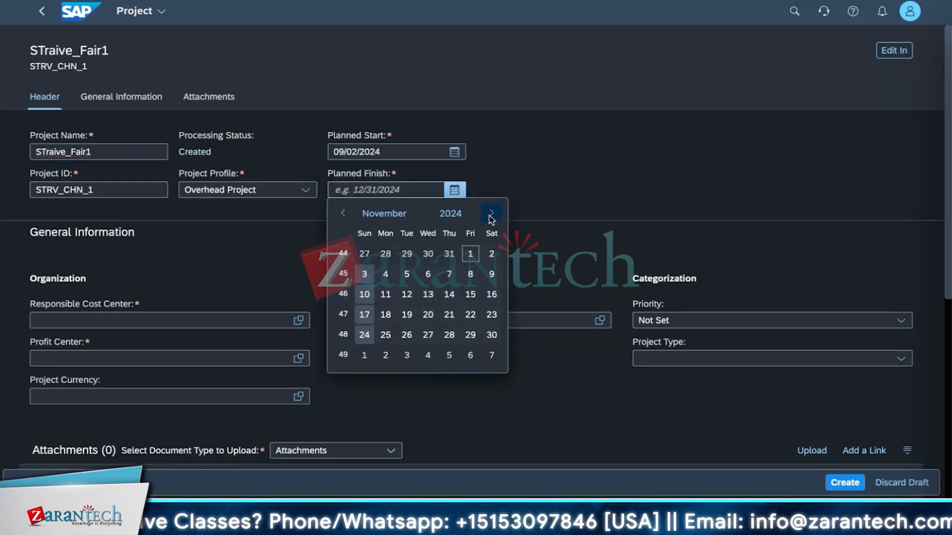
pyautogui.click(491, 214)
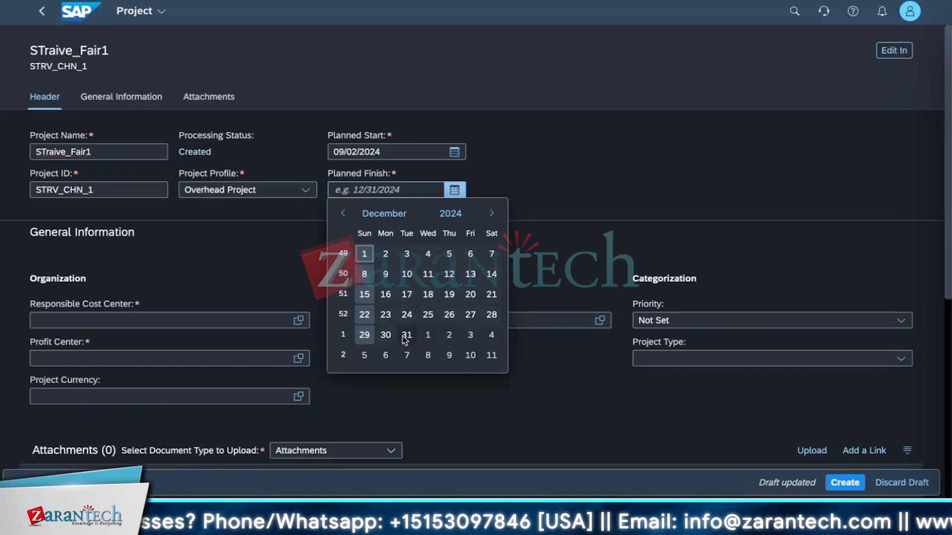
pyautogui.click(406, 335)
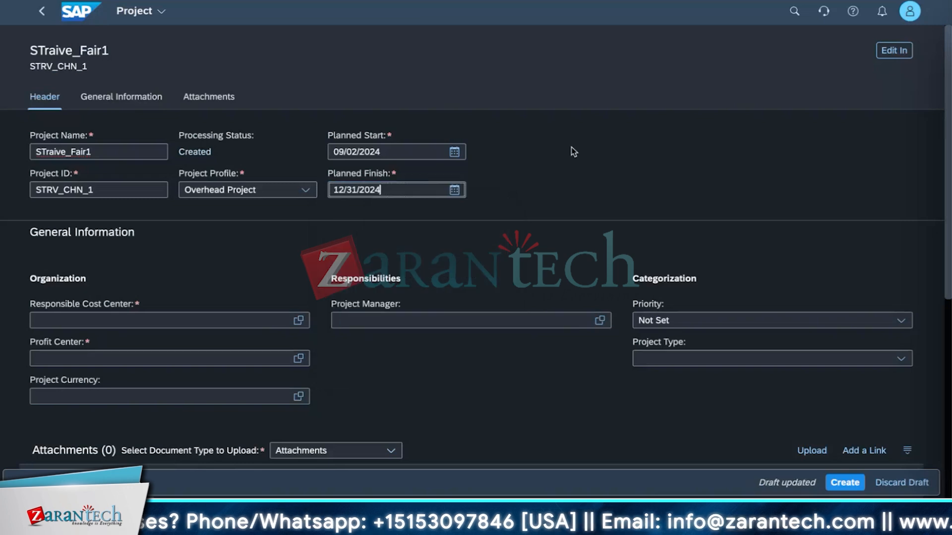
# Assign responsible cost center Financials 01 (FIN01) and profit center YB900, and create the project.
pyautogui.click(56, 324)
pyautogui.click(299, 321)
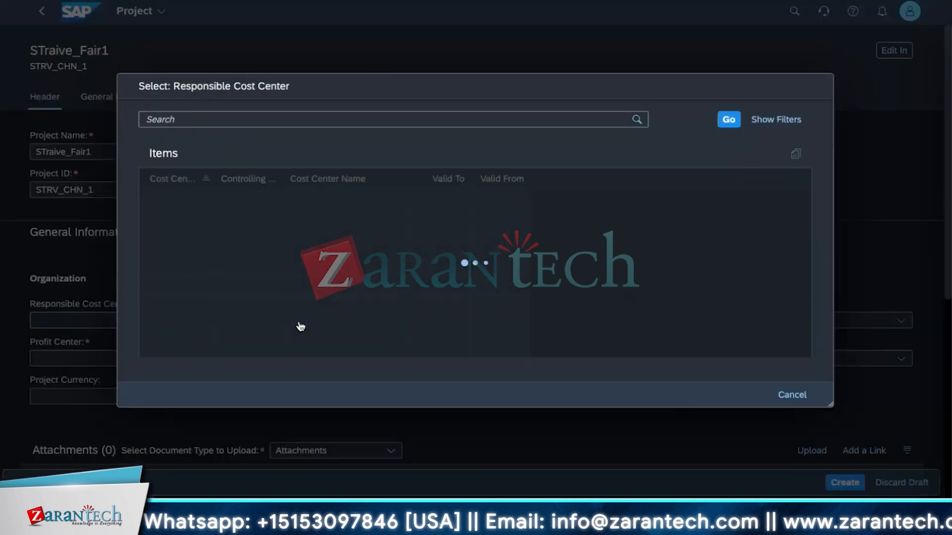
pyautogui.click(175, 227)
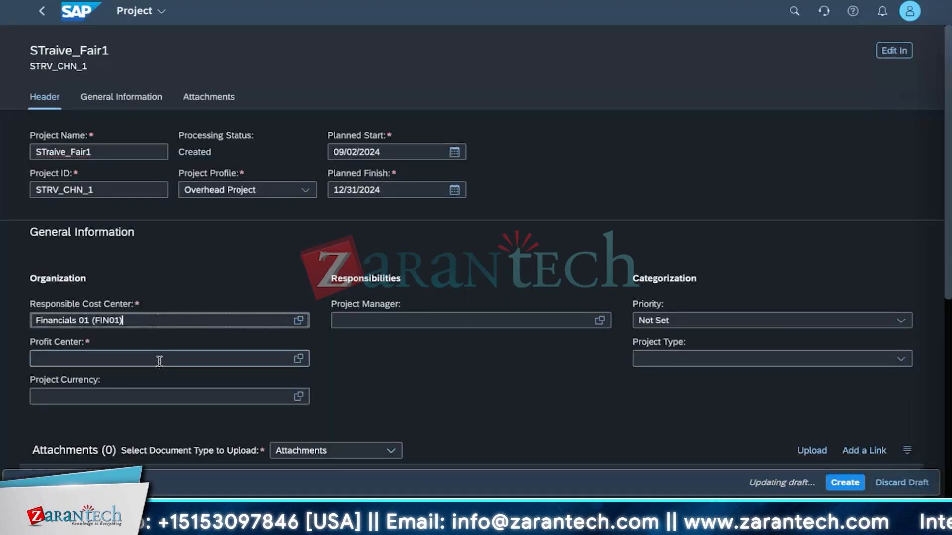
pyautogui.click(159, 361)
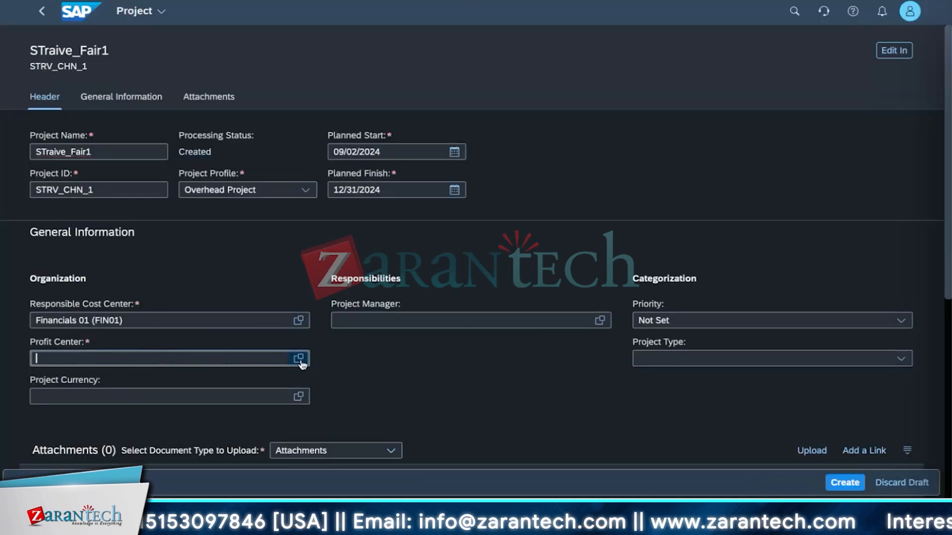
pyautogui.click(299, 359)
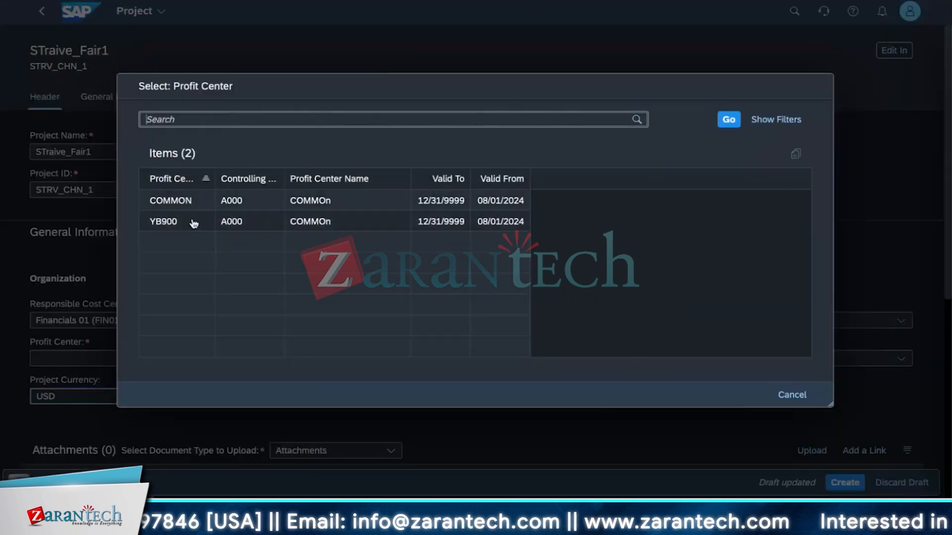
pyautogui.click(194, 223)
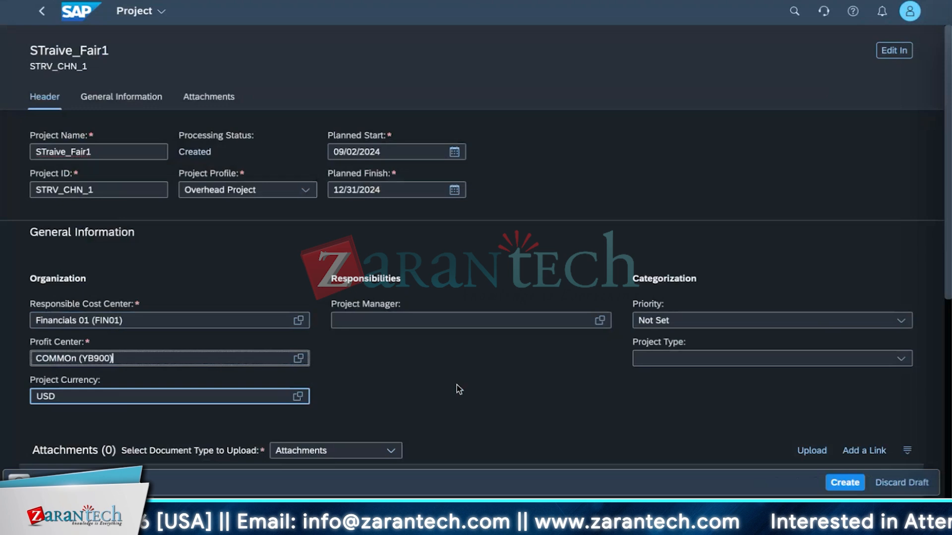
pyautogui.click(189, 397)
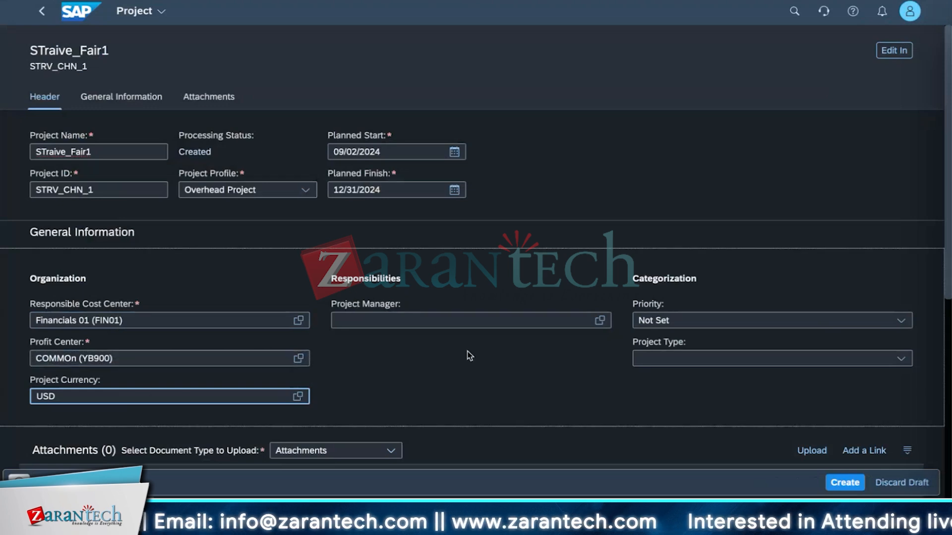
pyautogui.click(843, 484)
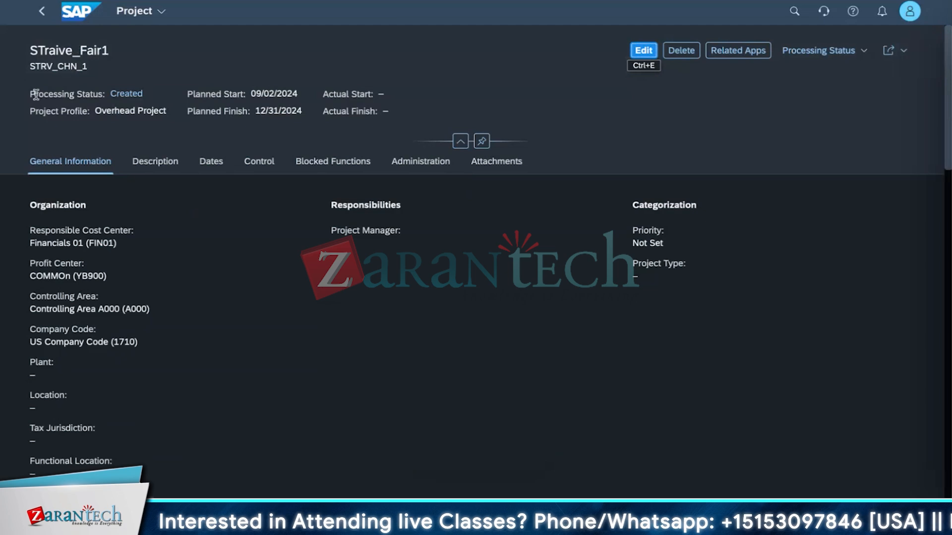
# Copy the project name STraive_Fair1 from the new project's header and return to the project list.
pyautogui.scroll(-1, 40, 54)
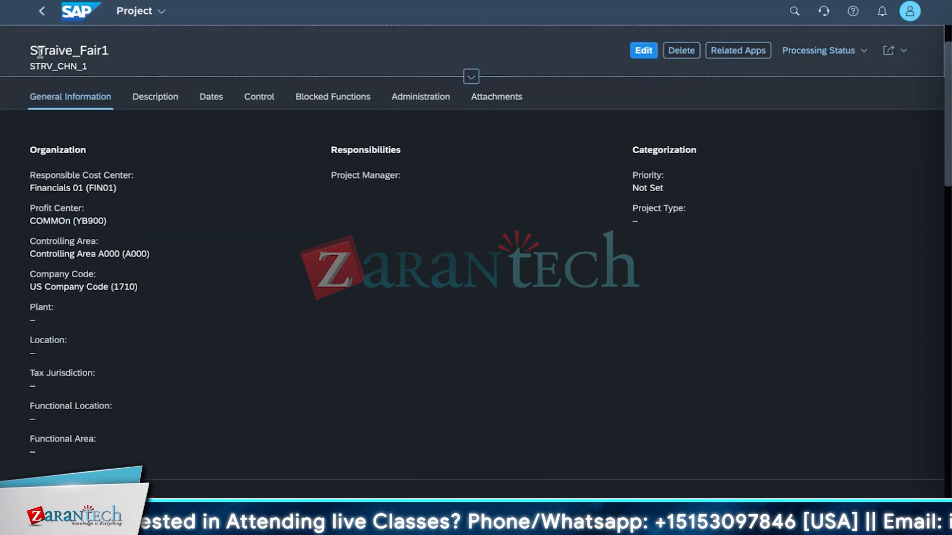
pyautogui.moveTo(31, 50); pyautogui.dragTo(109, 51)
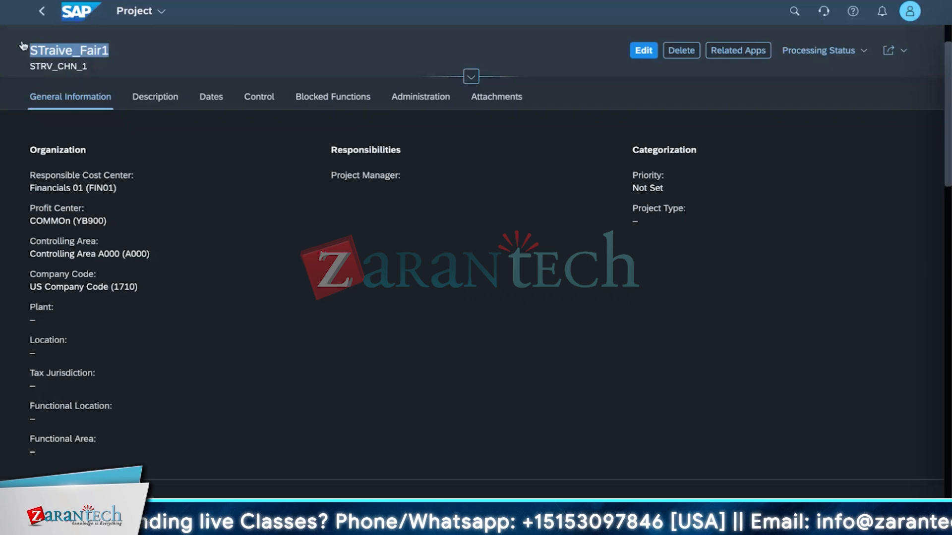
pyautogui.click(41, 11)
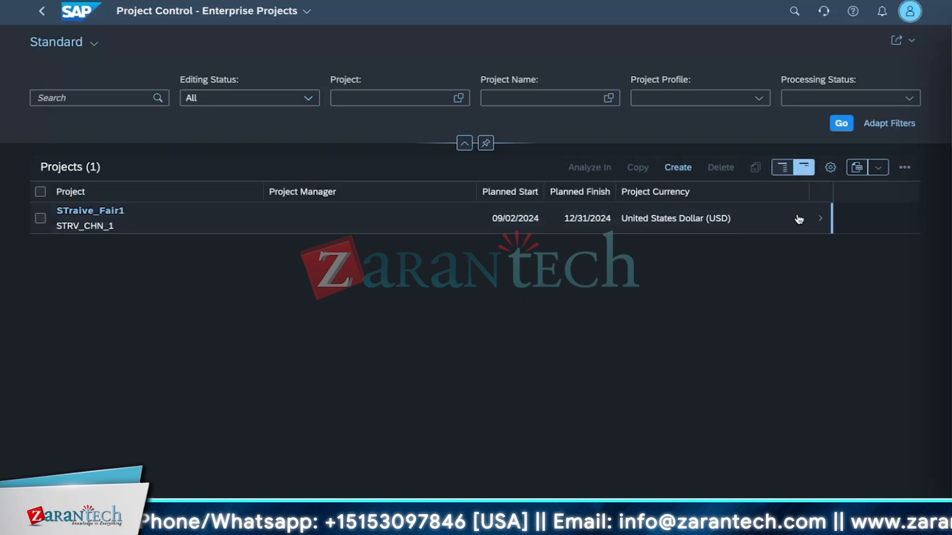
pyautogui.click(797, 218)
pyautogui.click(42, 11)
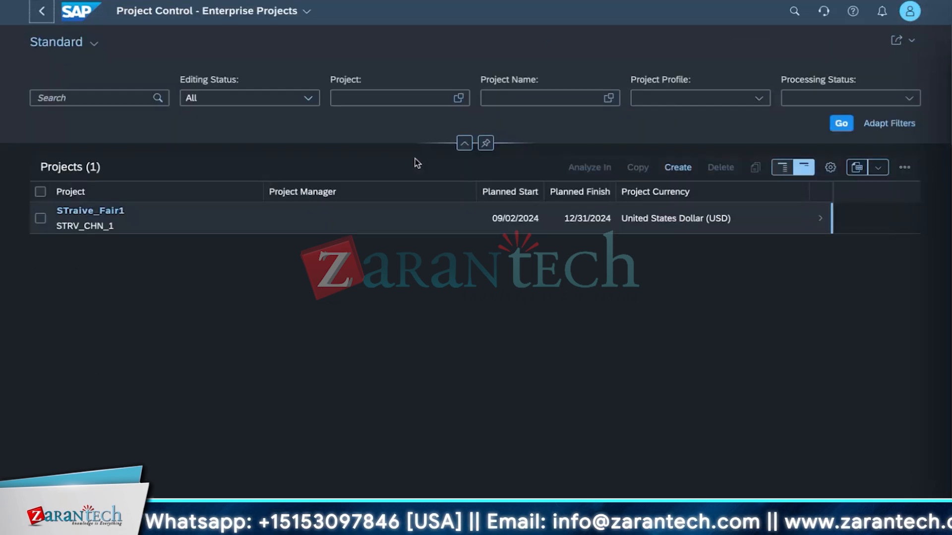
# Start a copy of project STraive_Fair1 and name the new project STraive_Fair2.
pyautogui.click(40, 218)
pyautogui.click(636, 168)
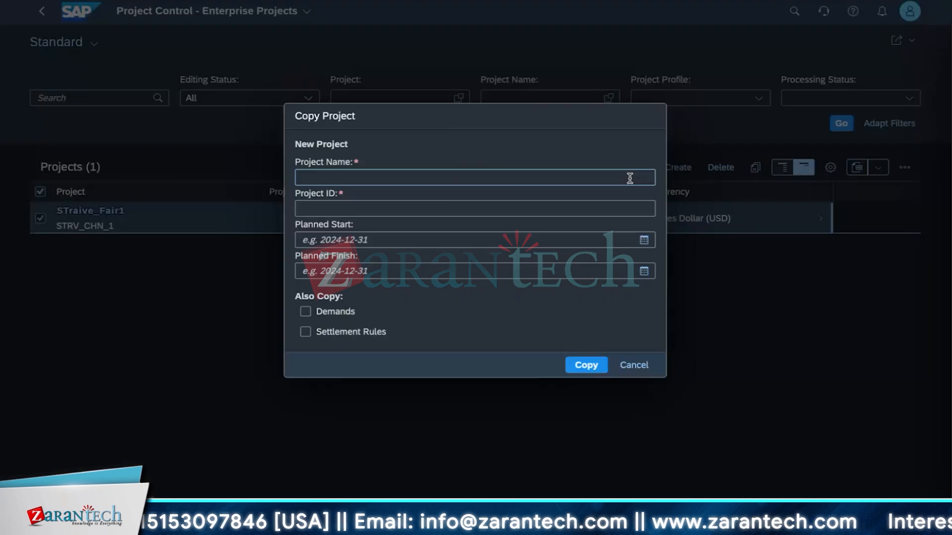
pyautogui.hotkey('ctrl', 'v')
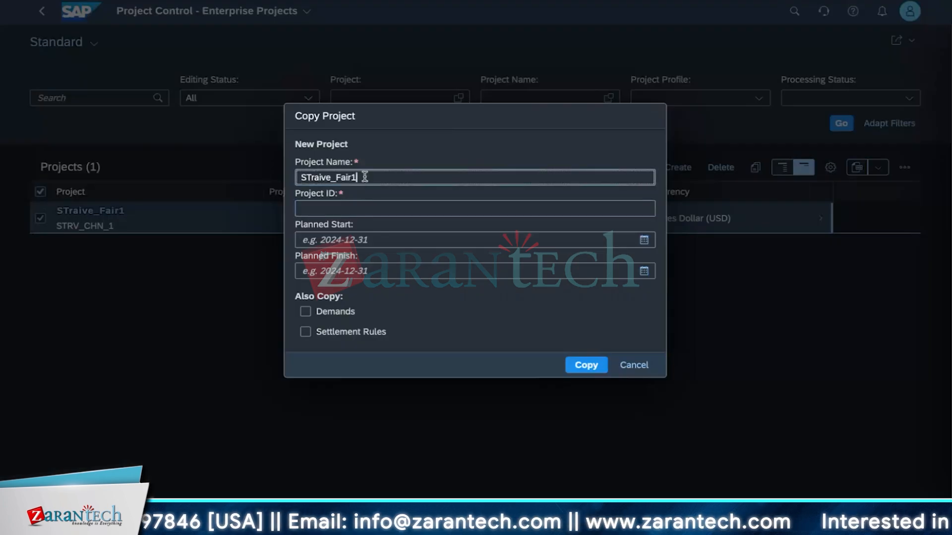
pyautogui.press('BackSpace')
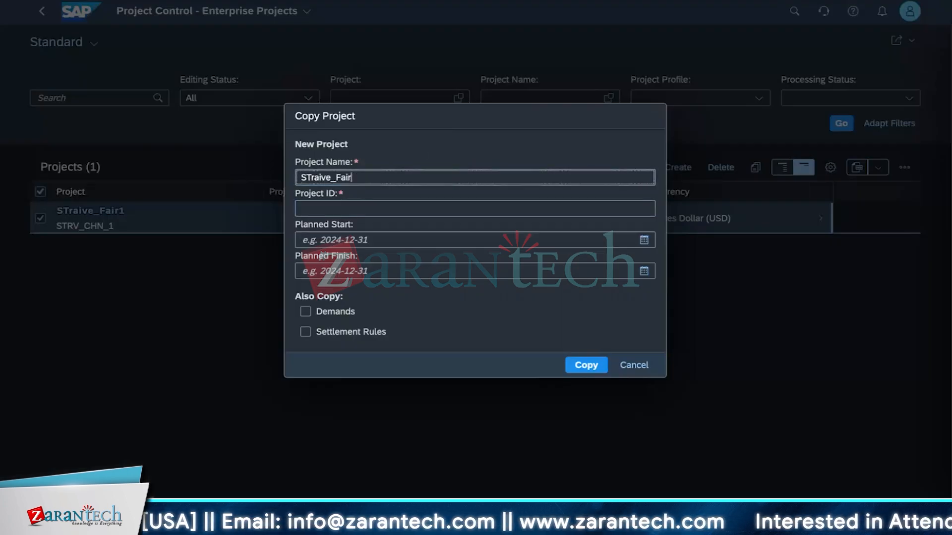
pyautogui.write('2')
# Enter Str_Mum as the project ID of the copied project.
pyautogui.click(393, 207)
pyautogui.hotkey('ctrl', 'v')
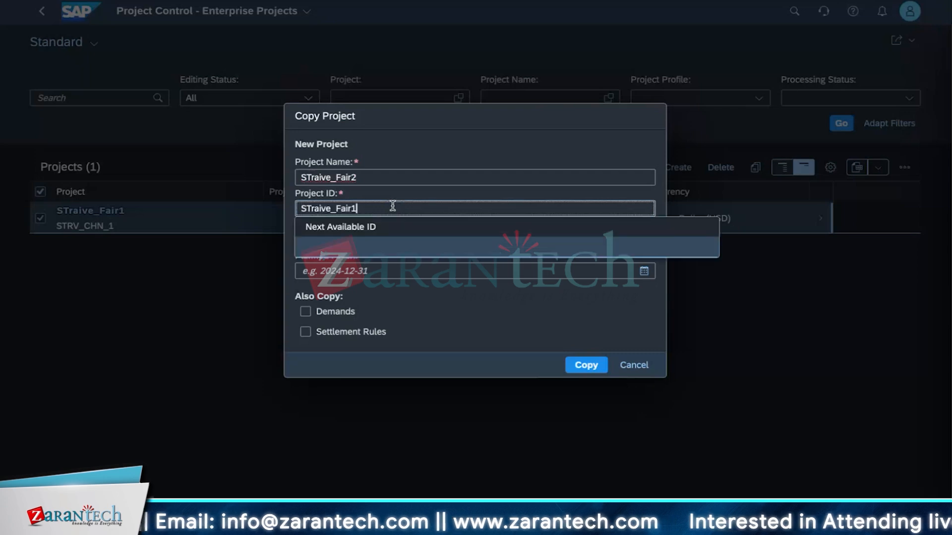
pyautogui.press('BackSpace')
pyautogui.press('BackSpace')
pyautogui.press('BackSpace')
pyautogui.press('BackSpace')
pyautogui.press('BackSpace')
pyautogui.press('BackSpace')
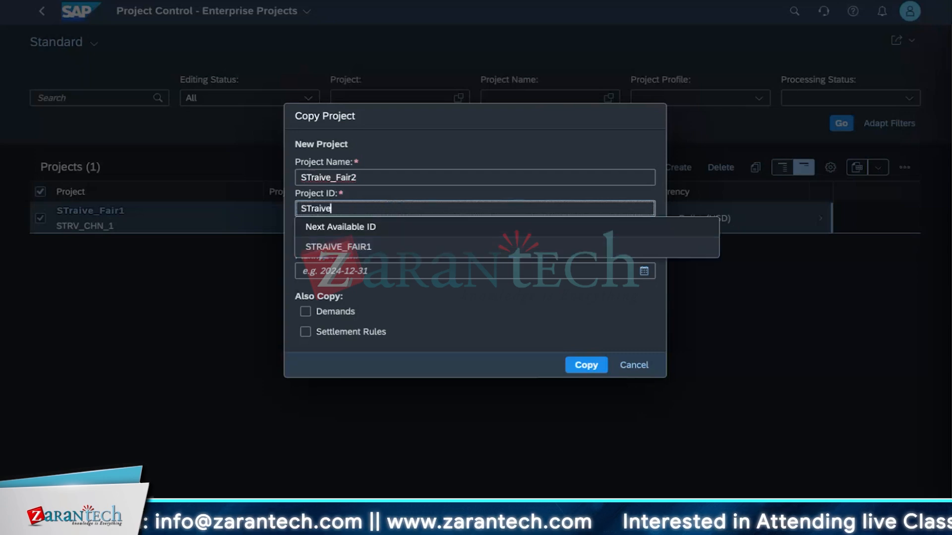
pyautogui.press('BackSpace')
pyautogui.press('BackSpace')
pyautogui.press('BackSpace')
pyautogui.press('BackSpace')
pyautogui.press('BackSpace')
pyautogui.press('BackSpace')
pyautogui.write('tr_M')
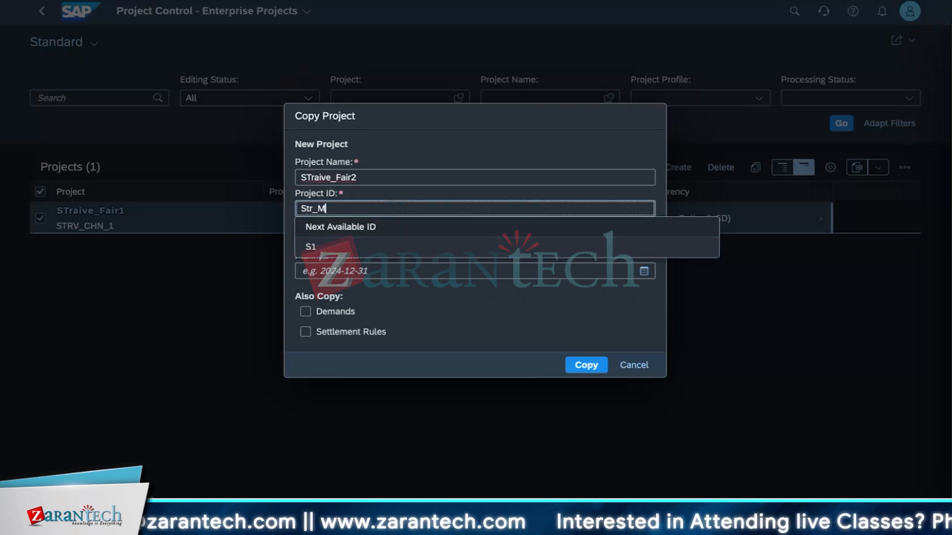
pyautogui.write('um')
pyautogui.click(407, 294)
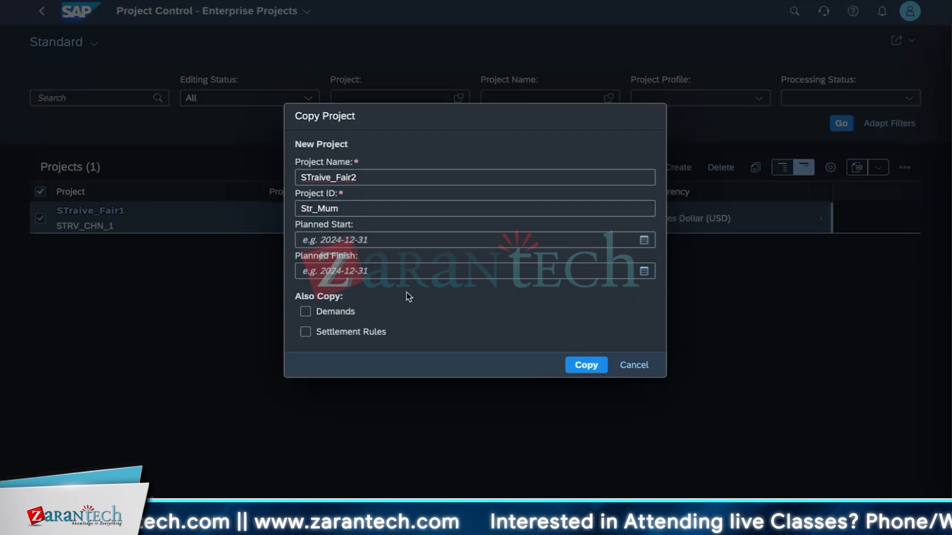
# Set the copy's planned start to 09/02/2024 and include the demands in the copy.
pyautogui.click(395, 240)
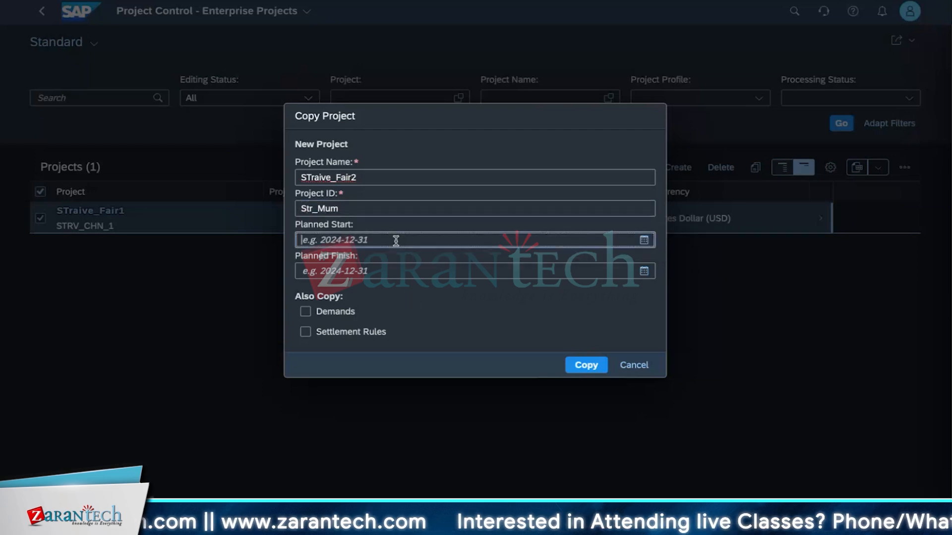
pyautogui.click(644, 245)
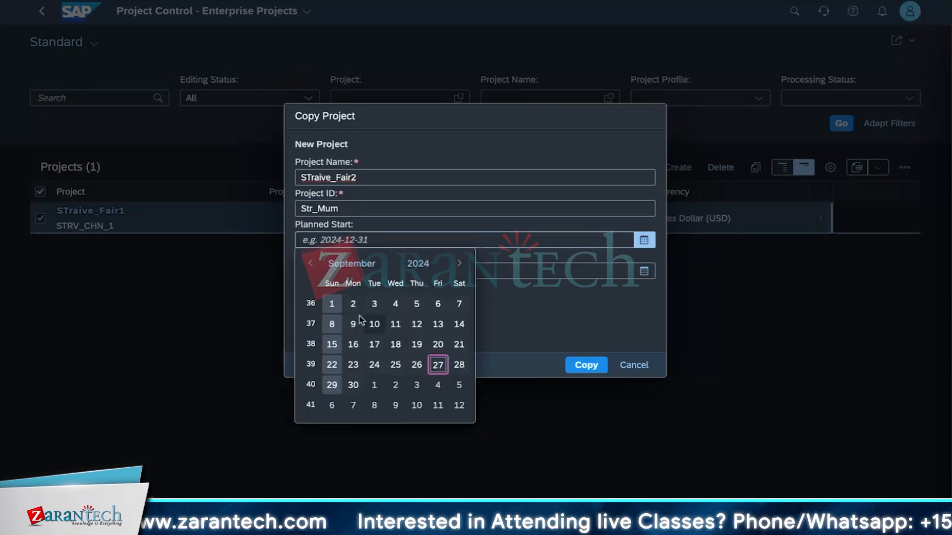
pyautogui.click(355, 308)
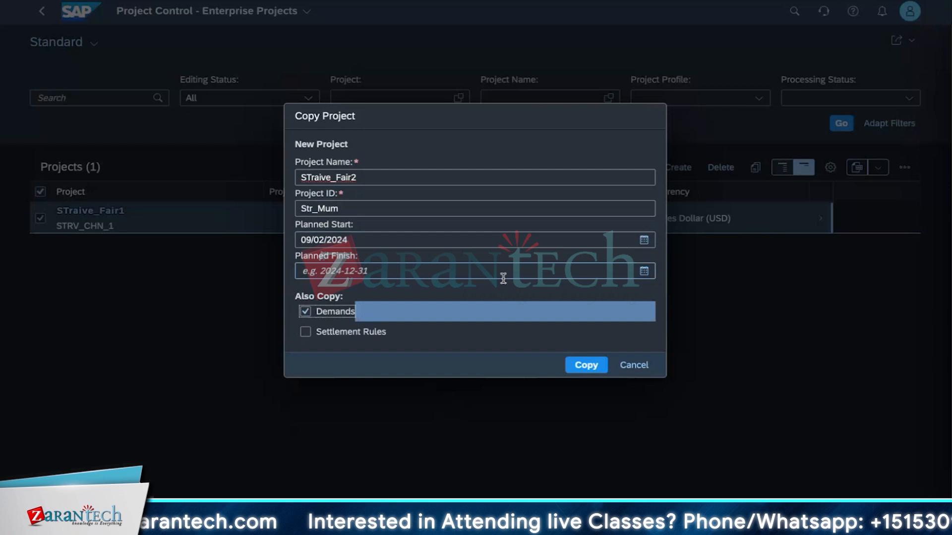
pyautogui.click(644, 271)
pyautogui.click(494, 327)
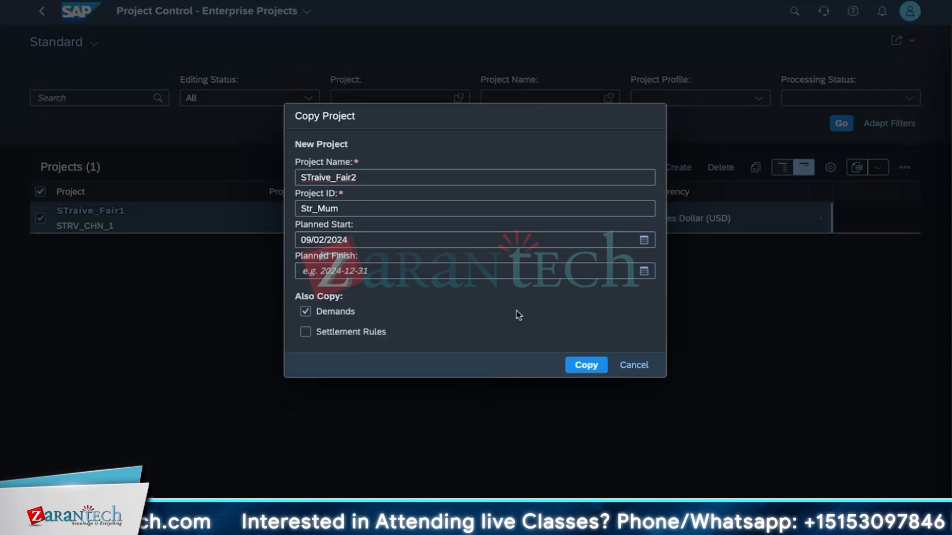
# Set the copy's planned finish to 12/31/2024 and try to copy the project.
pyautogui.click(410, 273)
pyautogui.click(644, 271)
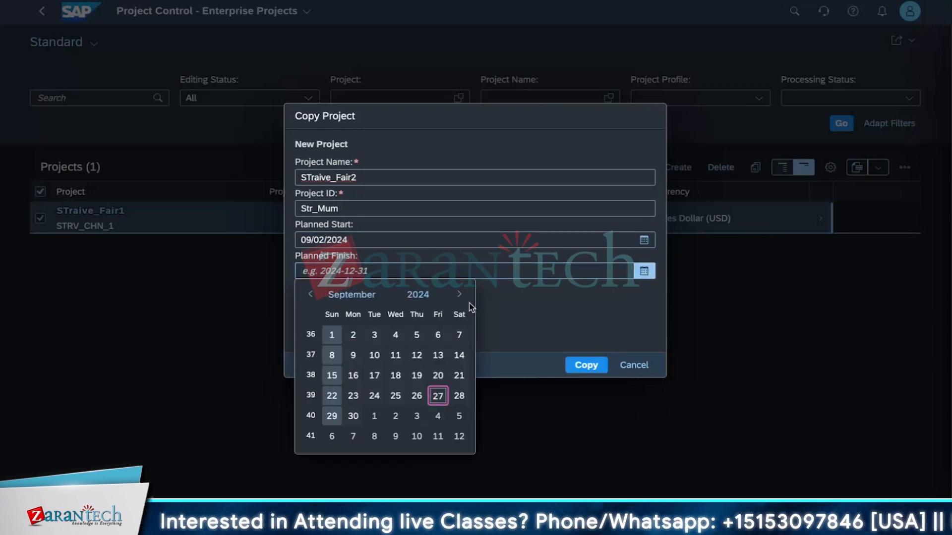
pyautogui.click(459, 294)
pyautogui.click(459, 294)
pyautogui.click(459, 294)
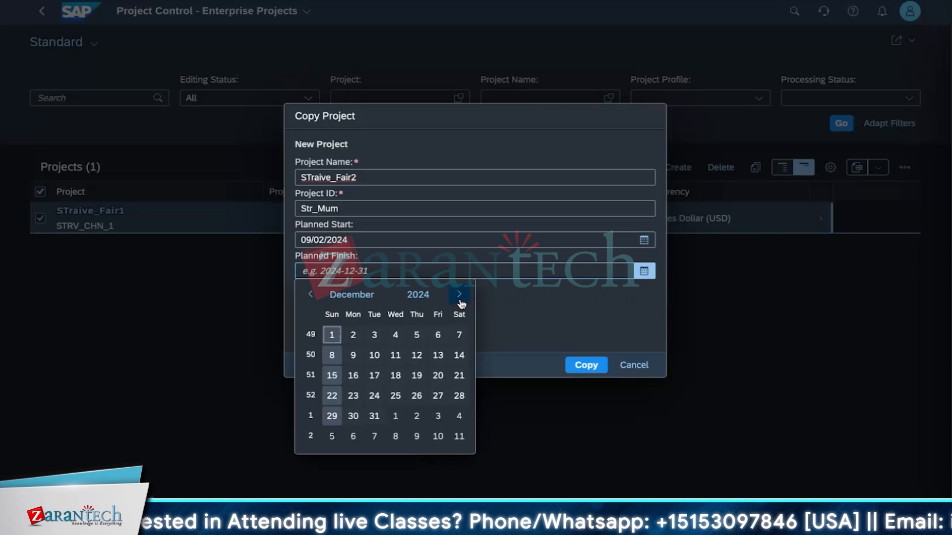
pyautogui.click(375, 415)
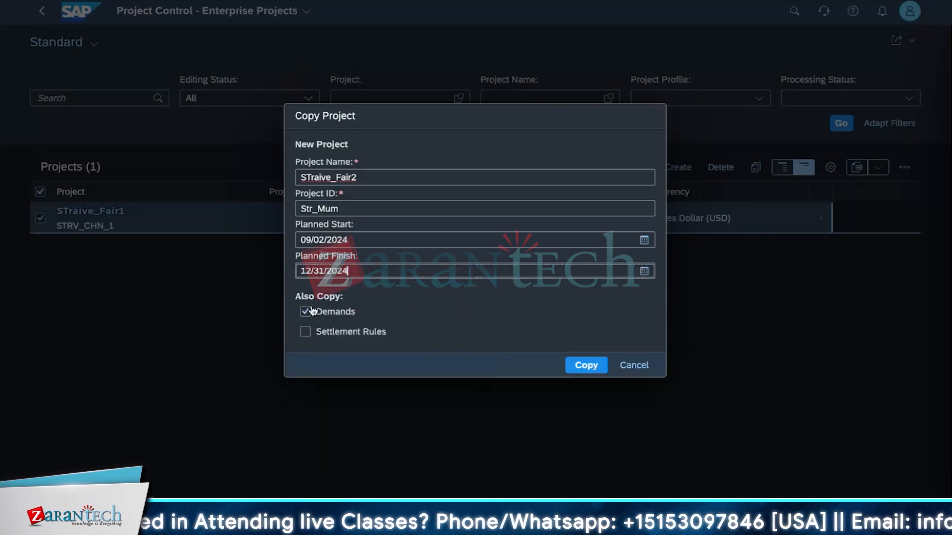
pyautogui.click(590, 366)
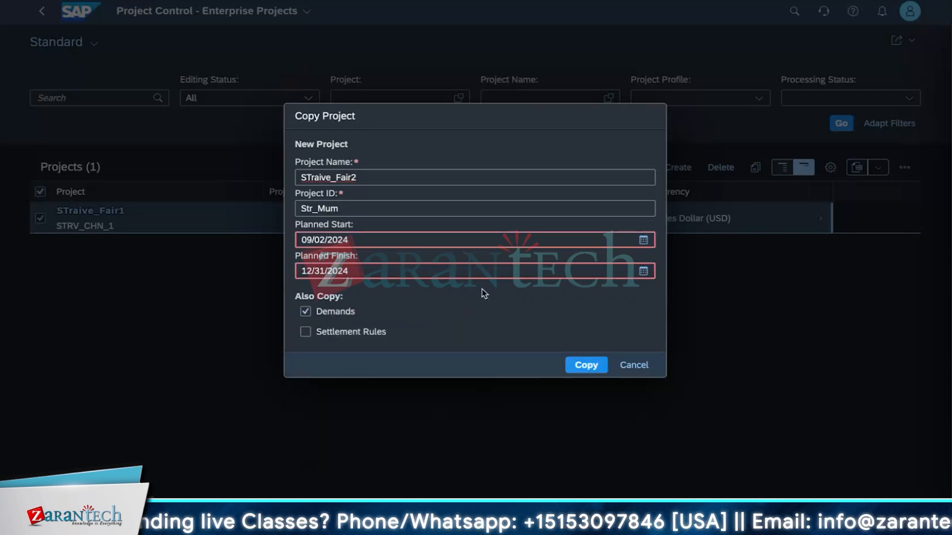
# Change the planned start to 07/29/2024, include the settlement rules, and try to copy the project again.
pyautogui.click(643, 240)
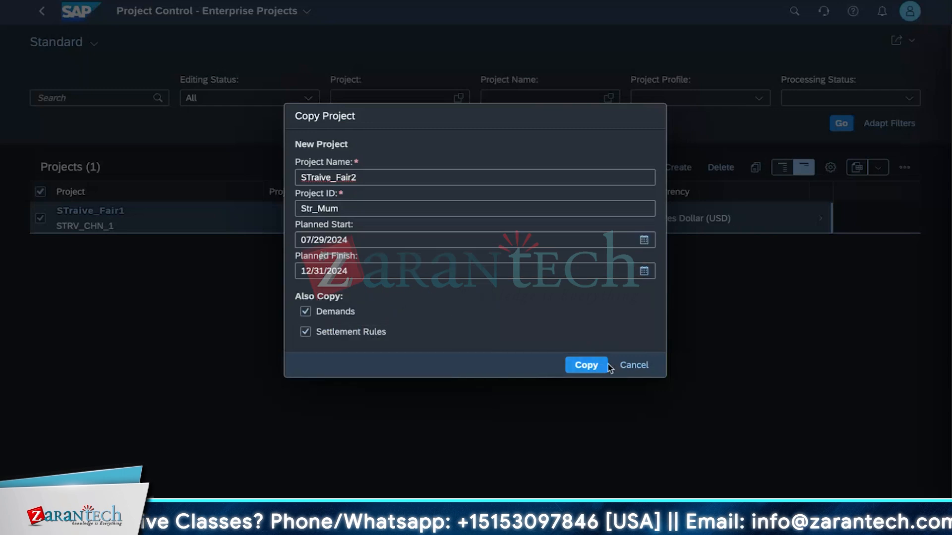
pyautogui.click(603, 364)
pyautogui.click(643, 271)
pyautogui.click(524, 324)
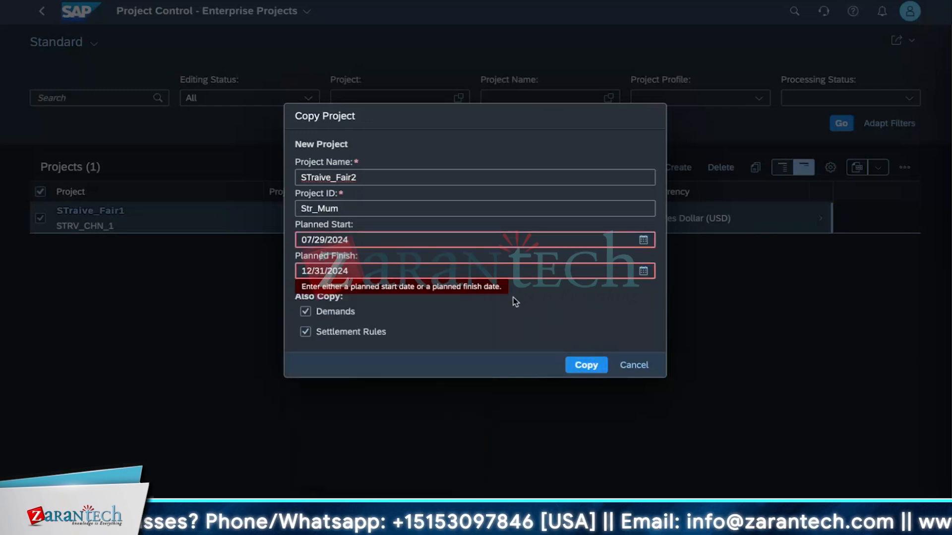
# Copy the project without a planned finish date, create STraive_Fair2 from the draft, and return to the project list.
pyautogui.press('BackSpace')
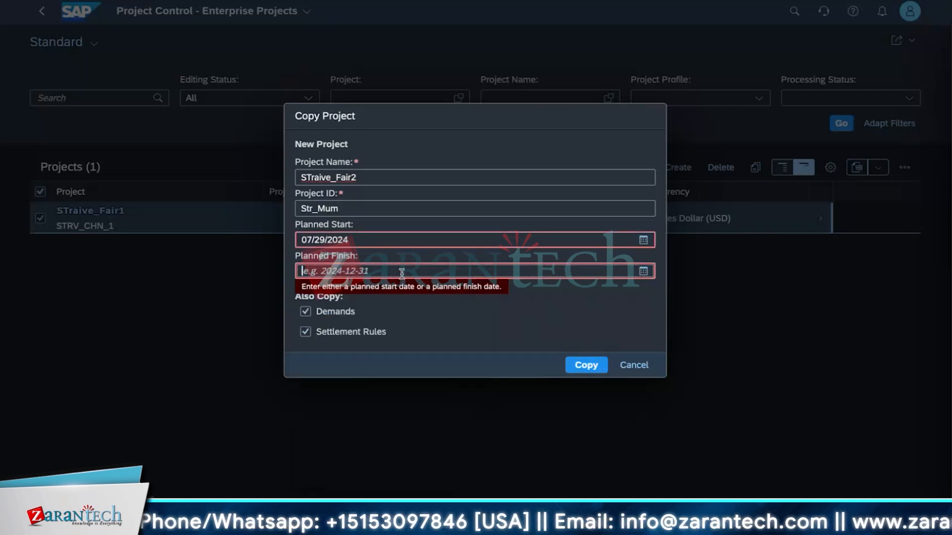
pyautogui.click(593, 365)
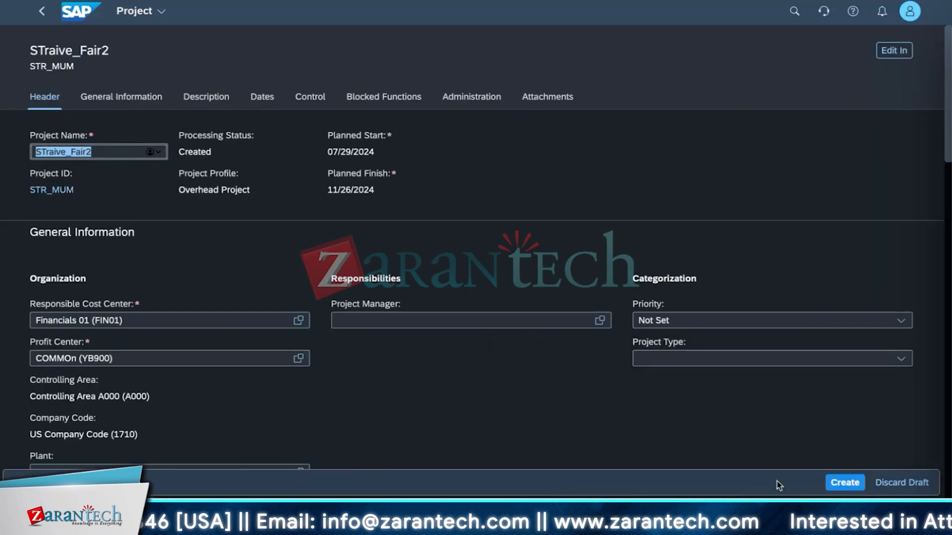
pyautogui.click(852, 481)
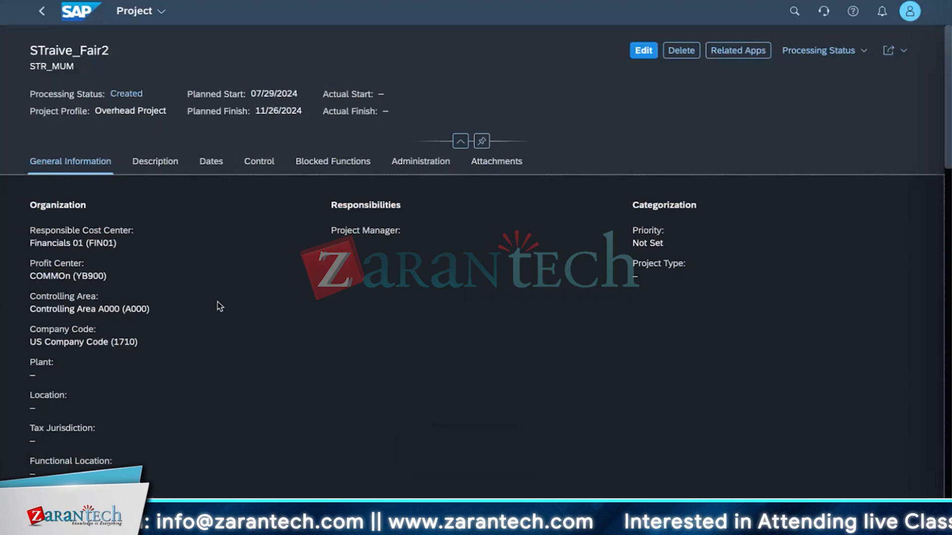
pyautogui.click(41, 10)
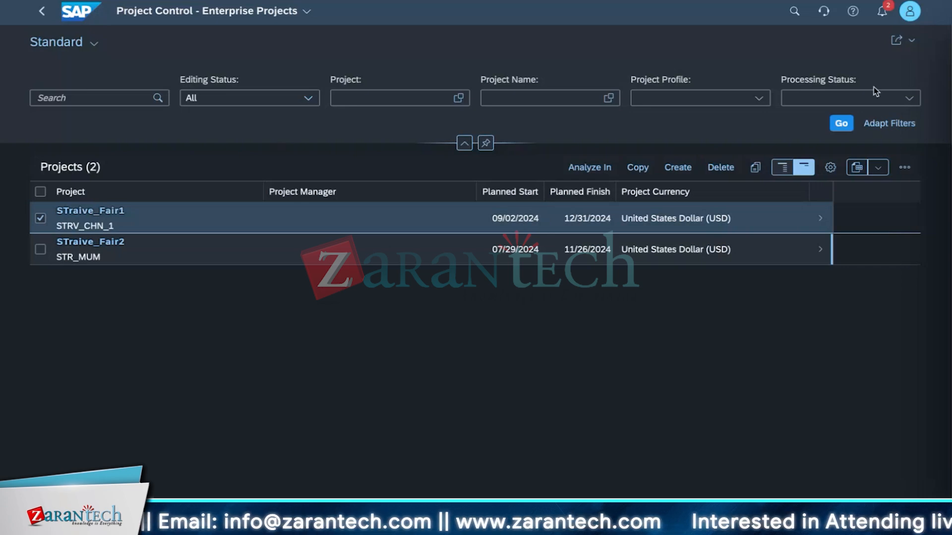
# Search for the Manage Global Hierarchies app and open it.
pyautogui.click(793, 11)
pyautogui.write('manag')
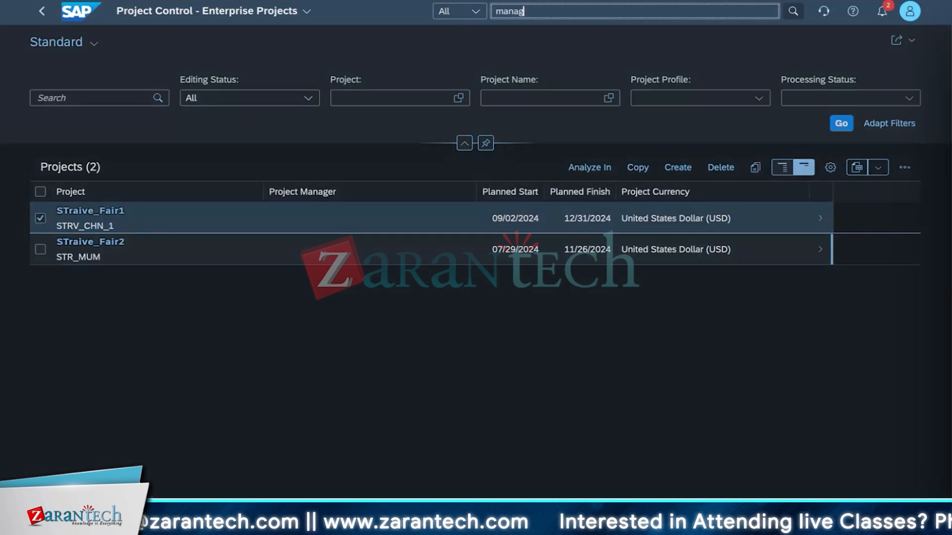
pyautogui.write('e global')
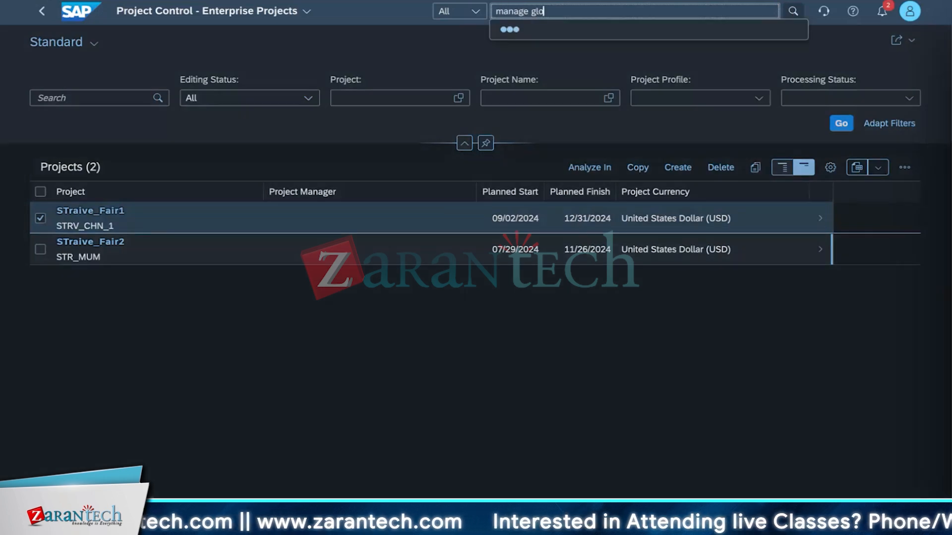
pyautogui.click(727, 69)
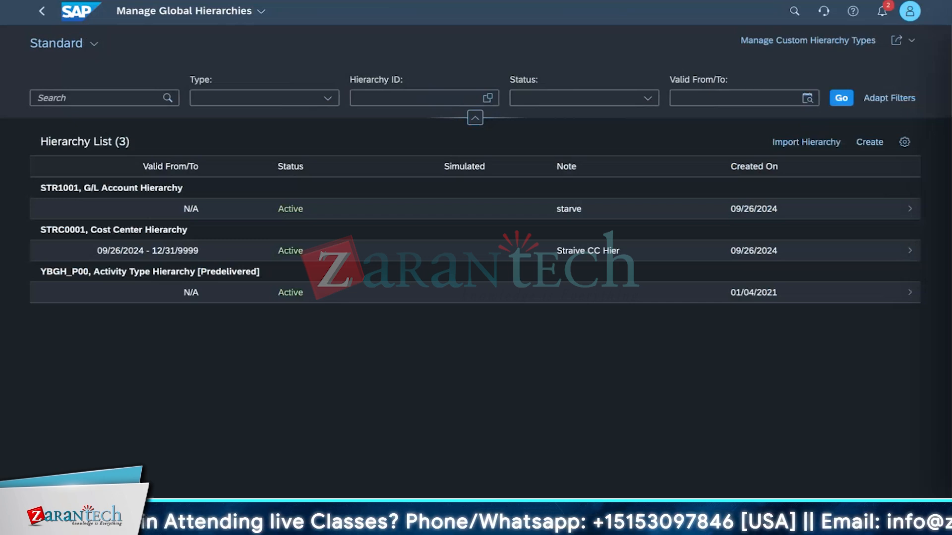
# Start a new hierarchy of the type WBS Element Hierarchy.
pyautogui.click(870, 142)
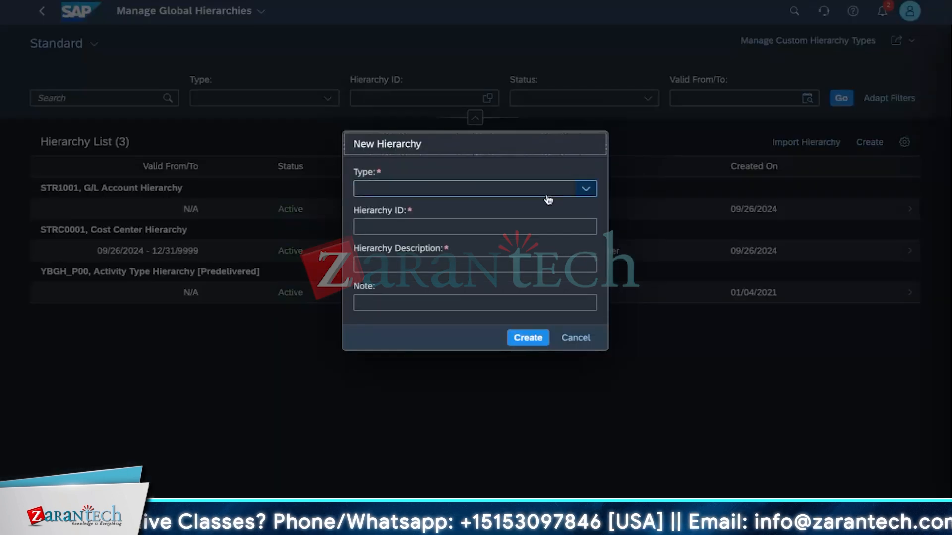
pyautogui.click(547, 194)
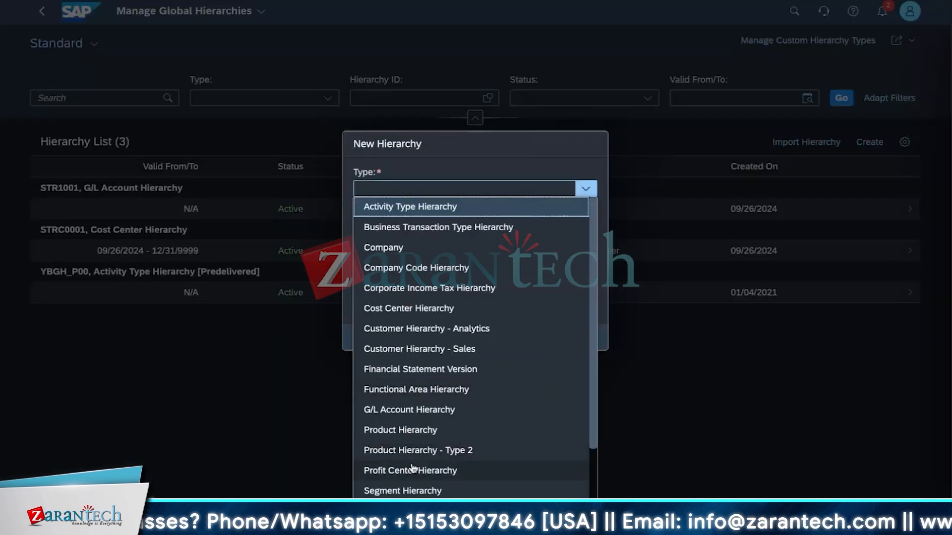
pyautogui.scroll(-1, 412, 468)
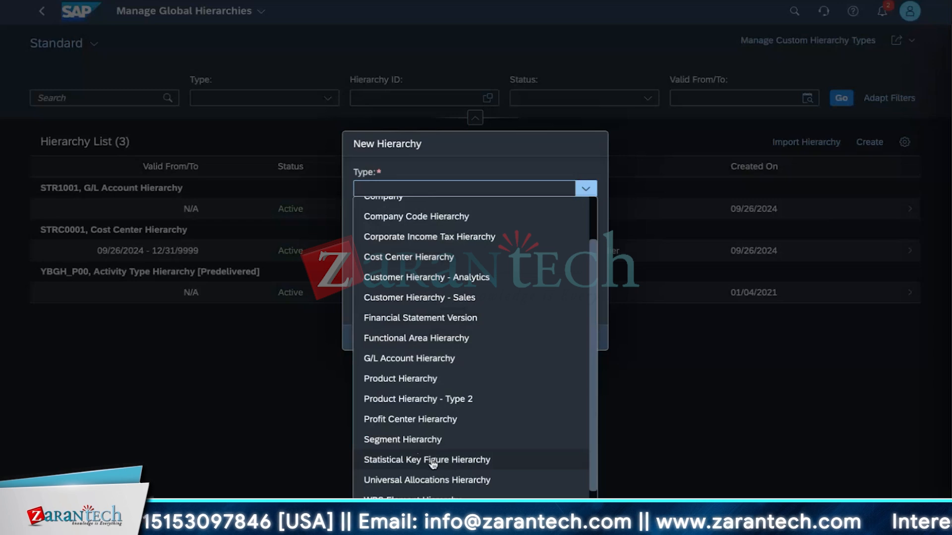
pyautogui.scroll(2, 471, 400)
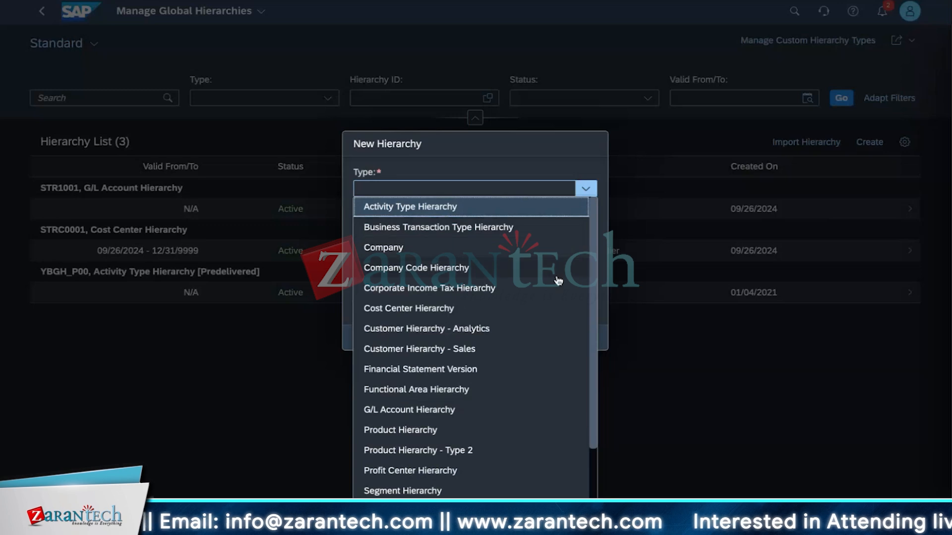
pyautogui.scroll(-2, 491, 476)
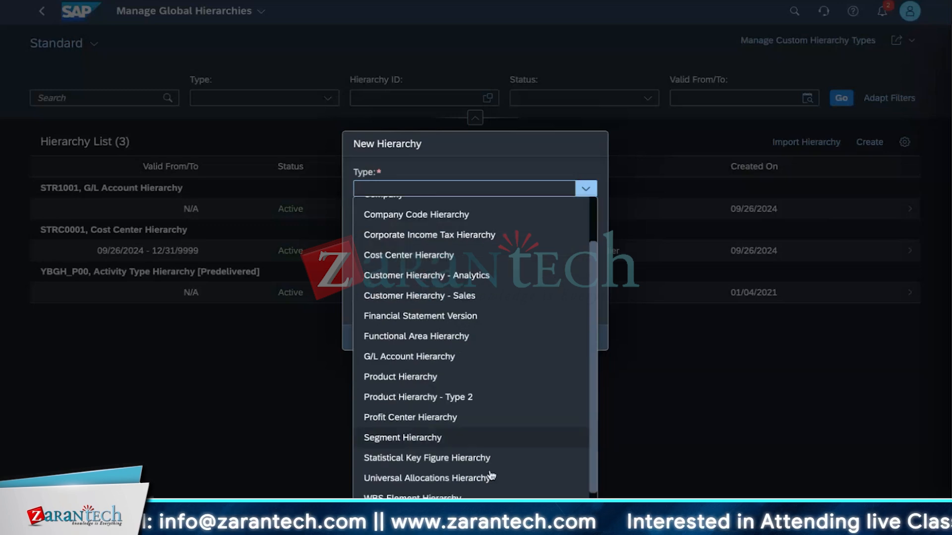
pyautogui.scroll(-1, 425, 483)
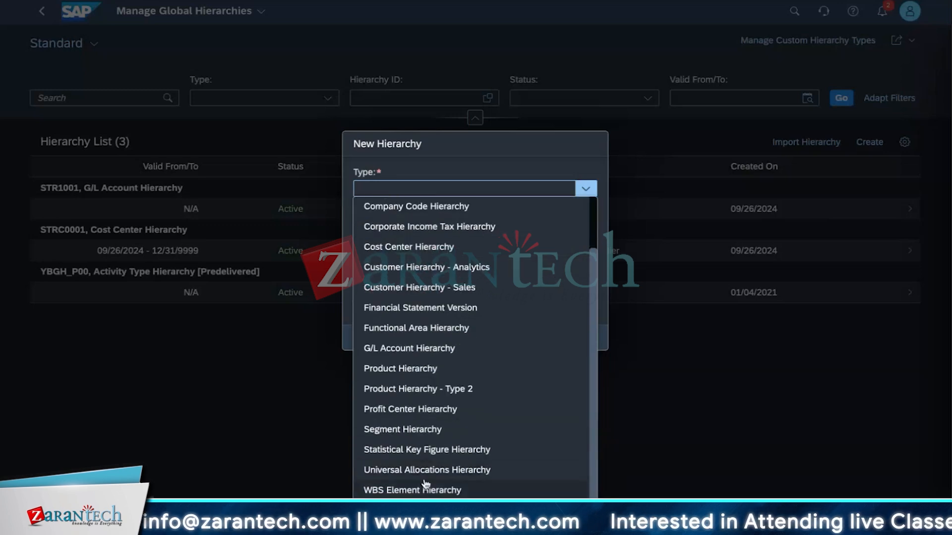
pyautogui.click(391, 491)
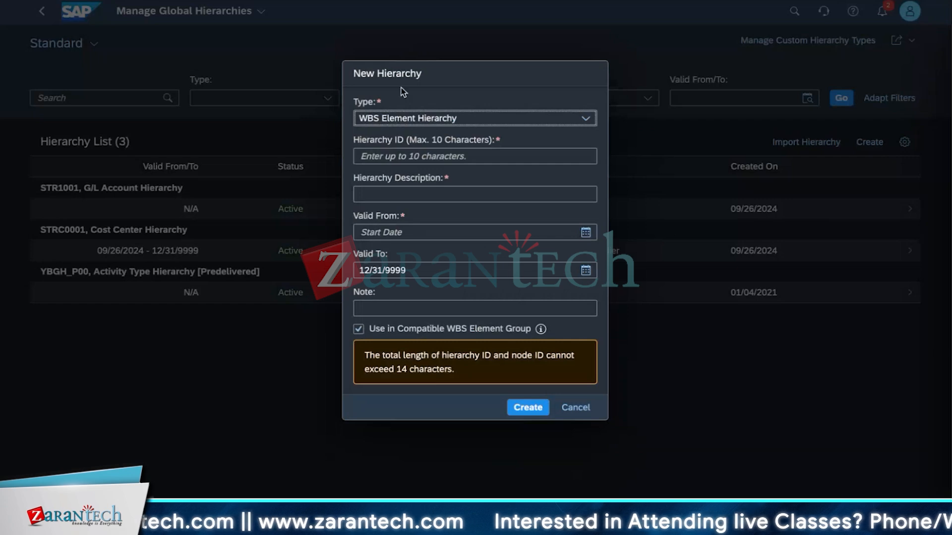
# Enter STRV_CHN_1 as both the hierarchy ID and the hierarchy description of the new WBS element hierarchy.
pyautogui.click(371, 156)
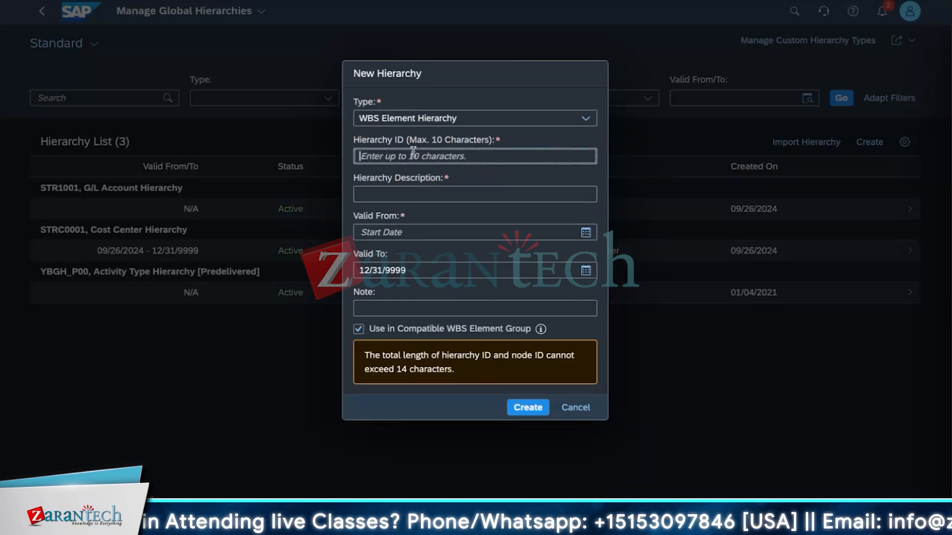
pyautogui.write('STRV')
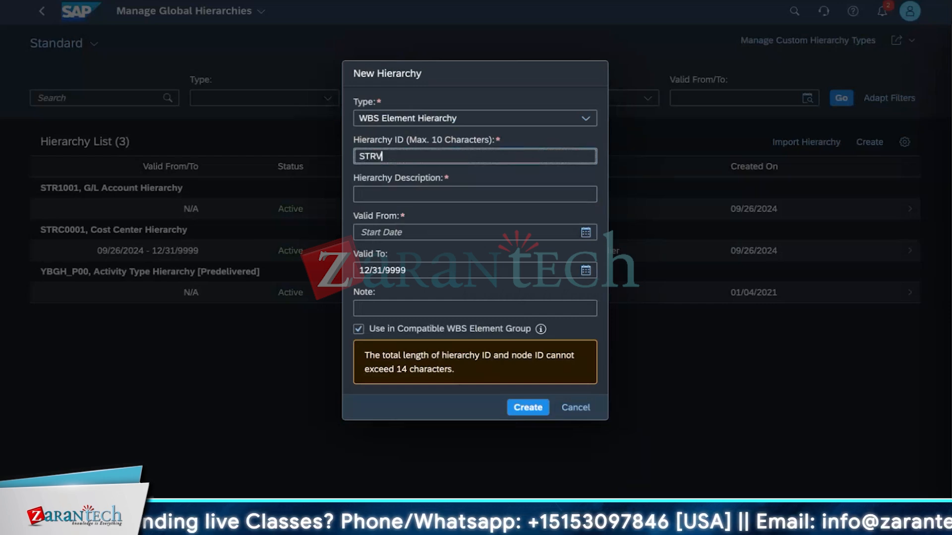
pyautogui.write('_CHN_1')
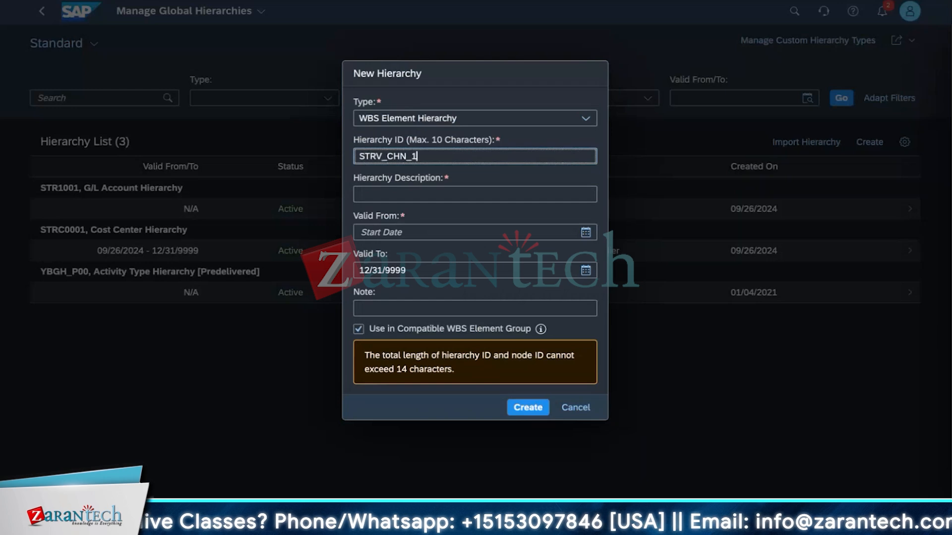
pyautogui.moveTo(469, 156); pyautogui.dragTo(245, 151)
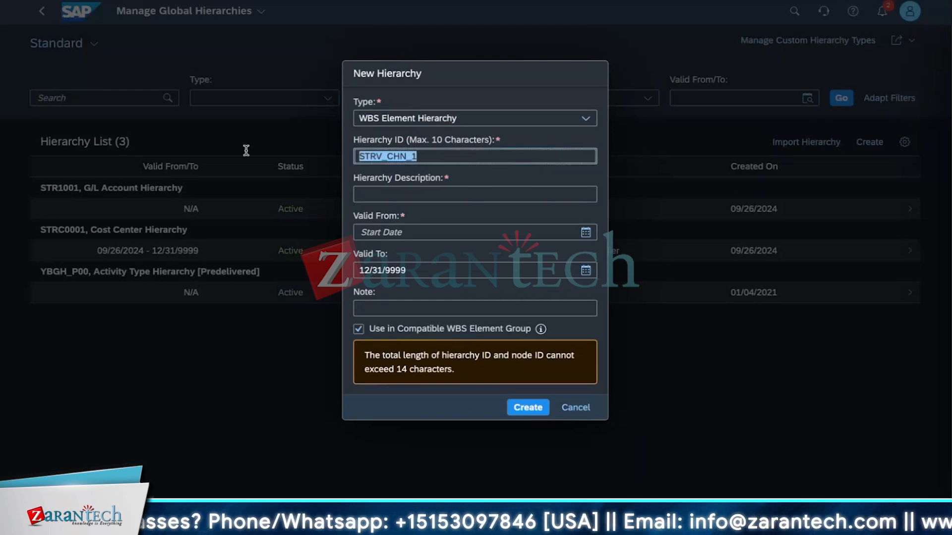
pyautogui.hotkey('ctrl', 'c')
pyautogui.click(446, 193)
pyautogui.hotkey('ctrl', 'v')
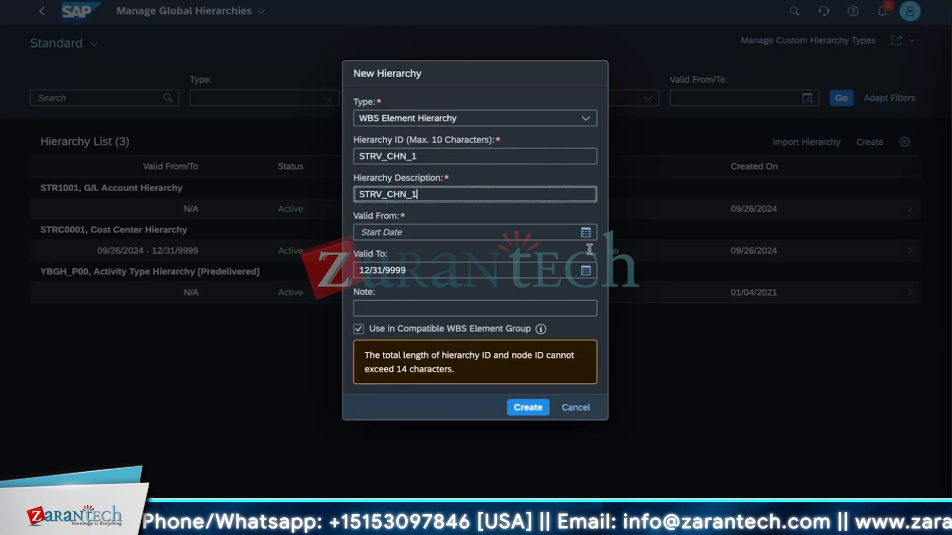
# Set the hierarchy's valid-from date to 09/02/2024, leave the note empty, and create the hierarchy.
pyautogui.click(585, 232)
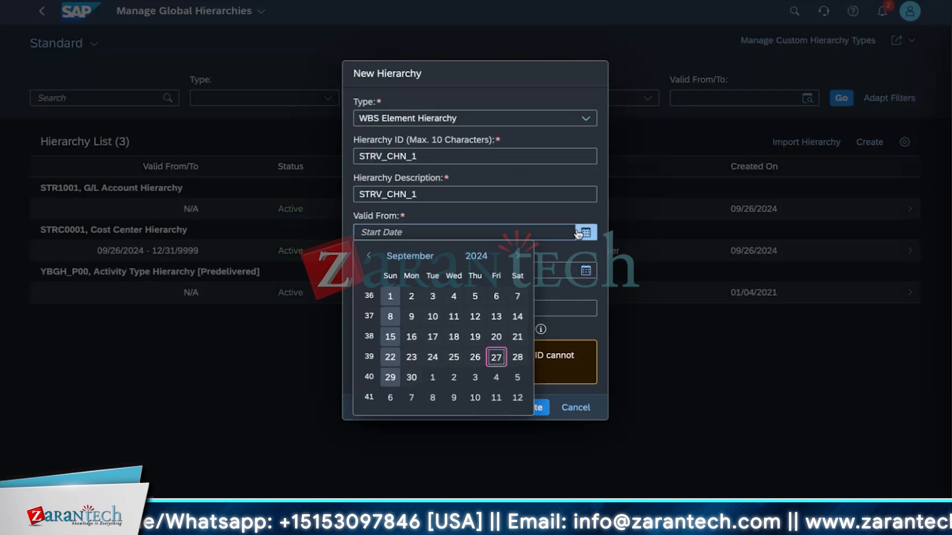
pyautogui.click(420, 307)
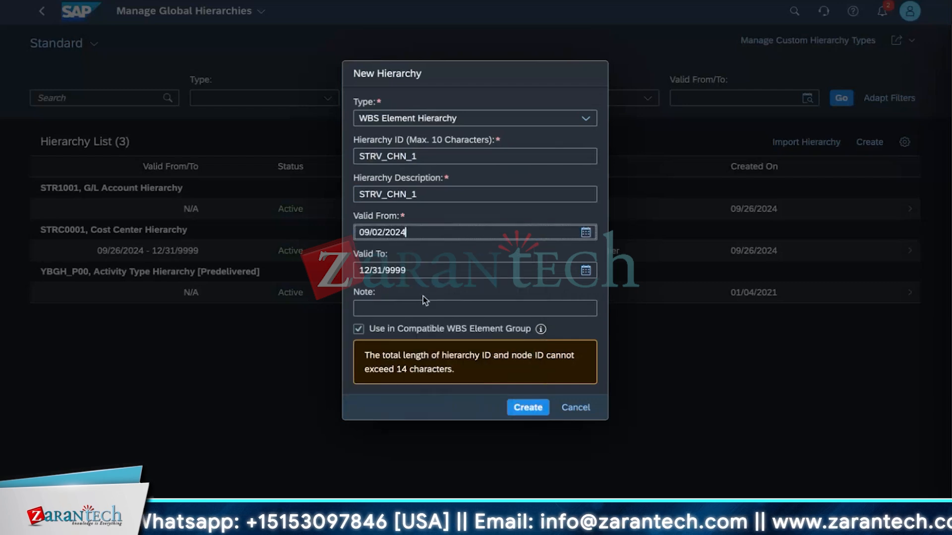
pyautogui.click(478, 301)
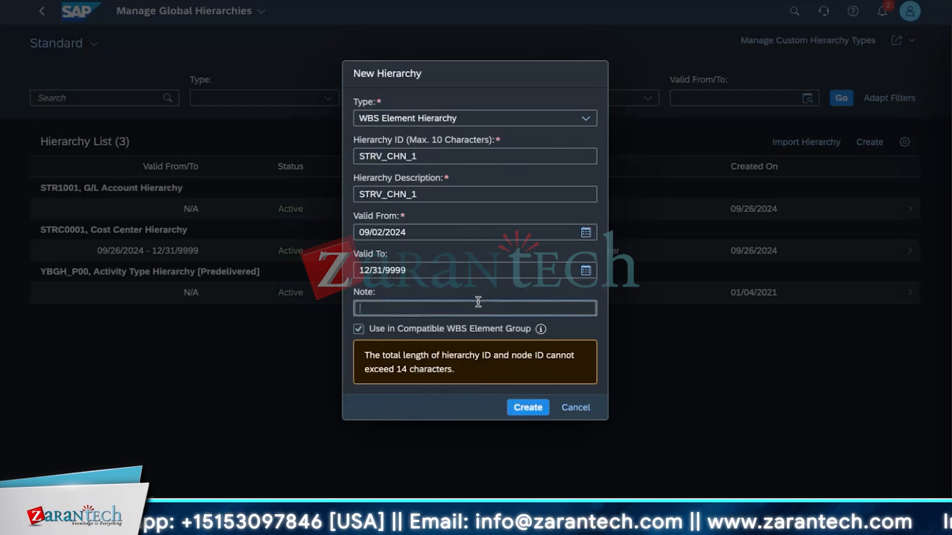
pyautogui.click(526, 408)
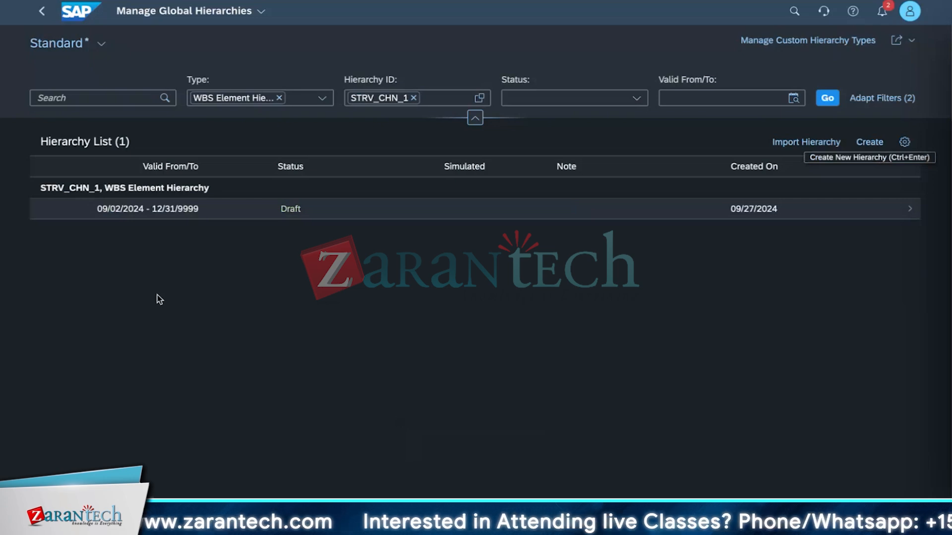
# Open the draft hierarchy STRV_CHN_1 for editing and start a fast entry of nodes under its root node.
pyautogui.click(915, 210)
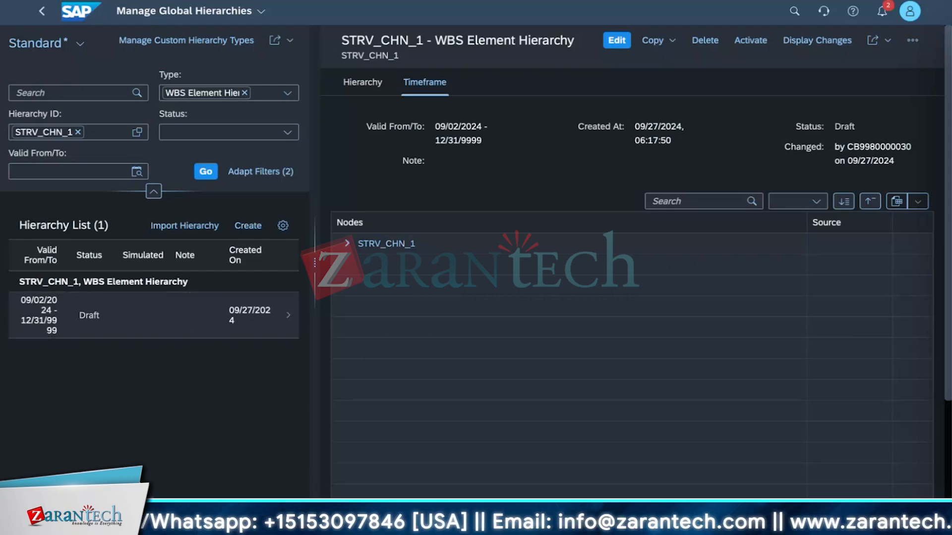
pyautogui.click(616, 41)
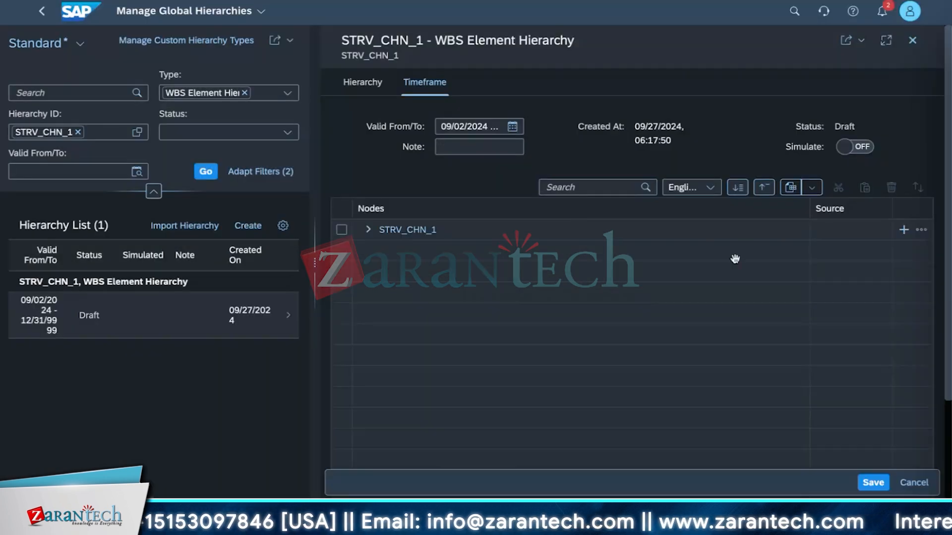
pyautogui.click(921, 230)
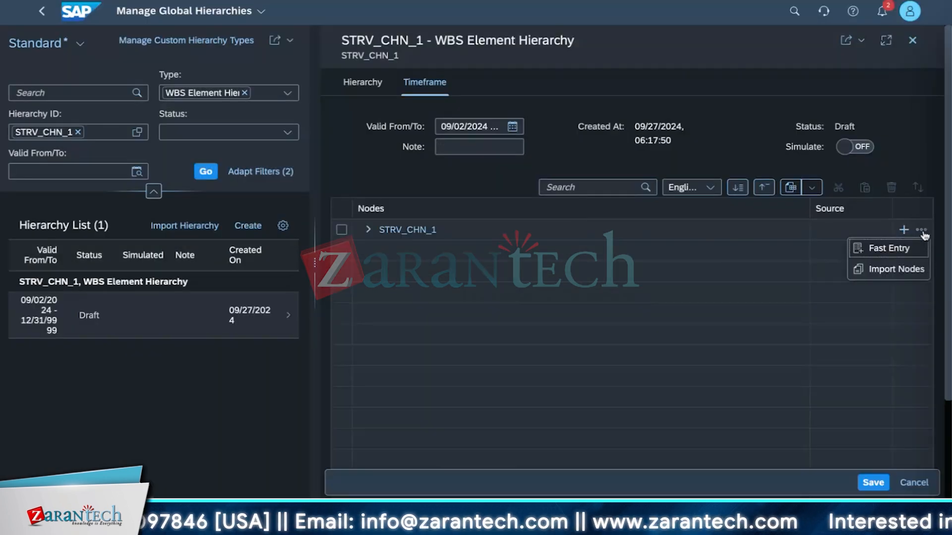
pyautogui.click(884, 249)
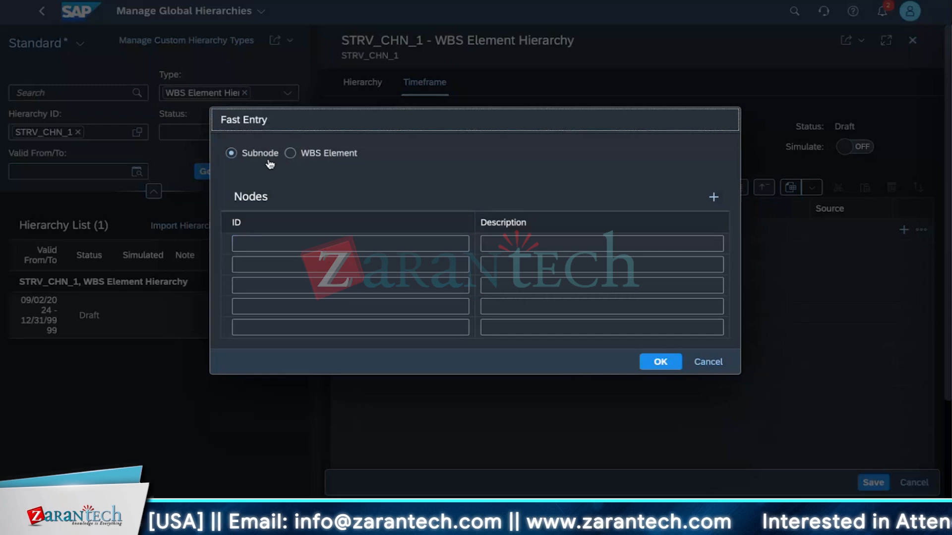
# Choose WBS Element as the node type, add STRV_CHN_1 as the first value, and open the element selection for the second row.
pyautogui.click(289, 153)
pyautogui.click(308, 242)
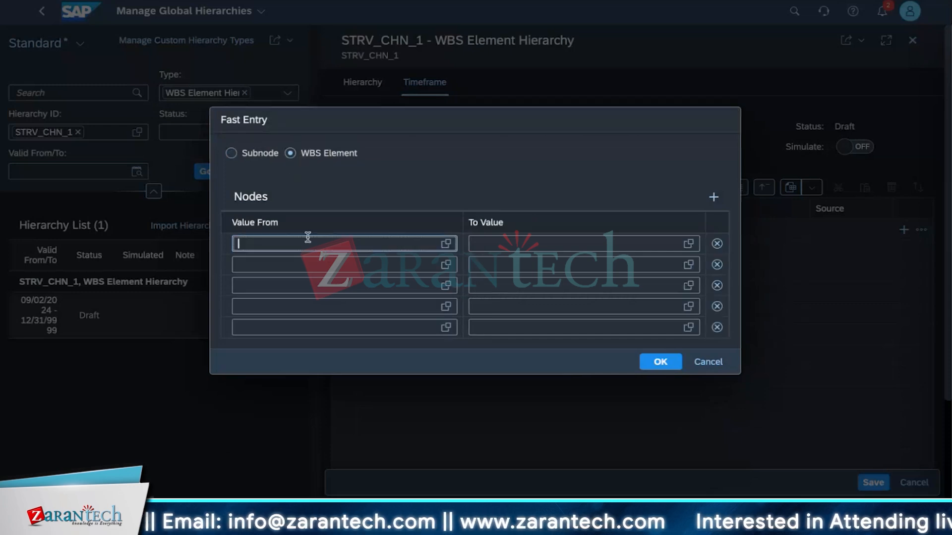
pyautogui.click(446, 244)
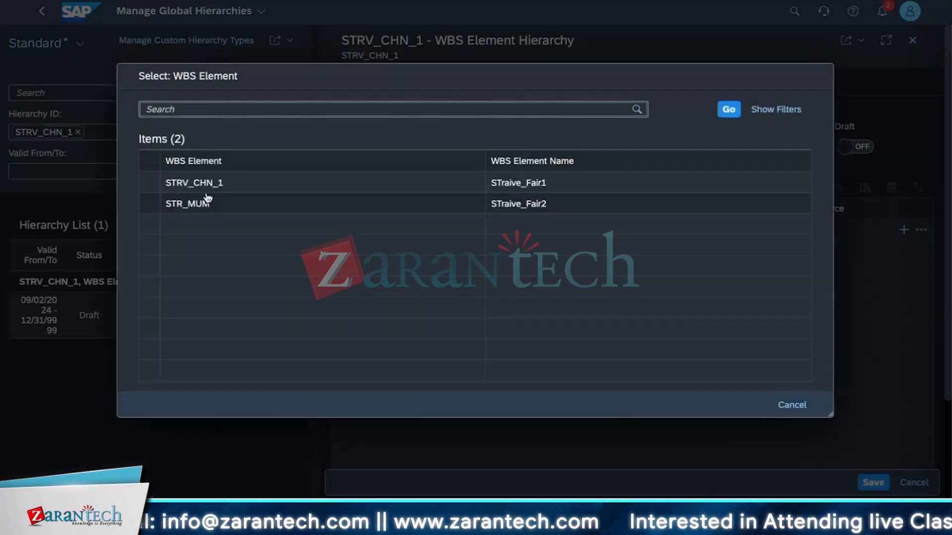
pyautogui.click(210, 192)
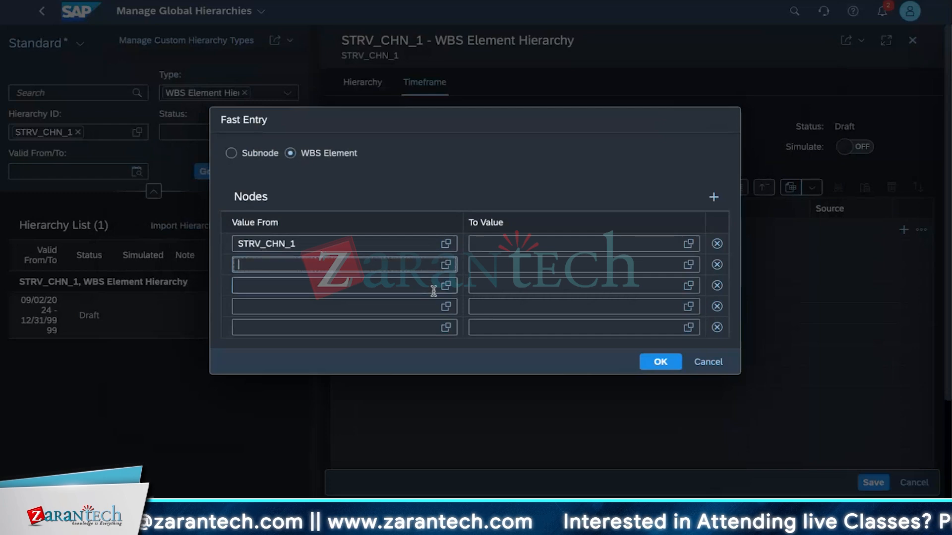
pyautogui.click(445, 265)
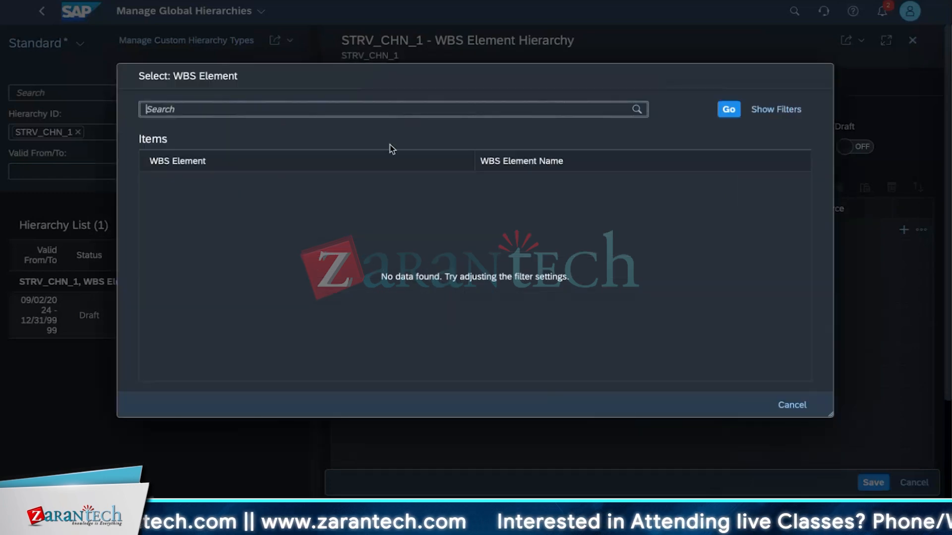
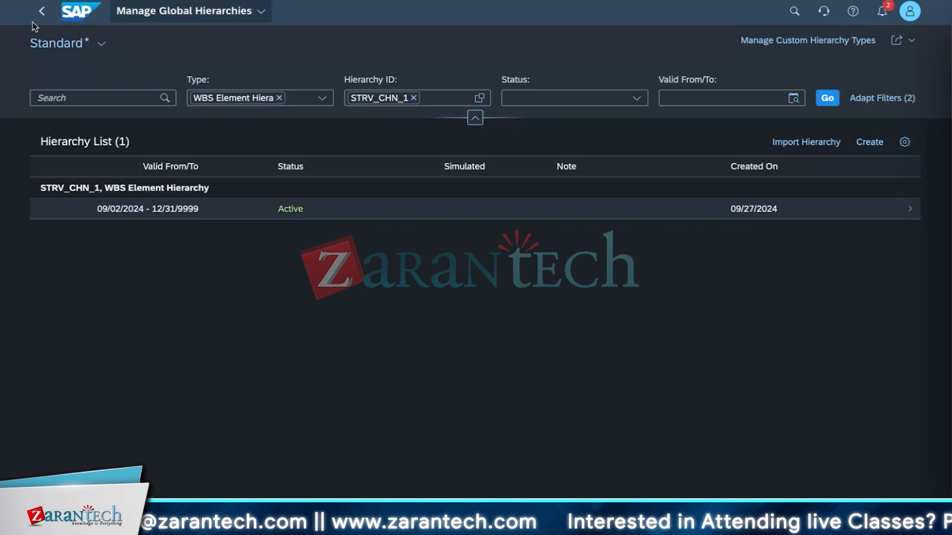
# Return to the home page, search for "project control", and open the Project Control - Enterprise Projects app.
pyautogui.click(230, 10)
pyautogui.click(204, 105)
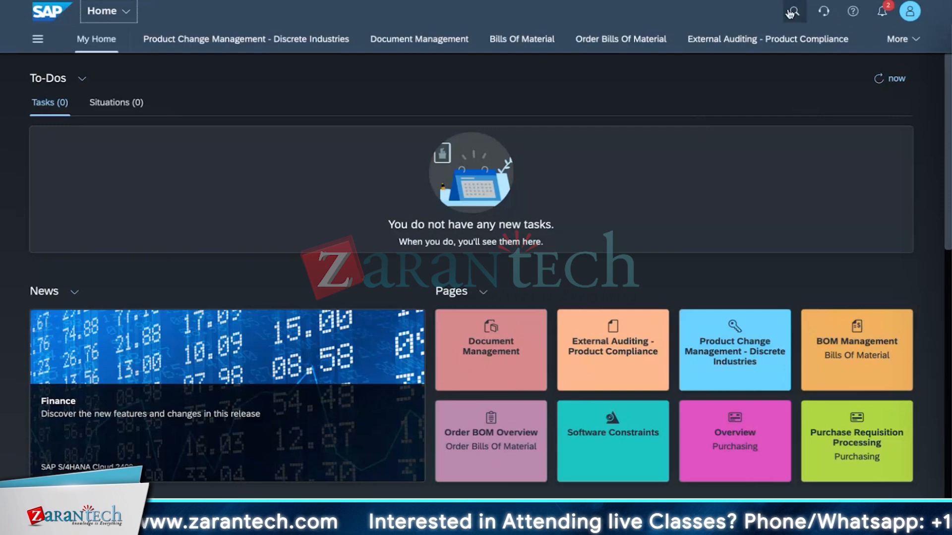
pyautogui.click(792, 12)
pyautogui.write('project control')
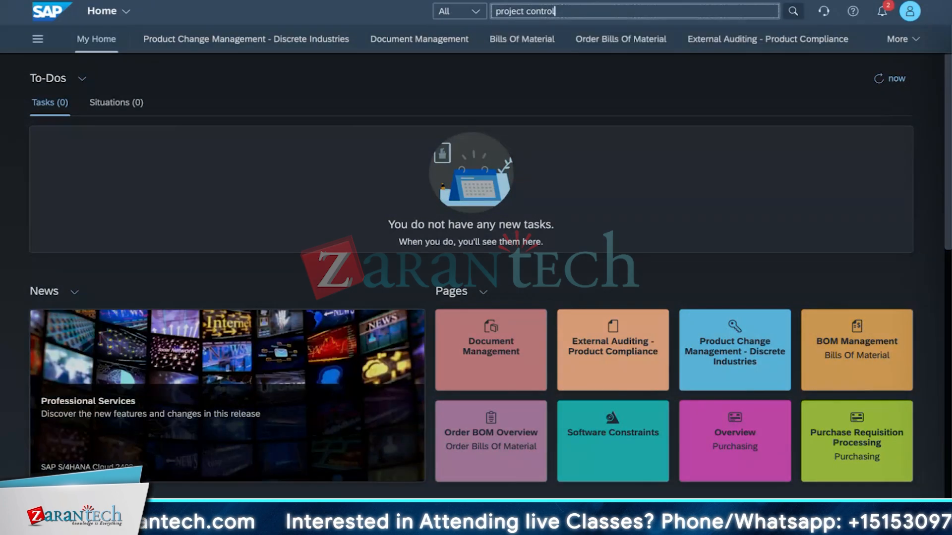
pyautogui.press('Return')
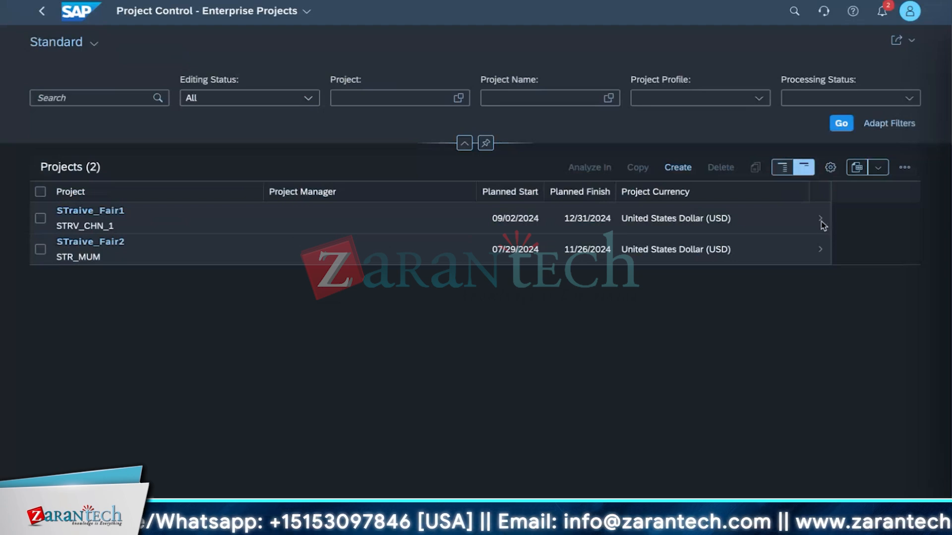
# Add Project Type to the project list's filters, leave it empty, and reload the list.
pyautogui.click(882, 126)
pyautogui.scroll(-5, 305, 426)
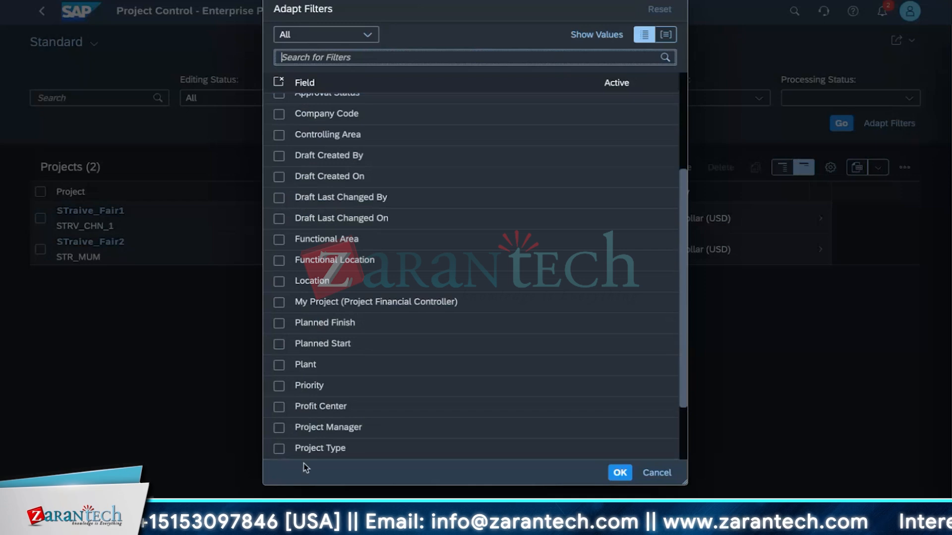
pyautogui.scroll(-2, 342, 409)
pyautogui.scroll(-2, 340, 409)
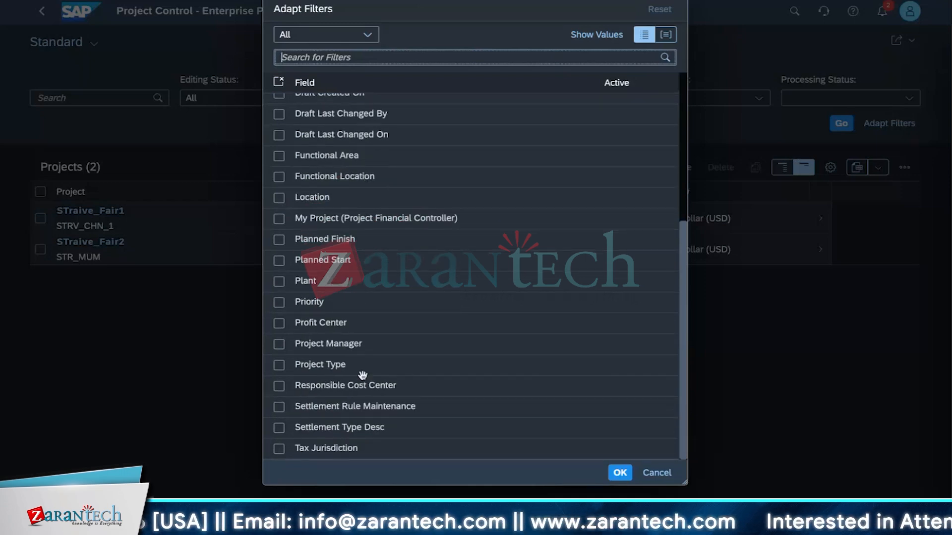
pyautogui.click(279, 365)
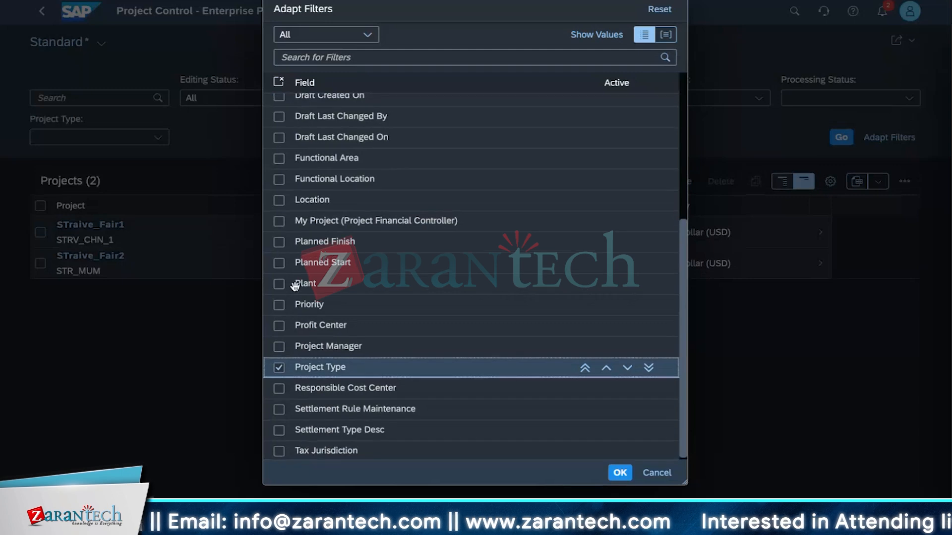
pyautogui.scroll(10, 295, 296)
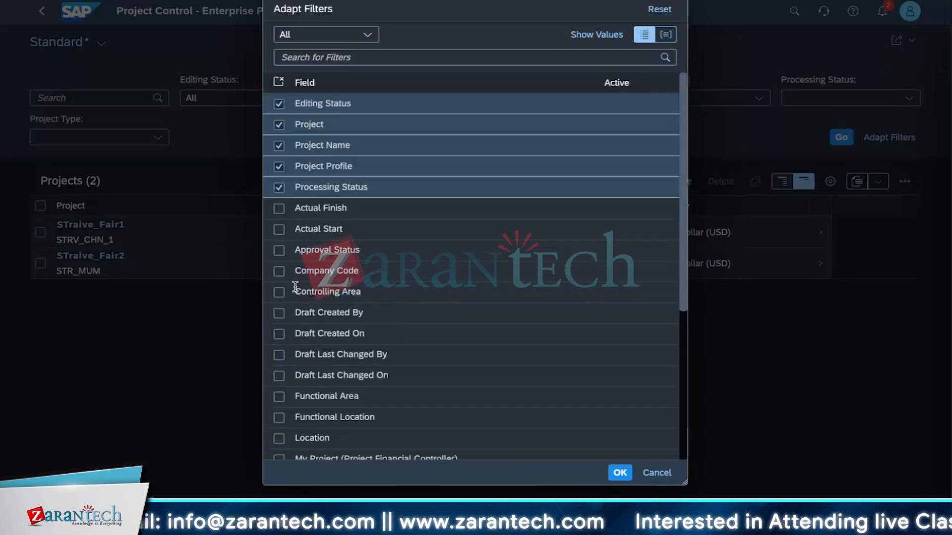
pyautogui.click(619, 479)
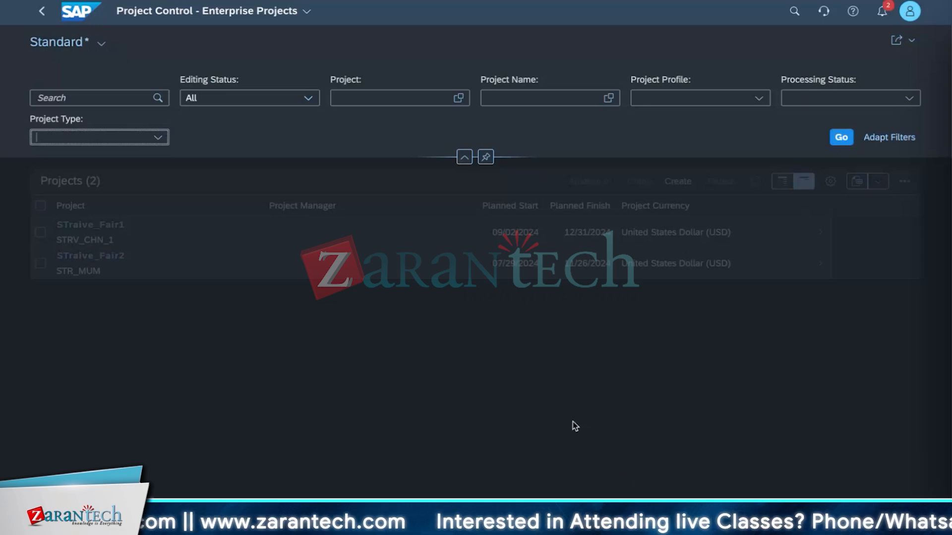
pyautogui.click(648, 358)
pyautogui.click(841, 137)
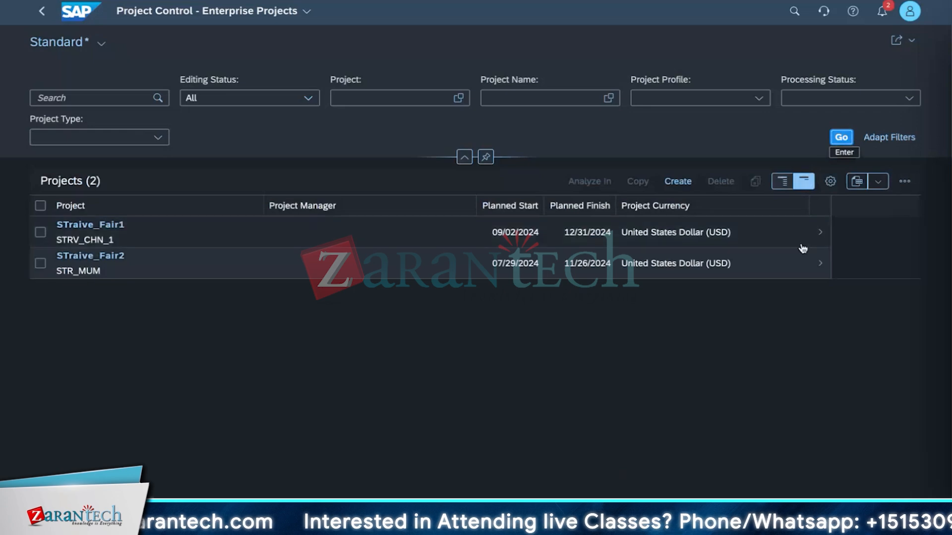
# Open project STraive_Fair1 and review its organization, dates, control, blocked functions and administration details.
pyautogui.click(820, 236)
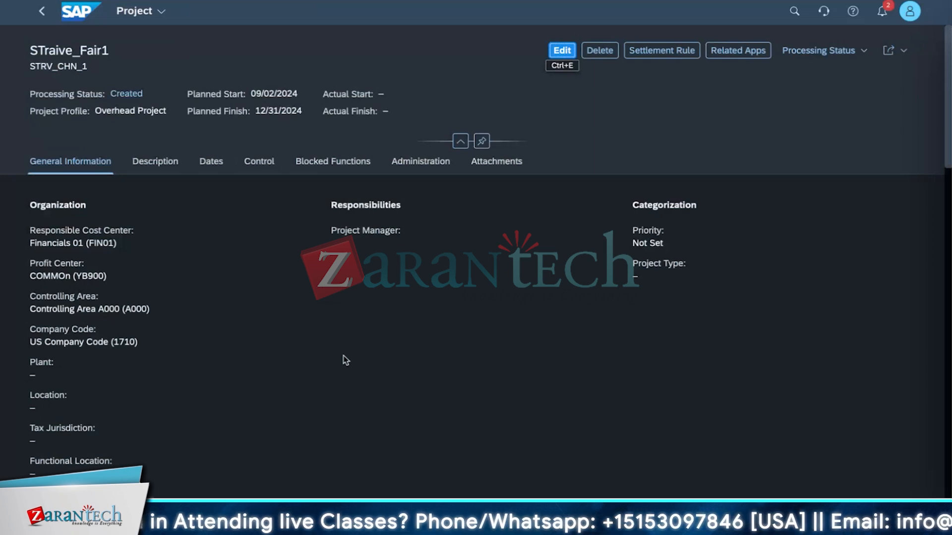
pyautogui.scroll(-5, 346, 360)
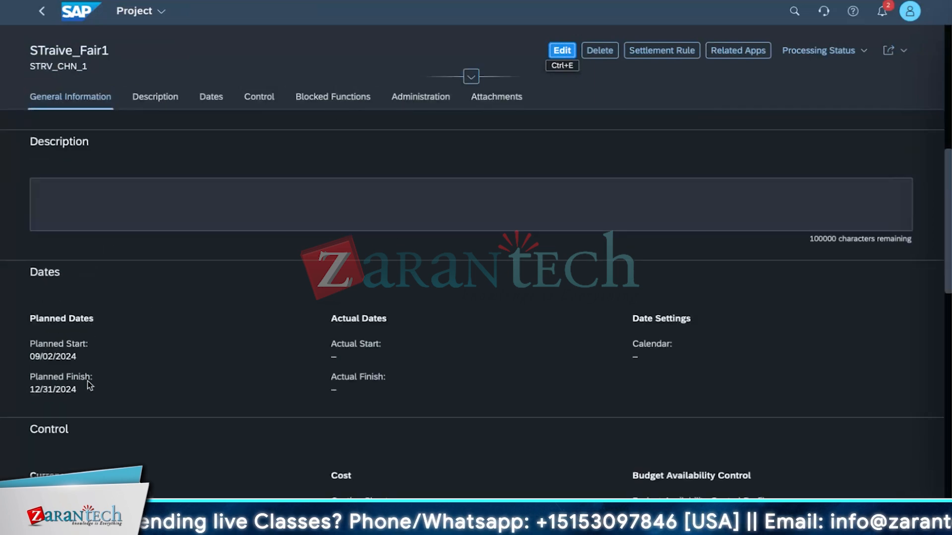
pyautogui.scroll(-3, 164, 424)
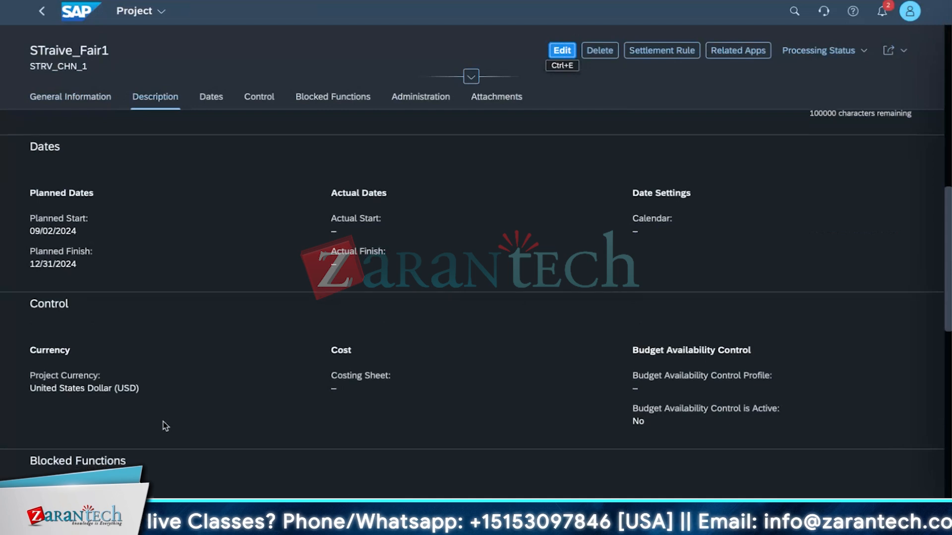
pyautogui.scroll(-4, 164, 424)
pyautogui.scroll(-2, 164, 424)
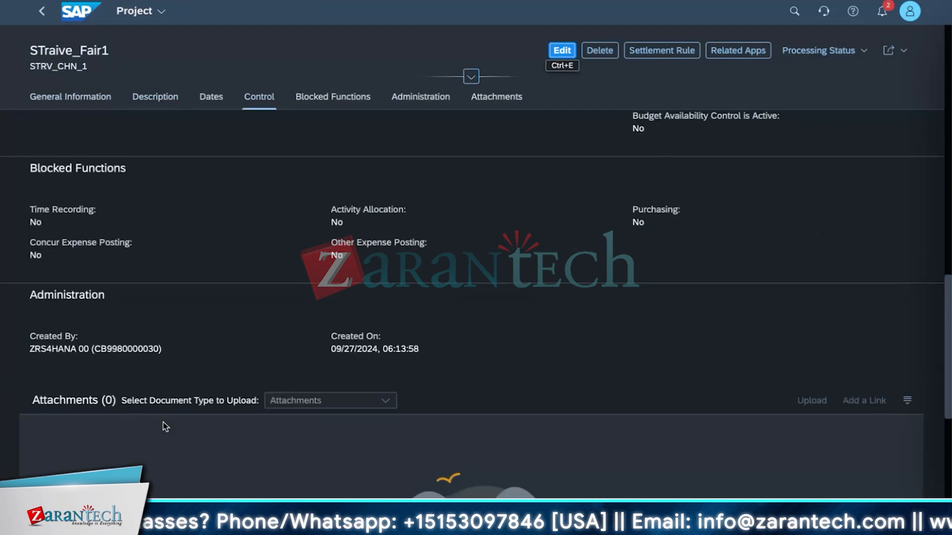
pyautogui.scroll(2, 165, 426)
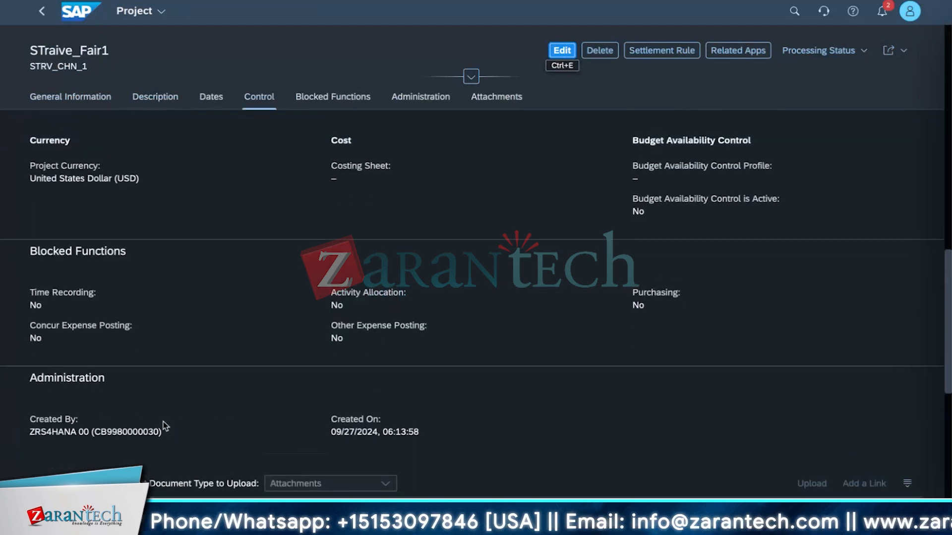
pyautogui.scroll(8, 164, 423)
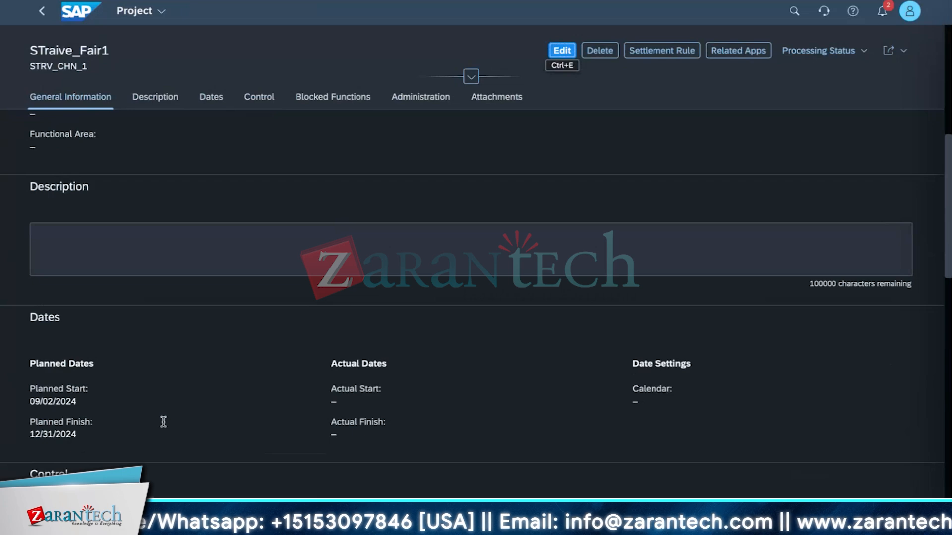
pyautogui.scroll(3, 163, 421)
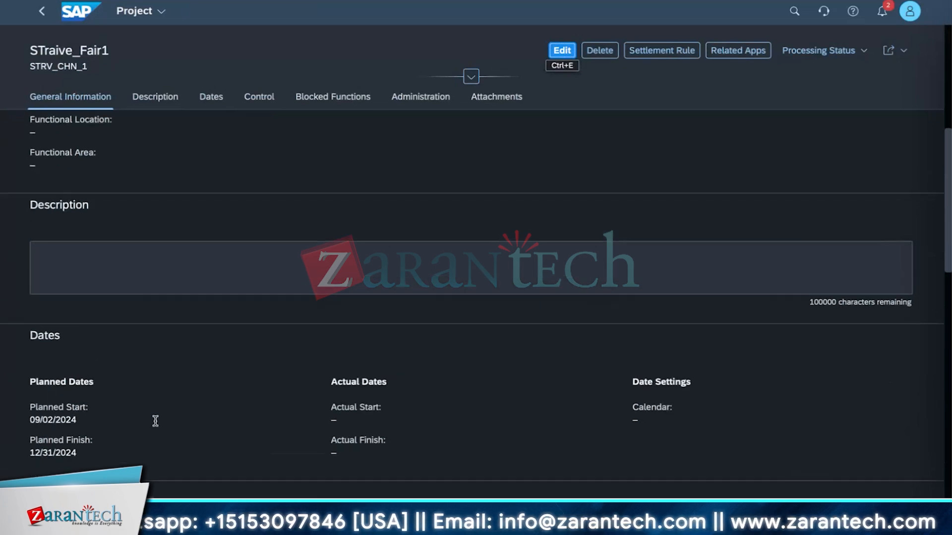
pyautogui.scroll(3, 156, 425)
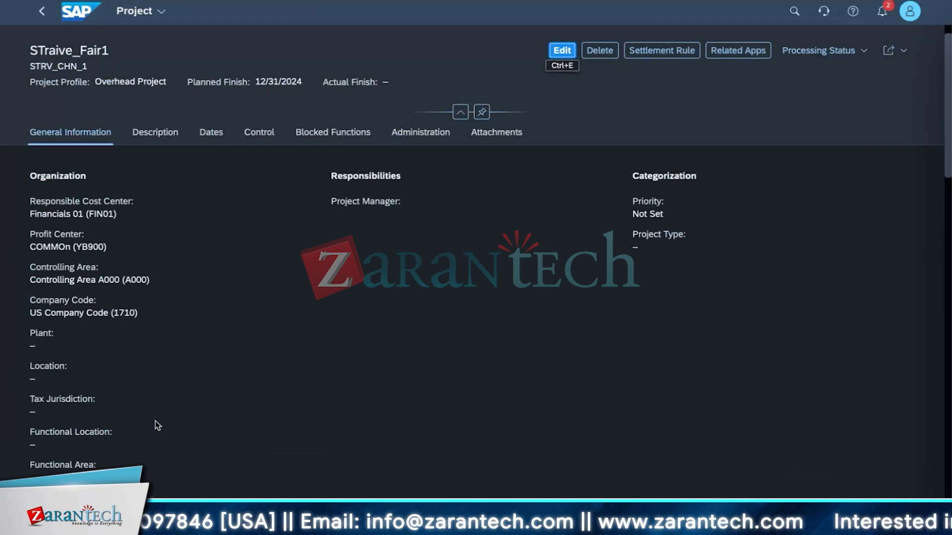
# Review the details of project STraive_Fair1 and examine the options available for its processing status.
pyautogui.scroll(-3, 271, 287)
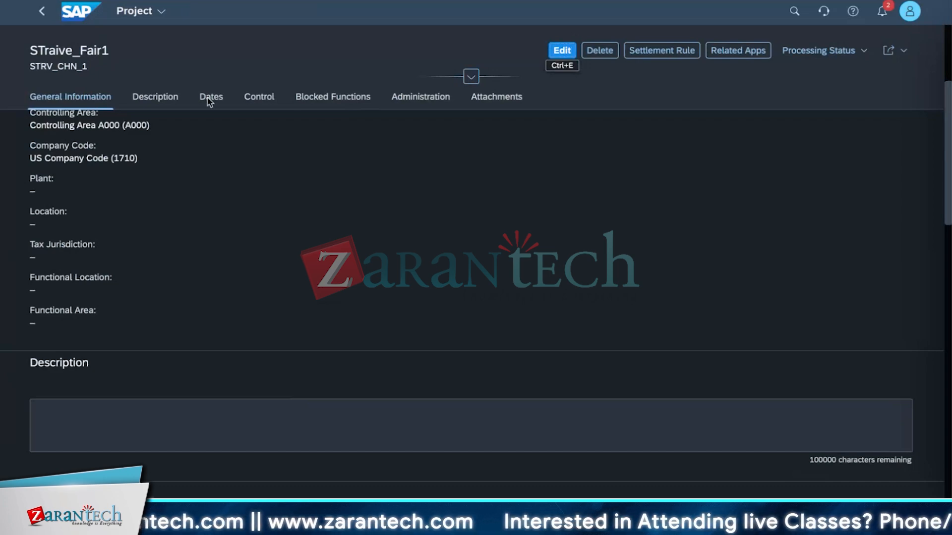
pyautogui.click(822, 53)
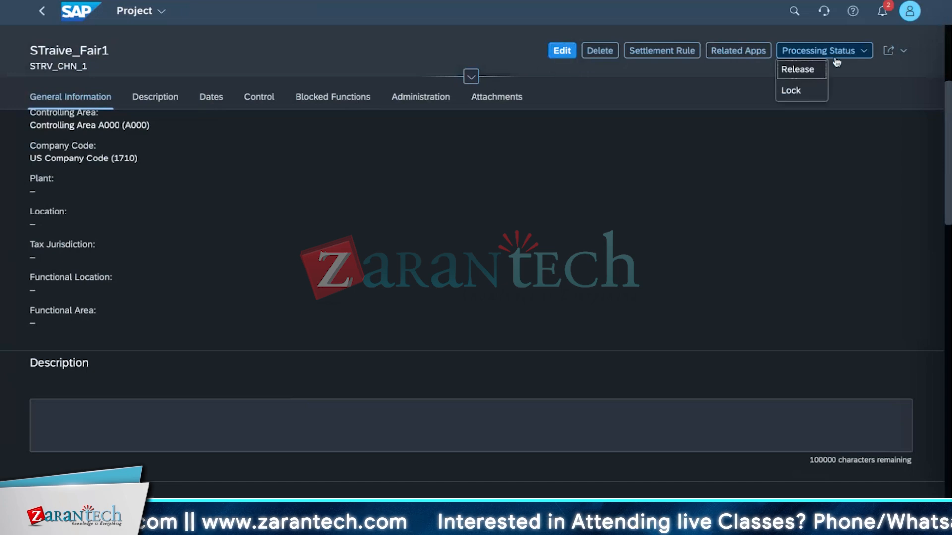
pyautogui.click(809, 57)
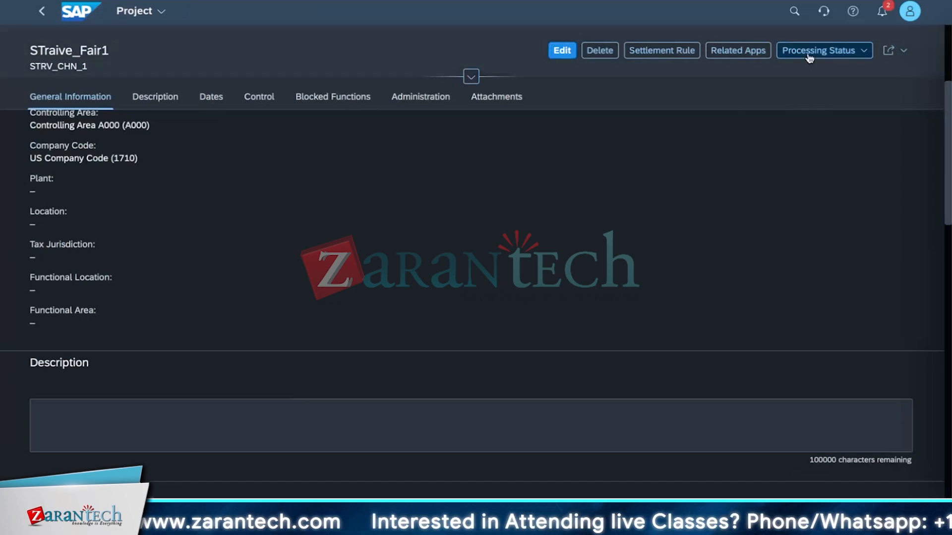
pyautogui.click(604, 139)
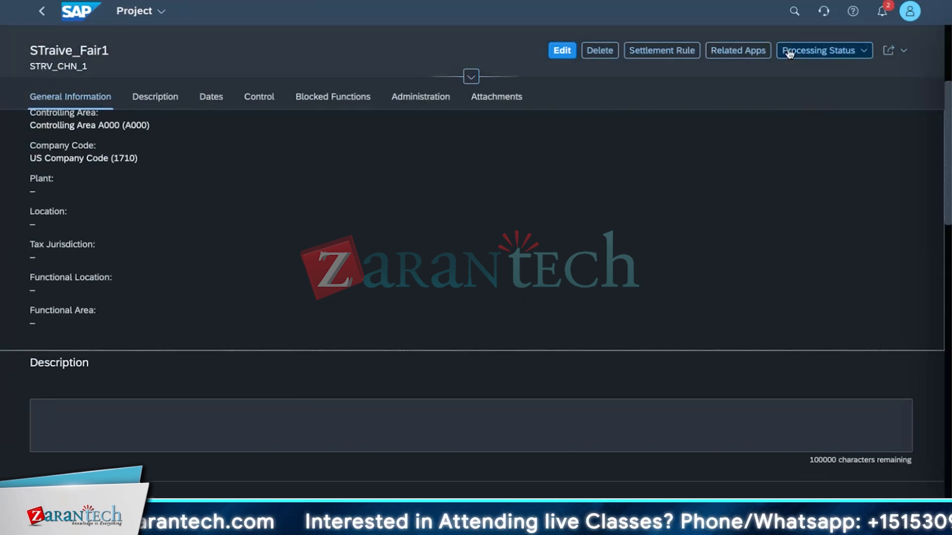
pyautogui.click(876, 49)
pyautogui.click(810, 77)
pyautogui.click(818, 51)
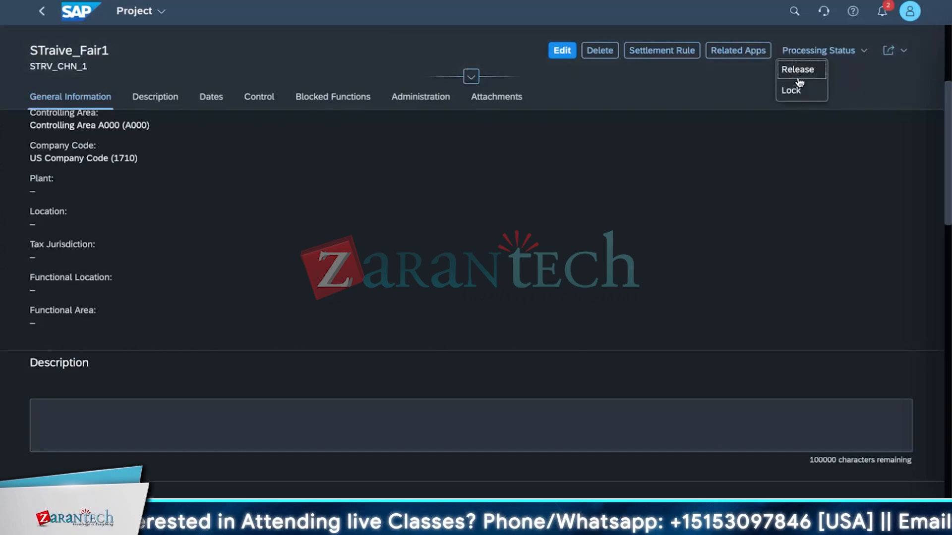
pyautogui.press('Down')
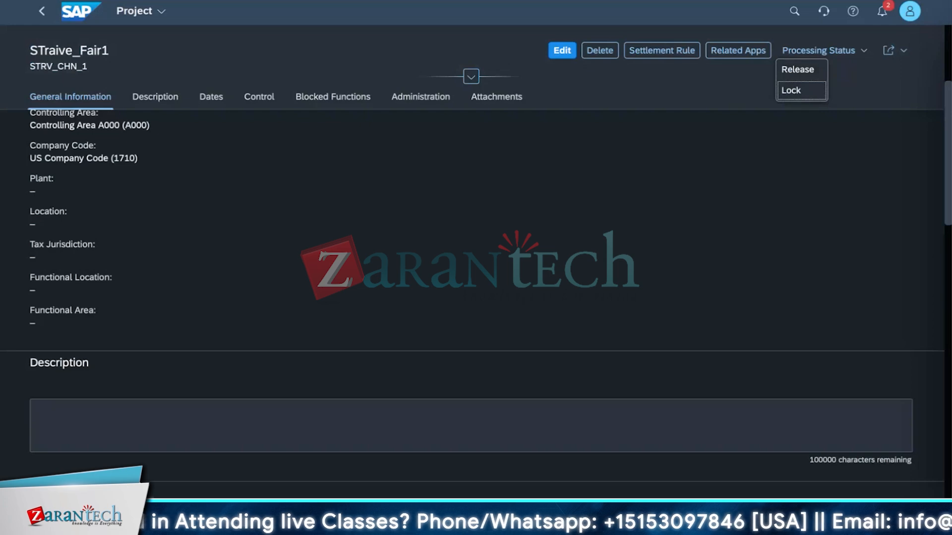
pyautogui.press('Escape')
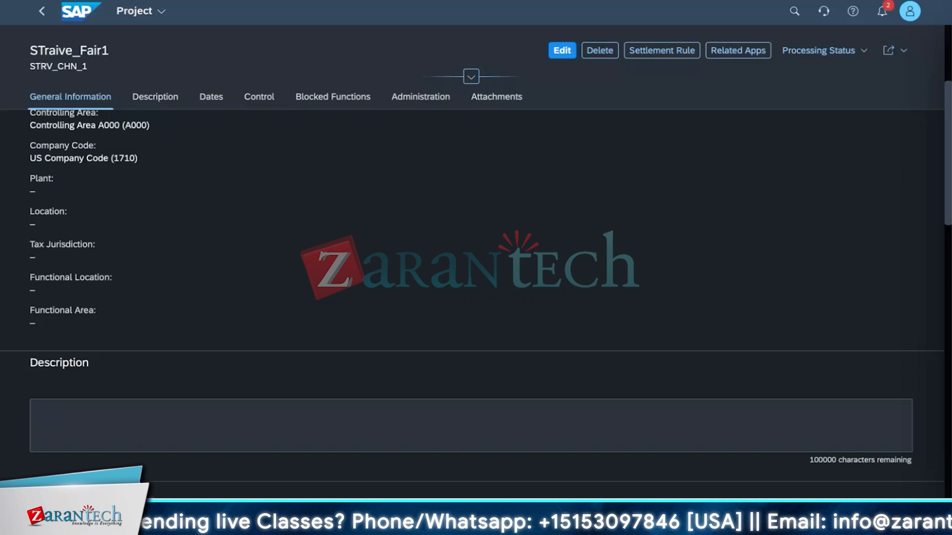
# Release project STraive_Fair1 and set its processing status to complete.
pyautogui.click(823, 57)
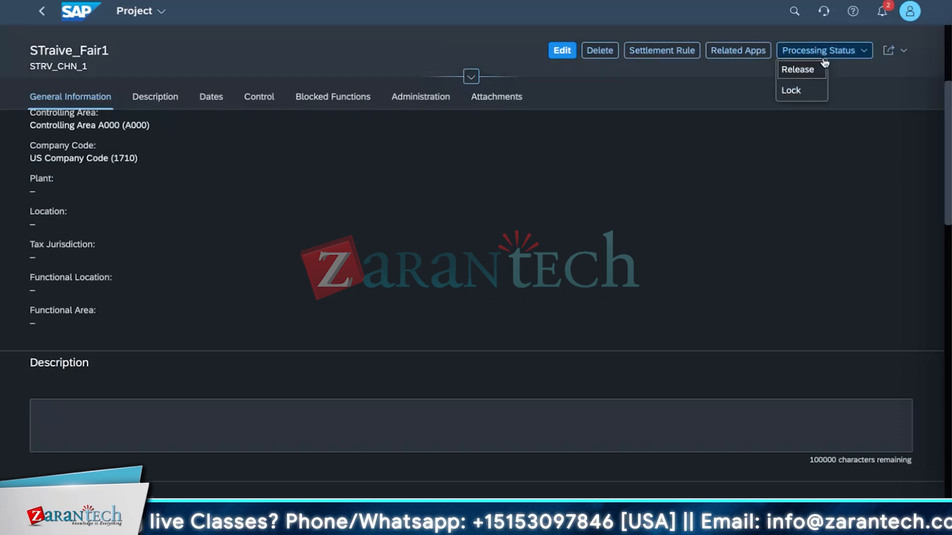
pyautogui.click(815, 70)
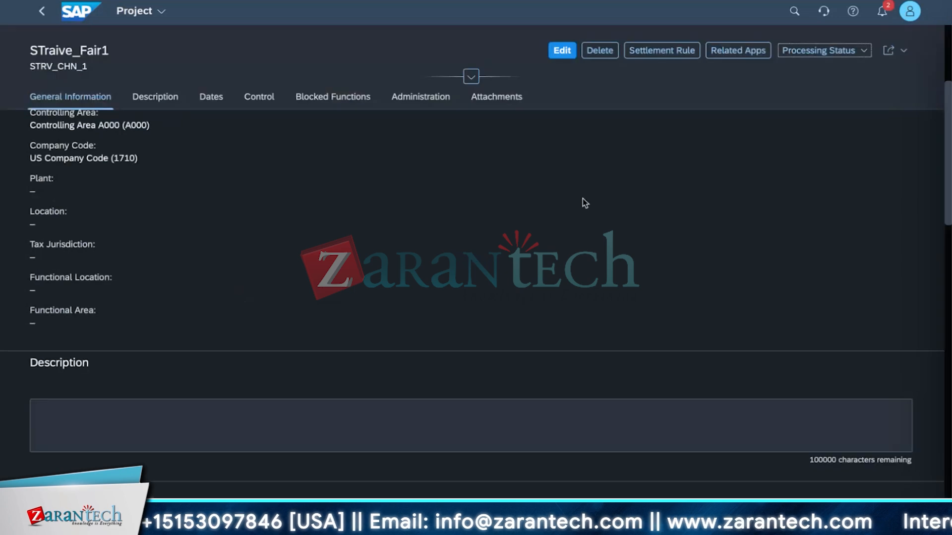
pyautogui.click(793, 51)
pyautogui.click(812, 72)
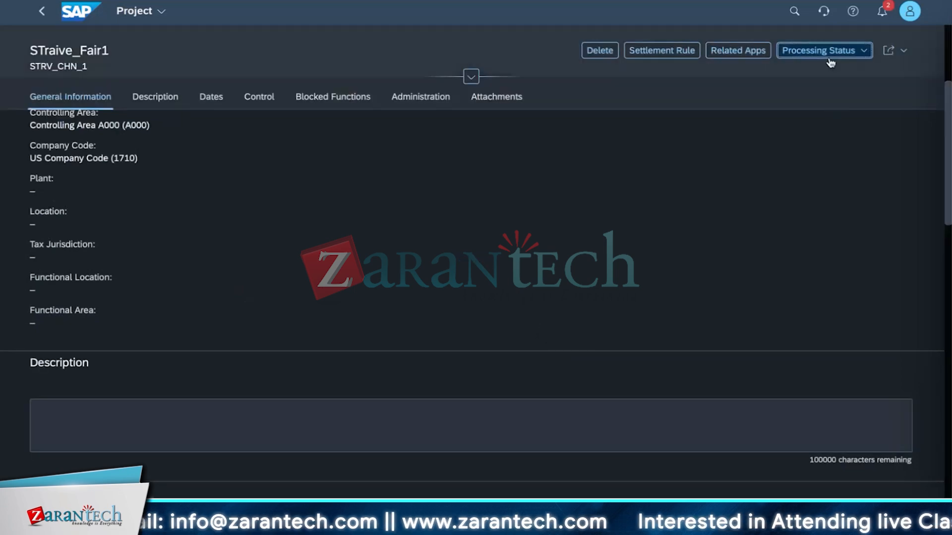
# Close project STraive_Fair1 and check which processing status option it still offers.
pyautogui.click(831, 58)
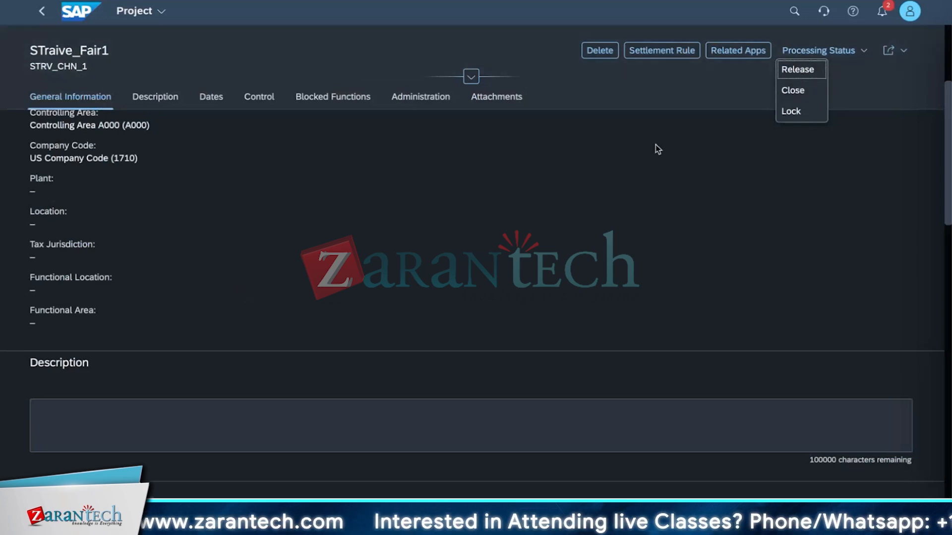
pyautogui.click(793, 93)
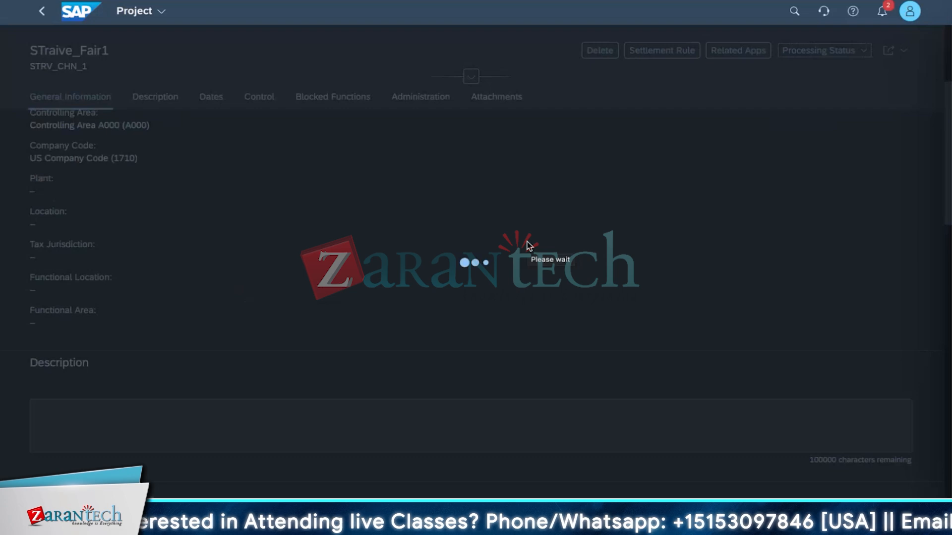
pyautogui.click(804, 49)
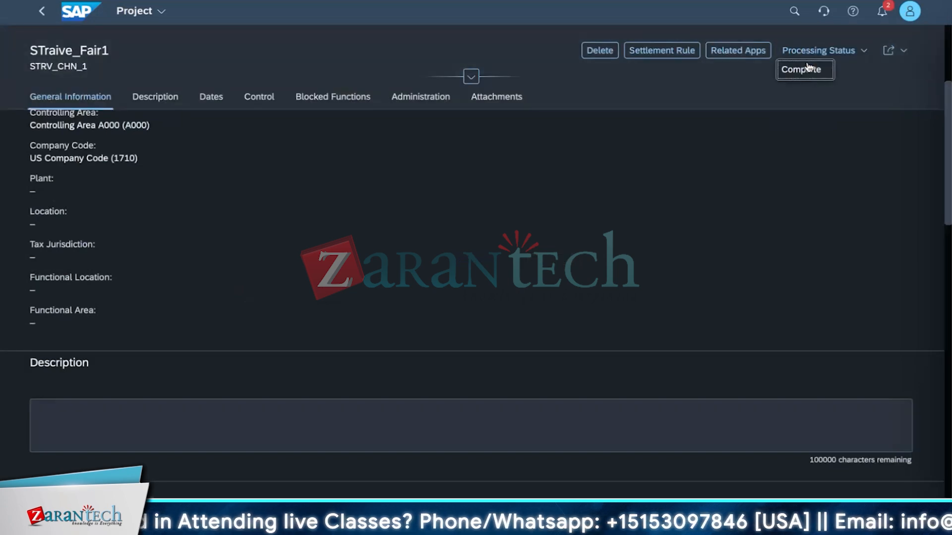
pyautogui.click(832, 92)
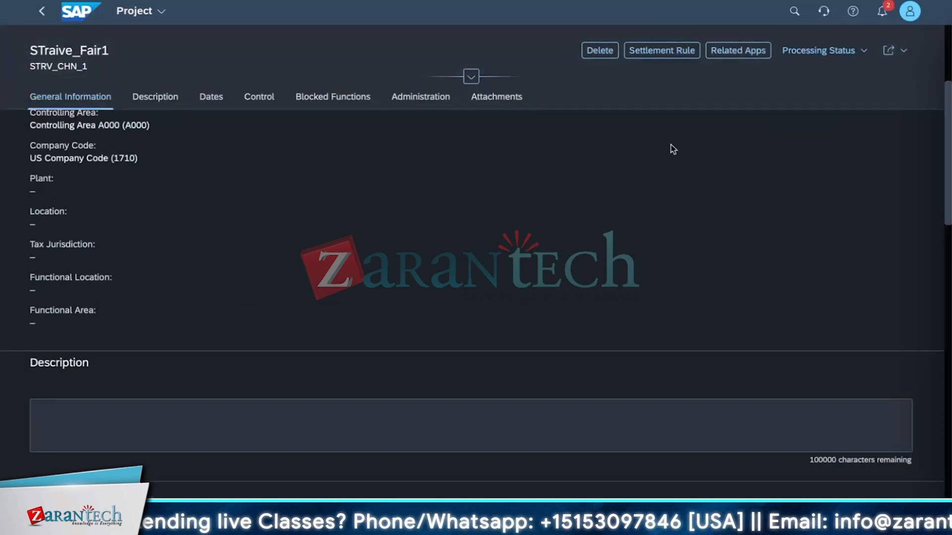
# Return to the project list and search the system for "upload ex".
pyautogui.click(40, 10)
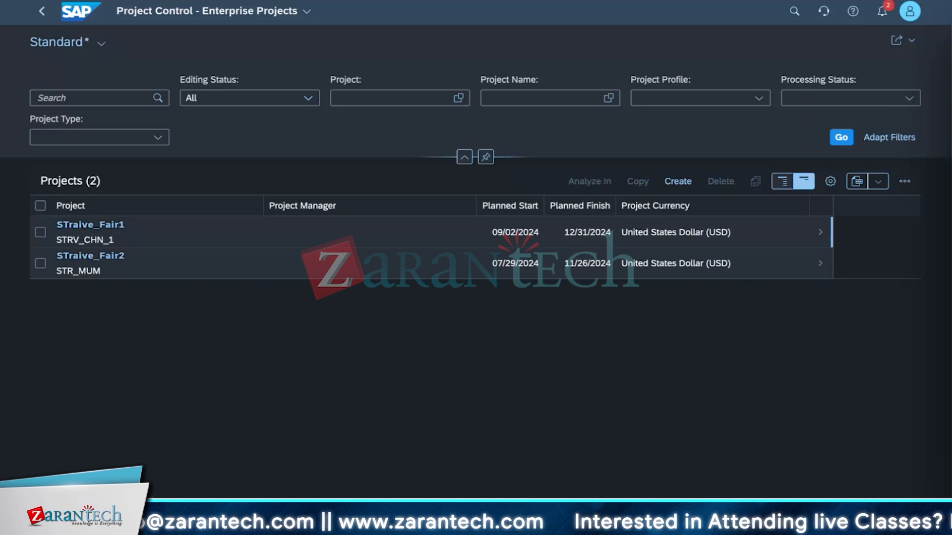
pyautogui.click(793, 10)
pyautogui.write('uploa')
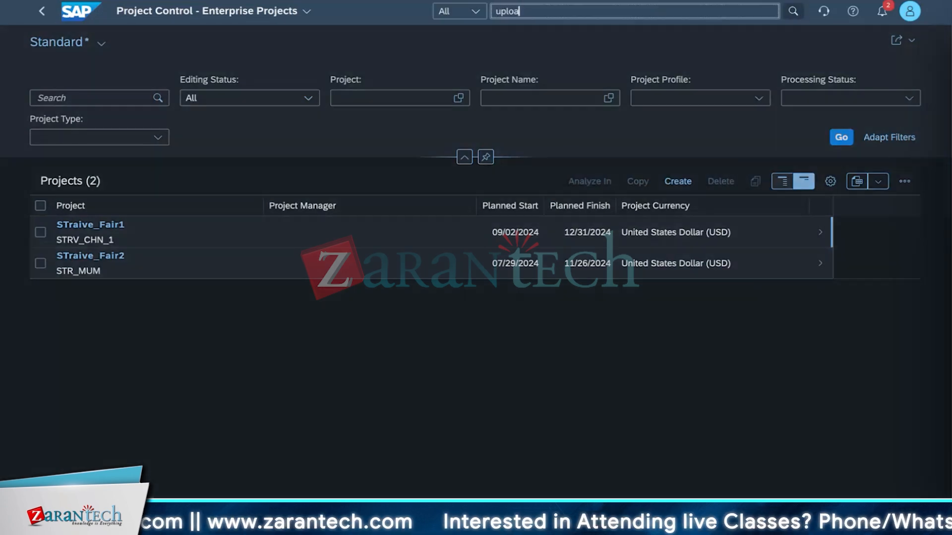
pyautogui.write('d expense')
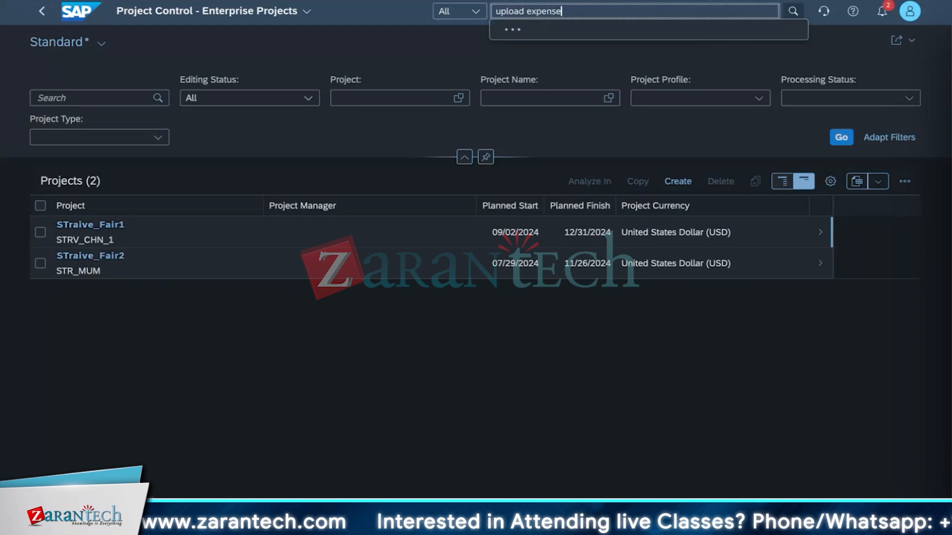
pyautogui.press('BackSpace')
pyautogui.press('BackSpace')
pyautogui.press('BackSpace')
pyautogui.press('BackSpace')
pyautogui.press('BackSpace')
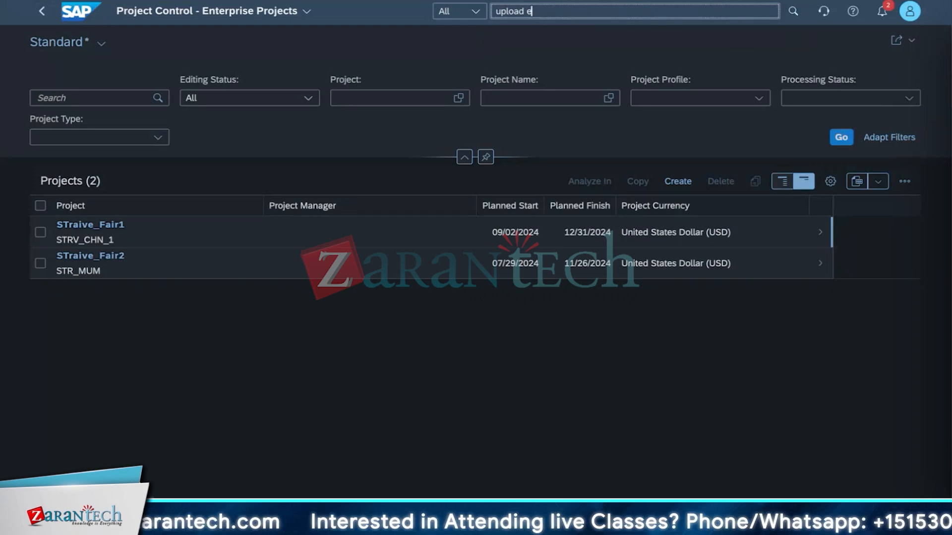
pyautogui.press('Return')
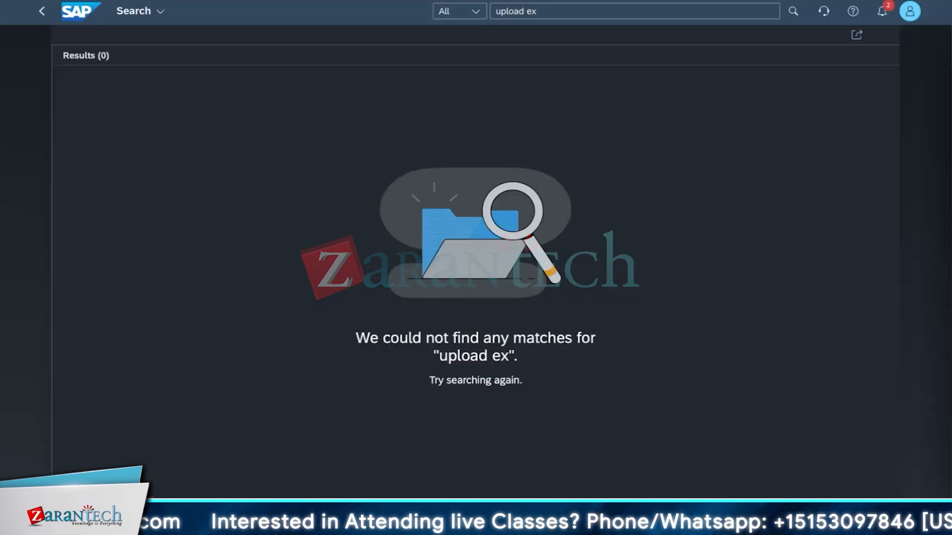
# Replace the search term with "import financ" and choose the Import Financial Plan Data app.
pyautogui.click(539, 13)
pyautogui.press('BackSpace')
pyautogui.press('BackSpace')
pyautogui.press('BackSpace')
pyautogui.press('BackSpace')
pyautogui.press('BackSpace')
pyautogui.press('BackSpace')
pyautogui.press('BackSpace')
pyautogui.press('BackSpace')
pyautogui.press('BackSpace')
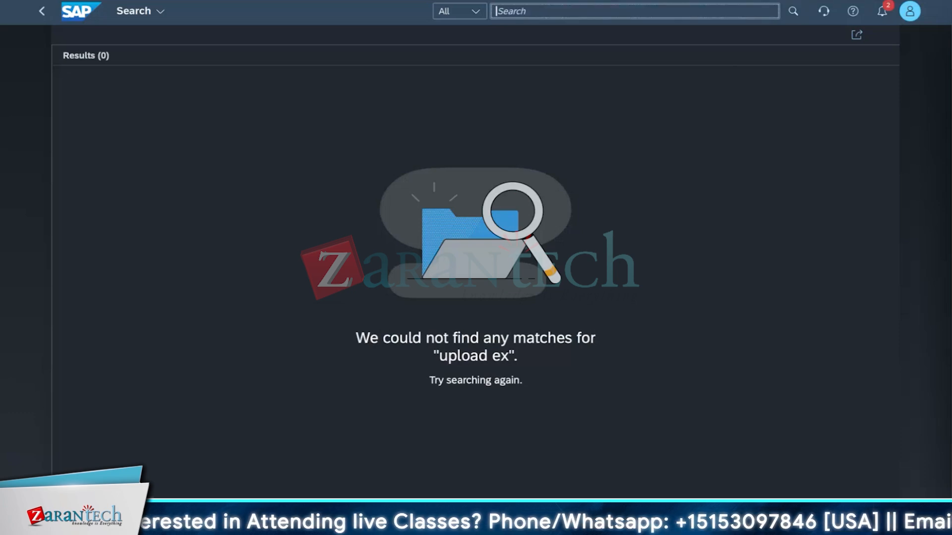
pyautogui.write('import financ')
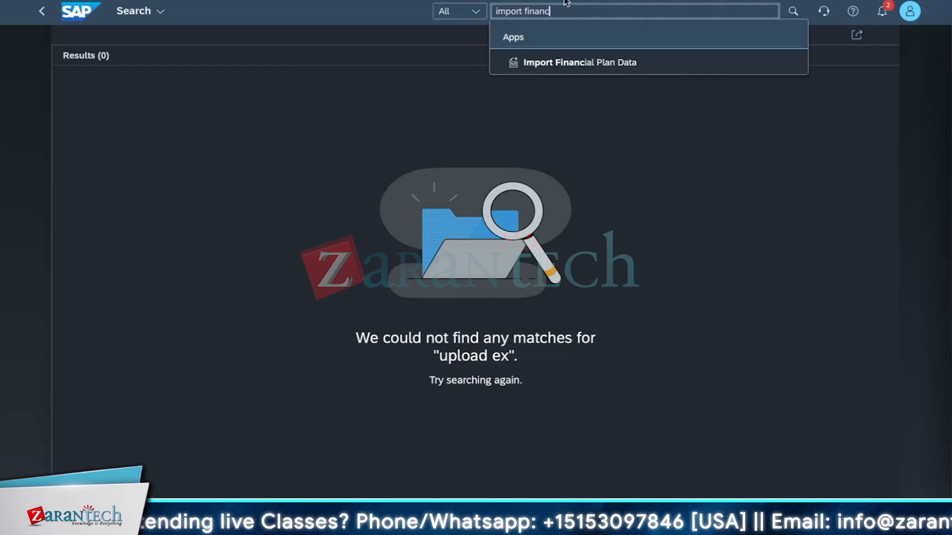
pyautogui.click(585, 64)
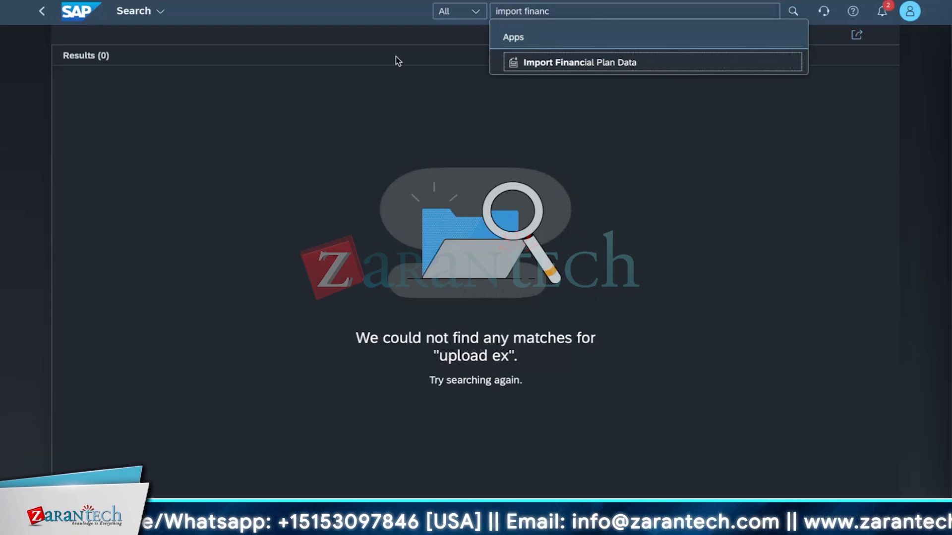
pyautogui.click(516, 63)
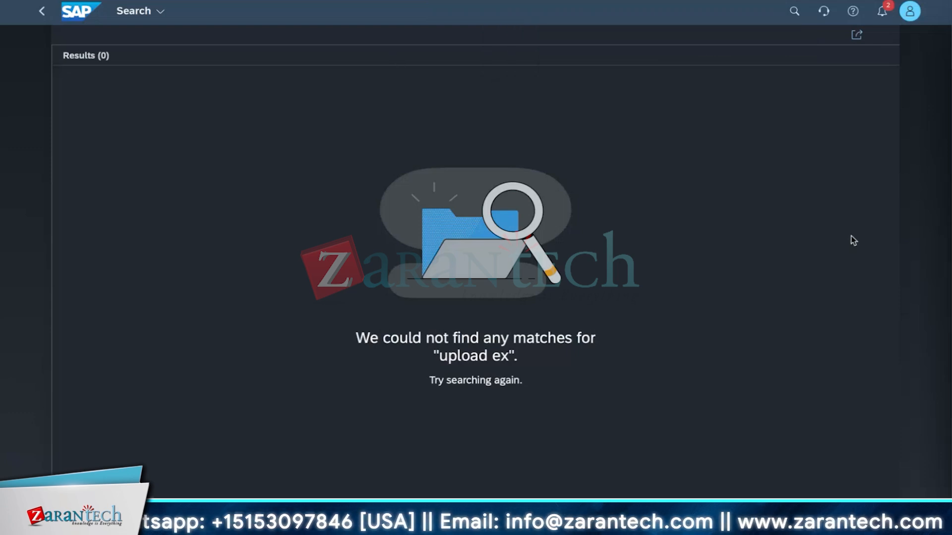
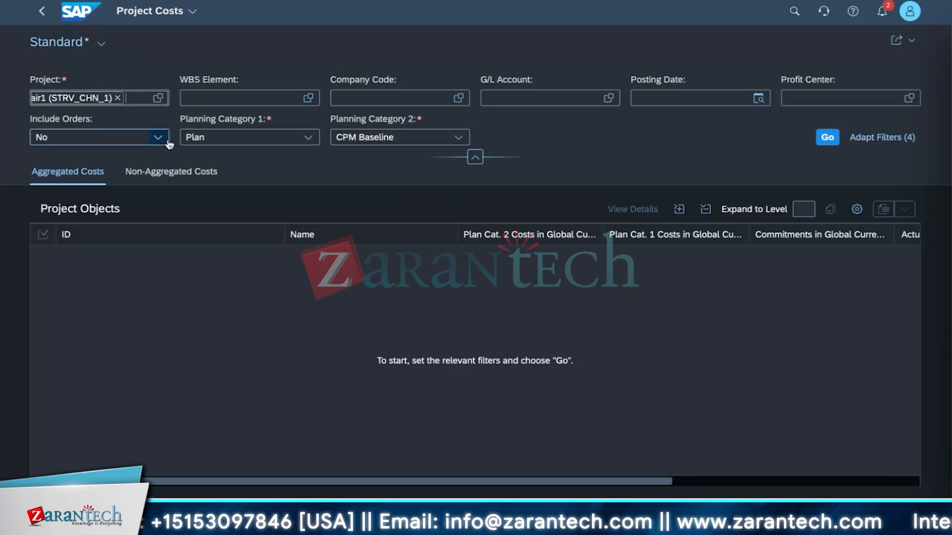
# Set Planning Category 1 to Project Budget in the project costs filters and check which other filters can be added.
pyautogui.click(310, 144)
pyautogui.click(655, 157)
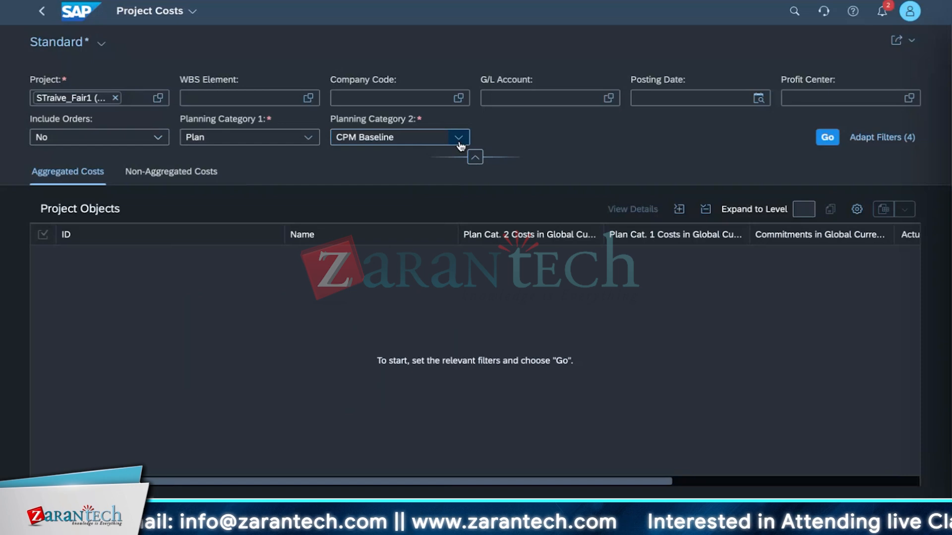
pyautogui.click(306, 138)
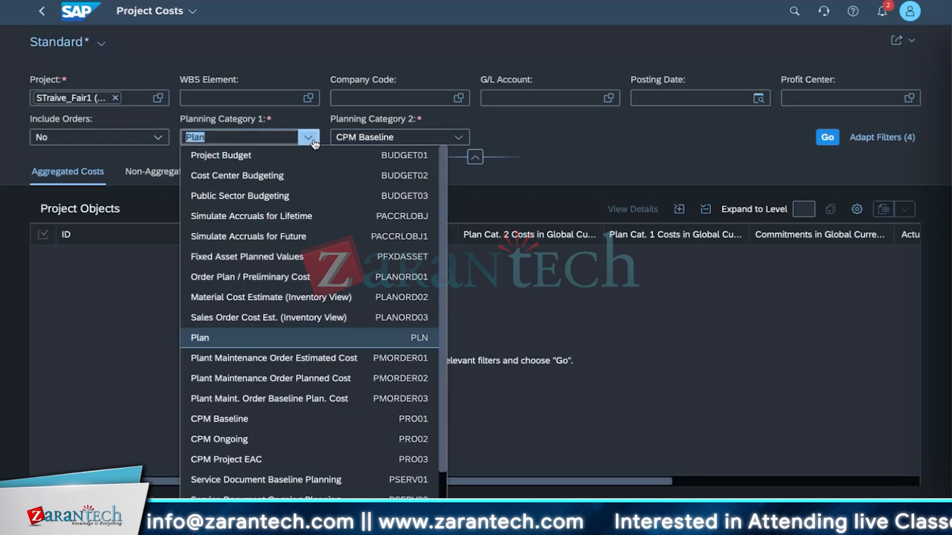
pyautogui.click(278, 160)
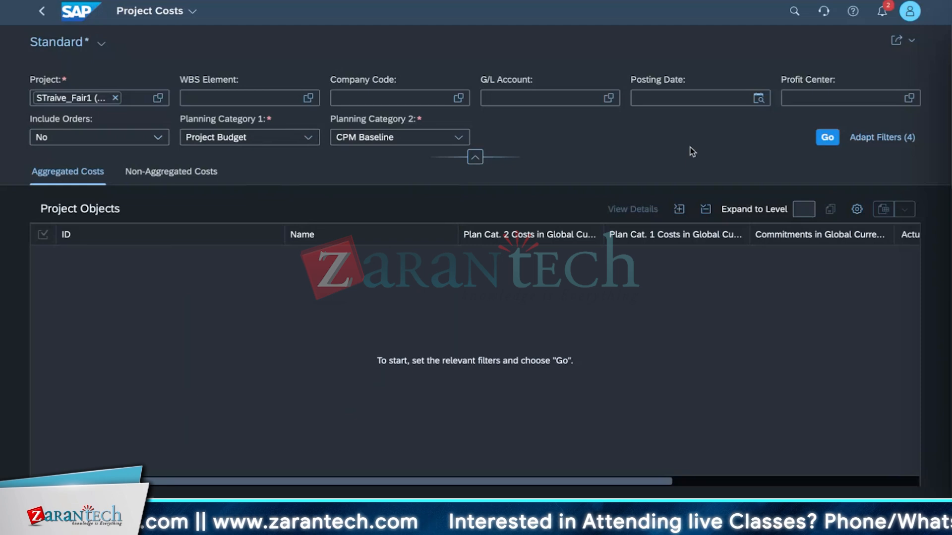
pyautogui.click(891, 140)
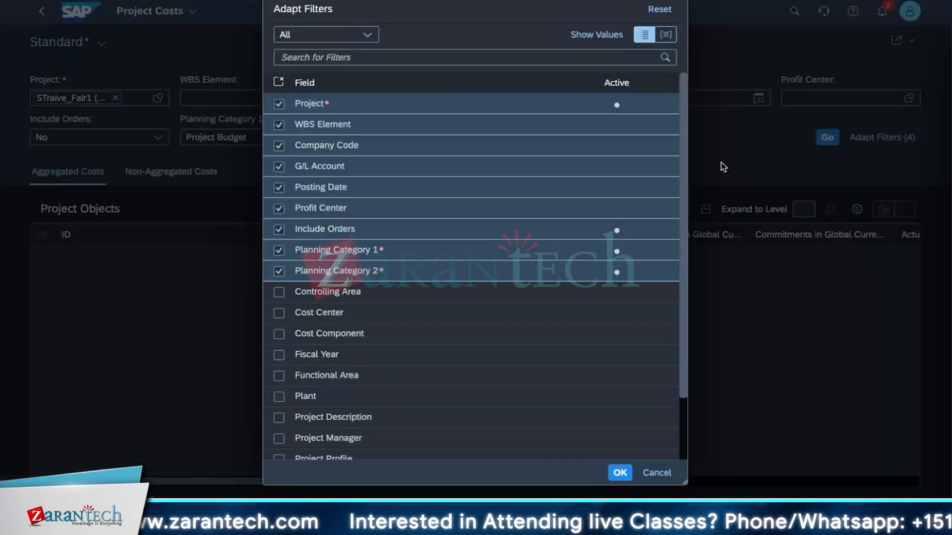
pyautogui.click(620, 472)
# Set Planning Category 1 to Plan and Planning Category 2 to Project Budget for the project costs report.
pyautogui.click(307, 137)
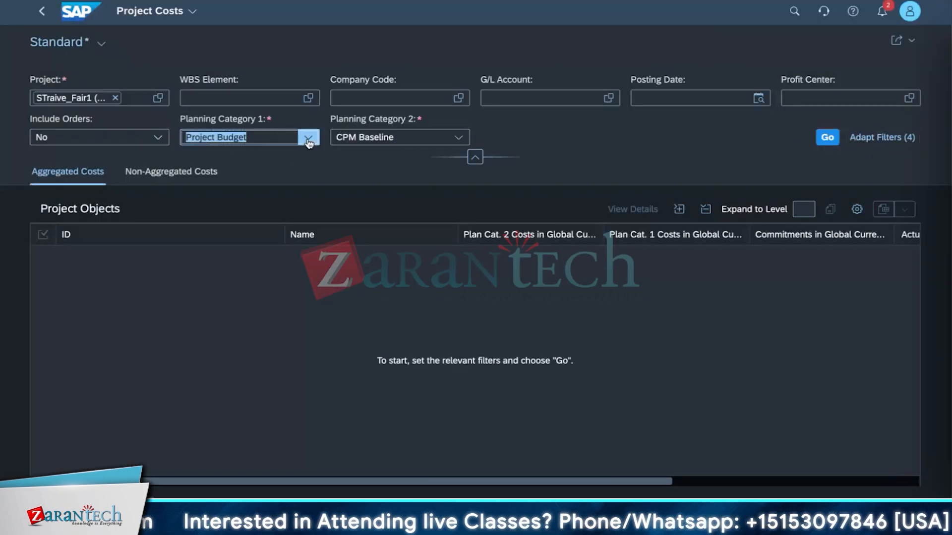
pyautogui.click(215, 338)
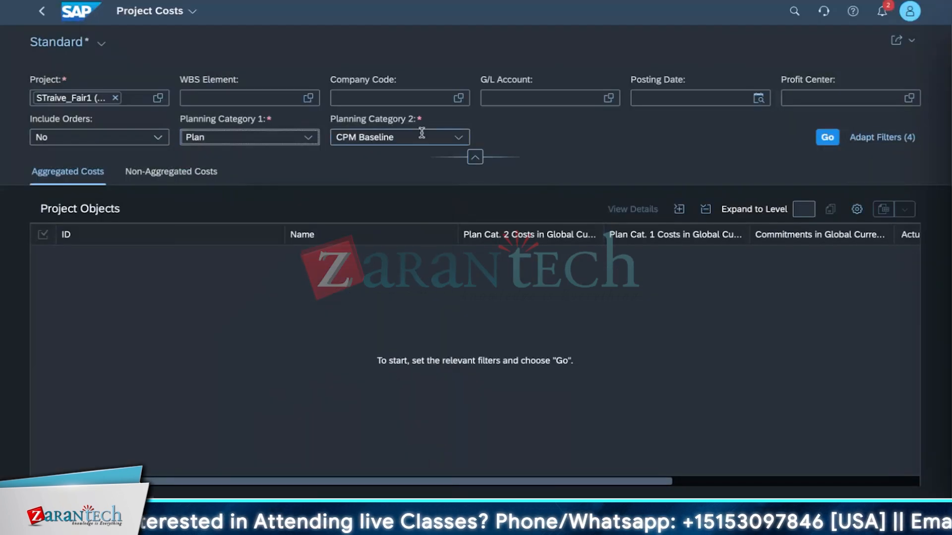
pyautogui.click(457, 139)
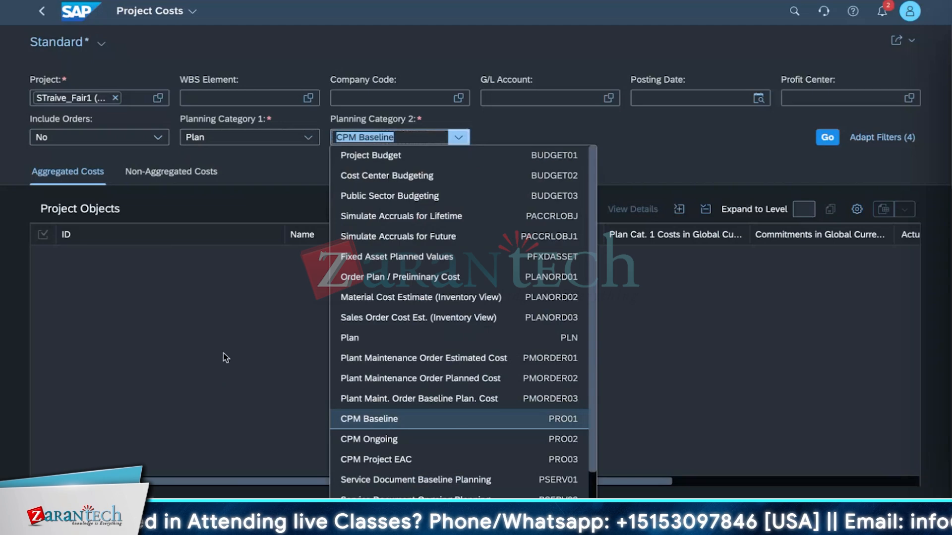
pyautogui.click(379, 153)
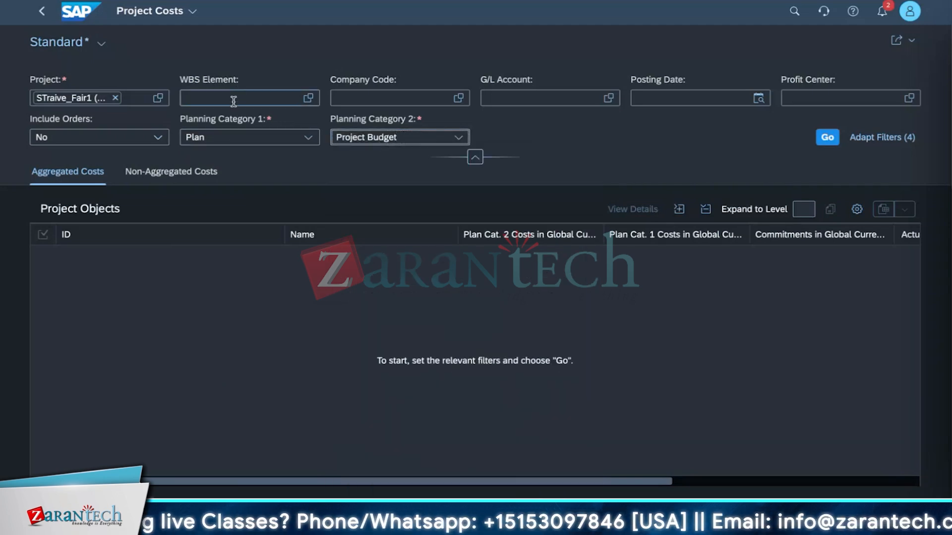
# Try to run the project costs report restricted to company code 1710.
pyautogui.click(459, 99)
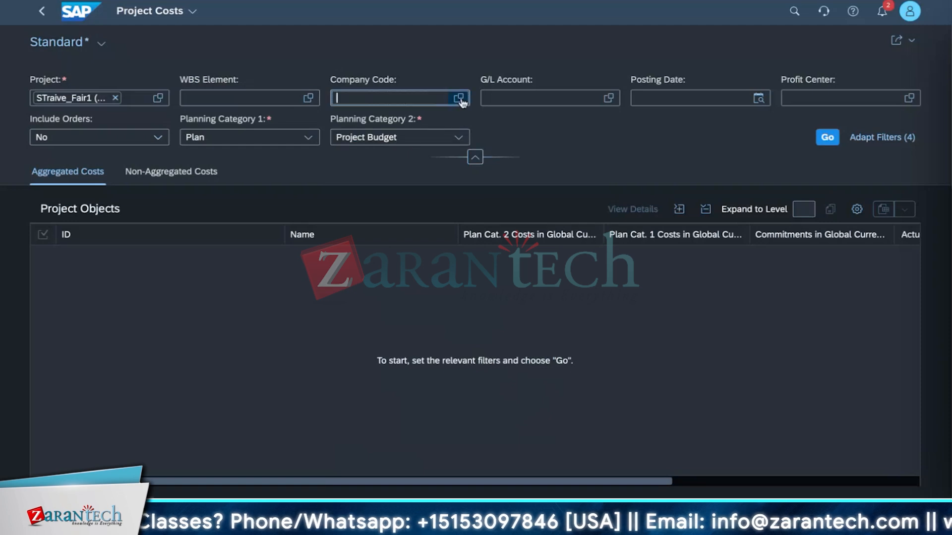
pyautogui.click(459, 99)
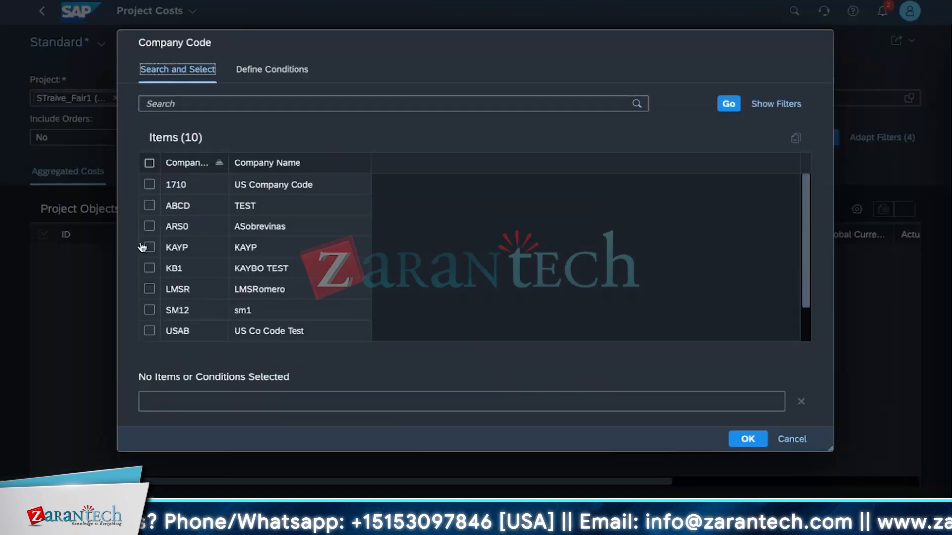
pyautogui.scroll(-2, 142, 247)
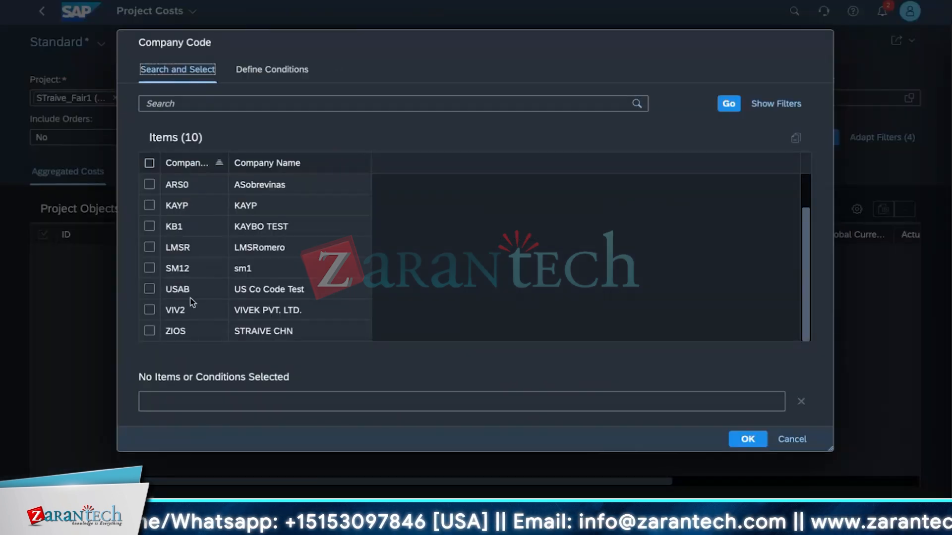
pyautogui.scroll(2, 201, 288)
pyautogui.click(149, 185)
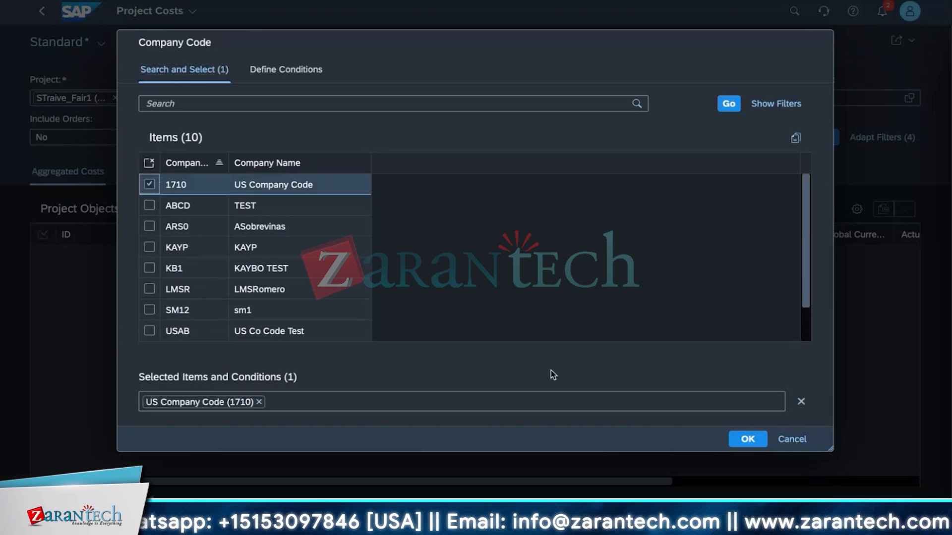
pyautogui.click(748, 440)
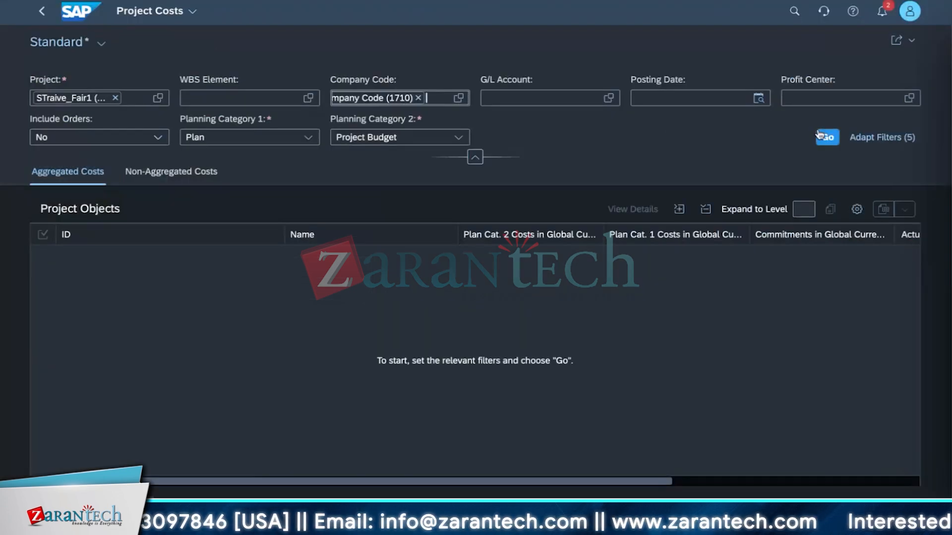
pyautogui.click(823, 137)
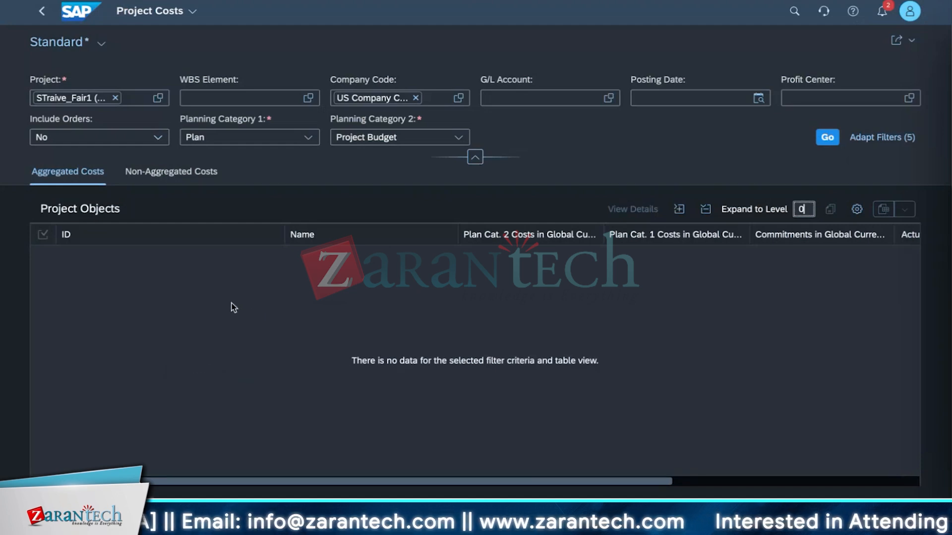
# Remove the company code filter and rerun the project costs report.
pyautogui.click(414, 98)
pyautogui.click(836, 137)
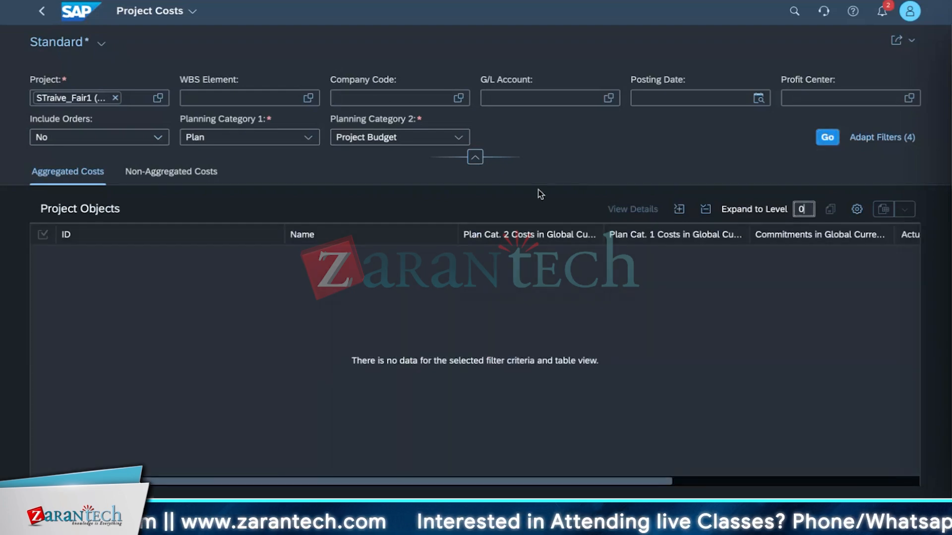
pyautogui.click(571, 173)
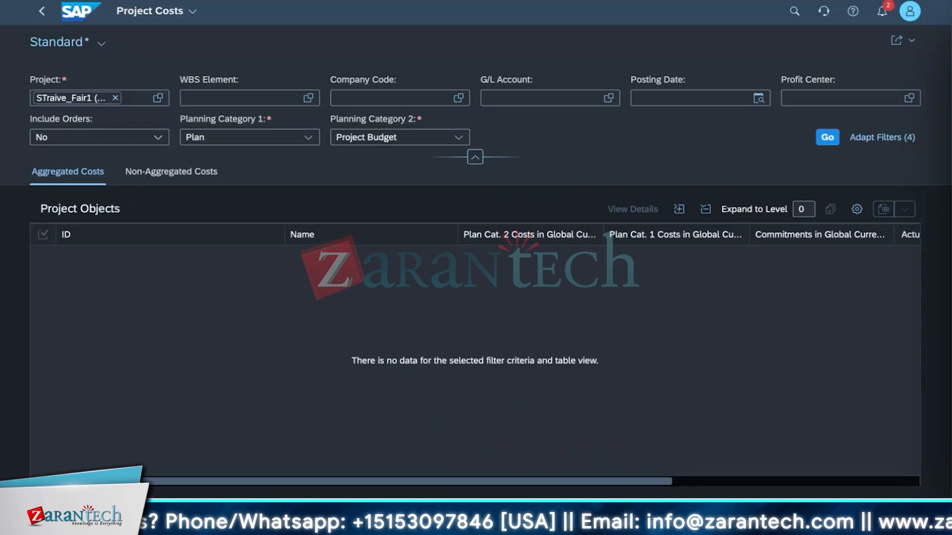
# Add project STraive_Fair2 (STR_MUM) to the project filter and run the project costs report for both projects.
pyautogui.click(159, 99)
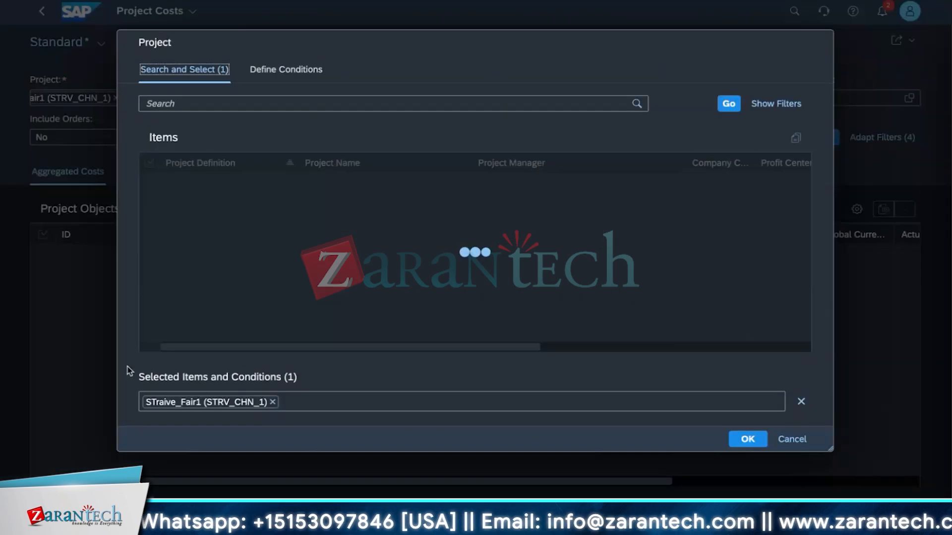
pyautogui.click(149, 184)
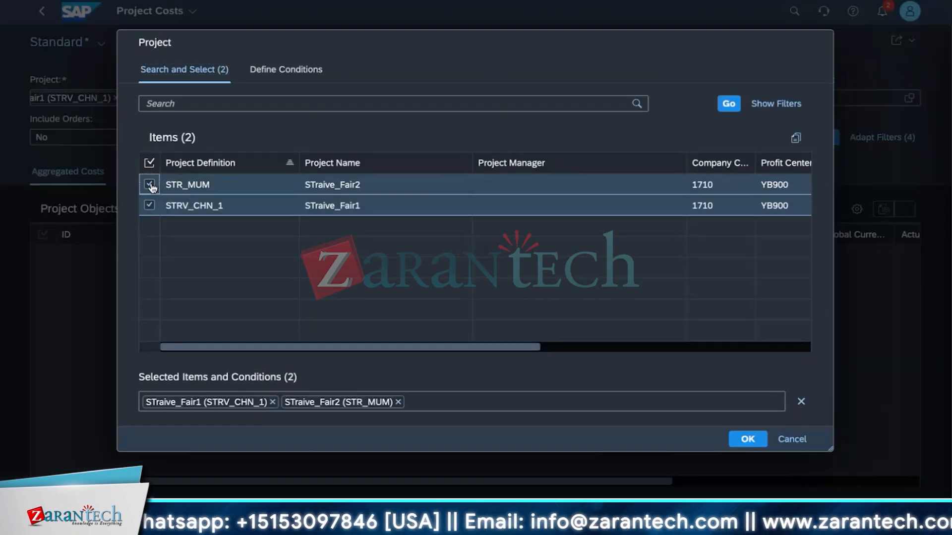
pyautogui.click(791, 439)
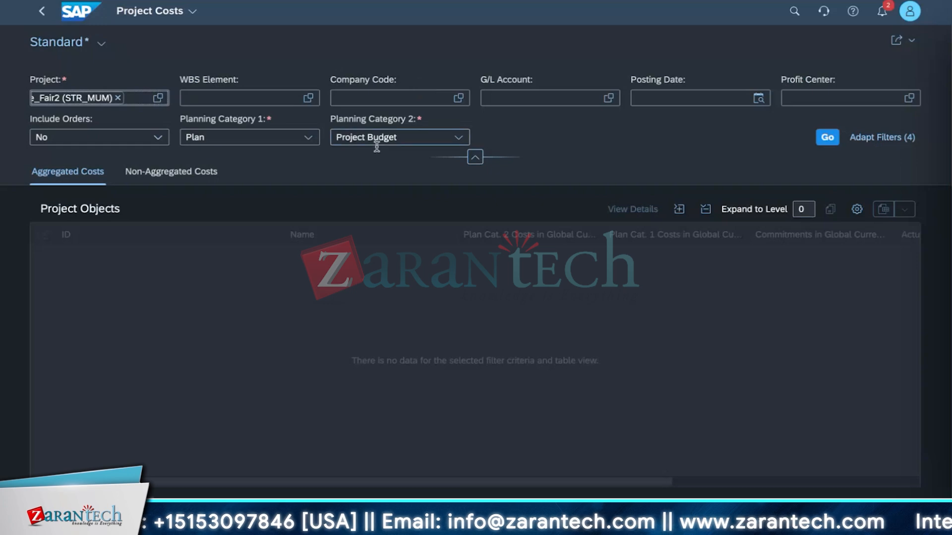
pyautogui.click(826, 139)
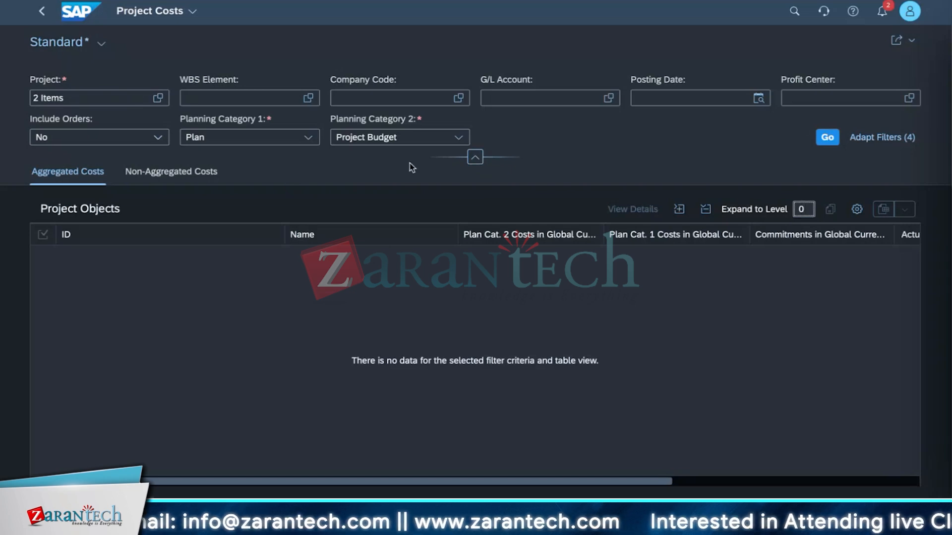
# Switch to the other SAP system showing Statistical Key Figures – Actuals and search it for "project cost".
pyautogui.moveTo(224, 473)
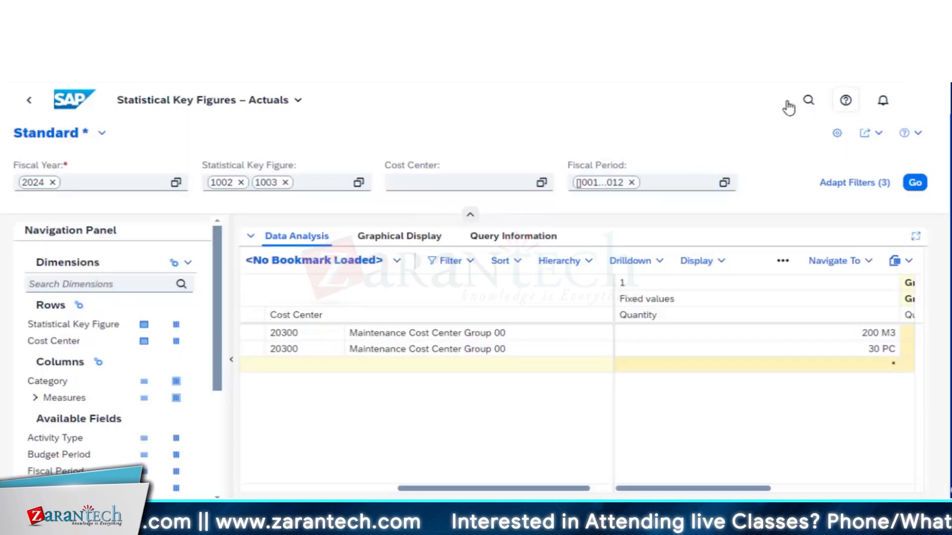
pyautogui.click(808, 100)
pyautogui.write('project cost')
pyautogui.press('Return')
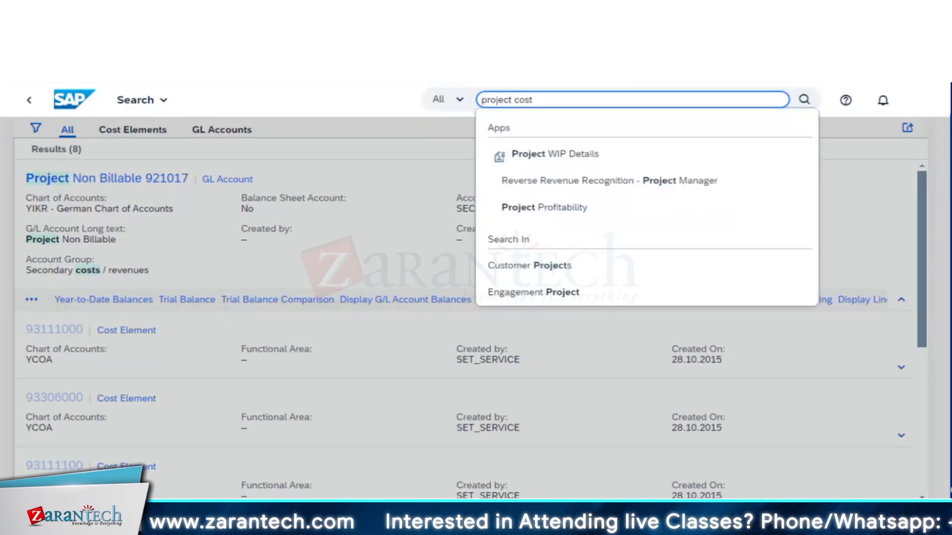
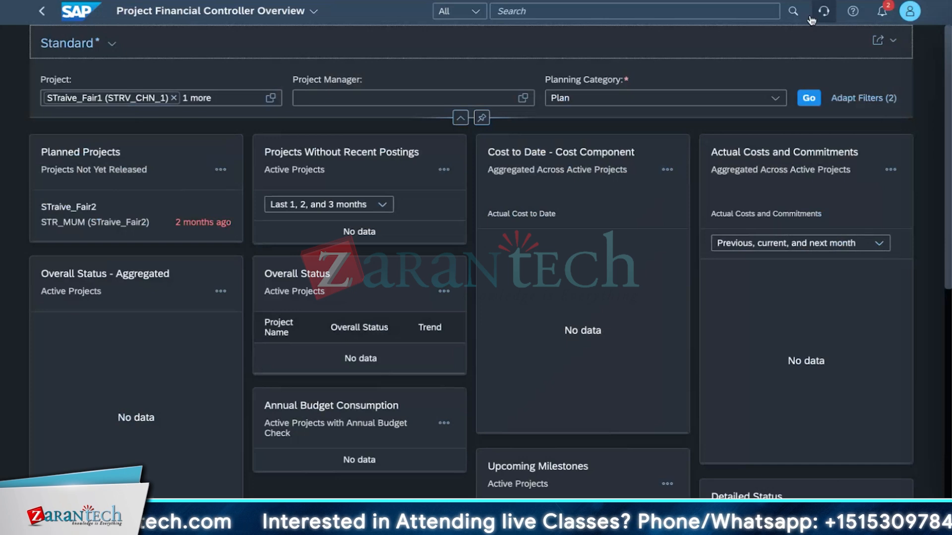
# Find the Manage Internal Orders app and start a new internal order of type 0400, Marketing, in controlling area A000.
pyautogui.click(313, 11)
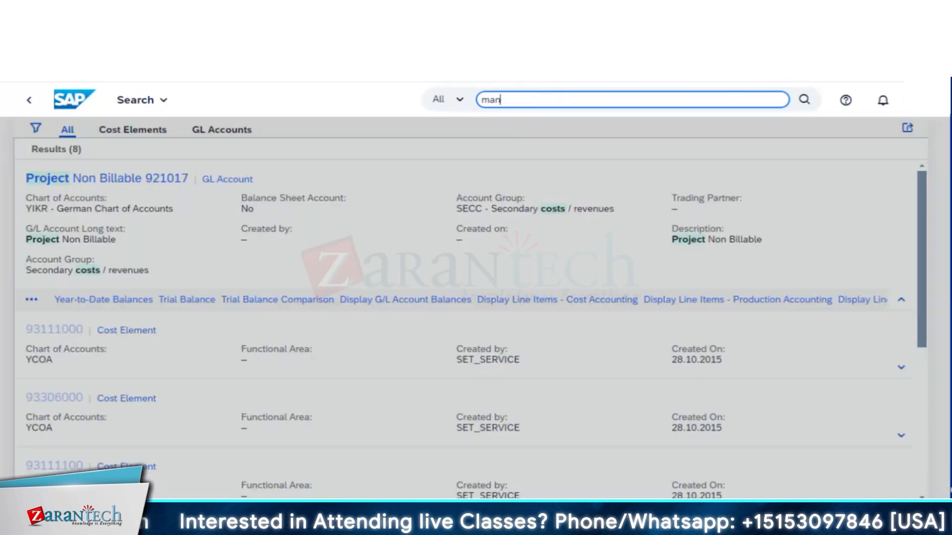
pyautogui.write('ge internal')
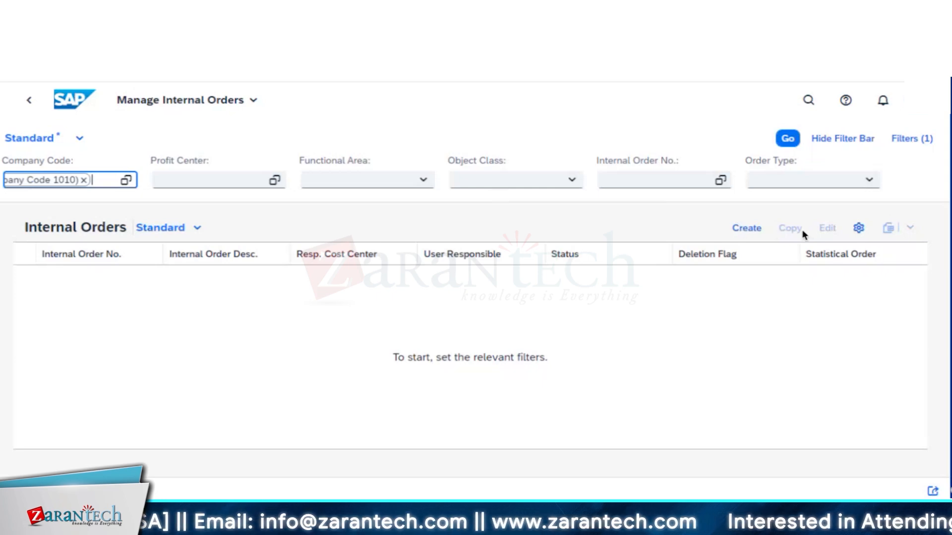
pyautogui.click(745, 229)
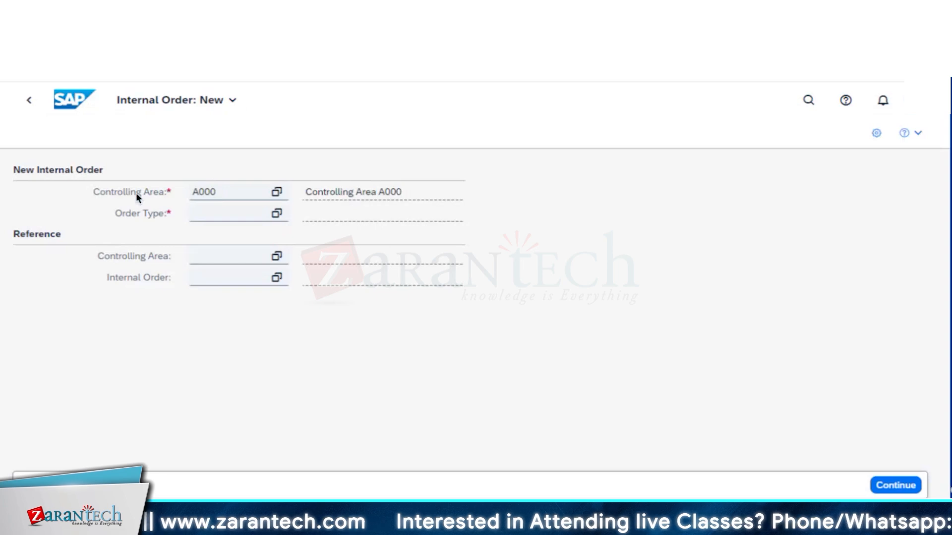
pyautogui.click(276, 213)
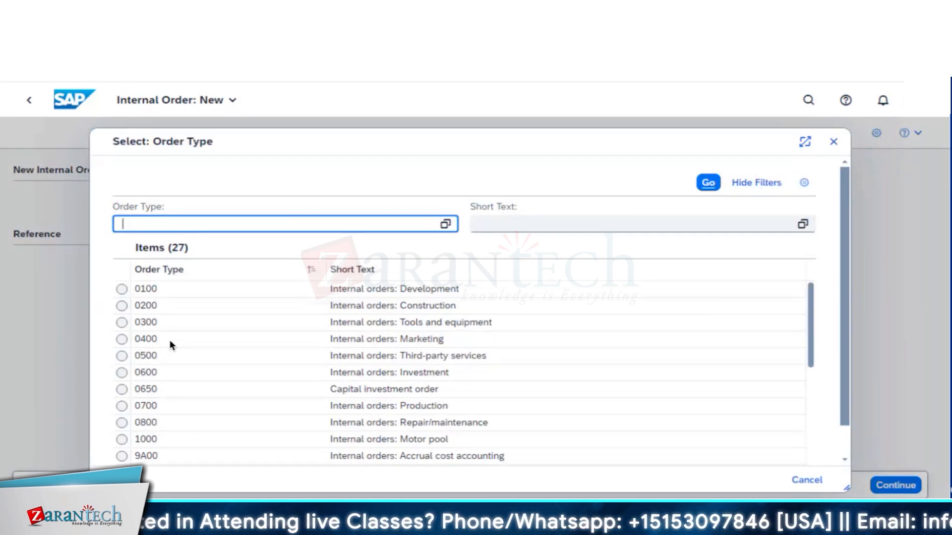
pyautogui.click(122, 341)
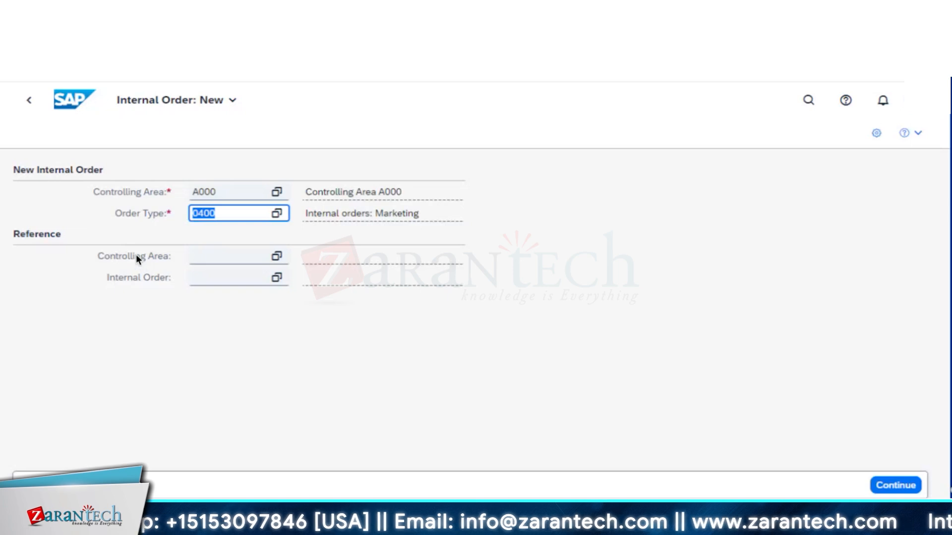
pyautogui.click(901, 486)
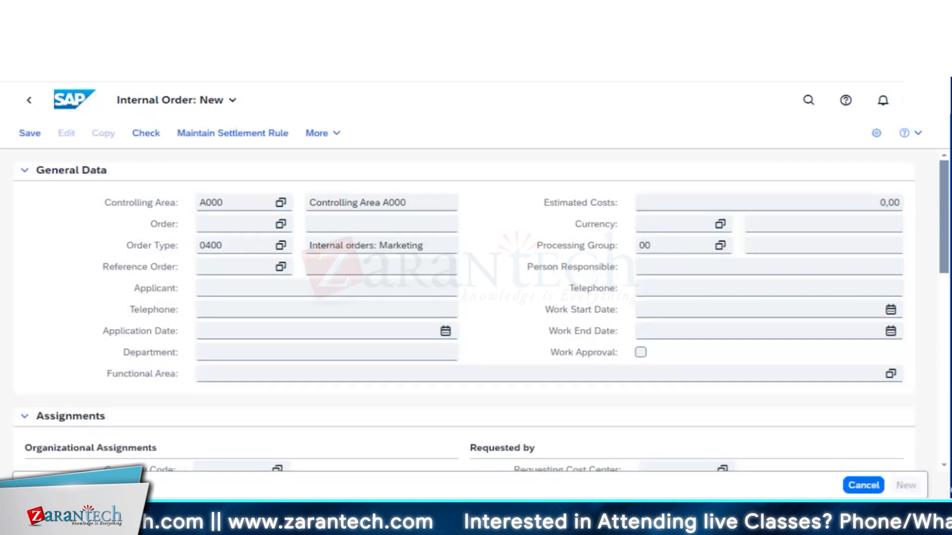
# Enter "Straive trade show" as the description of the new internal order.
pyautogui.click(389, 229)
pyautogui.write('Stra')
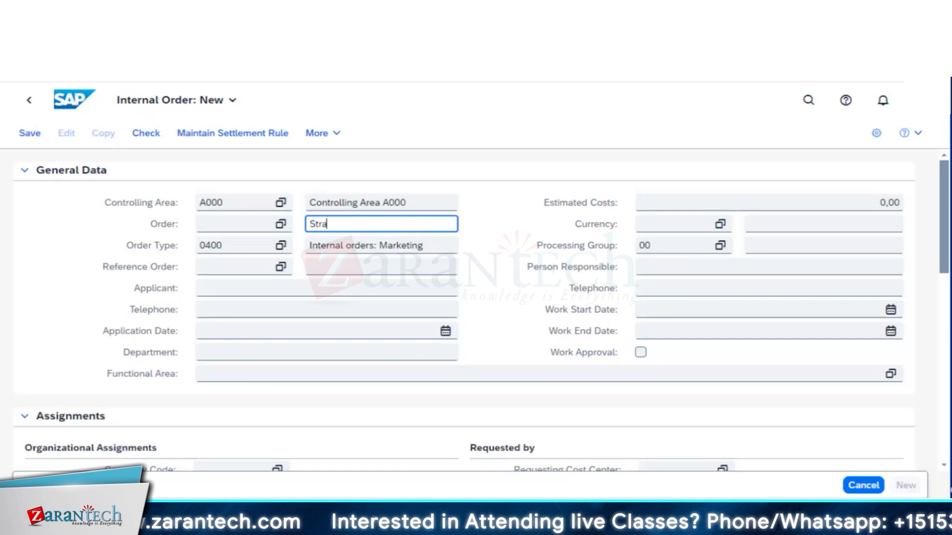
pyautogui.write('ive trade show')
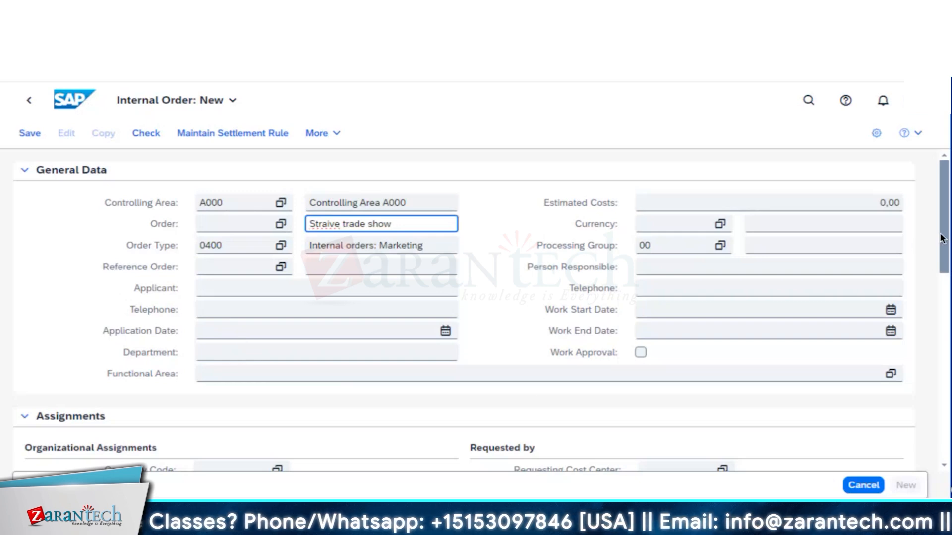
# Go to the internal order's organizational assignments and open the value selection for its profit center.
pyautogui.scroll(-1, 942, 239)
pyautogui.scroll(-4, 942, 239)
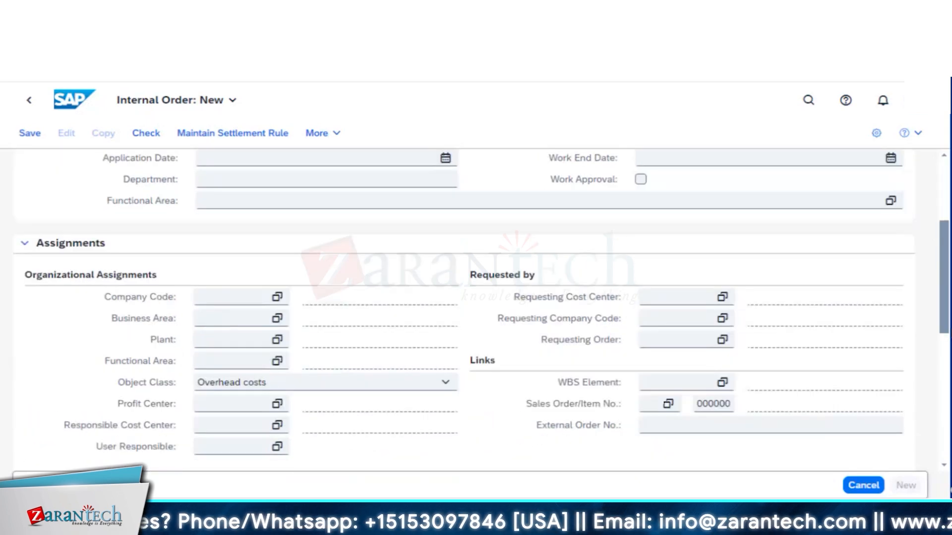
pyautogui.moveTo(944, 297); pyautogui.dragTo(944, 330)
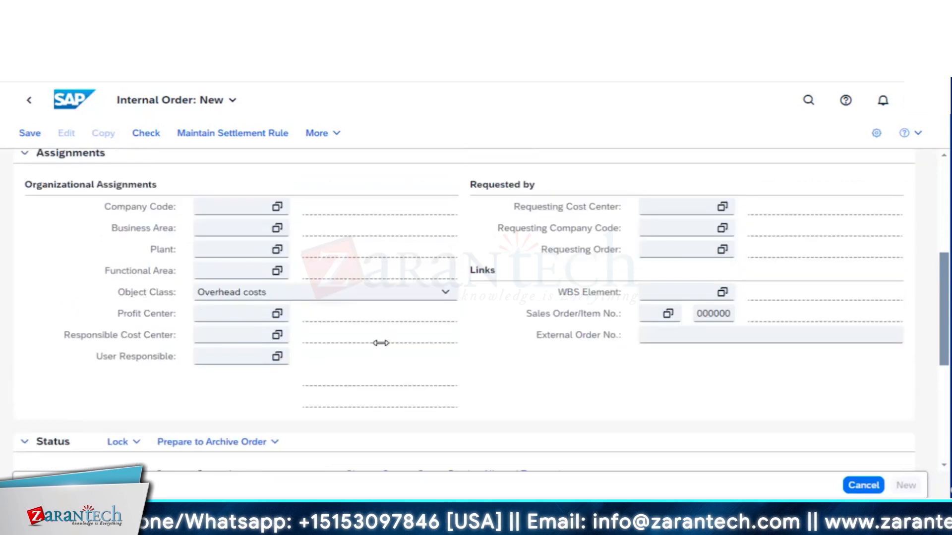
pyautogui.click(237, 317)
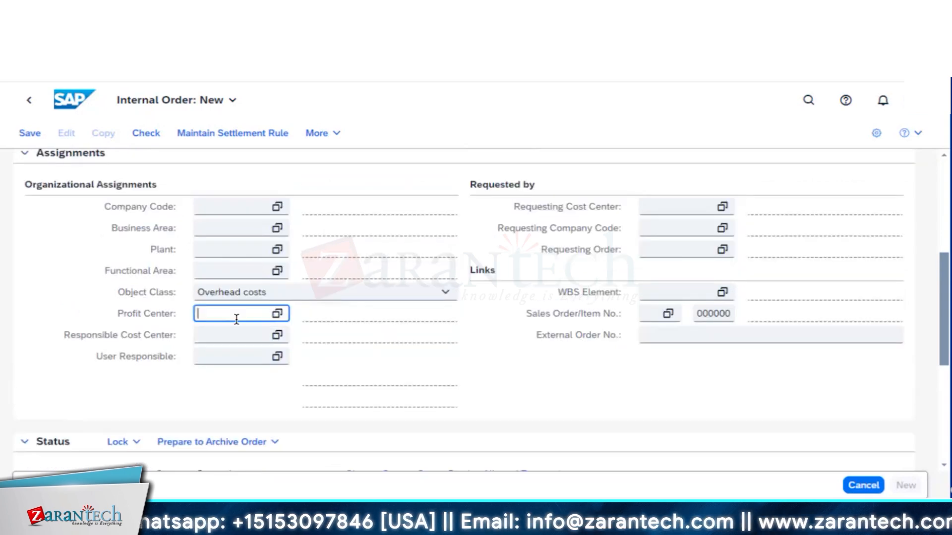
pyautogui.click(276, 318)
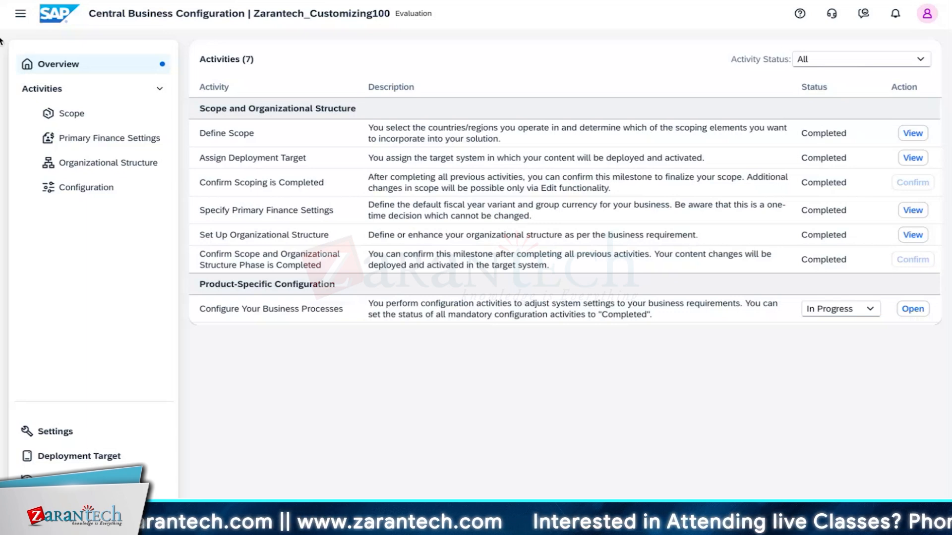
# Switch to Central Business Configuration and search the business process configuration activities for "profit center".
pyautogui.click(89, 187)
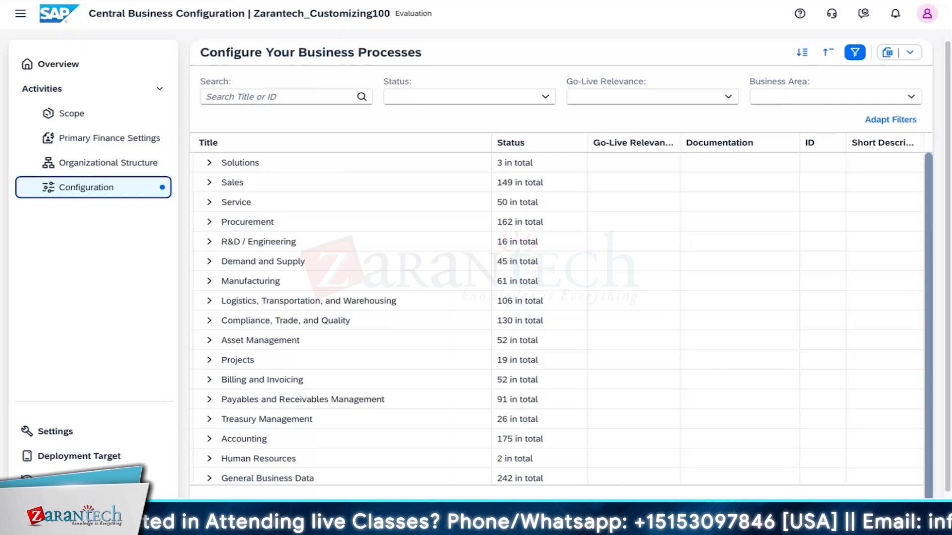
pyautogui.click(329, 98)
pyautogui.write('pt')
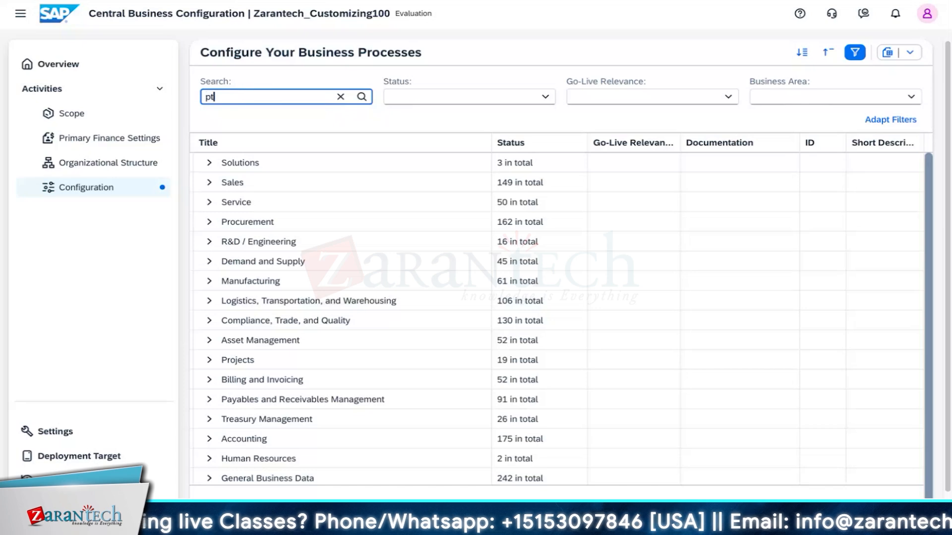
pyautogui.press('BackSpace')
pyautogui.write('rofit ')
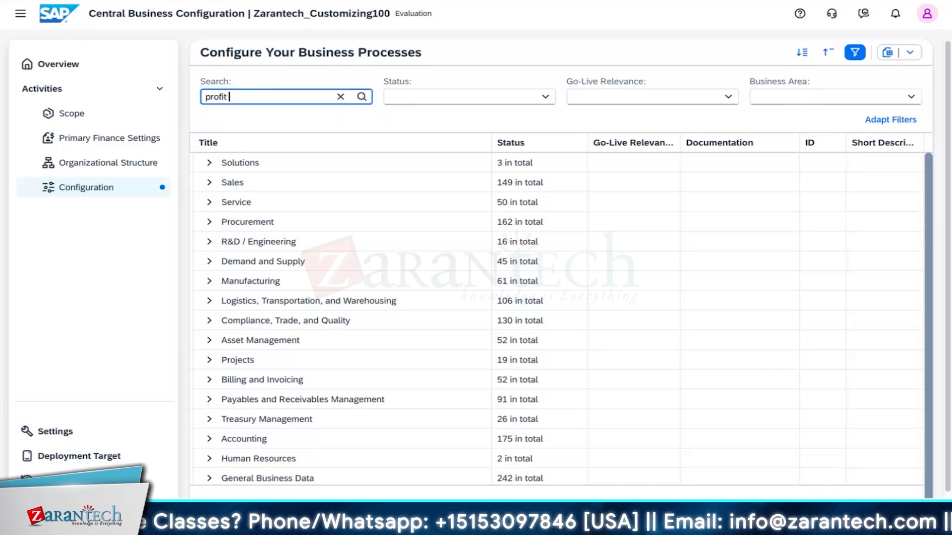
pyautogui.write('center')
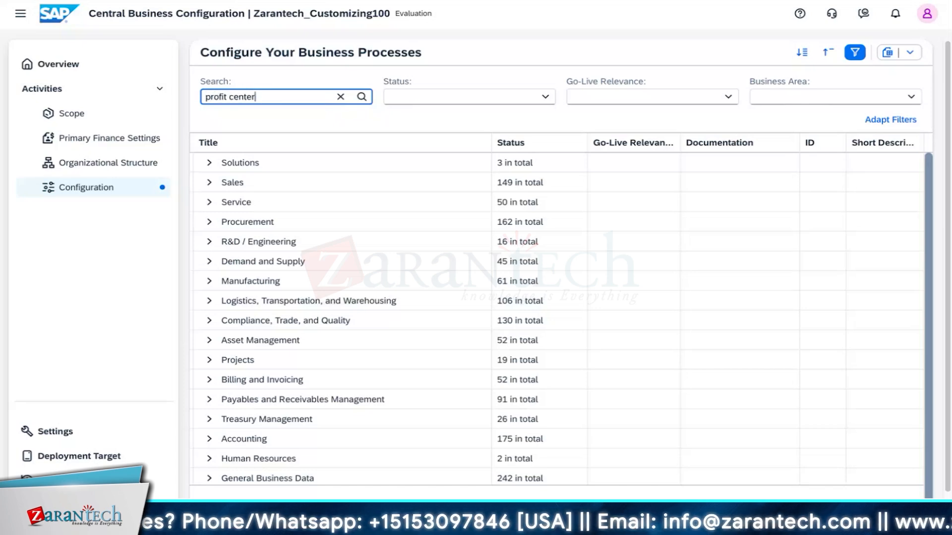
pyautogui.press('Return')
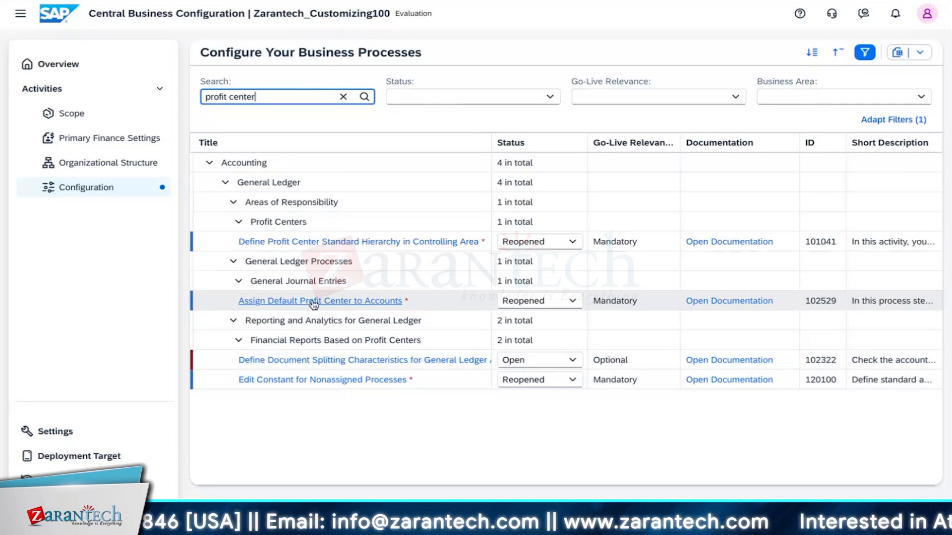
# Highlight the title of the Define Profit Center Standard Hierarchy in Controlling Area activity.
pyautogui.tripleClick(326, 243)
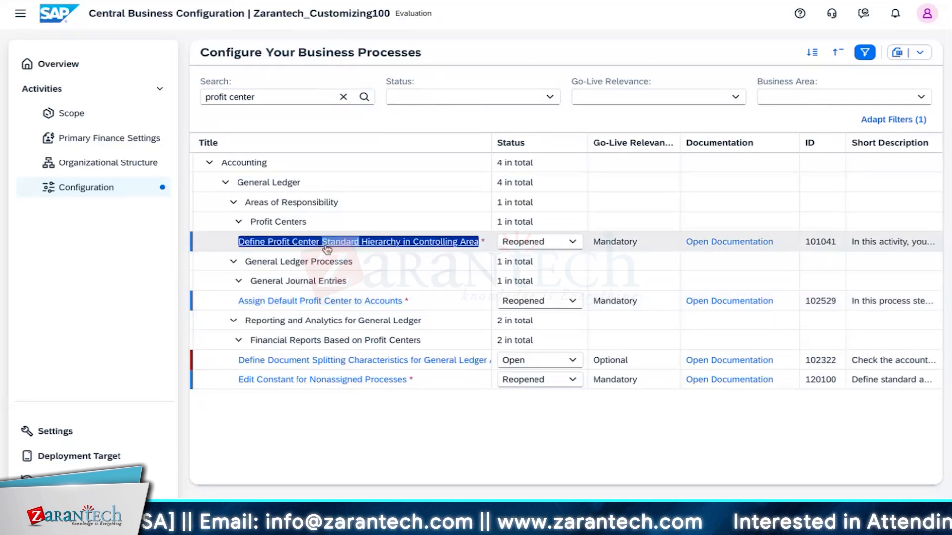
pyautogui.rightClick(326, 248)
pyautogui.press('Escape')
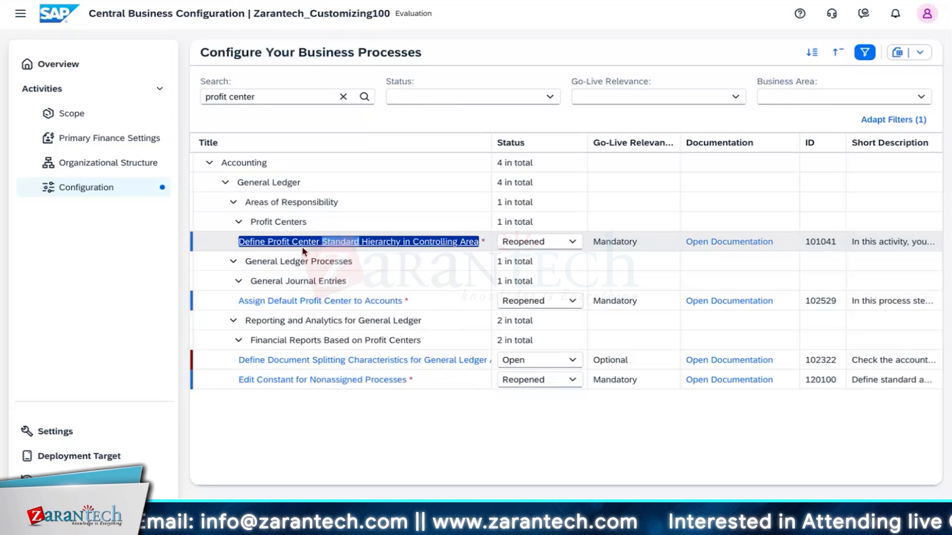
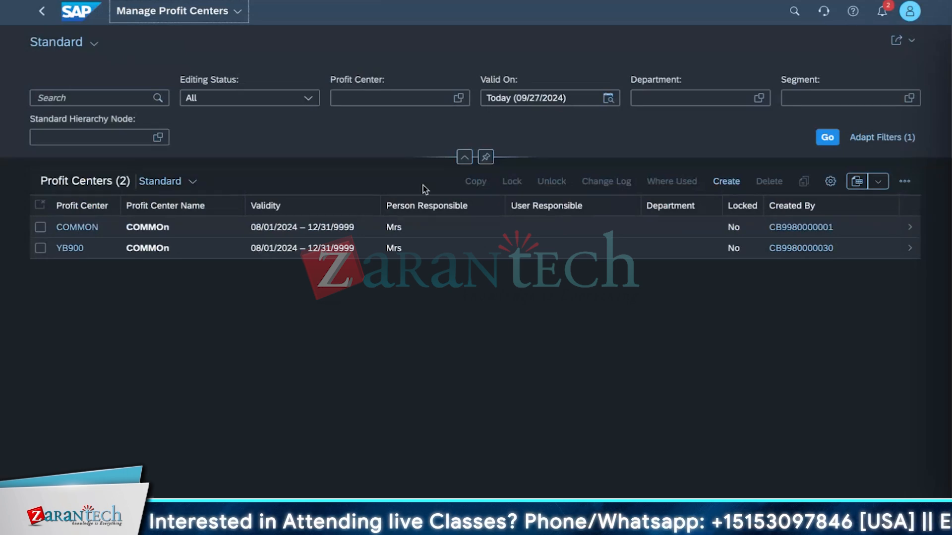
# Start a new profit center, expand its form to full screen, and enter the profit center ID YSPF.
pyautogui.click(725, 181)
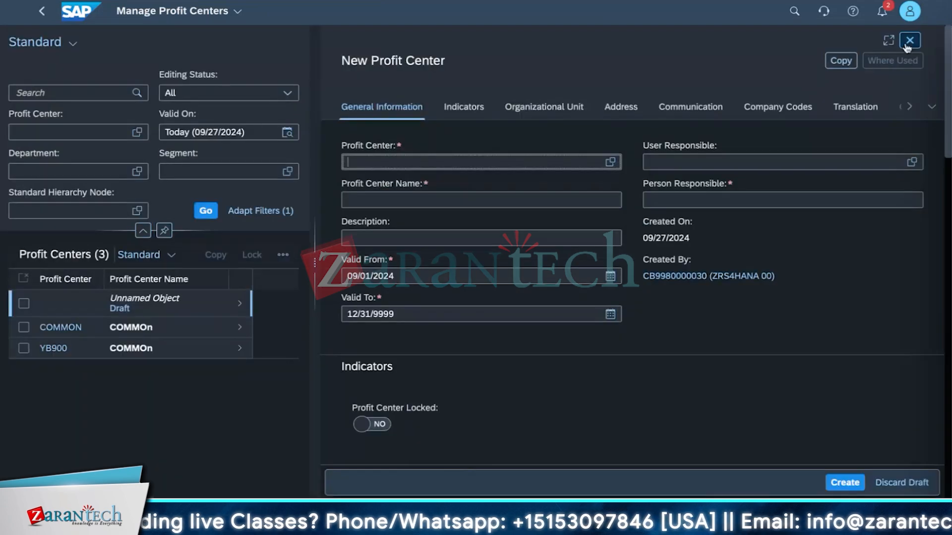
pyautogui.click(892, 43)
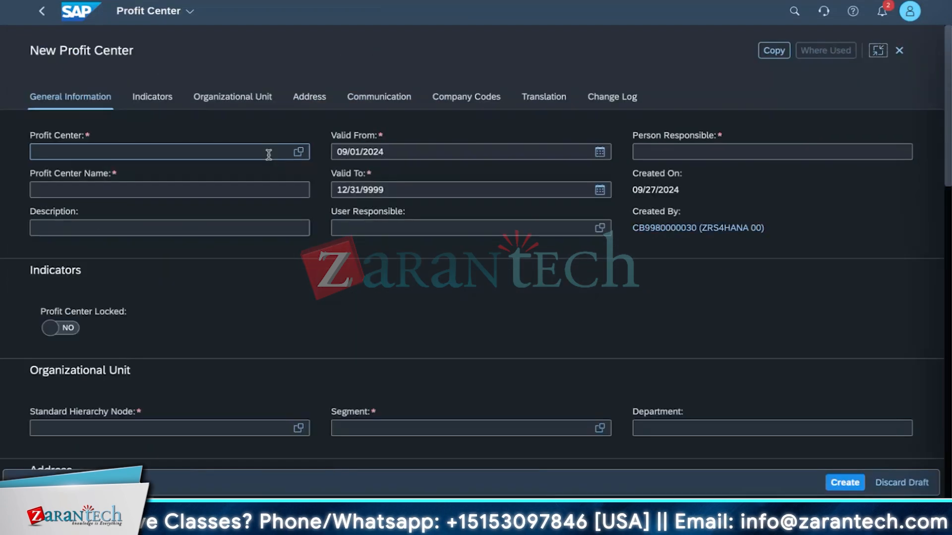
pyautogui.click(268, 155)
pyautogui.write('Y')
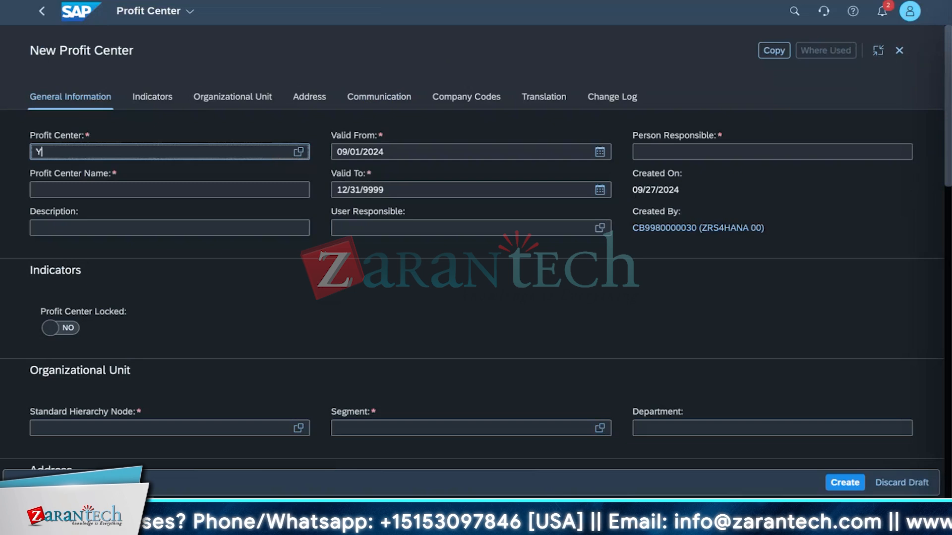
pyautogui.write('SPF')
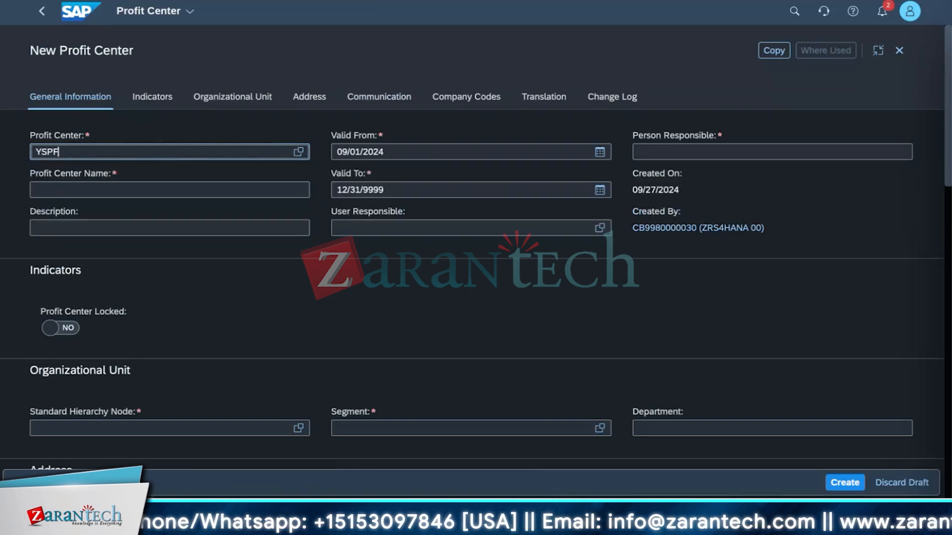
# Enter "Straive HRMS PF CENT" as the name of the new profit center.
pyautogui.click(253, 185)
pyautogui.write('Straive H')
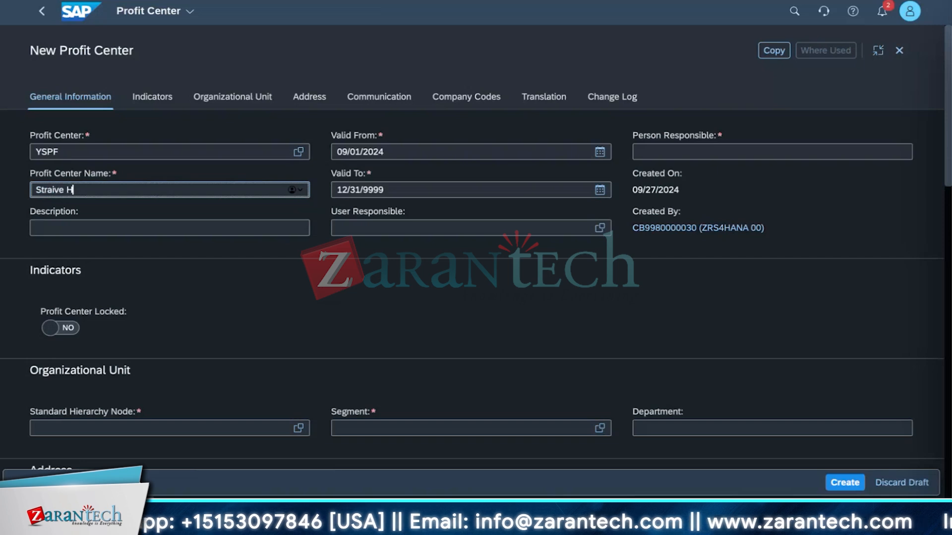
pyautogui.write('RMS PF CENT')
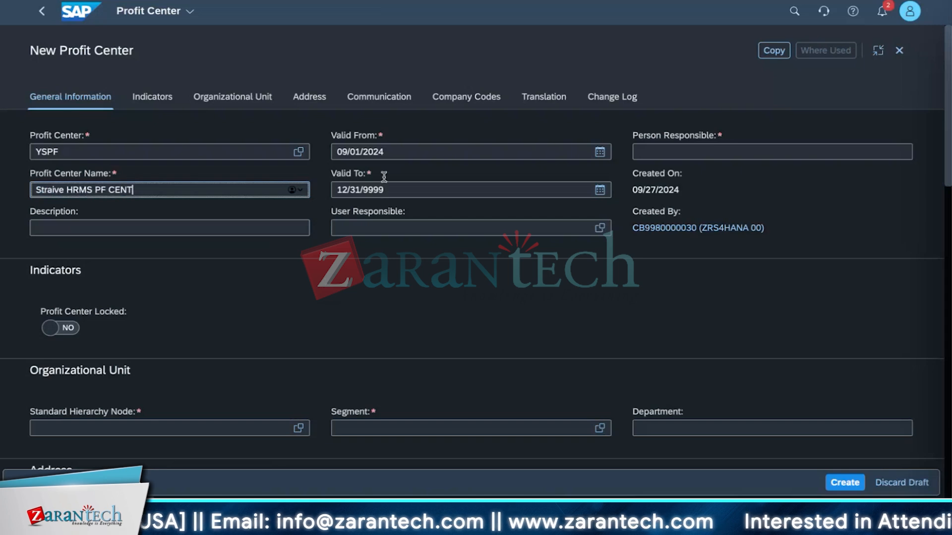
pyautogui.click(652, 152)
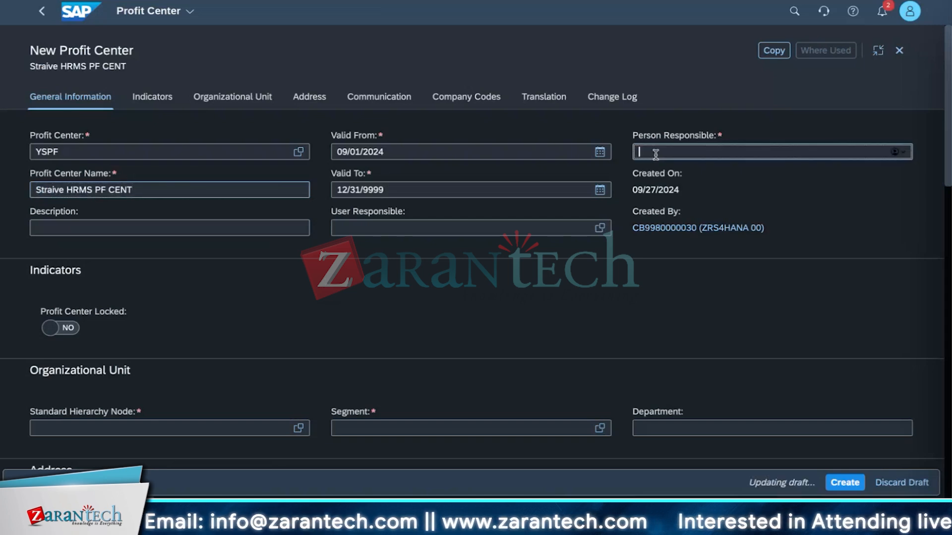
pyautogui.click(901, 152)
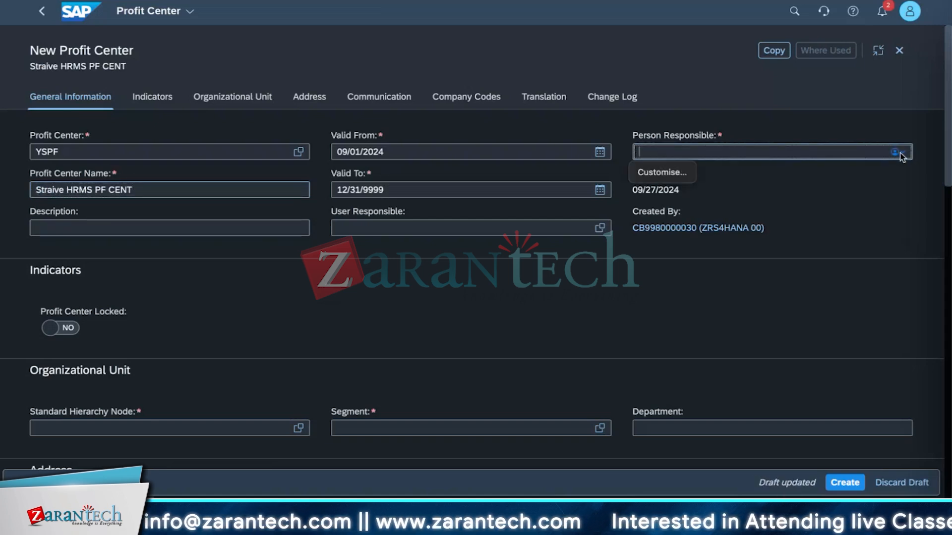
pyautogui.click(672, 173)
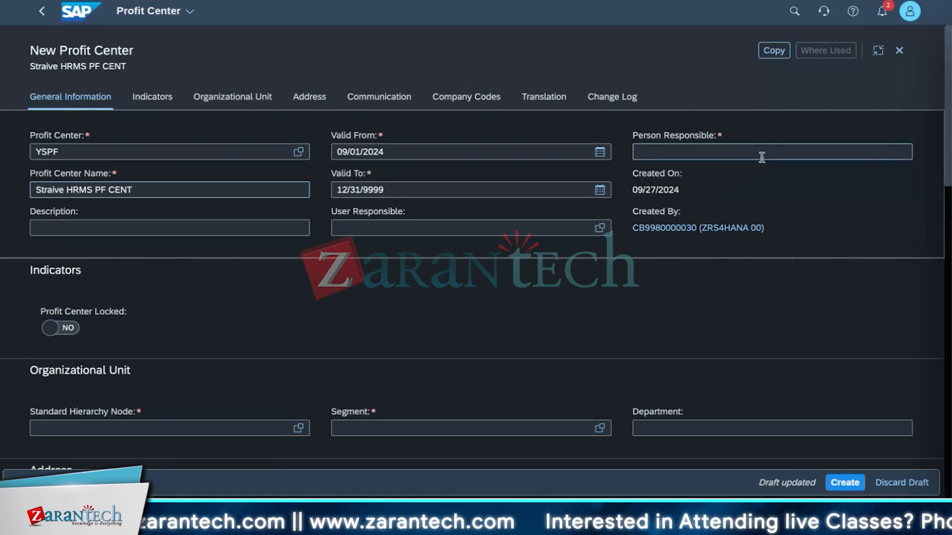
pyautogui.click(762, 157)
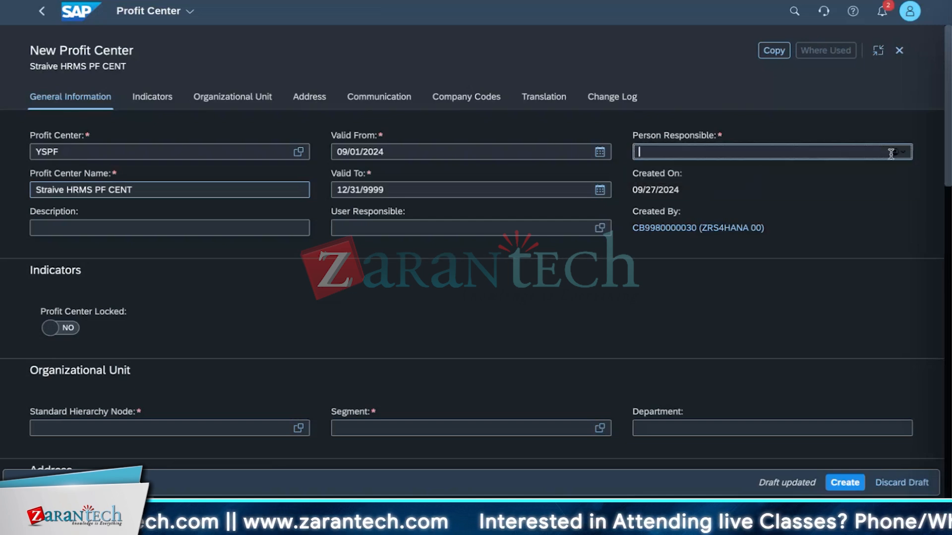
pyautogui.click(897, 153)
pyautogui.click(668, 169)
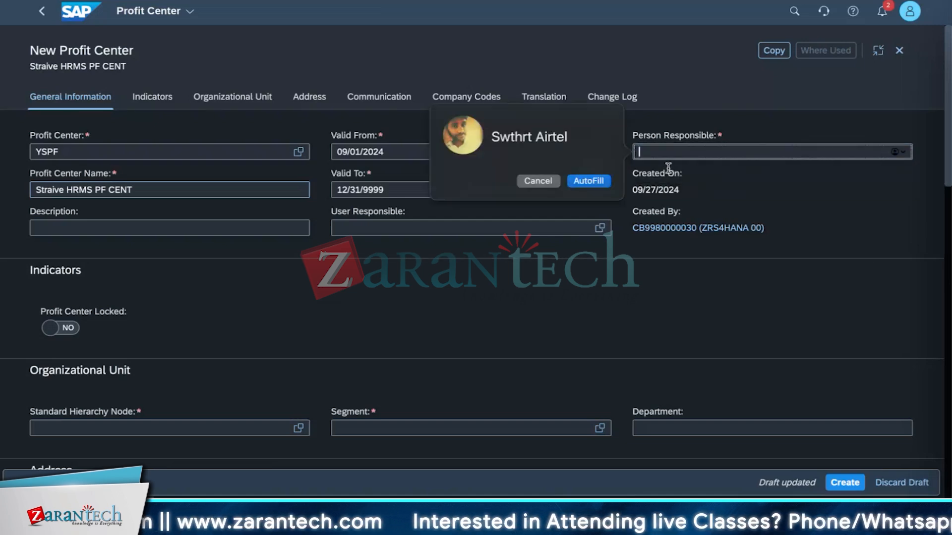
pyautogui.click(541, 182)
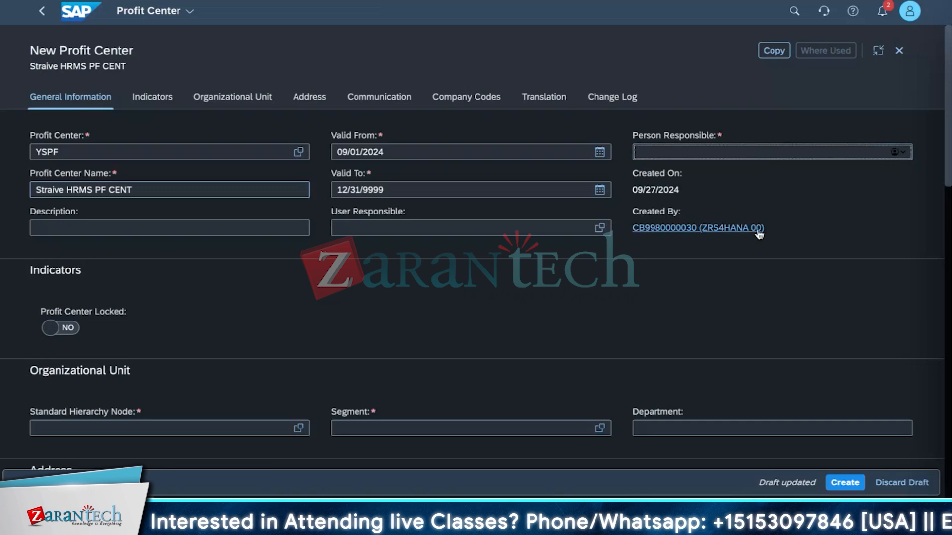
pyautogui.moveTo(765, 228); pyautogui.dragTo(715, 223)
pyautogui.click(709, 148)
pyautogui.write('k')
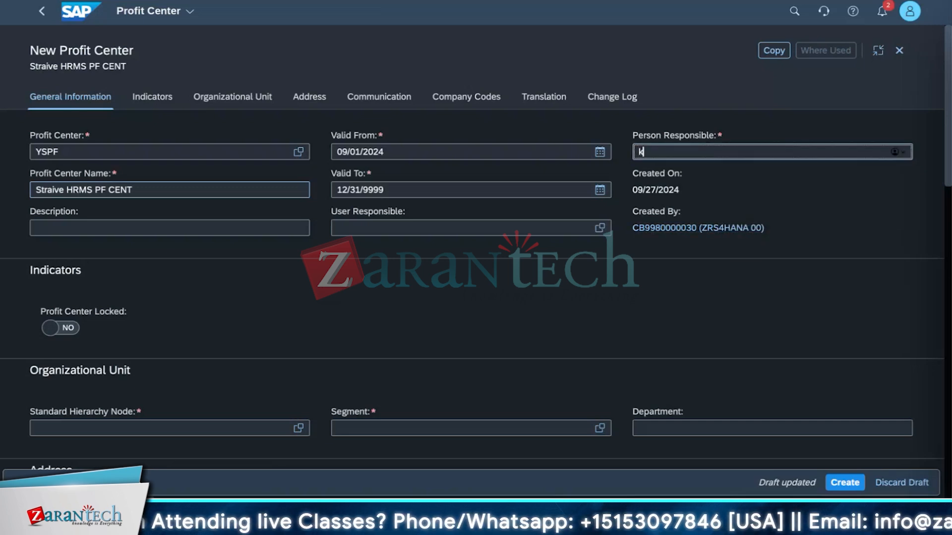
pyautogui.write('art')
pyautogui.press('BackSpace')
pyautogui.press('BackSpace')
pyautogui.press('BackSpace')
pyautogui.press('BackSpace')
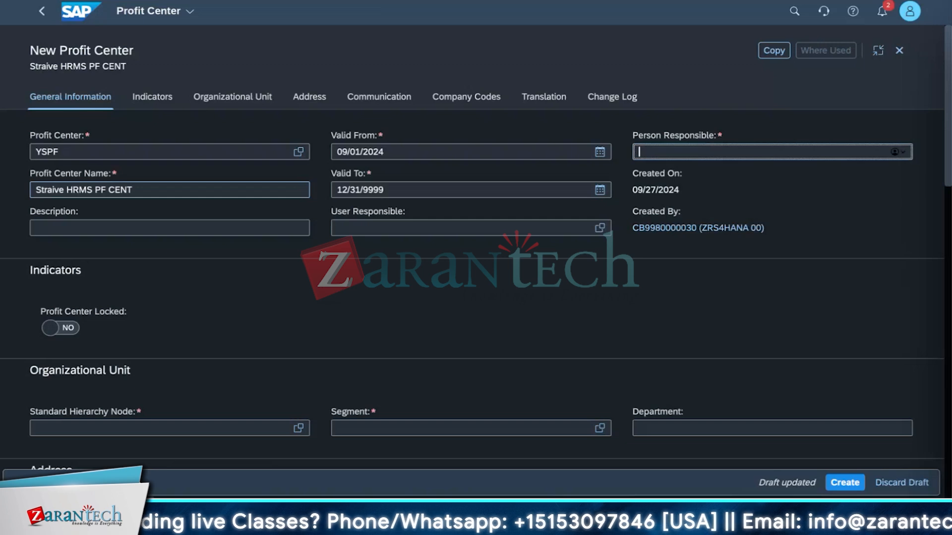
# Enter "Straive Org" as the person responsible for the new profit center.
pyautogui.write('s')
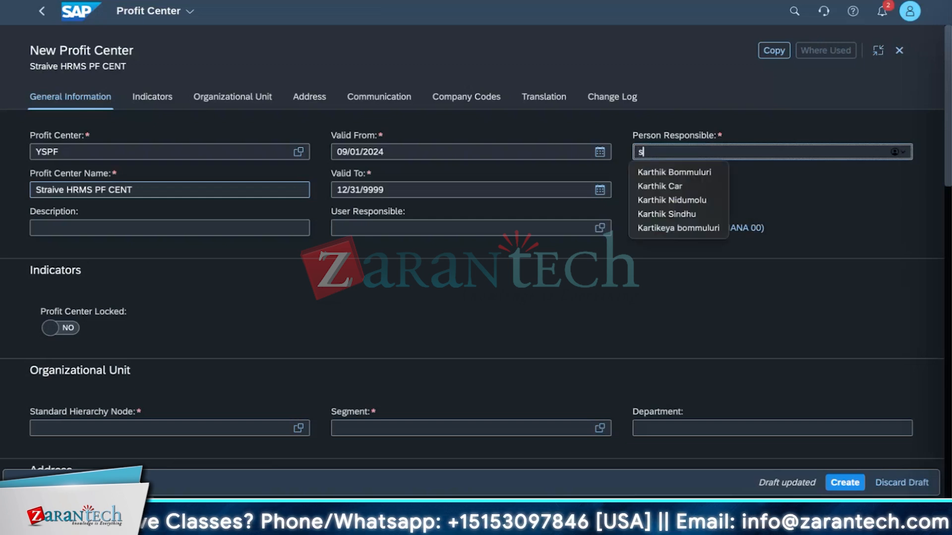
pyautogui.write('traive ')
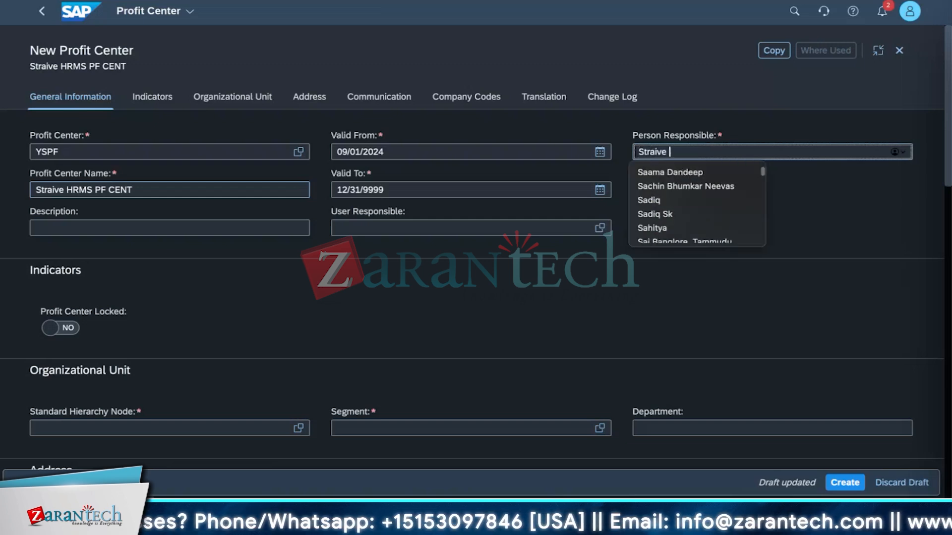
pyautogui.write('Org')
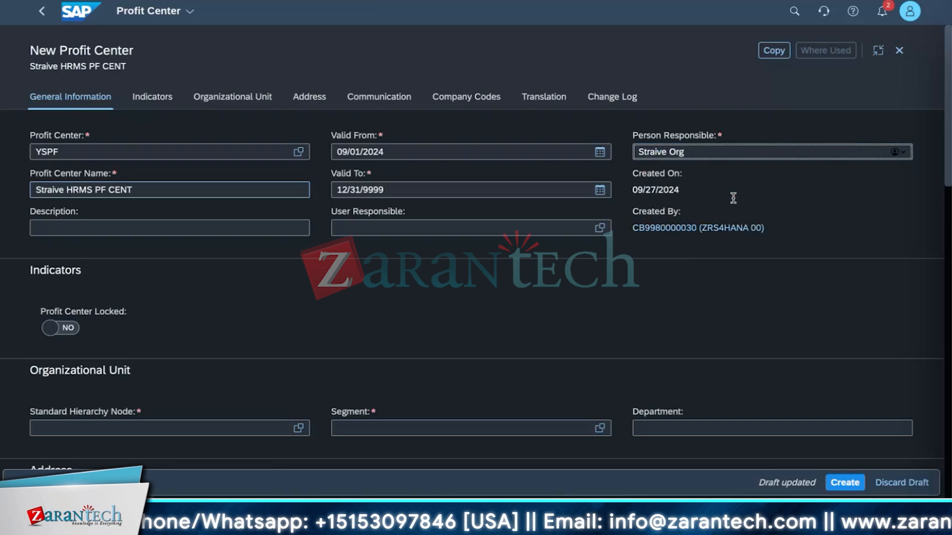
pyautogui.click(733, 197)
pyautogui.scroll(-1, 379, 292)
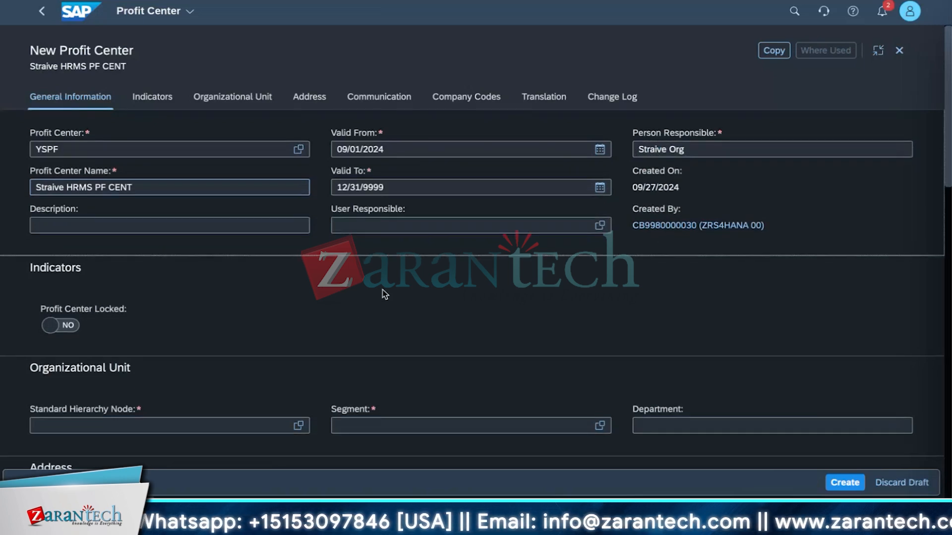
# Replace the entry for the profit center's person responsible with "admin".
pyautogui.click(684, 149)
pyautogui.press('BackSpace')
pyautogui.press('BackSpace')
pyautogui.press('BackSpace')
pyautogui.press('BackSpace')
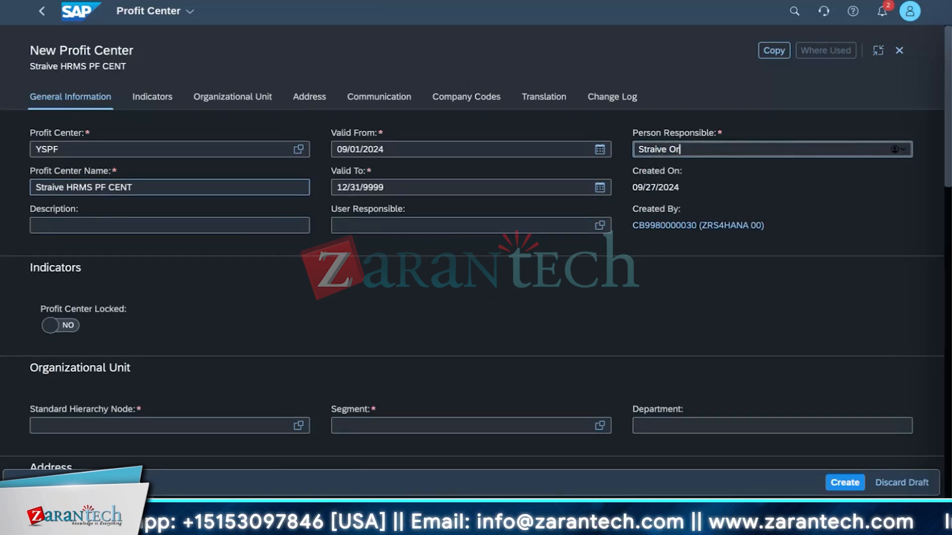
pyautogui.press('BackSpace')
pyautogui.press('BackSpace')
pyautogui.press('BackSpace')
pyautogui.press('BackSpace')
pyautogui.press('BackSpace')
pyautogui.press('BackSpace')
pyautogui.press('BackSpace')
pyautogui.write('ad')
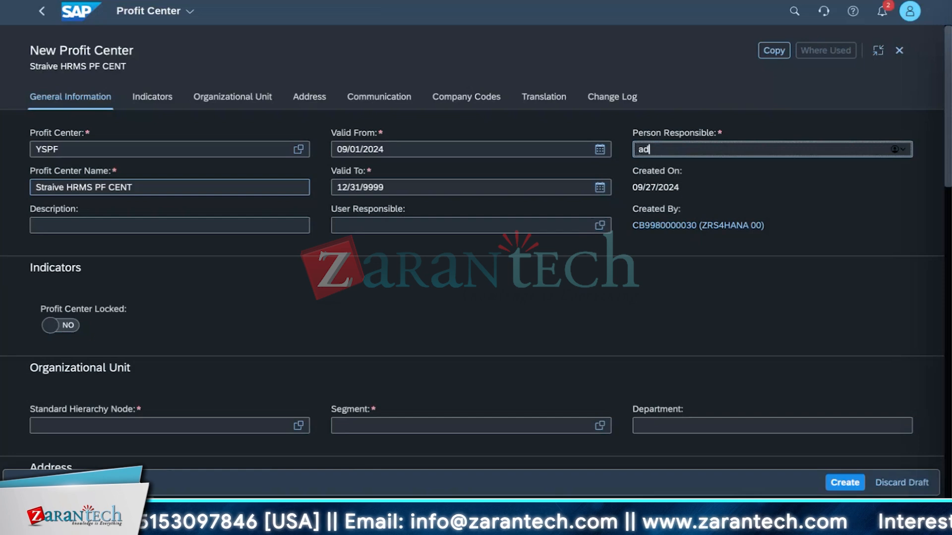
pyautogui.write('min')
pyautogui.click(528, 284)
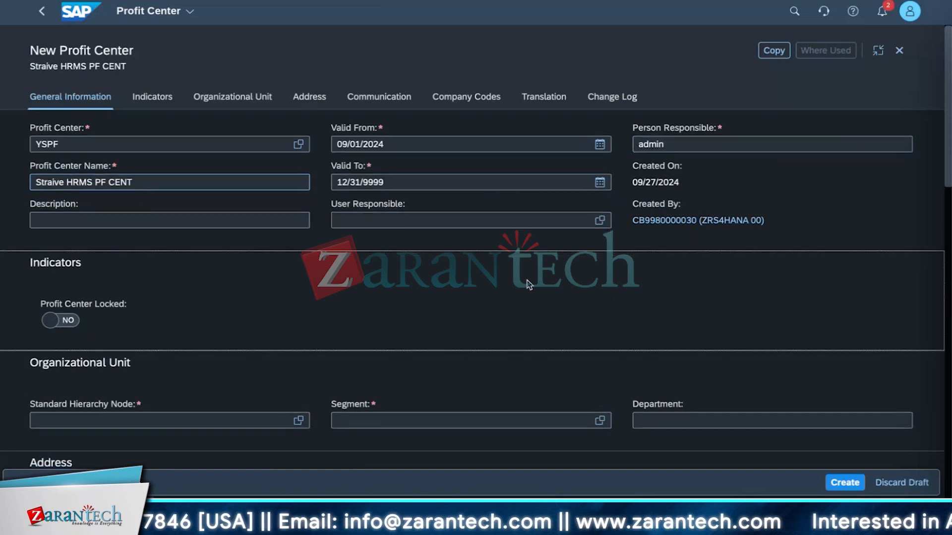
# Enter "Revenue from selling products" as the description of the new profit center.
pyautogui.scroll(1, 529, 284)
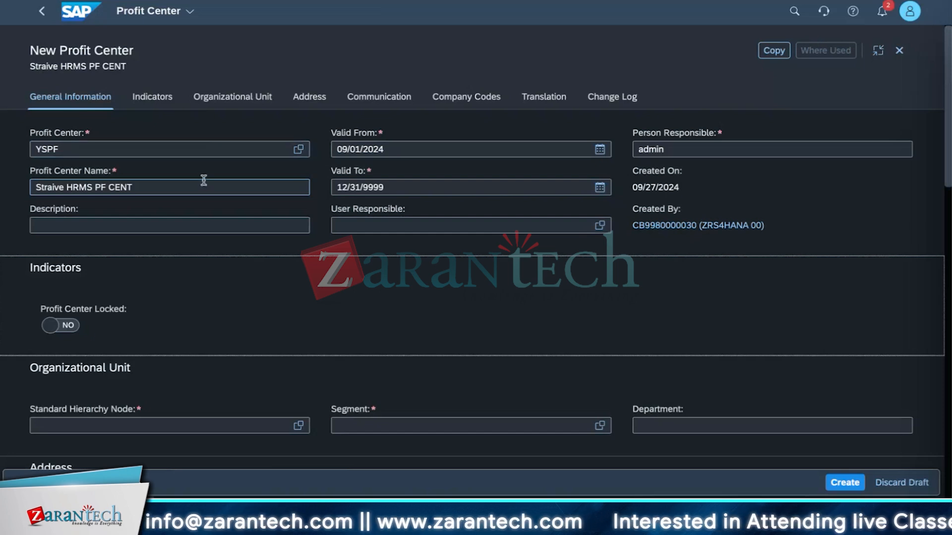
pyautogui.click(218, 224)
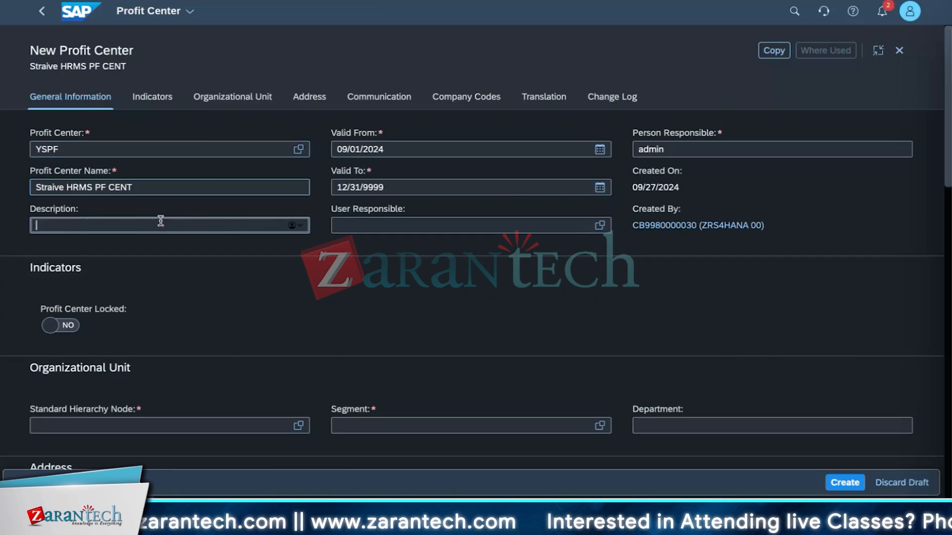
pyautogui.write('Revenu')
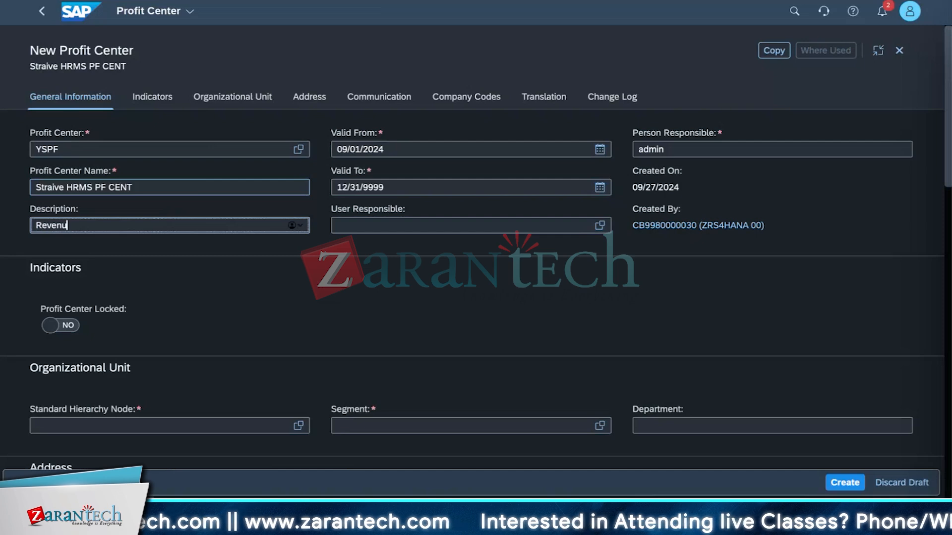
pyautogui.write('e from ')
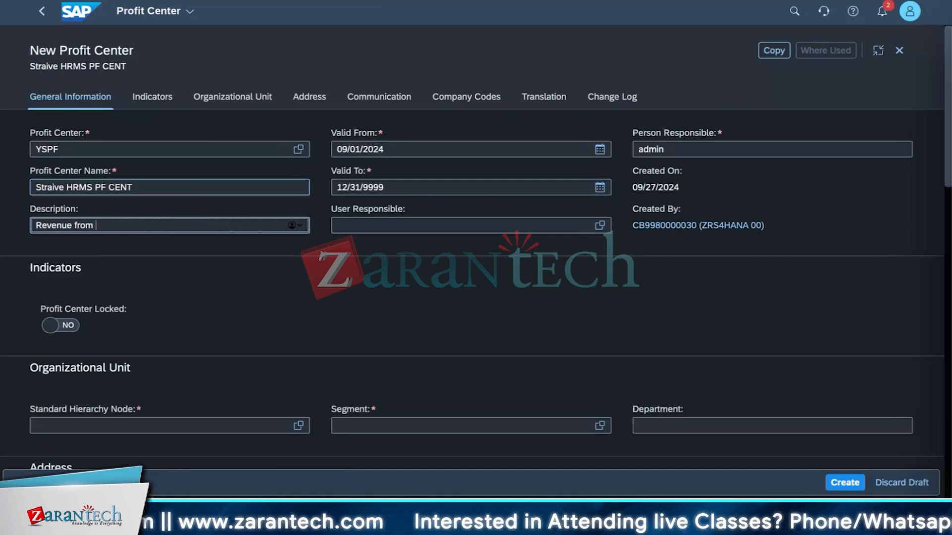
pyautogui.write('selling pr')
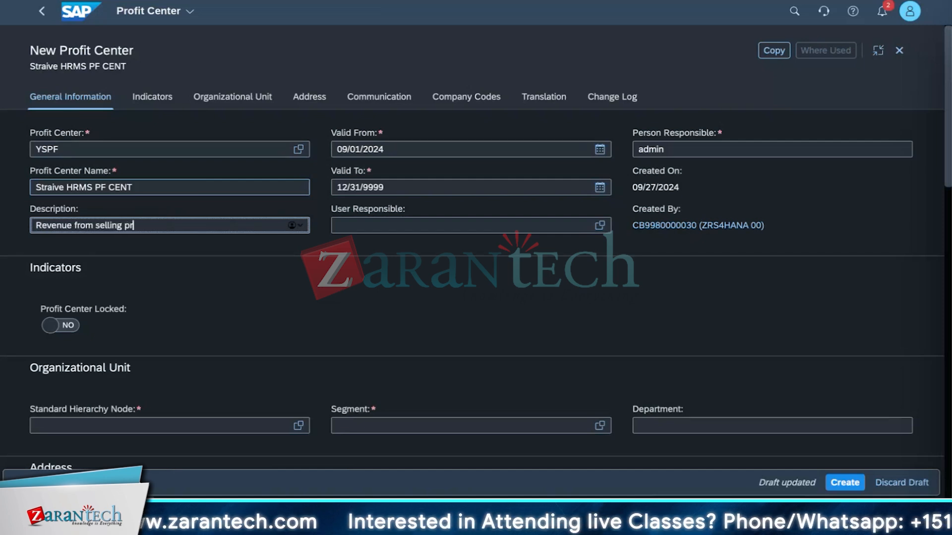
pyautogui.write('oducts')
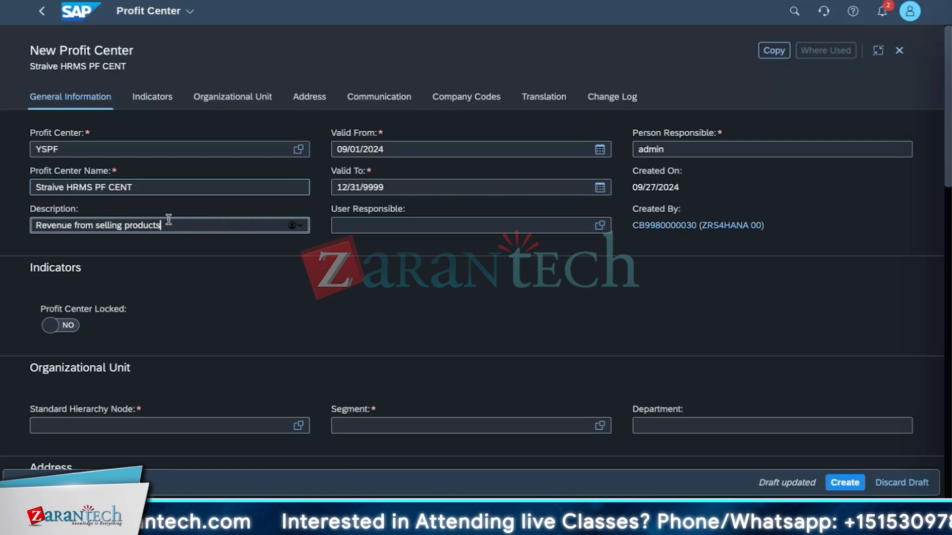
# Change the profit center name to "Straive sales".
pyautogui.click(169, 187)
pyautogui.press('BackSpace')
pyautogui.press('BackSpace')
pyautogui.press('BackSpace')
pyautogui.press('BackSpace')
pyautogui.press('BackSpace')
pyautogui.press('BackSpace')
pyautogui.press('BackSpace')
pyautogui.press('BackSpace')
pyautogui.press('BackSpace')
pyautogui.press('BackSpace')
pyautogui.press('BackSpace')
pyautogui.press('BackSpace')
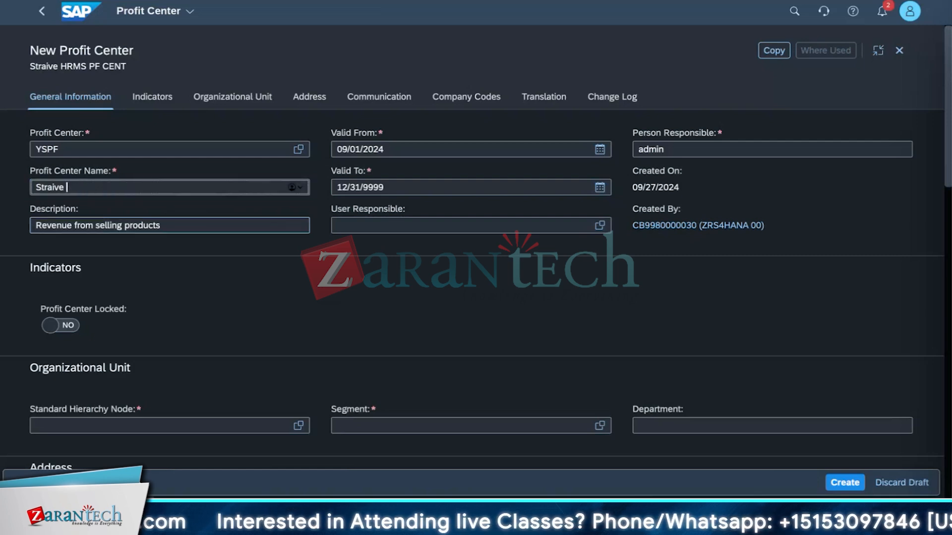
pyautogui.press('BackSpace')
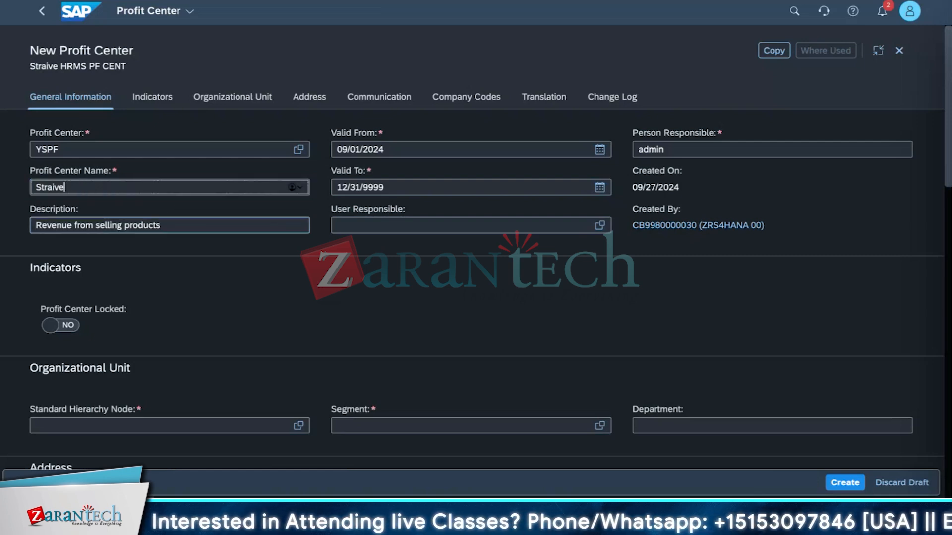
pyautogui.write('sal')
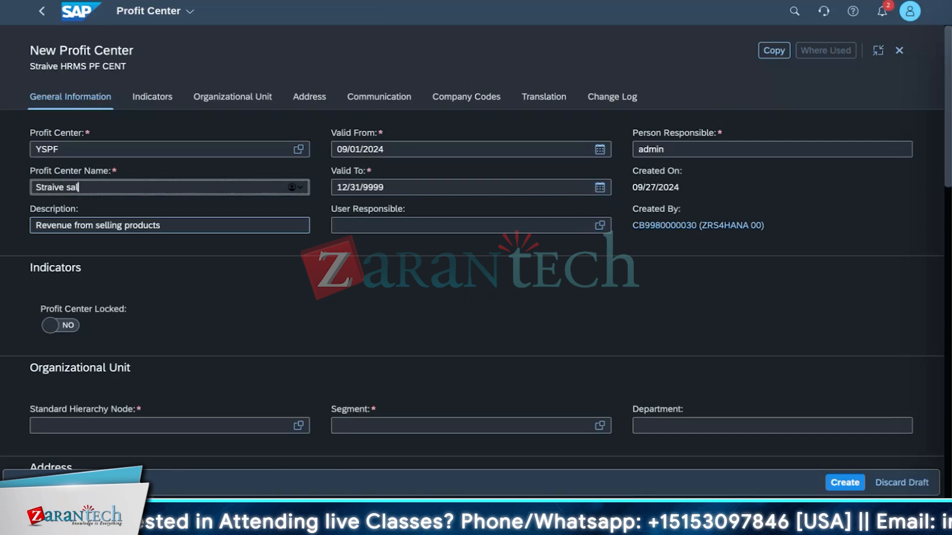
pyautogui.write('es')
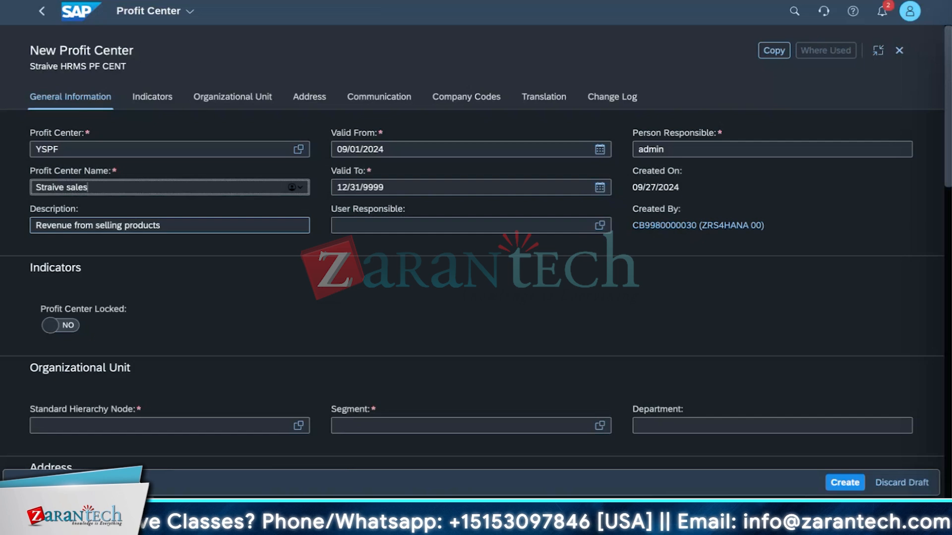
# Assign standard hierarchy node YBPH and segment 100_D to the new profit center.
pyautogui.scroll(-3, 335, 287)
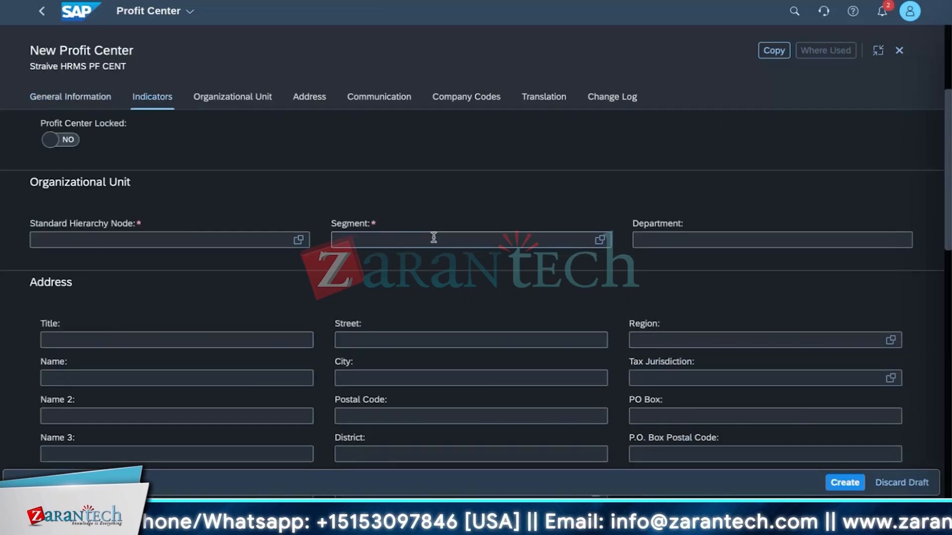
pyautogui.click(300, 243)
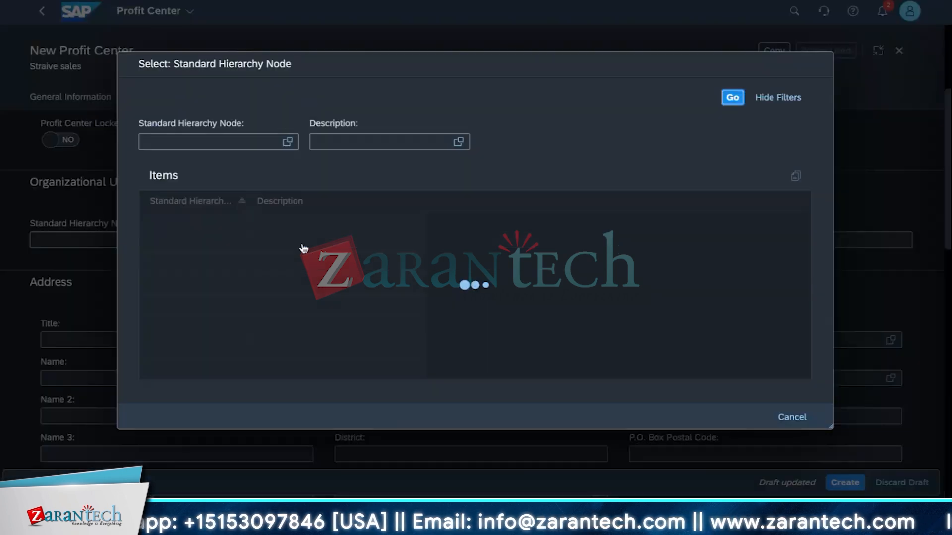
pyautogui.click(207, 225)
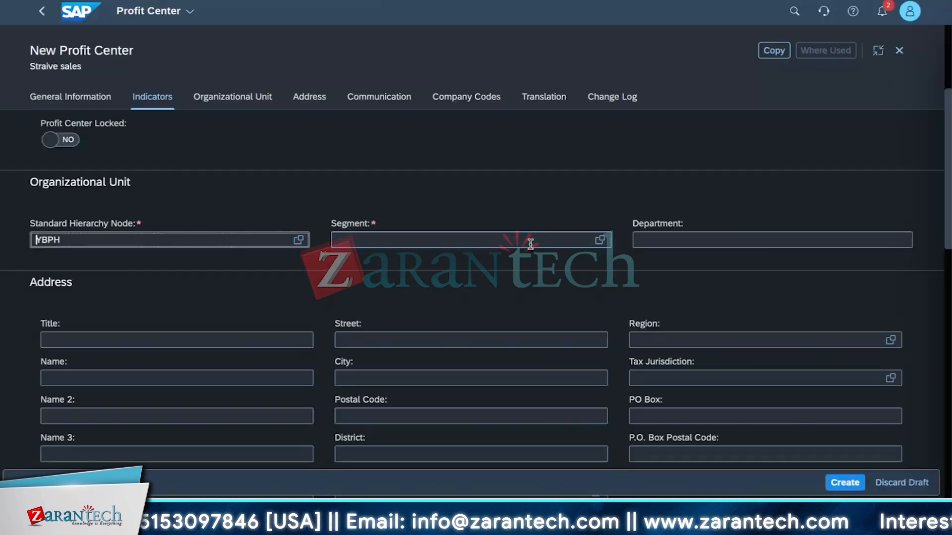
pyautogui.click(601, 241)
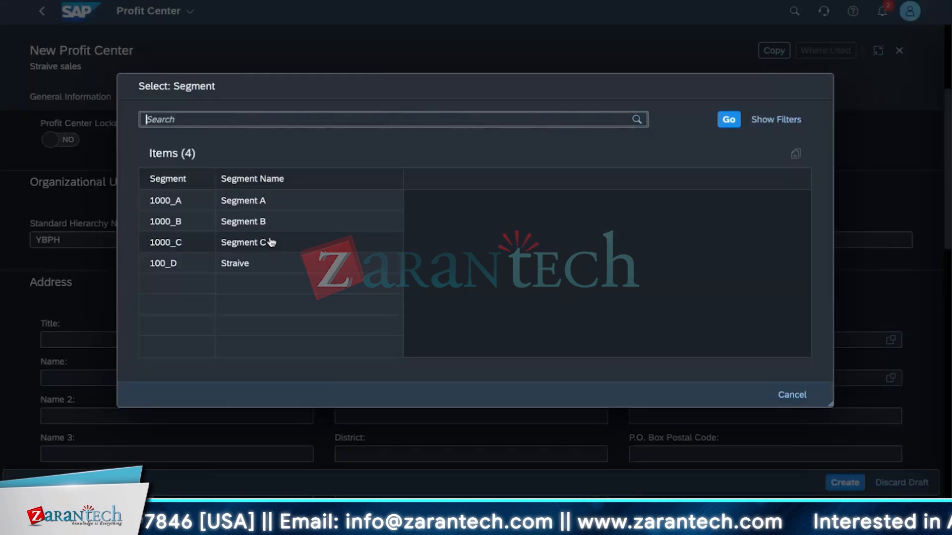
pyautogui.click(203, 263)
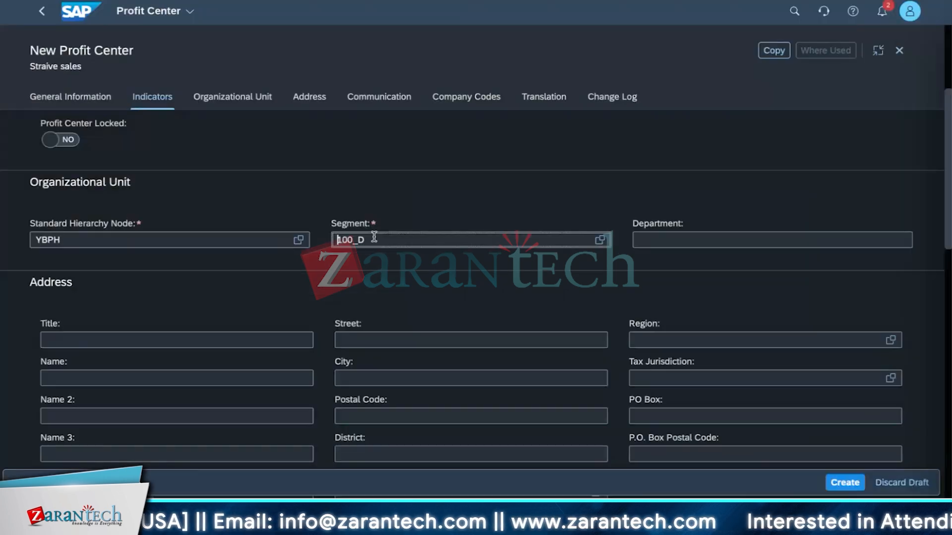
# Review the remaining sections of the new profit center and create it.
pyautogui.scroll(-7, 527, 377)
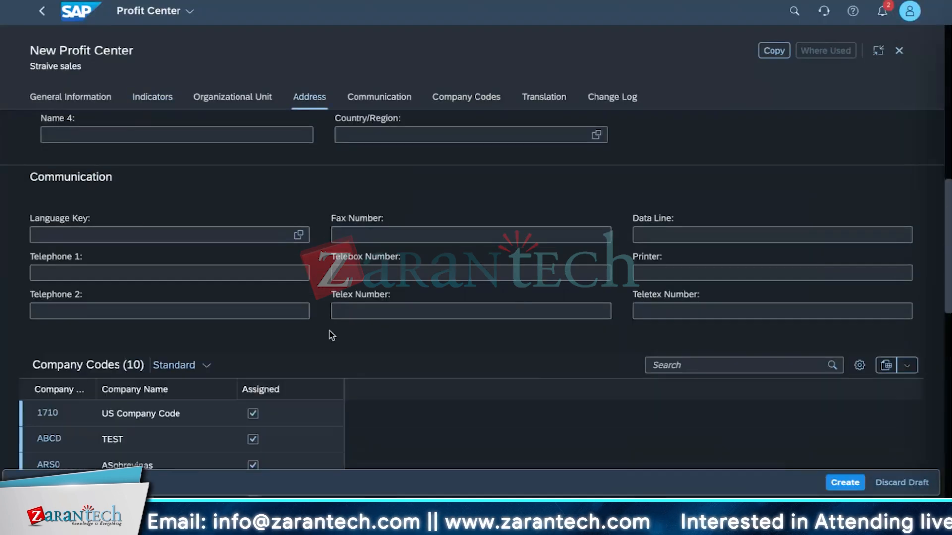
pyautogui.scroll(-3, 307, 357)
pyautogui.scroll(-8, 284, 376)
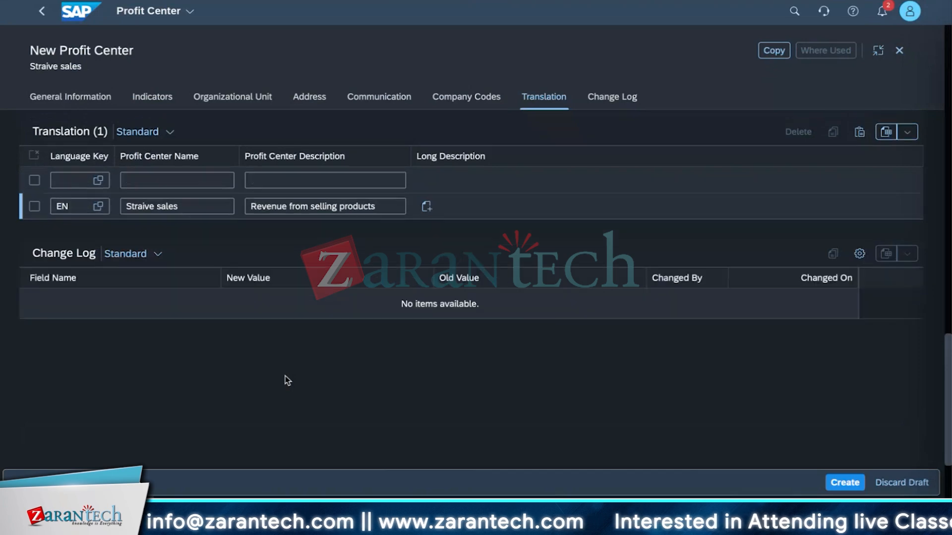
pyautogui.scroll(15, 285, 377)
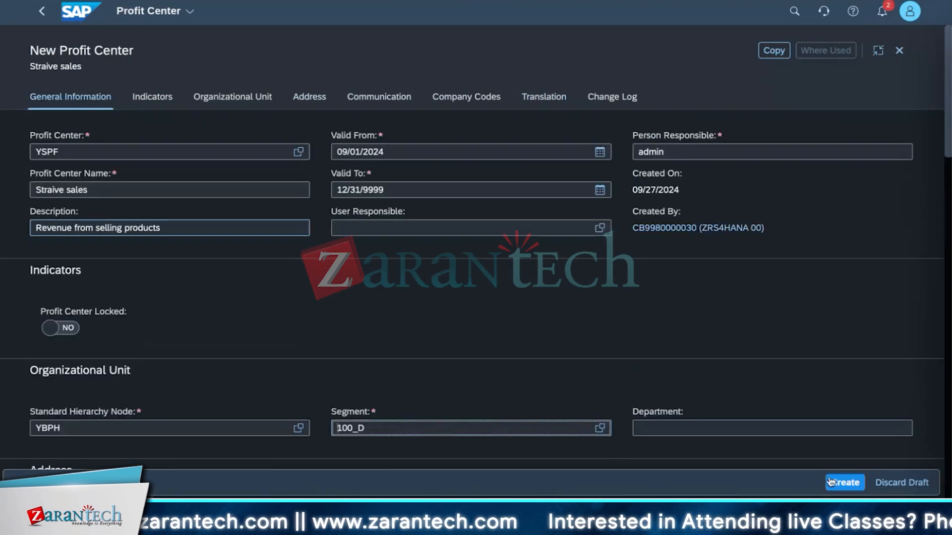
pyautogui.click(832, 482)
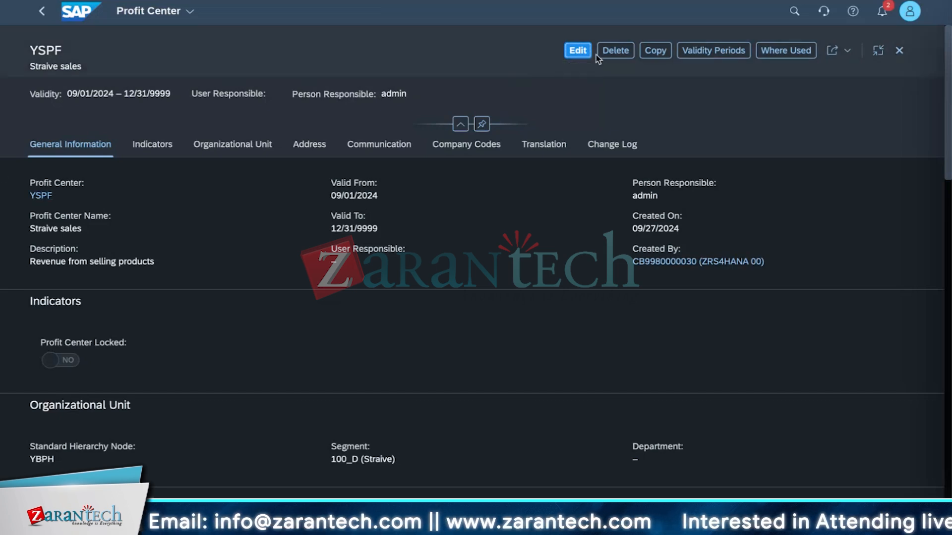
# Return to the home page, search for "manage cost center" and open the Manage Cost Centers app.
pyautogui.click(191, 20)
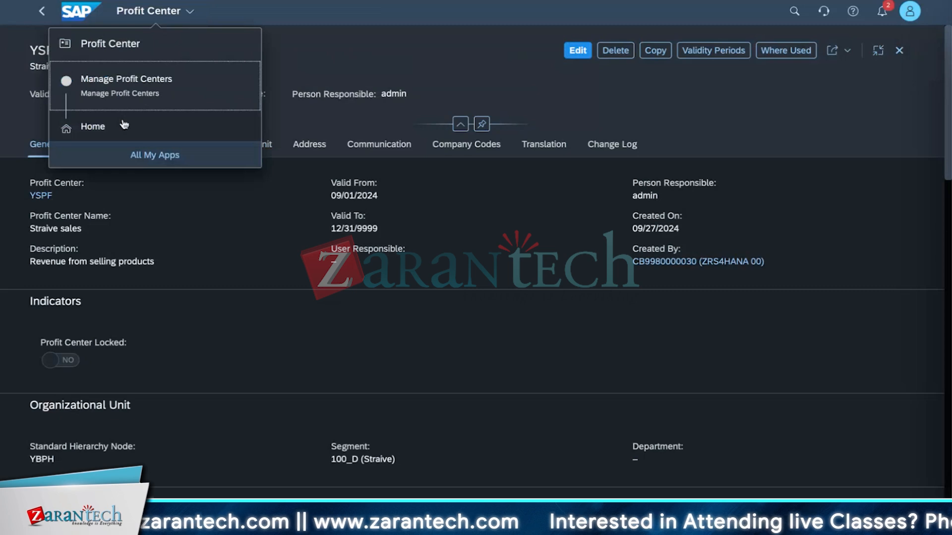
pyautogui.click(93, 127)
pyautogui.click(794, 11)
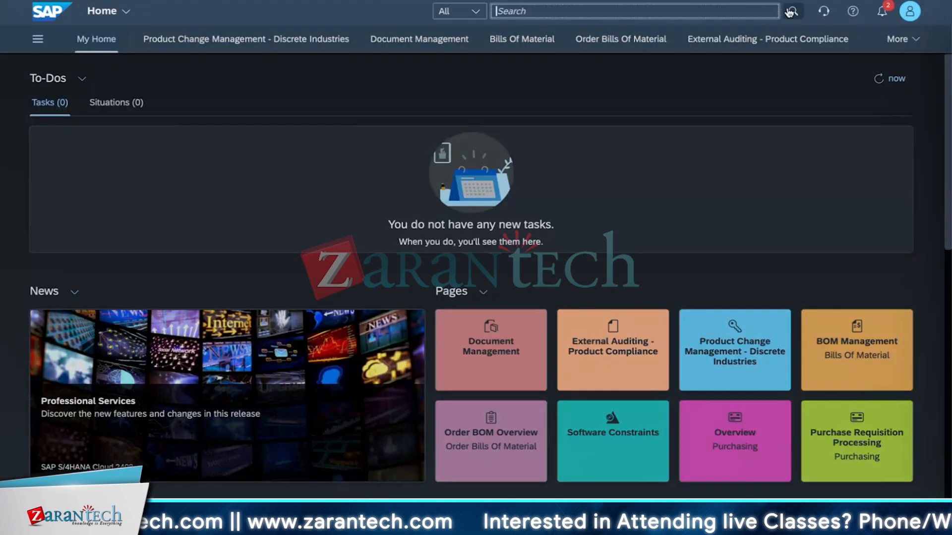
pyautogui.write('manage cost cen')
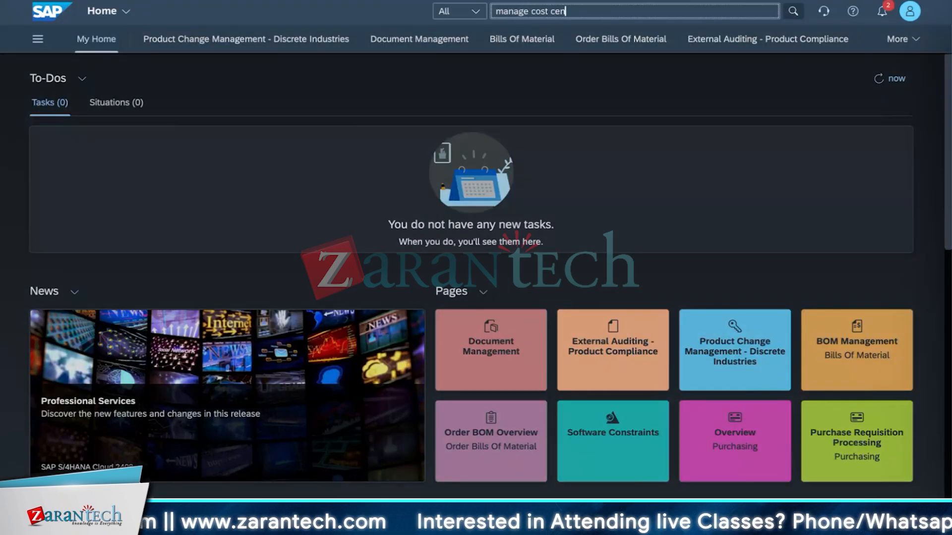
pyautogui.write('ter')
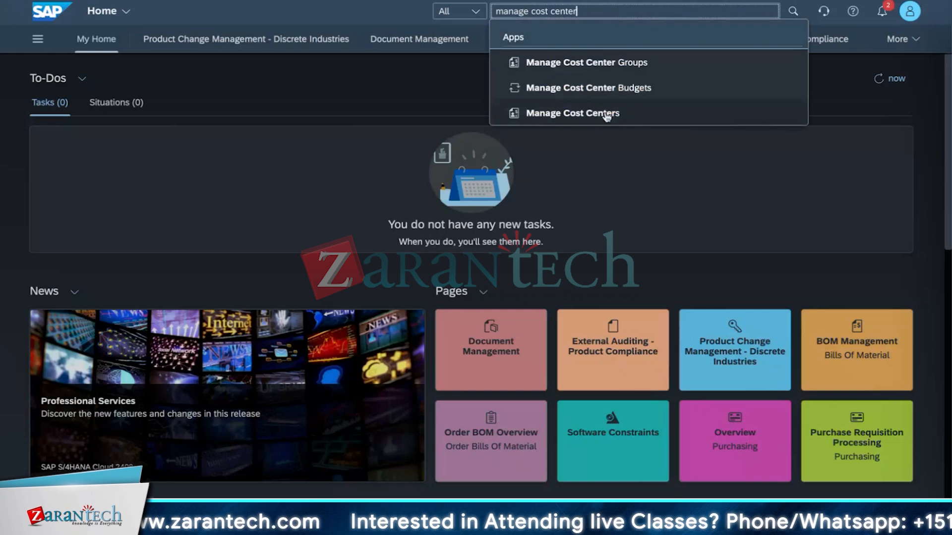
pyautogui.click(607, 115)
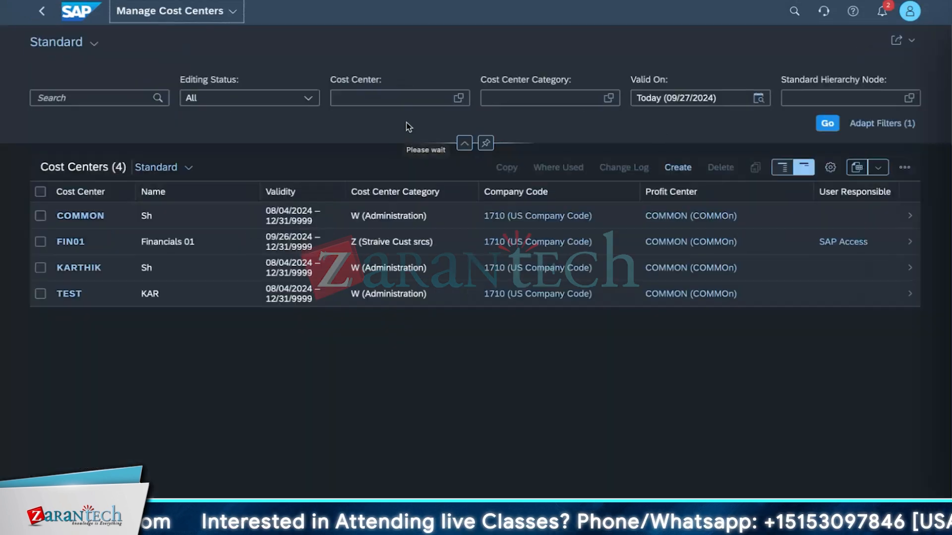
# Start a new cost center in full-screen view and enter YSCC as its cost center ID.
pyautogui.click(678, 167)
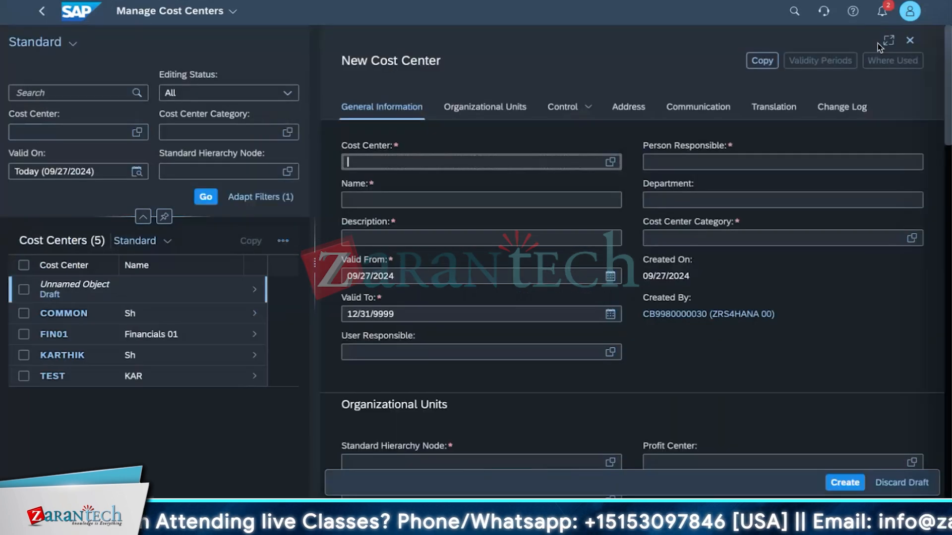
pyautogui.click(877, 43)
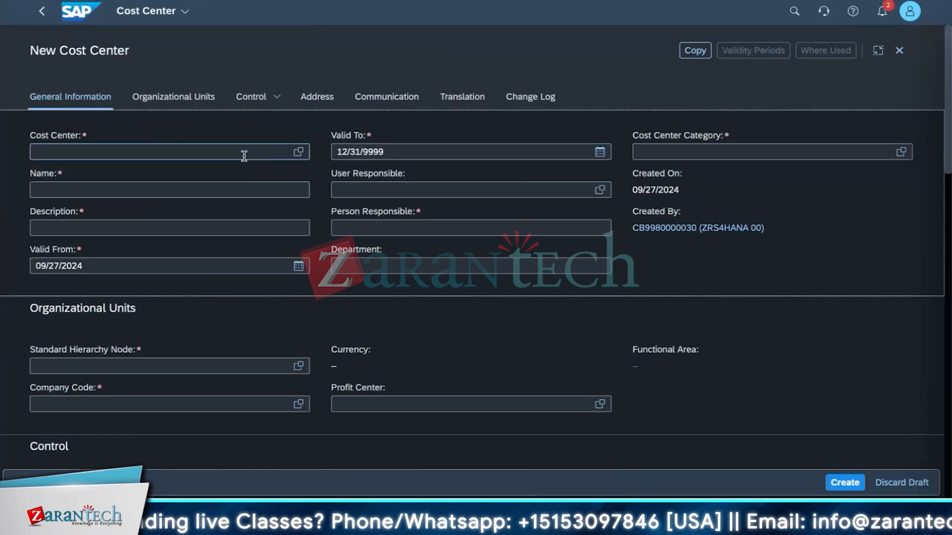
pyautogui.click(243, 156)
pyautogui.write('YS')
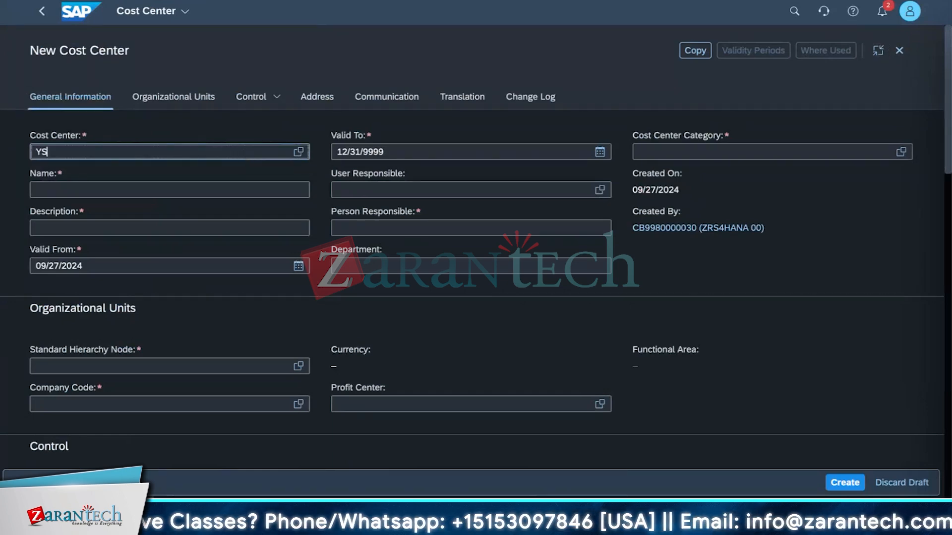
pyautogui.write('CC')
# Name the new cost center "STraive CC" and enter "Straive CC" as its description.
pyautogui.click(218, 195)
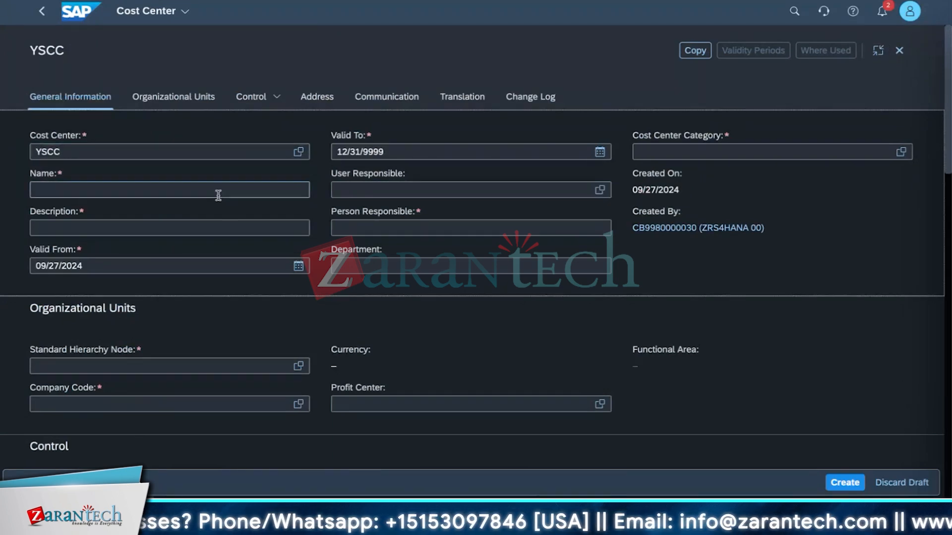
pyautogui.write('STrain')
pyautogui.write('e s')
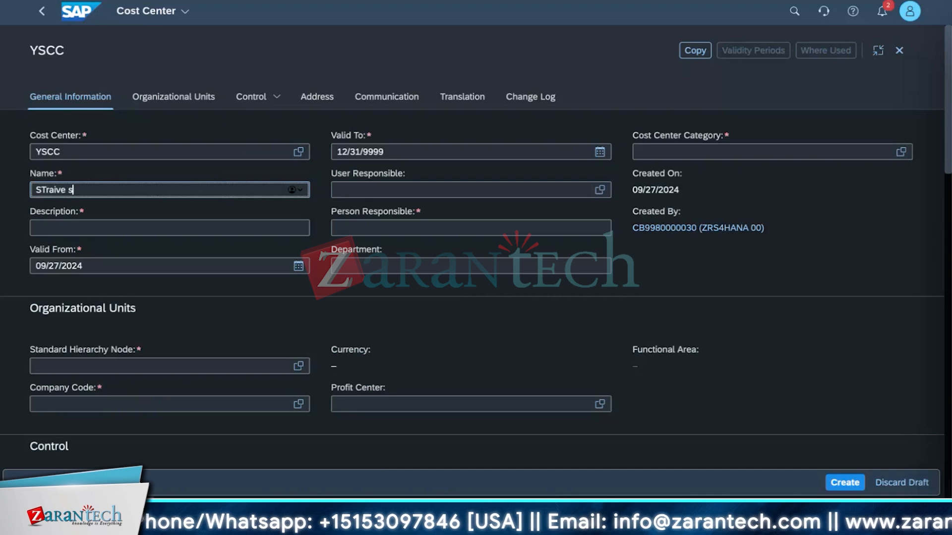
pyautogui.press('BackSpace')
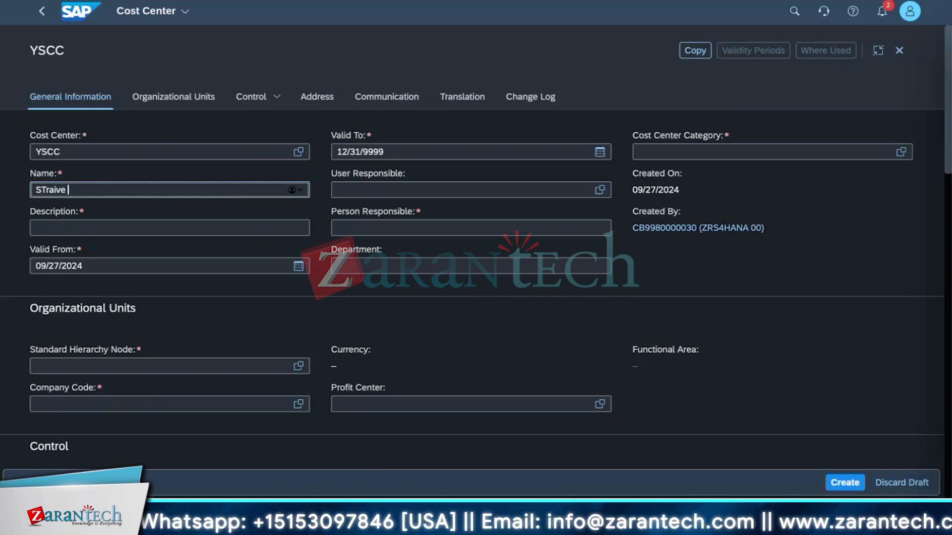
pyautogui.write('CC')
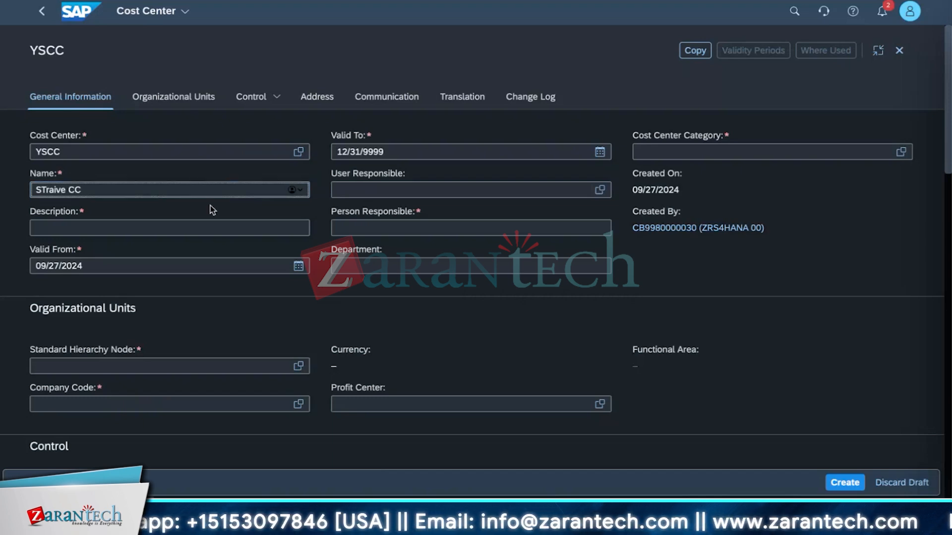
pyautogui.click(211, 222)
pyautogui.write('Straive CC')
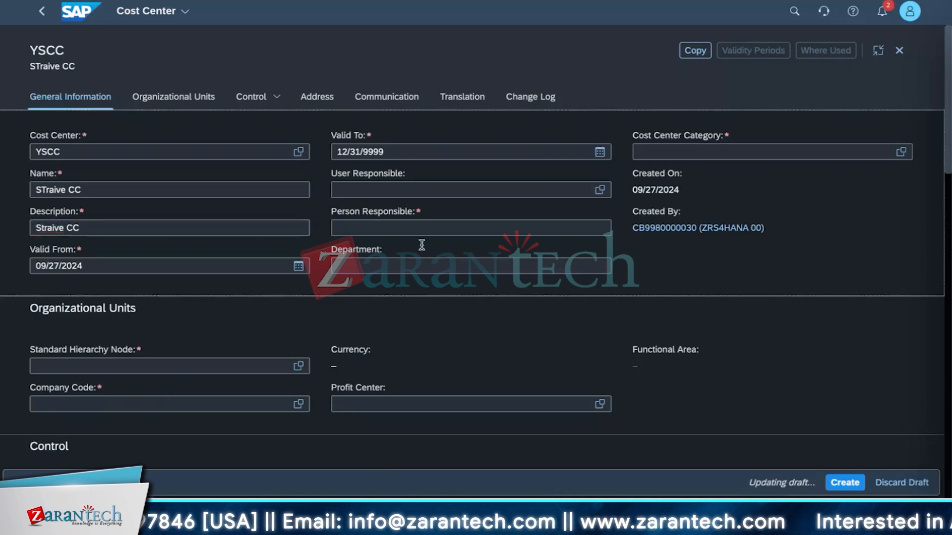
# Enter "admin" as the person responsible for the cost center.
pyautogui.click(429, 229)
pyautogui.write('ad')
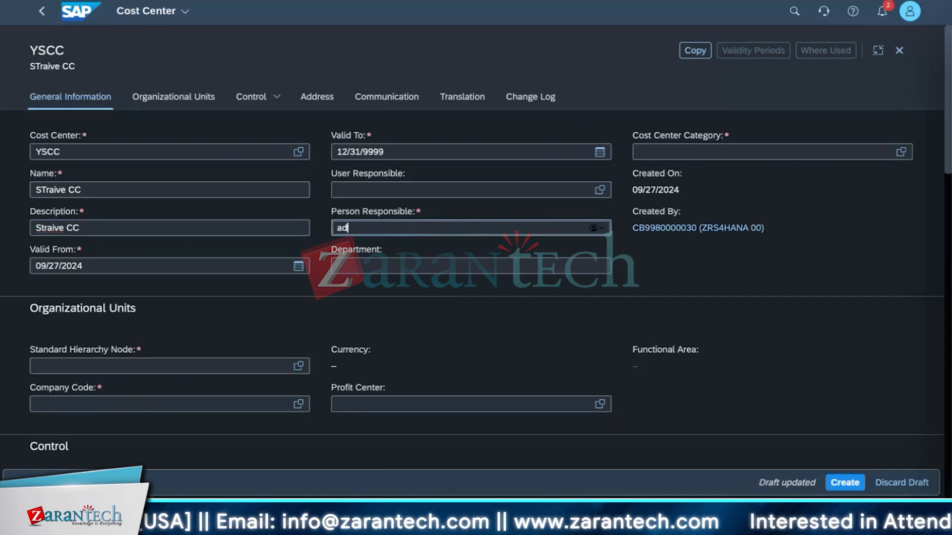
pyautogui.write('min')
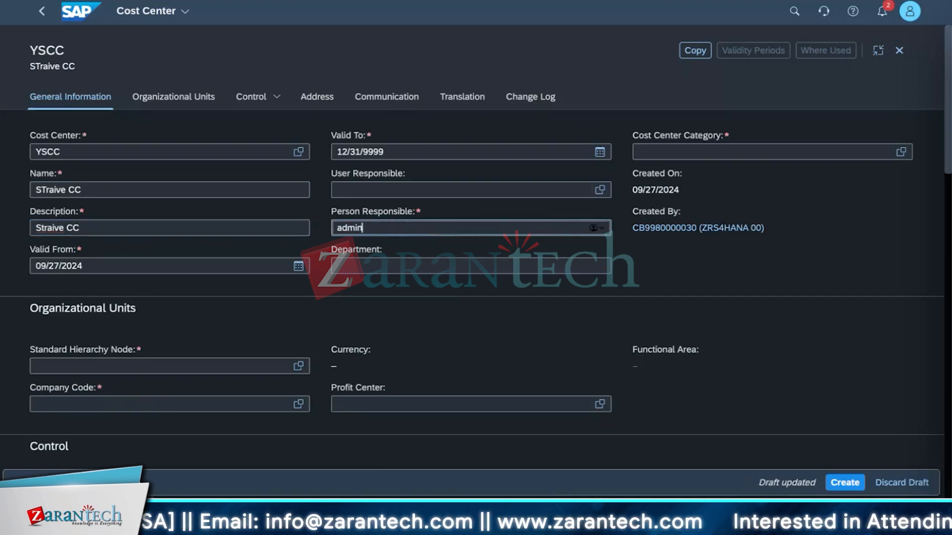
# Set the cost center category to H (Service cost center).
pyautogui.click(644, 155)
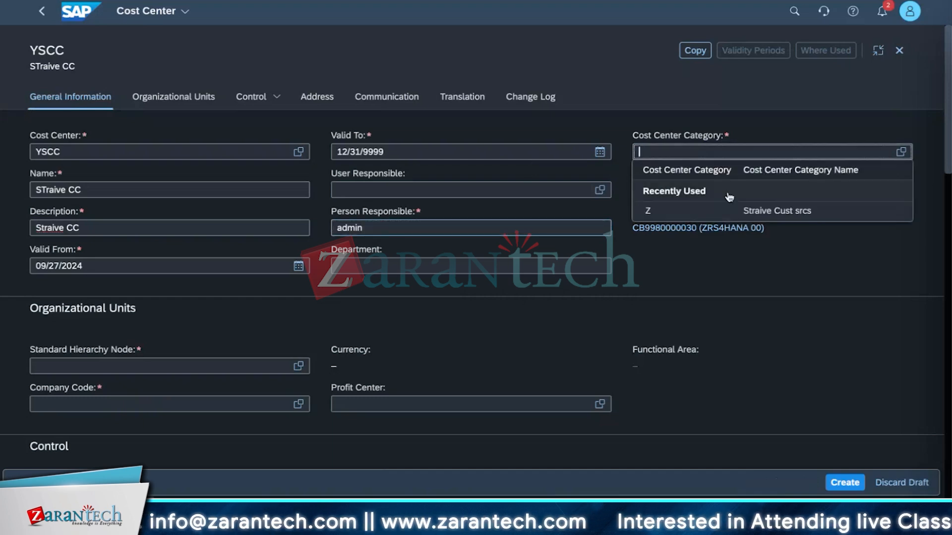
pyautogui.click(684, 211)
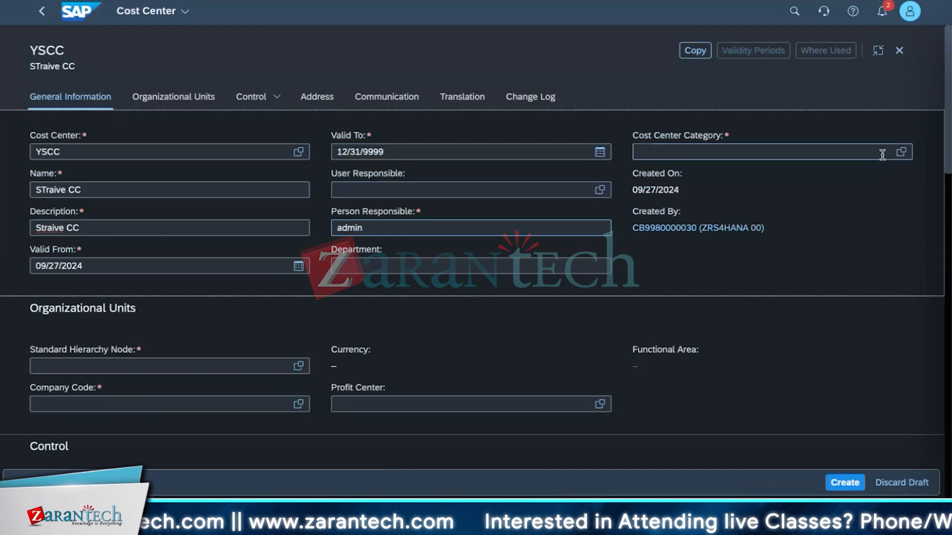
pyautogui.click(897, 156)
pyautogui.scroll(-3, 250, 289)
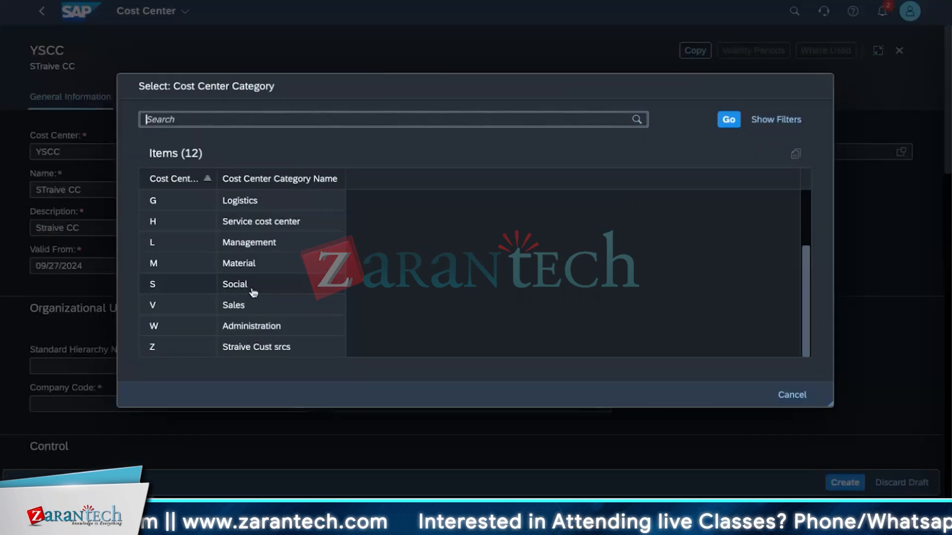
pyautogui.scroll(3, 248, 298)
pyautogui.scroll(-3, 251, 301)
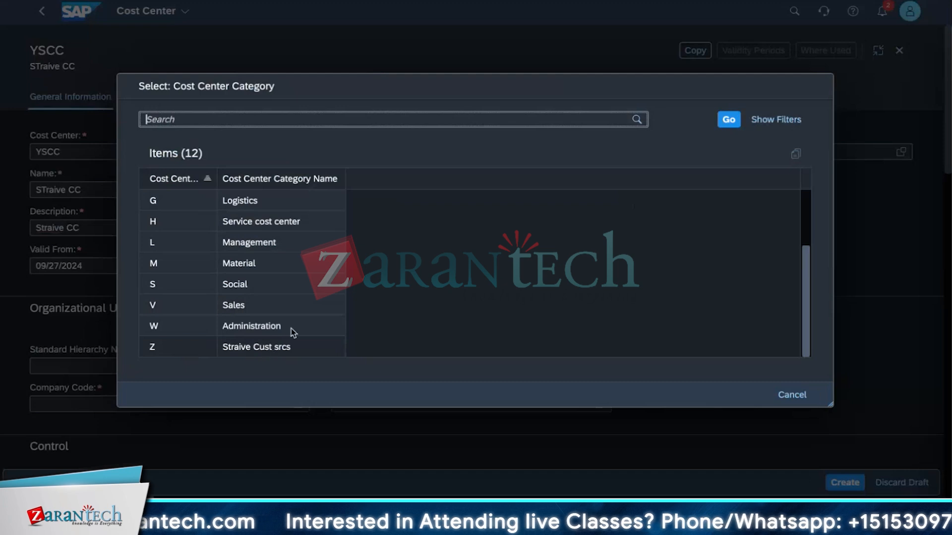
pyautogui.scroll(1, 291, 330)
pyautogui.scroll(2, 258, 268)
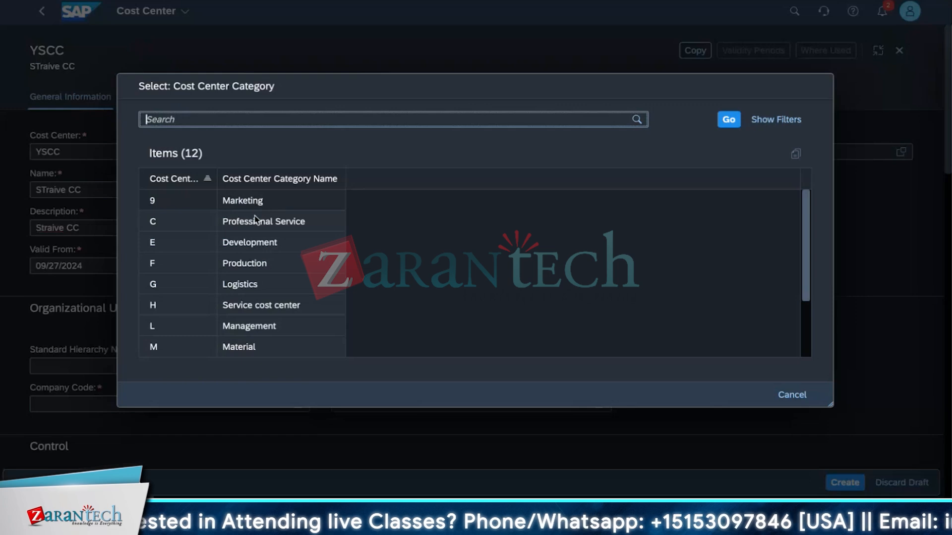
pyautogui.click(286, 307)
pyautogui.click(826, 249)
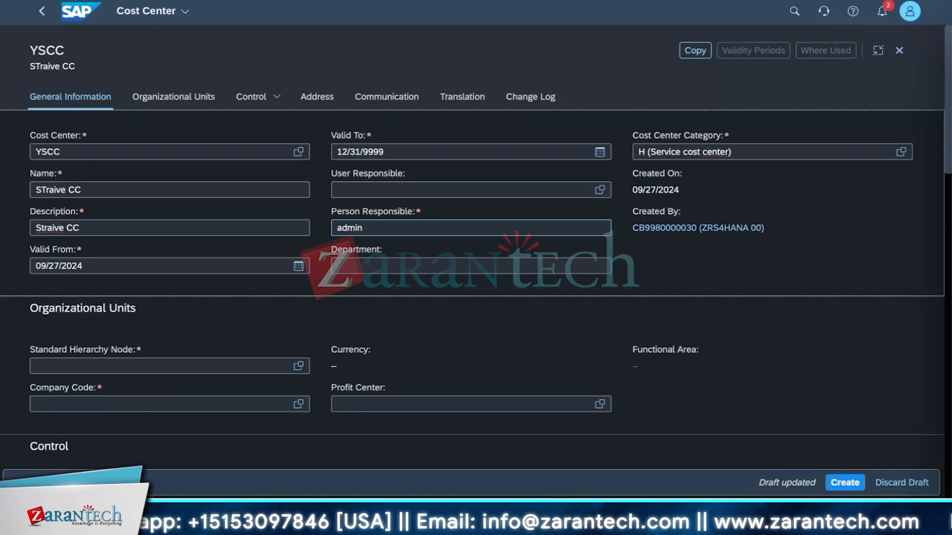
# Assign standard hierarchy node 0001 and company code 1710 (US Company Code) to the cost center.
pyautogui.scroll(-3, 451, 319)
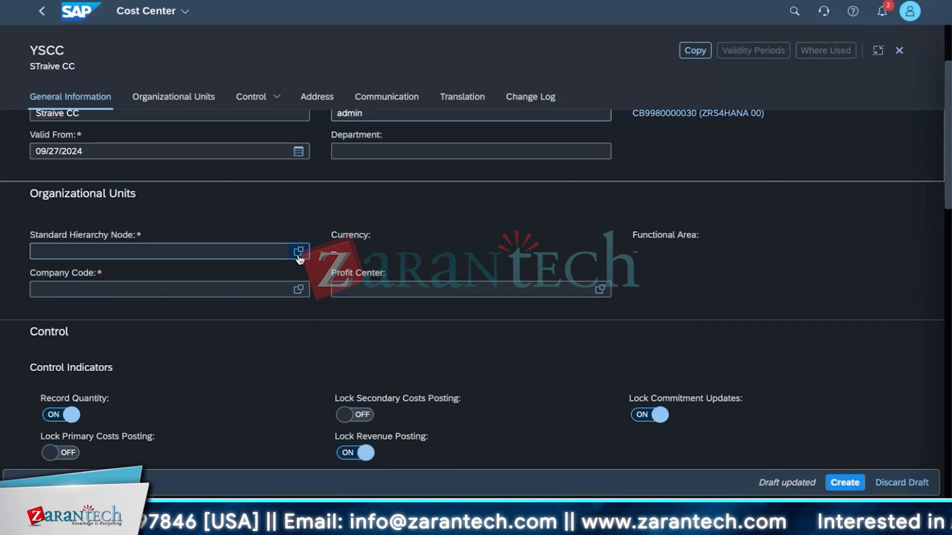
pyautogui.click(298, 251)
pyautogui.click(198, 223)
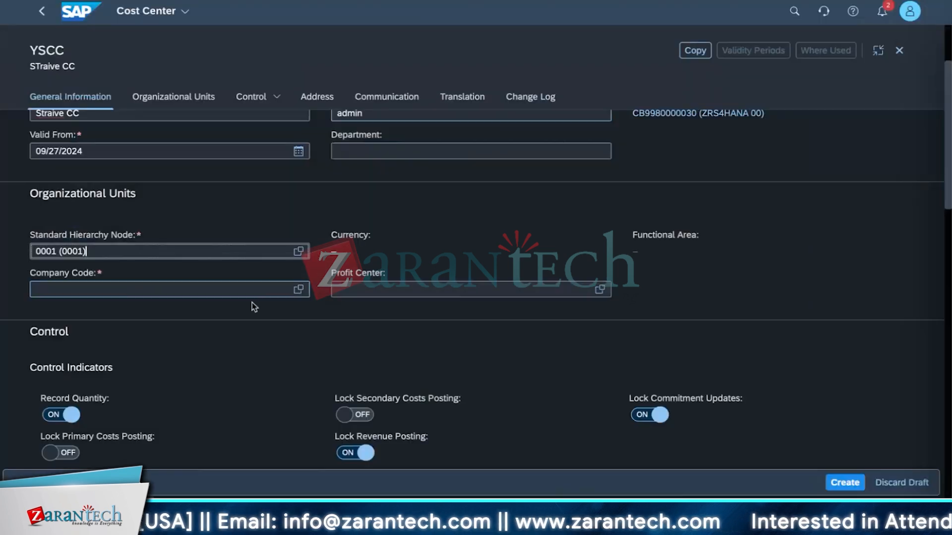
pyautogui.click(298, 289)
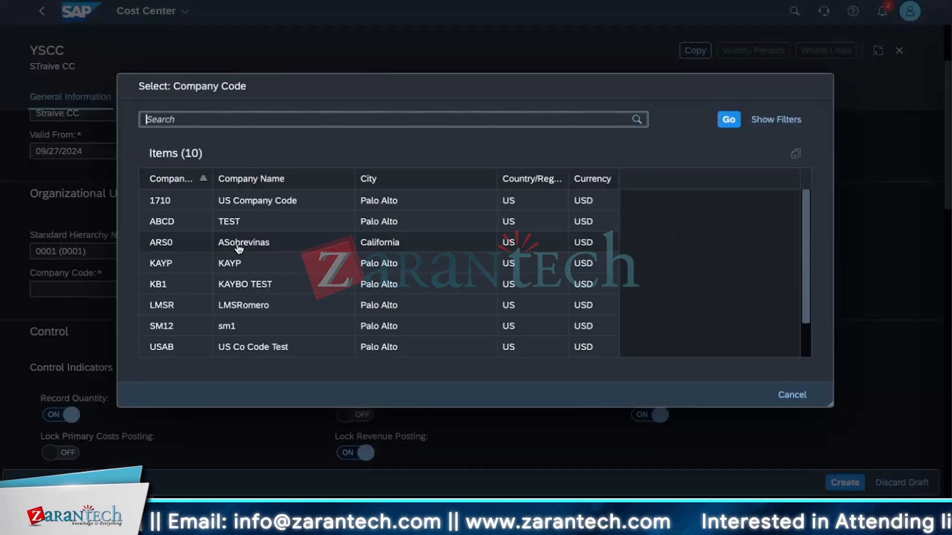
pyautogui.click(195, 200)
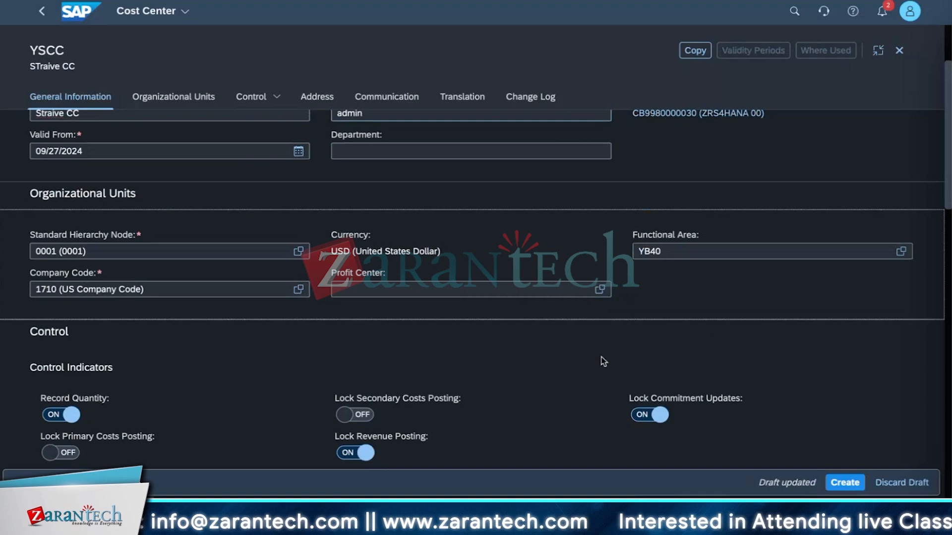
pyautogui.click(666, 253)
pyautogui.click(724, 341)
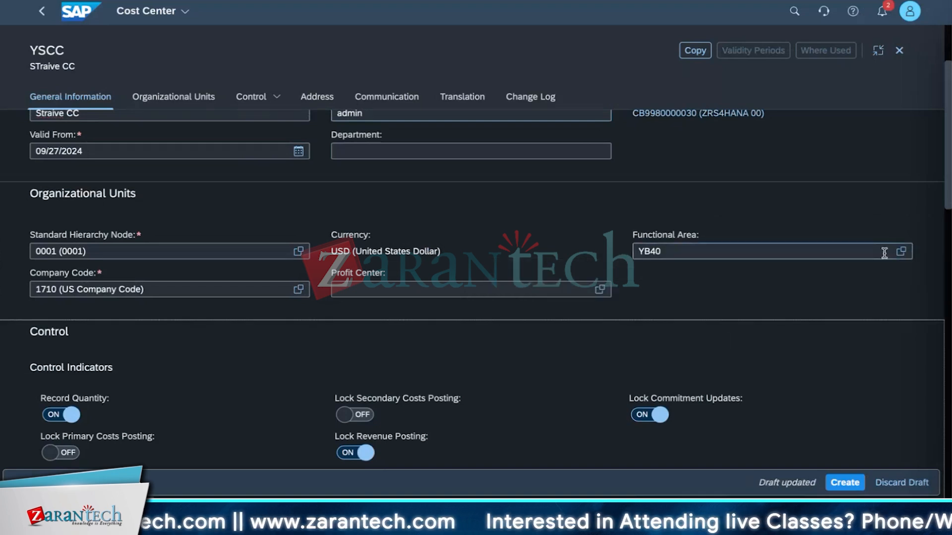
# Select functional area YB40 (Administration) for the cost center and leave its company code as it is.
pyautogui.click(901, 256)
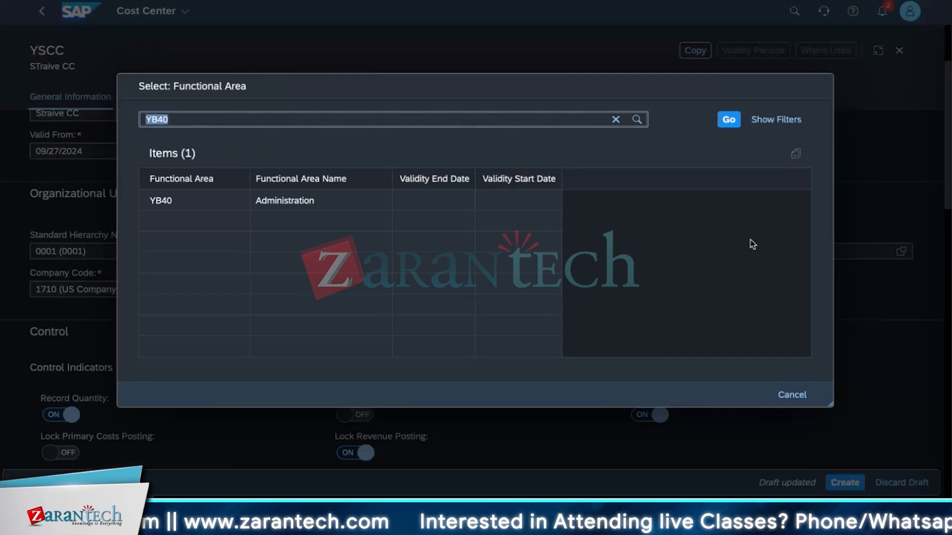
pyautogui.click(164, 205)
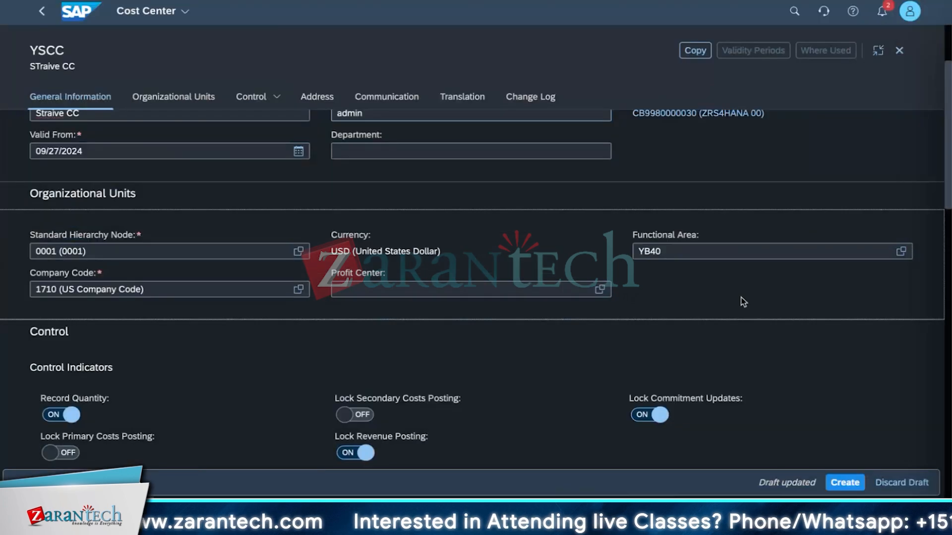
pyautogui.click(296, 293)
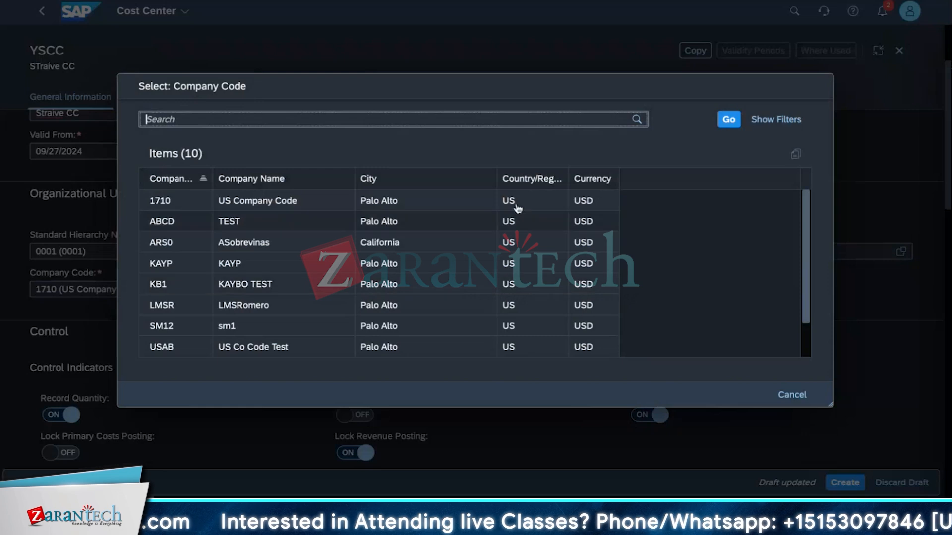
pyautogui.click(791, 393)
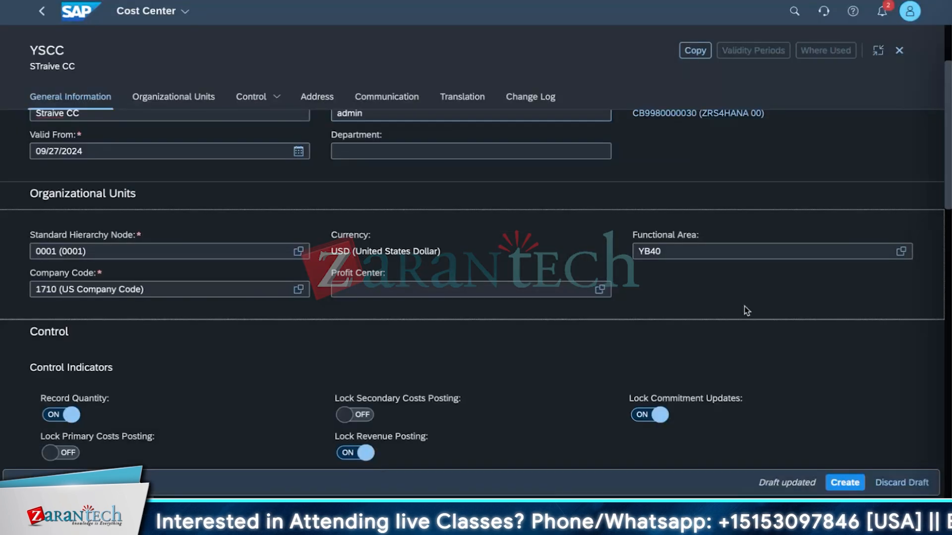
# Assign profit center YSPF (Straive sales) to the cost center and create it.
pyautogui.click(598, 293)
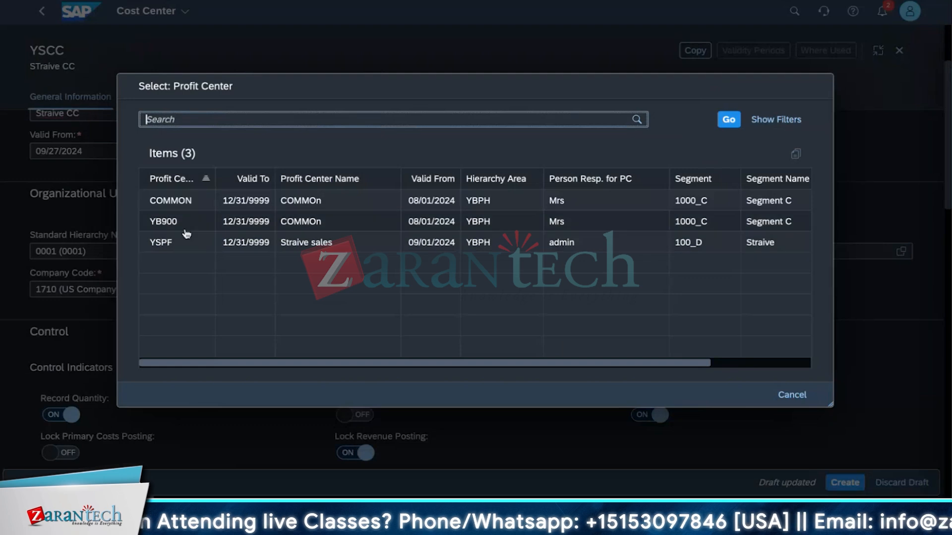
pyautogui.click(194, 242)
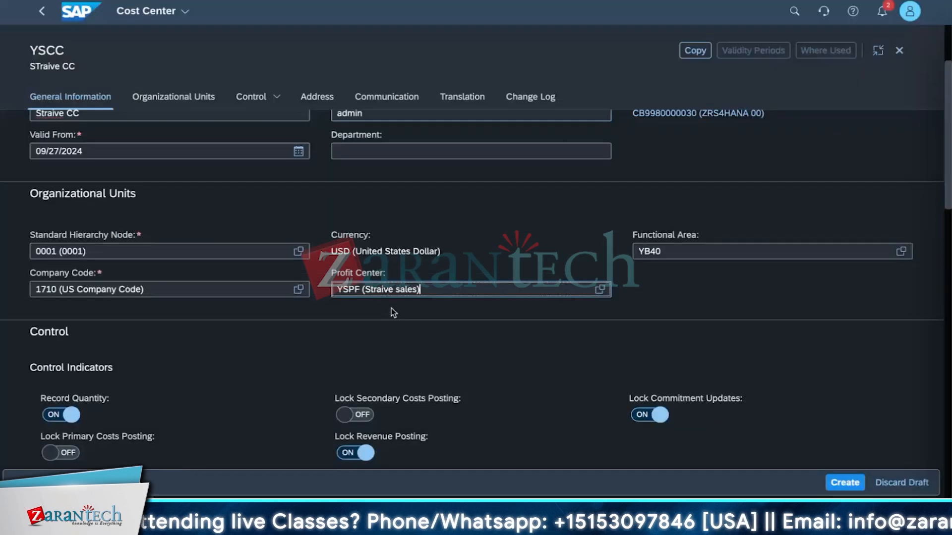
pyautogui.click(844, 483)
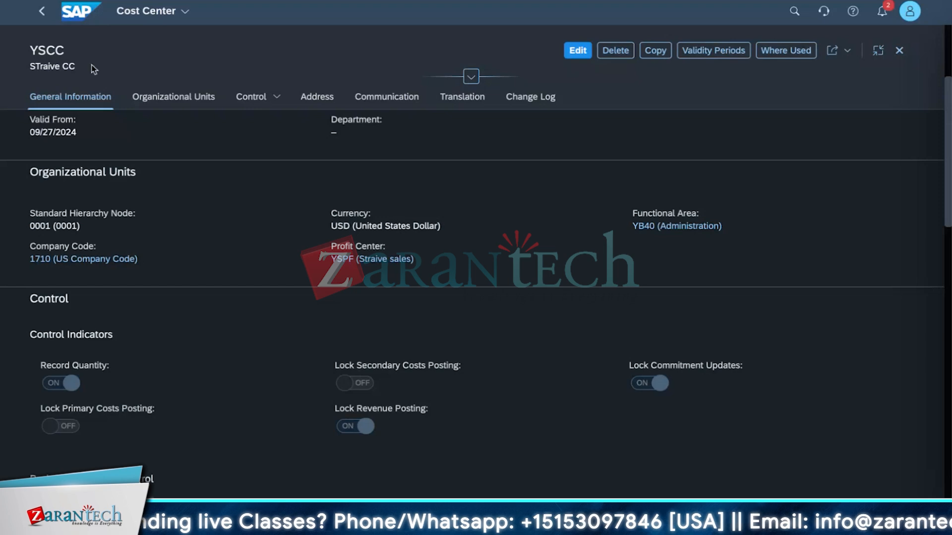
# Return to the home page and search the apps for "manage cost center".
pyautogui.click(157, 11)
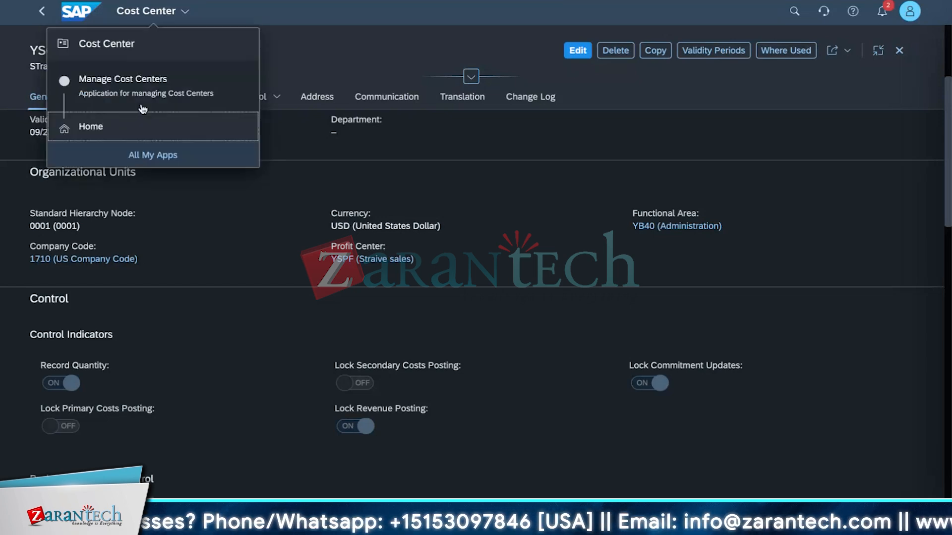
pyautogui.click(148, 123)
pyautogui.click(793, 12)
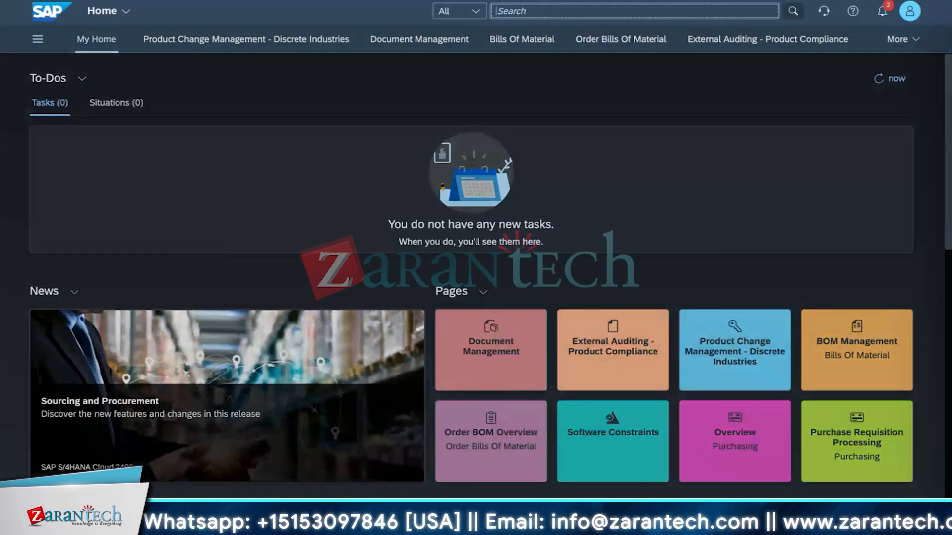
pyautogui.write('cos')
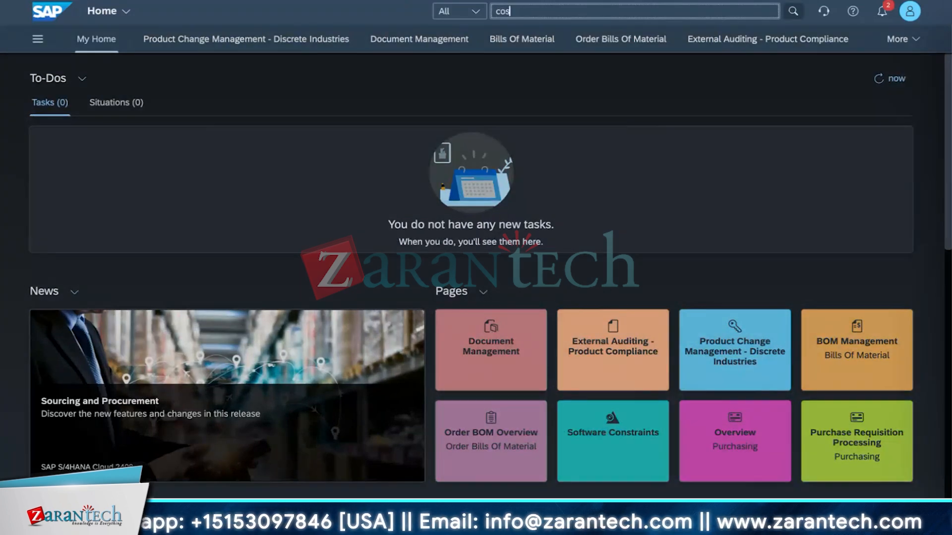
pyautogui.press('BackSpace')
pyautogui.press('BackSpace')
pyautogui.press('BackSpace')
pyautogui.write('manage cost center')
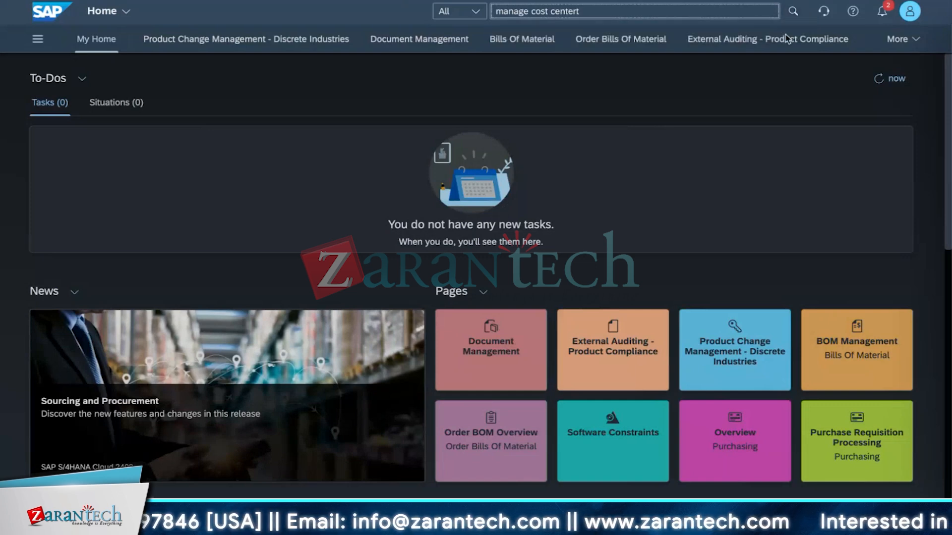
pyautogui.click(599, 5)
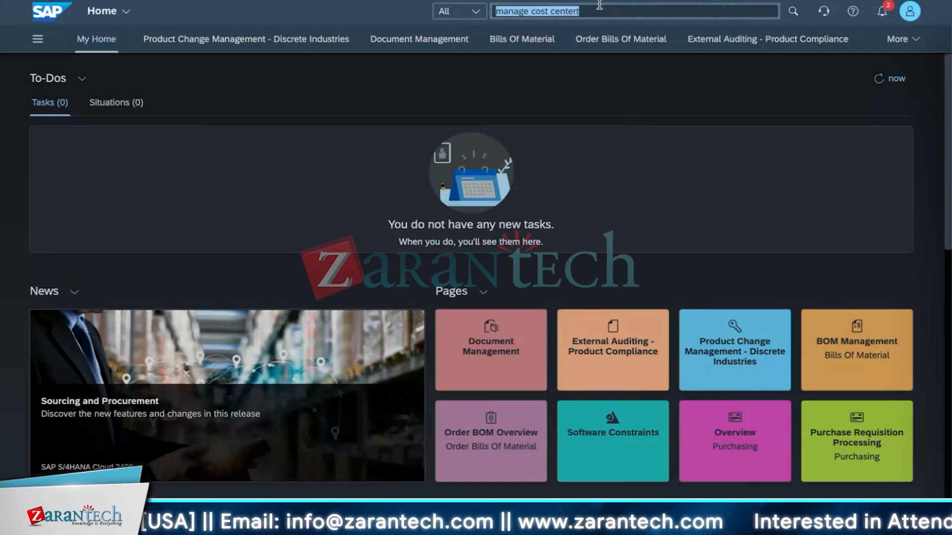
pyautogui.click(598, 10)
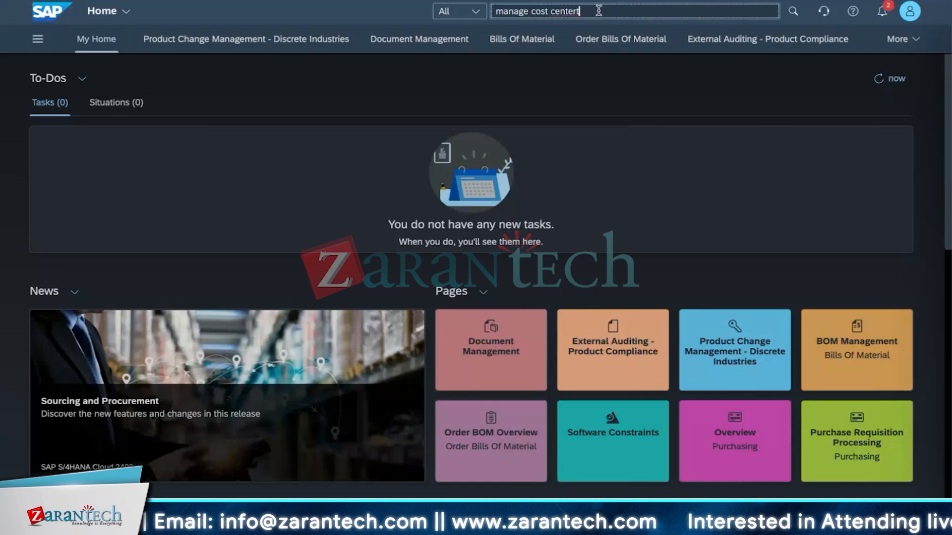
pyautogui.press('BackSpace')
pyautogui.press('Return')
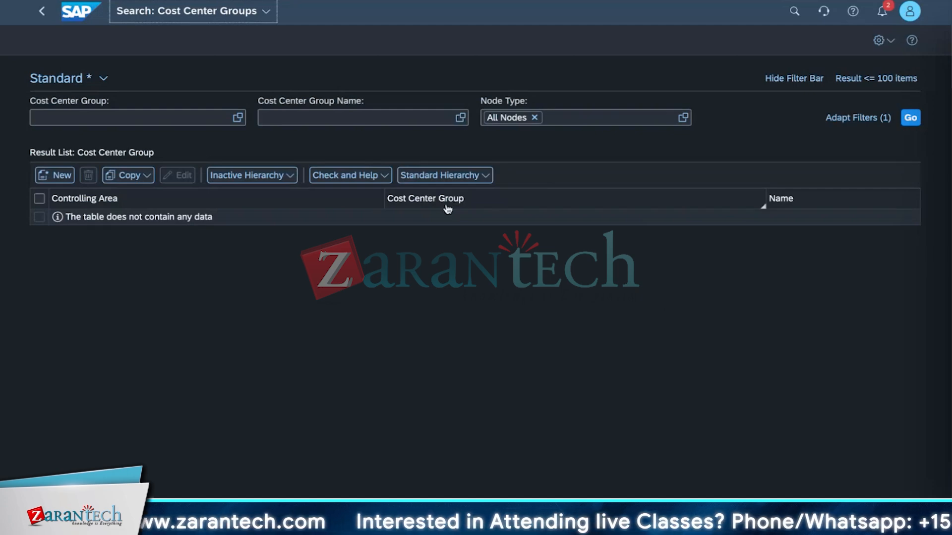
# List the existing cost center groups and start a new group STR12 in controlling area A000.
pyautogui.click(909, 123)
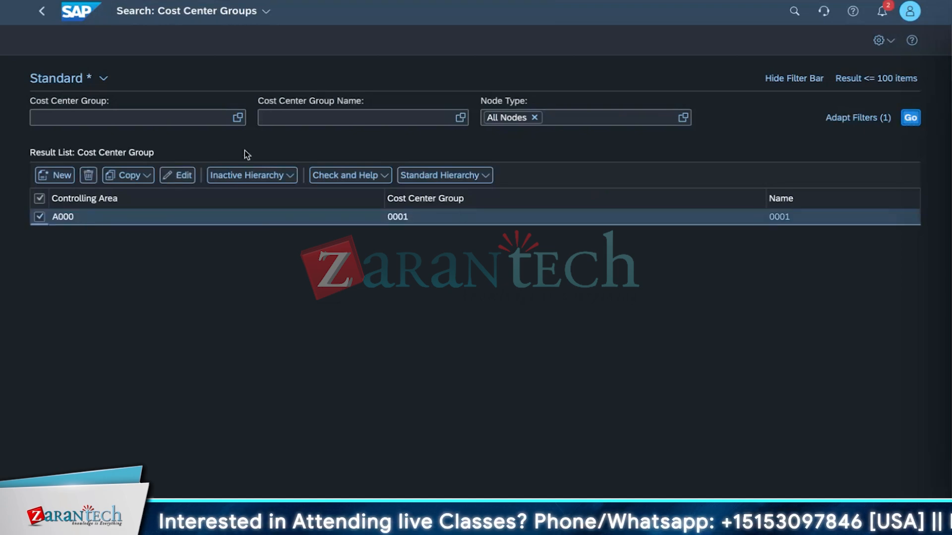
pyautogui.click(62, 176)
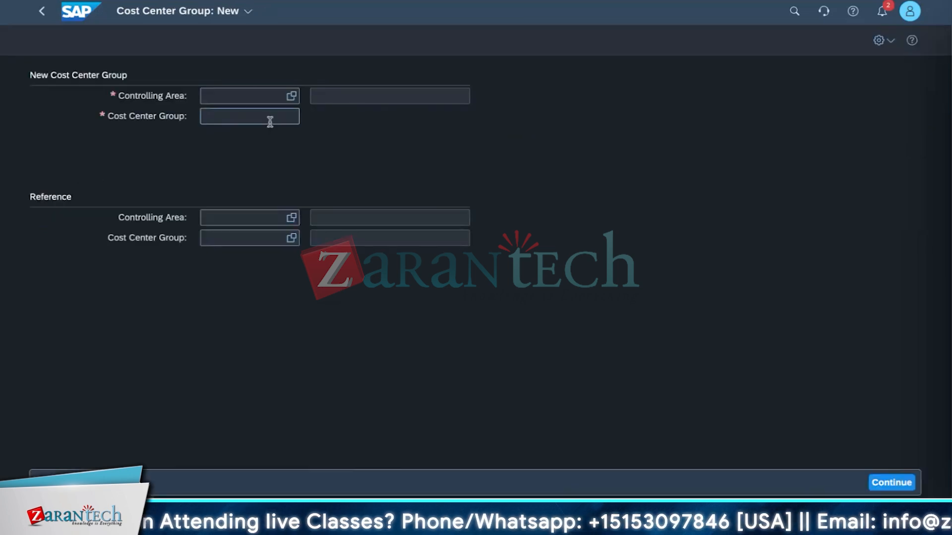
pyautogui.click(258, 95)
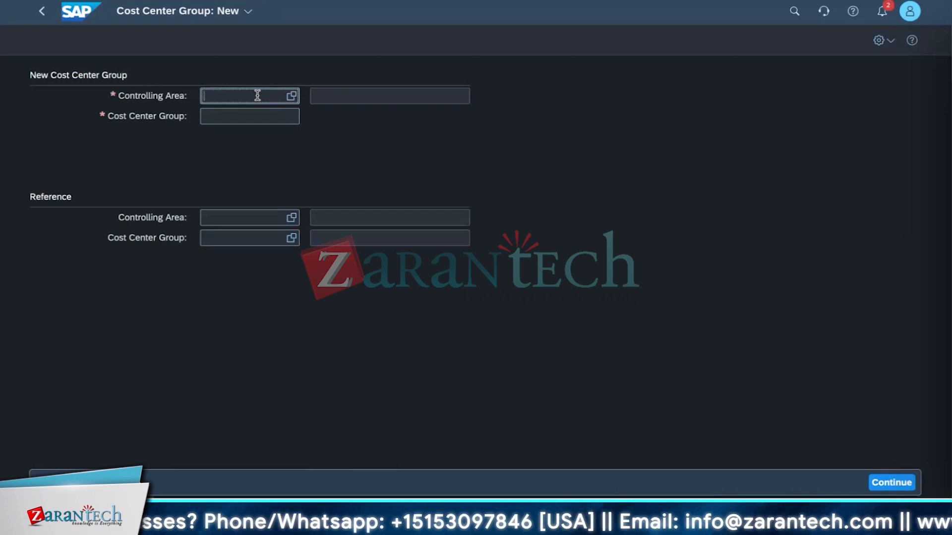
pyautogui.write('A000')
pyautogui.click(257, 113)
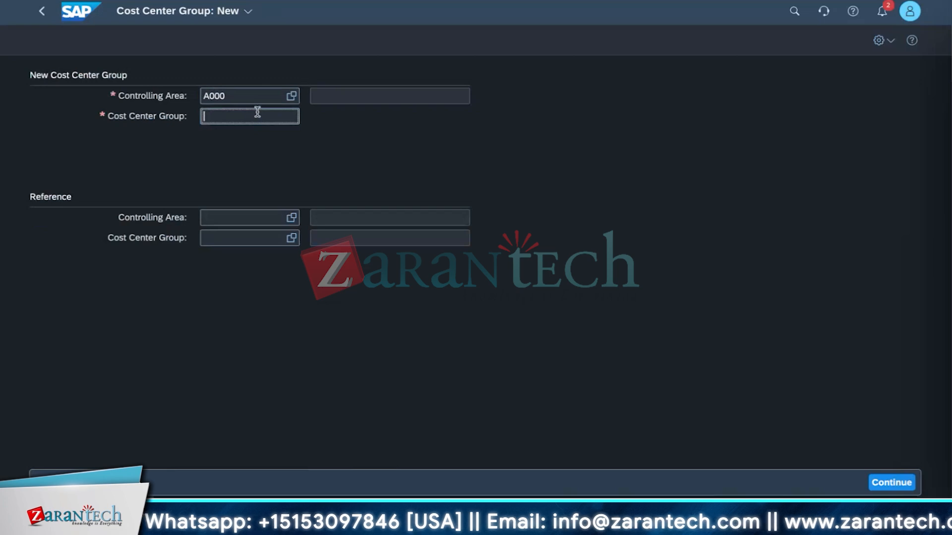
pyautogui.write('STR12')
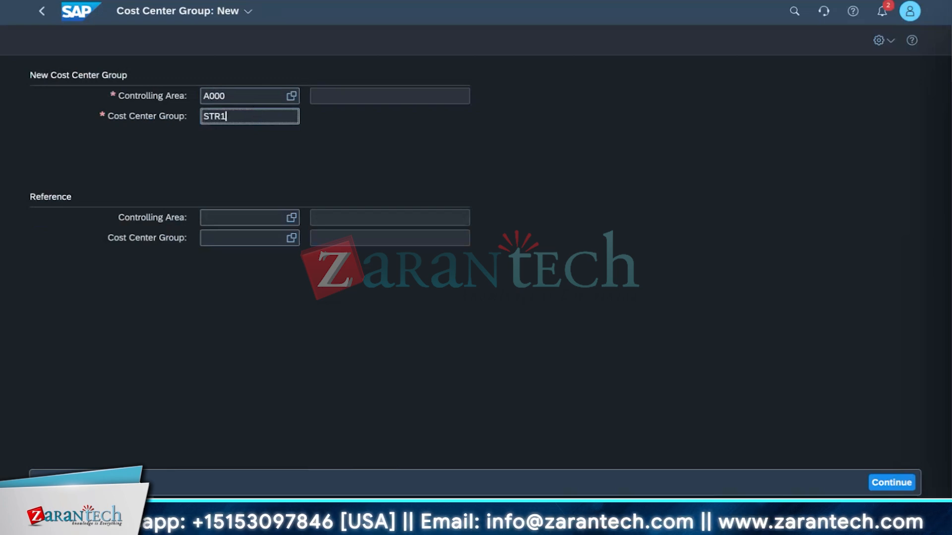
pyautogui.click(891, 483)
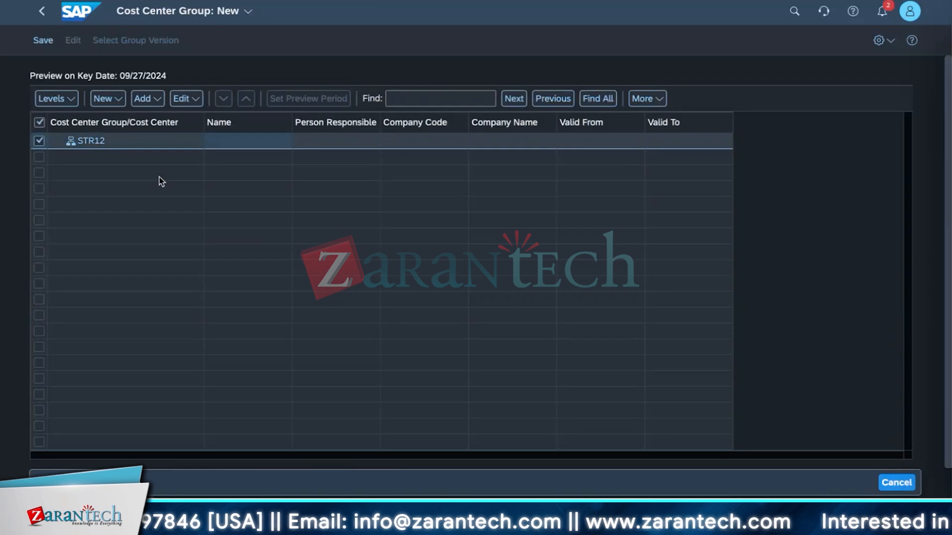
# Name the cost center group STR12 "sales and marketing".
pyautogui.click(233, 143)
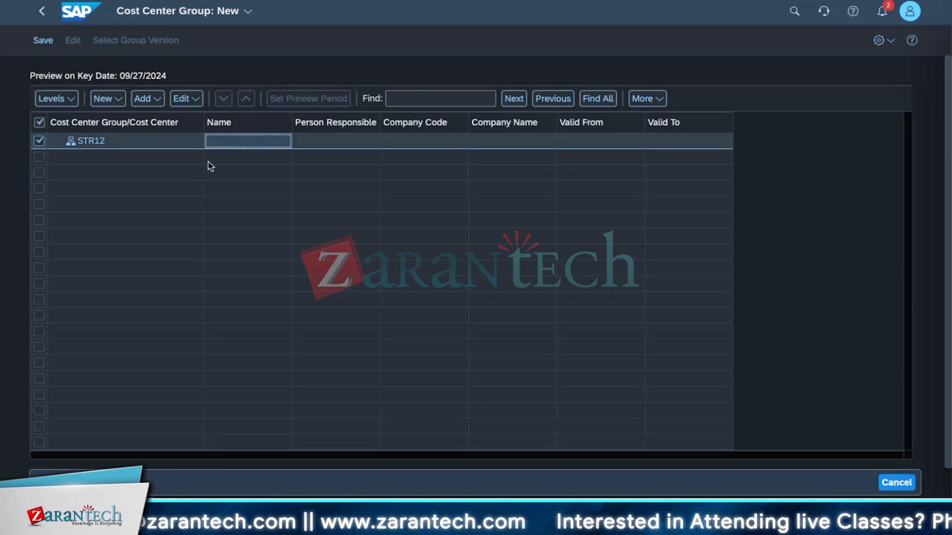
pyautogui.write('sales and marke')
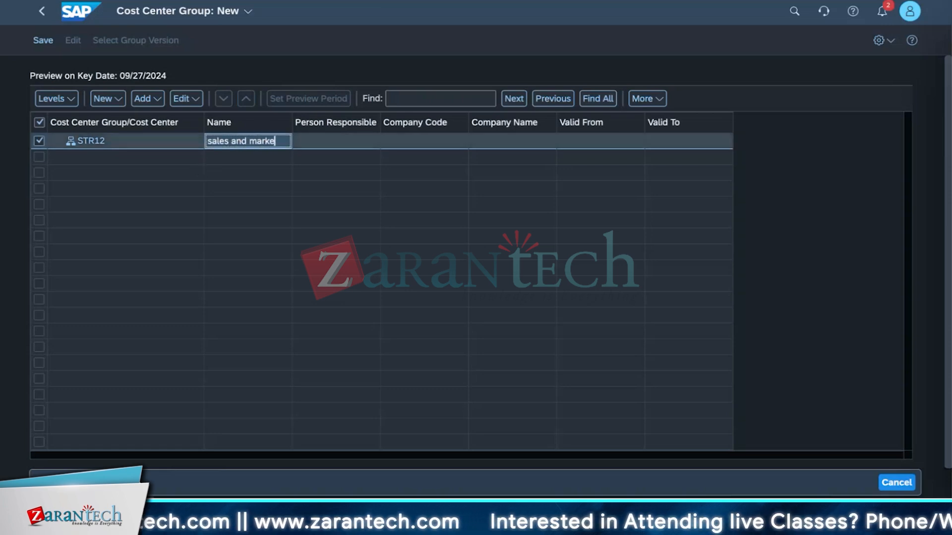
pyautogui.write('ting')
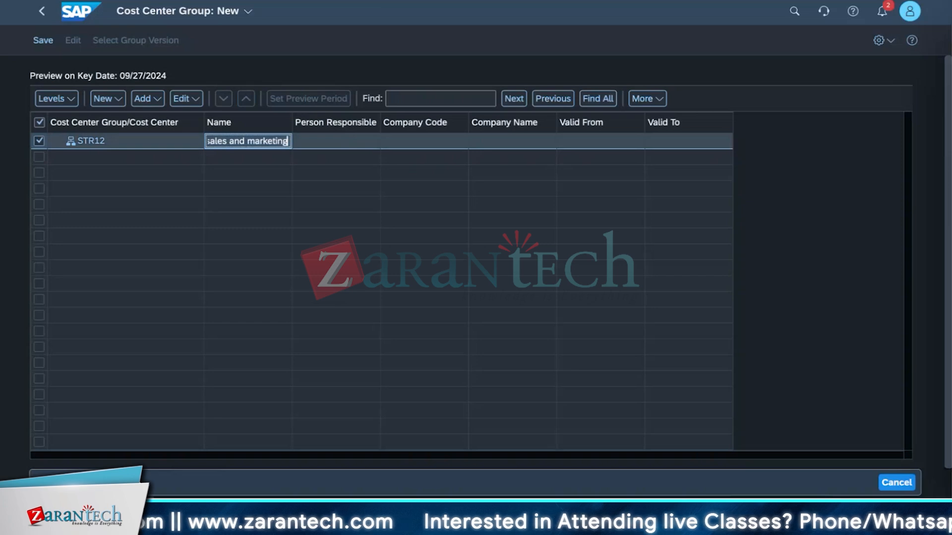
pyautogui.click(320, 144)
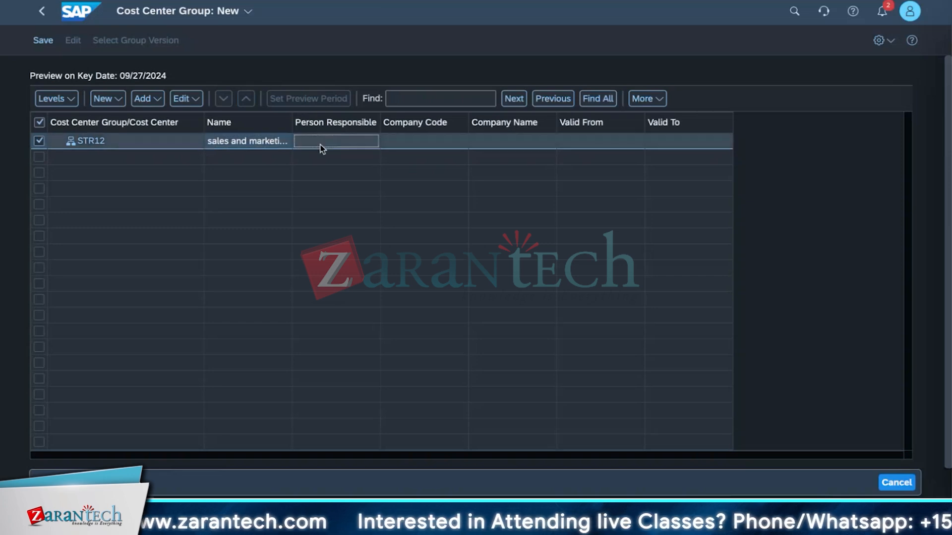
pyautogui.click(397, 143)
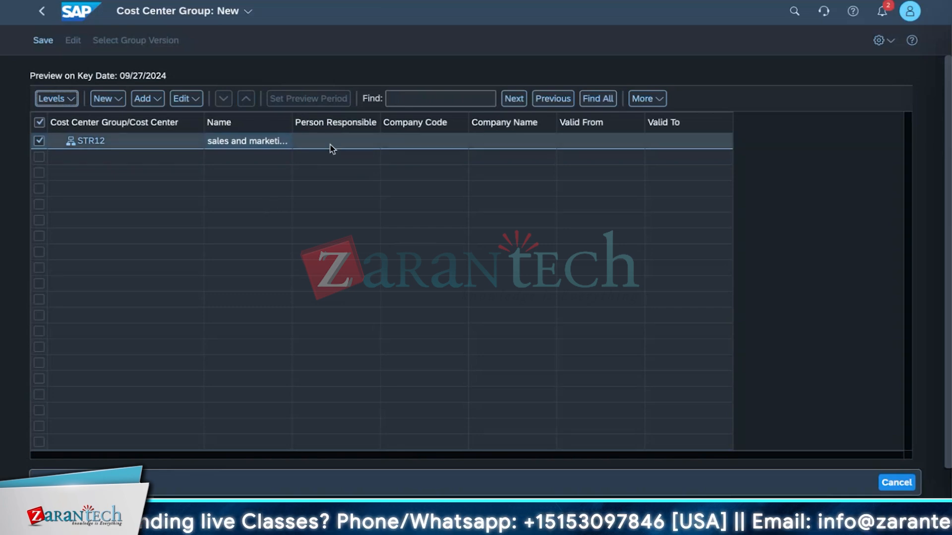
# Open the details of group STR12 and examine its basic data and translation entries.
pyautogui.click(173, 139)
pyautogui.doubleClick(173, 139)
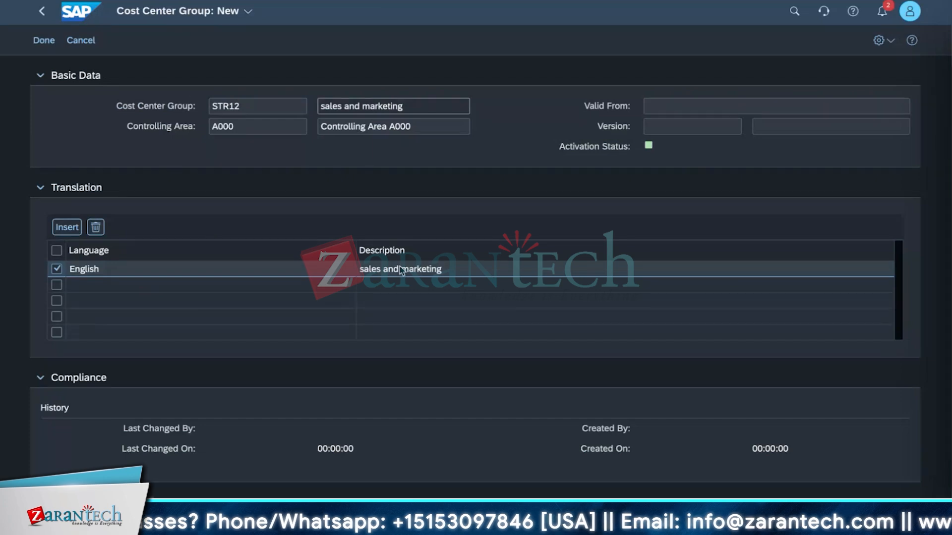
pyautogui.click(379, 335)
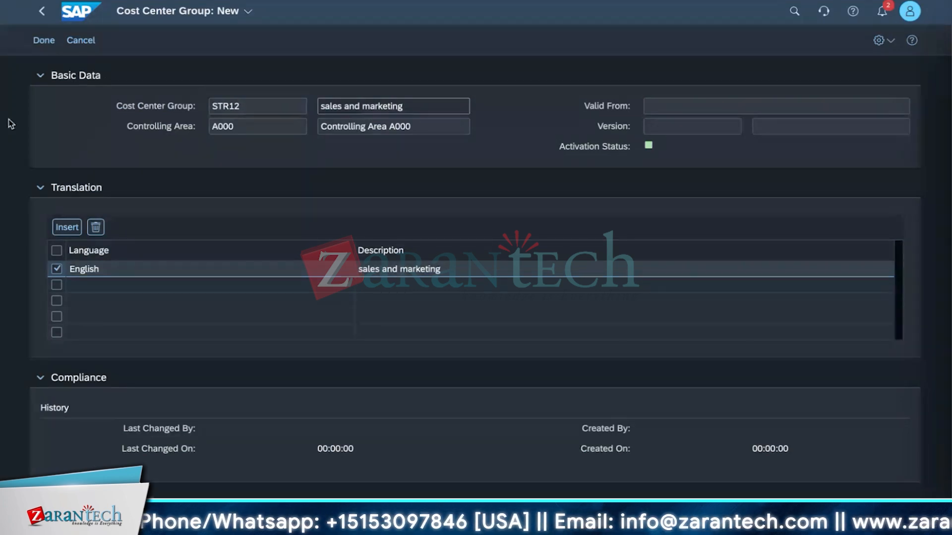
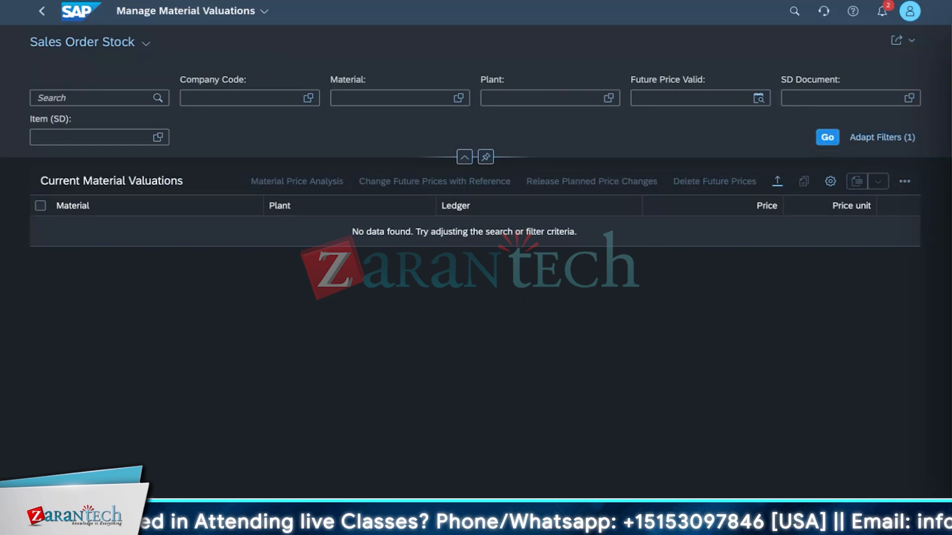
# In SAP GUI, display the SAP Reference IMG and expand its Financial Accounting and Controlling nodes.
pyautogui.moveTo(615, 483)
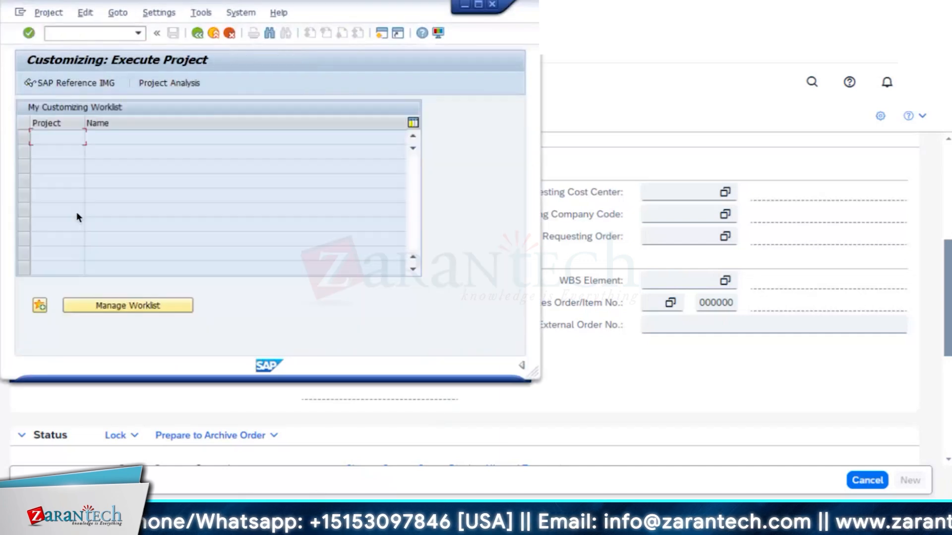
pyautogui.click(95, 83)
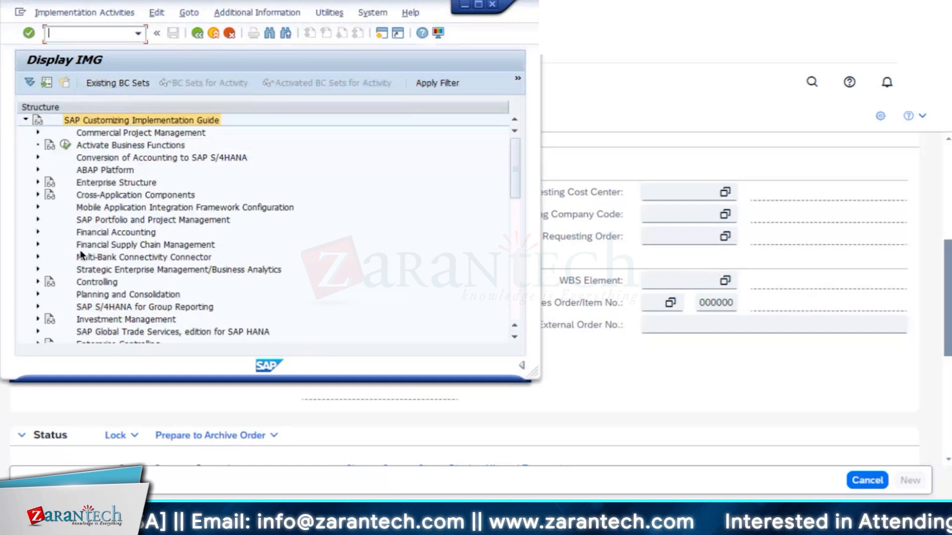
pyautogui.scroll(-10, 80, 249)
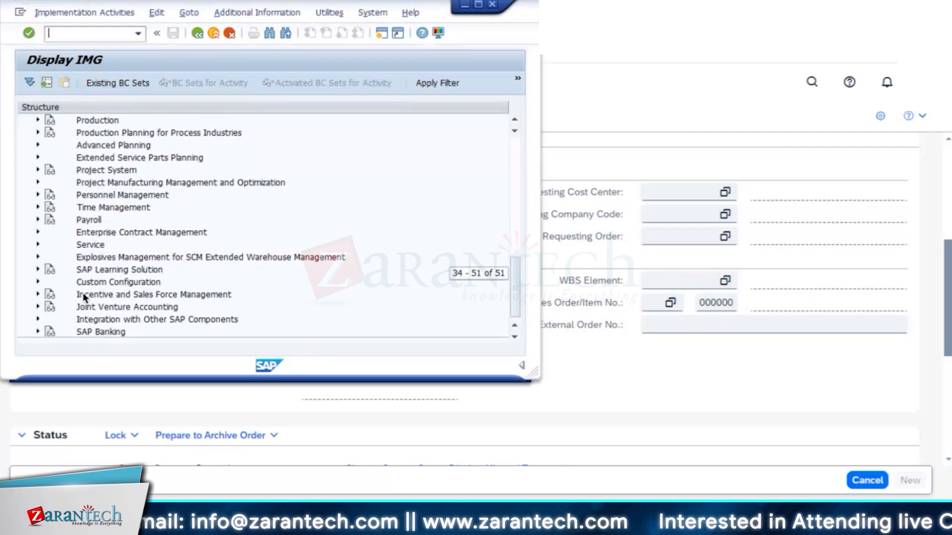
pyautogui.scroll(10, 83, 295)
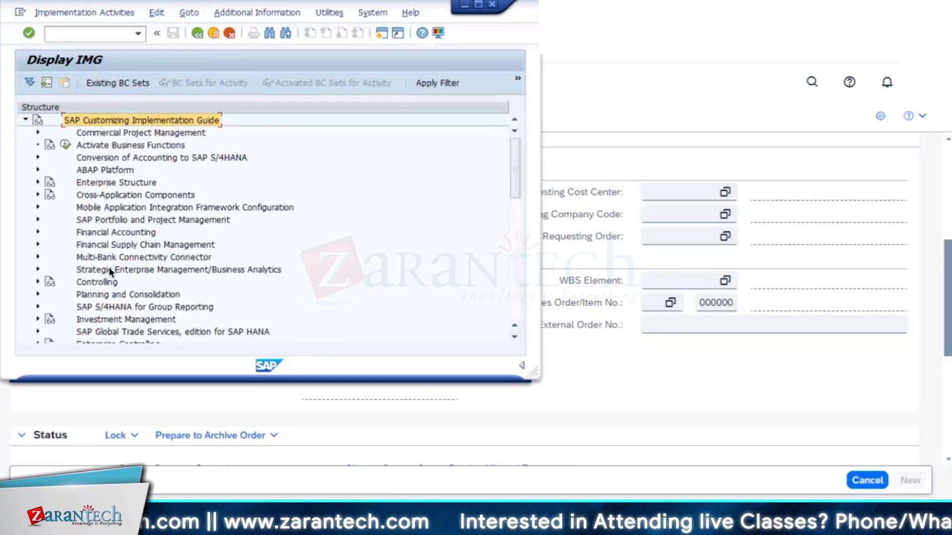
pyautogui.scroll(-3, 148, 292)
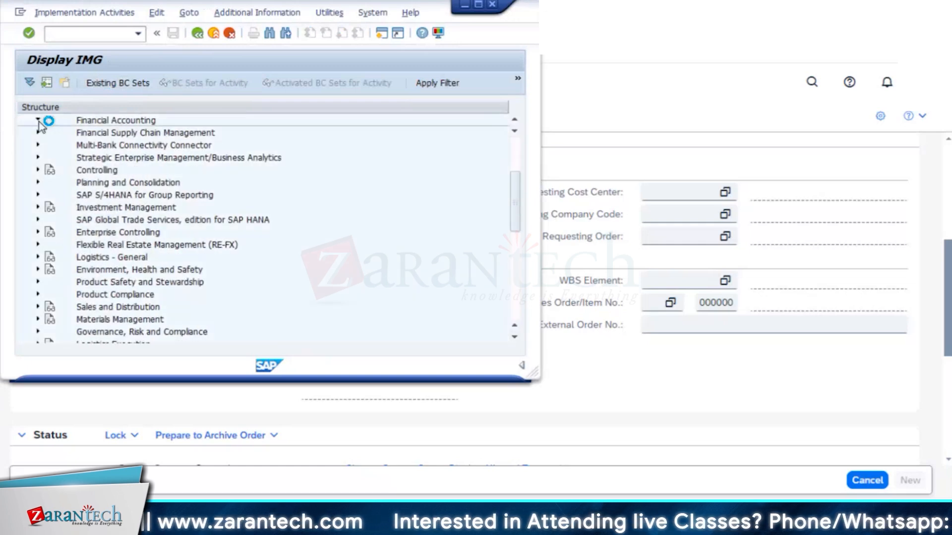
pyautogui.click(37, 120)
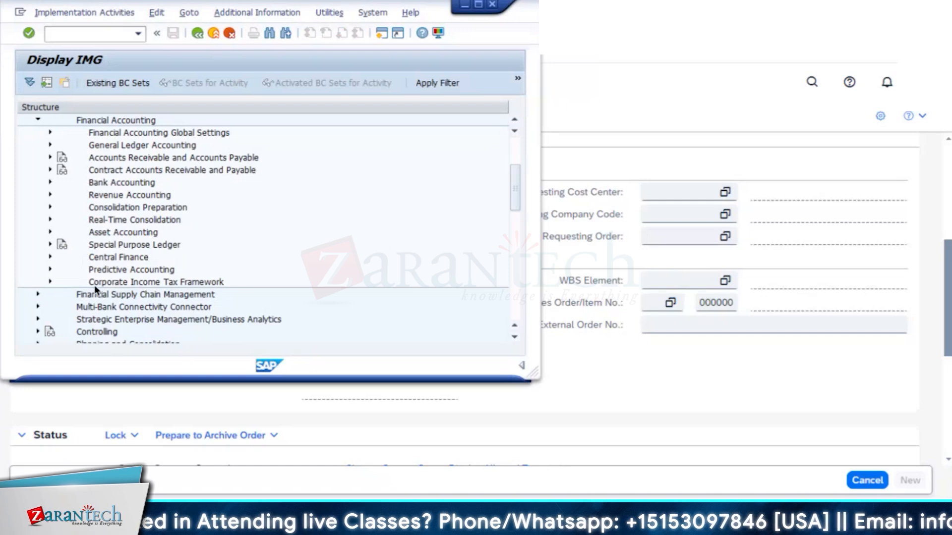
pyautogui.click(37, 331)
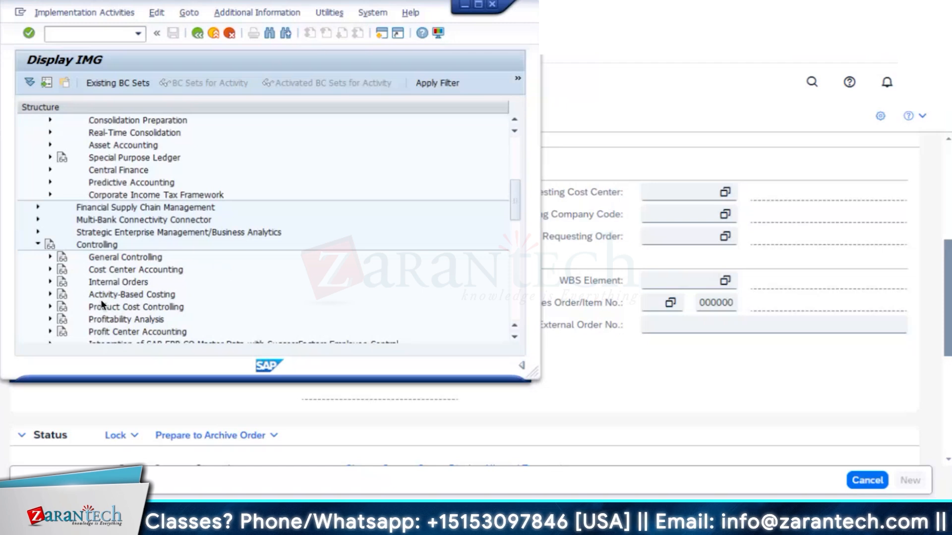
# Expand Product Cost Controlling, Product Cost Planning and Material Cost Estimate with Quantity Structure under the Controlling node.
pyautogui.click(50, 307)
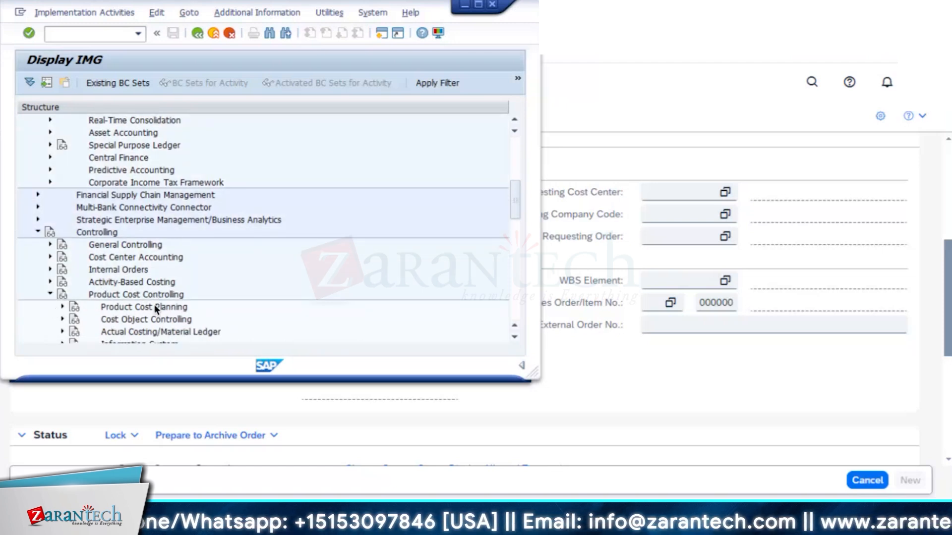
pyautogui.click(515, 338)
pyautogui.click(515, 337)
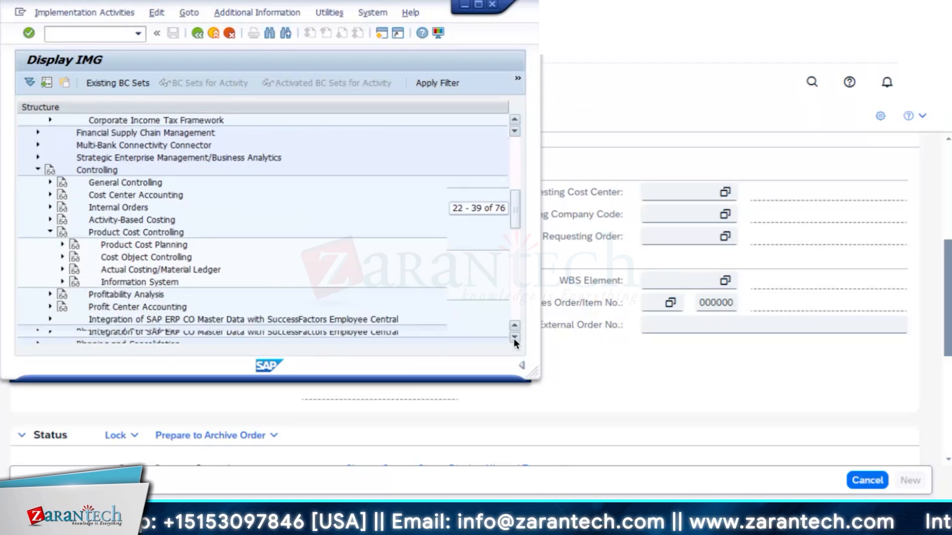
pyautogui.click(514, 337)
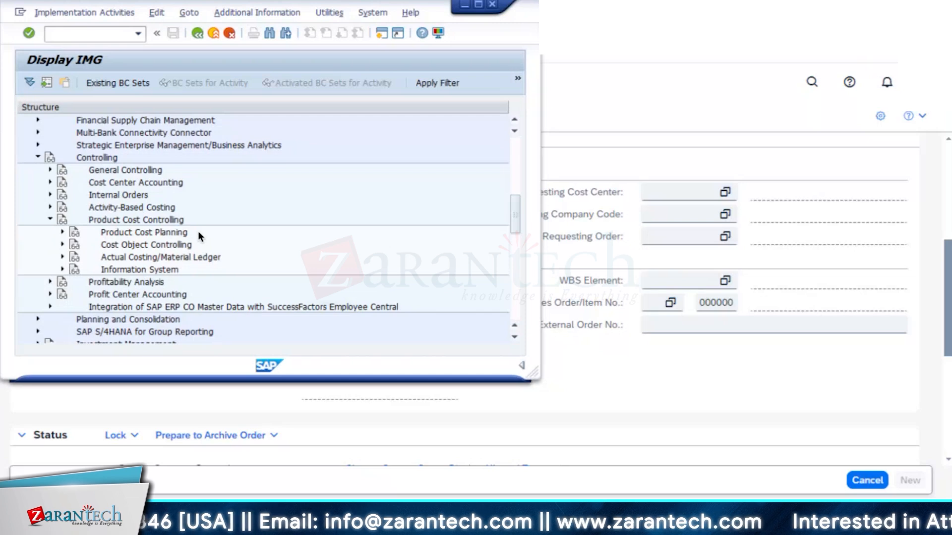
pyautogui.click(62, 232)
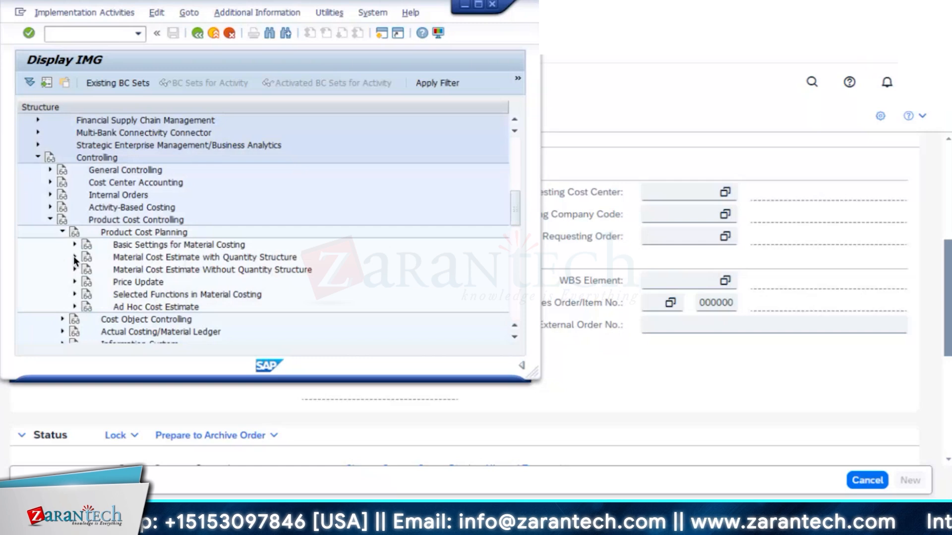
pyautogui.click(75, 257)
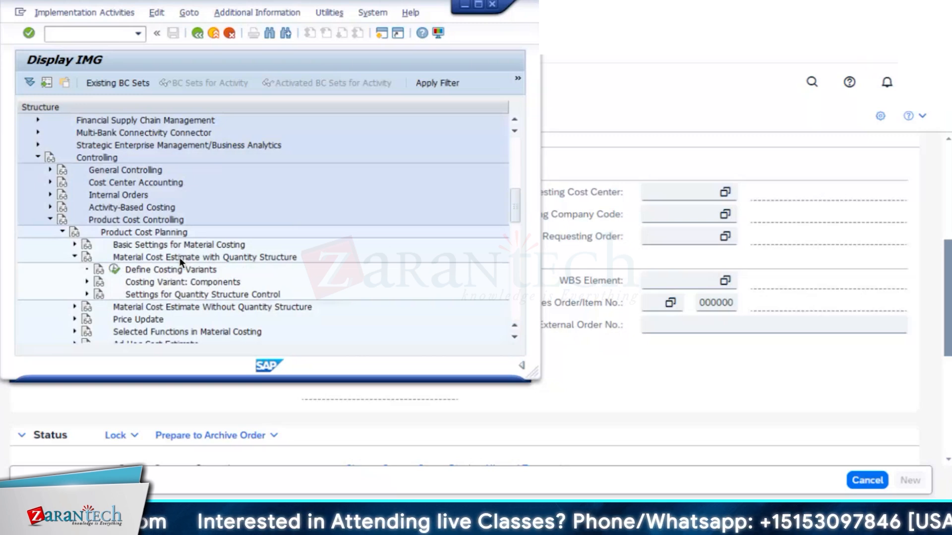
# Open the Define Costing Variants activity, examine the listed variants including PPC1, and return to the IMG.
pyautogui.click(114, 270)
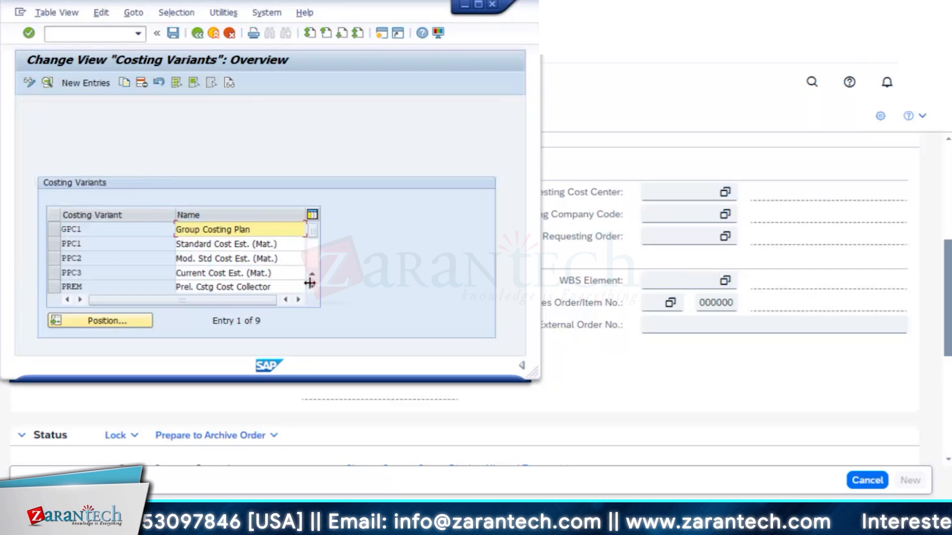
pyautogui.click(53, 244)
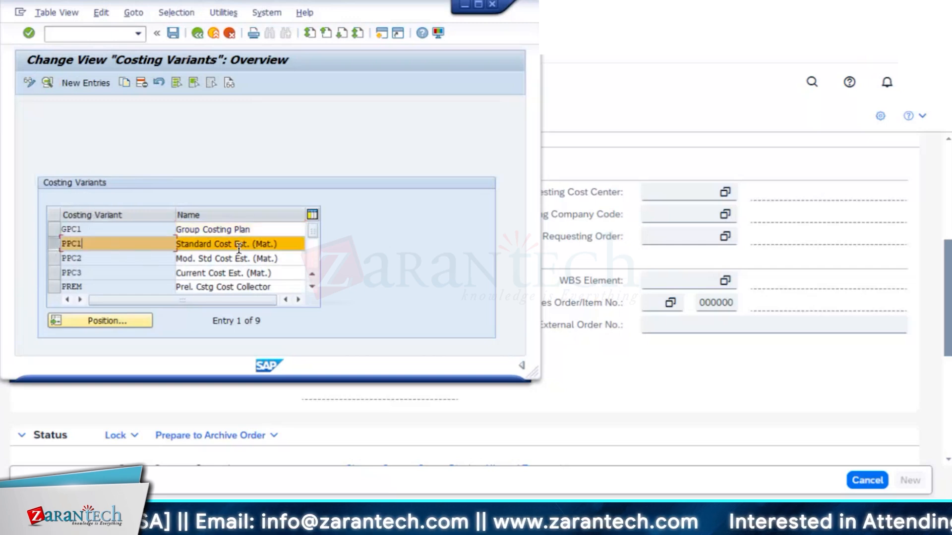
pyautogui.click(313, 286)
pyautogui.click(313, 286)
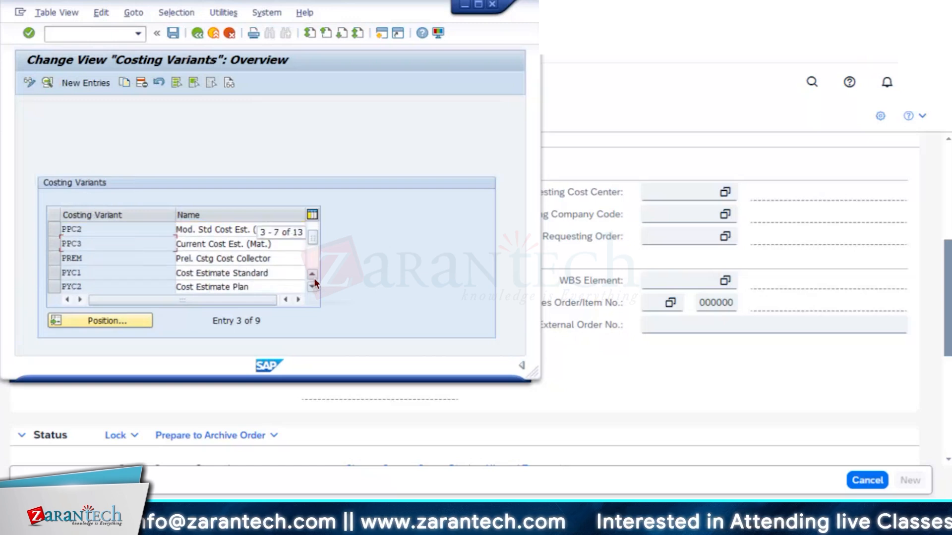
pyautogui.scroll(1, 312, 191)
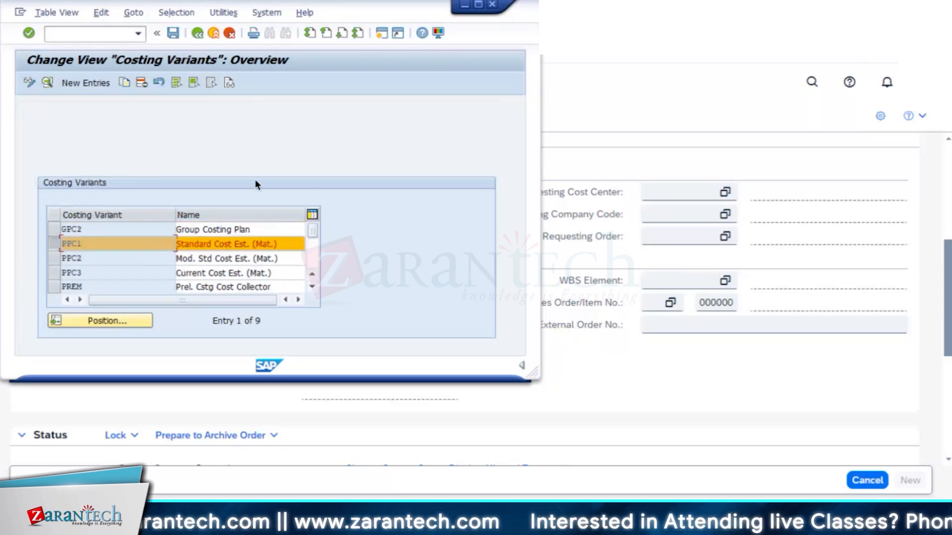
pyautogui.click(198, 33)
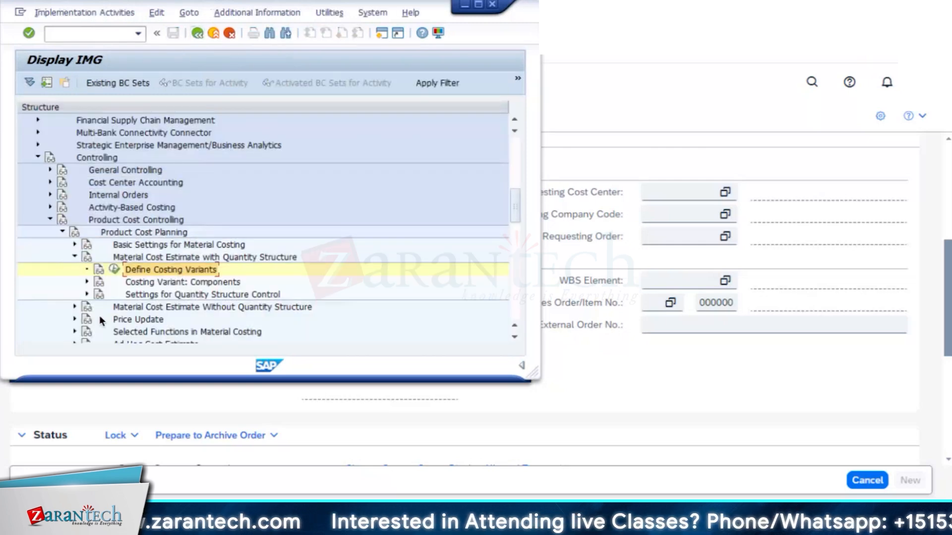
# Enlarge the SAP GUI window and expand Costing Variant: Components and Settings for Quantity Structure Control, including its Material Data and BOM Selection nodes.
pyautogui.click(87, 281)
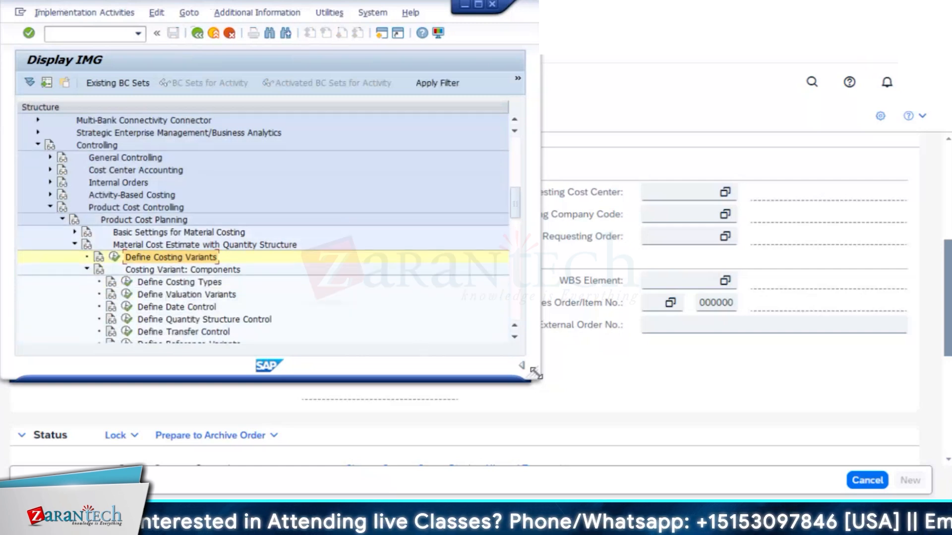
pyautogui.moveTo(536, 373); pyautogui.dragTo(847, 488)
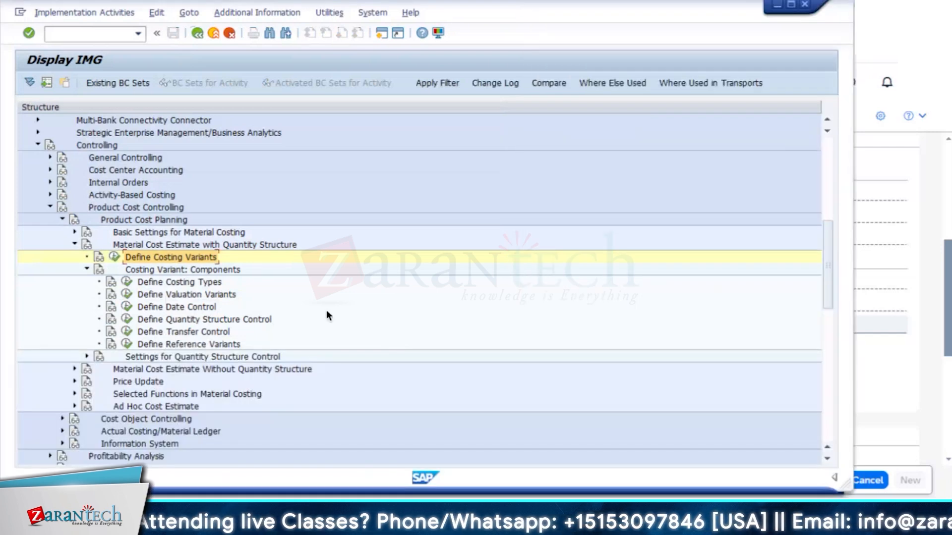
pyautogui.click(87, 357)
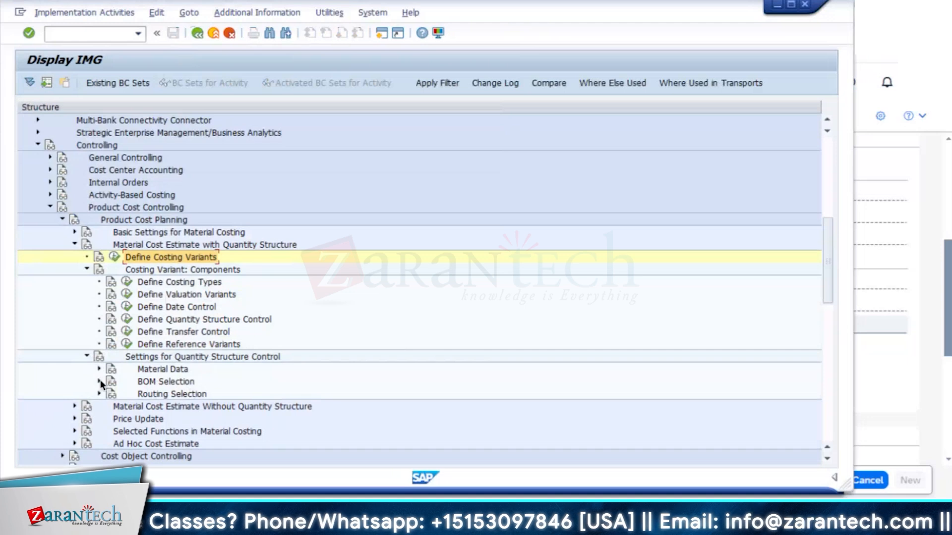
pyautogui.click(99, 369)
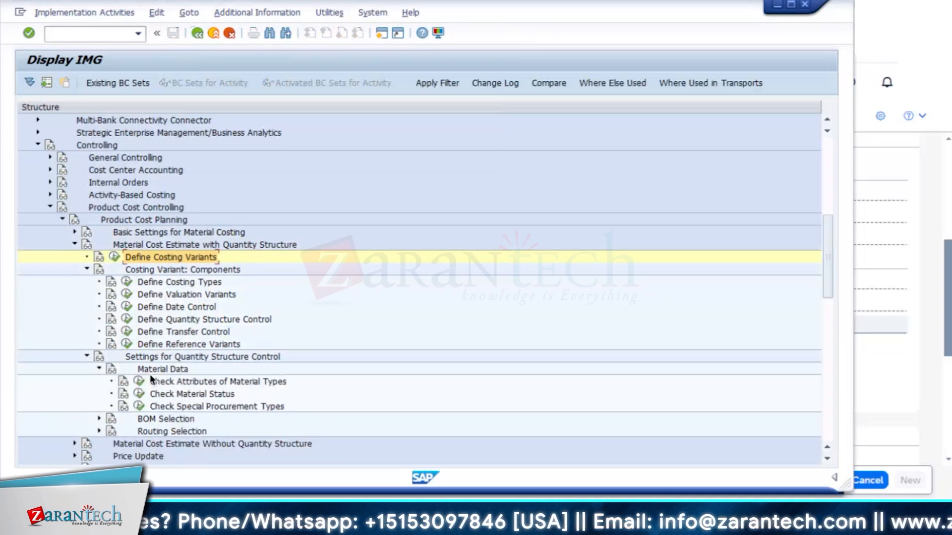
pyautogui.click(99, 419)
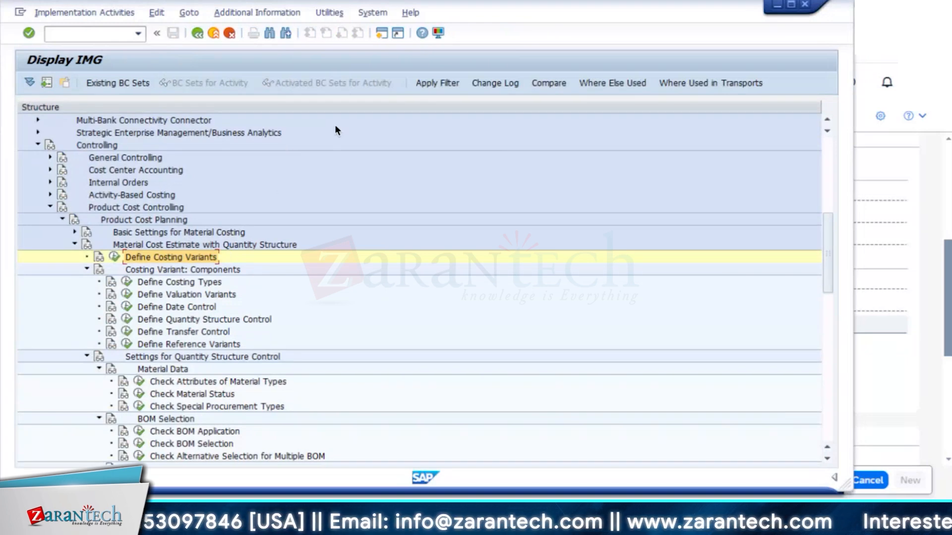
# Search the IMG structure for "create material cost estimate".
pyautogui.hotkey('ctrl', 'f')
pyautogui.click(405, 170)
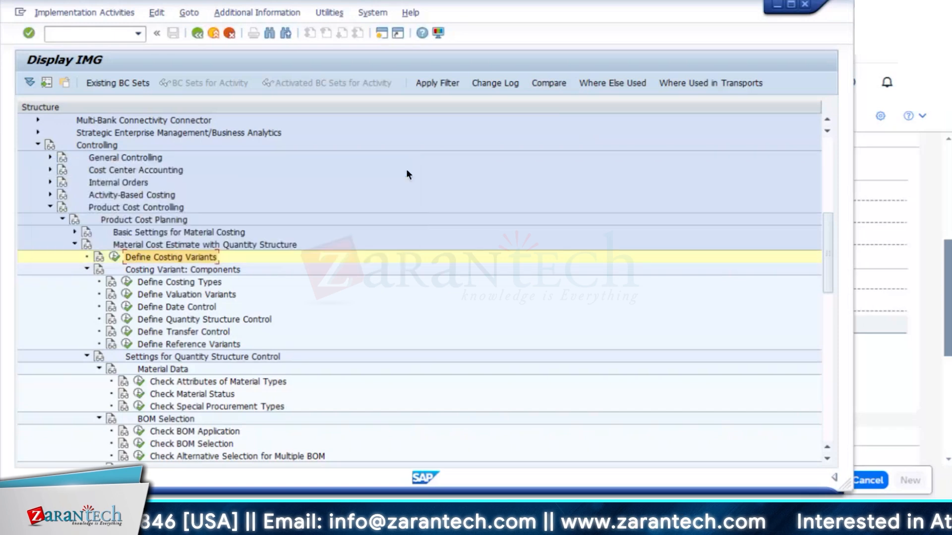
pyautogui.hotkey('ctrl', 'f')
pyautogui.write('creati material cost estimate')
pyautogui.press('Return')
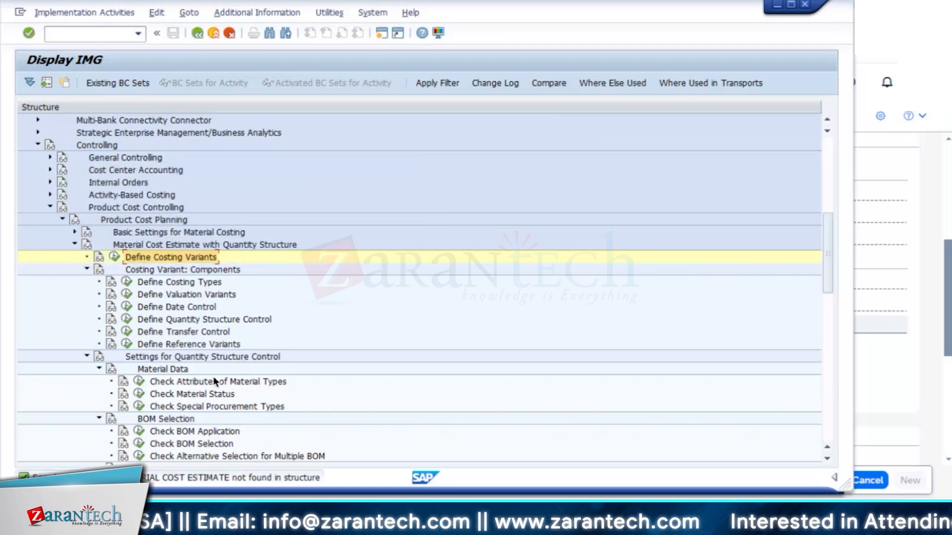
# Expand Basic Settings for Material Costing, view the Define Quantity Component Structure activity and return to the IMG.
pyautogui.click(75, 232)
pyautogui.click(116, 284)
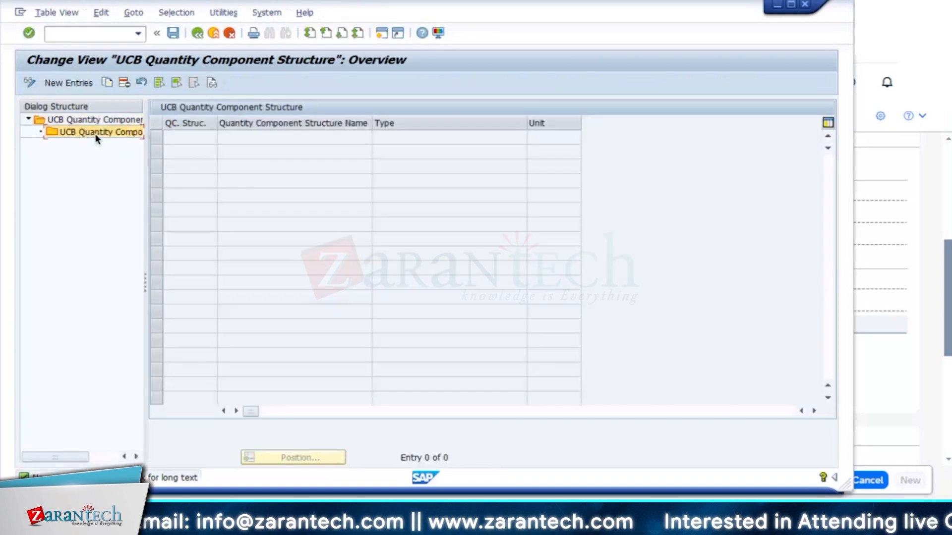
pyautogui.click(196, 33)
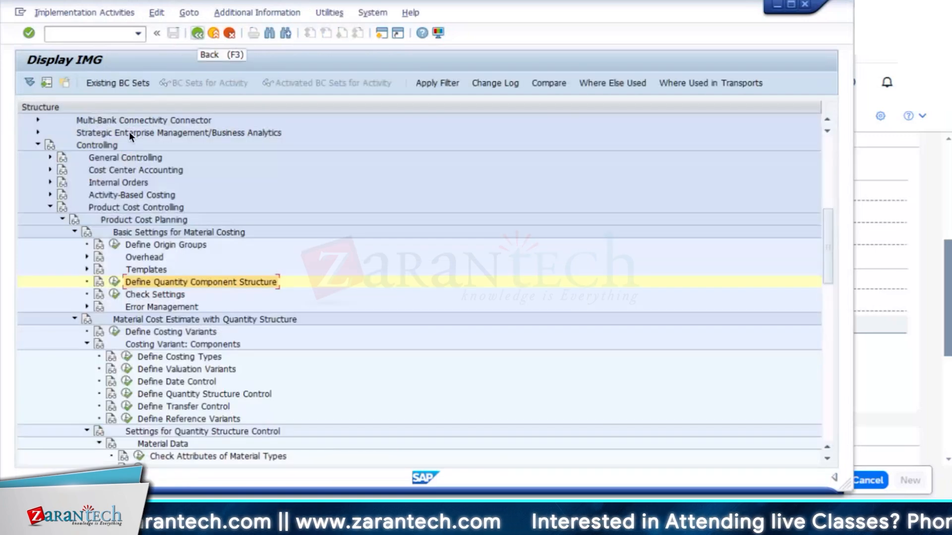
# Reopen the SAP Reference IMG from the project customizing screen and search its structure for "create material cost".
pyautogui.scroll(-10, 168, 352)
pyautogui.scroll(-8, 169, 352)
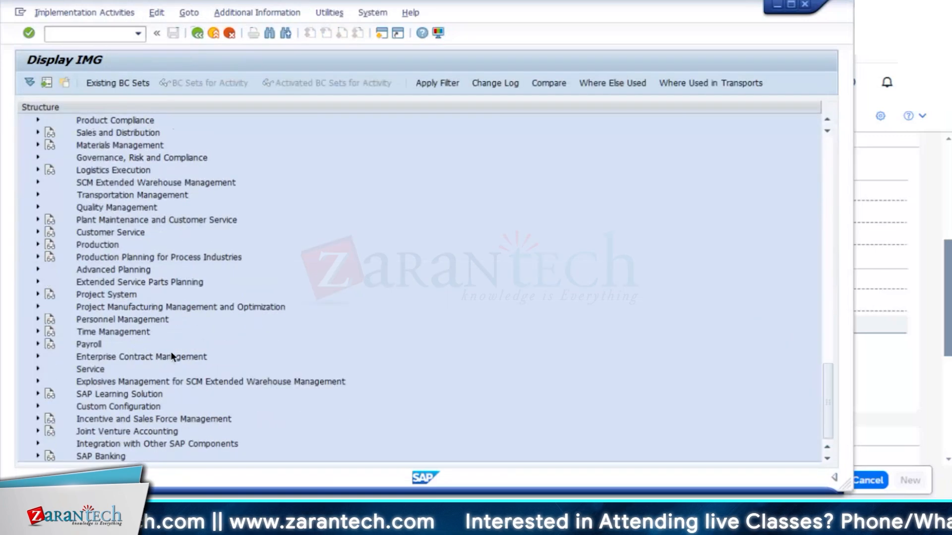
pyautogui.scroll(3, 170, 351)
pyautogui.scroll(2, 172, 322)
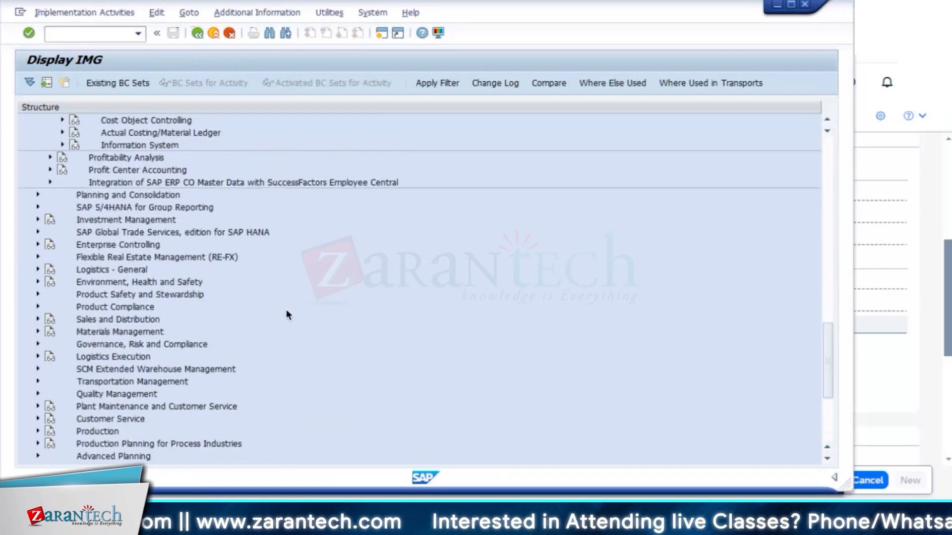
pyautogui.click(199, 33)
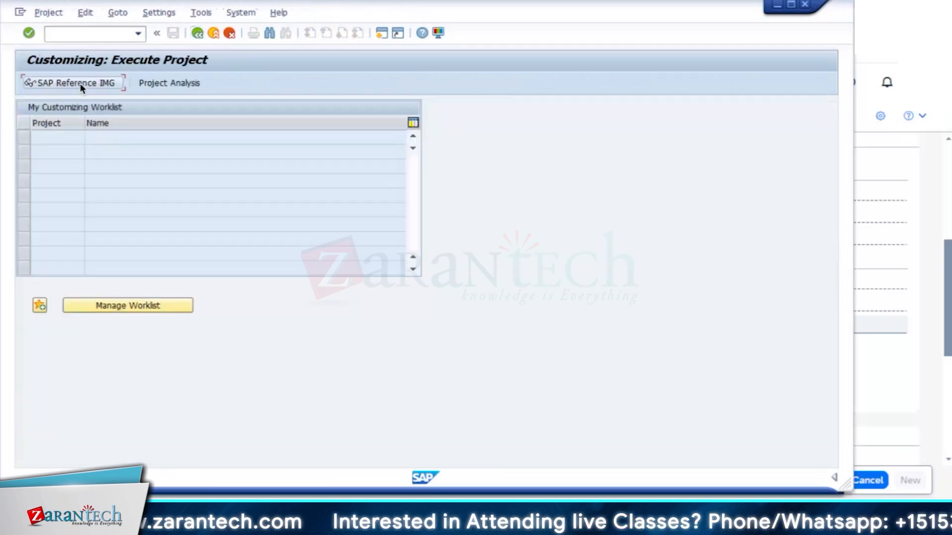
pyautogui.click(96, 83)
pyautogui.hotkey('ctrl', 'f')
pyautogui.write('Create activity type')
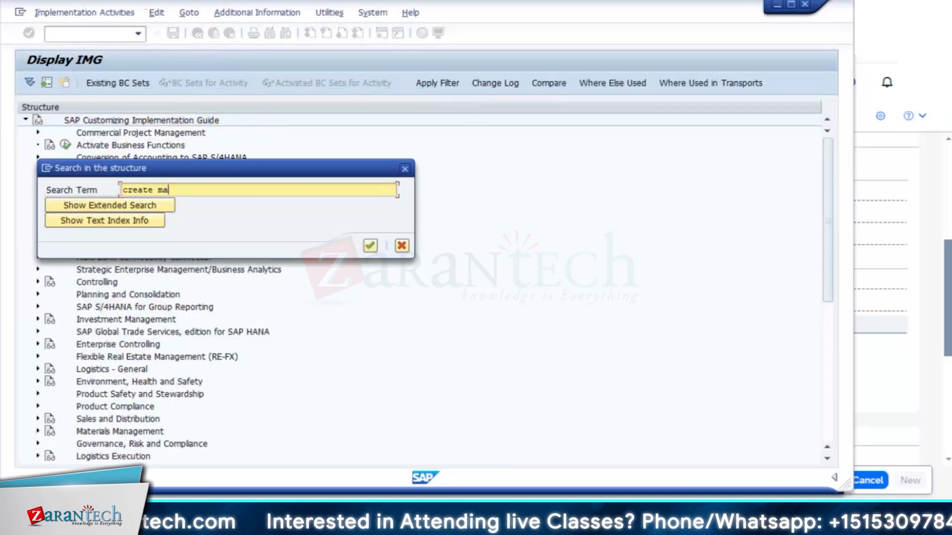
pyautogui.press('Return')
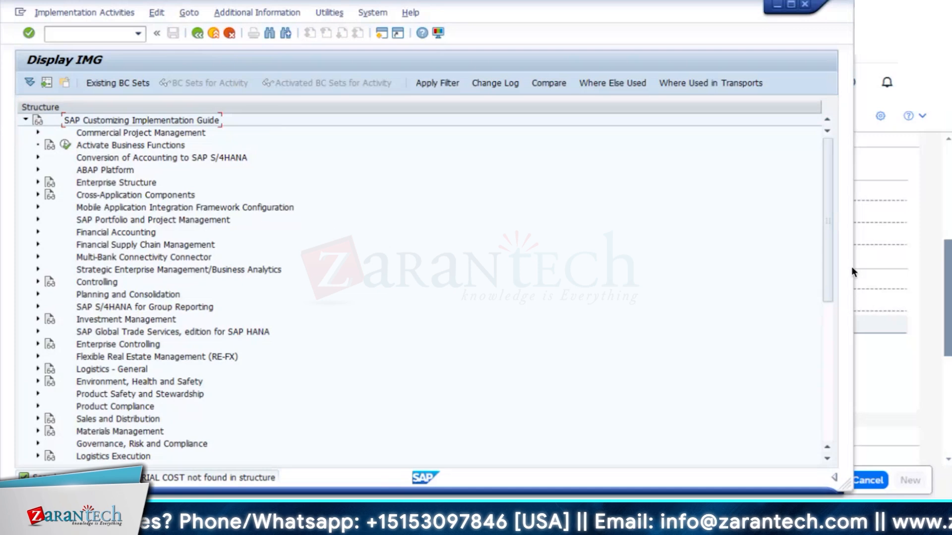
pyautogui.moveTo(826, 226); pyautogui.dragTo(838, 137)
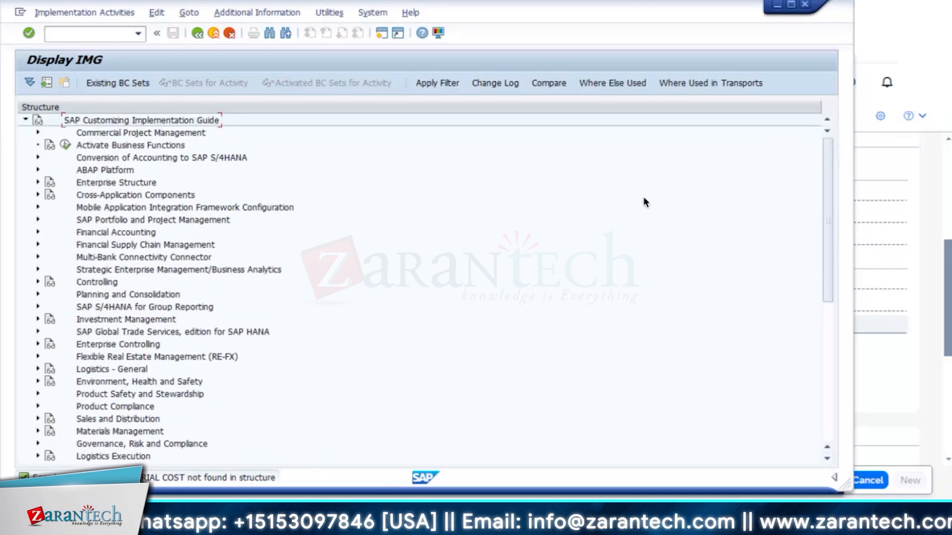